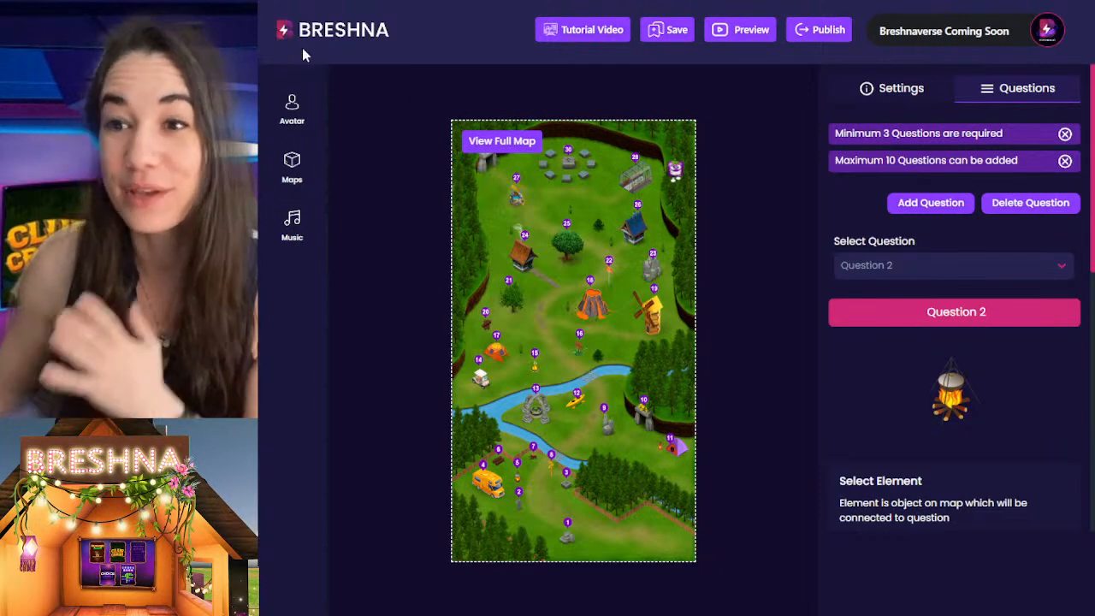
# Open the Breshna home page and look through the game templates available for creating a game
pyautogui.click(304, 43)
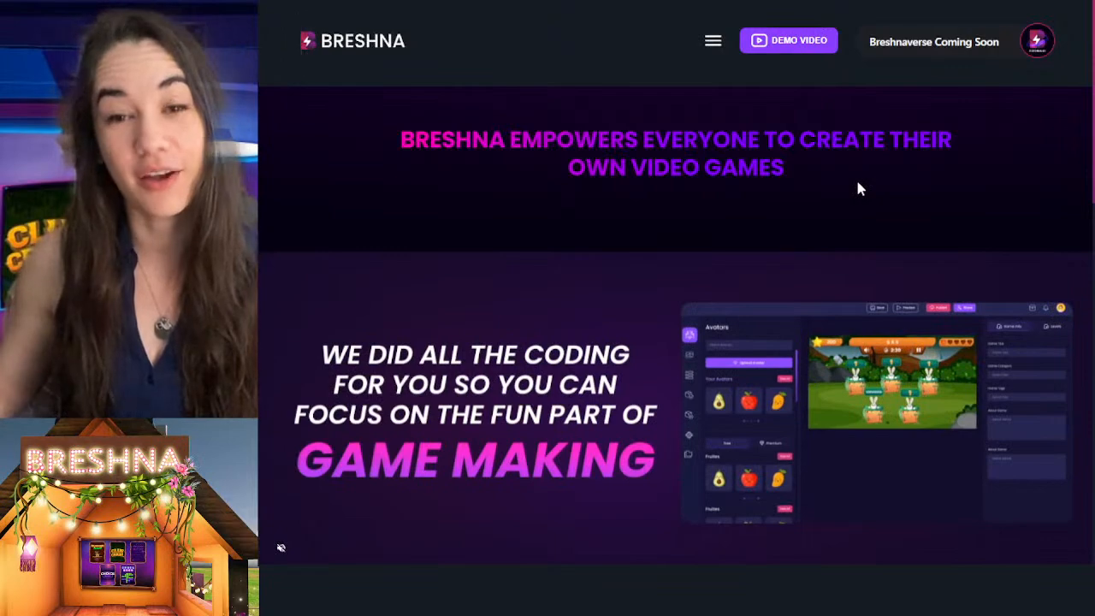
pyautogui.scroll(-5, 860, 188)
pyautogui.scroll(-4, 828, 247)
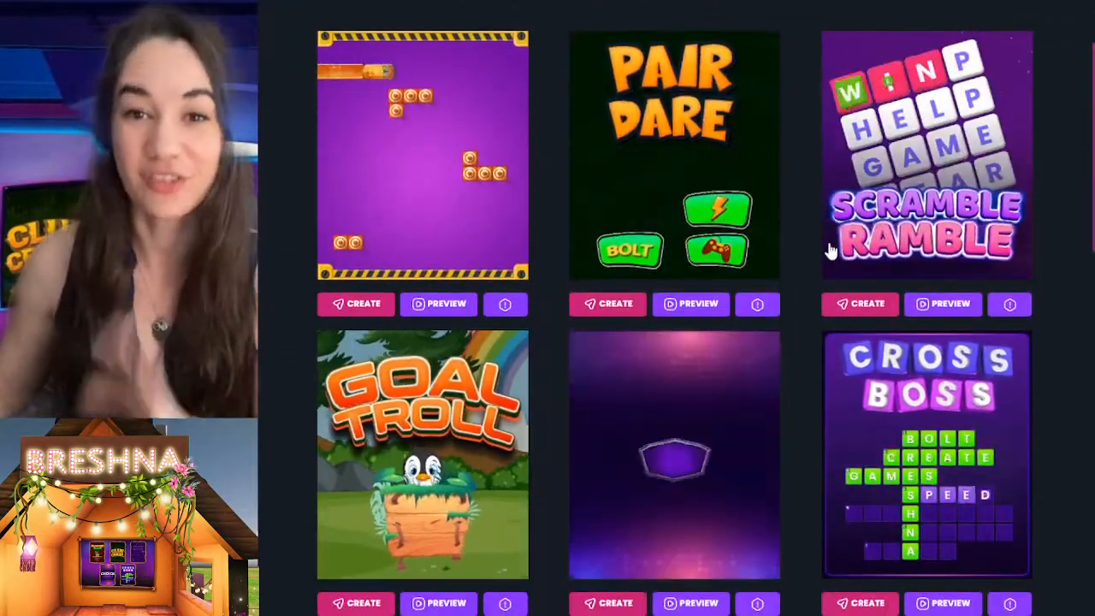
pyautogui.scroll(-5, 828, 248)
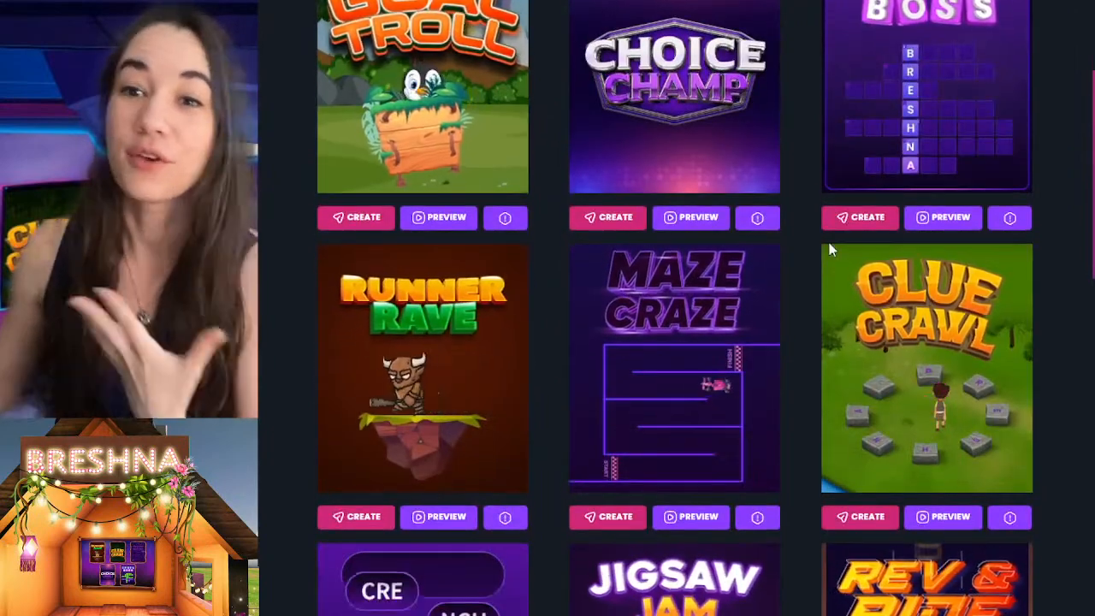
pyautogui.scroll(-5, 829, 248)
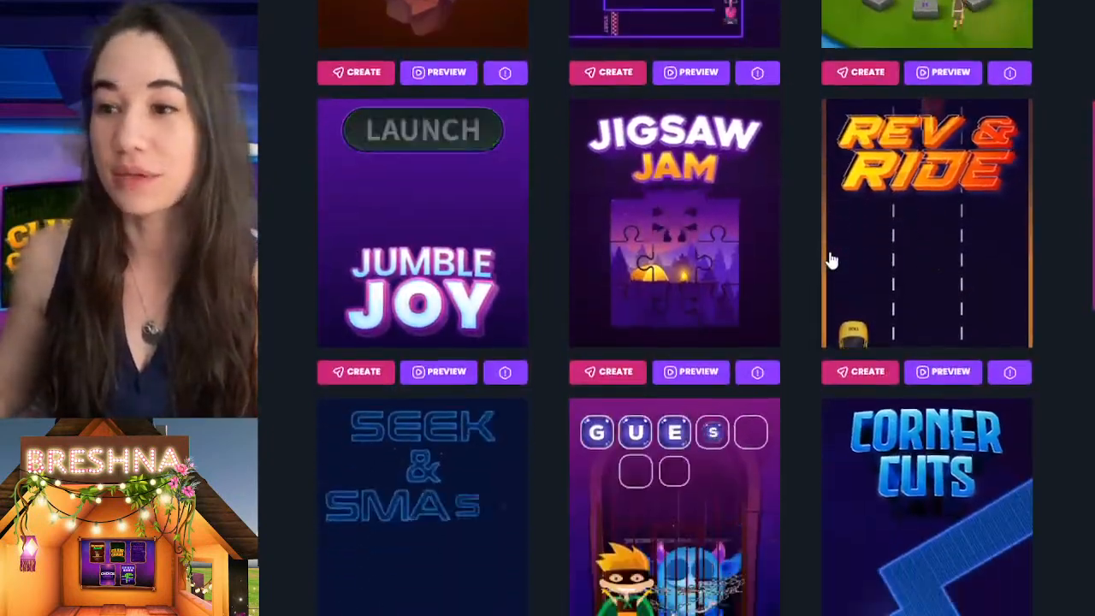
pyautogui.scroll(-11, 830, 260)
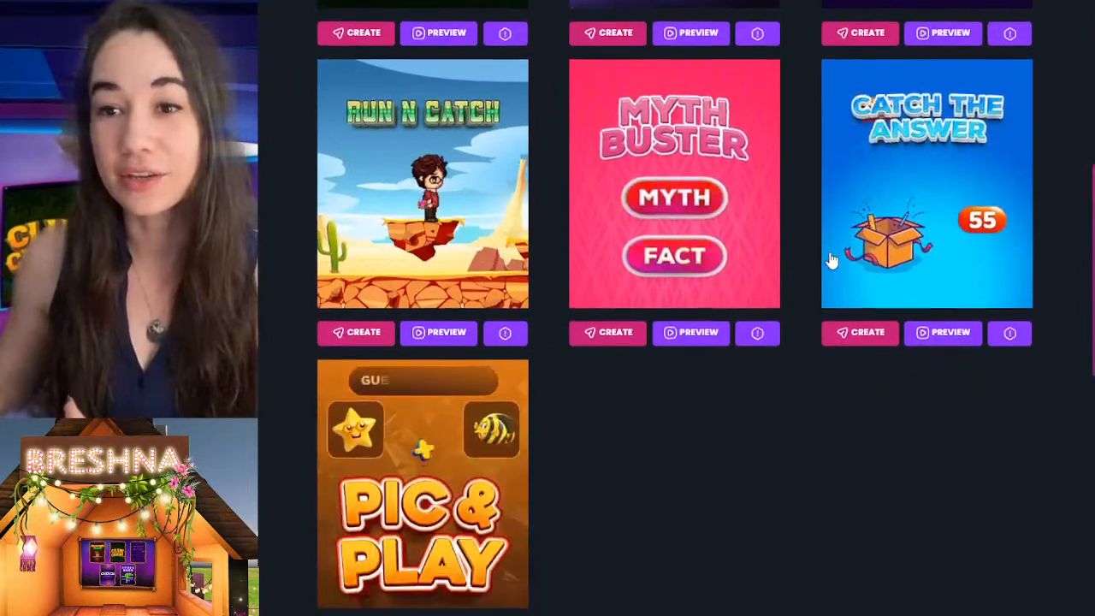
pyautogui.scroll(5, 805, 443)
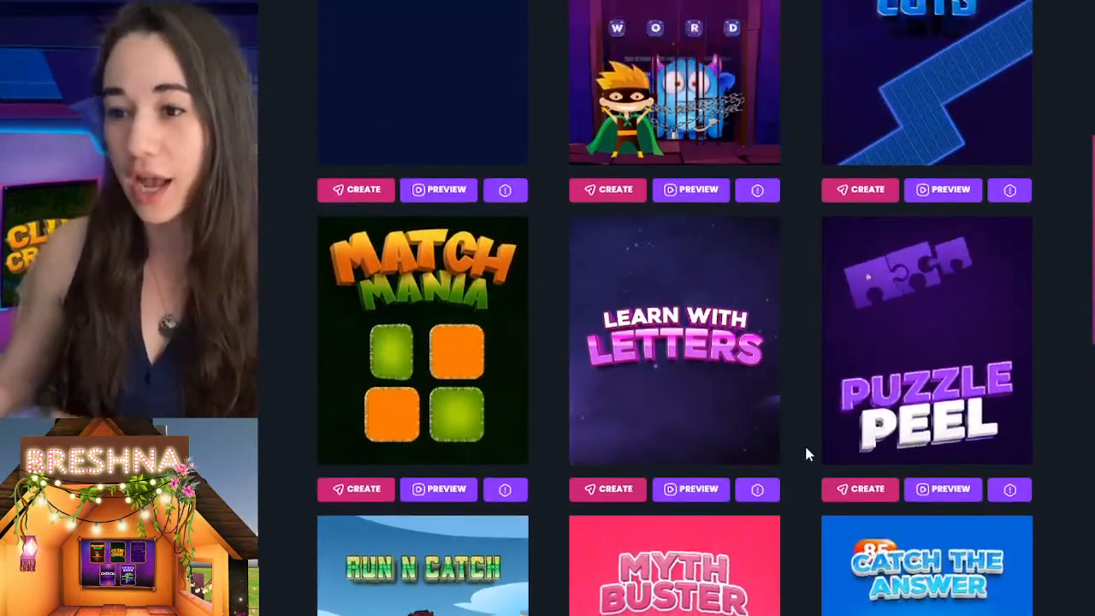
pyautogui.scroll(7, 805, 448)
pyautogui.scroll(11, 806, 453)
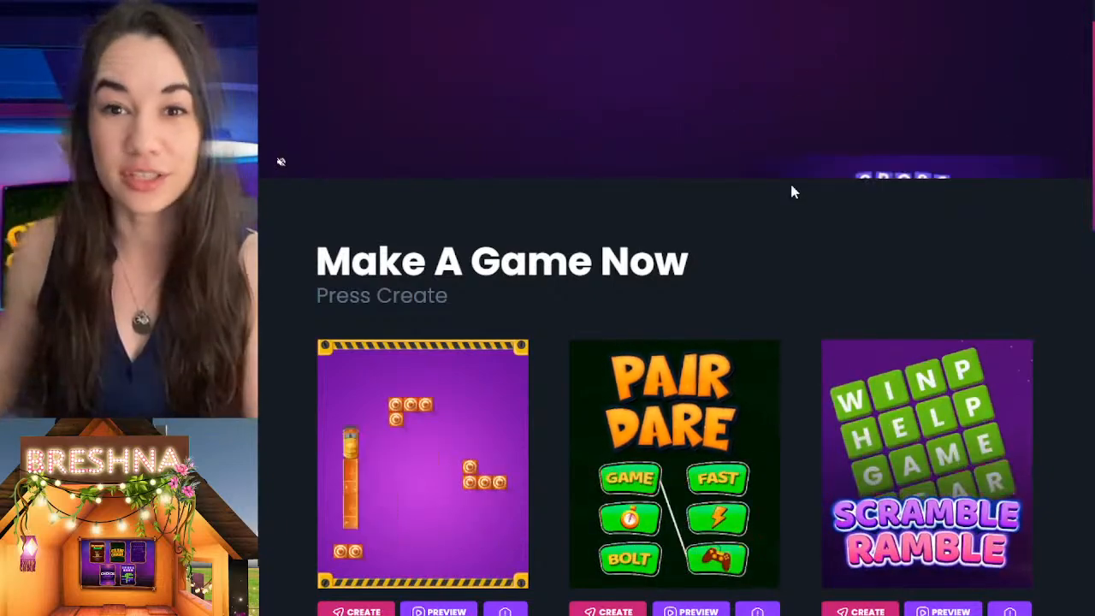
pyautogui.scroll(-4, 792, 190)
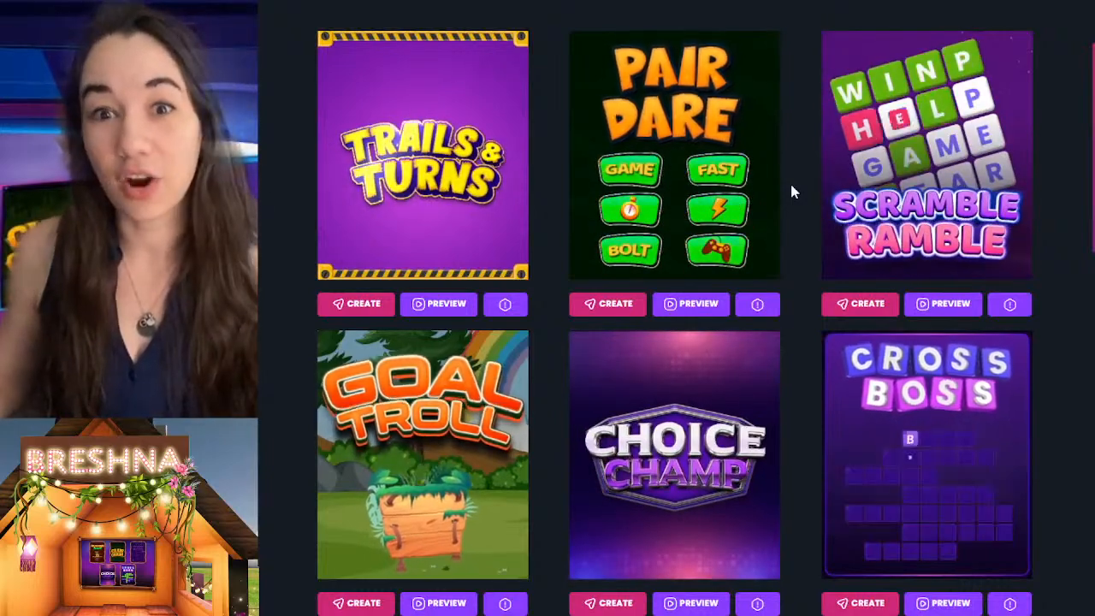
pyautogui.scroll(-5, 793, 192)
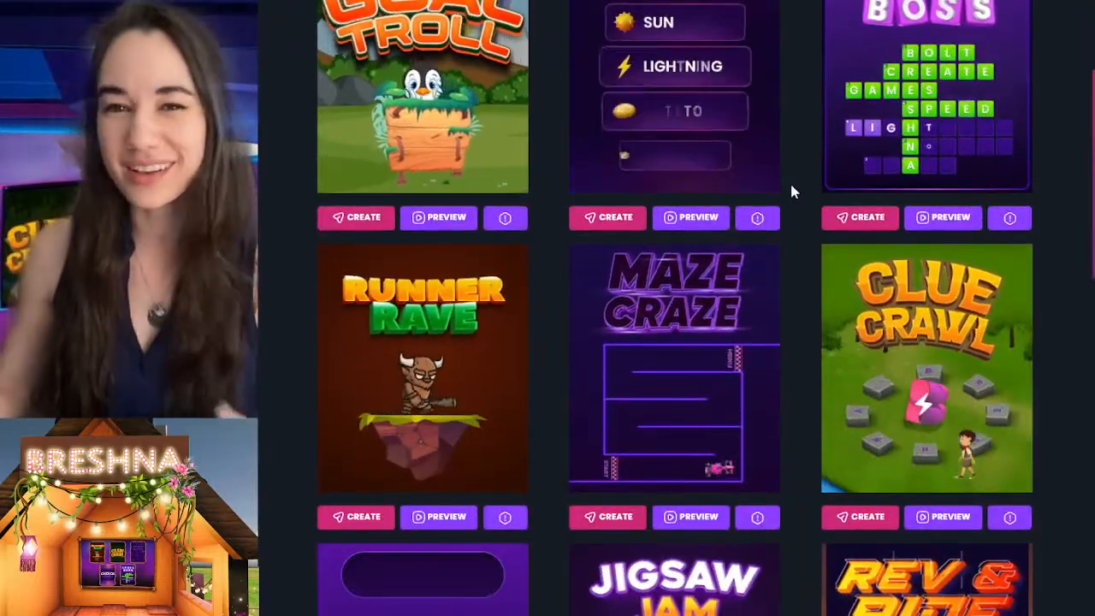
pyautogui.scroll(-2, 791, 282)
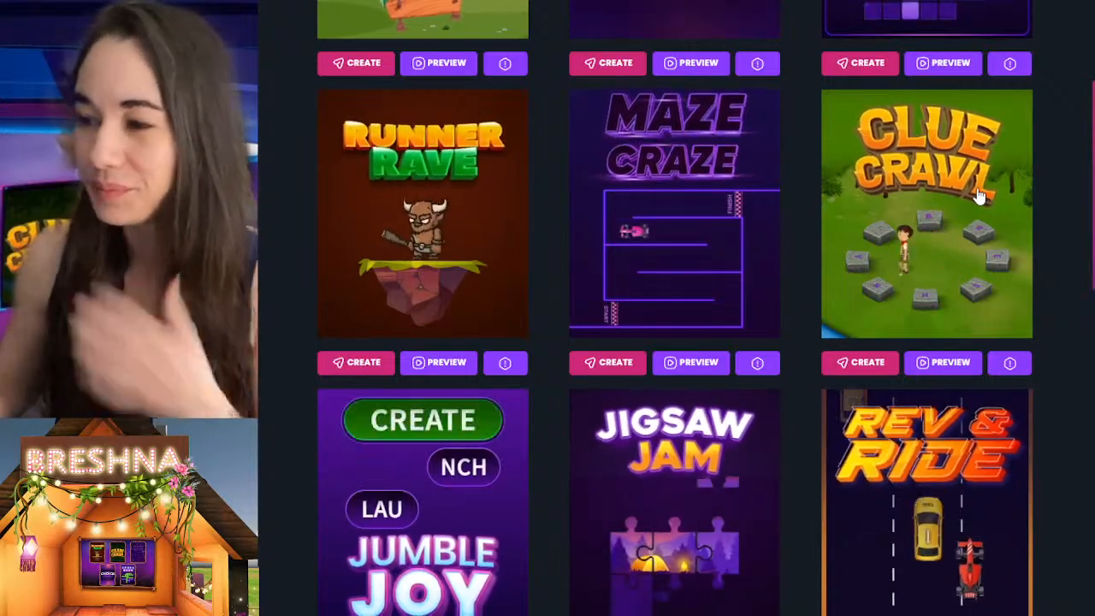
pyautogui.scroll(-1, 932, 199)
pyautogui.scroll(-10, 932, 199)
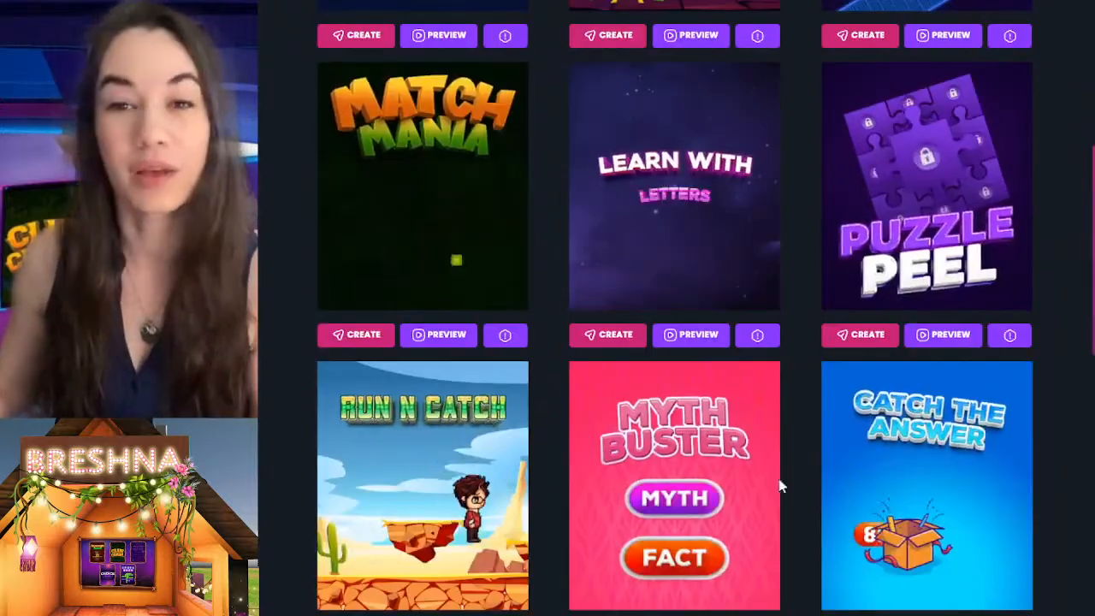
pyautogui.scroll(10, 784, 416)
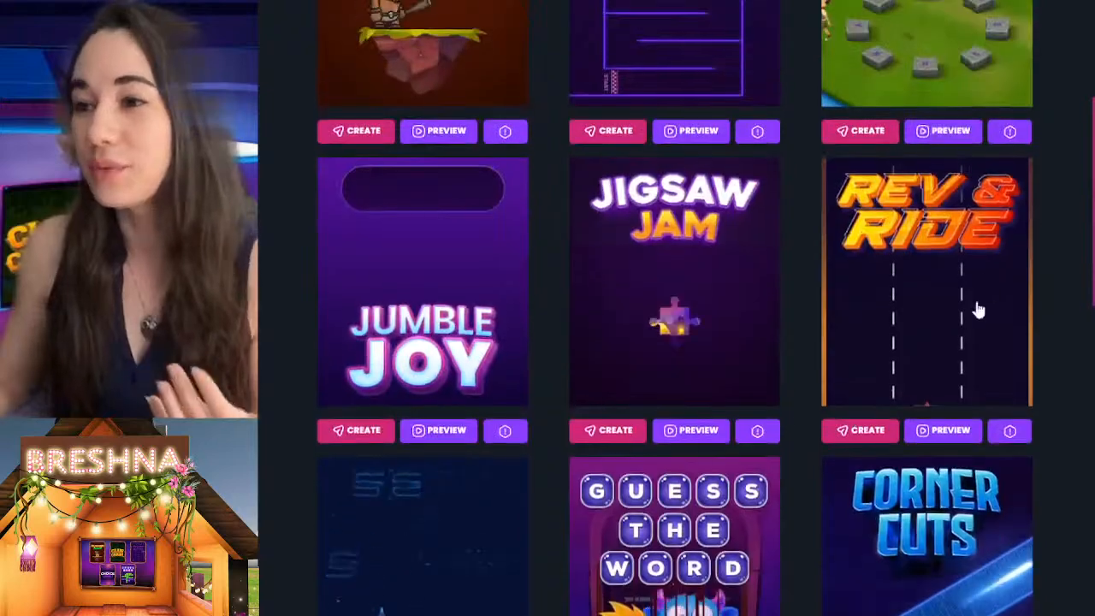
pyautogui.scroll(3, 909, 292)
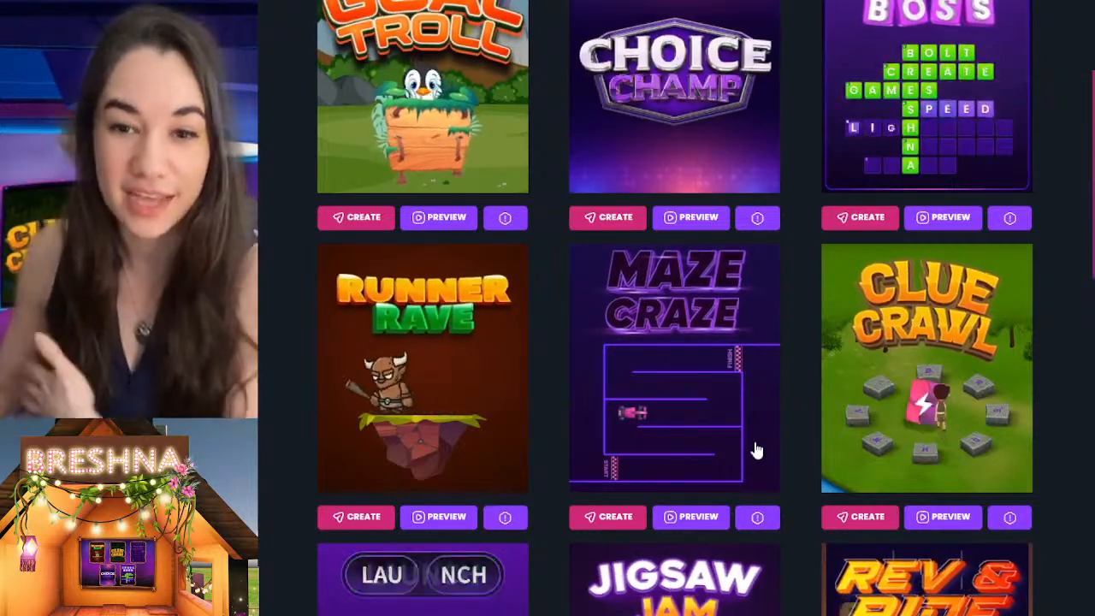
pyautogui.scroll(-1, 811, 381)
pyautogui.scroll(-2, 804, 411)
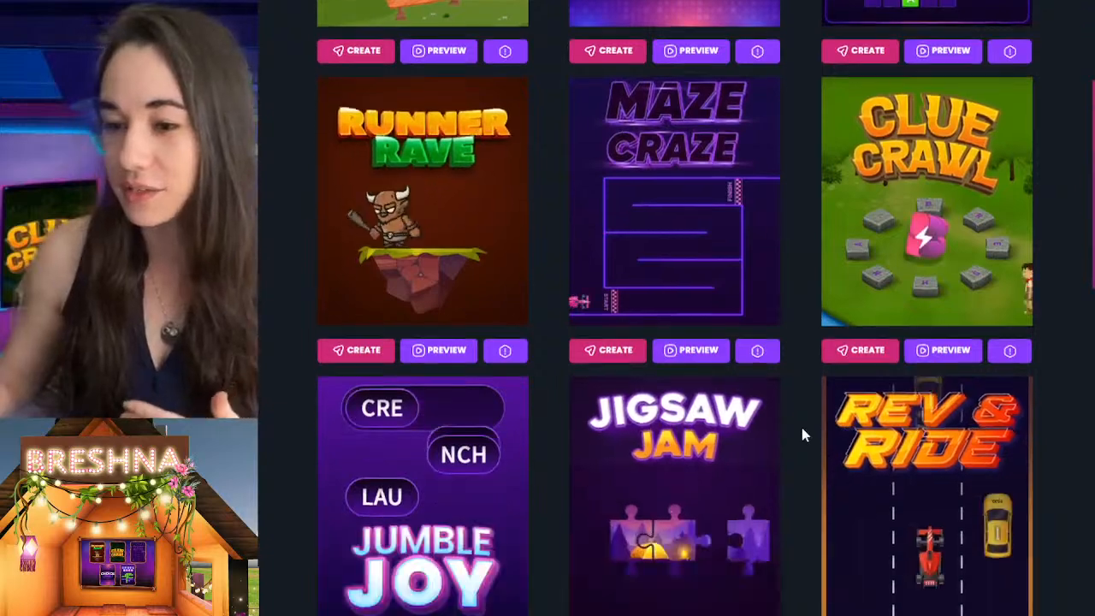
pyautogui.scroll(2, 941, 128)
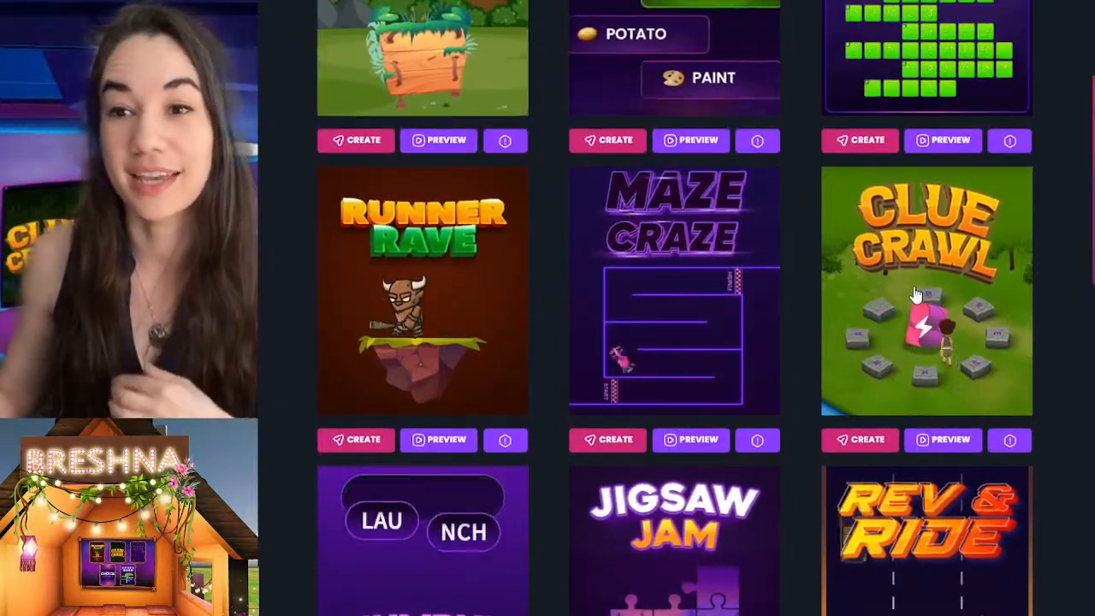
pyautogui.scroll(-6, 864, 327)
pyautogui.scroll(-8, 855, 333)
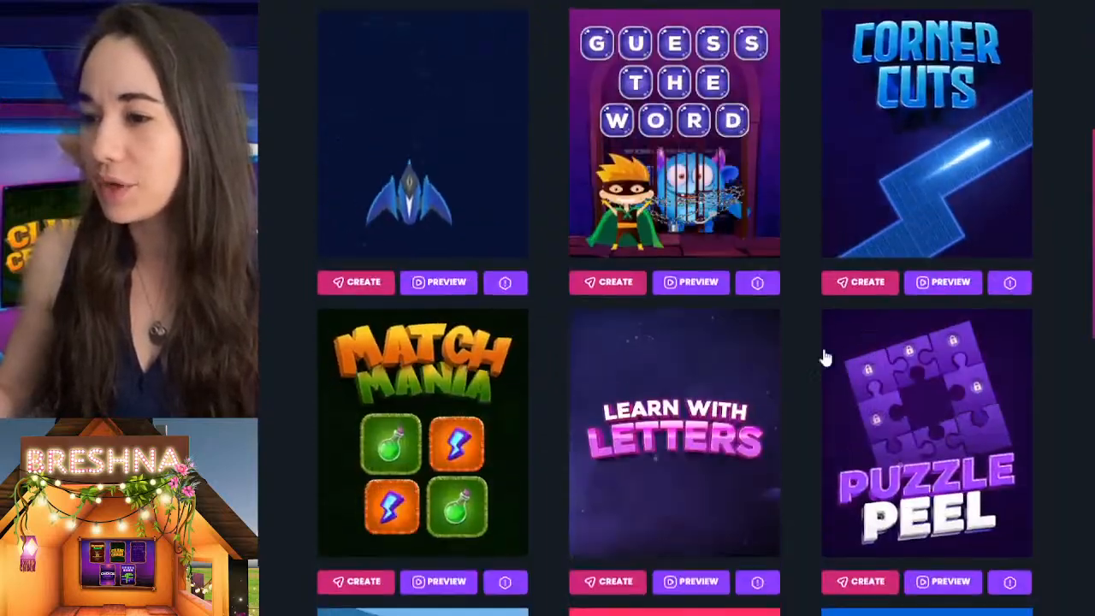
# Find the Clue Crawl template and start creating a game from it
pyautogui.press('Home')
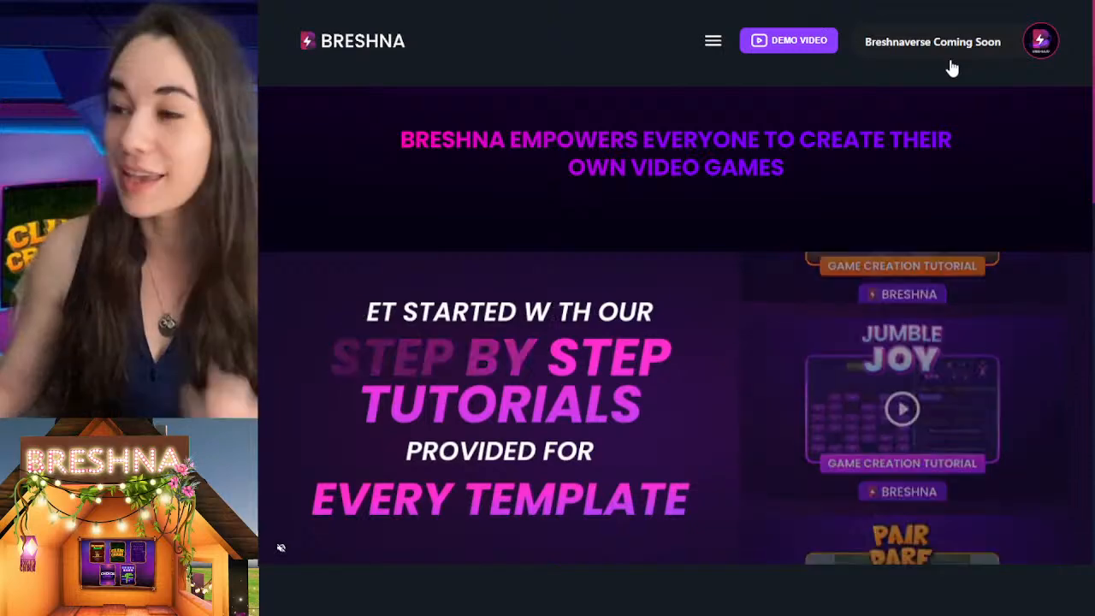
pyautogui.scroll(-5, 804, 257)
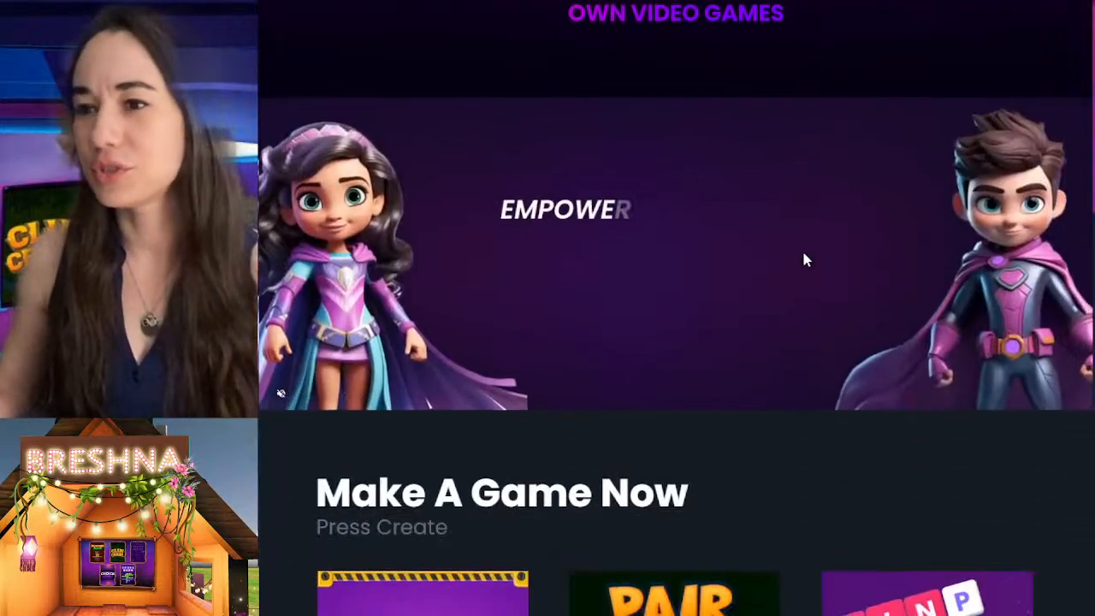
pyautogui.scroll(-7, 814, 360)
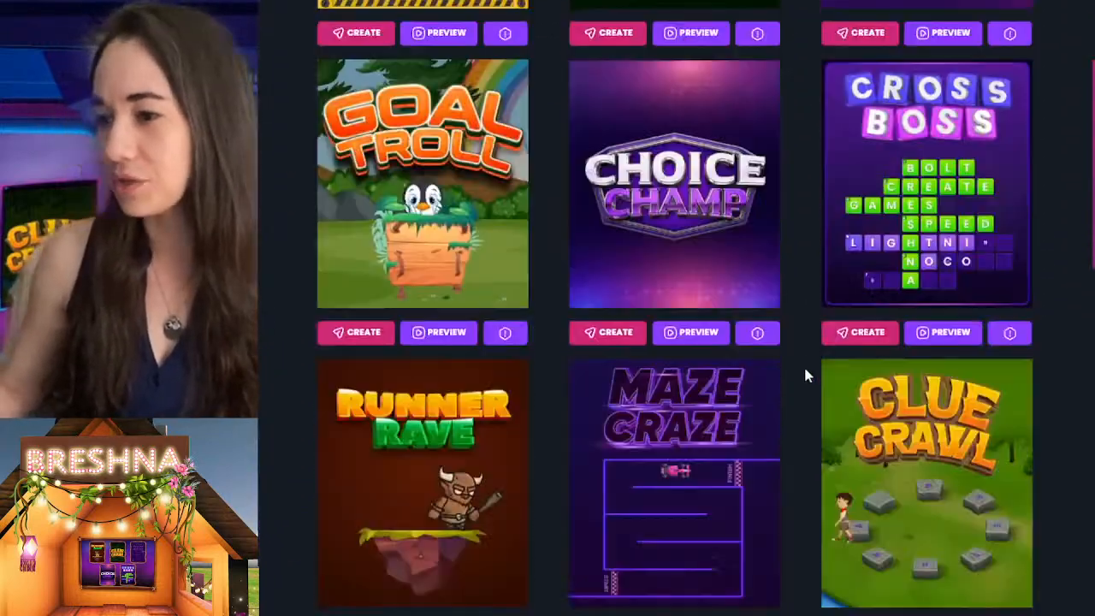
pyautogui.scroll(-3, 804, 396)
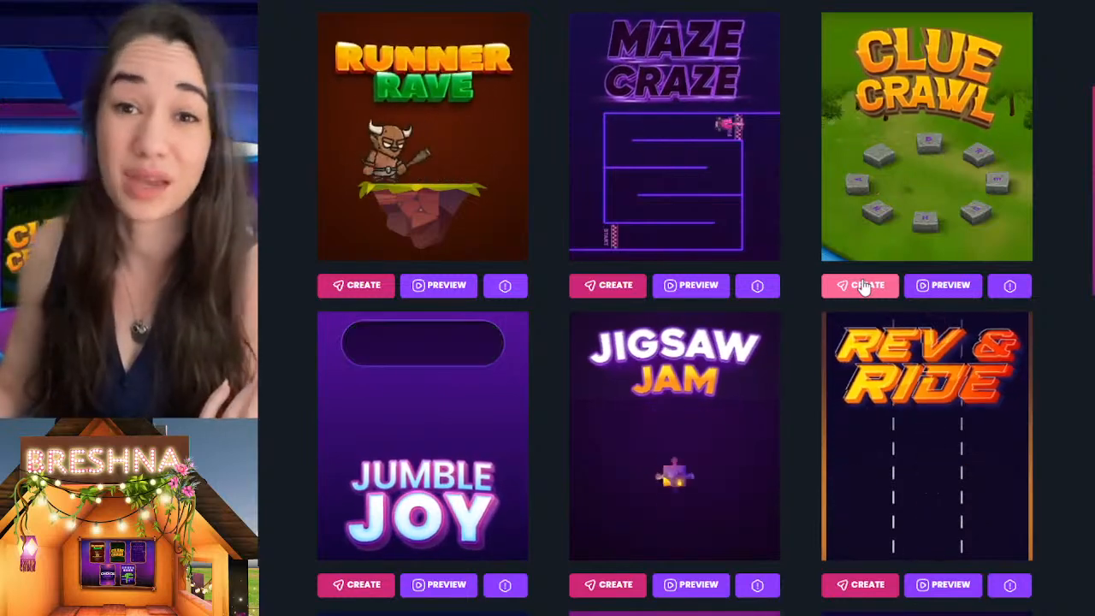
pyautogui.click(864, 285)
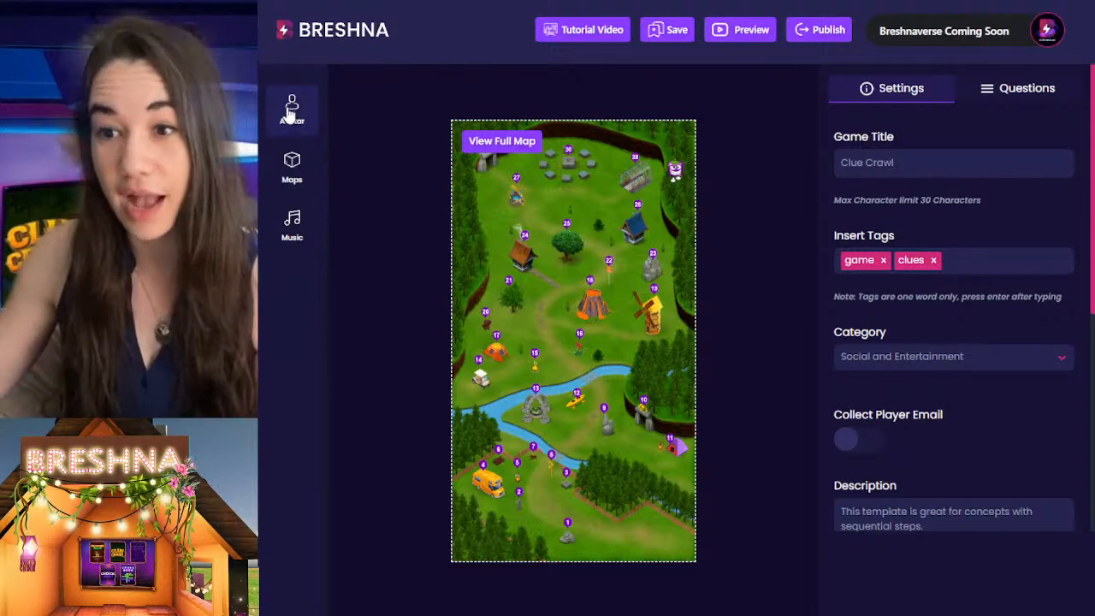
# View the free maps offered for the game and close the map list without changing the map
pyautogui.click(289, 190)
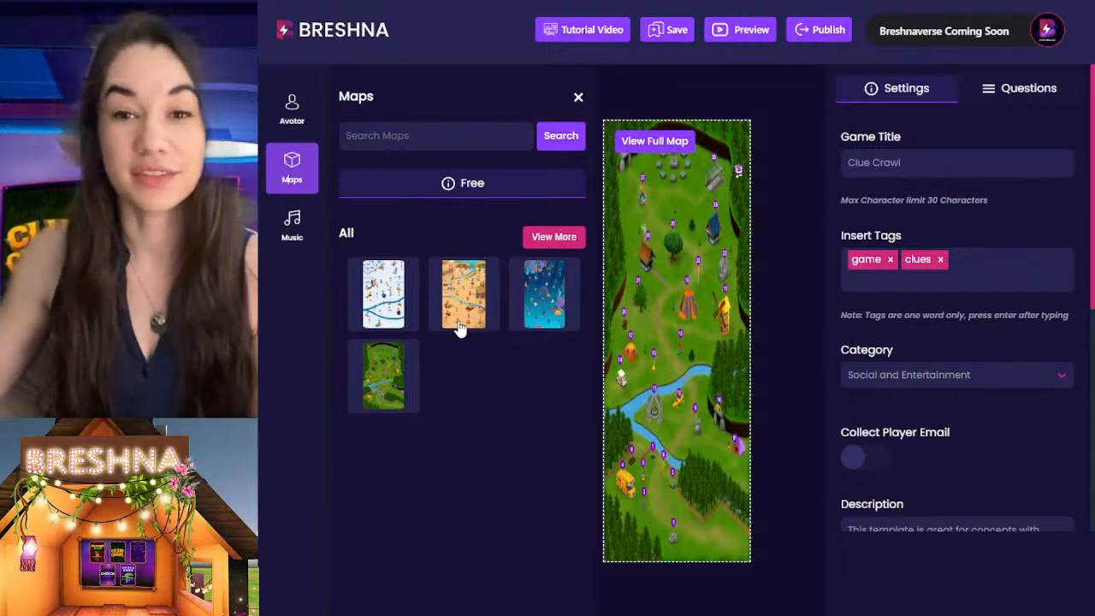
pyautogui.click(789, 125)
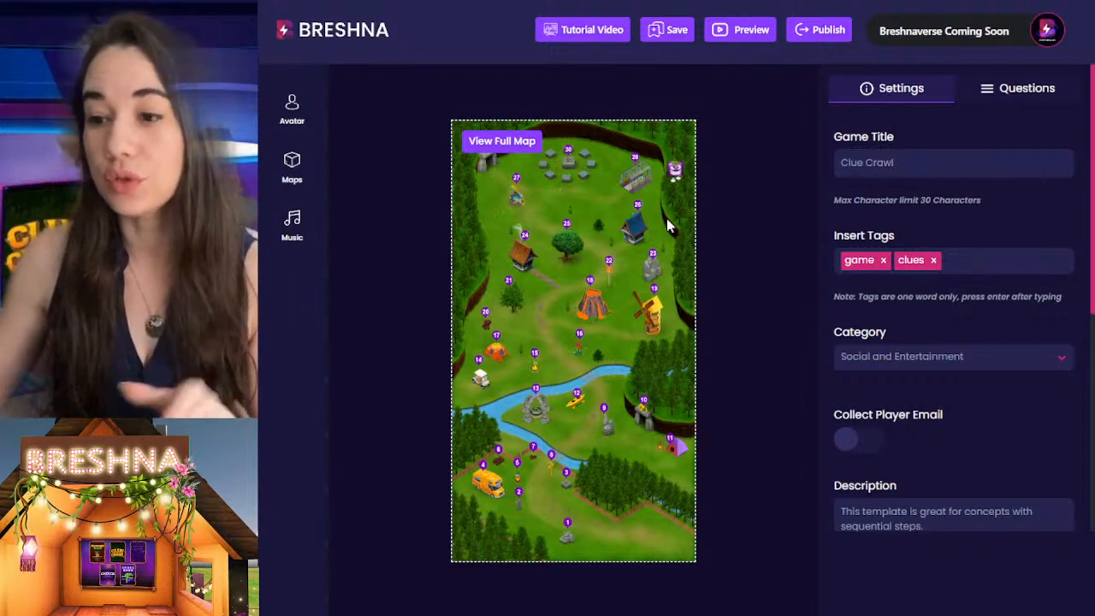
pyautogui.click(289, 167)
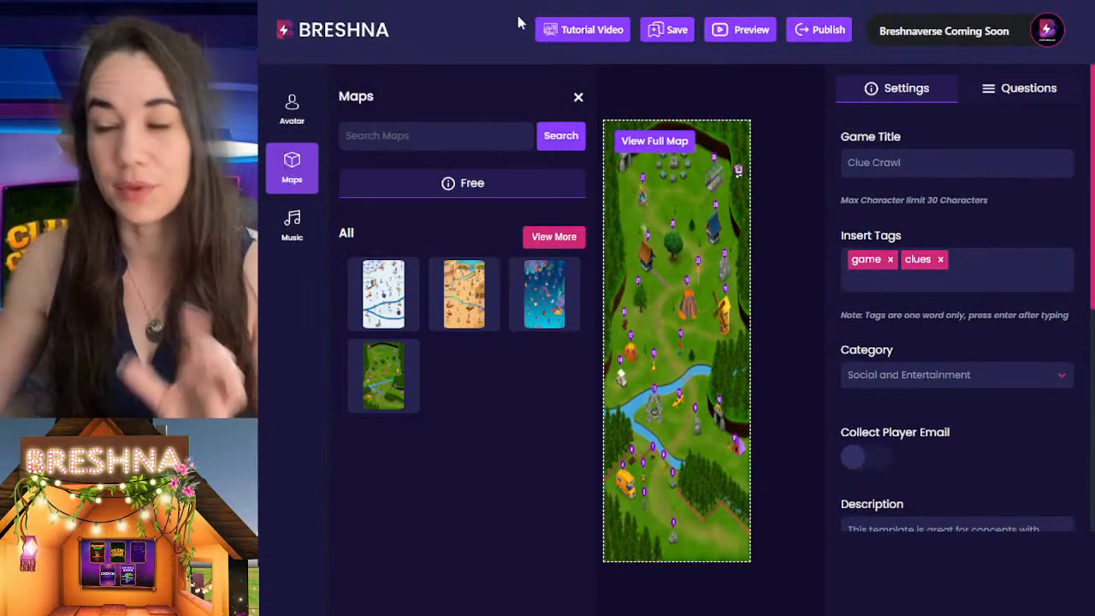
pyautogui.click(765, 232)
# Open the game's questions and examine Question 1's element choices, clue and question fields
pyautogui.click(1022, 92)
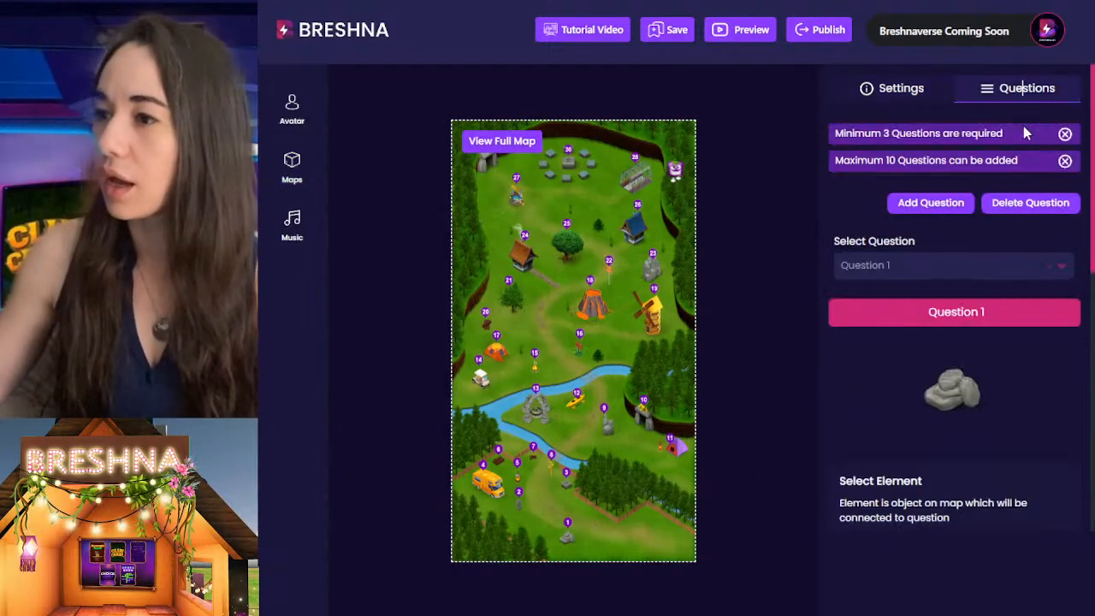
pyautogui.scroll(-3, 938, 401)
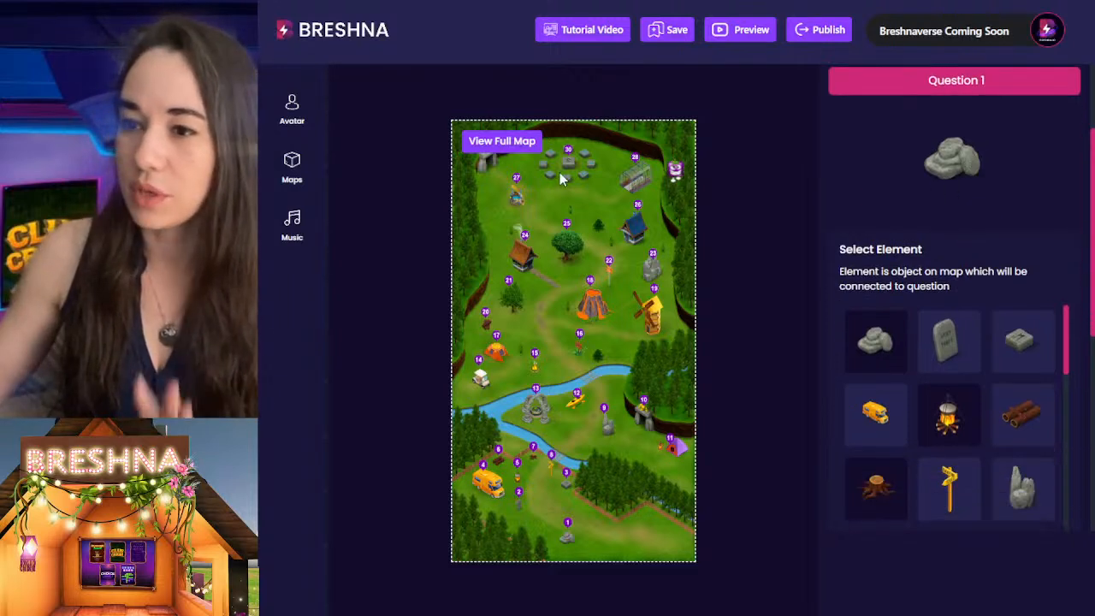
pyautogui.scroll(-1, 870, 109)
pyautogui.scroll(-2, 869, 110)
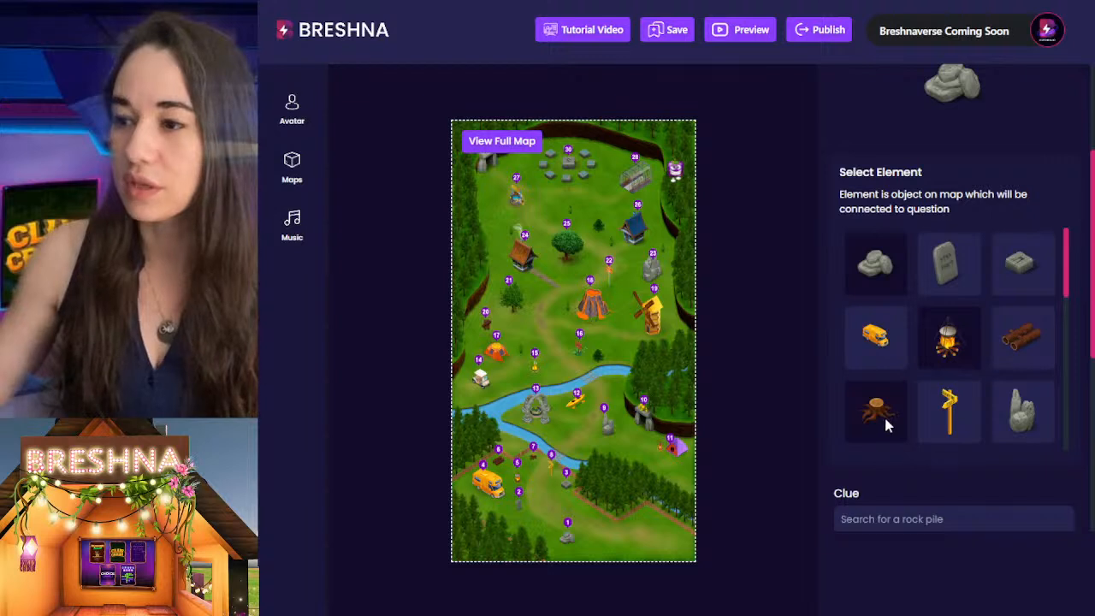
pyautogui.scroll(6, 882, 416)
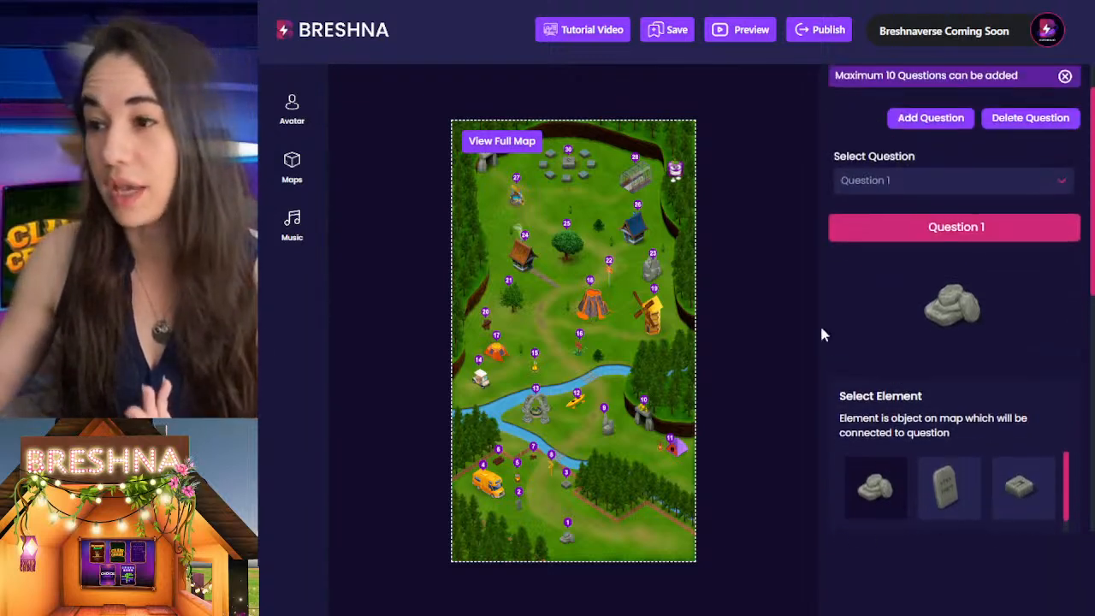
pyautogui.scroll(-10, 852, 293)
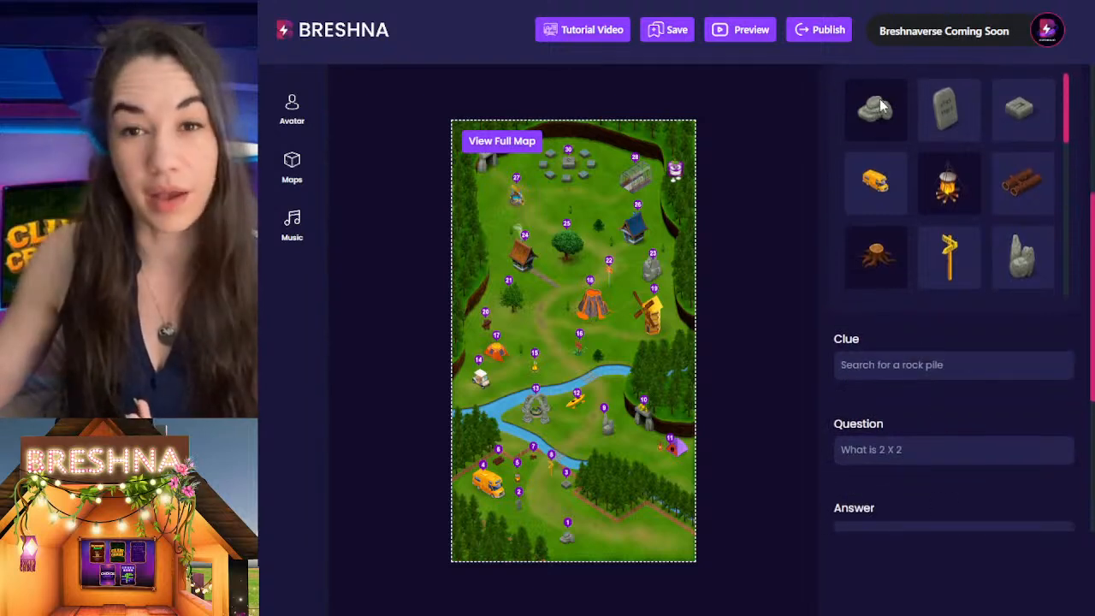
pyautogui.scroll(1, 881, 103)
pyautogui.scroll(2, 882, 106)
# Try to assign the campfire with the cooking pot as Question 1's map element
pyautogui.moveTo(841, 197); pyautogui.dragTo(978, 221)
pyautogui.click(965, 209)
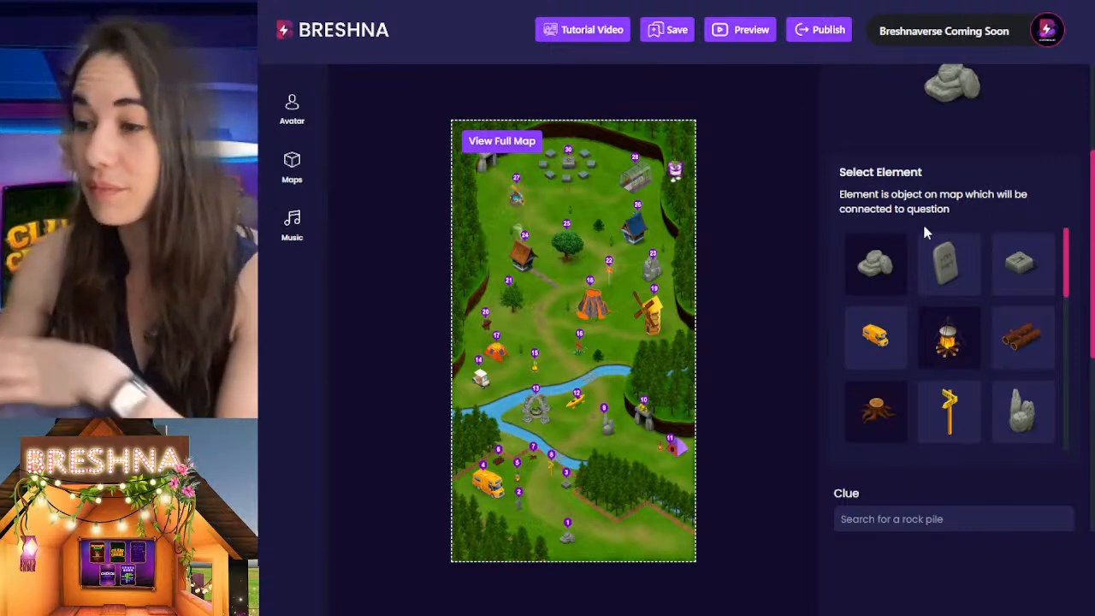
pyautogui.click(948, 344)
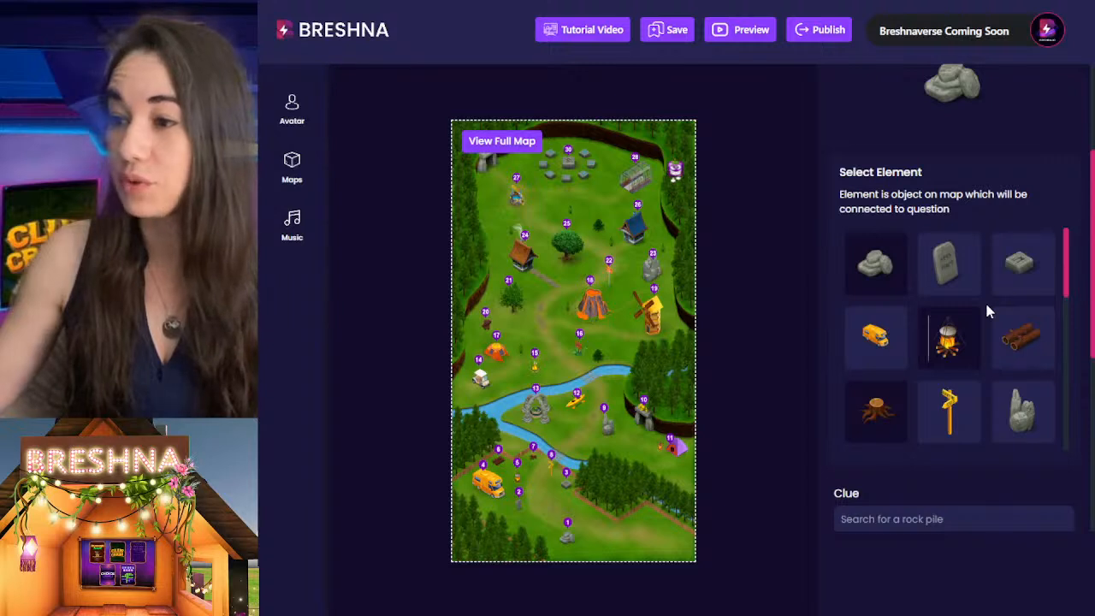
# Switch to Question 2 and set its map element to the flat stone block
pyautogui.scroll(4, 907, 335)
pyautogui.click(909, 267)
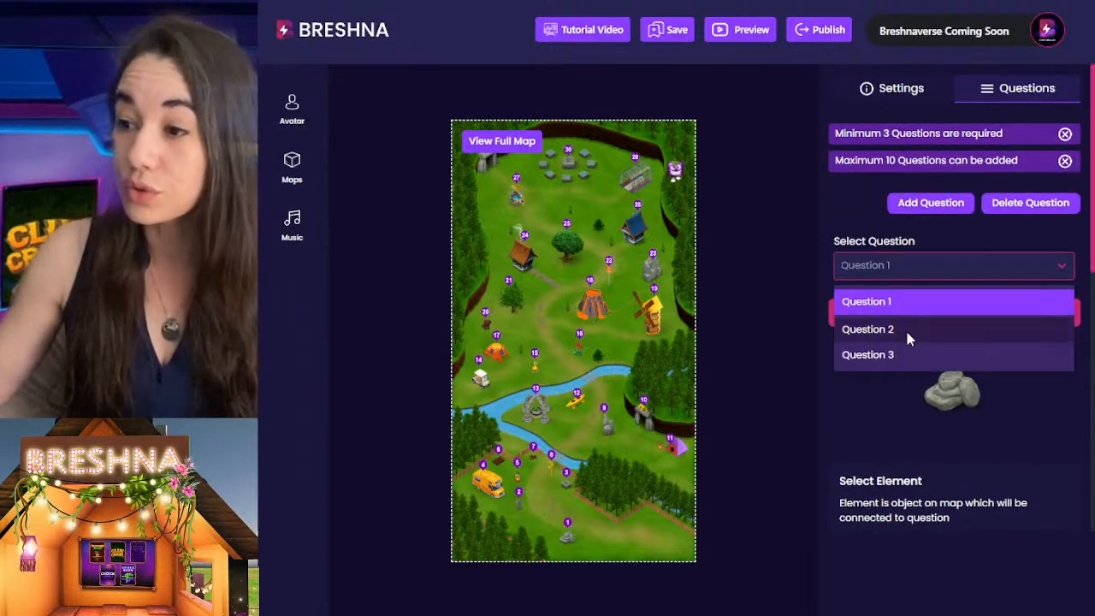
pyautogui.click(905, 328)
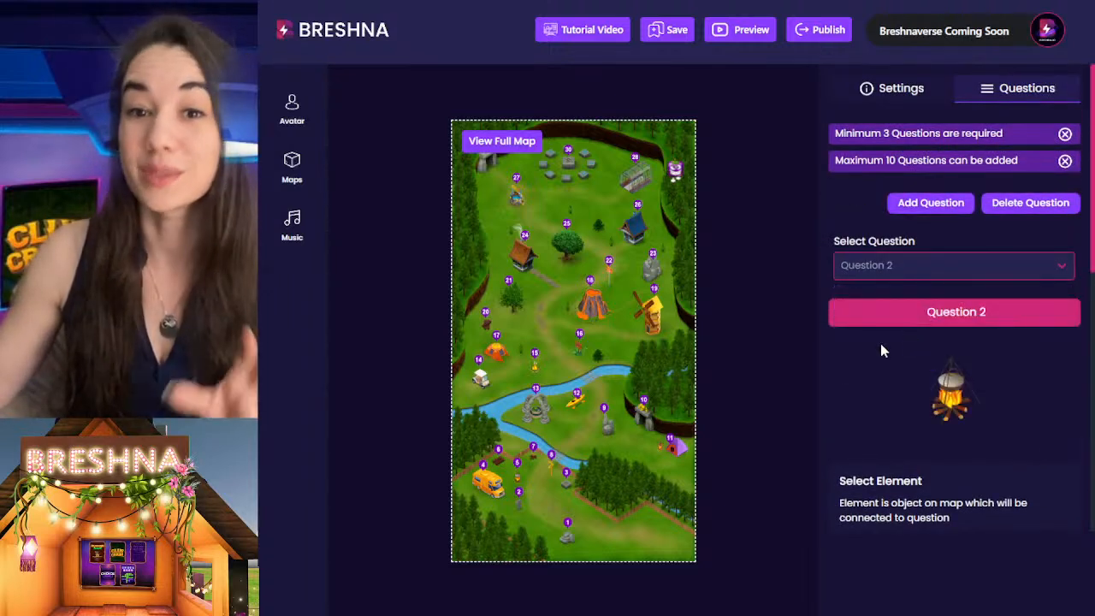
pyautogui.scroll(-3, 876, 341)
pyautogui.click(1018, 345)
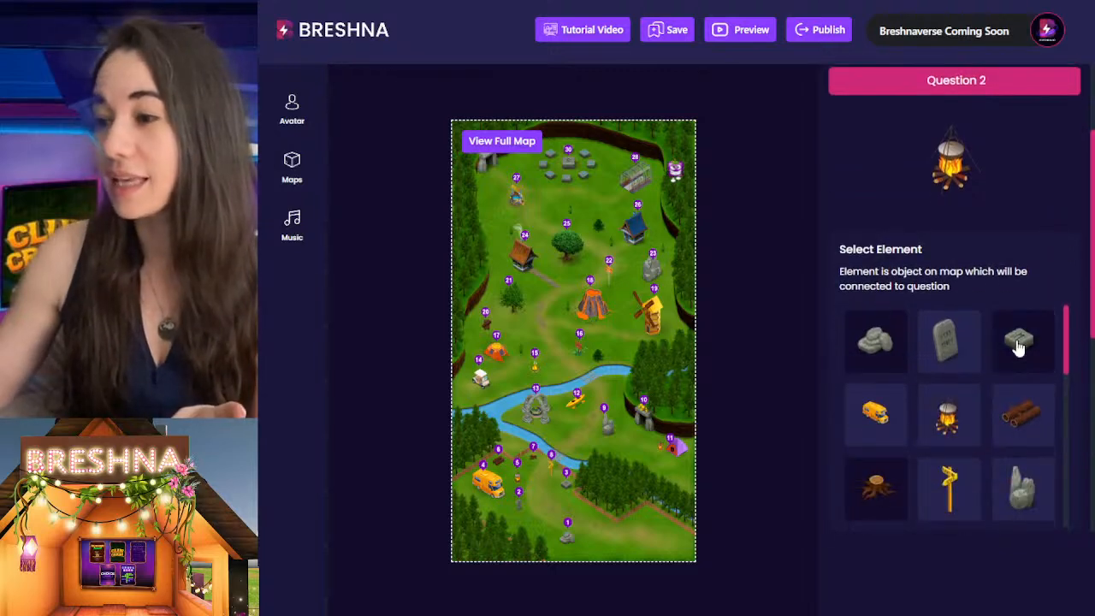
# Switch back to Question 1 and set its map element to the campfire with the cooking pot
pyautogui.scroll(2, 941, 475)
pyautogui.scroll(2, 876, 310)
pyautogui.click(878, 263)
pyautogui.click(890, 302)
pyautogui.scroll(-3, 888, 308)
pyautogui.click(958, 419)
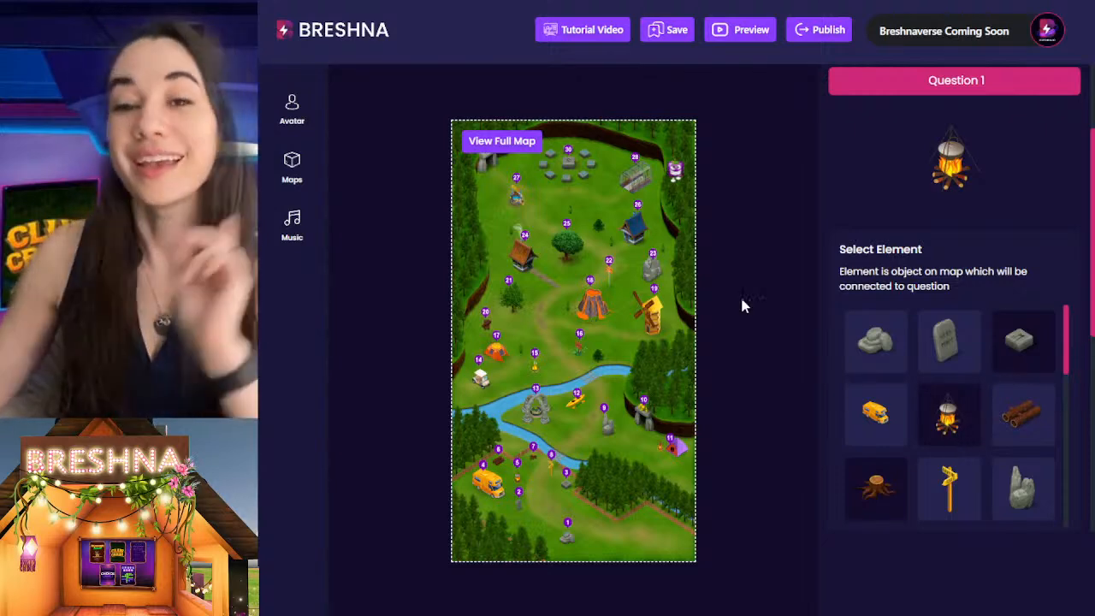
# Change the game's map to the underwater map, accepting the removal of added questions, and browse its elements
pyautogui.click(293, 164)
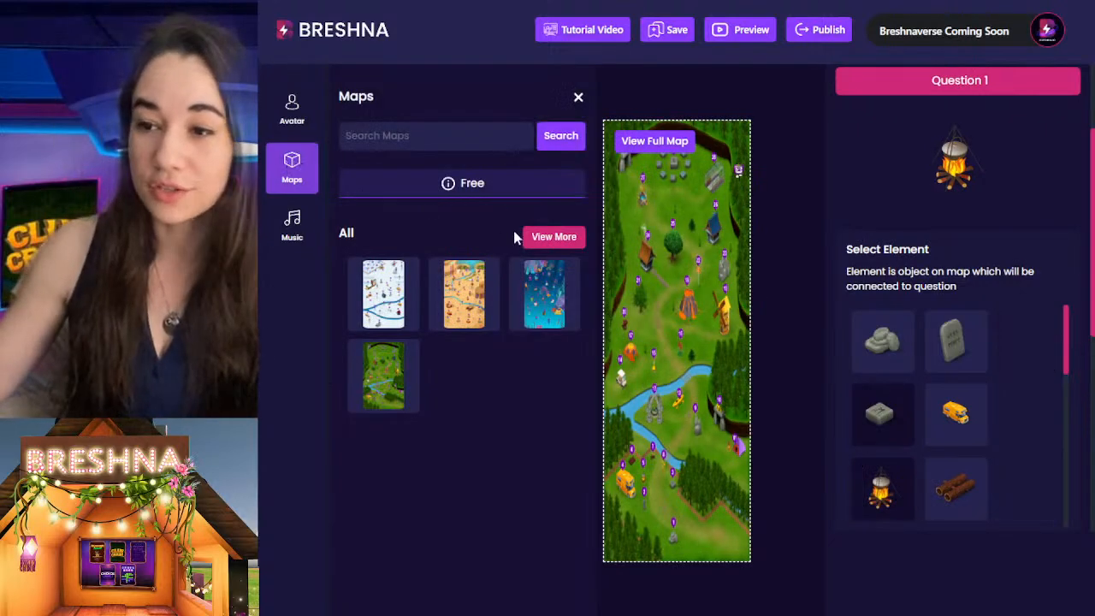
pyautogui.click(545, 294)
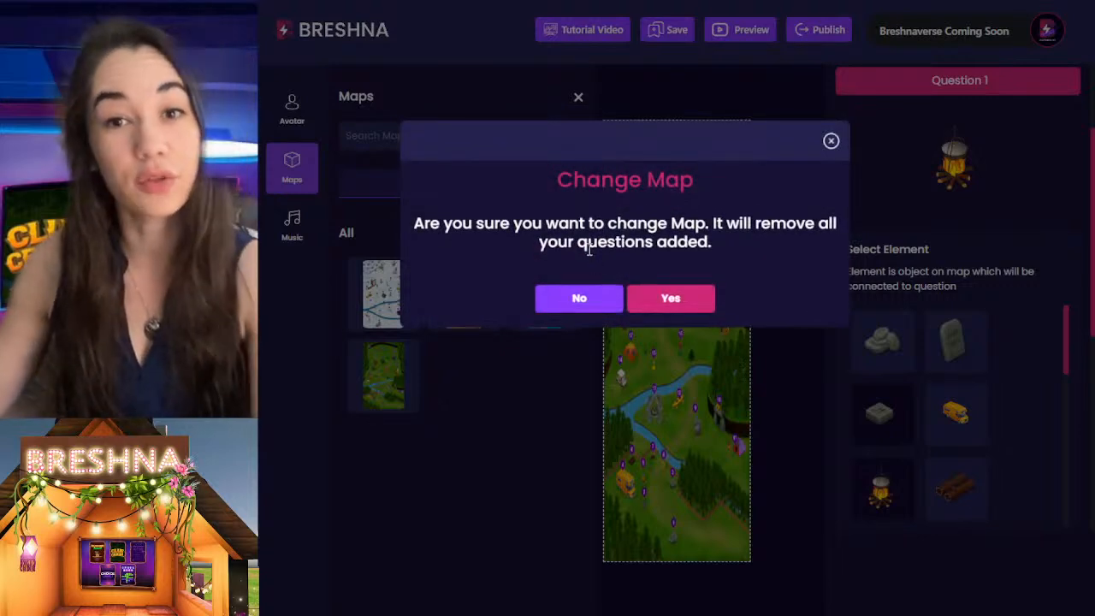
pyautogui.click(665, 299)
pyautogui.scroll(-2, 885, 350)
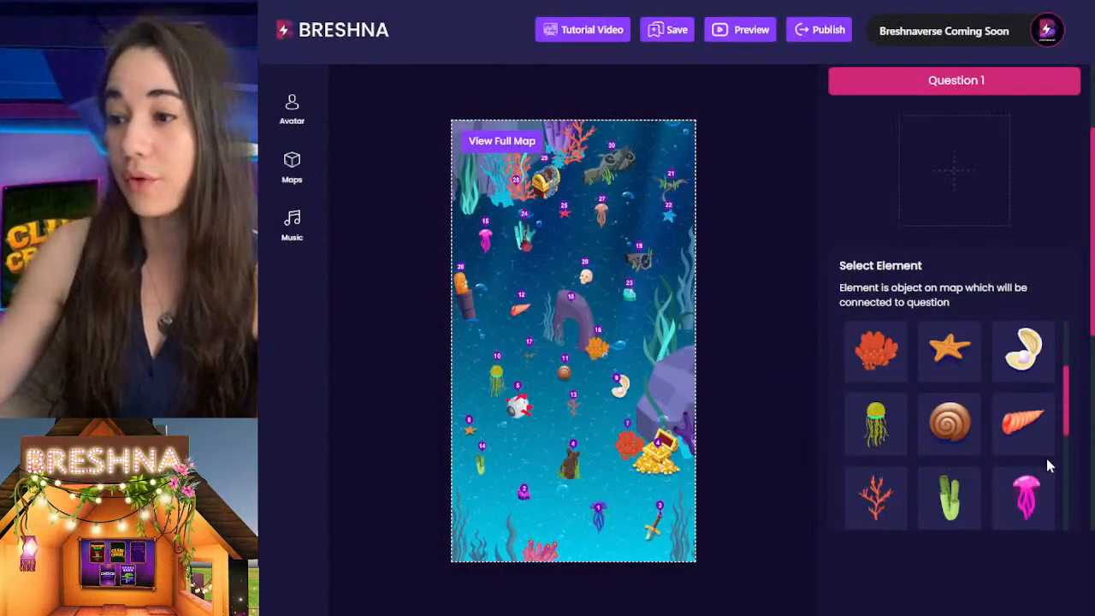
pyautogui.scroll(3, 1026, 450)
# Change the game's map back to the green forest map, accepting the removal of added questions
pyautogui.click(288, 176)
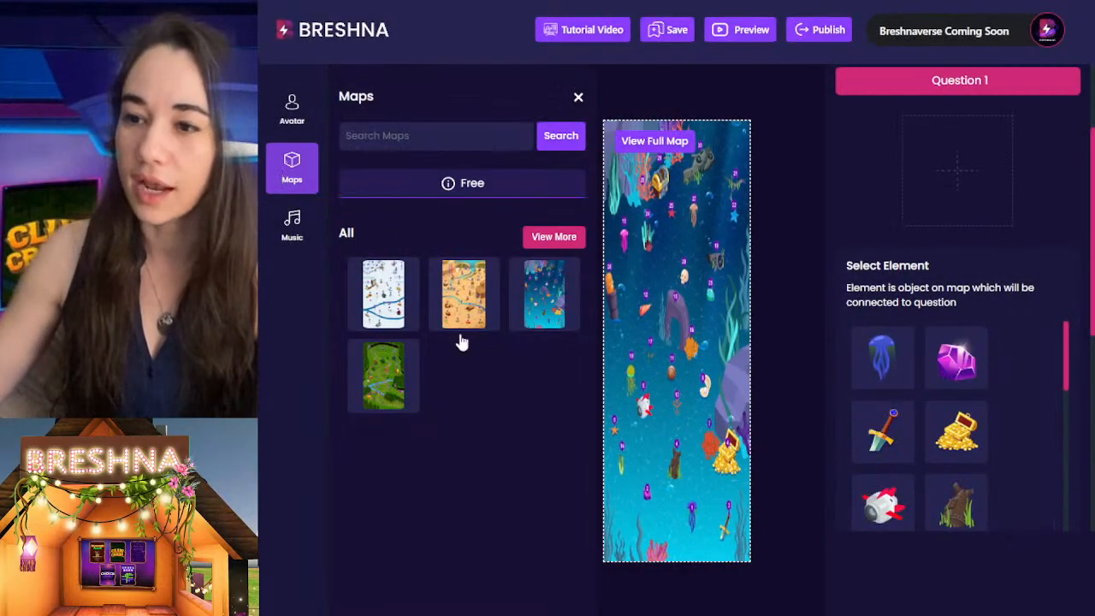
pyautogui.click(381, 364)
pyautogui.click(672, 299)
pyautogui.scroll(-3, 1022, 530)
pyautogui.scroll(3, 897, 448)
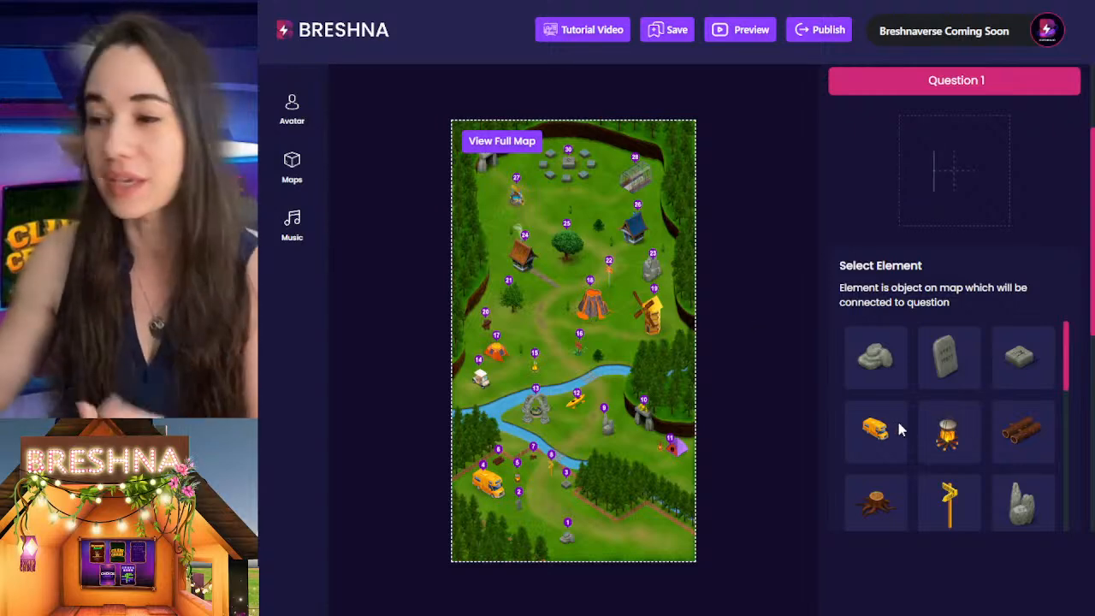
# Open the game's settings and replace the game title with "Mathgrounds"
pyautogui.scroll(3, 871, 214)
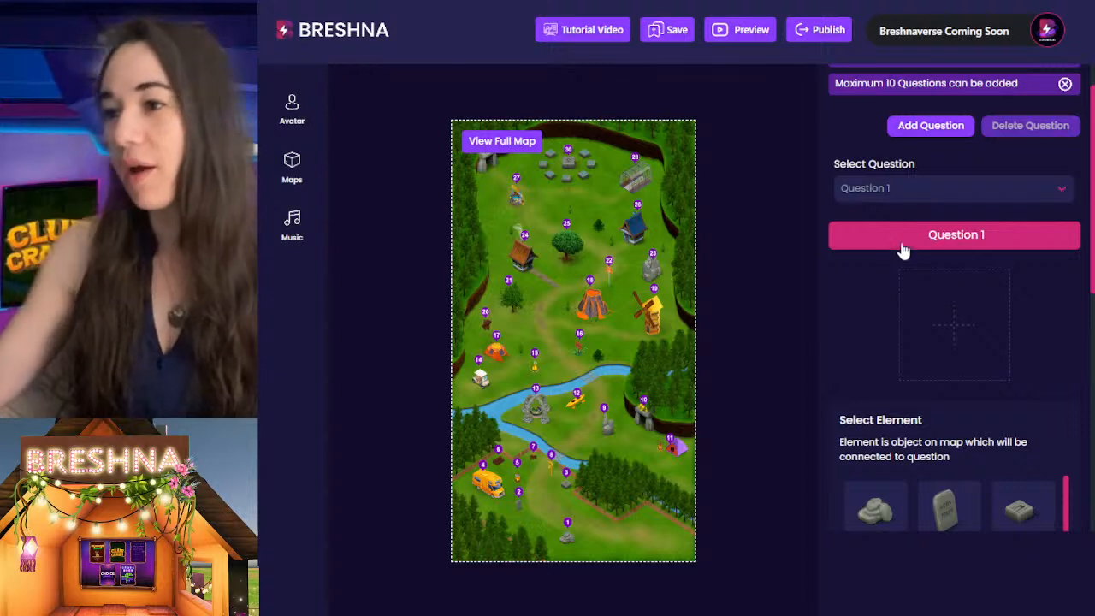
pyautogui.scroll(2, 836, 359)
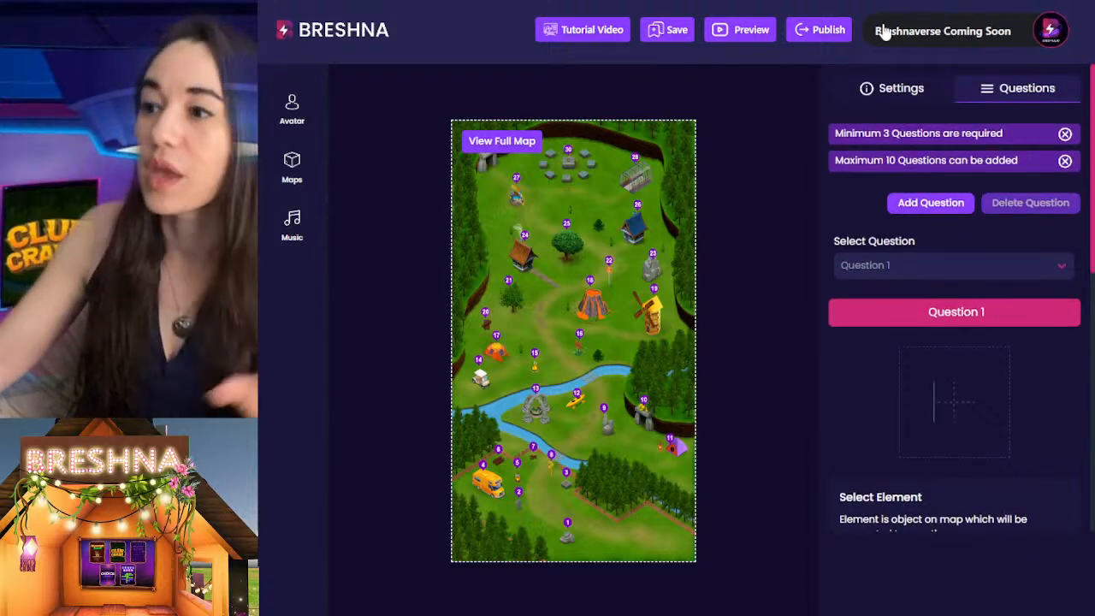
pyautogui.click(887, 91)
pyautogui.moveTo(907, 169); pyautogui.dragTo(828, 176)
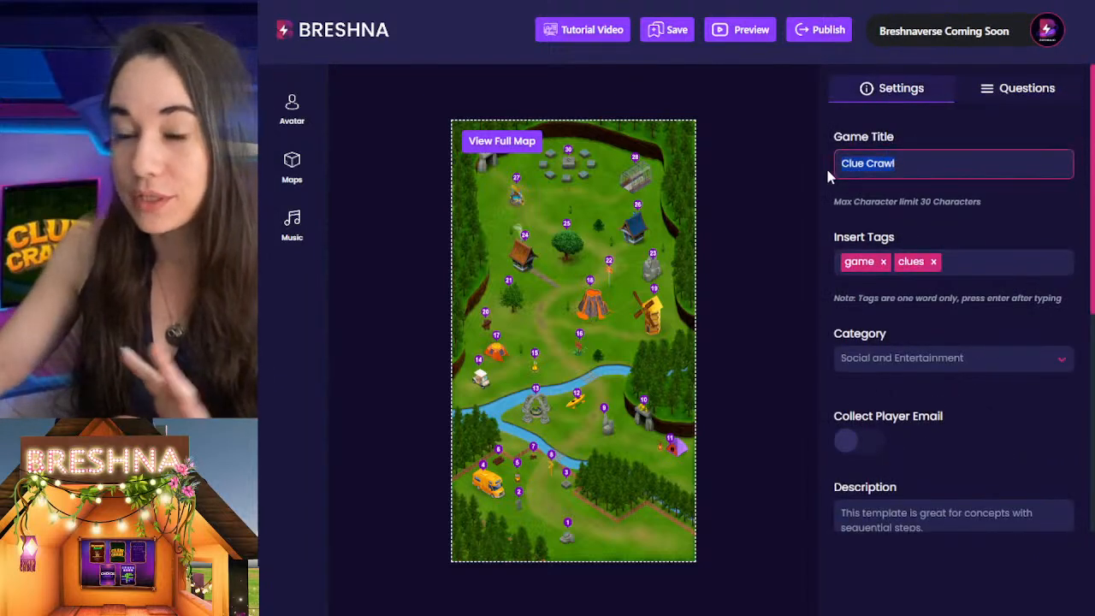
pyautogui.write('Mat')
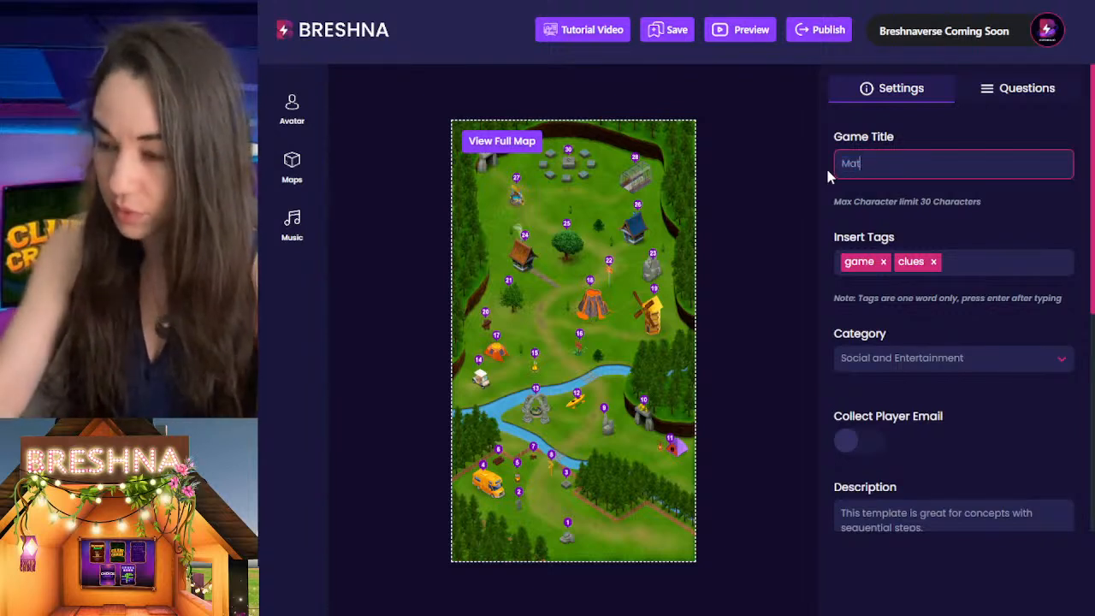
pyautogui.write('hgrounds')
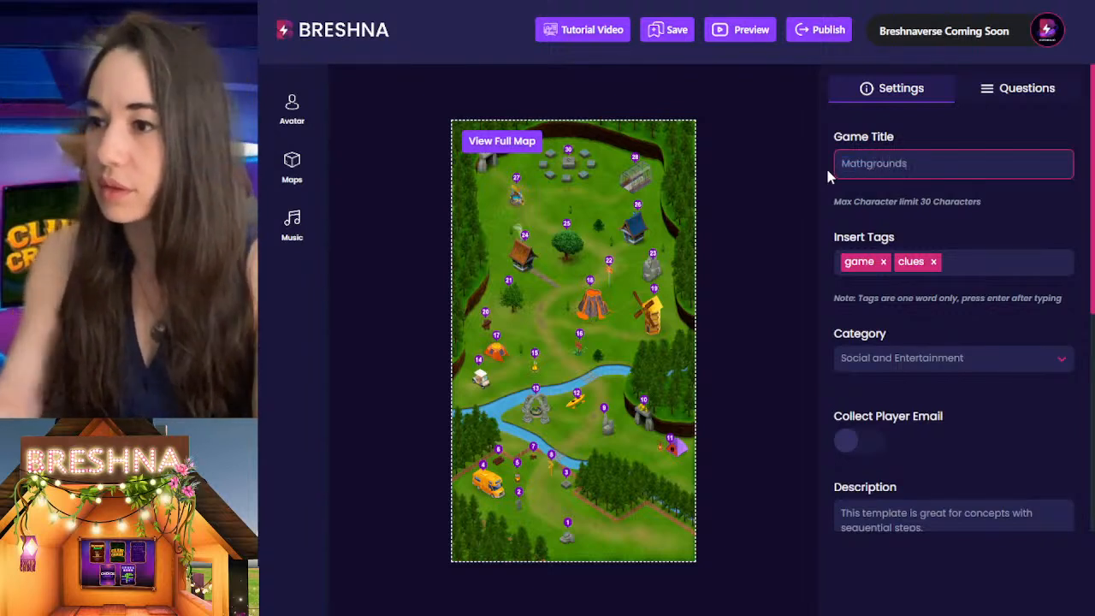
# Add the tags "maths" and "addition" to the game
pyautogui.scroll(-1, 966, 338)
pyautogui.click(975, 181)
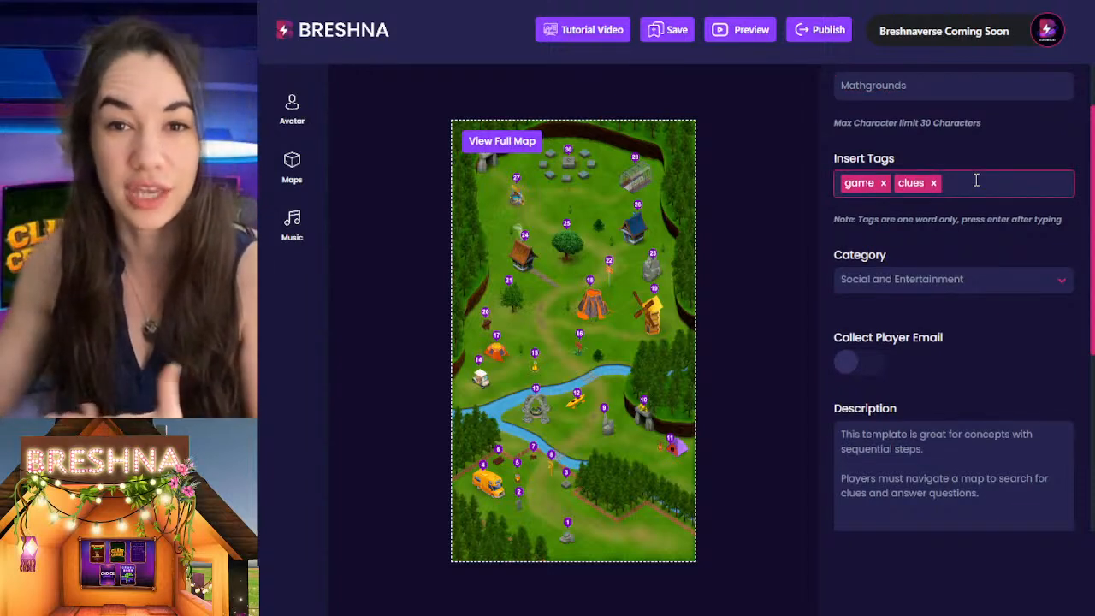
pyautogui.write('mathe')
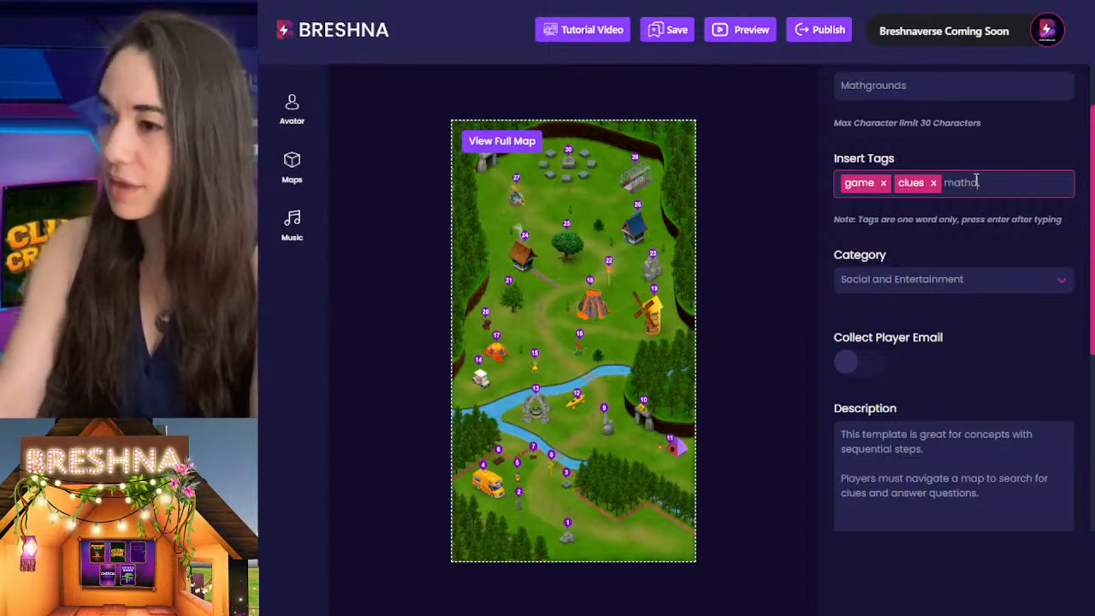
pyautogui.press('Return')
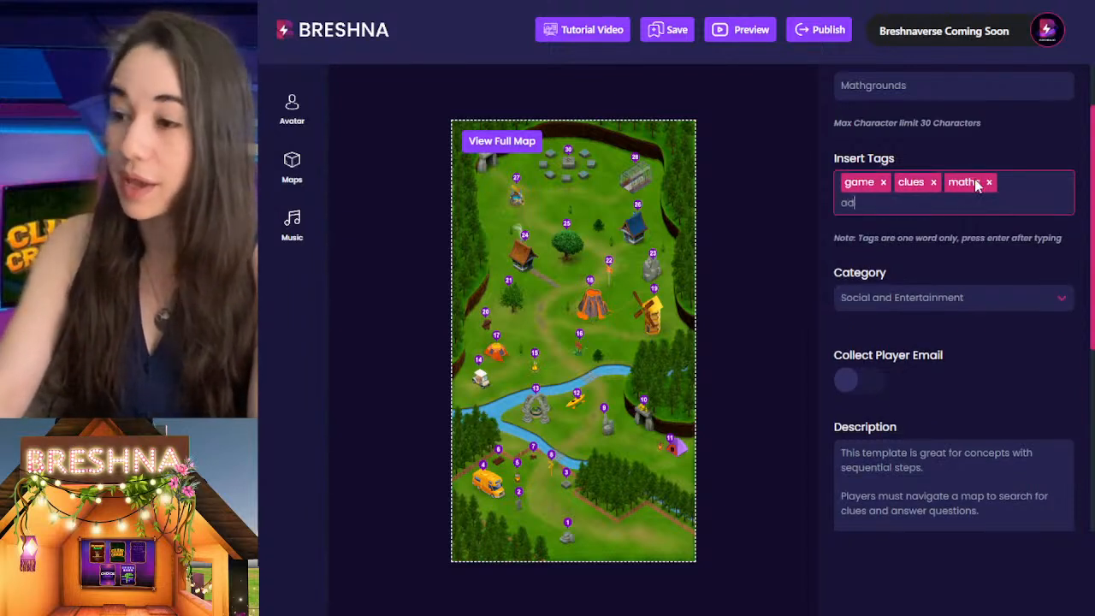
pyautogui.write('addition')
pyautogui.press('Return')
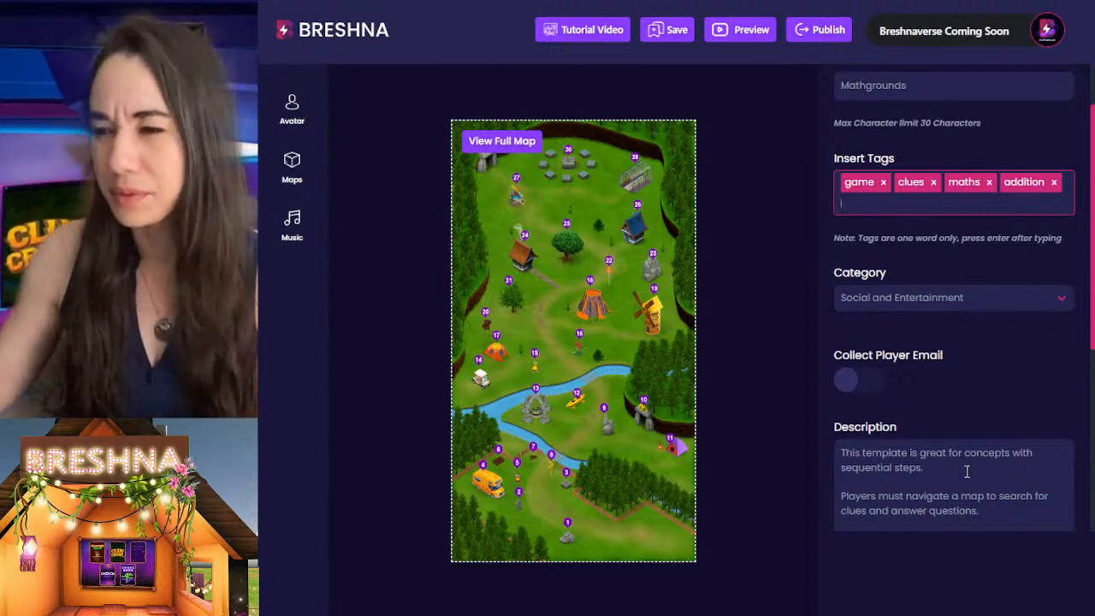
# Replace the template's description with "You're the groundskeeper of MathGrounds!"
pyautogui.scroll(-2, 996, 437)
pyautogui.moveTo(1007, 408); pyautogui.dragTo(717, 294)
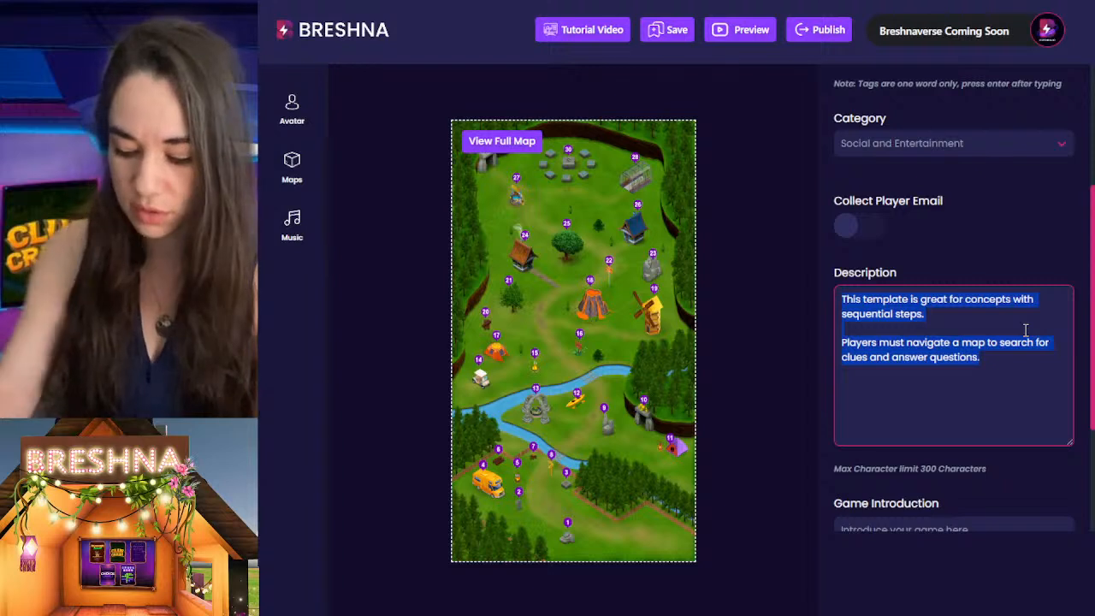
pyautogui.write("You're the ")
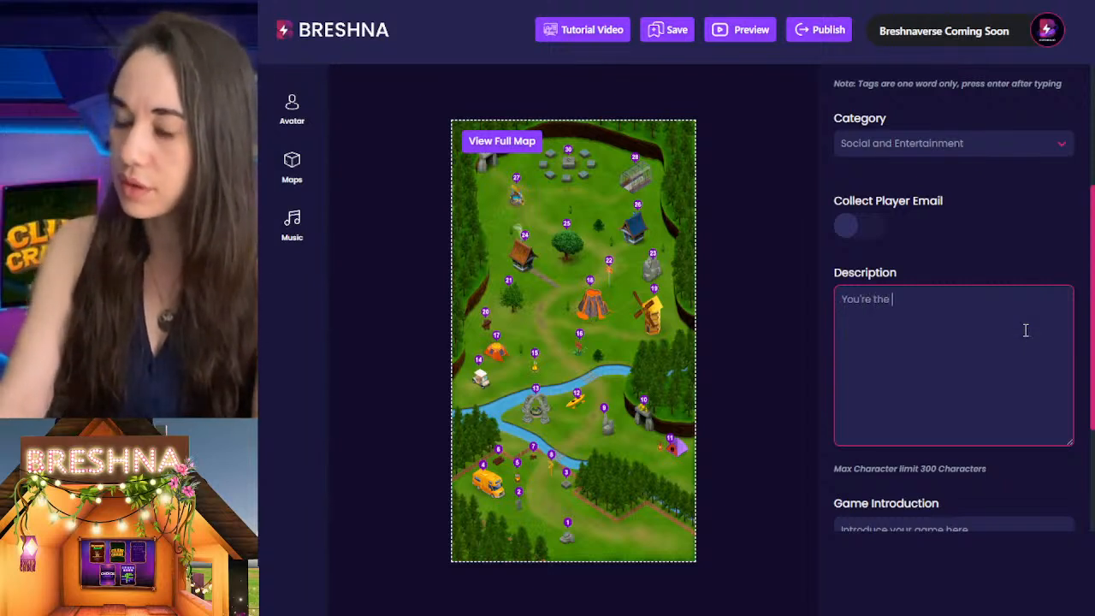
pyautogui.write('ba')
pyautogui.press('BackSpace')
pyautogui.press('BackSpace')
pyautogui.write('go')
pyautogui.write('oundskeep')
pyautogui.write('er of al')
pyautogui.write('MathGrounds!')
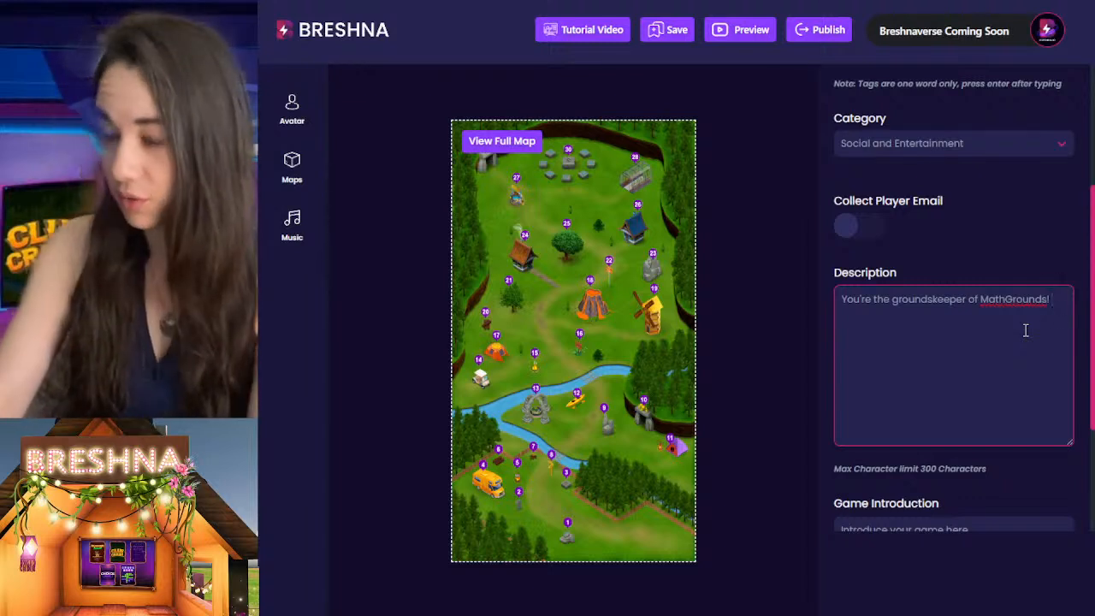
# Continue the description with "Go through your day to day keeping the ground nice an clean while answering awesome addition questions."
pyautogui.write('o through yo')
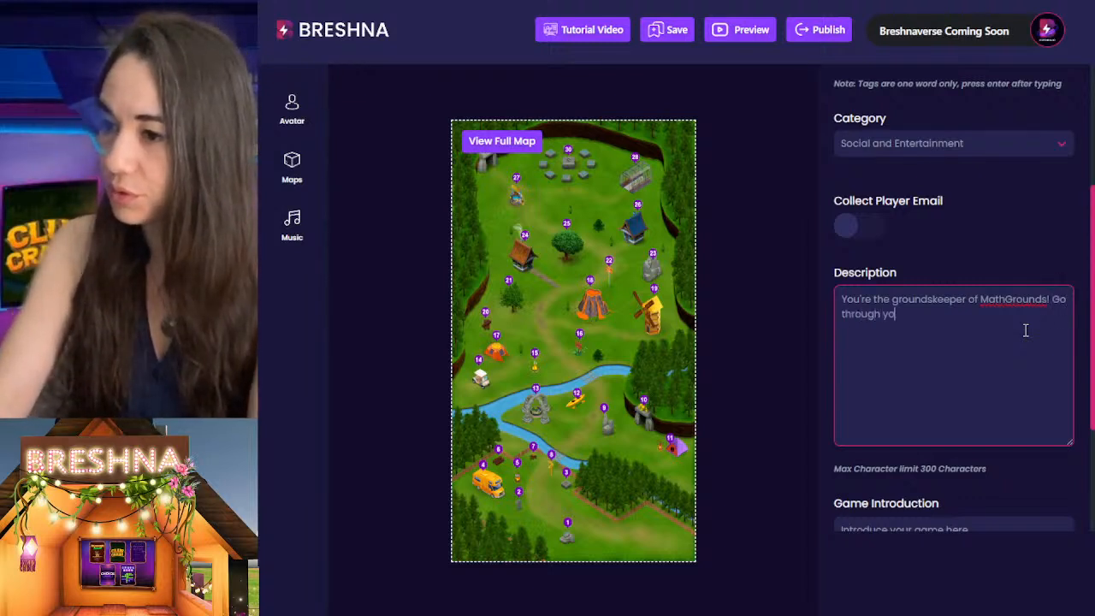
pyautogui.write('ur day to doy ')
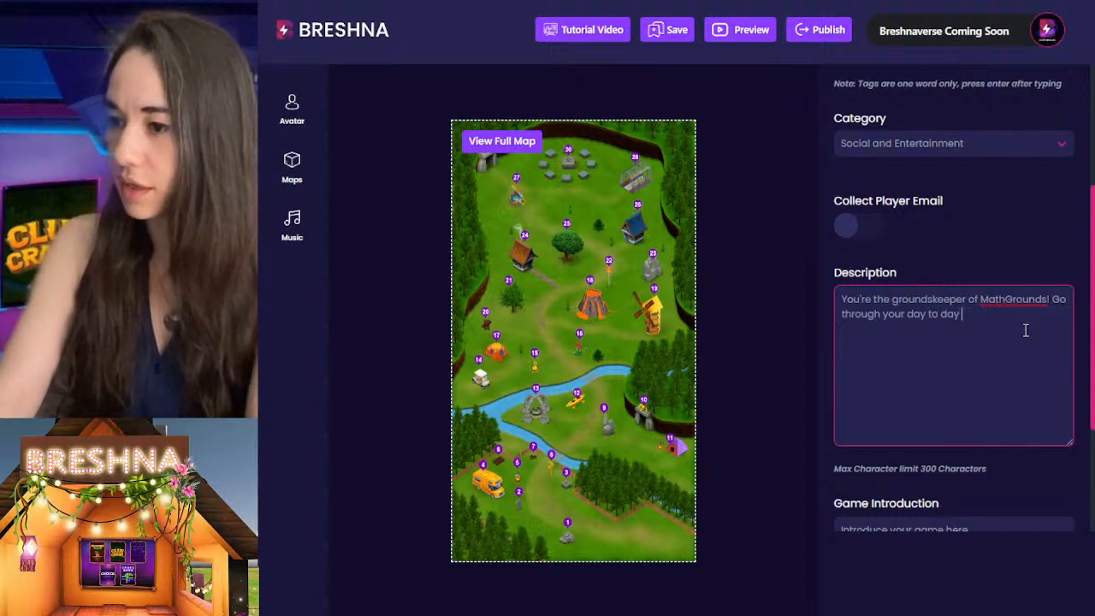
pyautogui.write('keeping the ground nice an clean ')
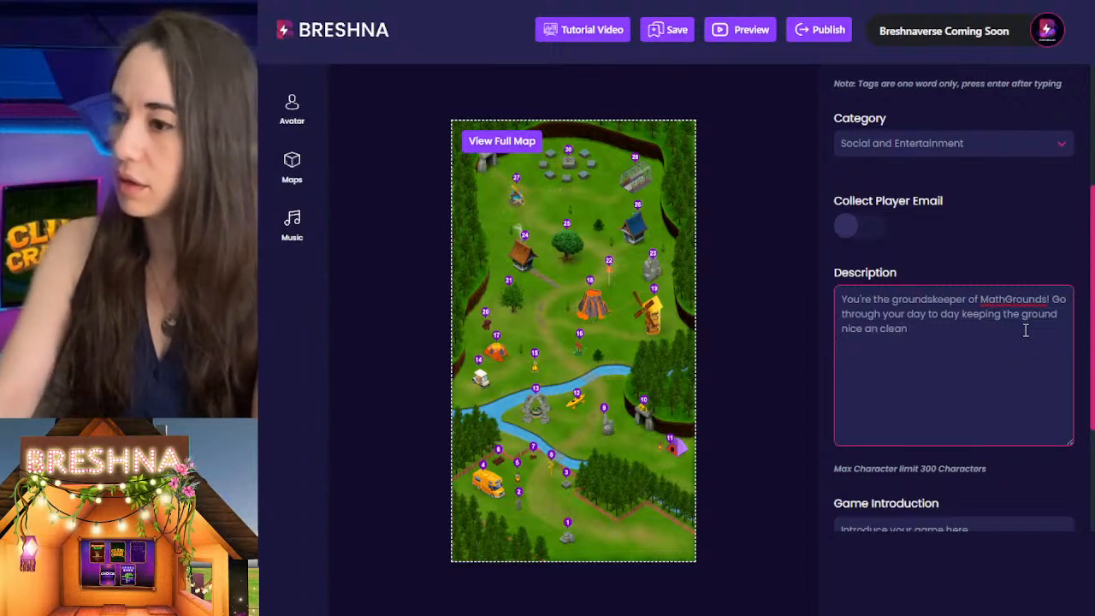
pyautogui.write('while answering awesome')
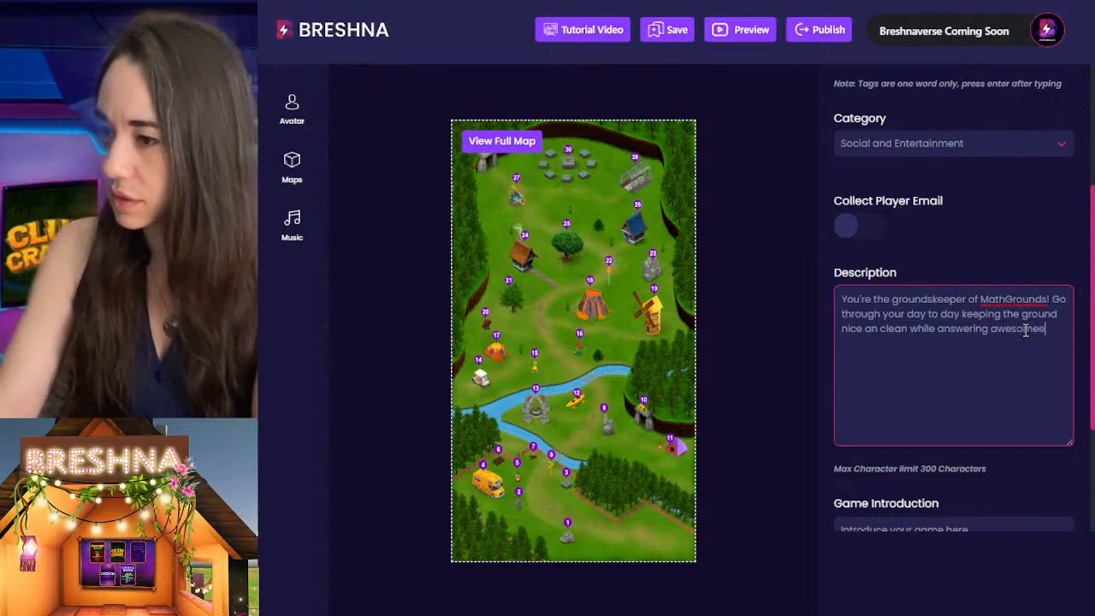
pyautogui.write(' addition questions.')
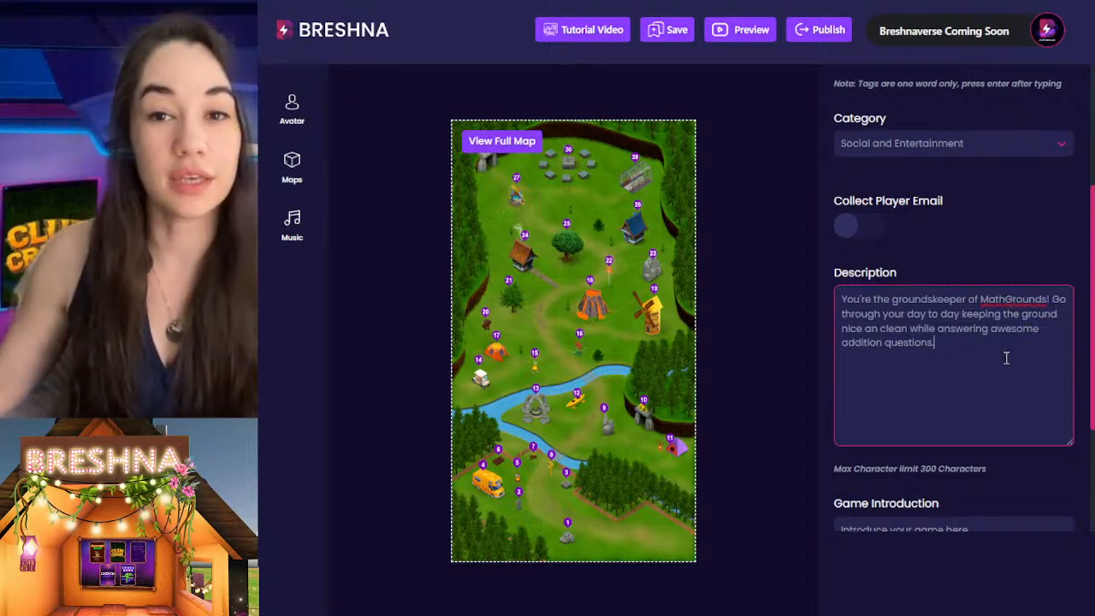
# Examine the Game Introduction field, look over Question 1's element section, and return to the introduction in the settings
pyautogui.scroll(-3, 1003, 358)
pyautogui.moveTo(1009, 333); pyautogui.dragTo(787, 359)
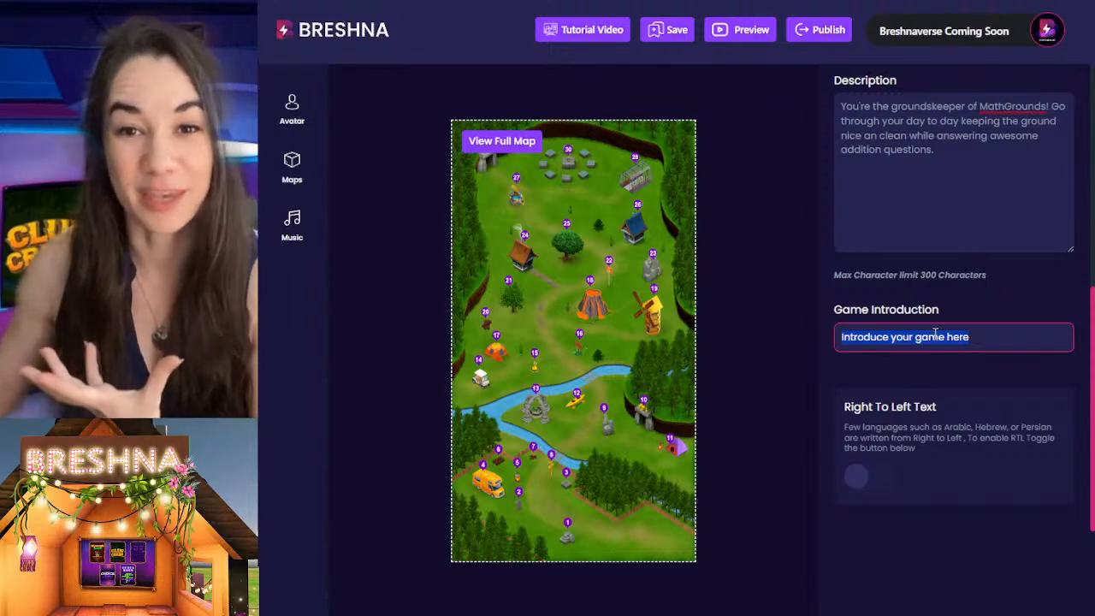
pyautogui.scroll(5, 936, 330)
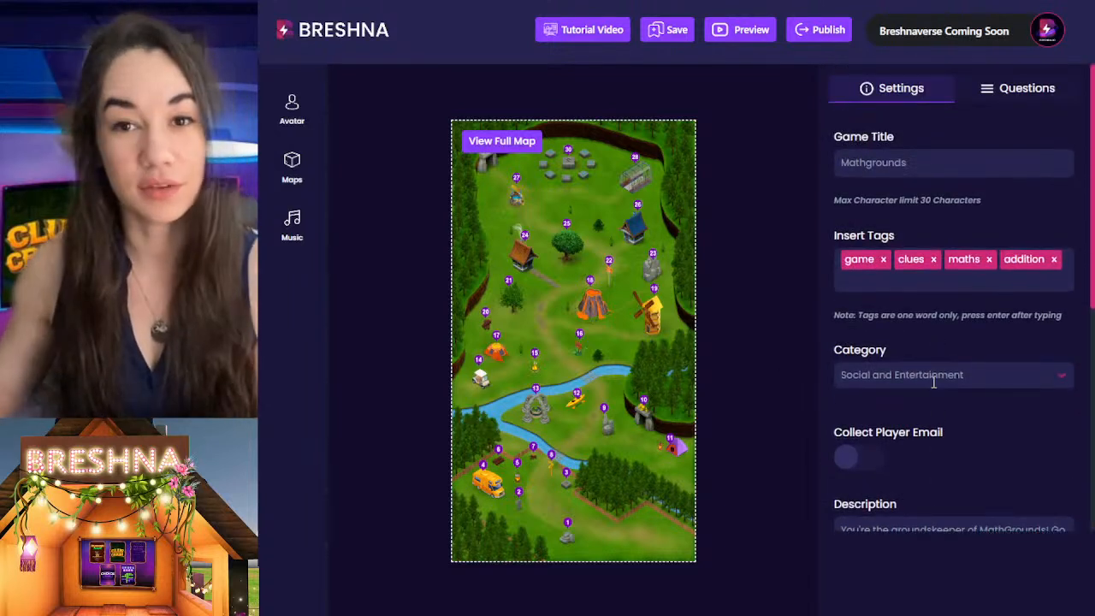
pyautogui.click(1027, 89)
pyautogui.scroll(-3, 949, 384)
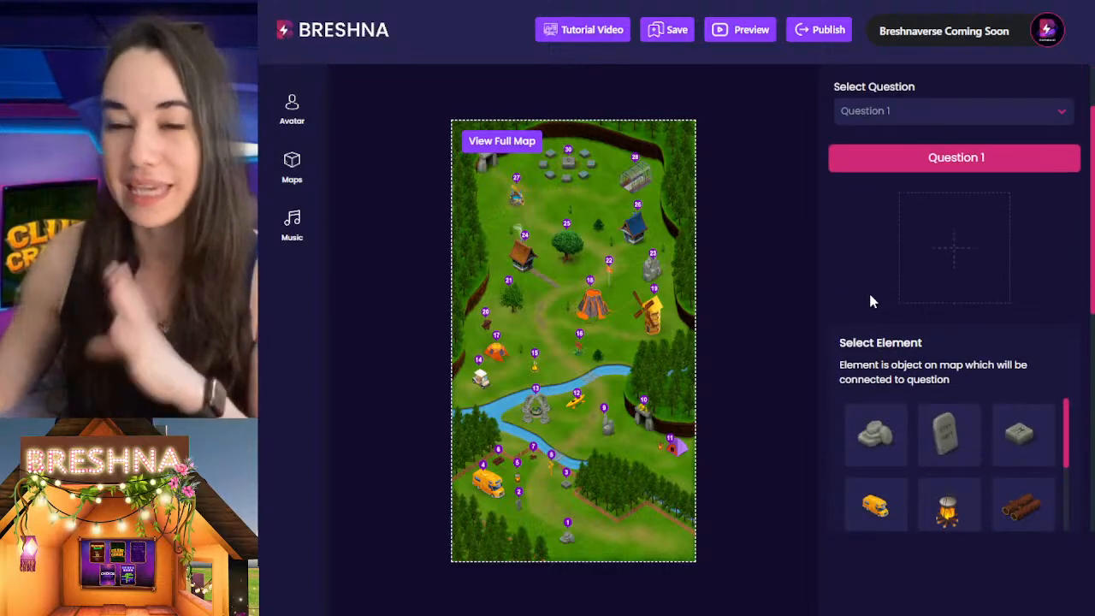
pyautogui.scroll(3, 866, 300)
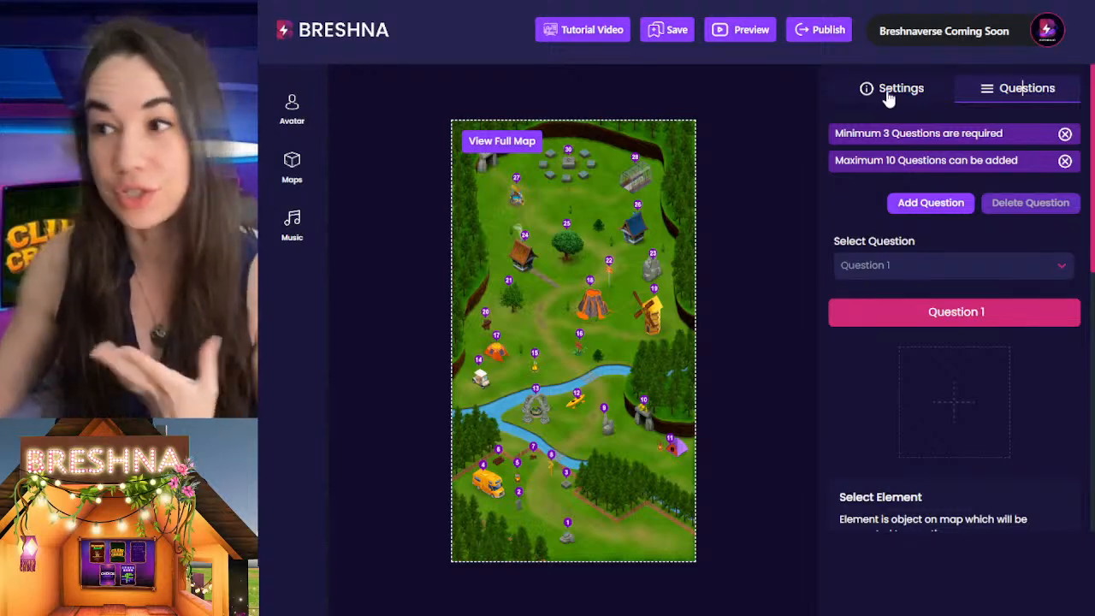
pyautogui.click(888, 93)
pyautogui.scroll(-5, 923, 417)
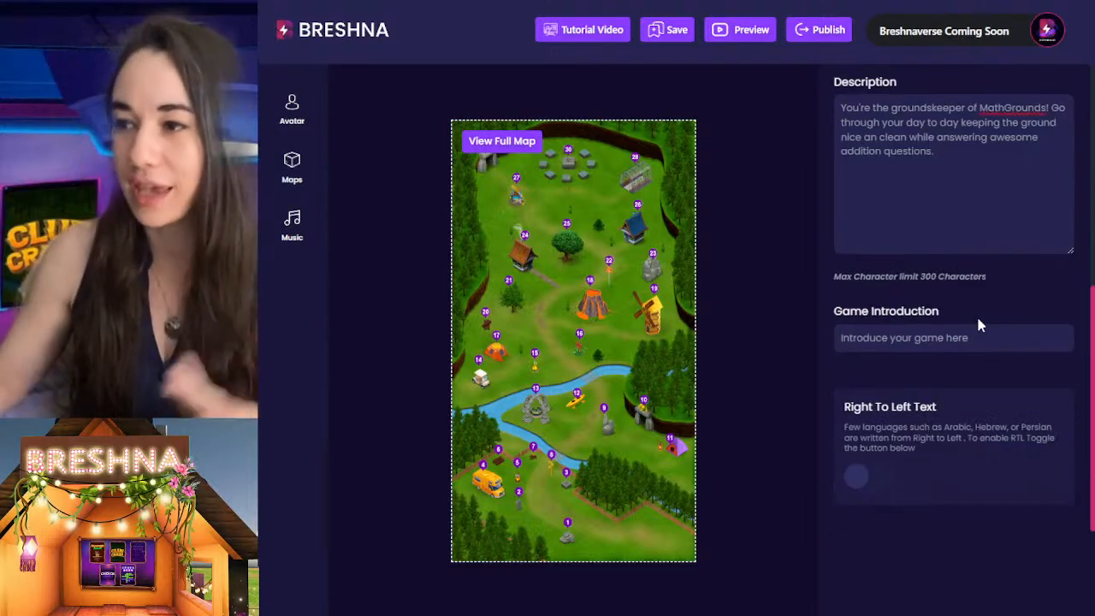
pyautogui.moveTo(984, 334); pyautogui.dragTo(800, 321)
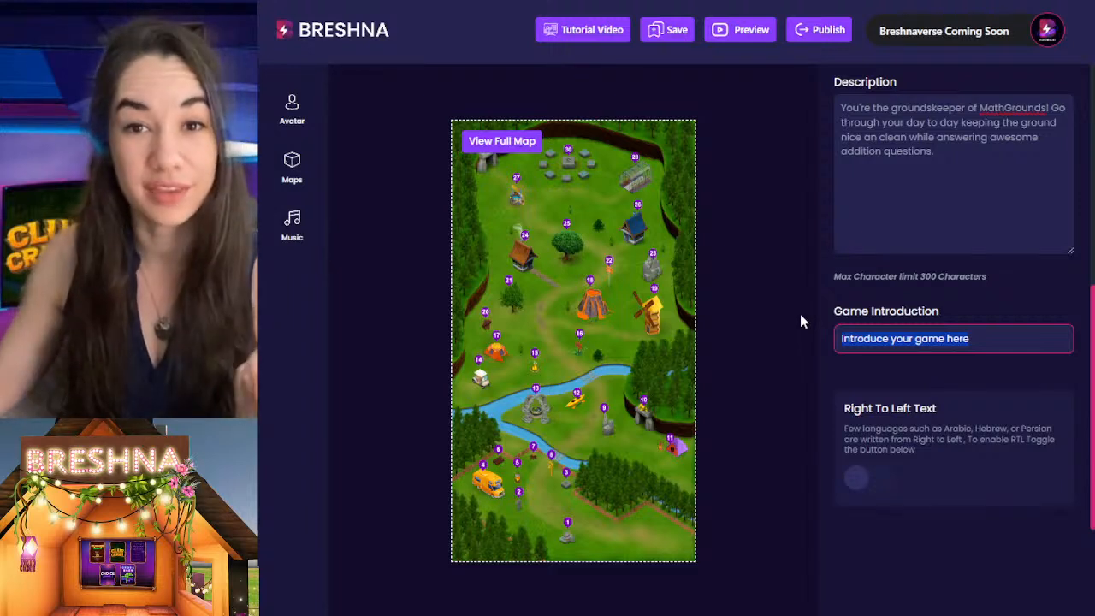
# Copy the whole description text into Game Introduction, replacing the placeholder "Introduce your game here"
pyautogui.click(900, 178)
pyautogui.moveTo(964, 175); pyautogui.dragTo(832, 118)
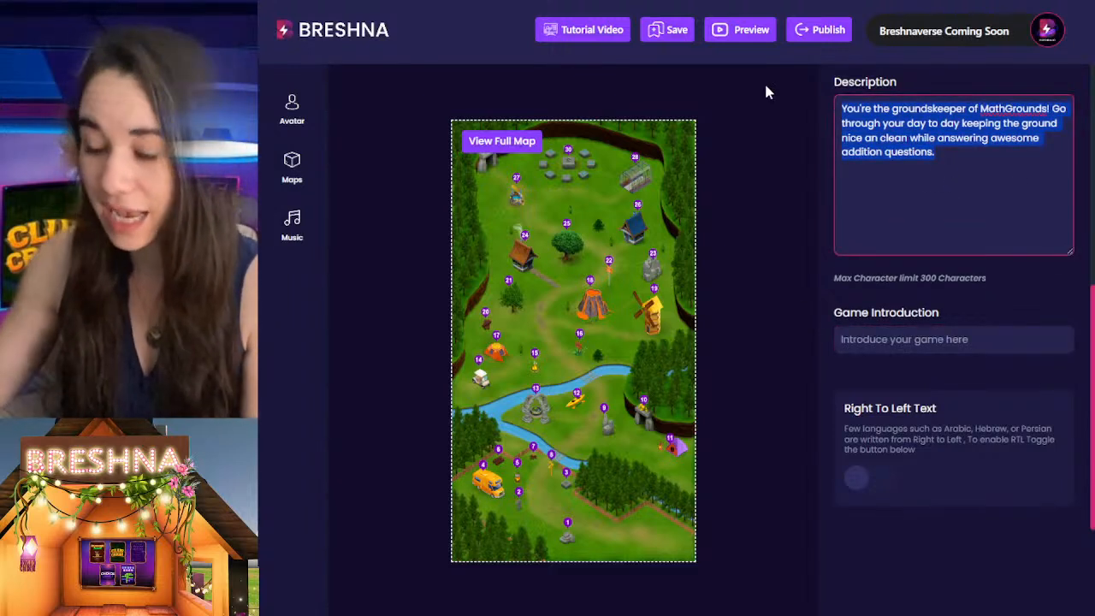
pyautogui.hotkey('ctrl', 'c')
pyautogui.click(1001, 337)
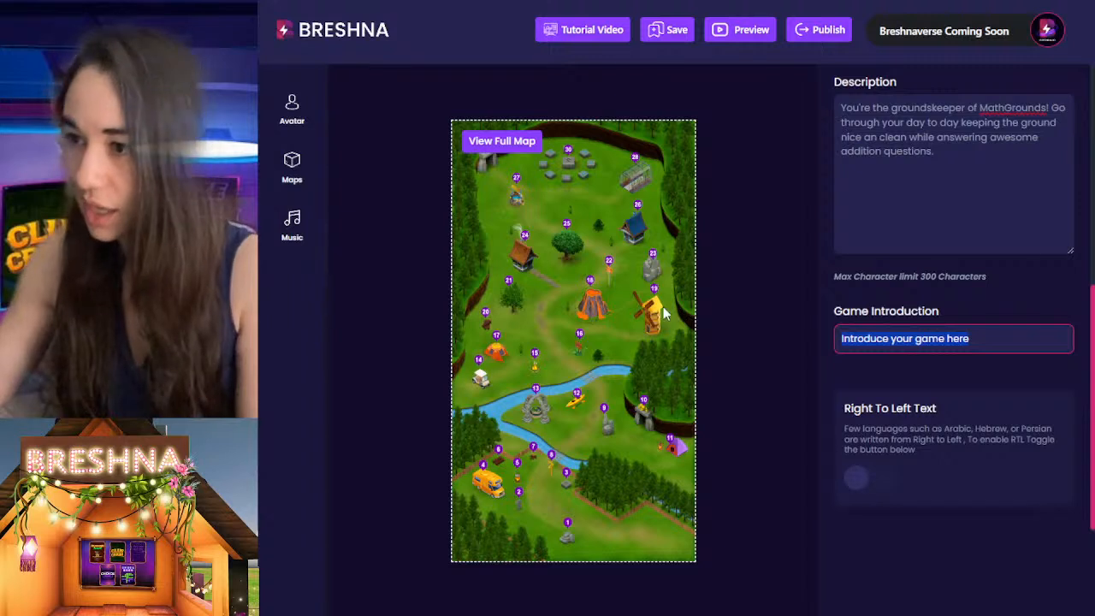
pyautogui.hotkey('ctrl', 'v')
# Replace the full stop at the end of the game introduction with an exclamation mark
pyautogui.press('Home')
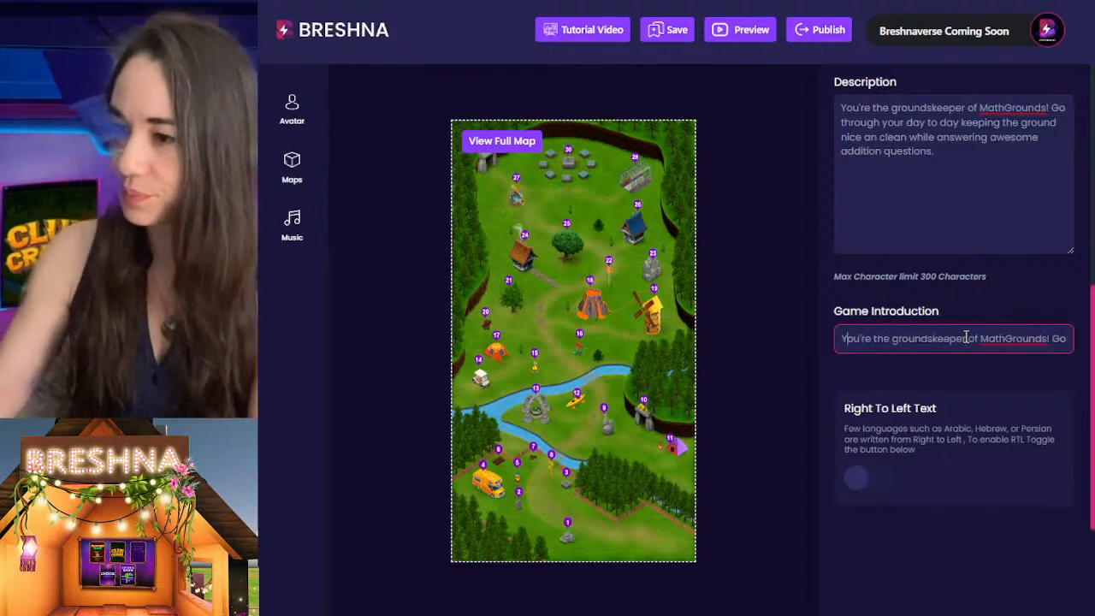
pyautogui.press('Right')
pyautogui.press('Right')
pyautogui.press('Right')
pyautogui.press('Right')
pyautogui.press('Right')
pyautogui.press('Right')
pyautogui.press('Right')
pyautogui.press('Right')
pyautogui.press('Right')
pyautogui.press('Right')
pyautogui.press('Right')
pyautogui.press('Right')
pyautogui.press('Right')
pyautogui.press('Right')
pyautogui.press('Right')
pyautogui.press('Right')
pyautogui.press('Right')
pyautogui.press('Right')
pyautogui.press('Right')
pyautogui.press('Right')
pyautogui.press('Right')
pyautogui.press('Right')
pyautogui.press('Right')
pyautogui.press('Right')
pyautogui.press('Right')
pyautogui.press('Right')
pyautogui.press('Right')
pyautogui.press('Right')
pyautogui.press('Right')
pyautogui.press('Right')
pyautogui.press('Right')
pyautogui.press('Right')
pyautogui.press('Right')
pyautogui.press('Right')
pyautogui.press('Right')
pyautogui.press('Right')
pyautogui.press('Right')
pyautogui.press('Right')
pyautogui.press('Right')
pyautogui.press('Right')
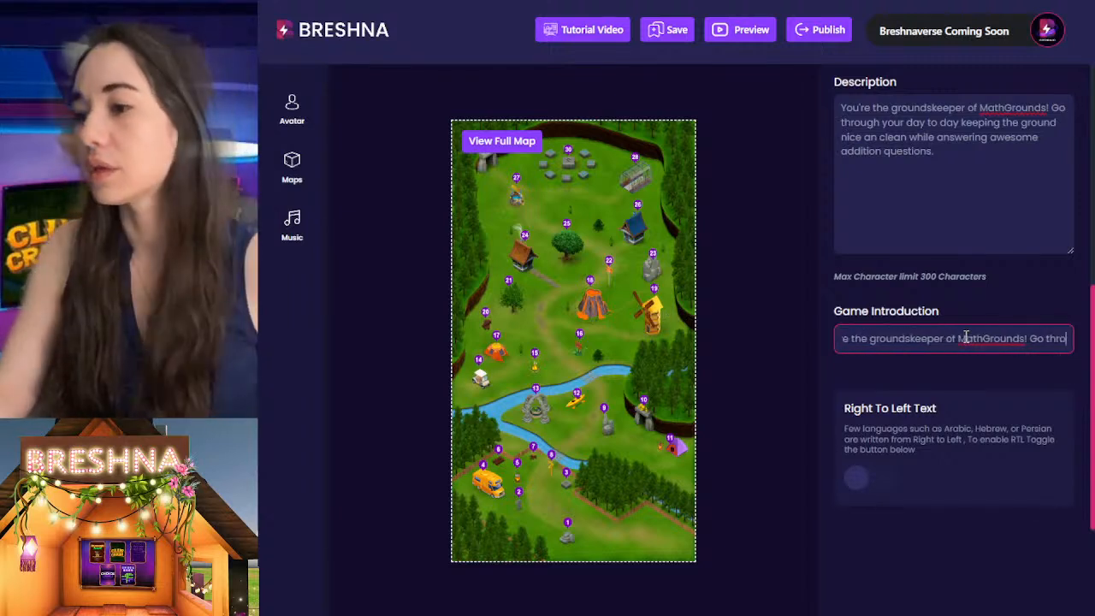
pyautogui.press('Right')
pyautogui.press('Right')
pyautogui.press('Right')
pyautogui.press('Right')
pyautogui.press('Right')
pyautogui.press('Right')
pyautogui.press('Right')
pyautogui.press('Right')
pyautogui.press('Right')
pyautogui.press('Right')
pyautogui.press('Right')
pyautogui.press('Right')
pyautogui.press('Right')
pyautogui.press('Right')
pyautogui.press('Right')
pyautogui.press('Right')
pyautogui.press('Right')
pyautogui.press('Right')
pyautogui.press('Right')
pyautogui.press('Right')
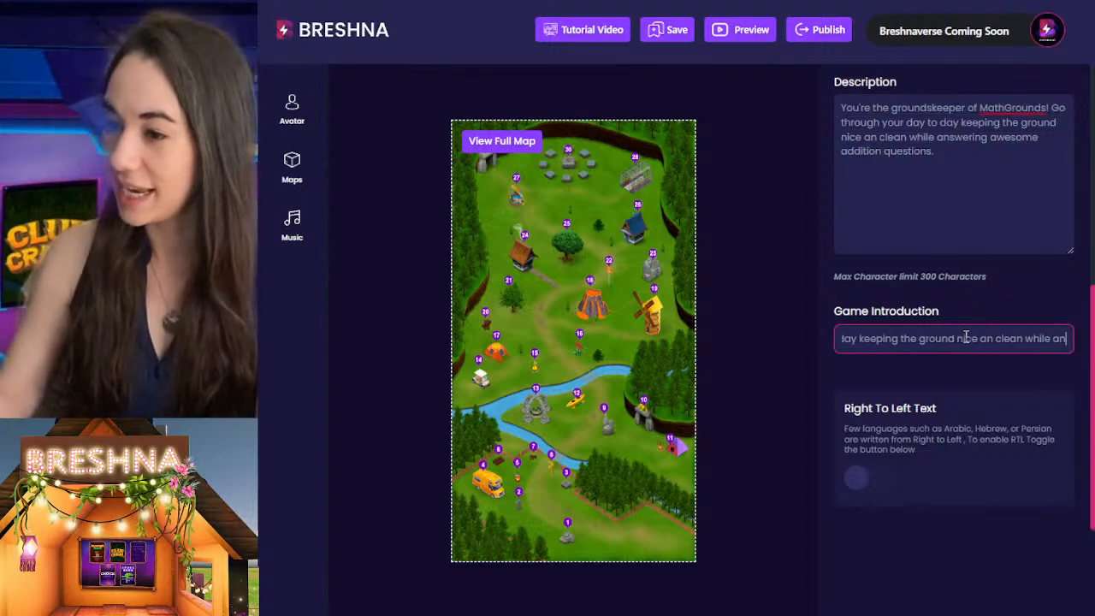
pyautogui.press('Right')
pyautogui.press('Right')
pyautogui.press('Right')
pyautogui.press('Right')
pyautogui.press('Right')
pyautogui.press('Right')
pyautogui.press('Right')
pyautogui.press('Right')
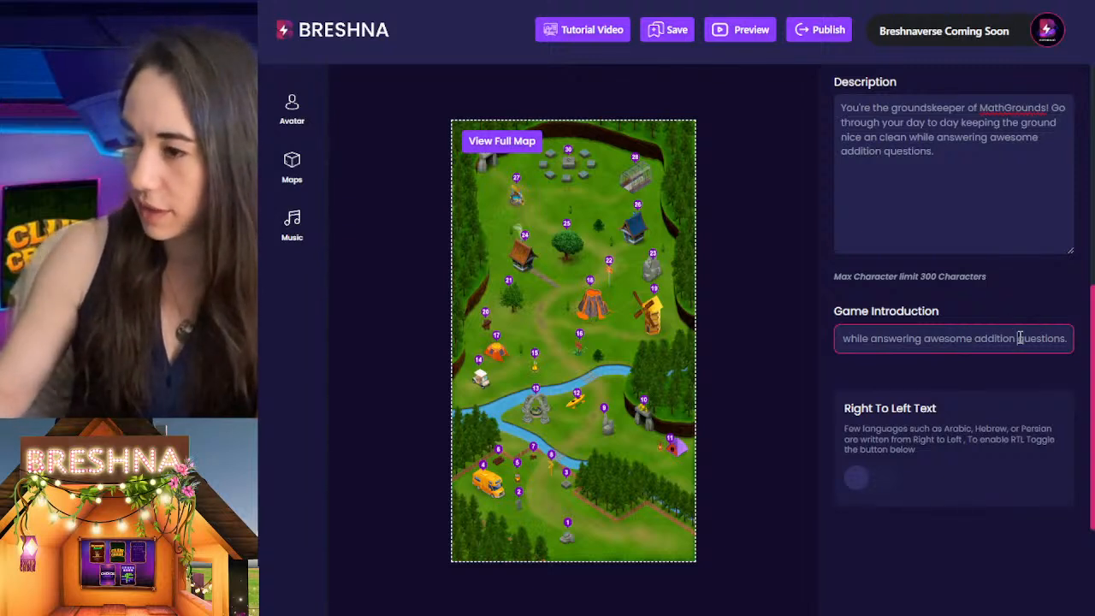
pyautogui.press('BackSpace')
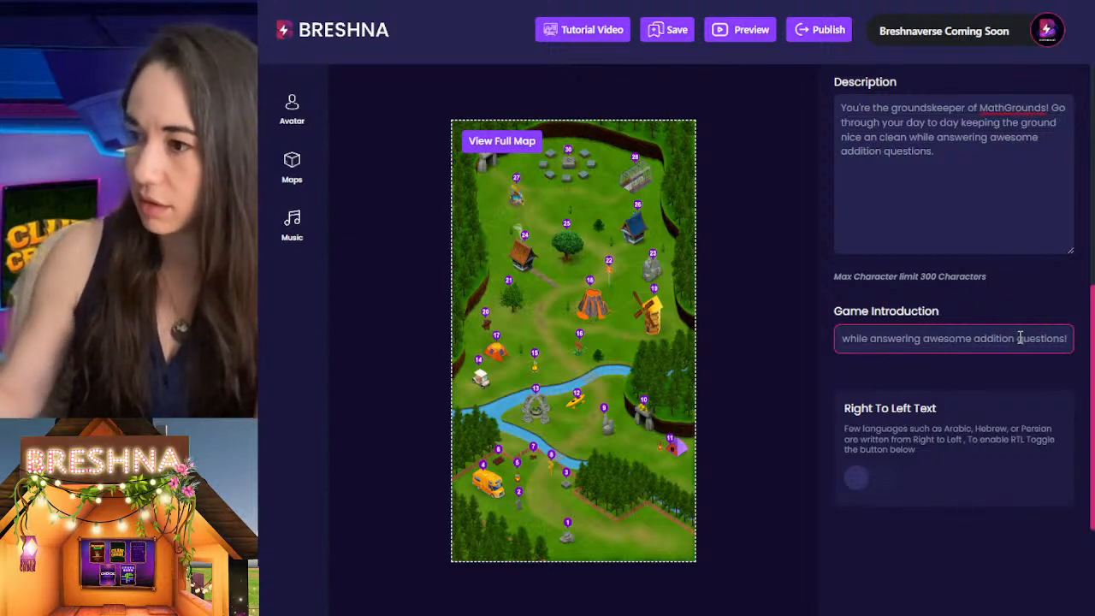
# Reread the Game Introduction text from its beginning to its end
pyautogui.click(948, 385)
pyautogui.click(925, 337)
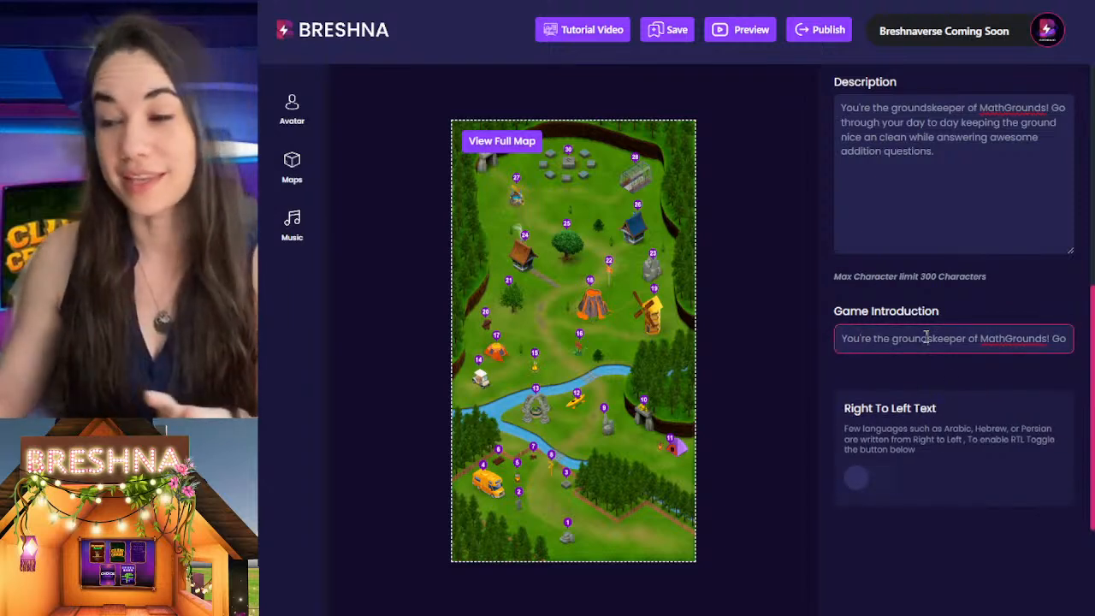
pyautogui.moveTo(884, 339); pyautogui.dragTo(984, 339)
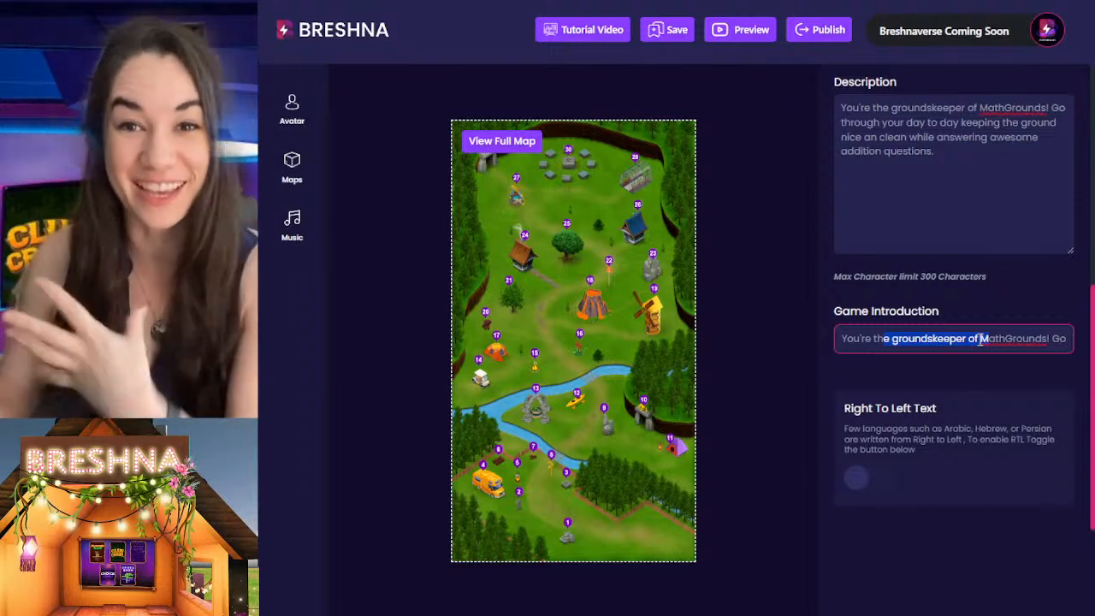
pyautogui.doubleClick(1002, 339)
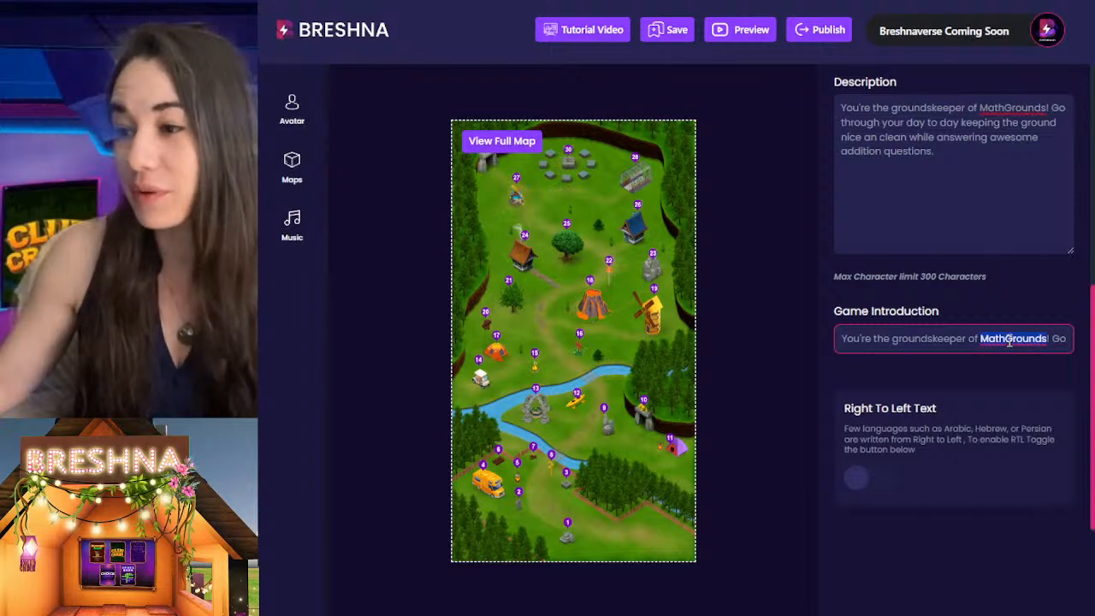
pyautogui.hotkey('ctrl', 'a')
pyautogui.click(954, 351)
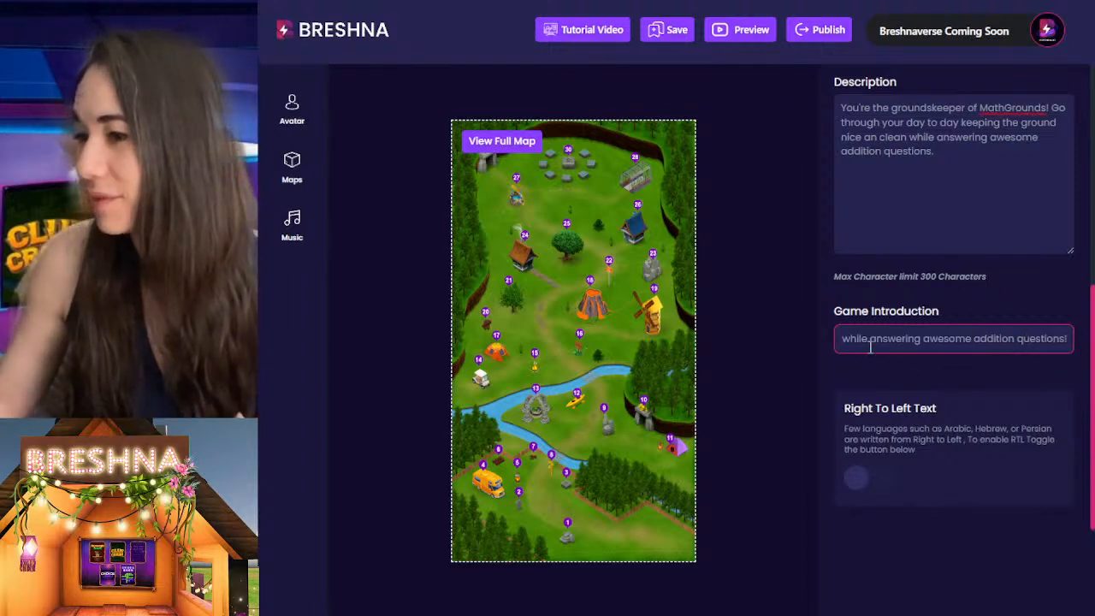
pyautogui.moveTo(871, 348); pyautogui.dragTo(851, 349)
pyautogui.click(1015, 340)
# Open the game's questions and look over Question 1's element, clue, question and answer sections
pyautogui.scroll(6, 993, 371)
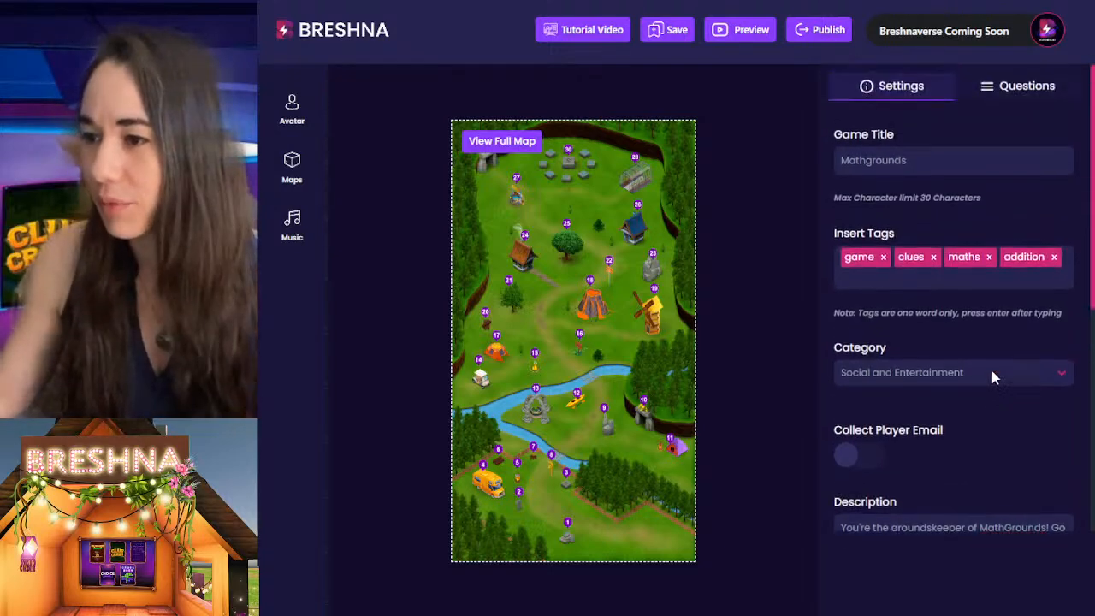
pyautogui.click(1015, 94)
pyautogui.scroll(-3, 838, 205)
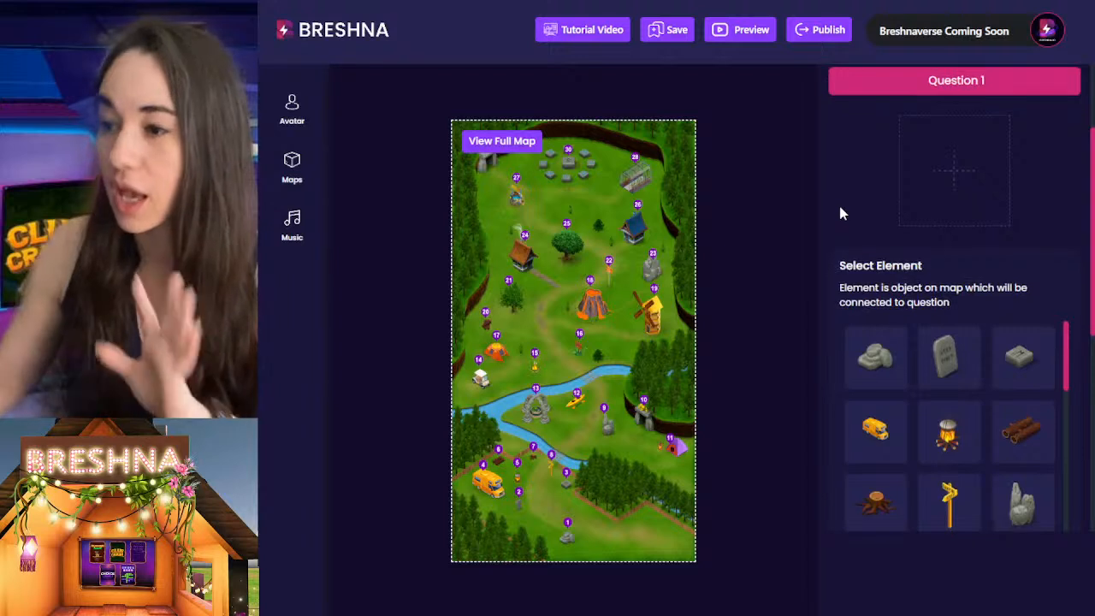
pyautogui.scroll(-5, 998, 208)
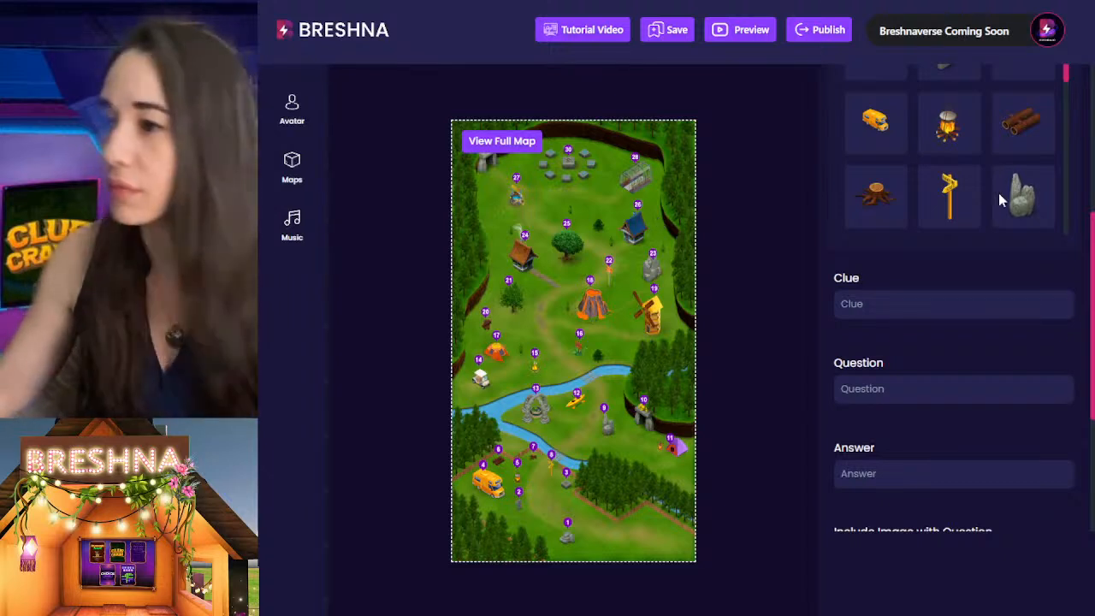
pyautogui.scroll(5, 976, 257)
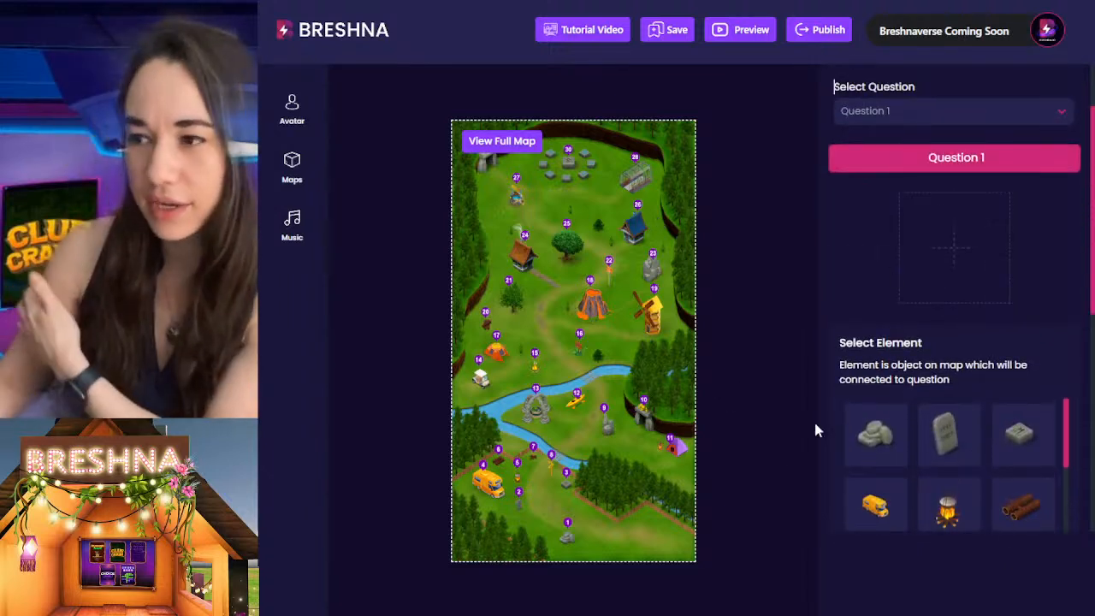
pyautogui.scroll(-3, 898, 304)
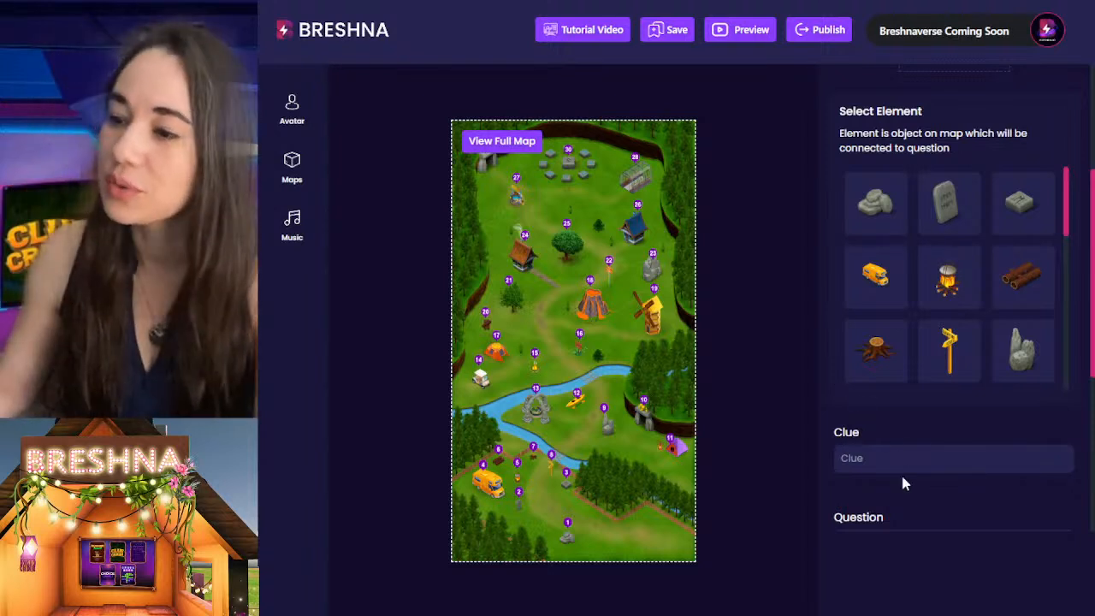
# Enter "Cross the river twice and go past the volcano to start your day caring for the greenhouse!" as Question 1's clue
pyautogui.scroll(-2, 886, 430)
pyautogui.click(879, 307)
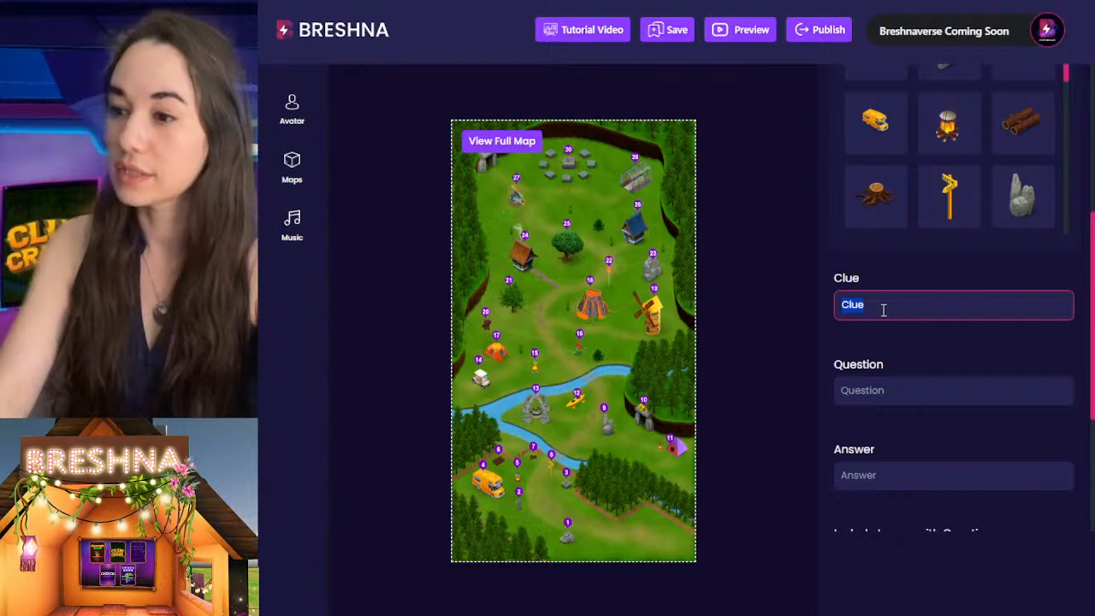
pyautogui.write('Cross the ri')
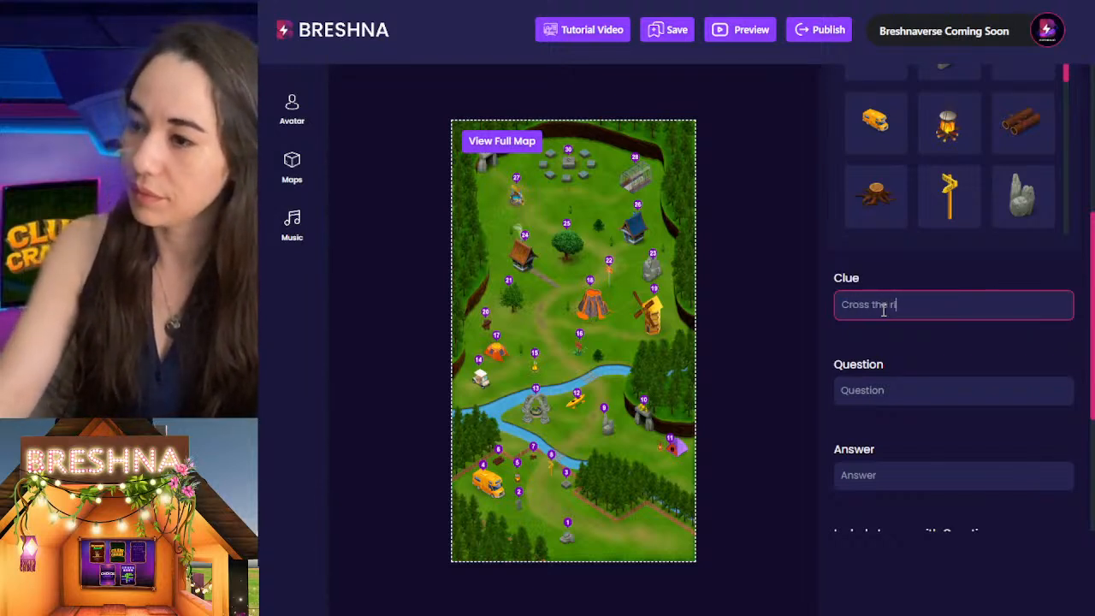
pyautogui.write('ver twice and ')
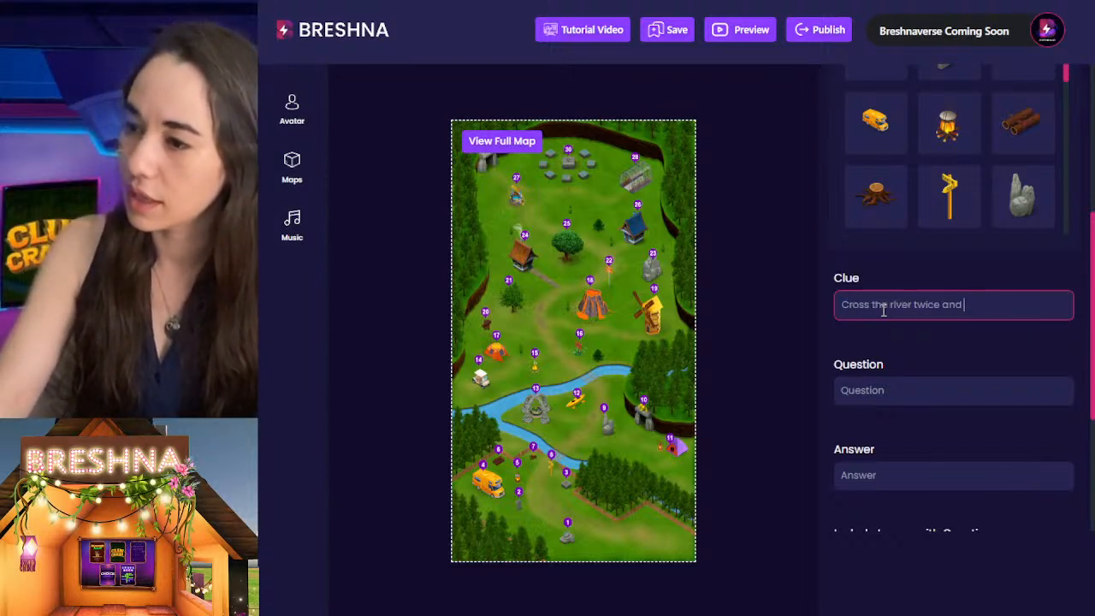
pyautogui.write('go past the vo')
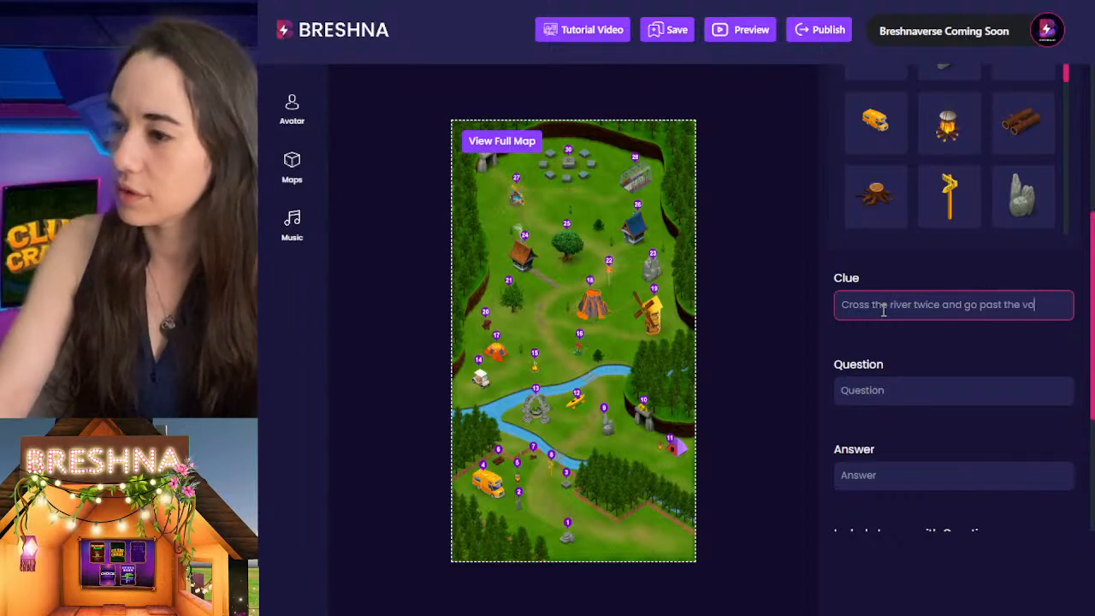
pyautogui.write('lcano to')
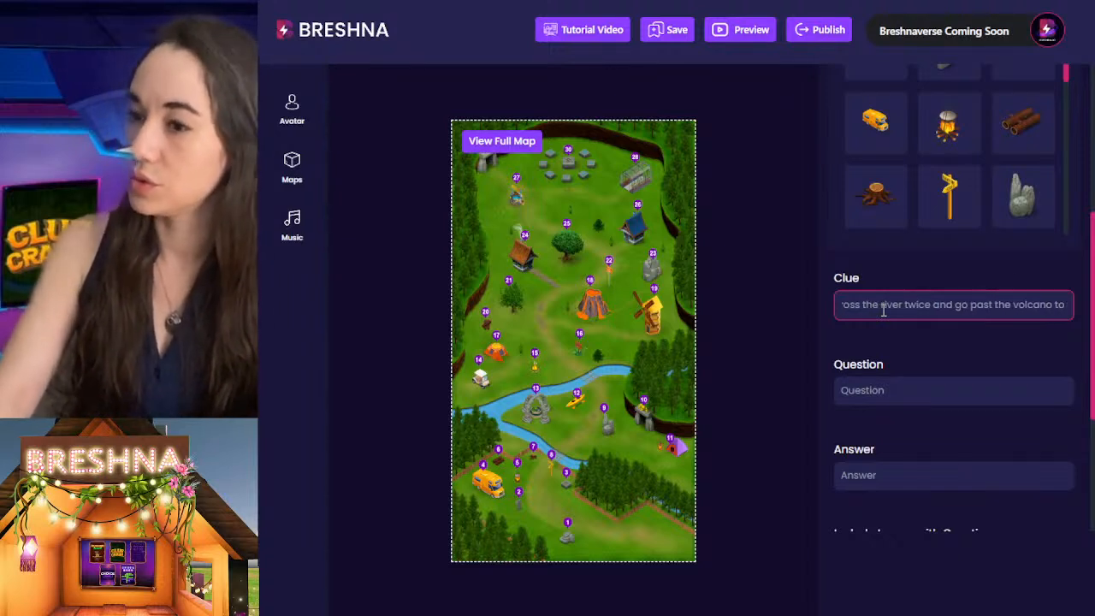
pyautogui.write(' start your day caring for the greenhouse!')
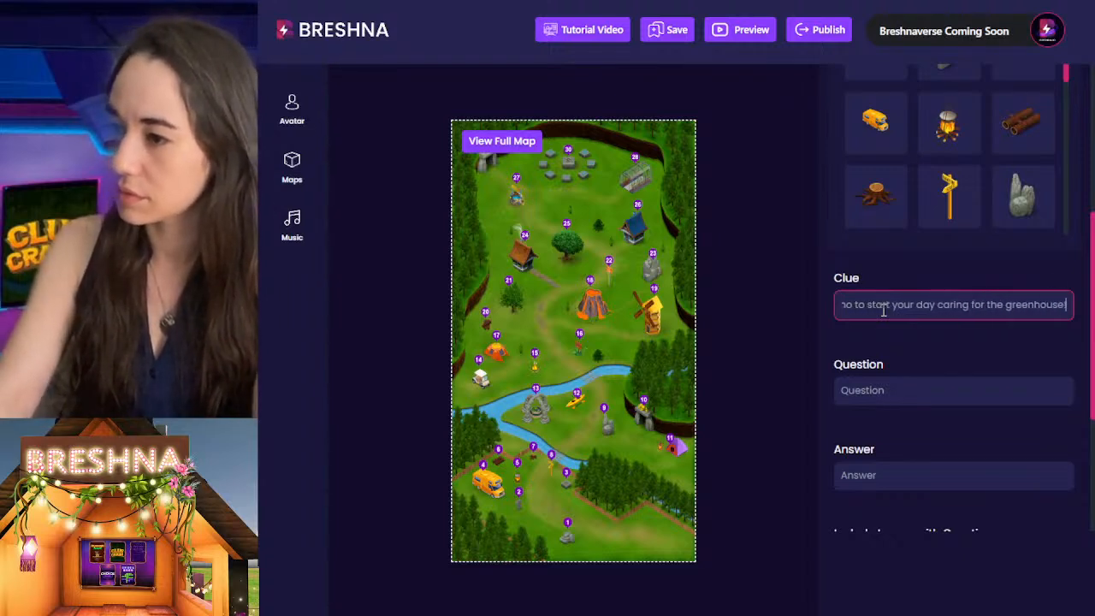
pyautogui.hotkey('ctrl', 'a')
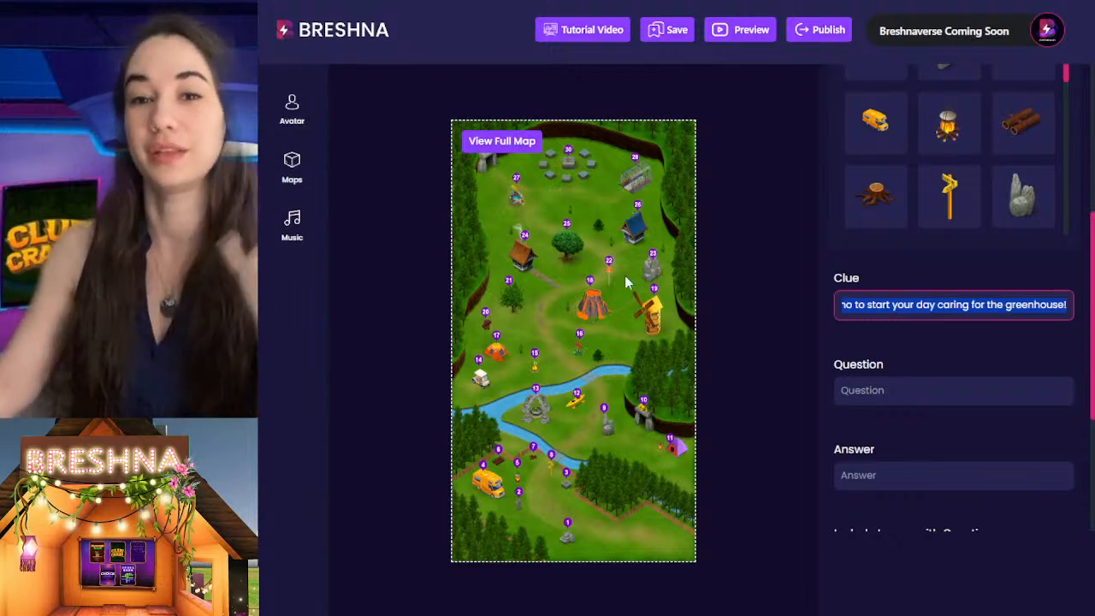
pyautogui.doubleClick(884, 397)
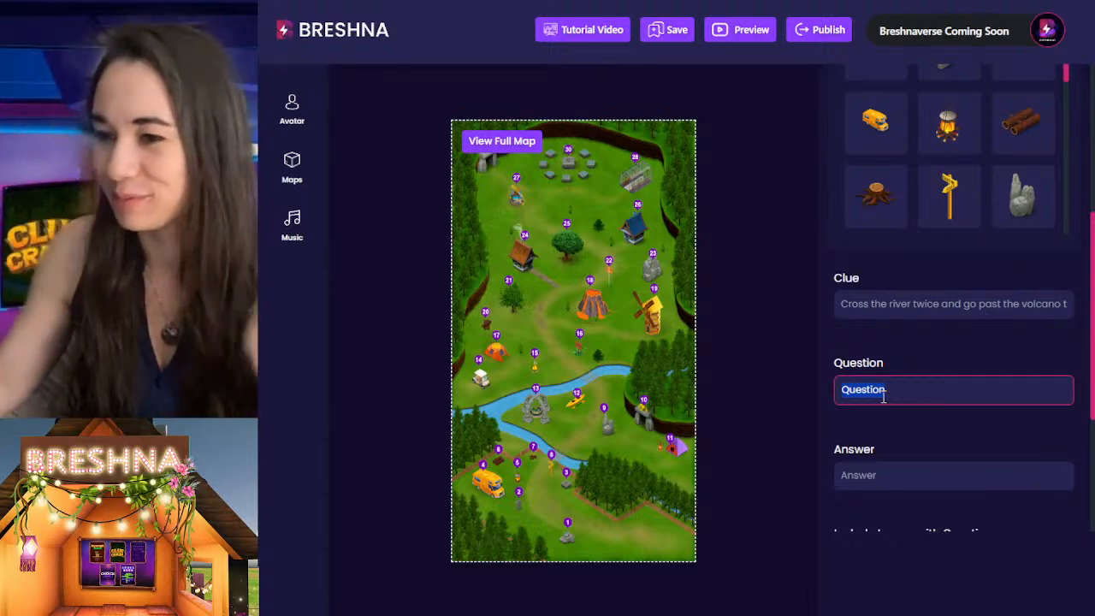
pyautogui.click(907, 360)
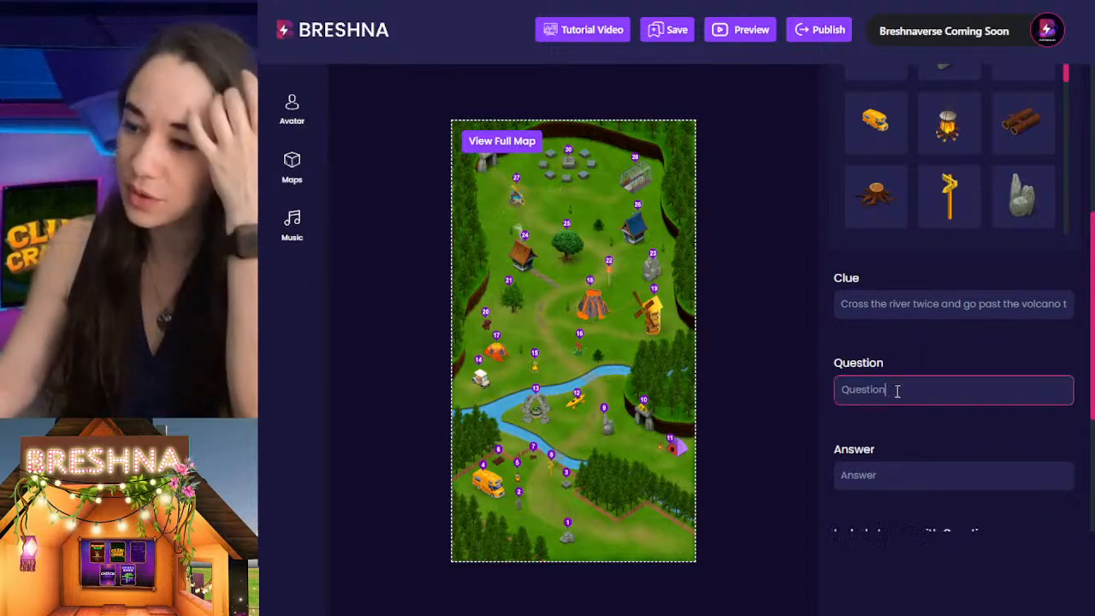
pyautogui.moveTo(910, 386); pyautogui.dragTo(800, 385)
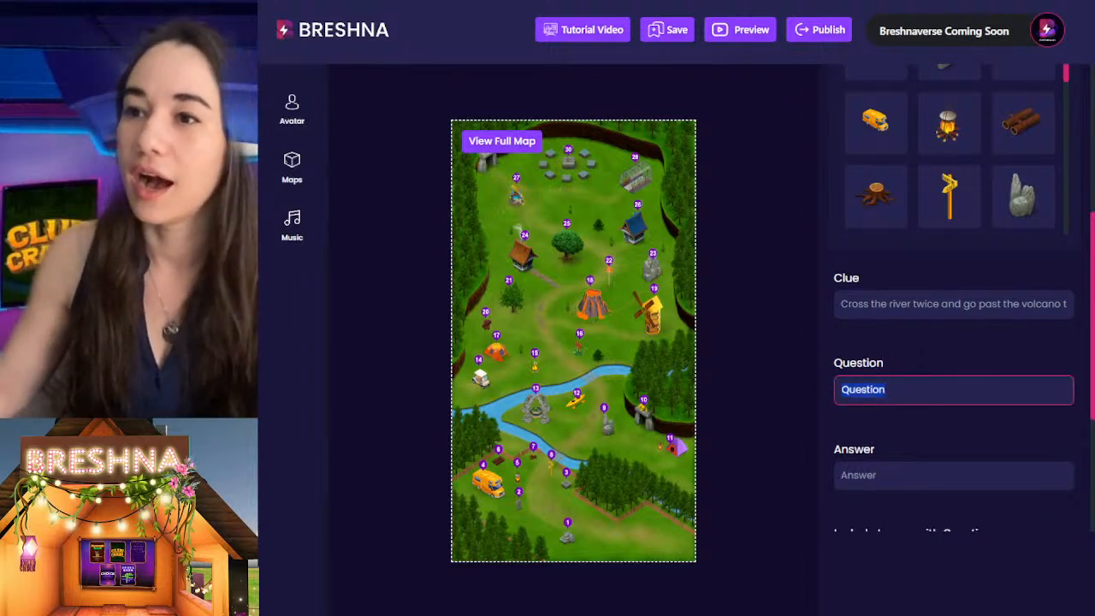
# Replace the placeholder in Question 1's Answer field with "Addition"
pyautogui.scroll(-1, 890, 283)
pyautogui.click(907, 291)
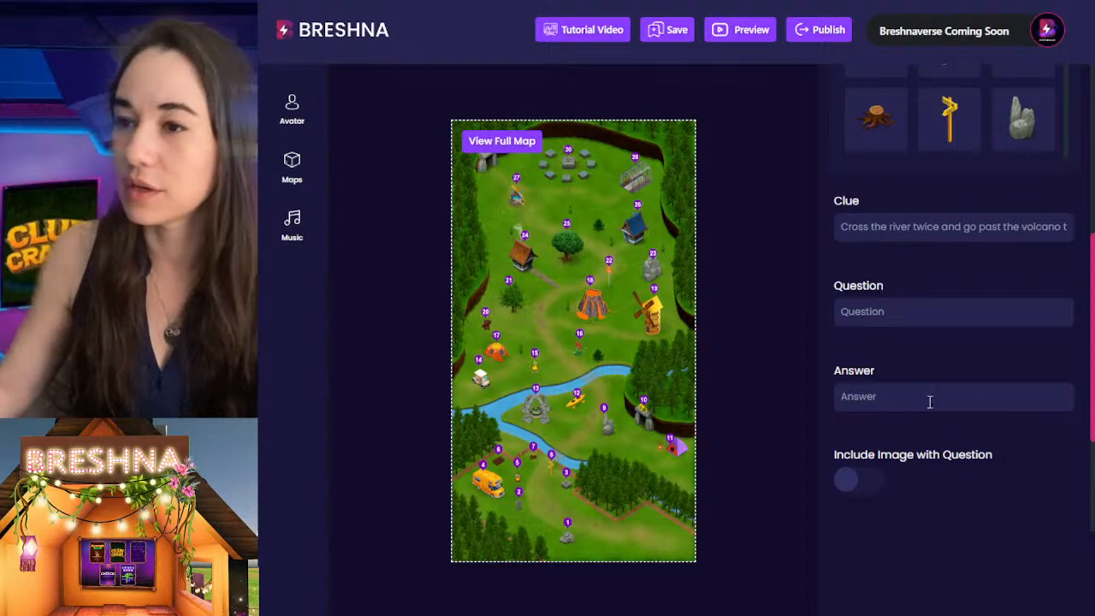
pyautogui.moveTo(929, 394); pyautogui.dragTo(772, 407)
pyautogui.write('Addition')
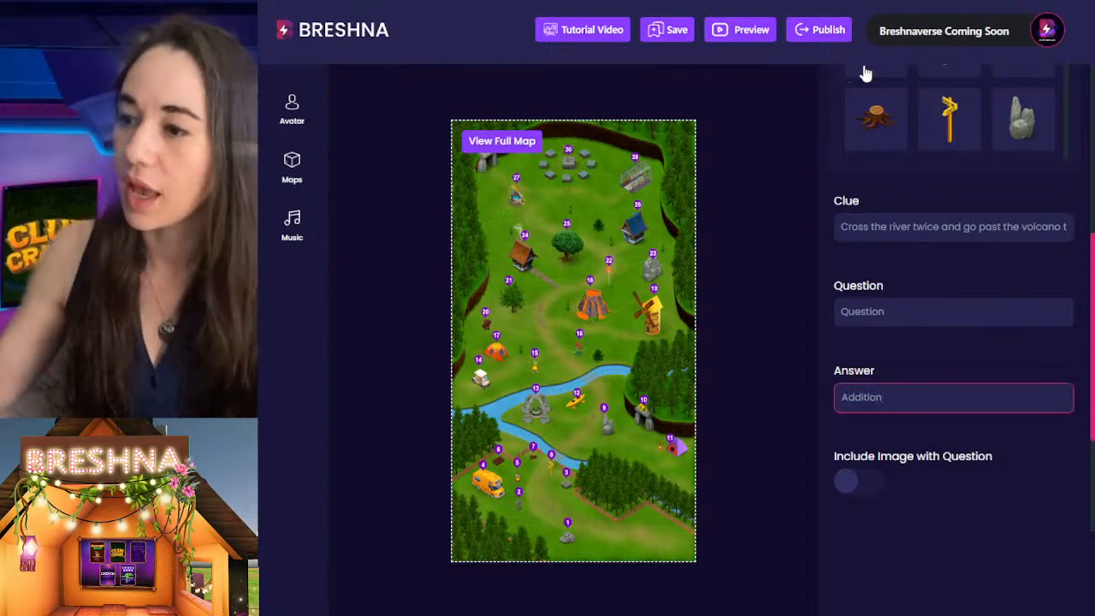
# Switch to the Cuemath Addition page and copy "the process of adding two or more items together." into Question 1's Question field in Breshna
pyautogui.click(882, 335)
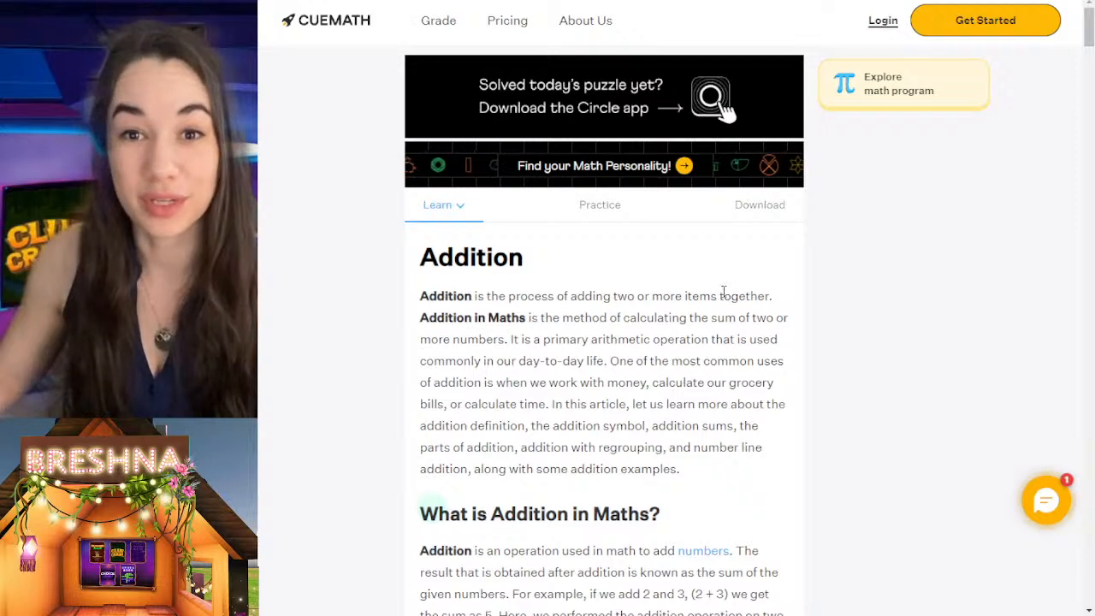
pyautogui.moveTo(420, 318); pyautogui.dragTo(612, 318)
pyautogui.moveTo(773, 297); pyautogui.dragTo(489, 296)
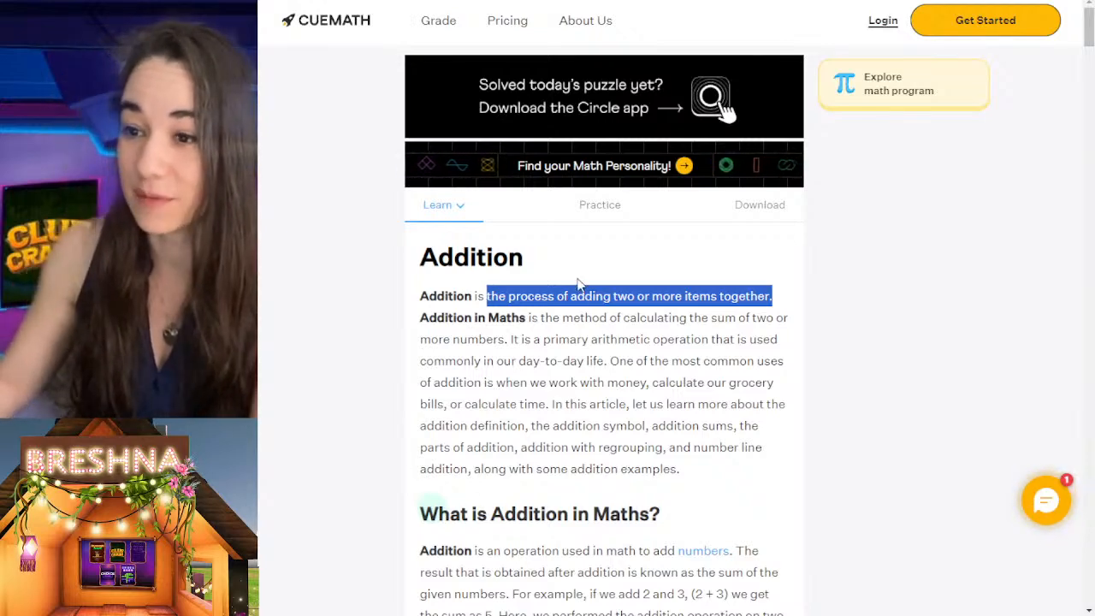
pyautogui.hotkey('ctrl', 'Tab')
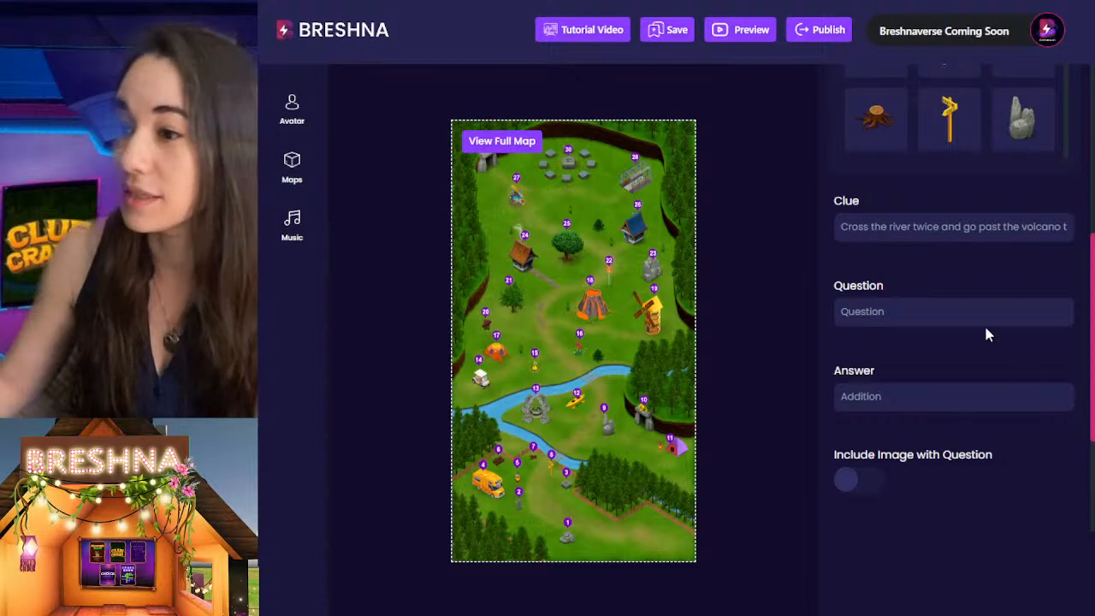
pyautogui.click(896, 313)
pyautogui.hotkey('ctrl', 'v')
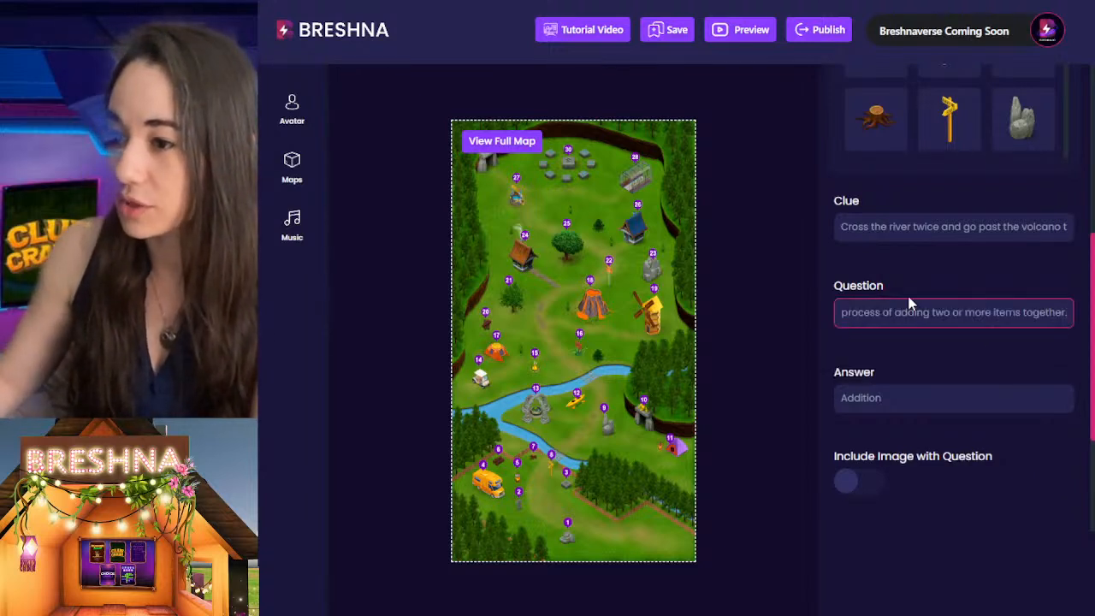
# Capitalize the first letter of Question 1's question text so it starts with "The process"
pyautogui.press('Home')
pyautogui.press('Delete')
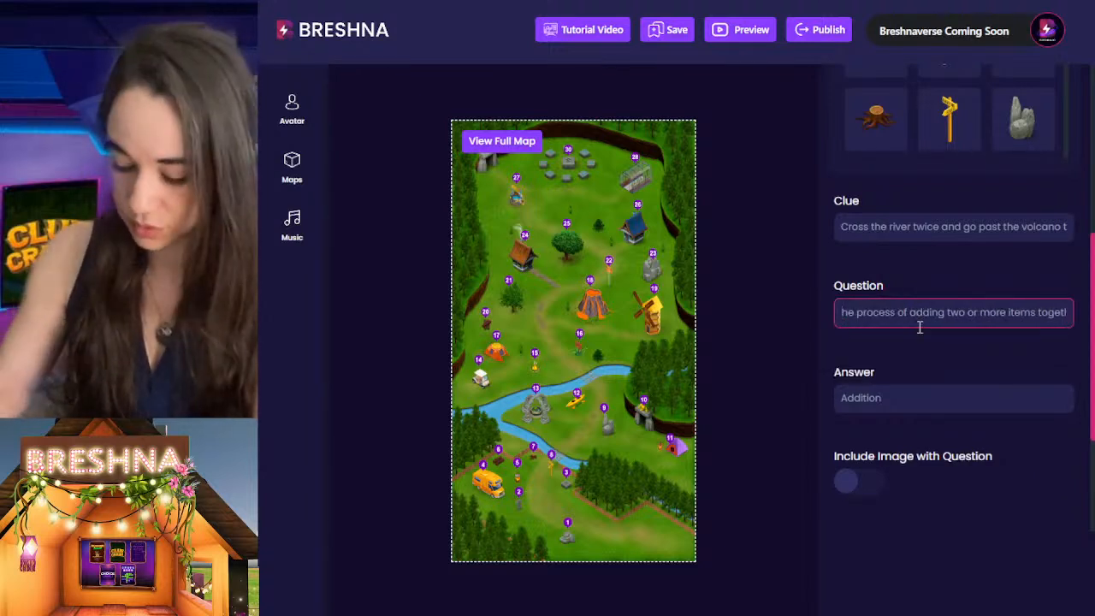
pyautogui.write('t')
pyautogui.press('End')
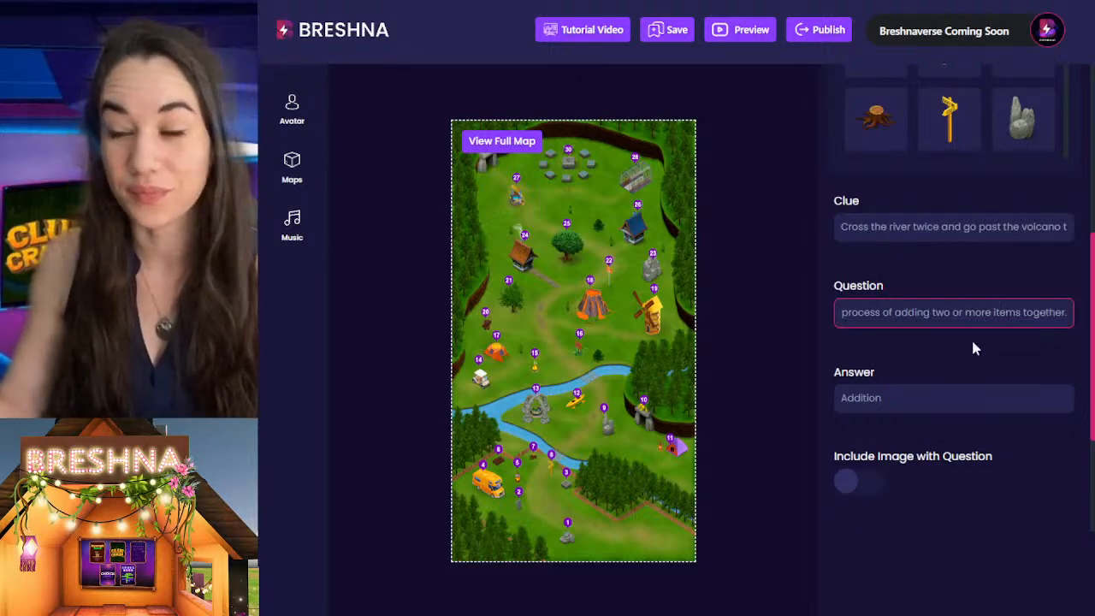
pyautogui.click(952, 401)
pyautogui.click(951, 400)
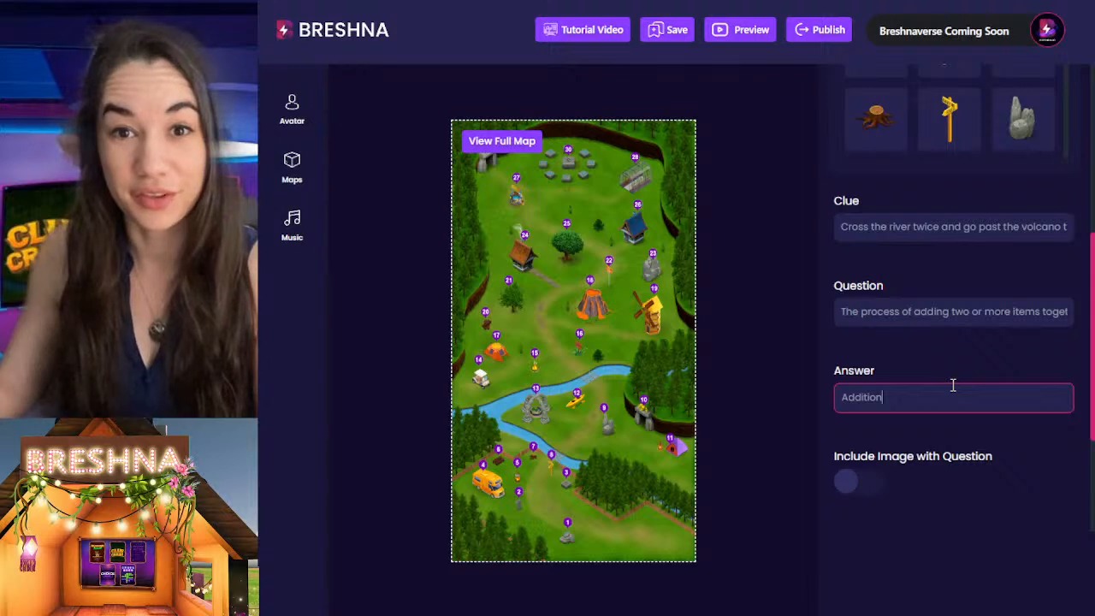
pyautogui.tripleClick(918, 312)
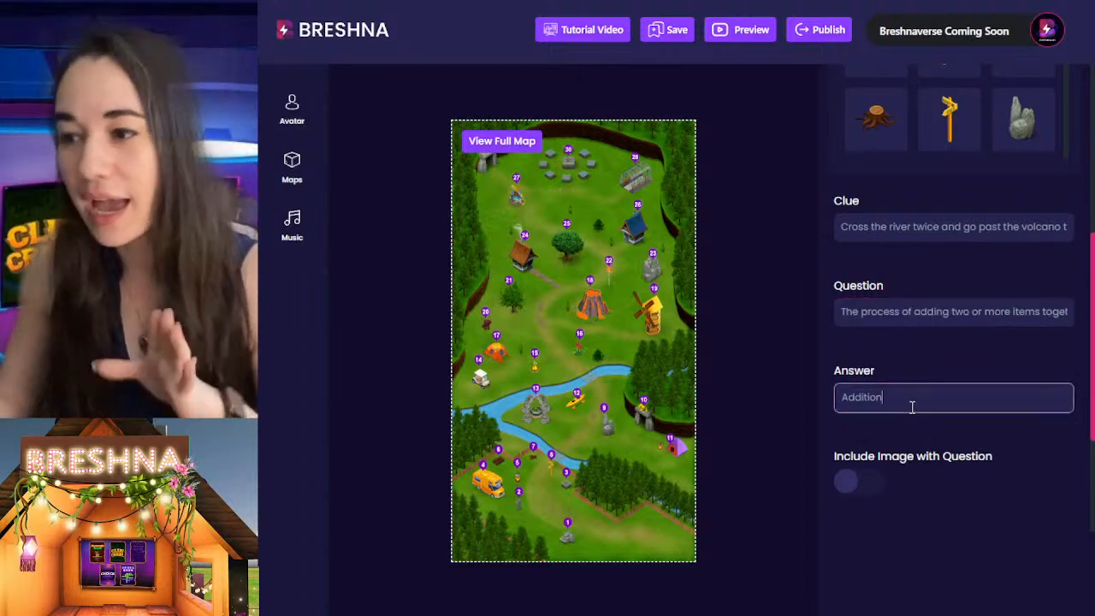
pyautogui.tripleClick(913, 407)
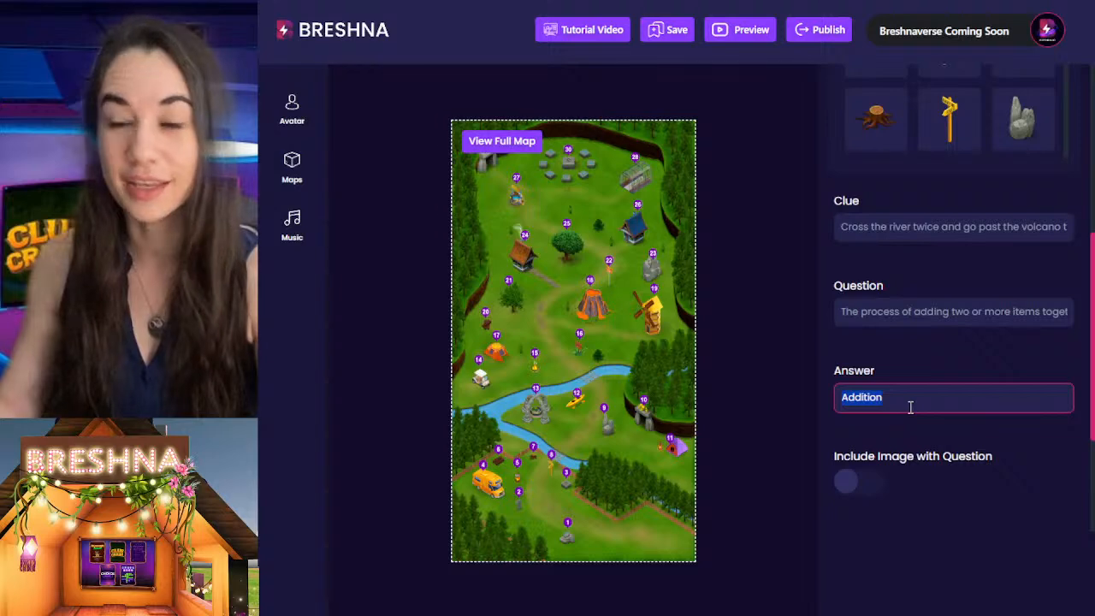
pyautogui.scroll(-4, 911, 325)
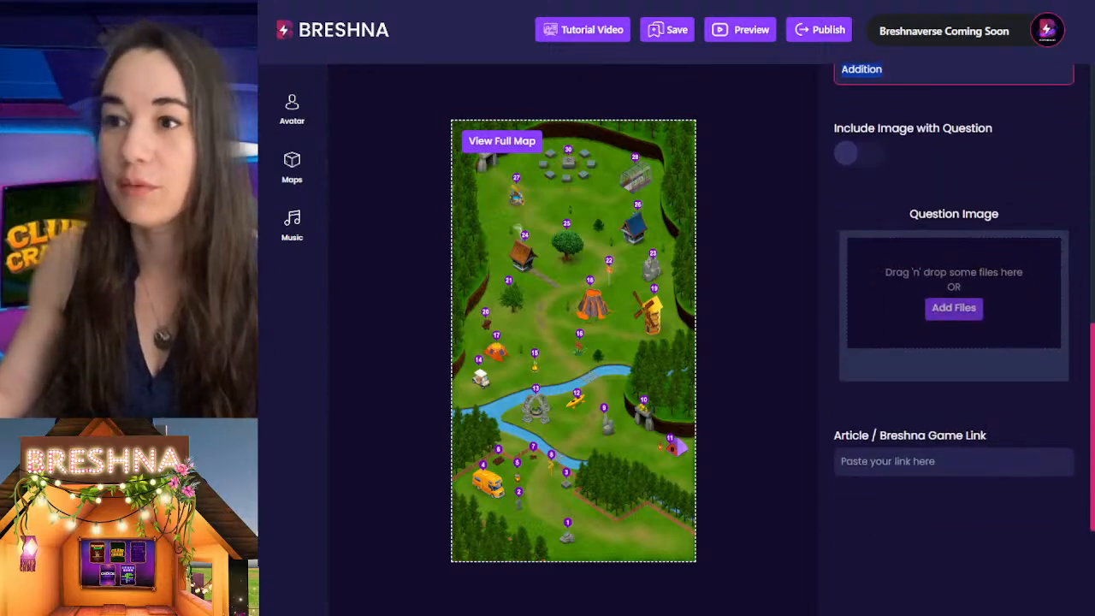
pyautogui.hotkey('ctrl', 'Tab')
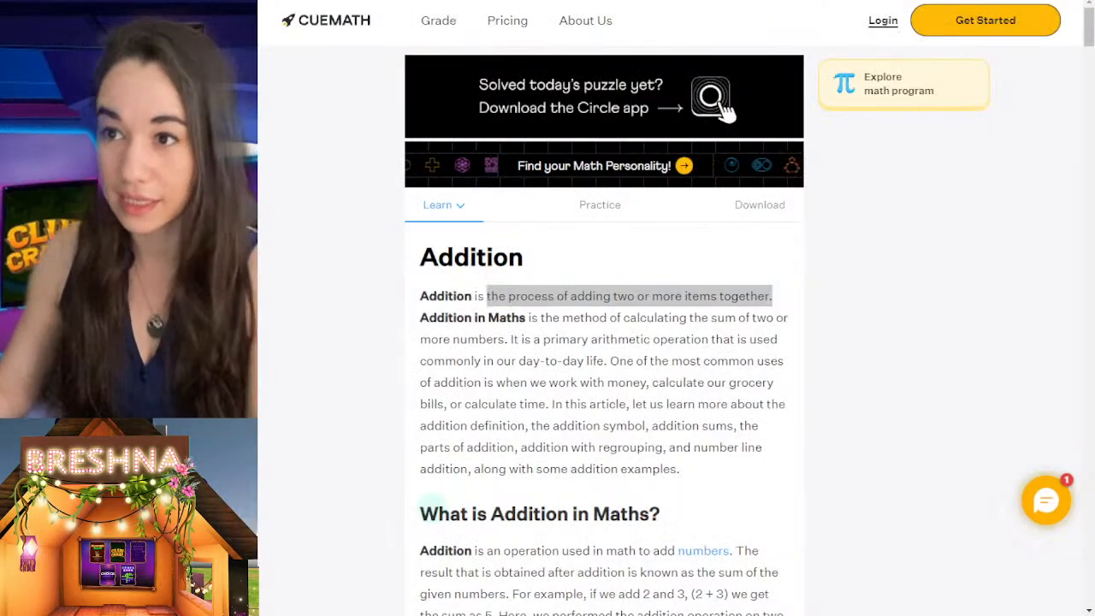
pyautogui.hotkey('ctrl', 'shift', 'Tab')
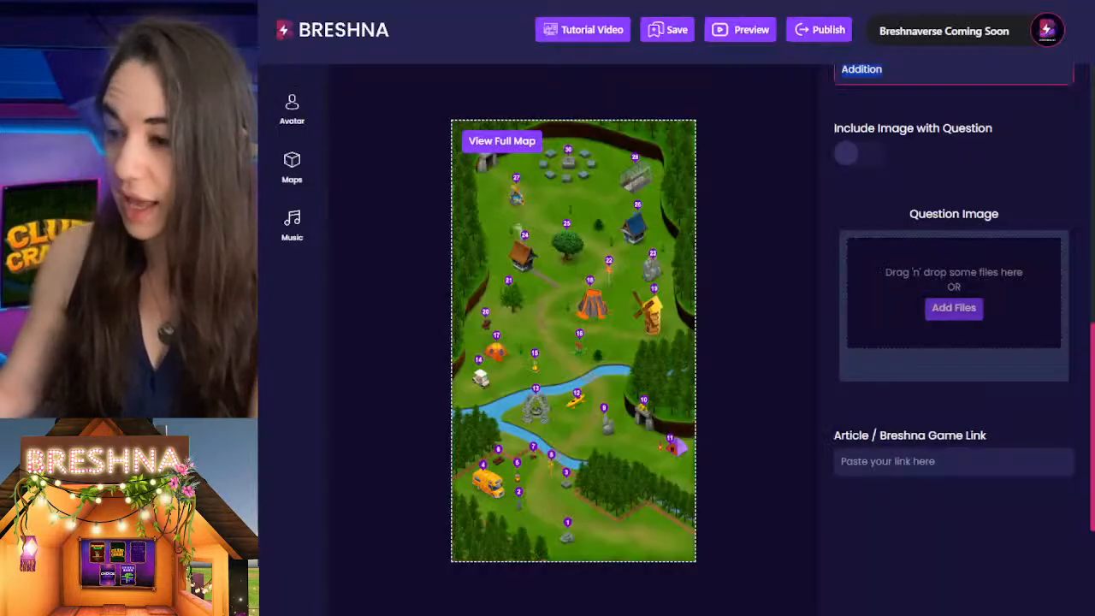
pyautogui.click(880, 461)
pyautogui.write('https://www.cuemath.com/numbers/addition/')
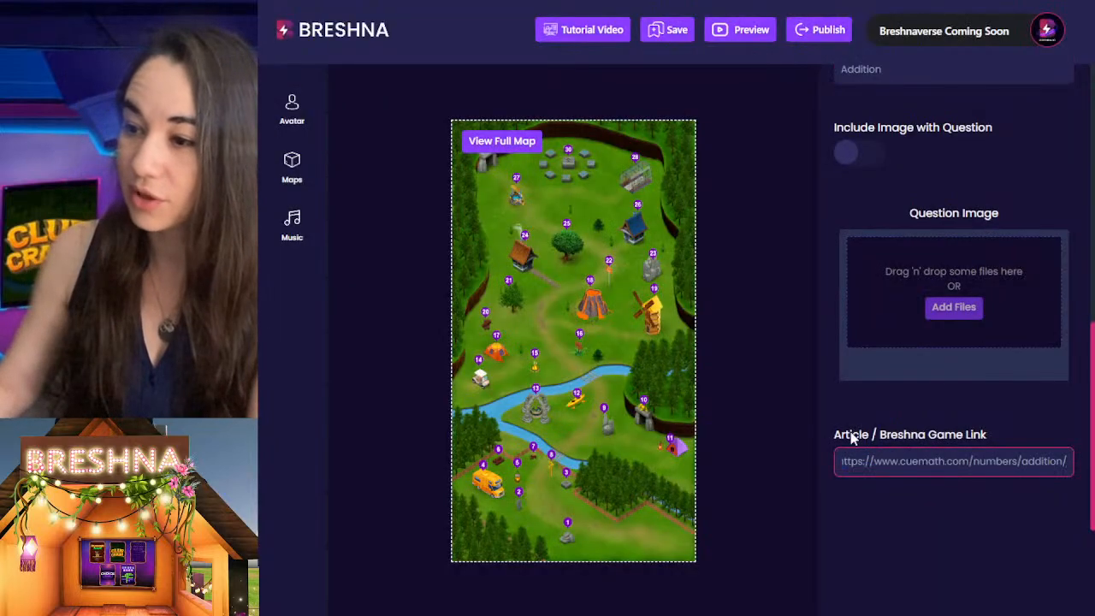
pyautogui.tripleClick(935, 468)
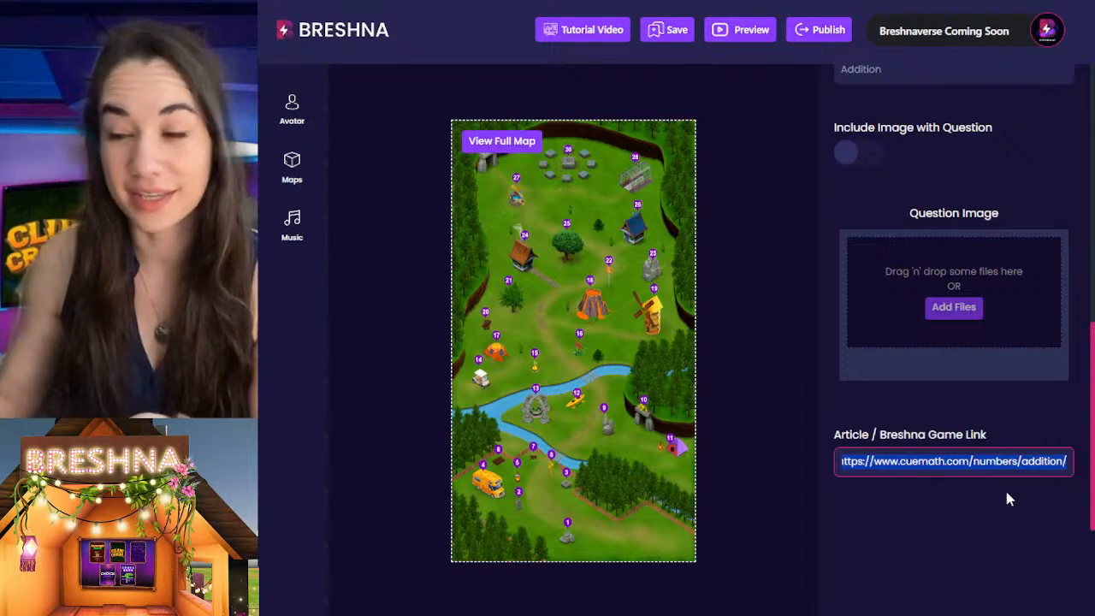
# Review Question 1's article link and the word "Addition" in the heading and definition on the linked Cuemath page
pyautogui.moveTo(996, 434); pyautogui.dragTo(905, 462)
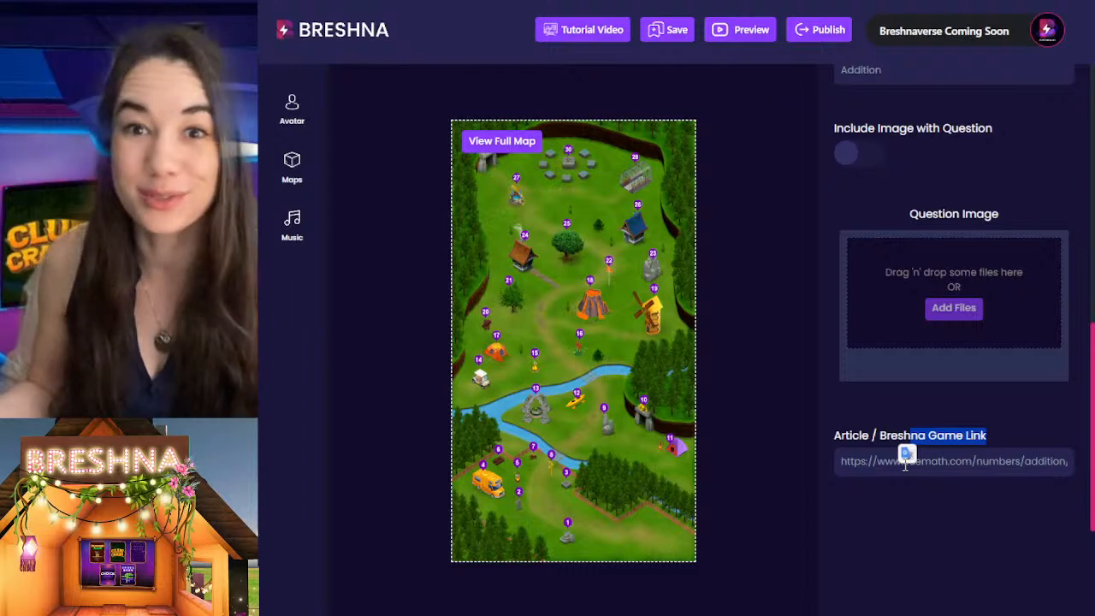
pyautogui.click(972, 509)
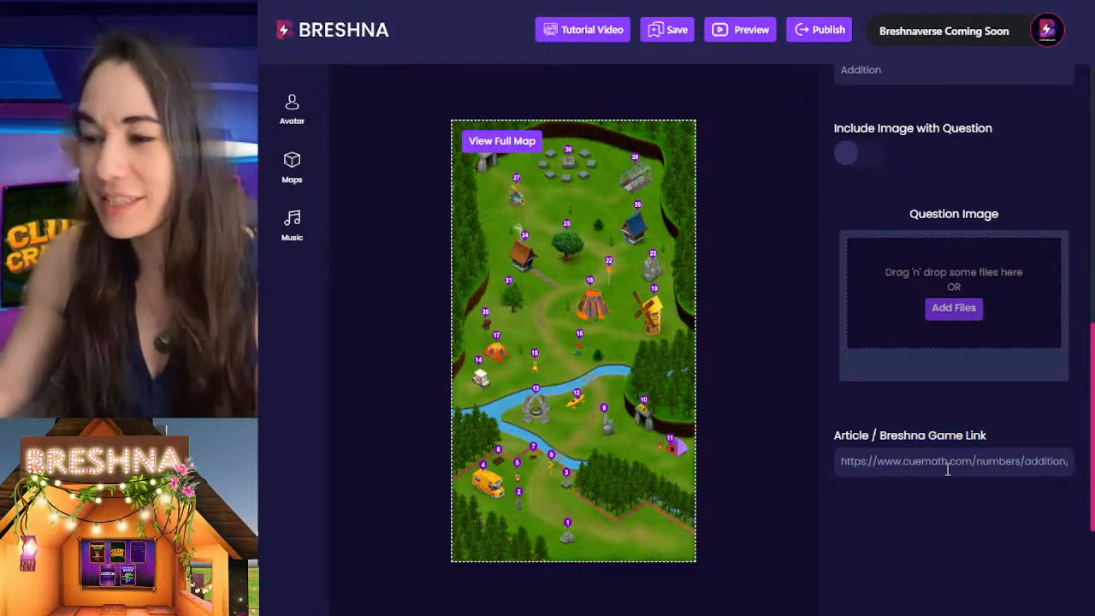
pyautogui.doubleClick(896, 465)
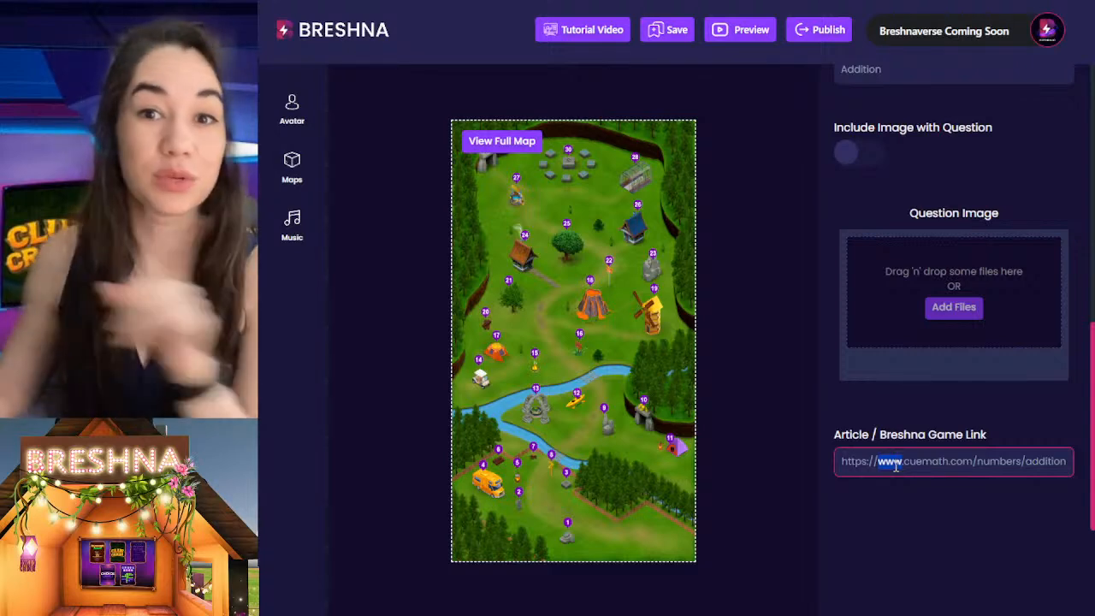
pyautogui.click(886, 424)
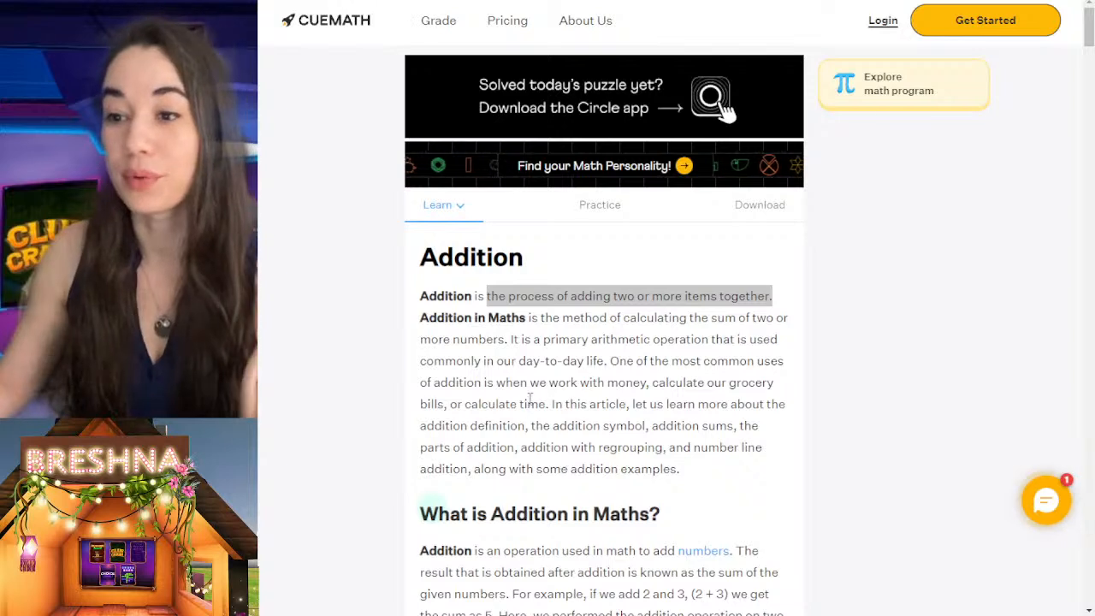
pyautogui.click(528, 404)
pyautogui.doubleClick(446, 296)
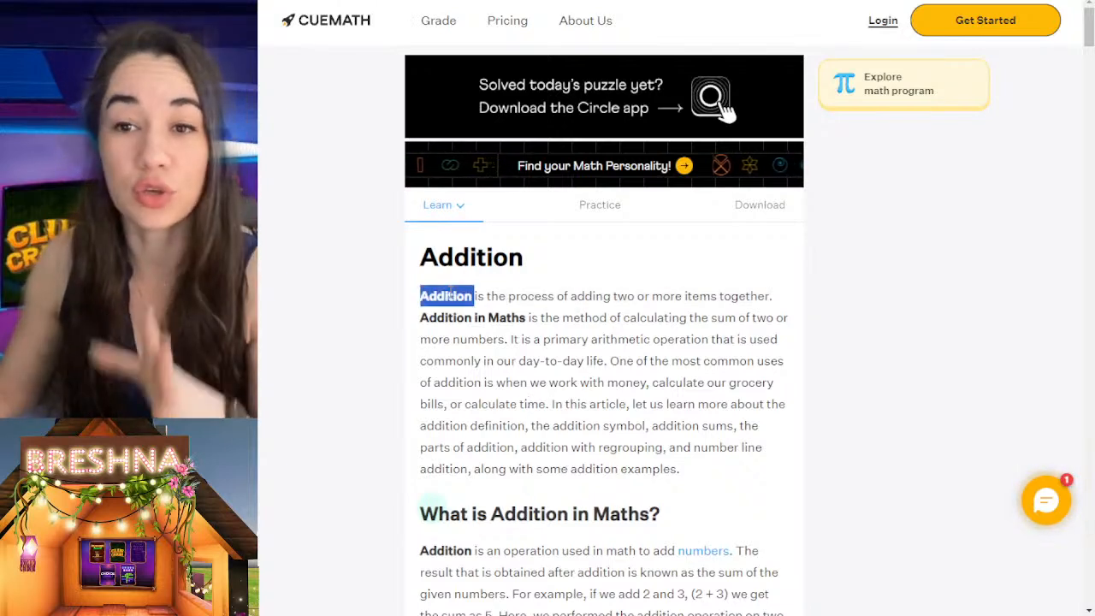
pyautogui.doubleClick(460, 248)
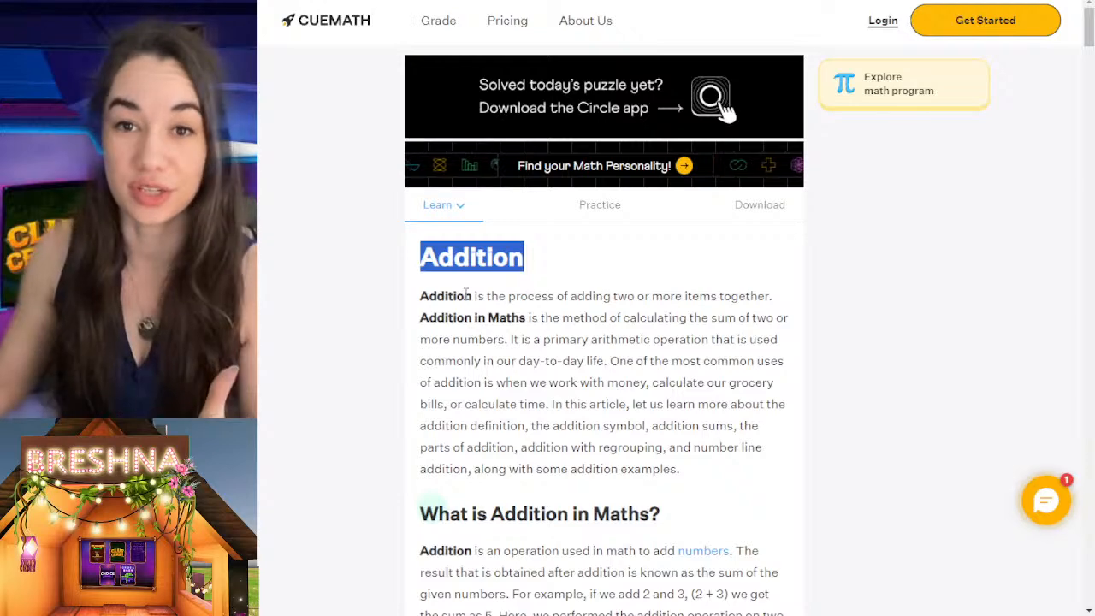
pyautogui.hotkey('alt', 'Tab')
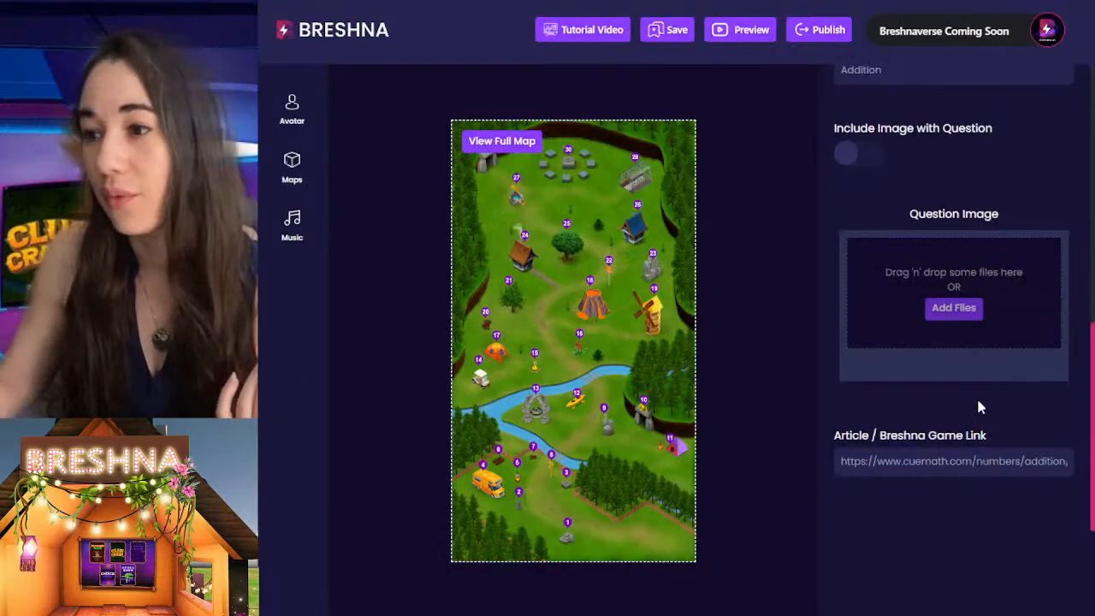
# Return to Breshna and review the Clue, Question and Answer texts entered for Question 1
pyautogui.scroll(4, 979, 395)
pyautogui.doubleClick(890, 388)
pyautogui.click(948, 350)
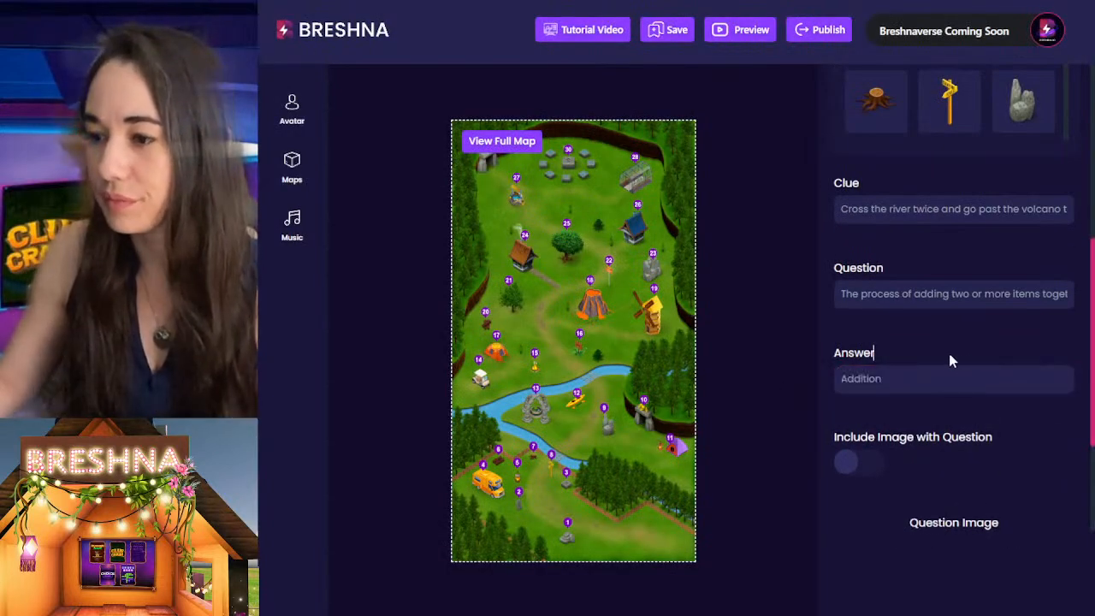
pyautogui.click(940, 211)
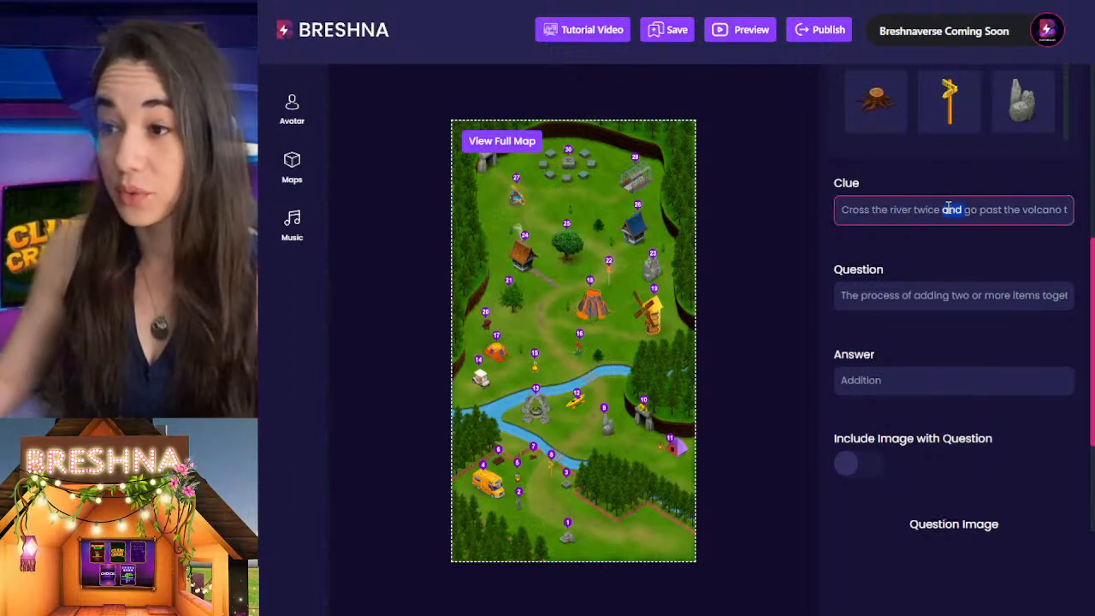
pyautogui.moveTo(875, 213); pyautogui.dragTo(1066, 218)
pyautogui.click(1023, 249)
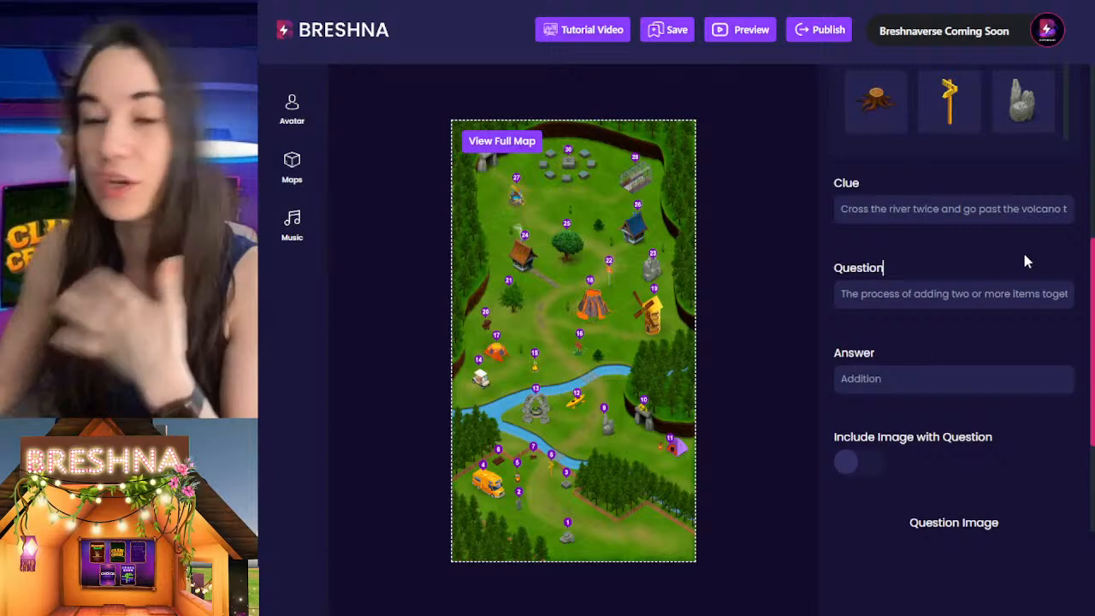
pyautogui.tripleClick(915, 285)
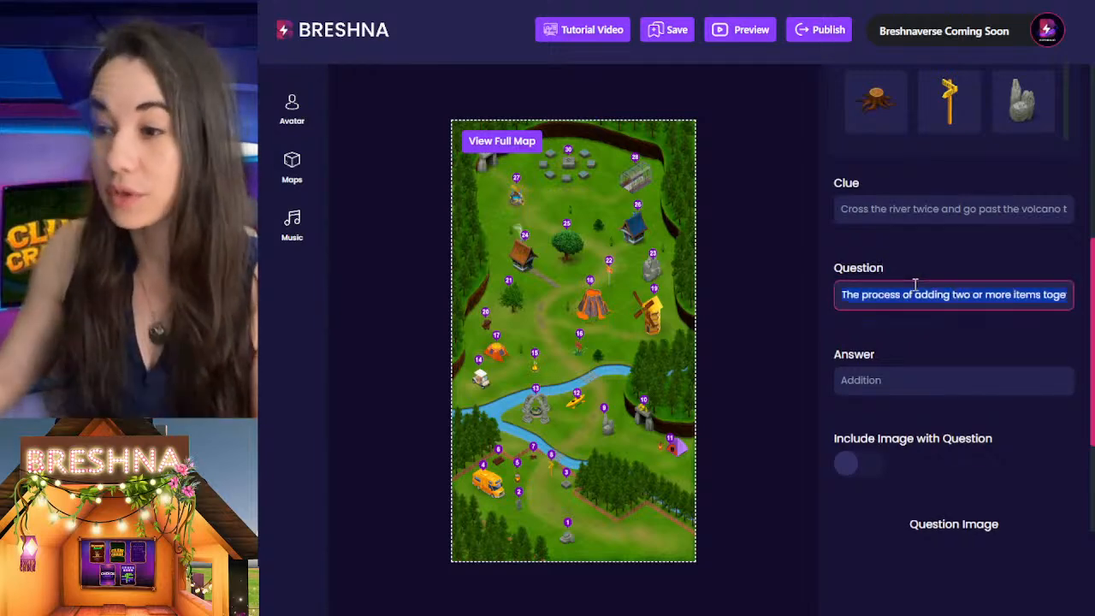
pyautogui.scroll(-4, 915, 285)
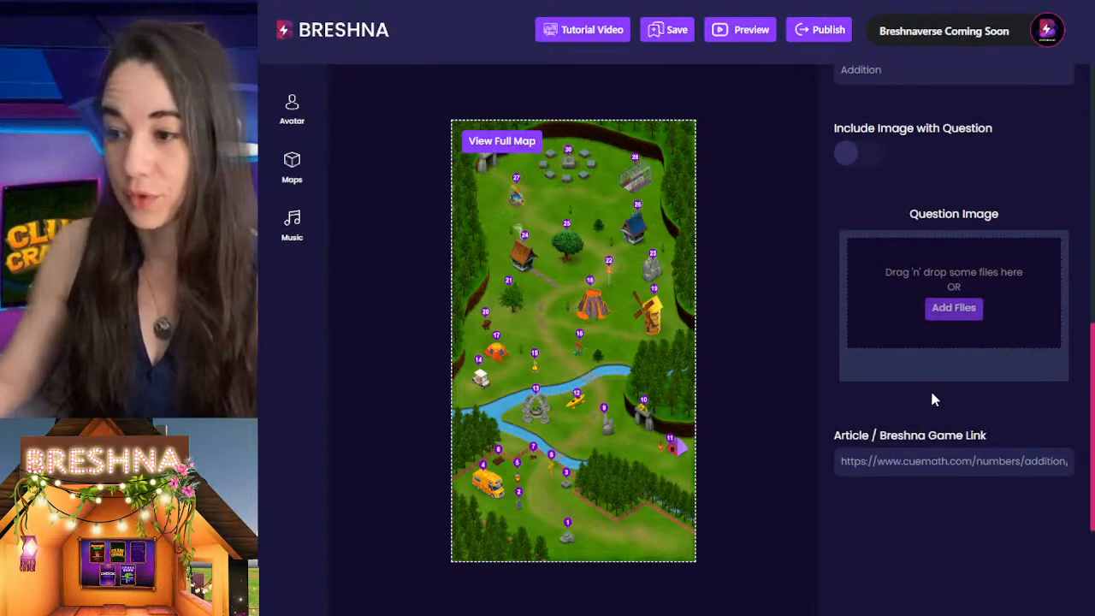
# Add a second question to the game and browse the map elements available for it
pyautogui.scroll(10, 930, 394)
pyautogui.scroll(1, 928, 359)
pyautogui.click(934, 265)
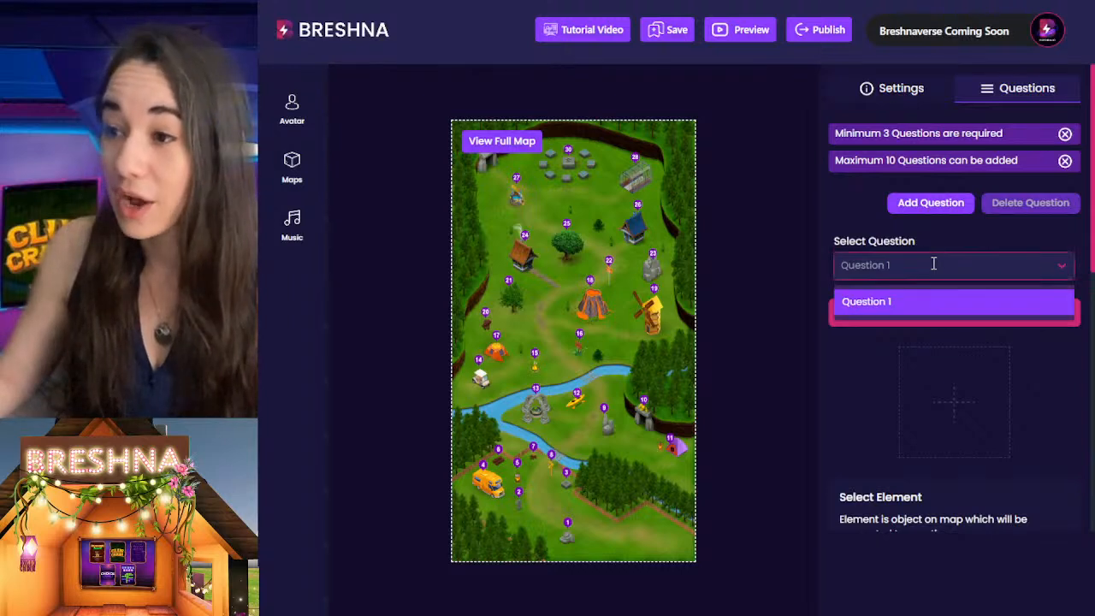
pyautogui.click(921, 208)
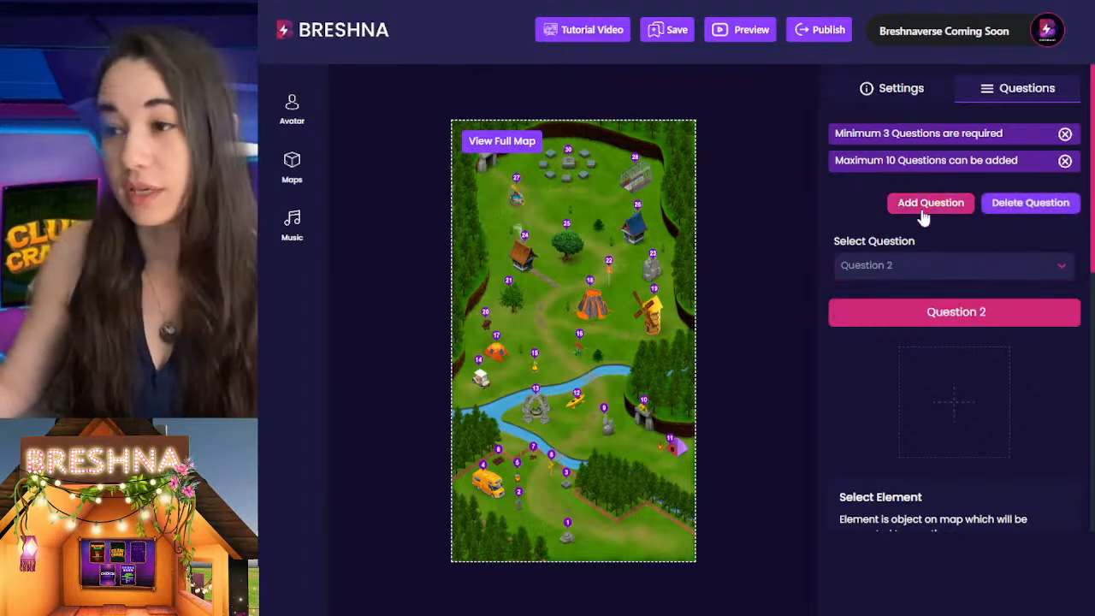
pyautogui.scroll(-3, 920, 257)
pyautogui.scroll(-4, 856, 489)
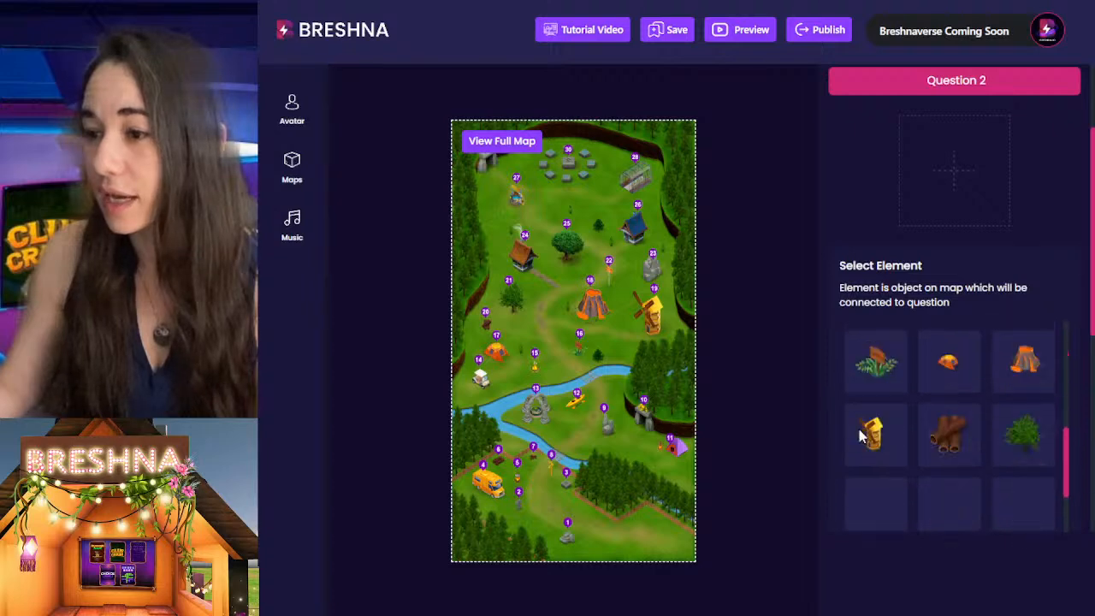
# Go back to Question 1 and connect it to the greenhouse element
pyautogui.scroll(8, 848, 423)
pyautogui.click(869, 265)
pyautogui.click(894, 299)
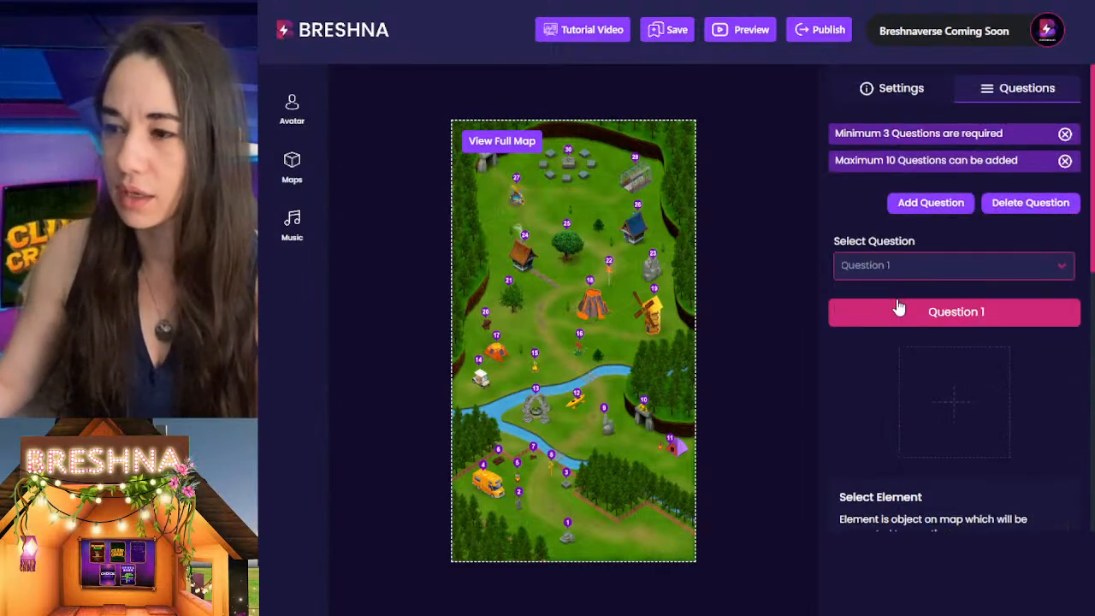
pyautogui.scroll(-5, 878, 337)
pyautogui.scroll(-5, 902, 219)
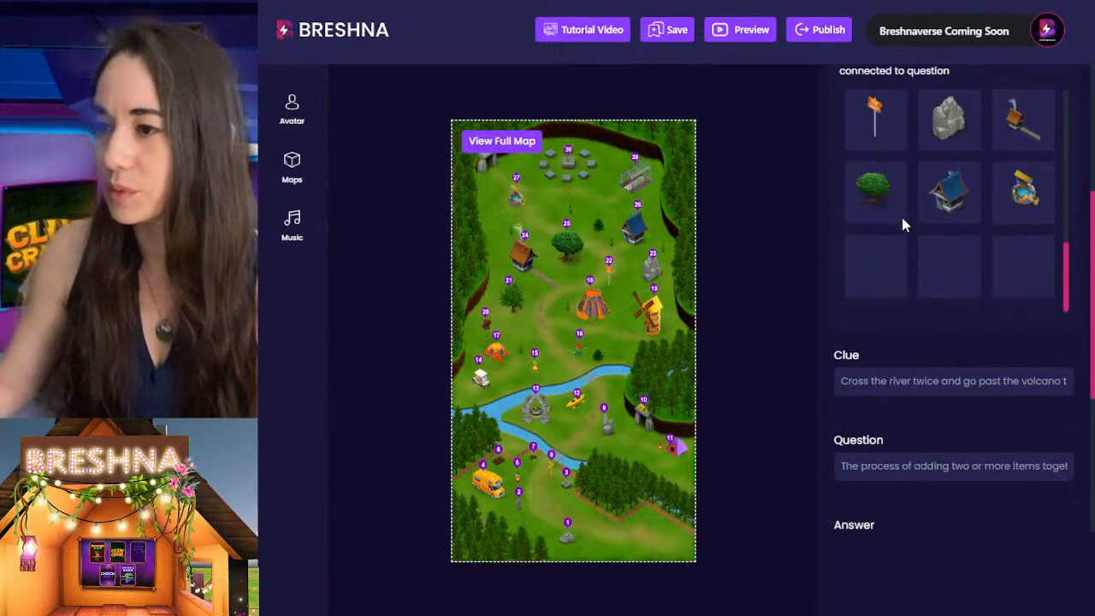
pyautogui.scroll(3, 950, 242)
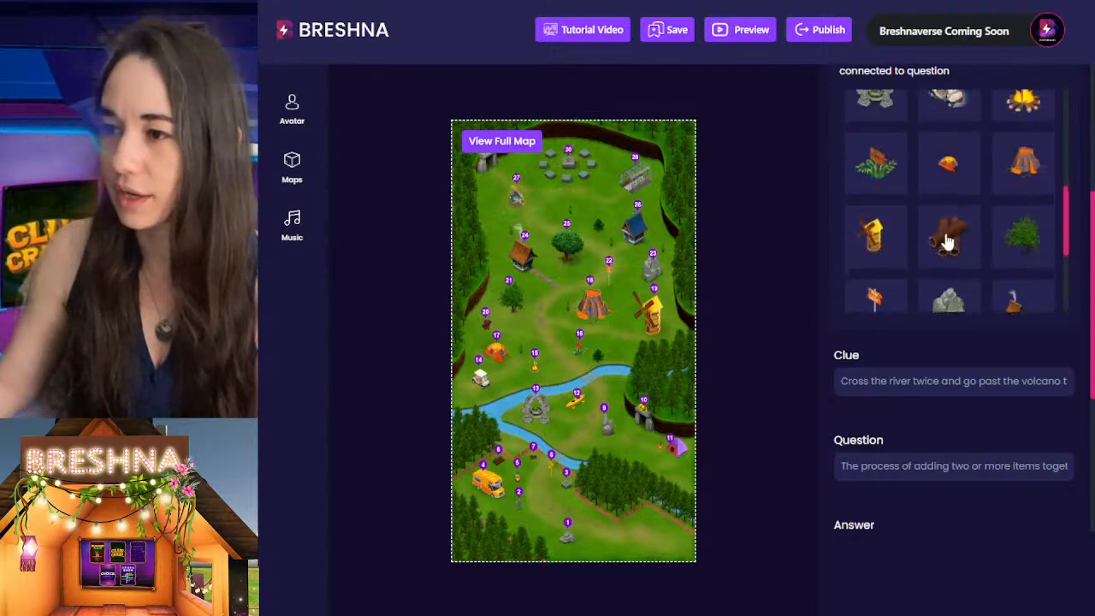
pyautogui.scroll(-3, 944, 241)
pyautogui.click(886, 276)
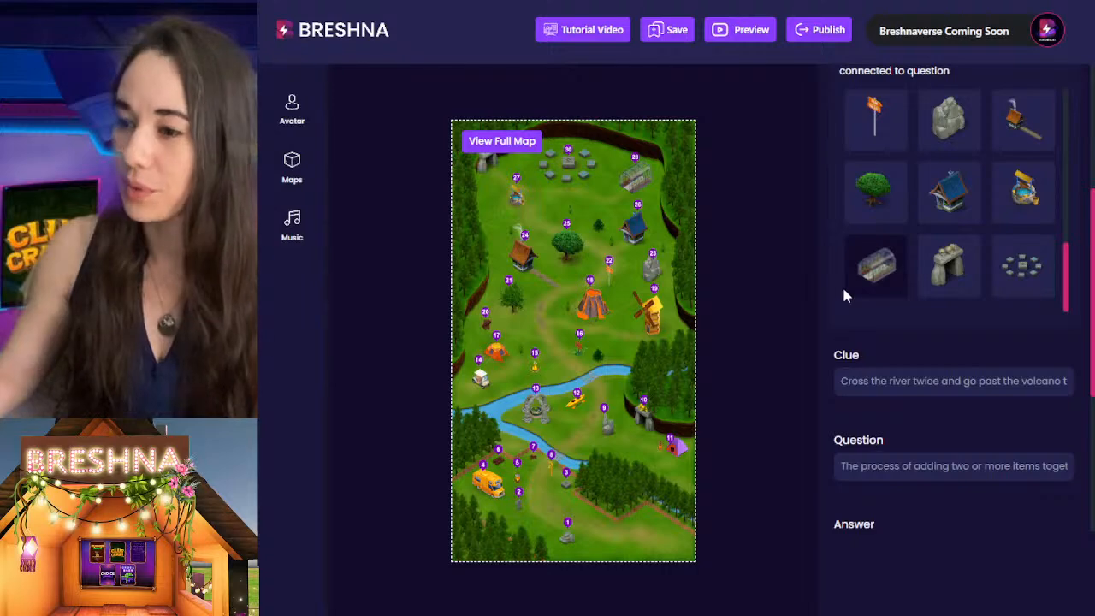
# Check Question 1's selected element together with its clue and question text
pyautogui.click(912, 387)
pyautogui.scroll(5, 894, 390)
pyautogui.scroll(-8, 897, 381)
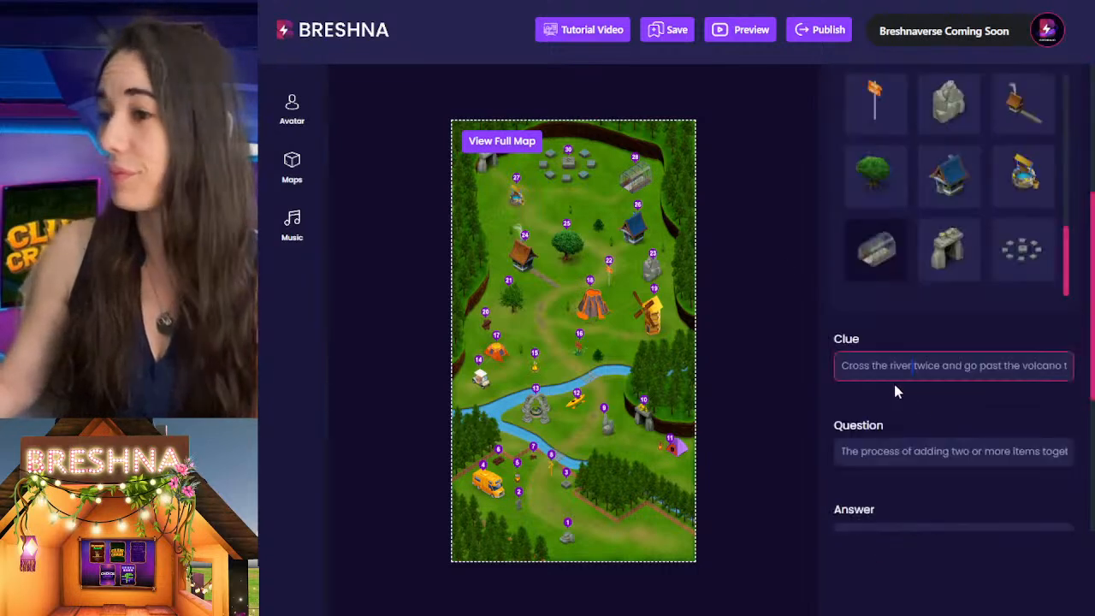
pyautogui.scroll(1, 907, 222)
pyautogui.click(885, 220)
pyautogui.doubleClick(884, 220)
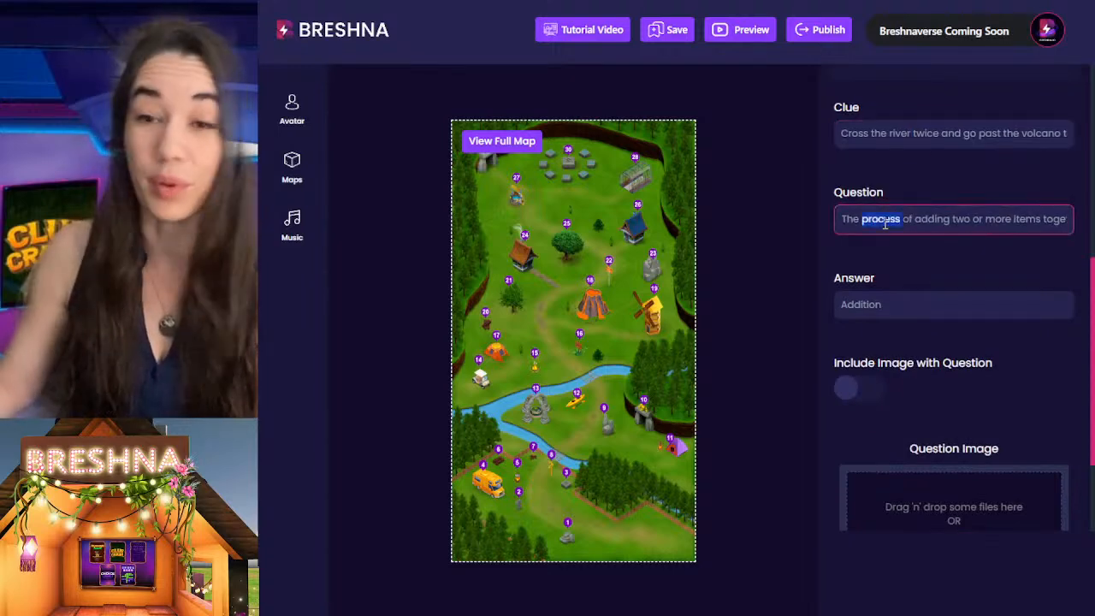
# Switch to Question 2 and connect it to the water well element
pyautogui.scroll(10, 890, 248)
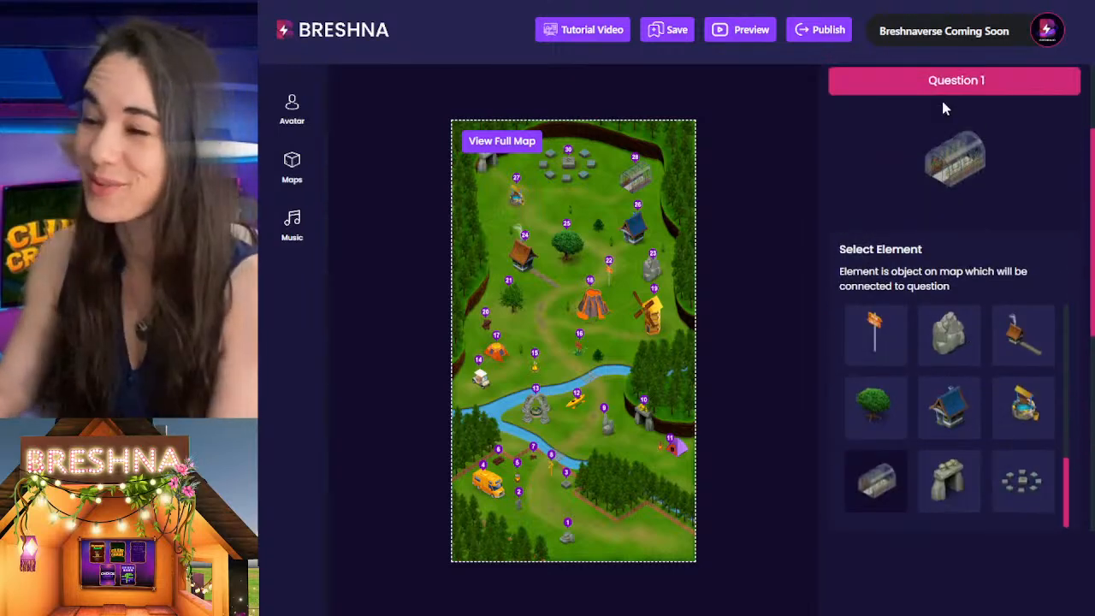
pyautogui.click(909, 266)
pyautogui.click(894, 328)
pyautogui.scroll(-3, 894, 321)
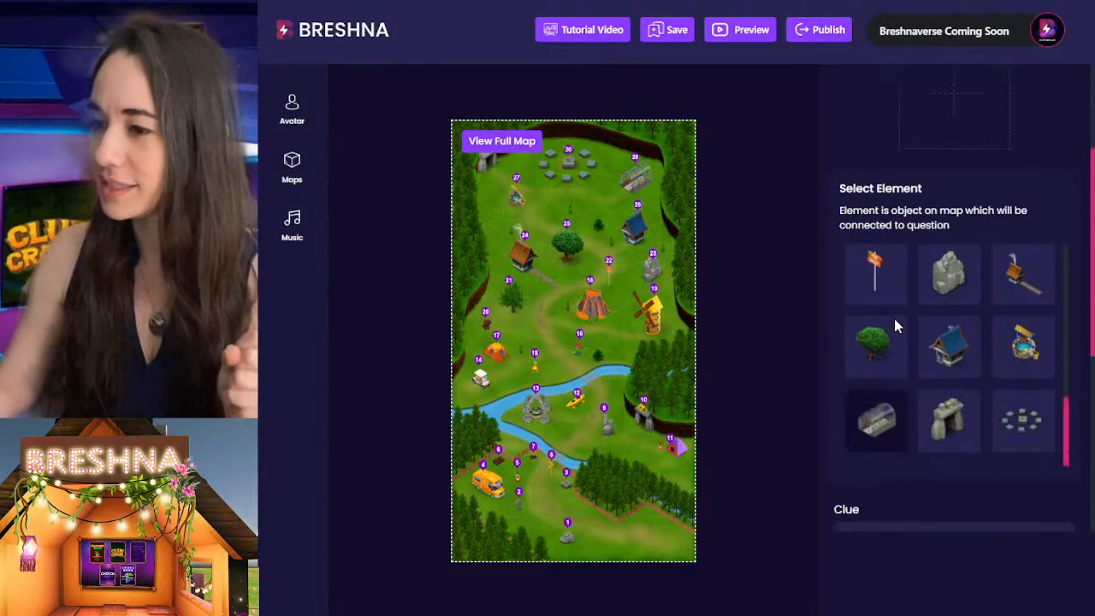
pyautogui.scroll(5, 931, 381)
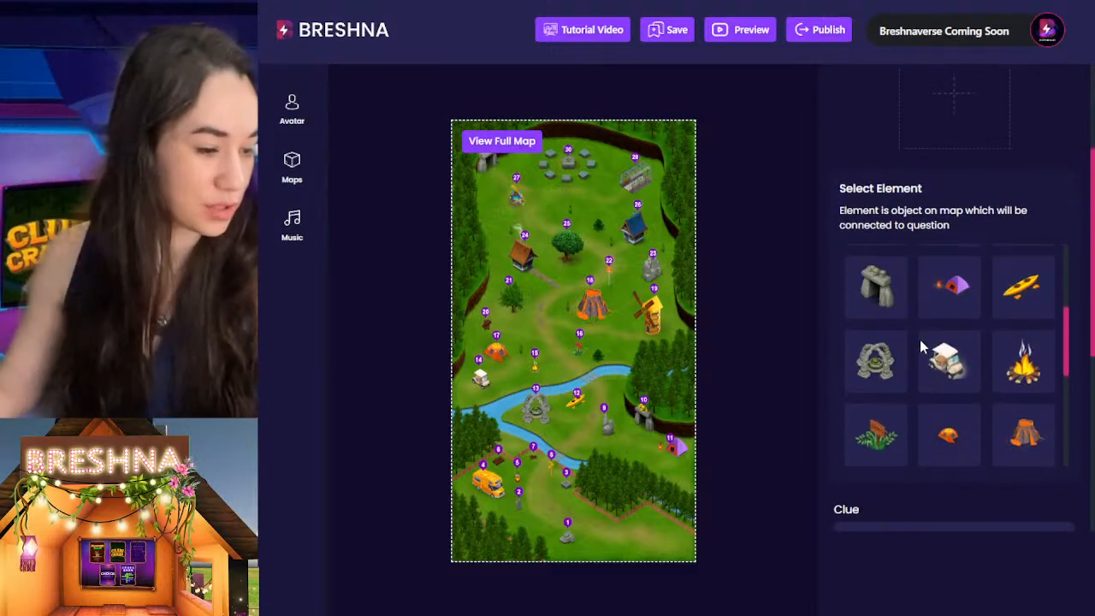
pyautogui.scroll(1, 948, 385)
pyautogui.scroll(-4, 952, 394)
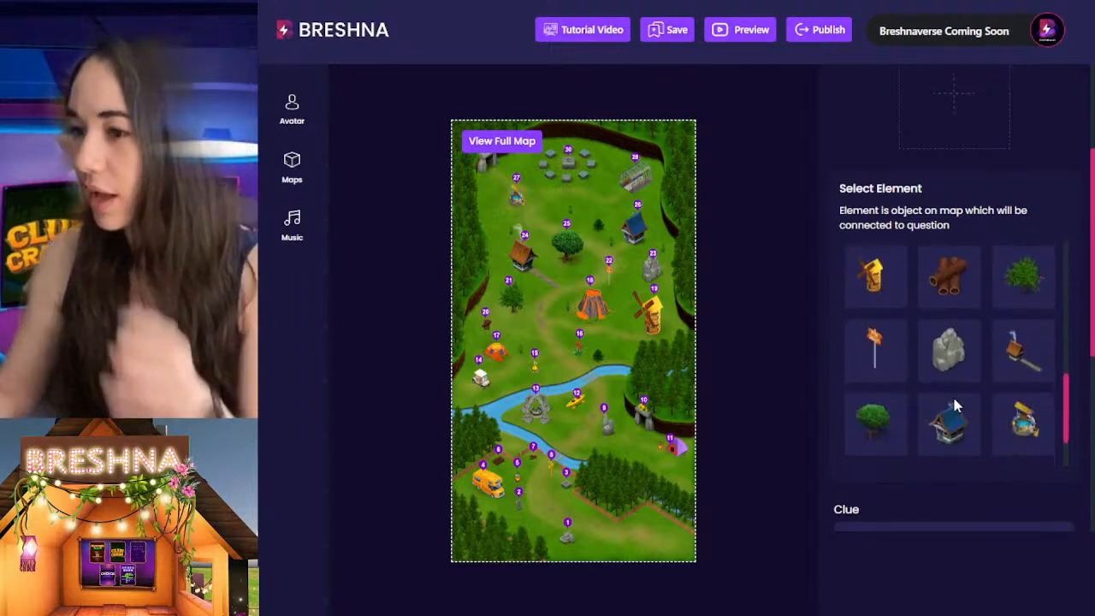
pyautogui.scroll(-1, 910, 377)
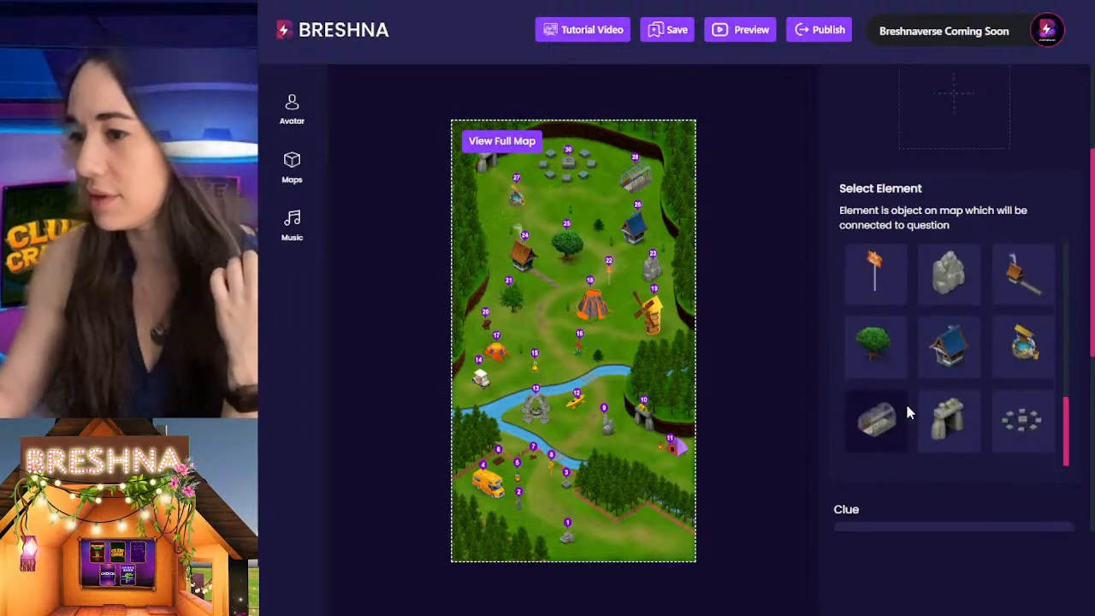
pyautogui.click(1019, 350)
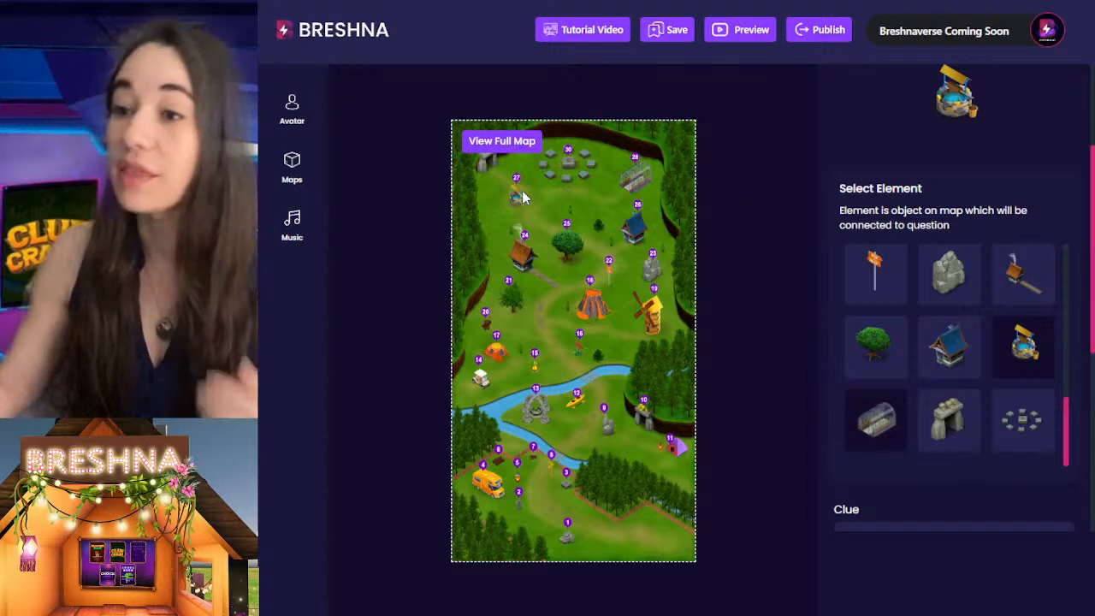
# Examine the full range of map elements that can be connected to questions, including those already used
pyautogui.scroll(3, 993, 336)
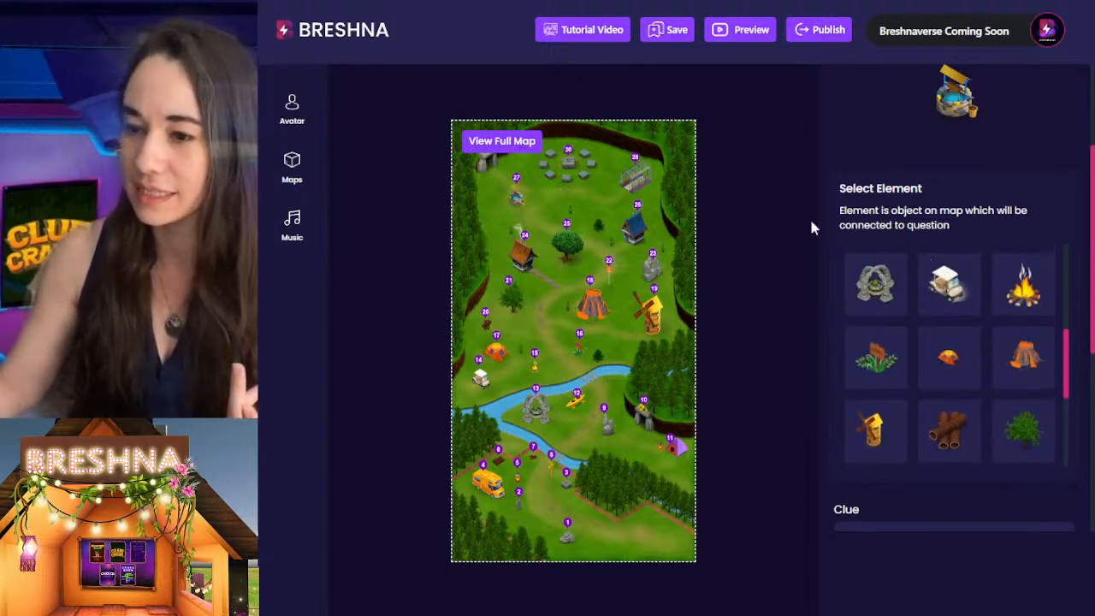
pyautogui.scroll(5, 928, 322)
pyautogui.scroll(1, 929, 324)
pyautogui.scroll(-4, 883, 351)
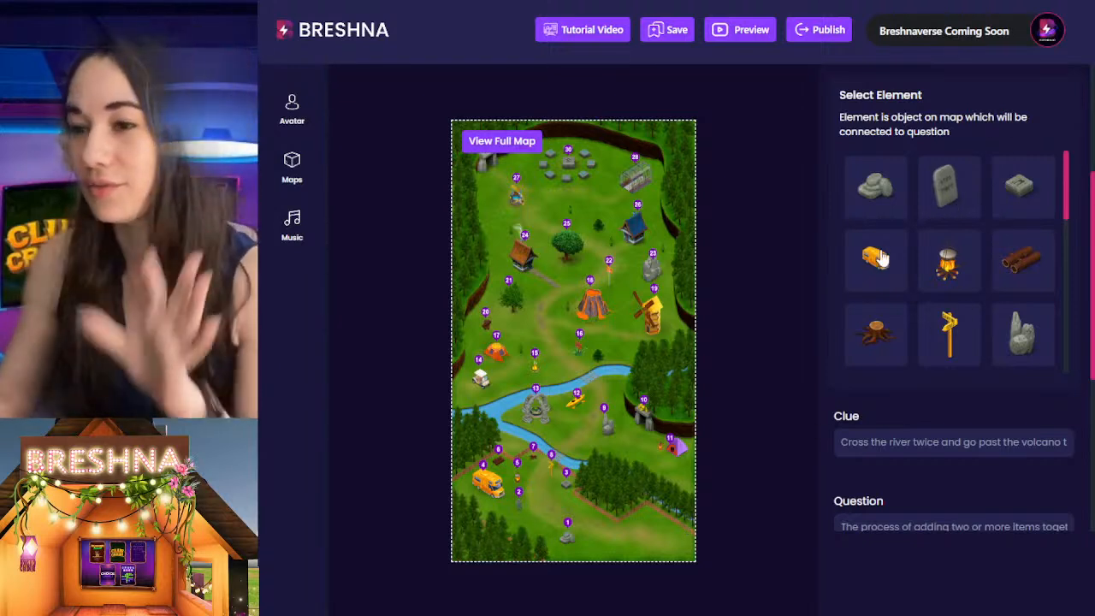
pyautogui.scroll(-8, 1002, 252)
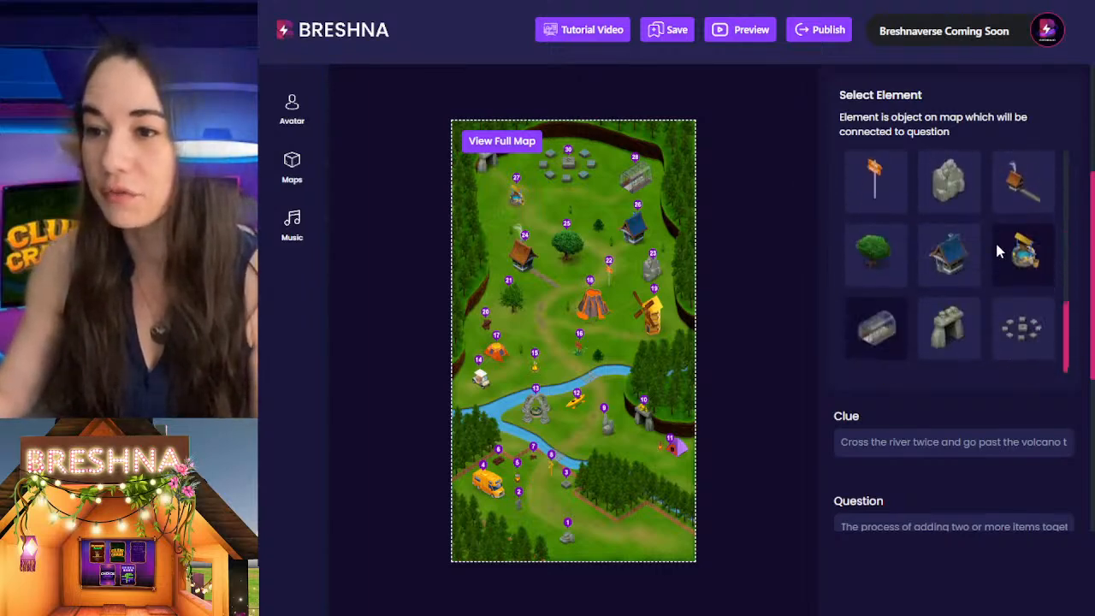
pyautogui.scroll(4, 975, 274)
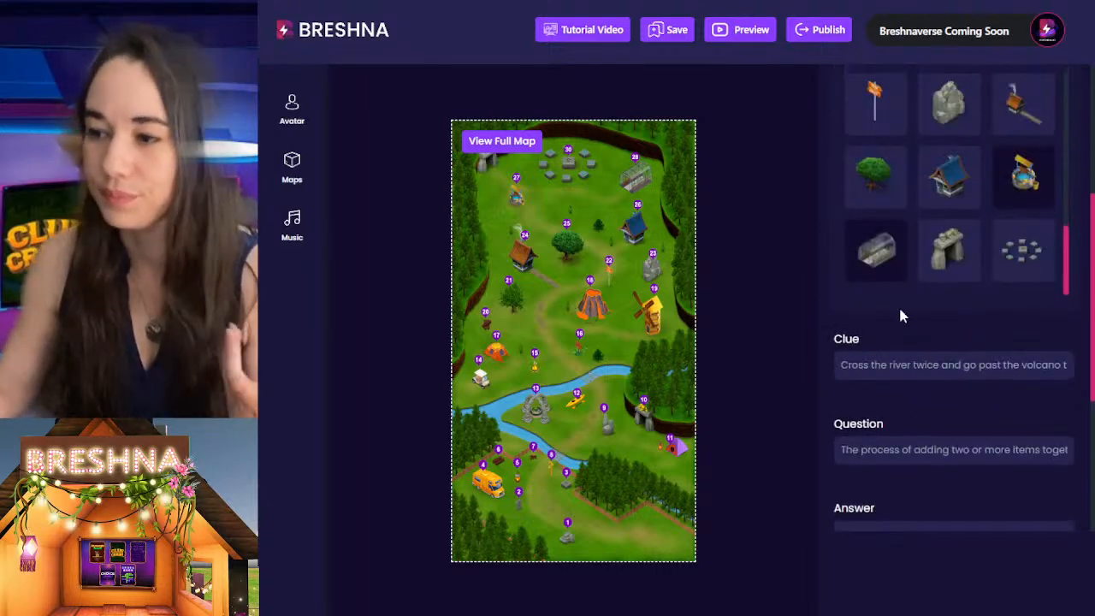
pyautogui.scroll(2, 1017, 398)
pyautogui.scroll(8, 1017, 410)
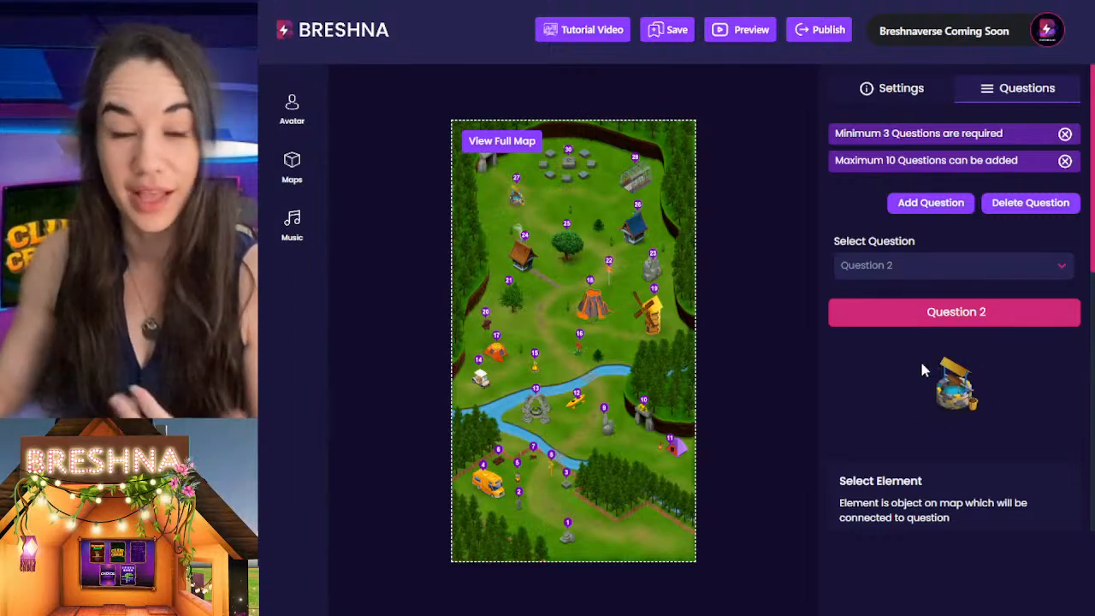
# Replace Question 2's clue with "All the plants in the greenhouse are fed and happy!"
pyautogui.scroll(-9, 920, 364)
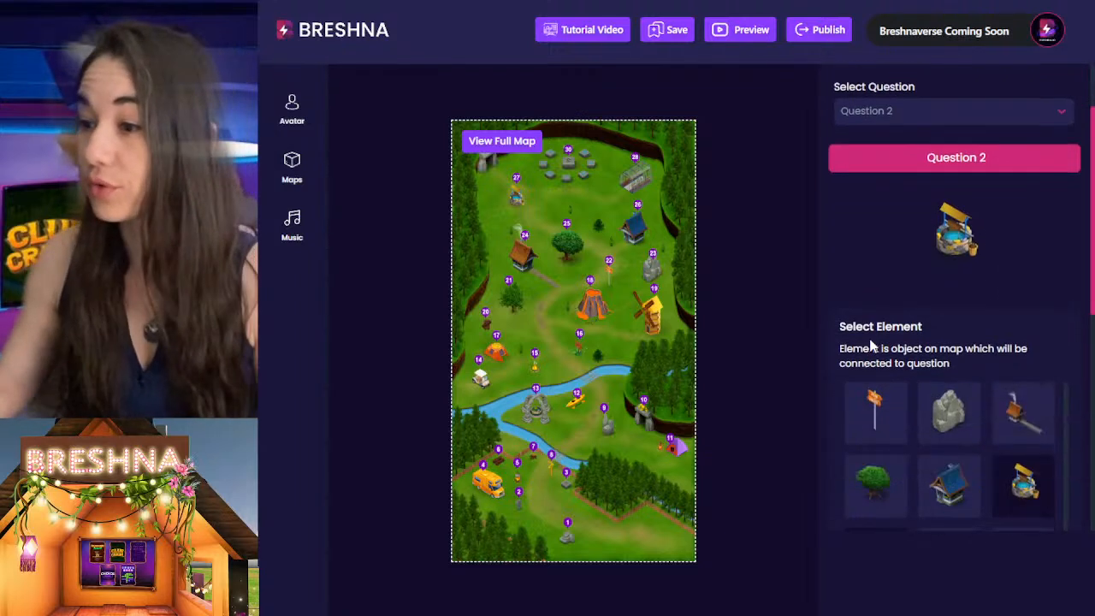
pyautogui.tripleClick(897, 446)
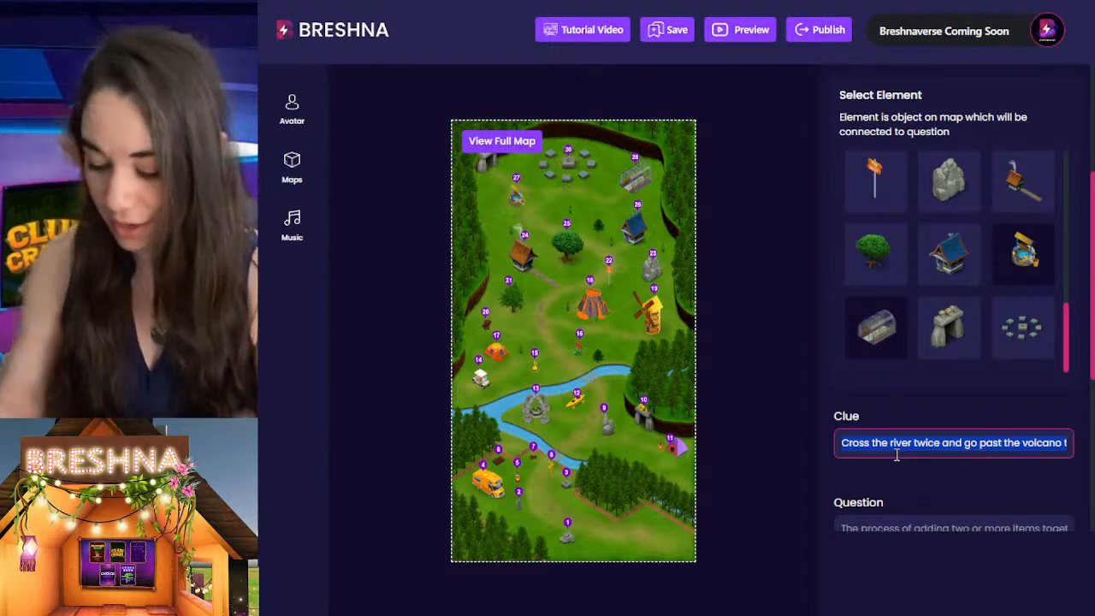
pyautogui.write('All the plants')
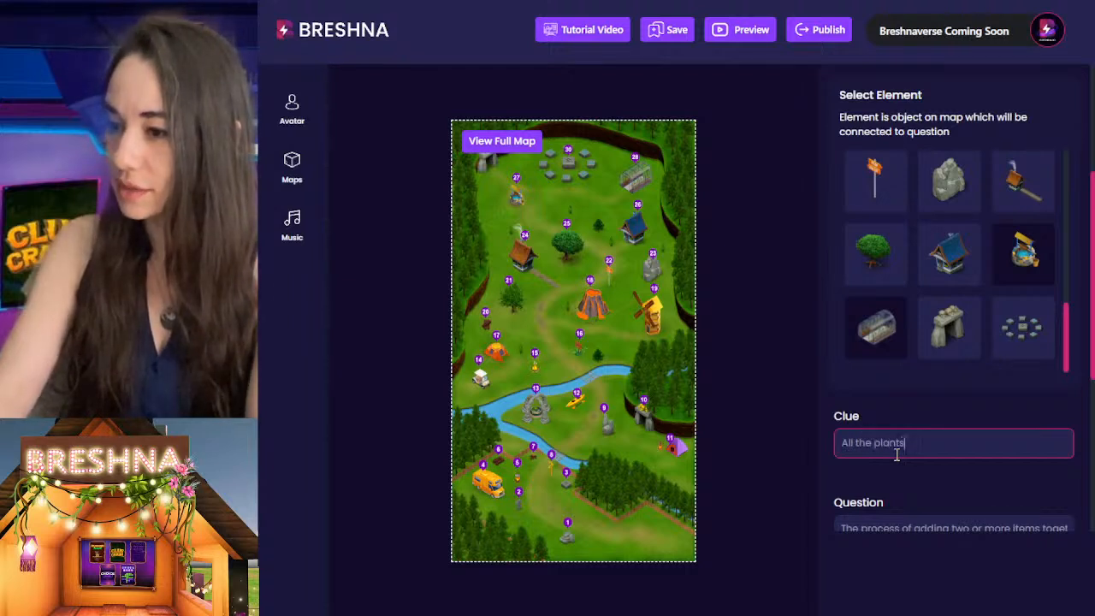
pyautogui.write(' in the greenhou')
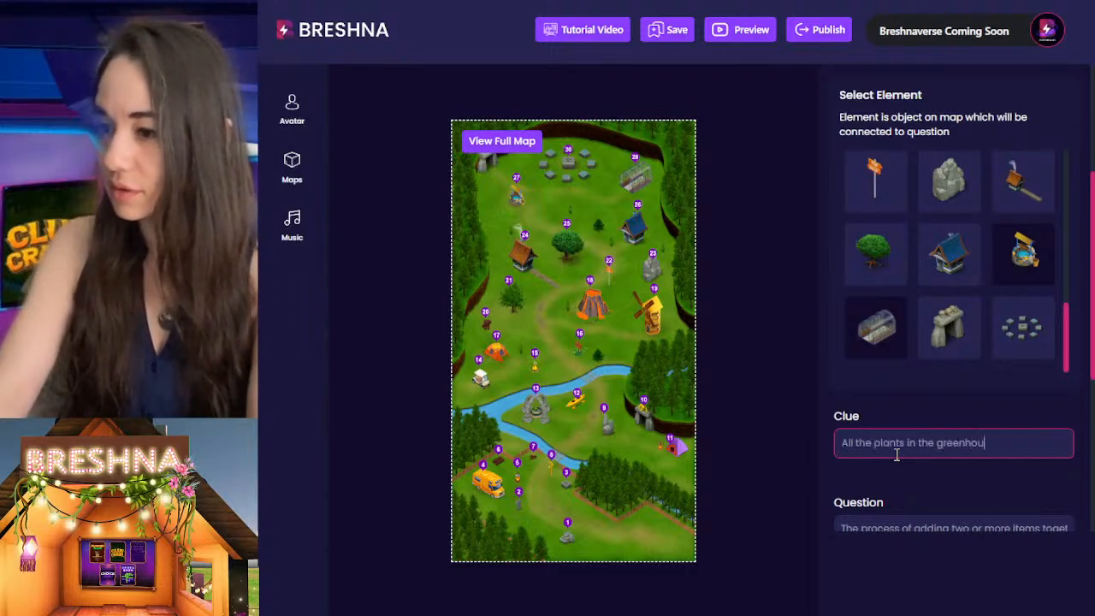
pyautogui.write('se are fed and happy')
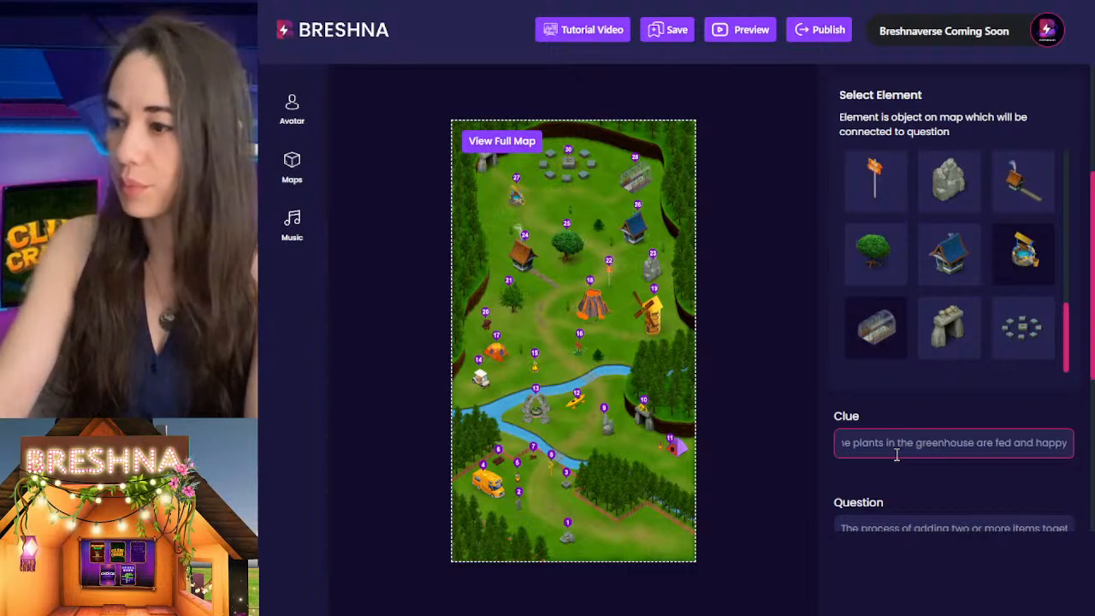
pyautogui.write('!')
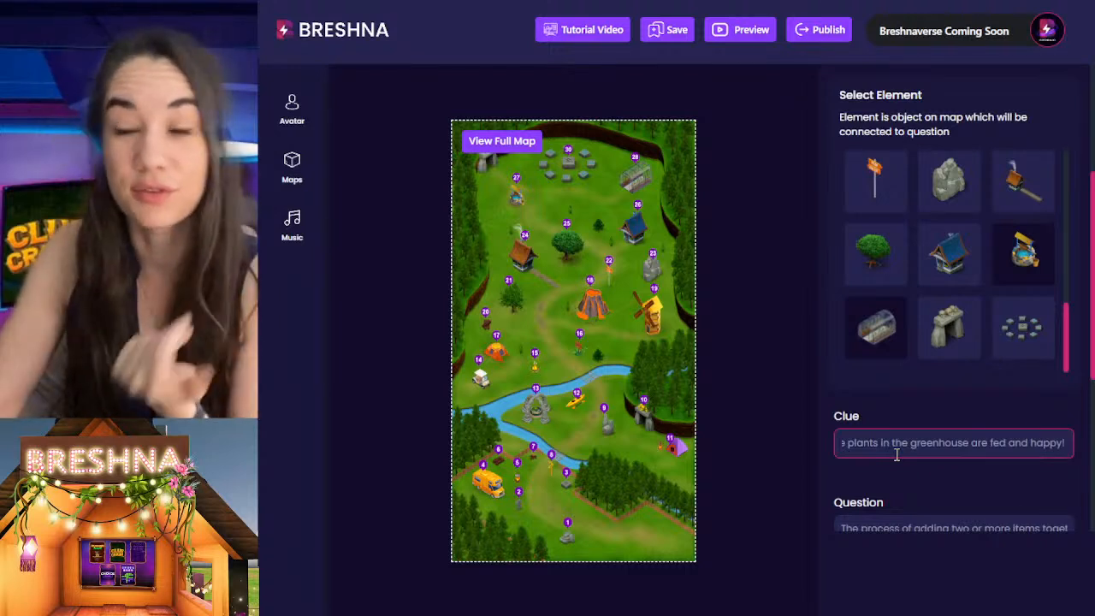
# Extend Question 2's clue with "Head to the well to grab water and feed the rest of the trees!"
pyautogui.write('Head to')
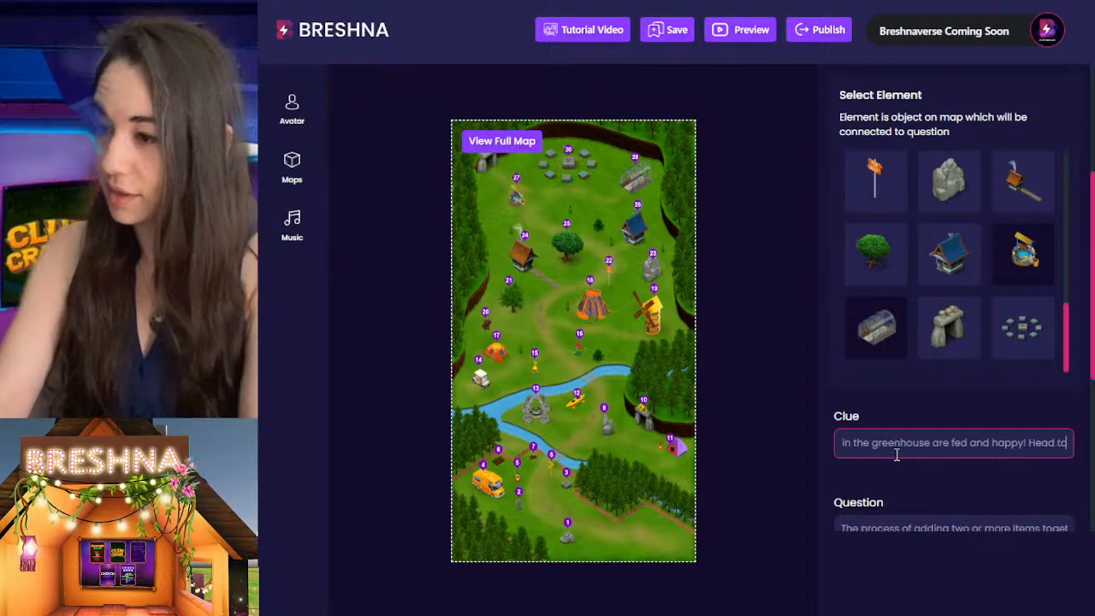
pyautogui.write(' the well to g')
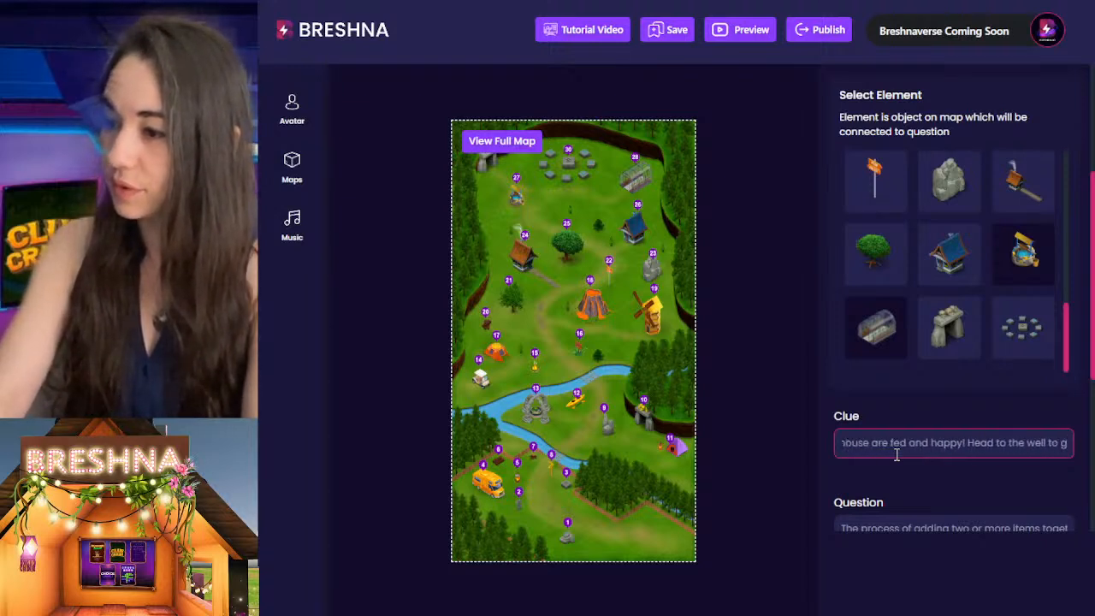
pyautogui.write('rab water and')
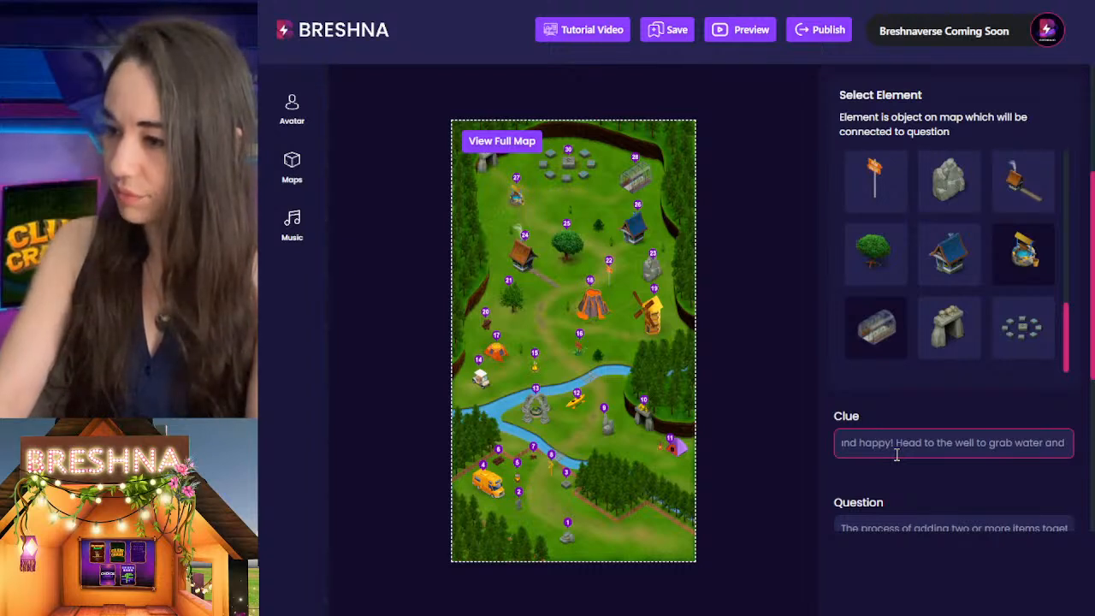
pyautogui.write('water the rest of the trees!')
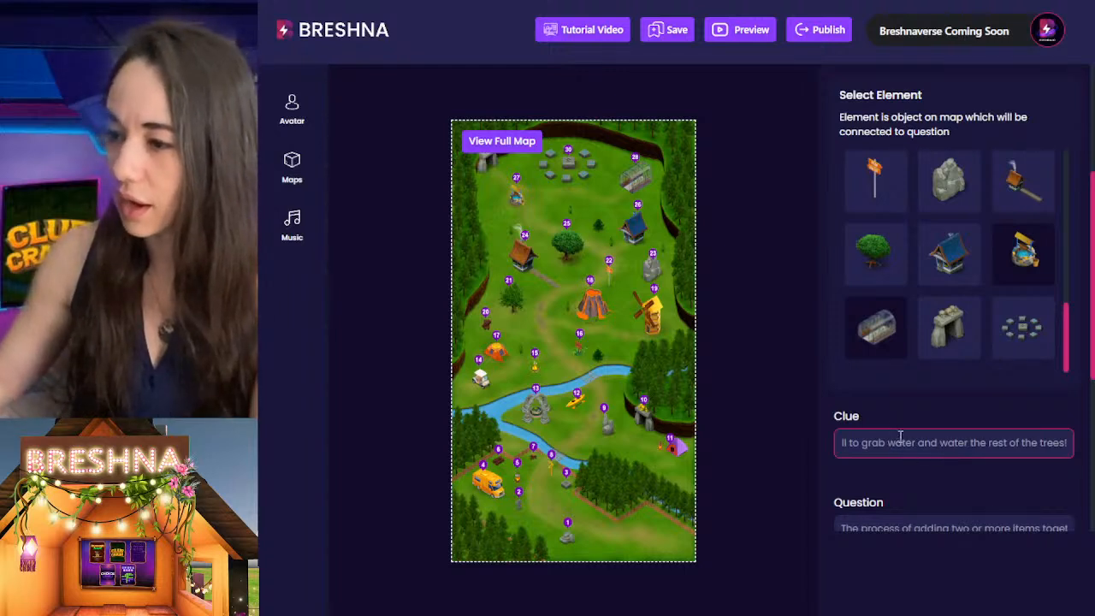
pyautogui.doubleClick(951, 445)
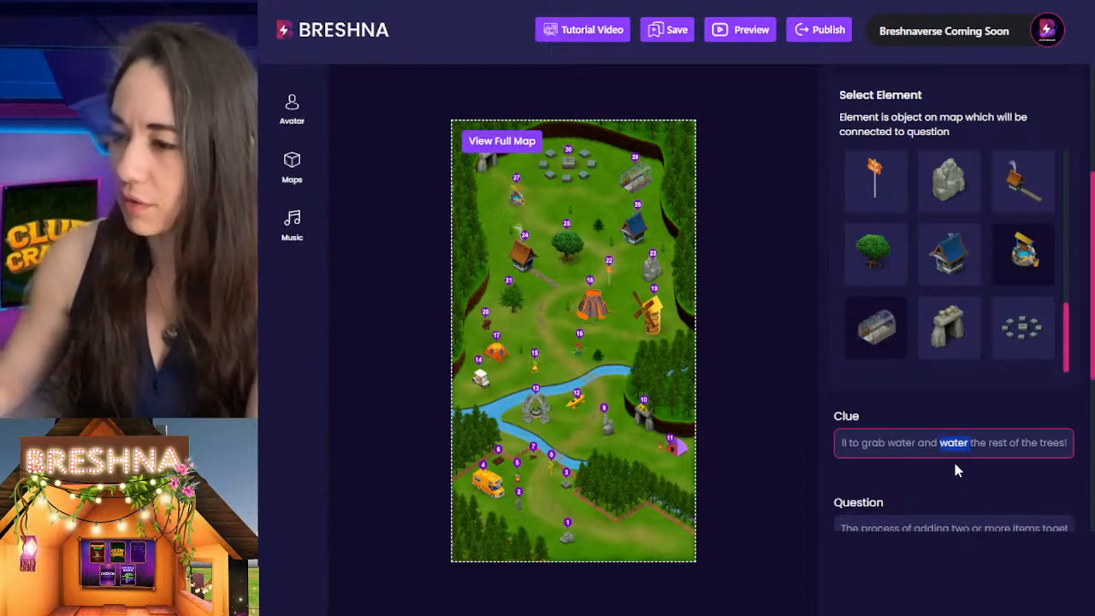
pyautogui.write('feed')
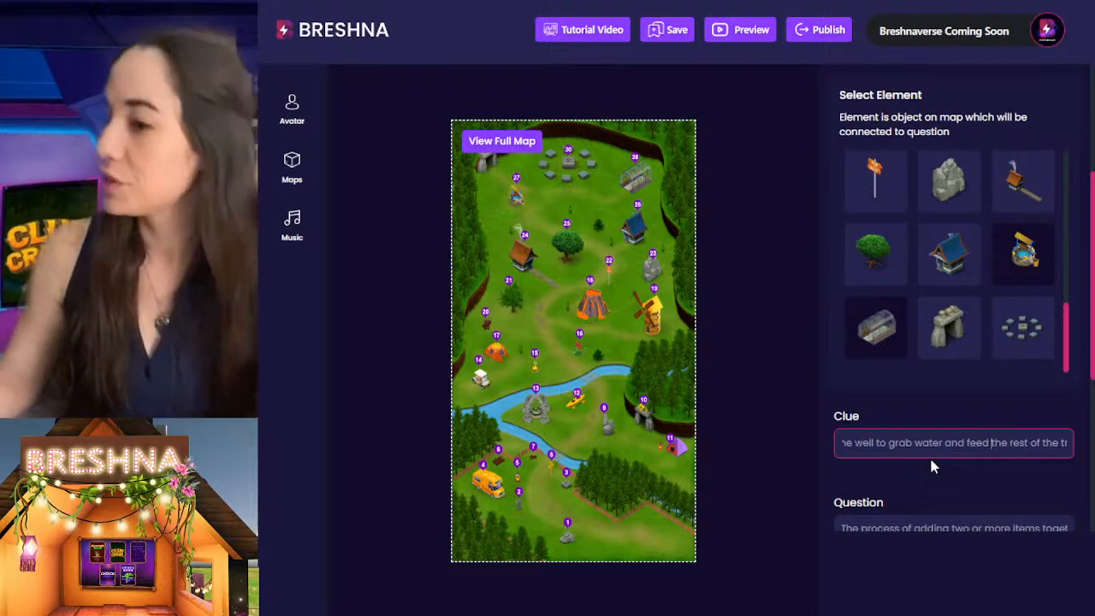
pyautogui.tripleClick(927, 444)
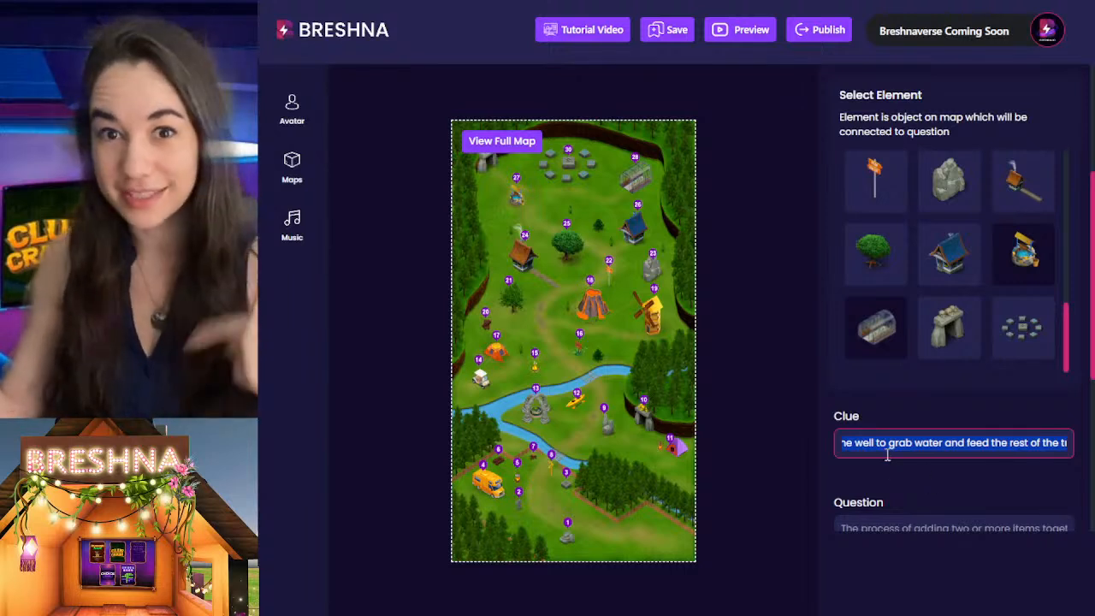
# Set Question 2's question to "10 + 5" and its answer to 15
pyautogui.scroll(-2, 887, 455)
pyautogui.tripleClick(866, 373)
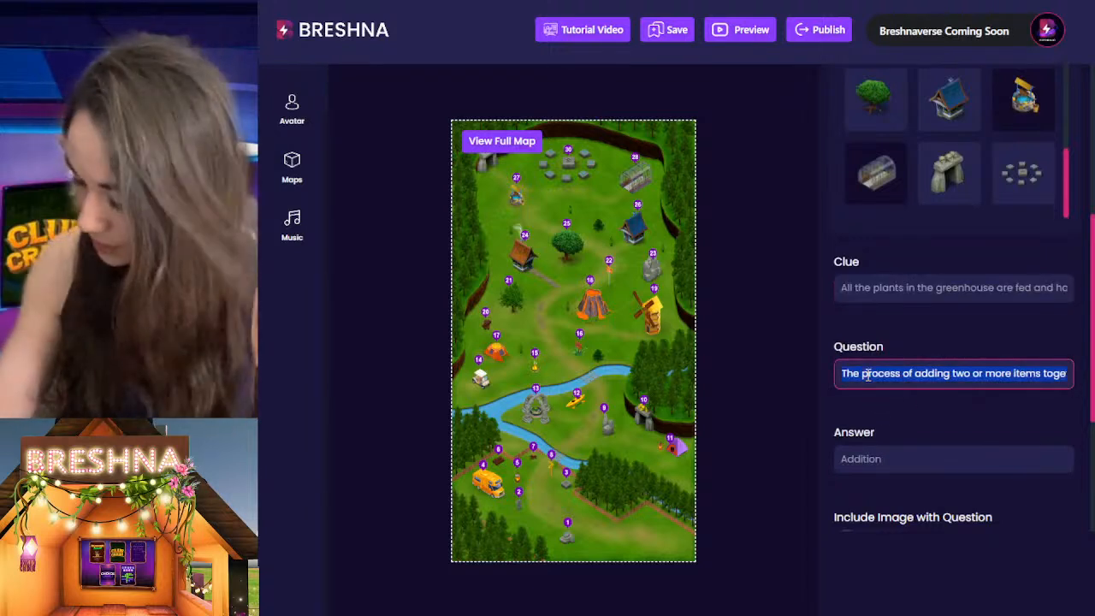
pyautogui.write('10')
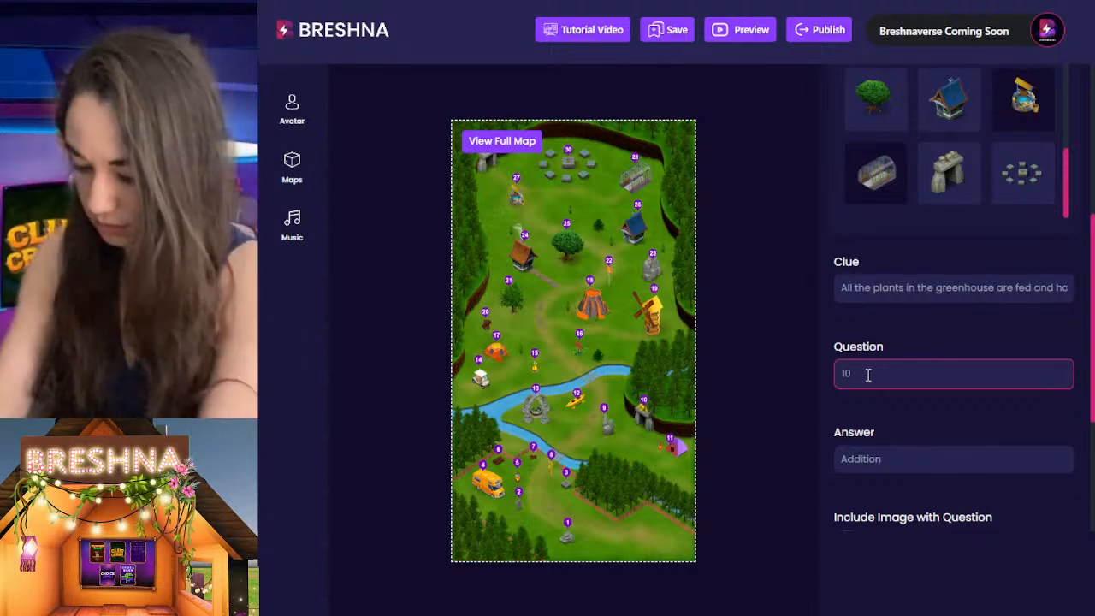
pyautogui.write(' + 5')
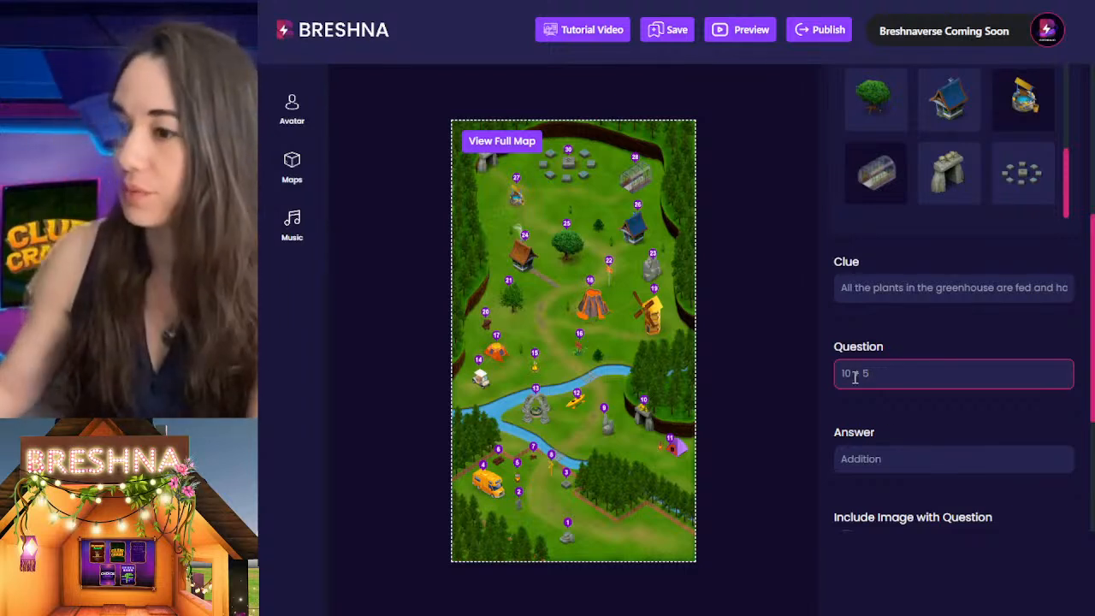
pyautogui.tripleClick(917, 458)
pyautogui.write('5')
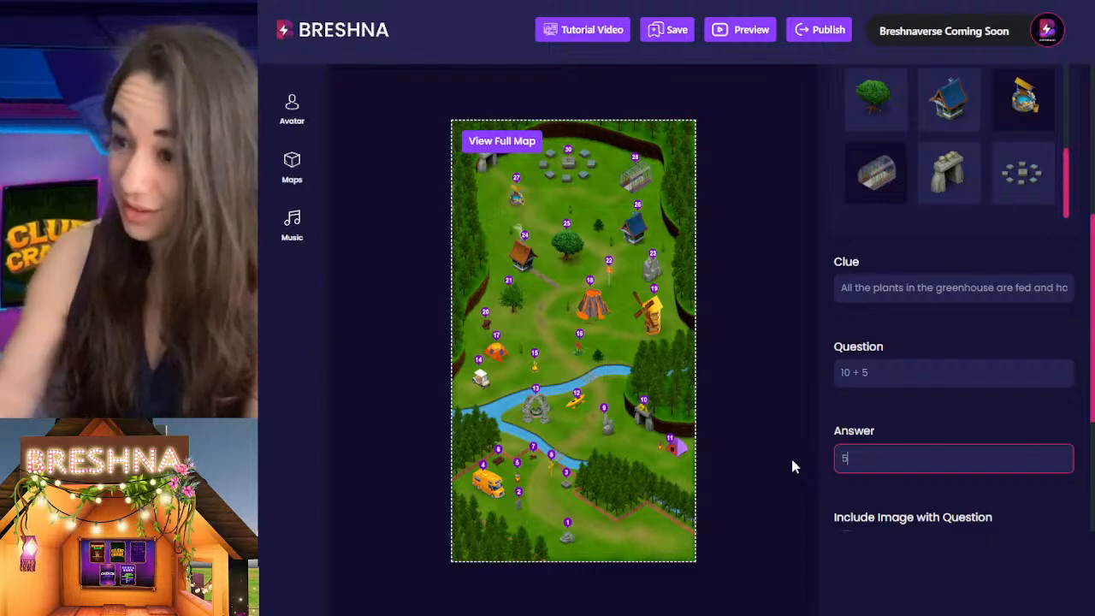
pyautogui.press('BackSpace')
pyautogui.write('15')
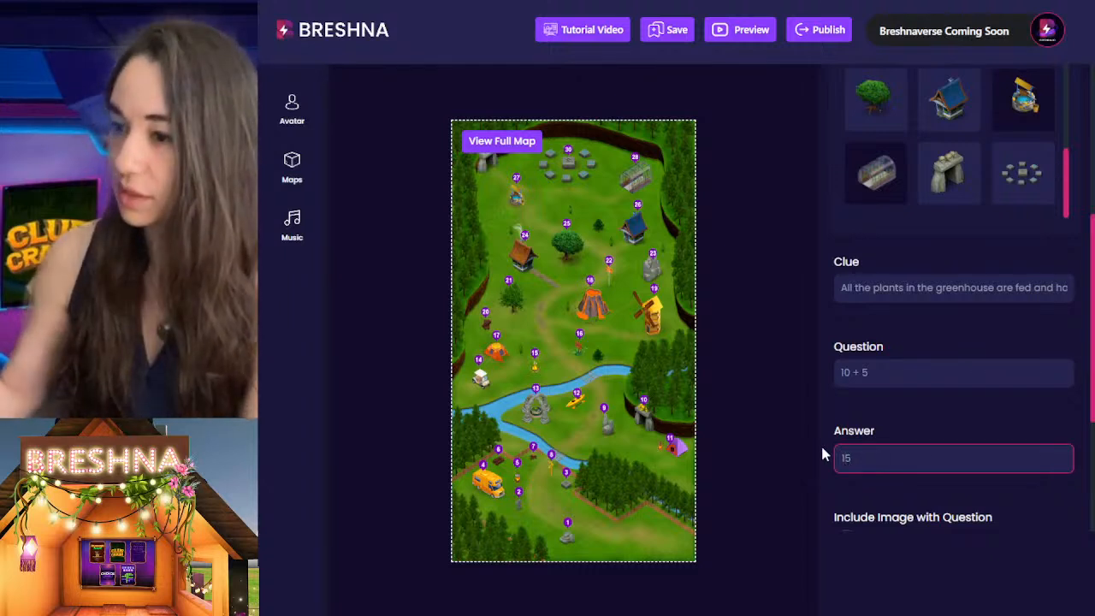
pyautogui.click(873, 418)
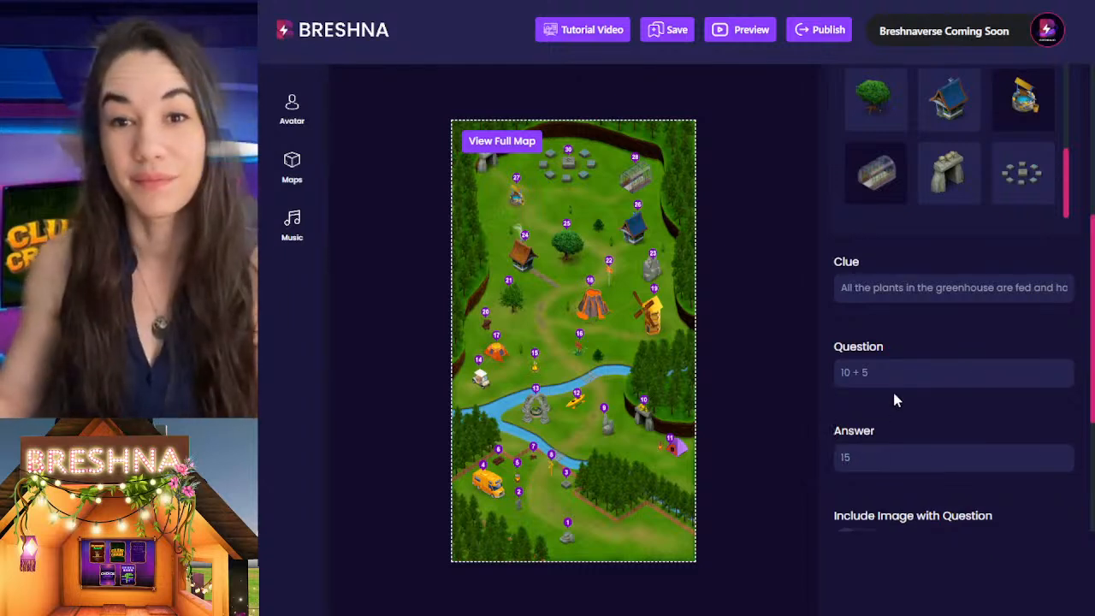
# Review the Game Introduction in the game settings through to its end and remove its trailing space
pyautogui.scroll(-1, 893, 392)
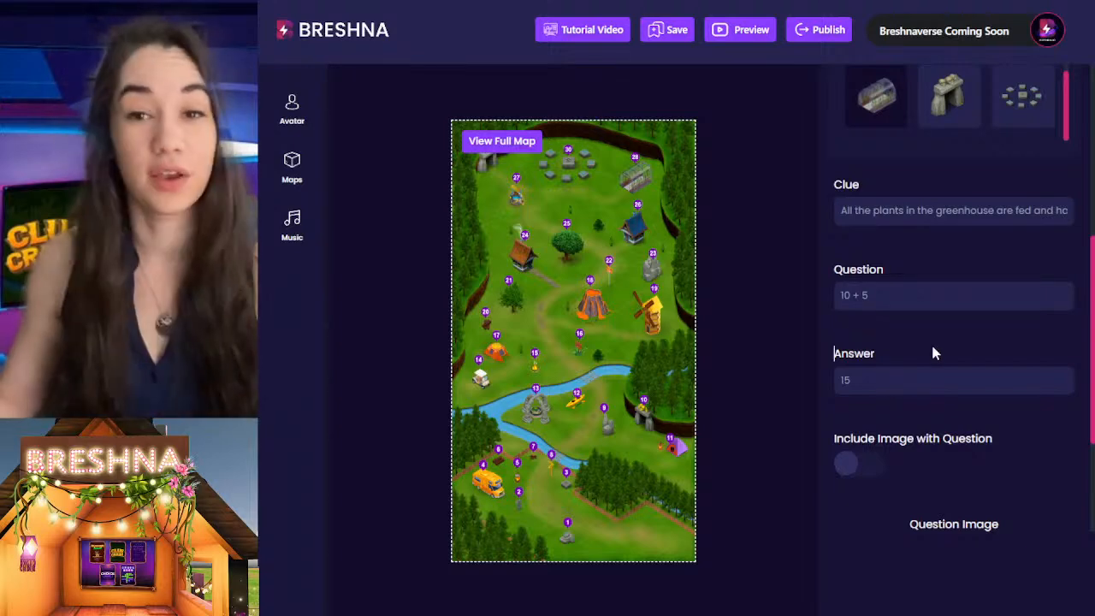
pyautogui.scroll(-3, 931, 351)
pyautogui.scroll(7, 937, 355)
pyautogui.scroll(6, 937, 355)
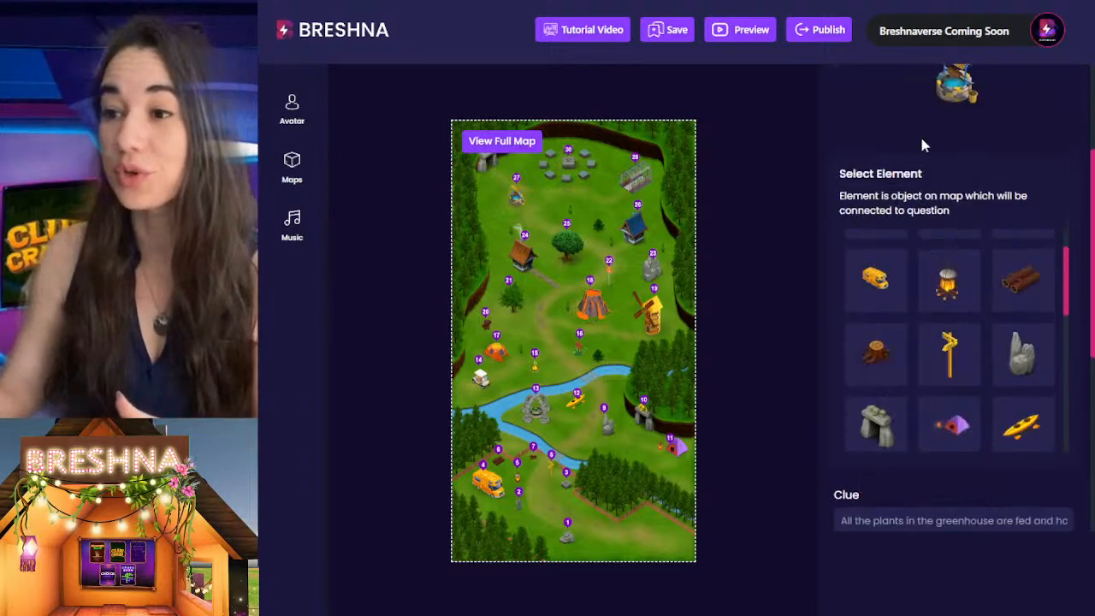
pyautogui.click(890, 89)
pyautogui.scroll(-5, 895, 433)
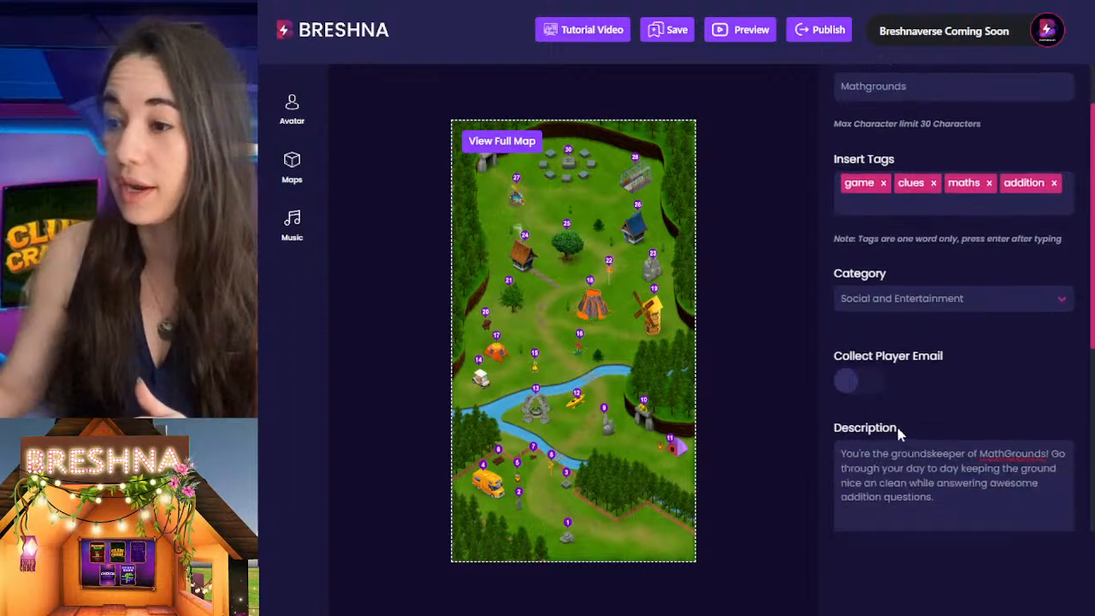
pyautogui.click(920, 339)
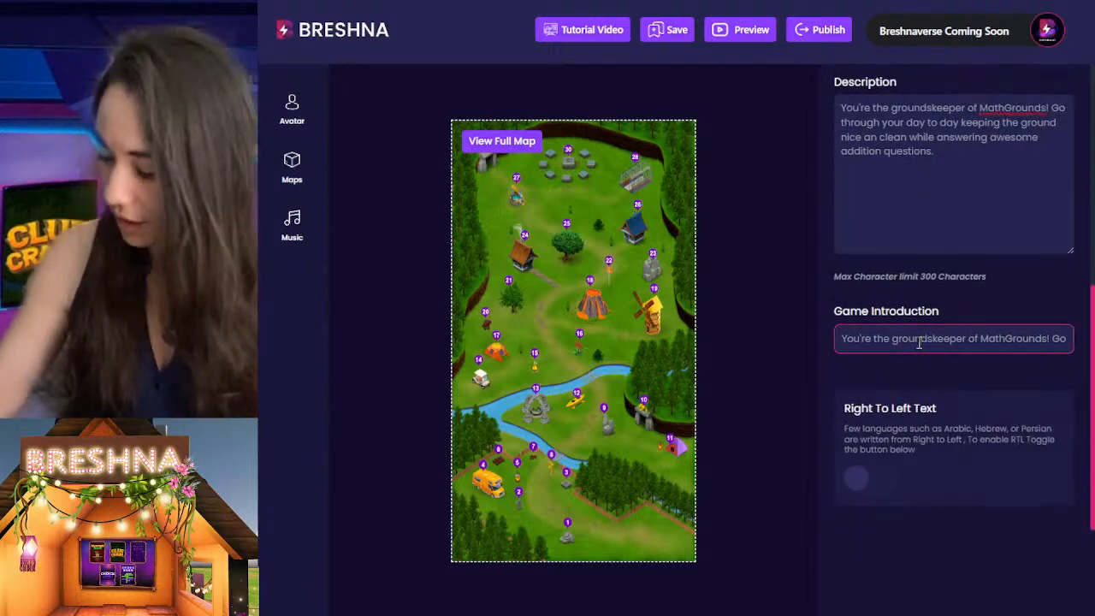
pyautogui.press('End')
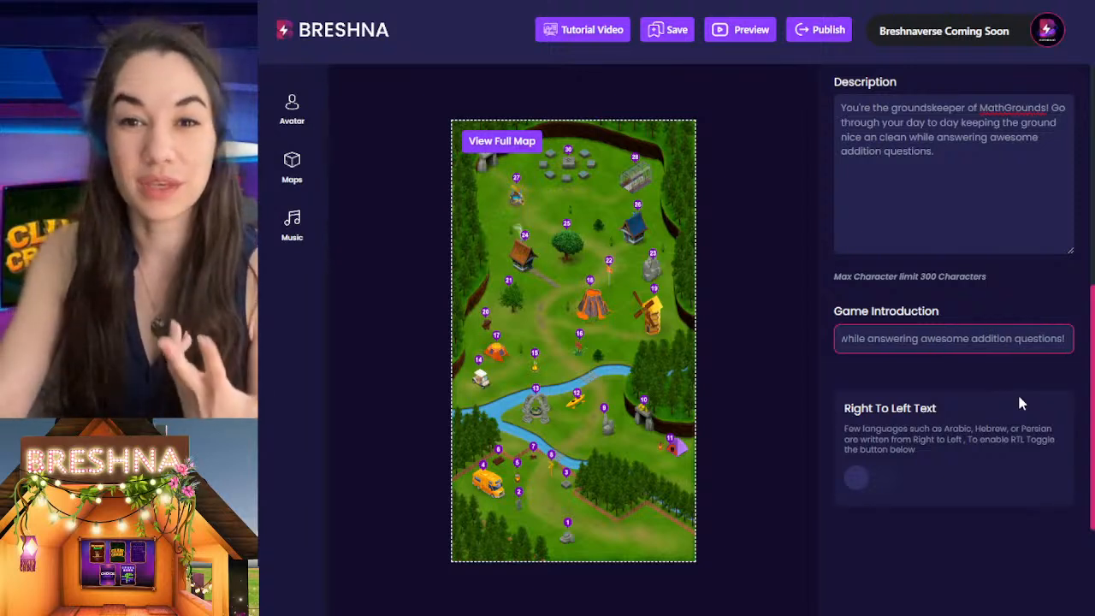
pyautogui.press('BackSpace')
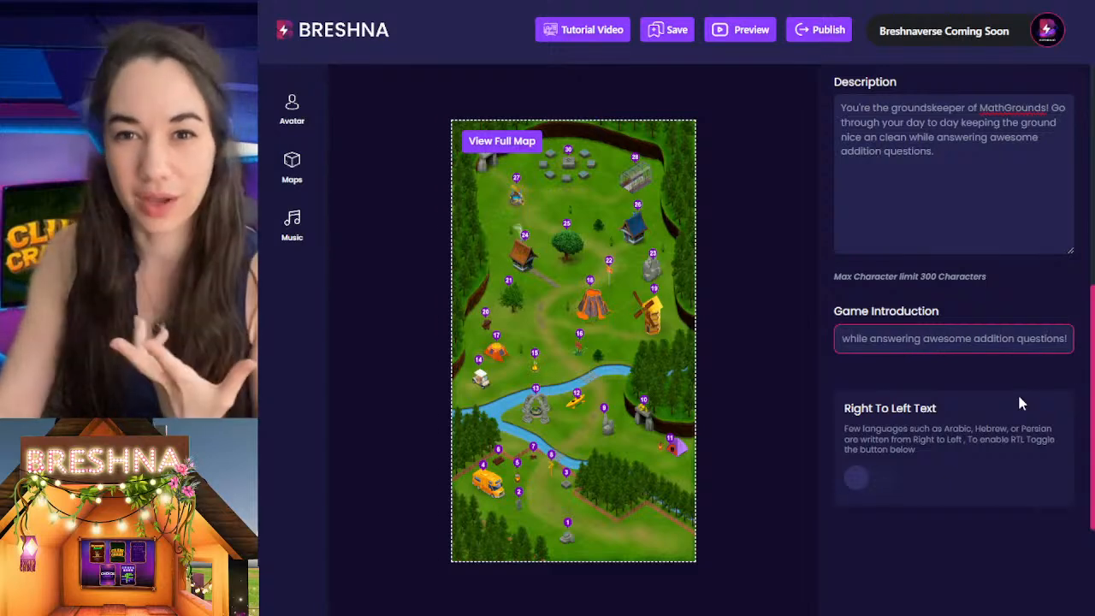
pyautogui.scroll(5, 1020, 402)
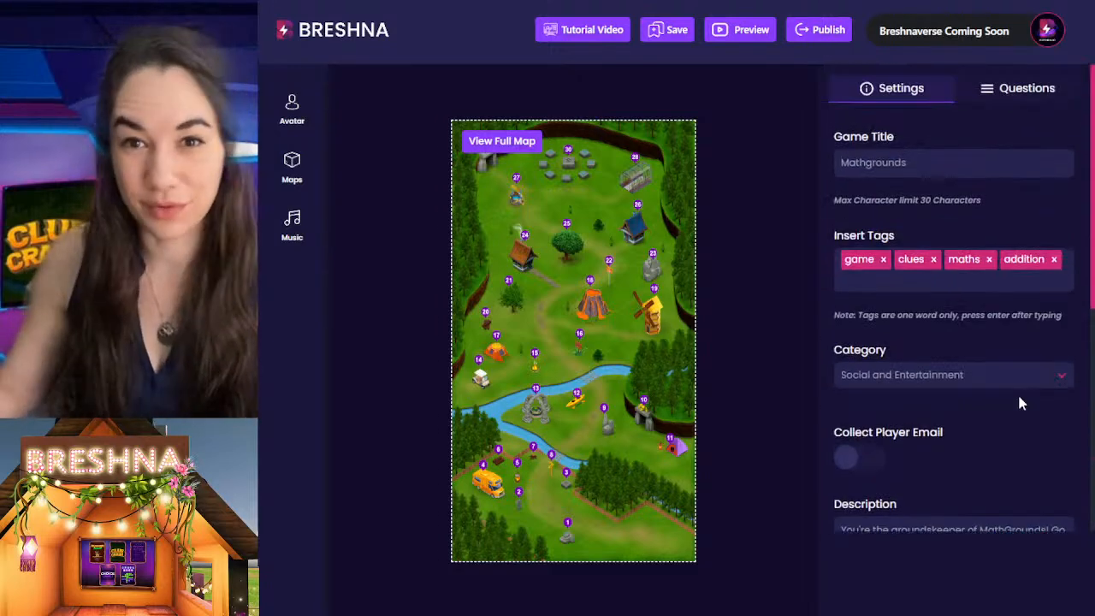
# Return to Question 2 and check its clue, question and answer texts
pyautogui.click(1032, 101)
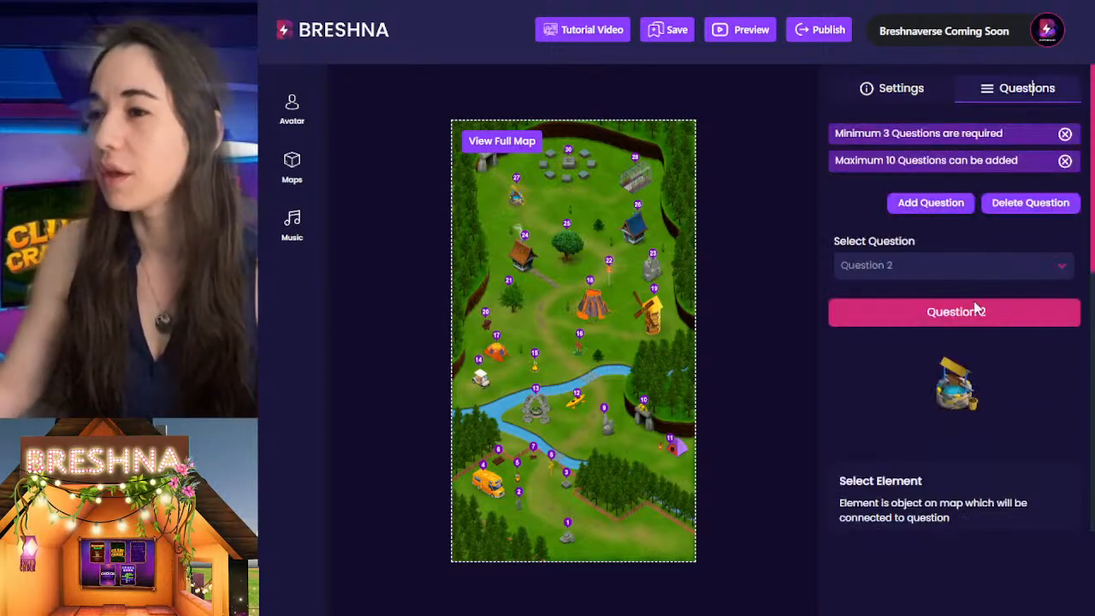
pyautogui.scroll(-5, 924, 321)
pyautogui.scroll(-10, 847, 419)
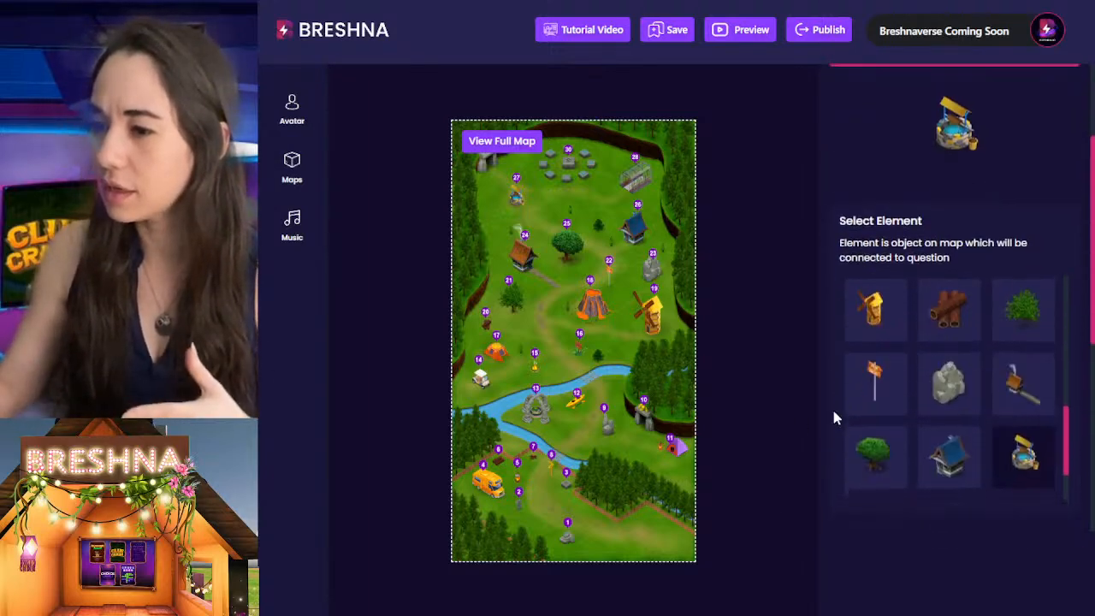
pyautogui.tripleClick(897, 133)
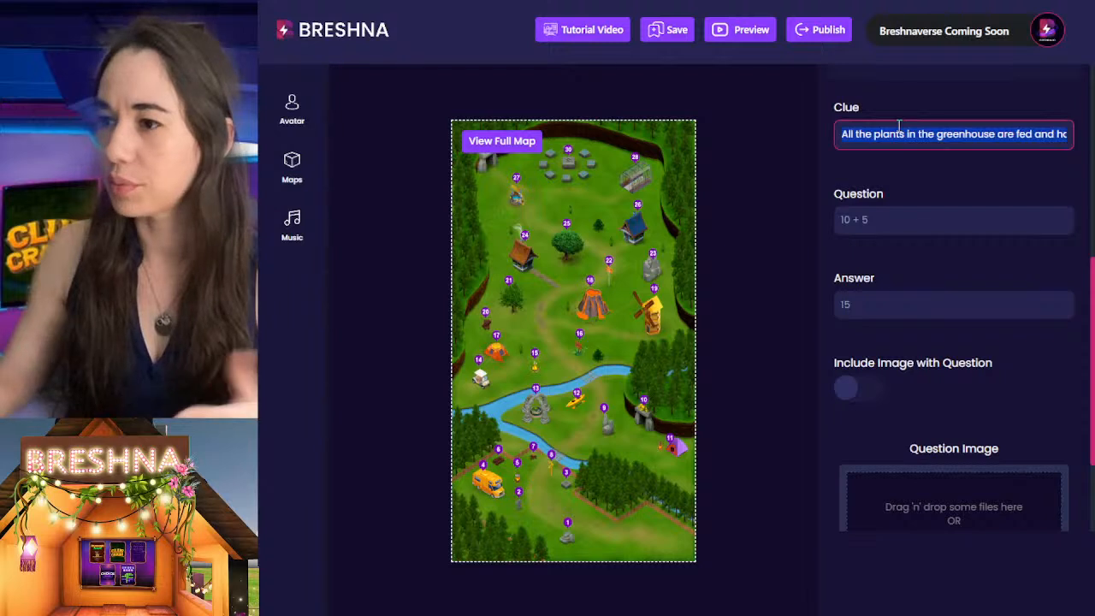
pyautogui.click(885, 221)
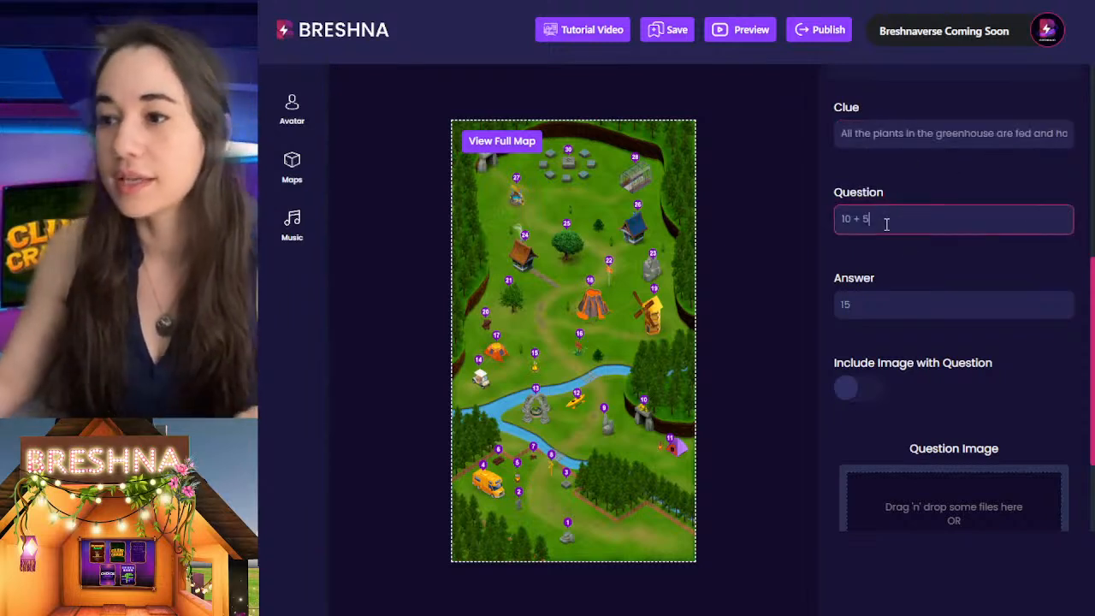
pyautogui.tripleClick(853, 314)
# Clear the article link from Question 2
pyautogui.scroll(-3, 909, 315)
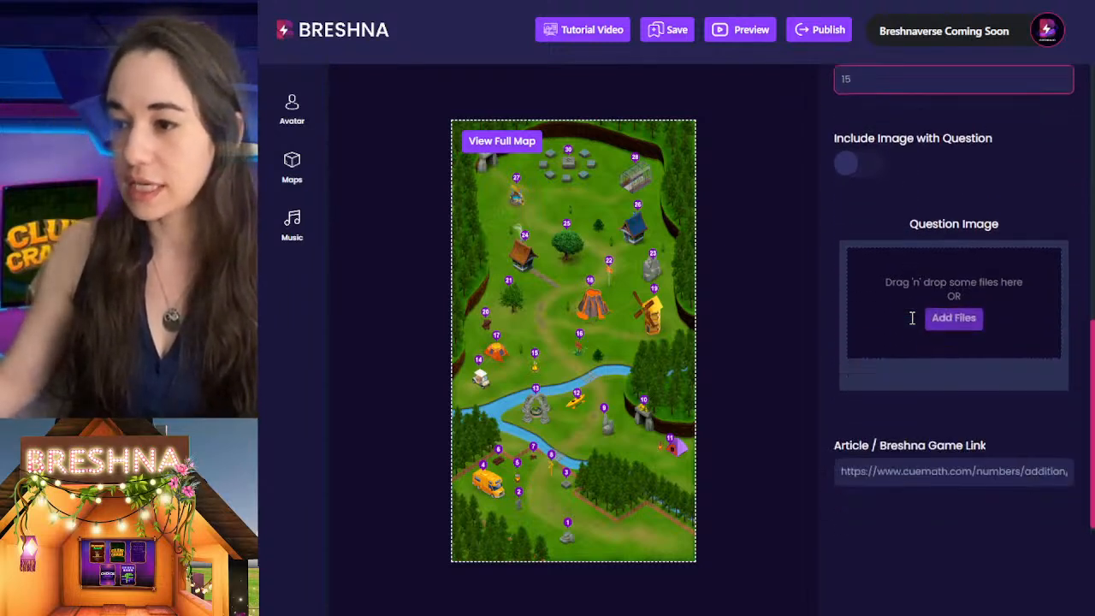
pyautogui.click(910, 461)
pyautogui.tripleClick(911, 462)
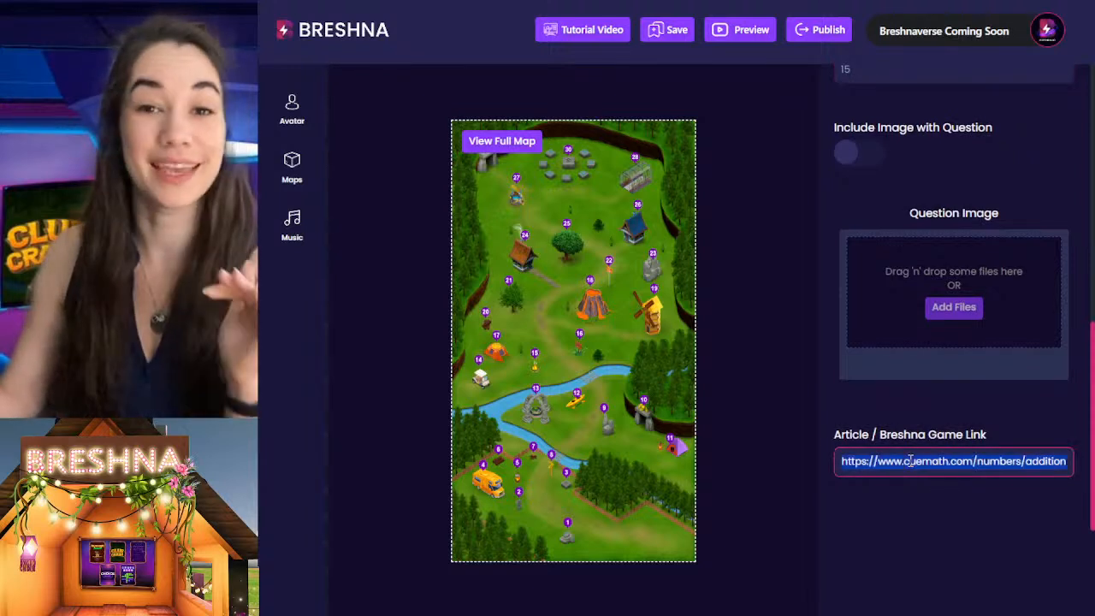
pyautogui.press('BackSpace')
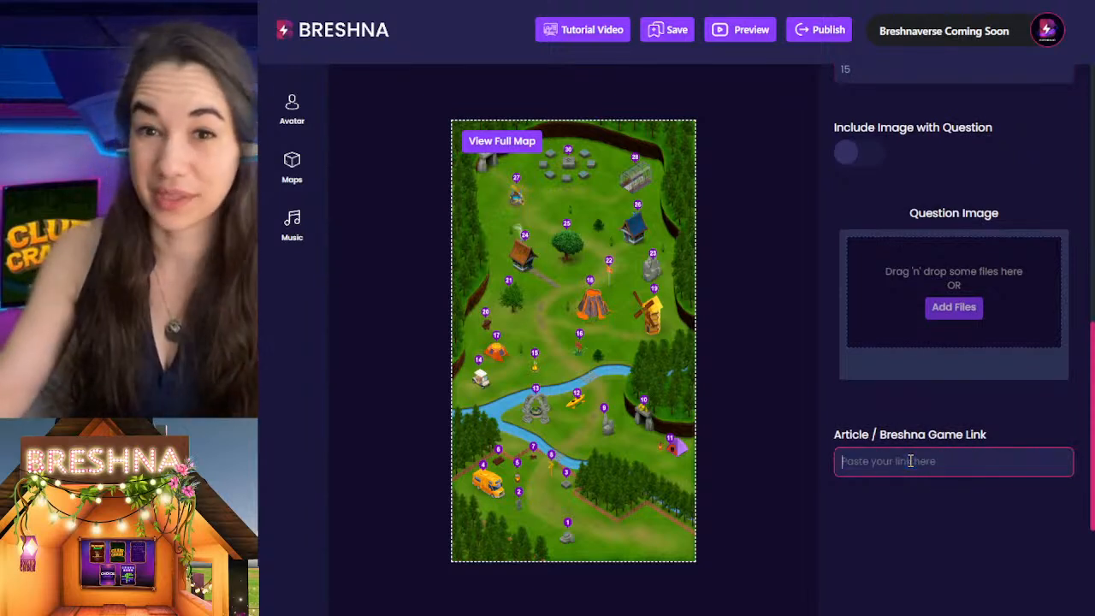
pyautogui.scroll(5, 996, 165)
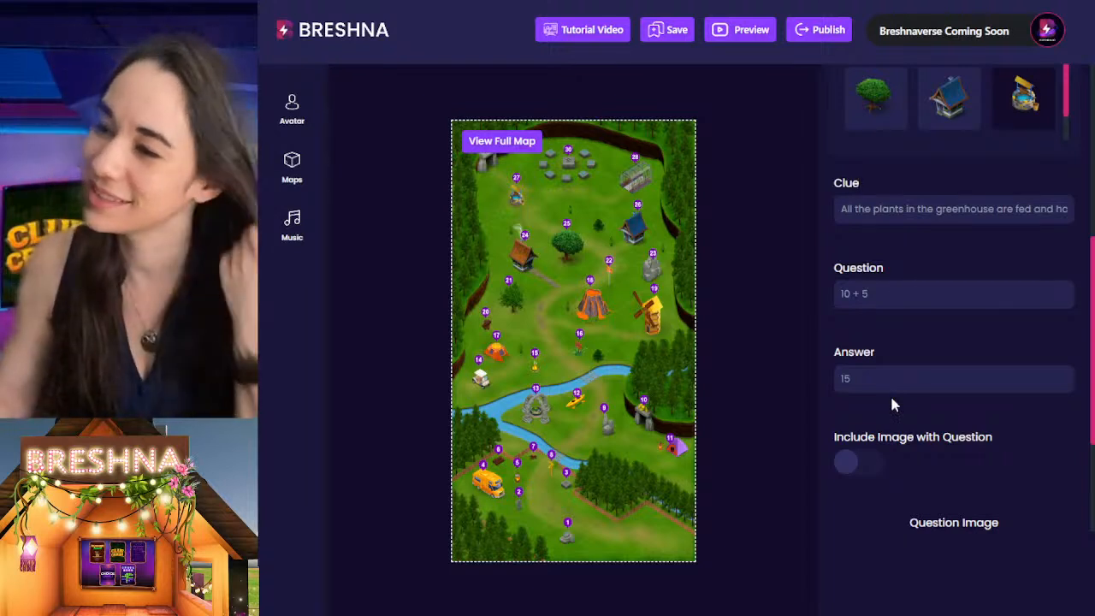
pyautogui.scroll(1, 916, 378)
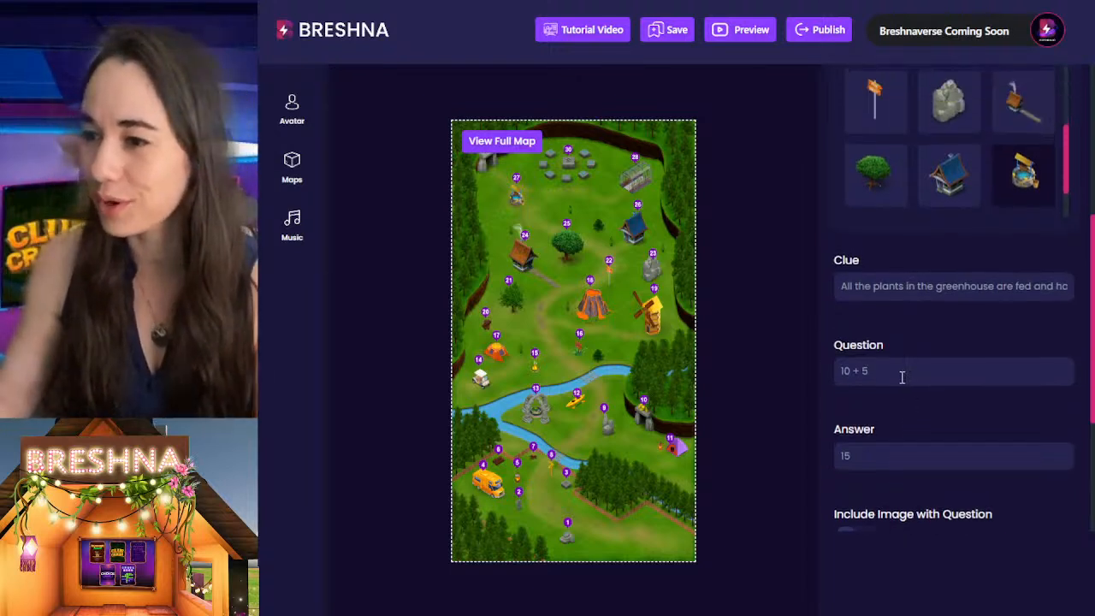
# Add a third question and connect it to the bushy green tree element beside the log pile in the element list
pyautogui.scroll(4, 836, 332)
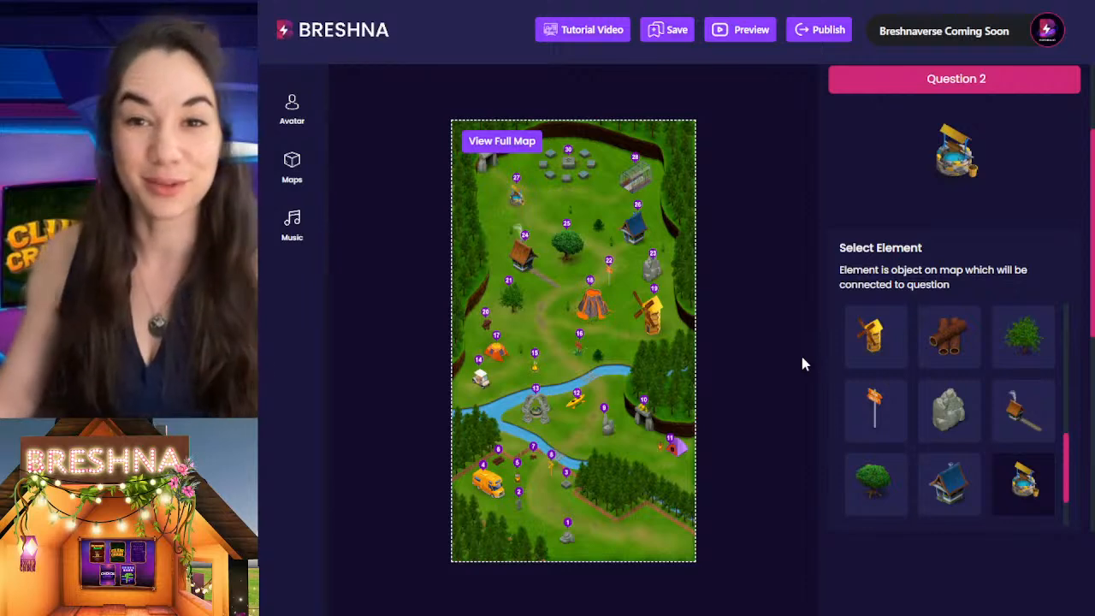
pyautogui.scroll(3, 858, 166)
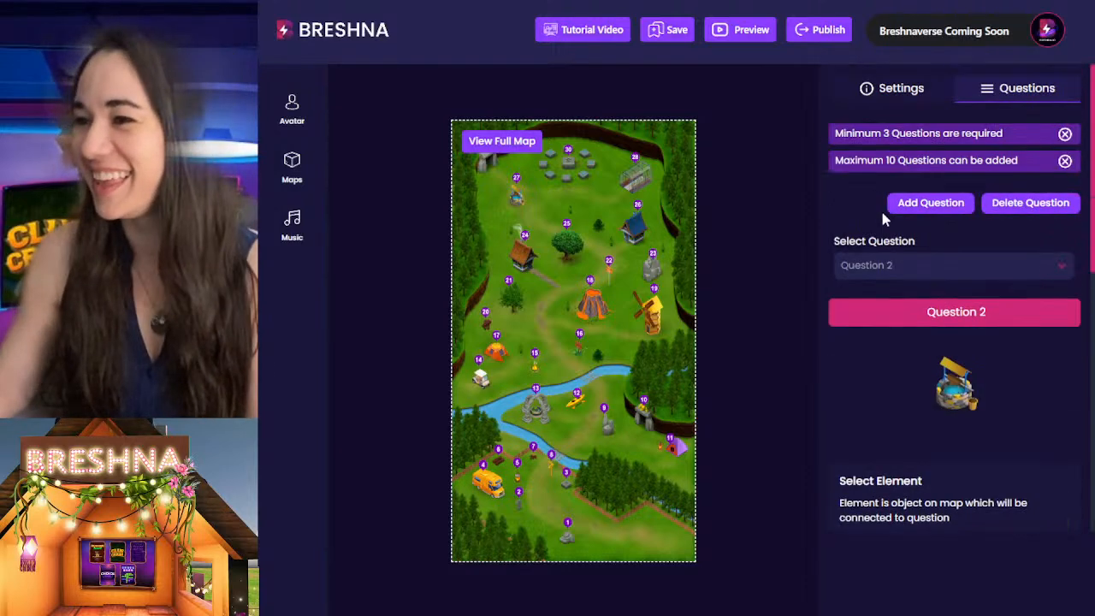
pyautogui.click(910, 209)
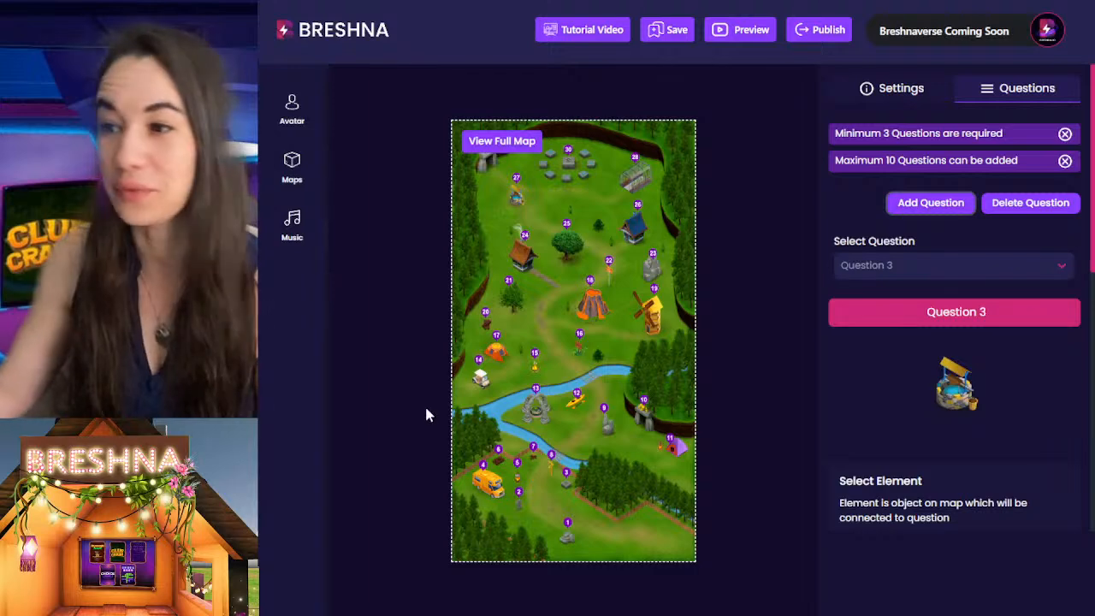
pyautogui.scroll(-3, 883, 252)
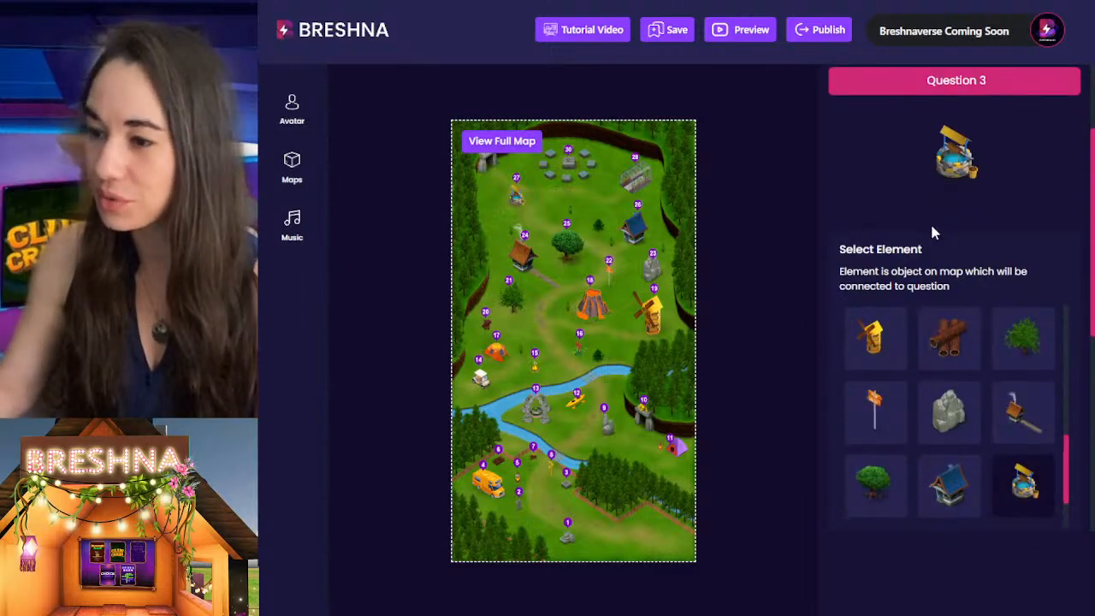
pyautogui.scroll(1, 980, 414)
pyautogui.scroll(2, 936, 448)
pyautogui.scroll(-2, 941, 428)
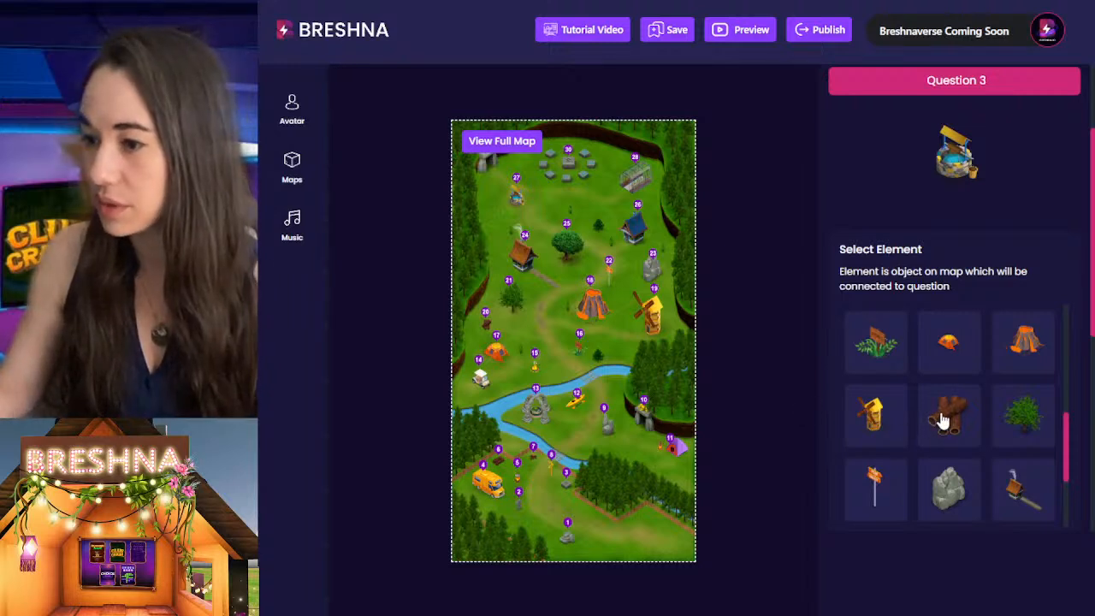
pyautogui.click(1026, 417)
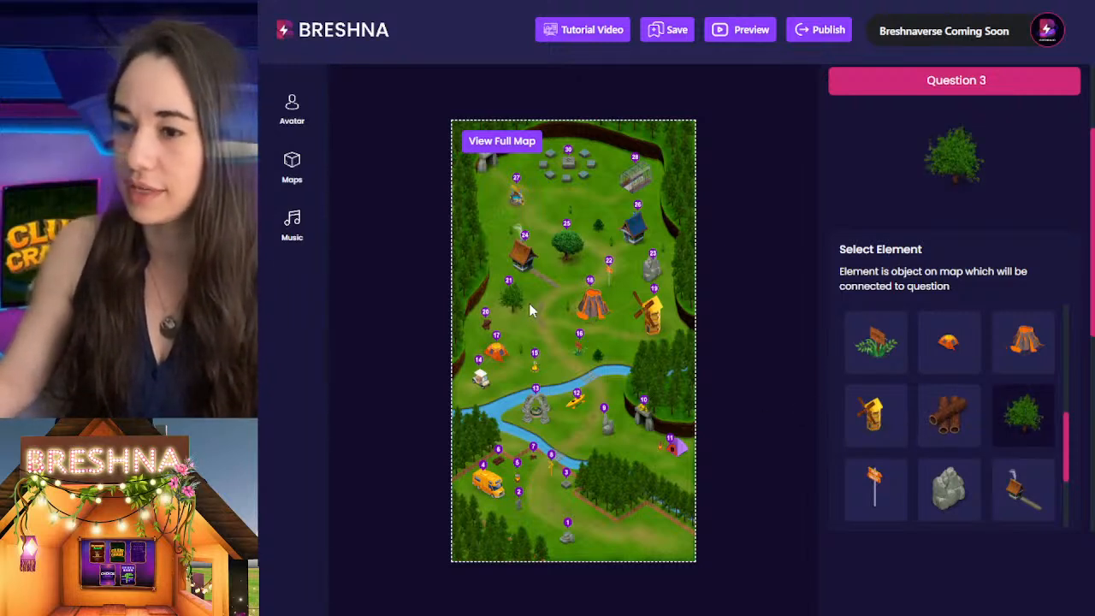
# Look back at Question 2, read its clue through to the end, and return to Question 3
pyautogui.scroll(-6, 854, 205)
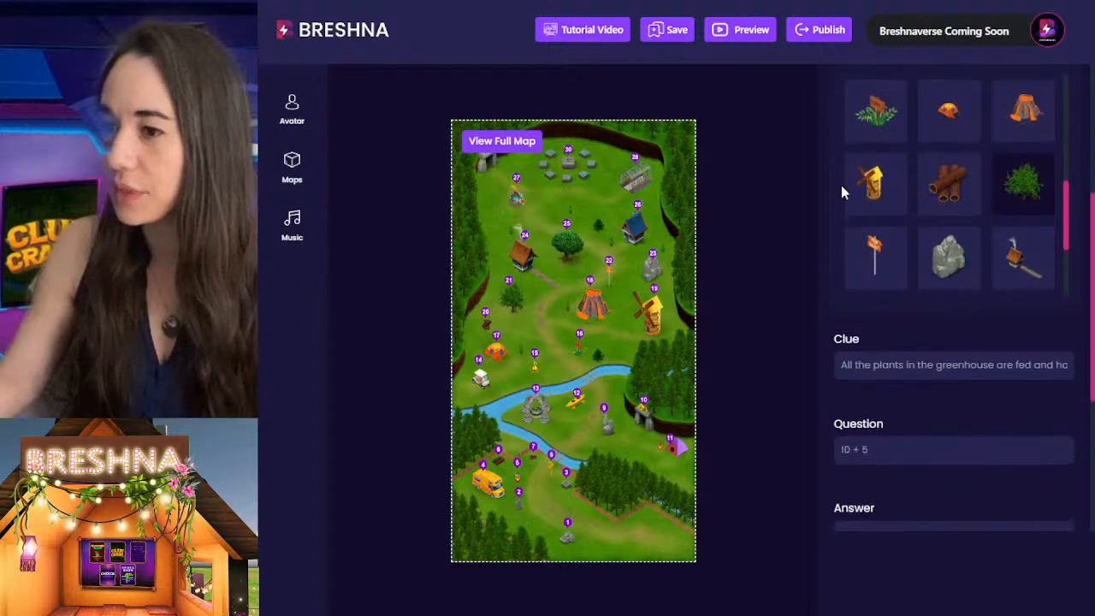
pyautogui.scroll(8, 921, 402)
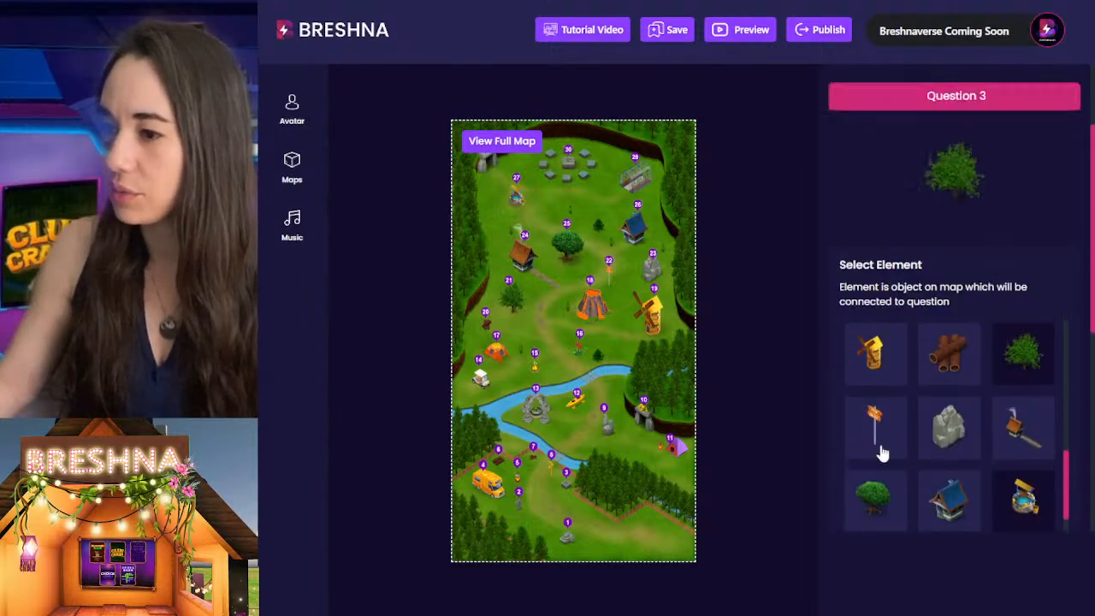
pyautogui.click(862, 264)
pyautogui.click(885, 325)
pyautogui.scroll(-5, 841, 342)
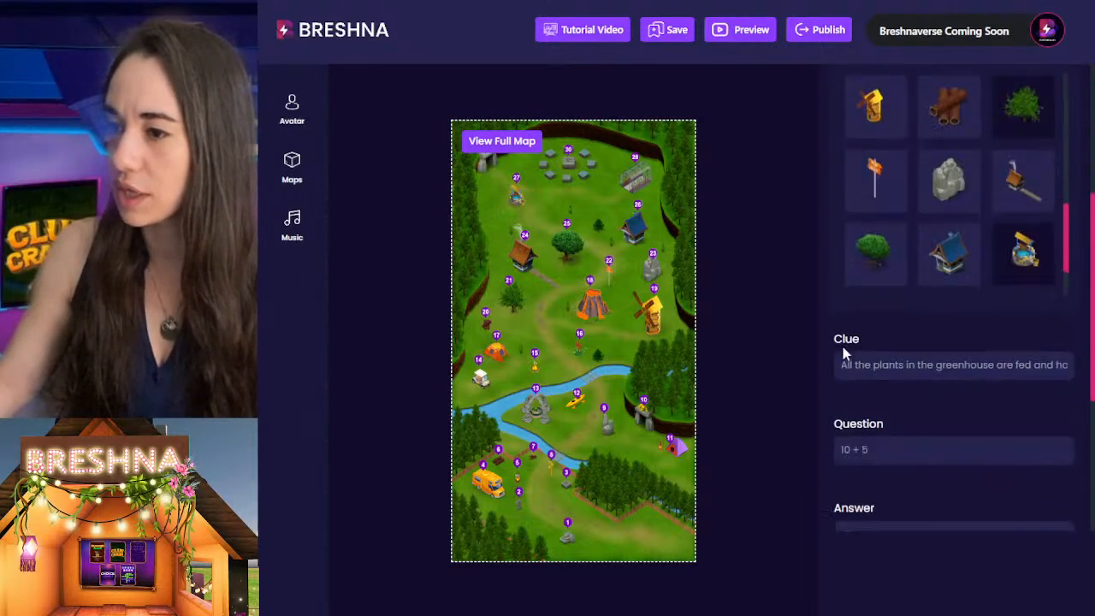
pyautogui.moveTo(880, 364); pyautogui.dragTo(1092, 353)
pyautogui.click(989, 409)
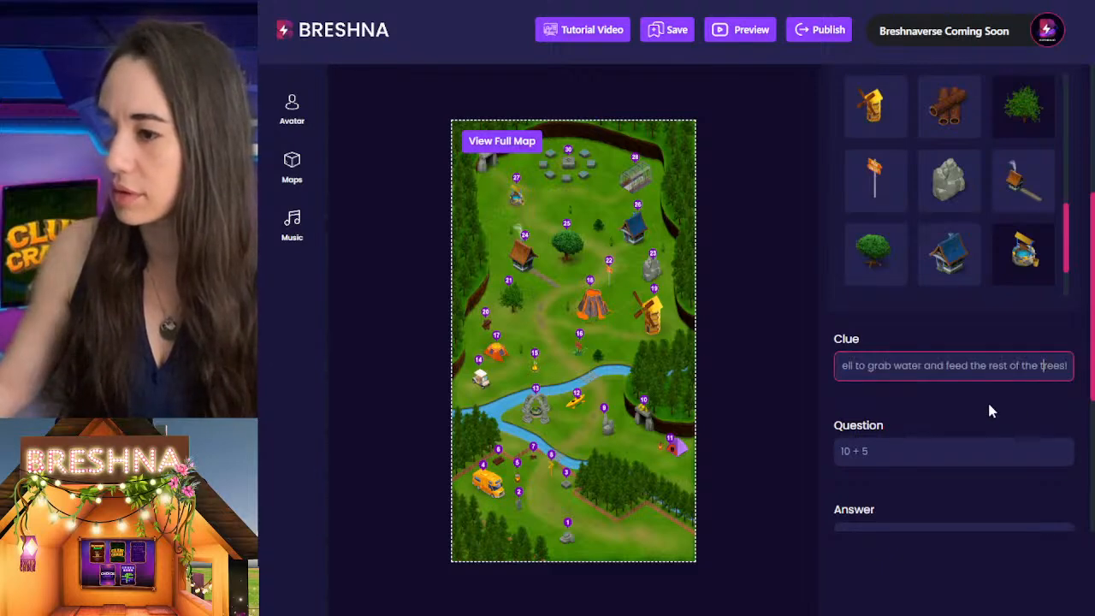
pyautogui.scroll(-3, 989, 410)
pyautogui.scroll(6, 976, 342)
pyautogui.click(933, 264)
pyautogui.click(922, 351)
pyautogui.scroll(-4, 909, 343)
pyautogui.scroll(-3, 910, 410)
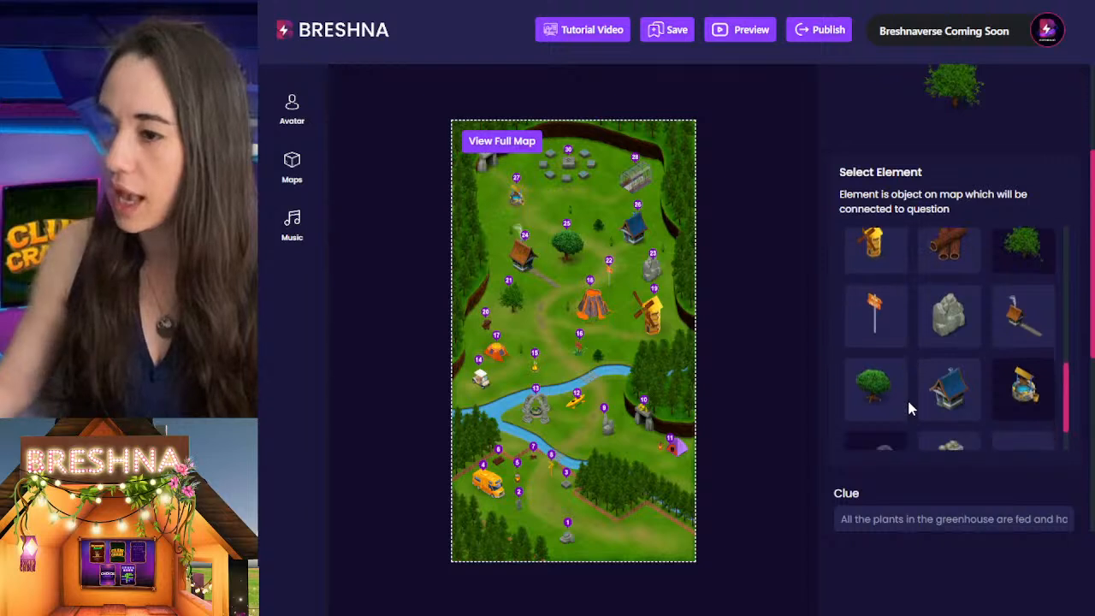
# Replace Question 3's clue with "You've gathered up water and are ready to nourish some trees! Head to the tree closest to the orange tent"
pyautogui.tripleClick(901, 516)
pyautogui.scroll(-3, 901, 514)
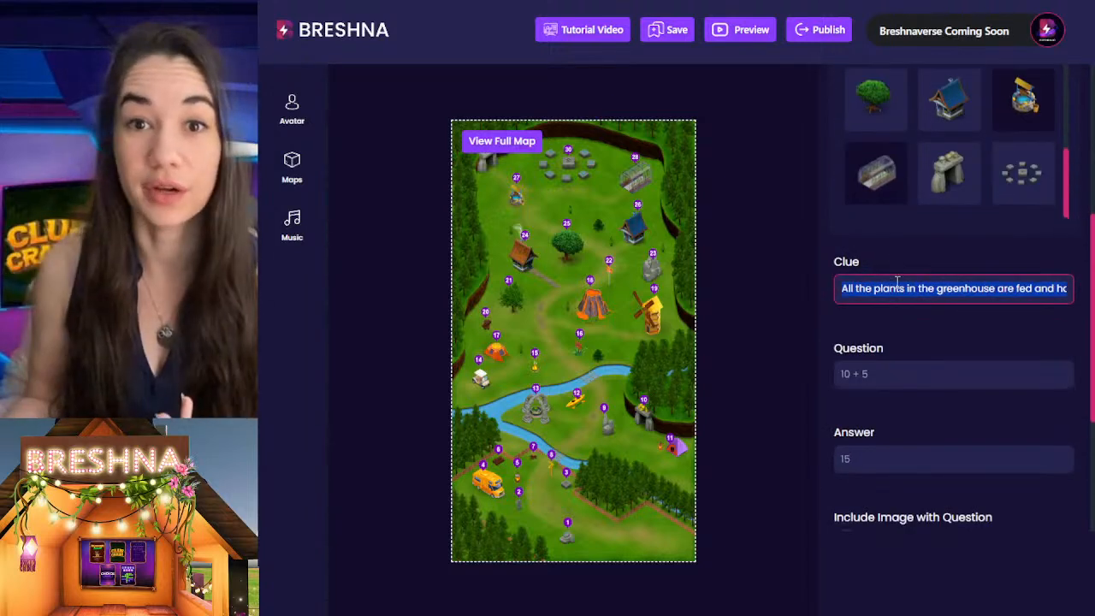
pyautogui.write('You')
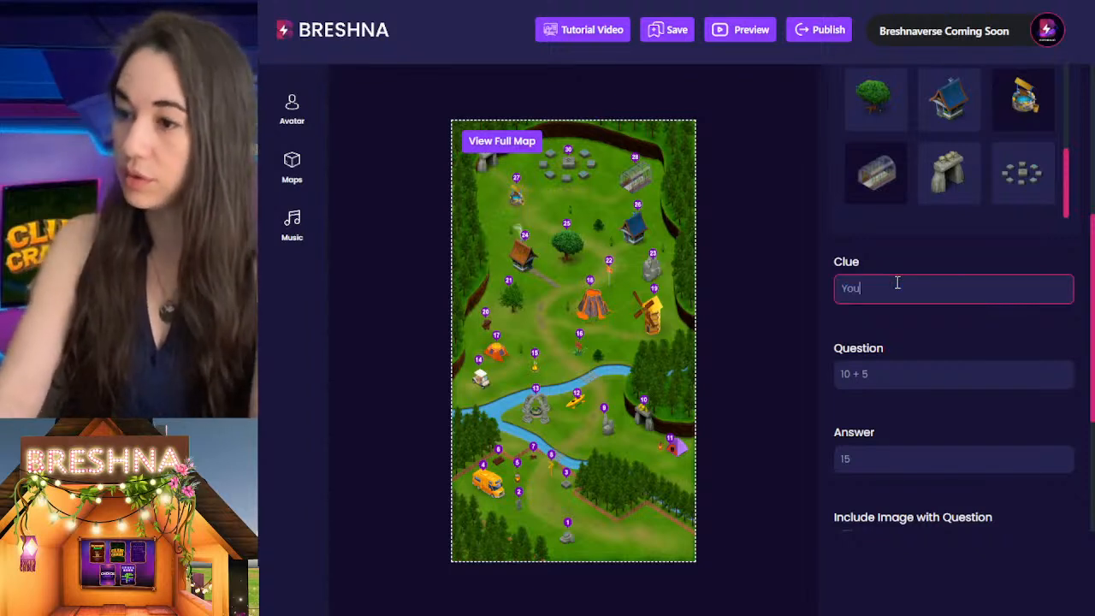
pyautogui.write("'ve gothered u")
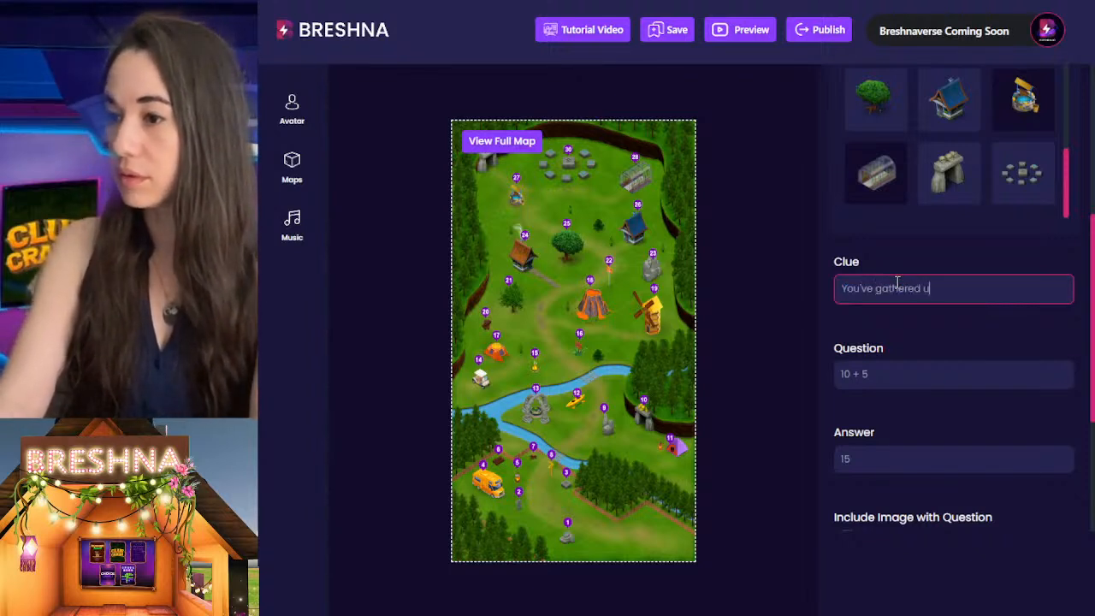
pyautogui.write('p water and ')
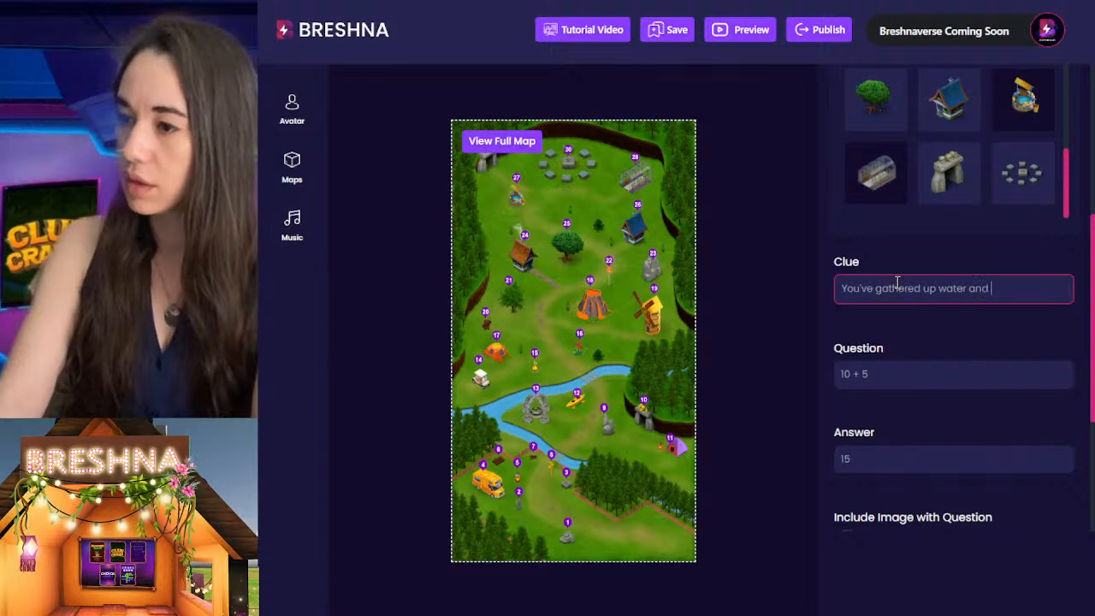
pyautogui.write('are r')
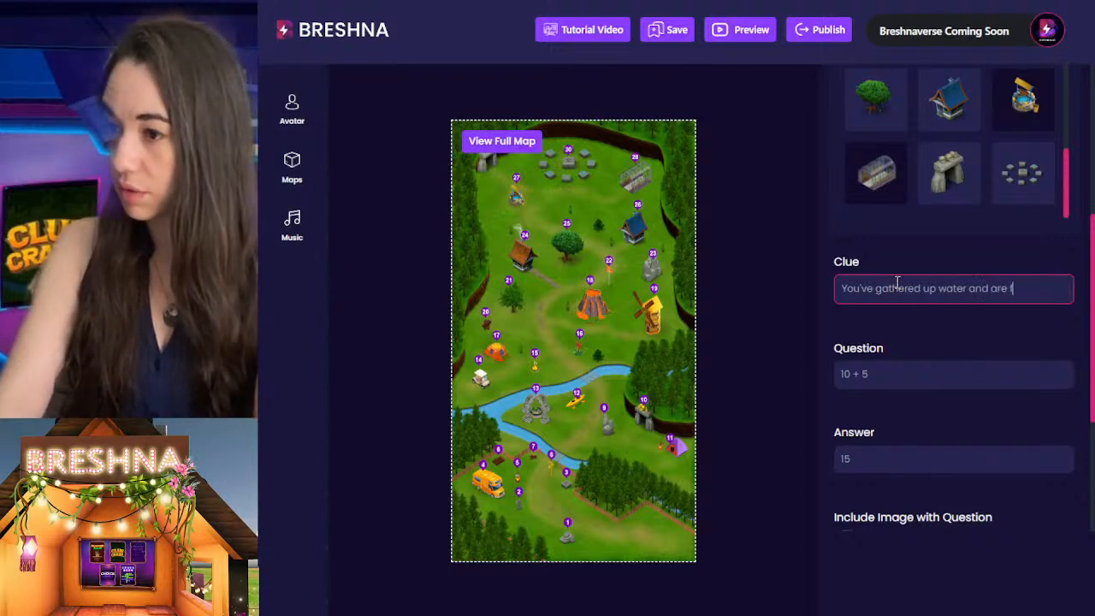
pyautogui.write('eady to nourish soe')
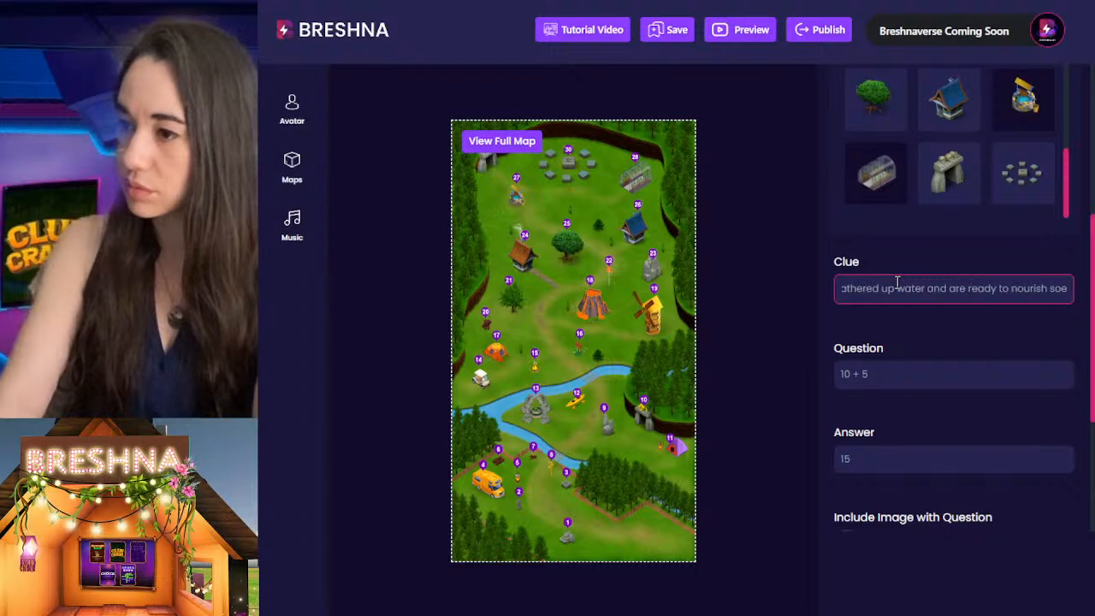
pyautogui.press('BackSpace')
pyautogui.write('me tree')
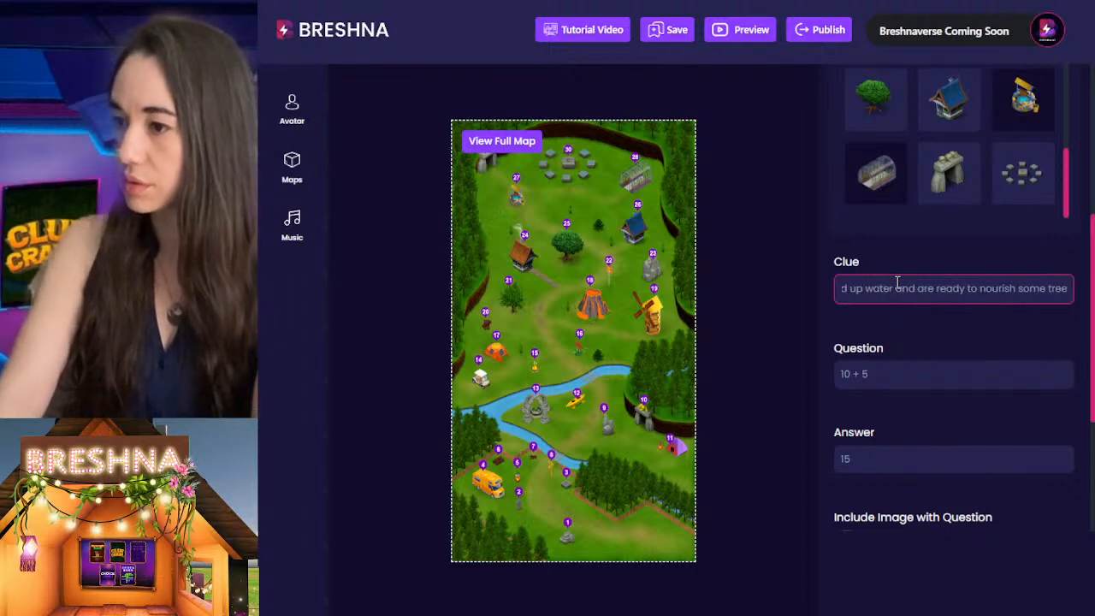
pyautogui.write('s! Head to t')
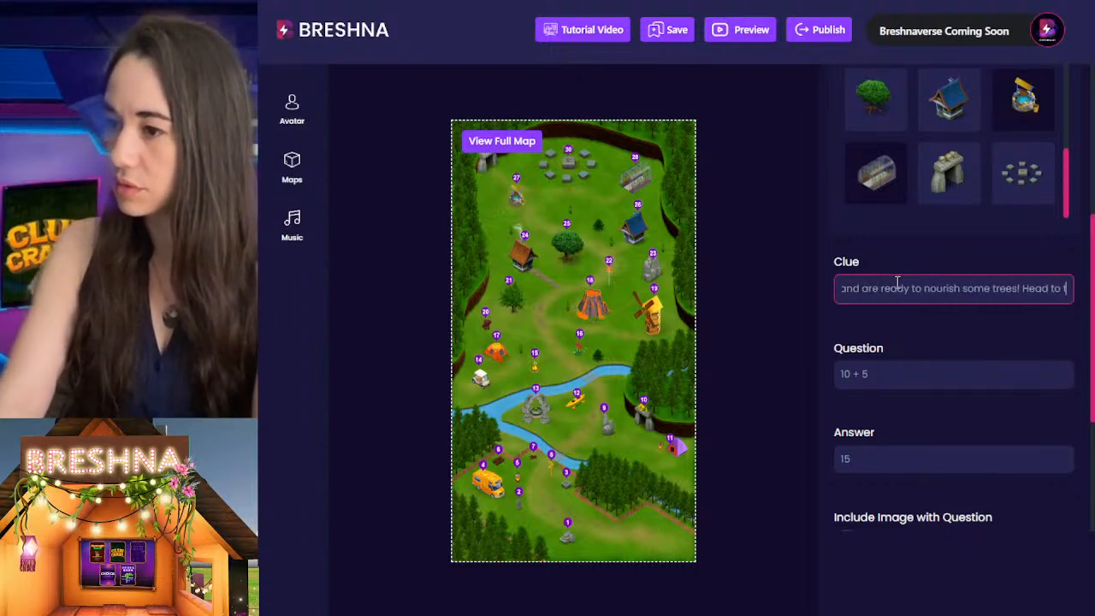
pyautogui.write('he tree d')
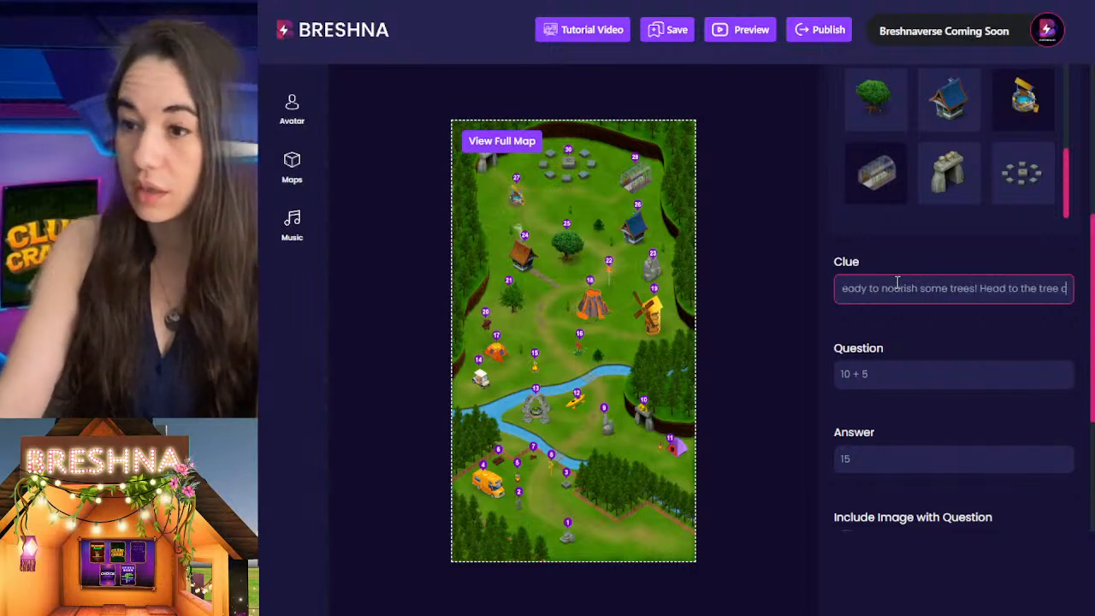
pyautogui.press('BackSpace')
pyautogui.write('closest to the')
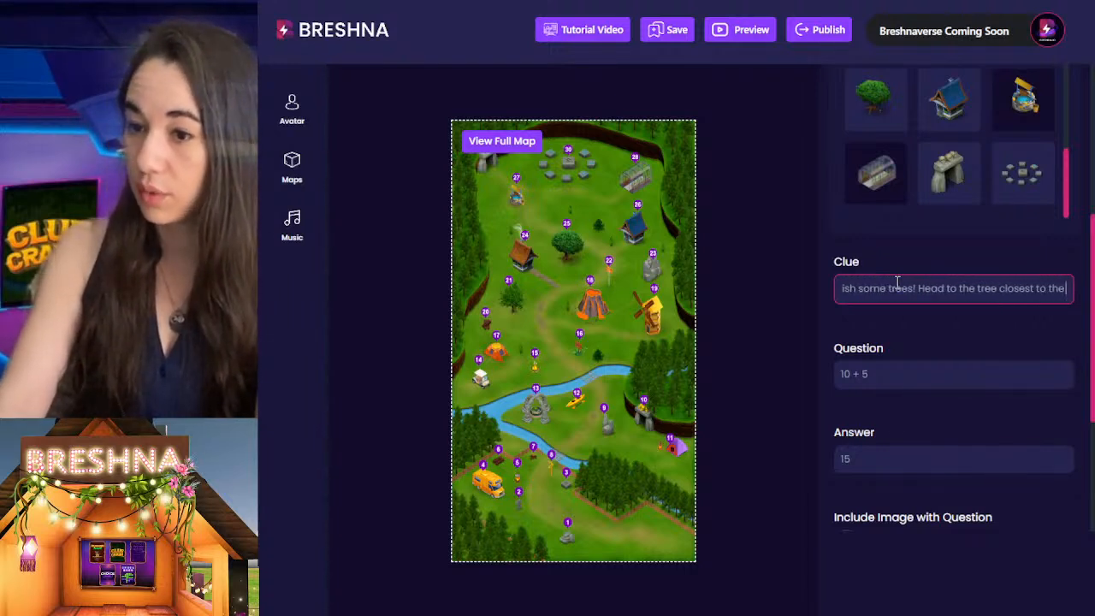
pyautogui.write(' orange')
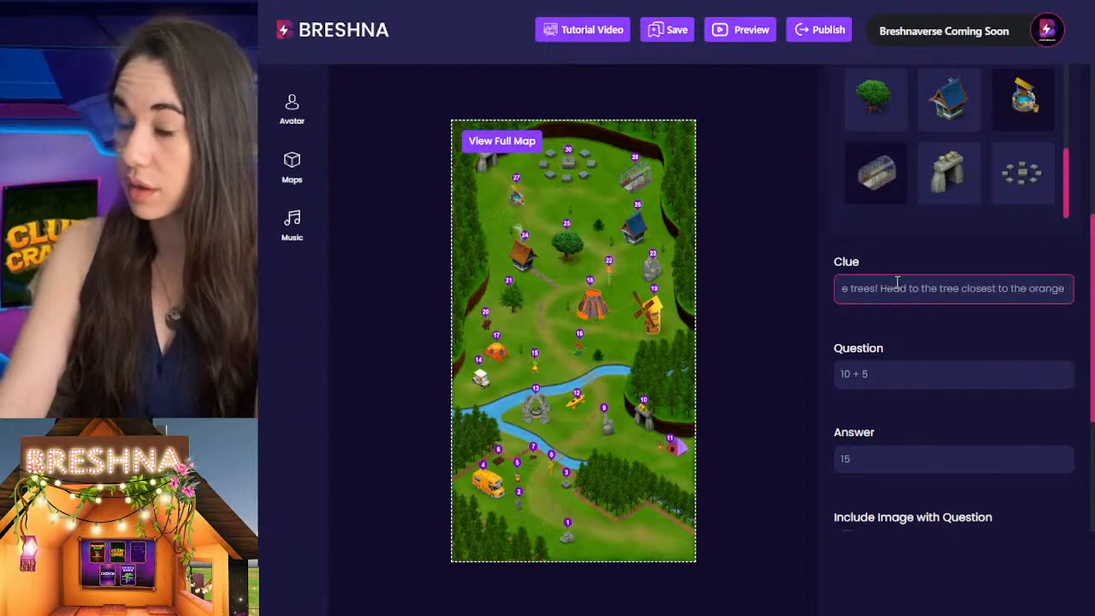
pyautogui.write(' tent')
# Set Question 3's question to "8 + 3" and its answer to 11
pyautogui.press('Tab')
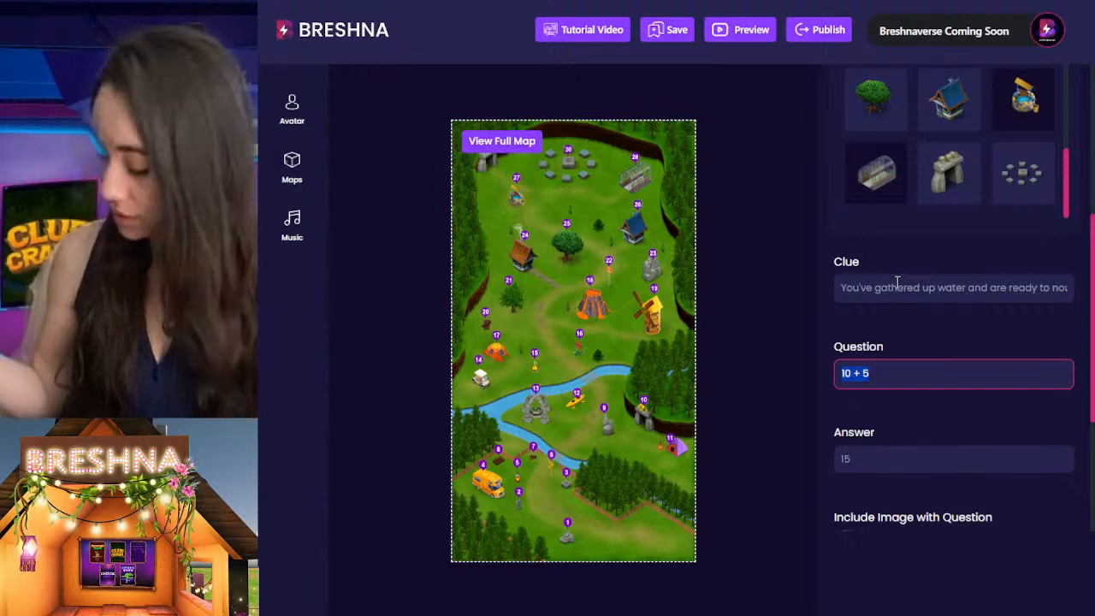
pyautogui.write('8')
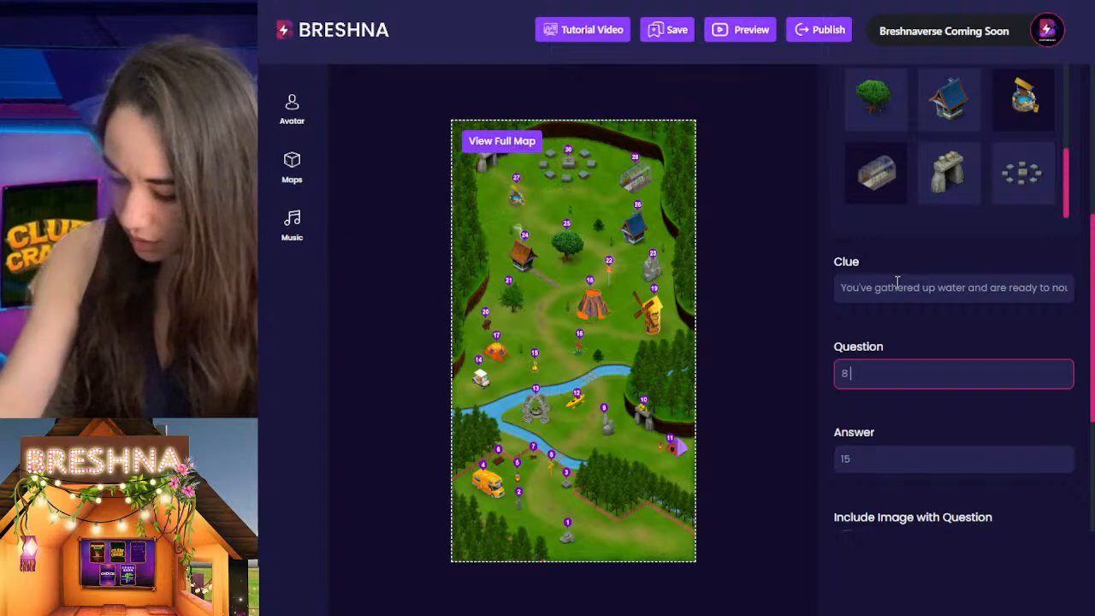
pyautogui.write(' + 3')
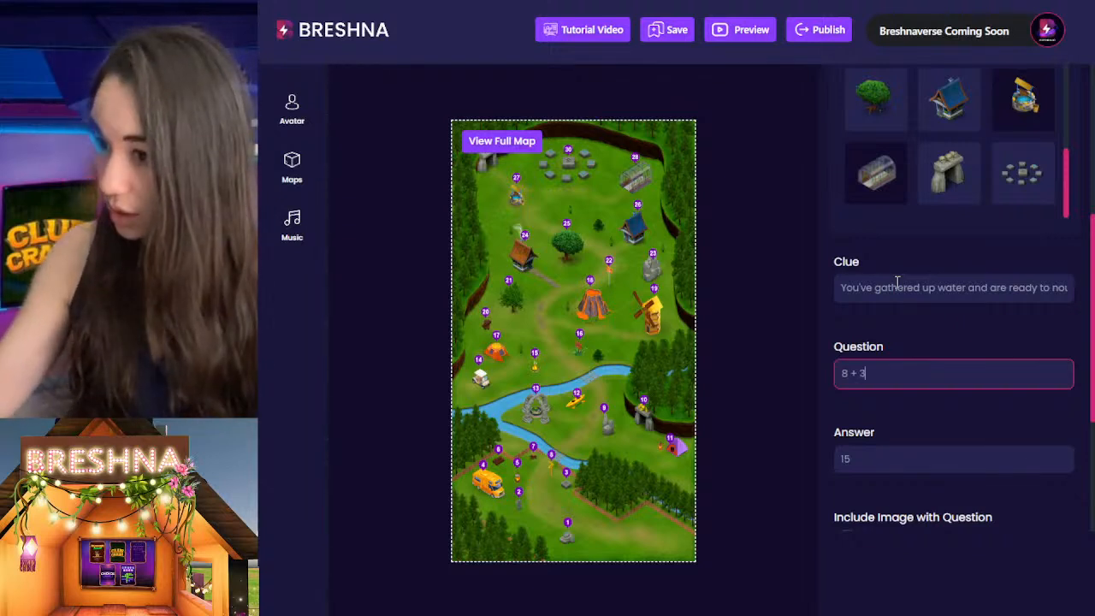
pyautogui.press('Tab')
pyautogui.write('11')
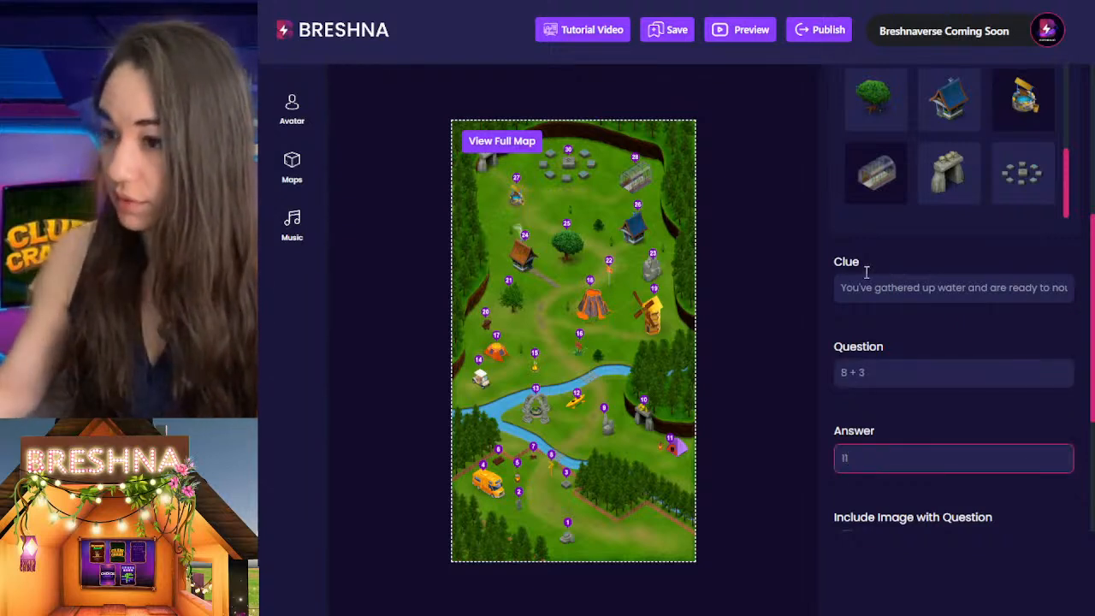
pyautogui.scroll(-5, 870, 313)
pyautogui.click(870, 470)
pyautogui.click(966, 108)
# Add a fourth question to the game after Question 3
pyautogui.scroll(3, 940, 218)
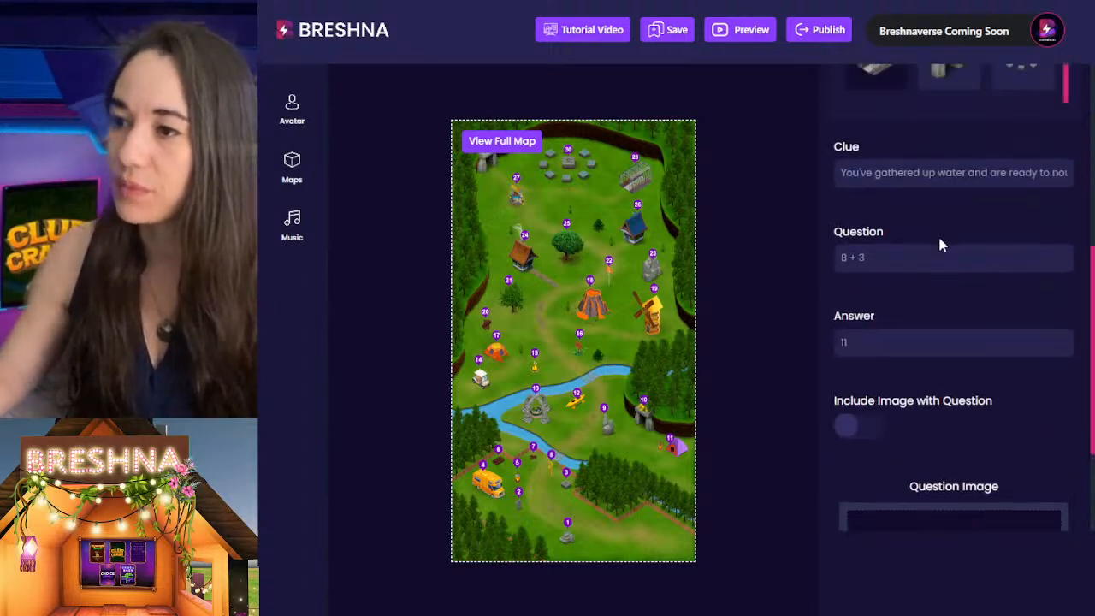
pyautogui.scroll(1, 940, 218)
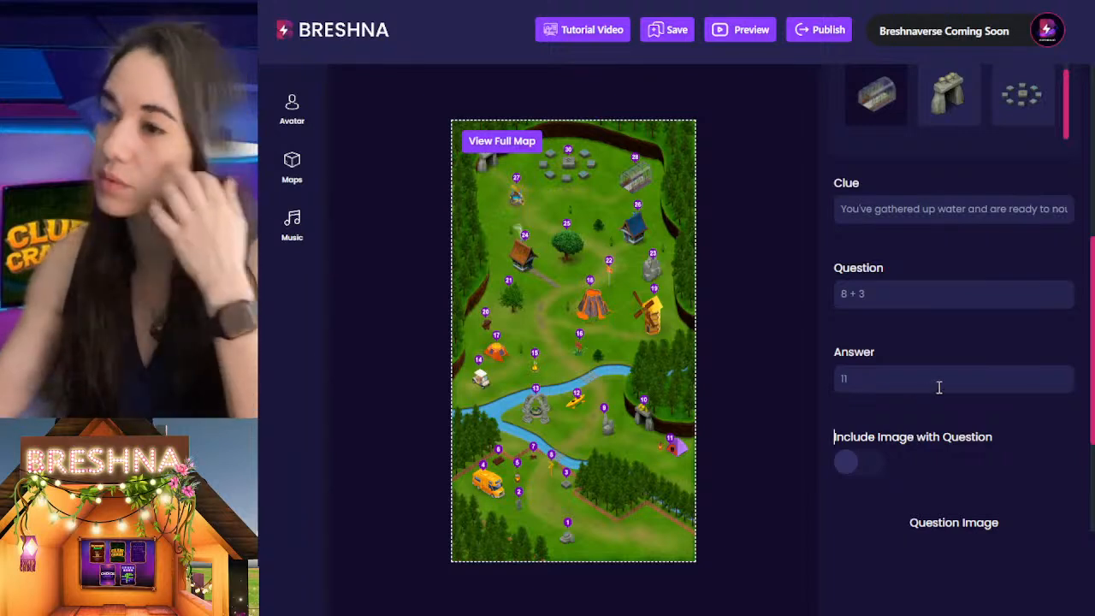
pyautogui.scroll(2, 924, 333)
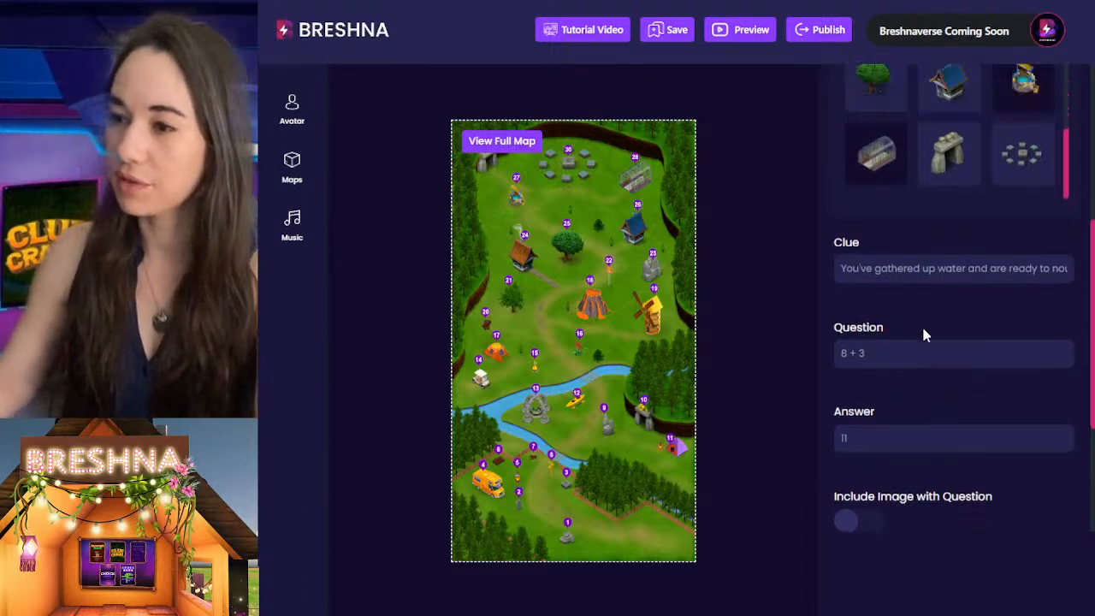
pyautogui.scroll(4, 916, 404)
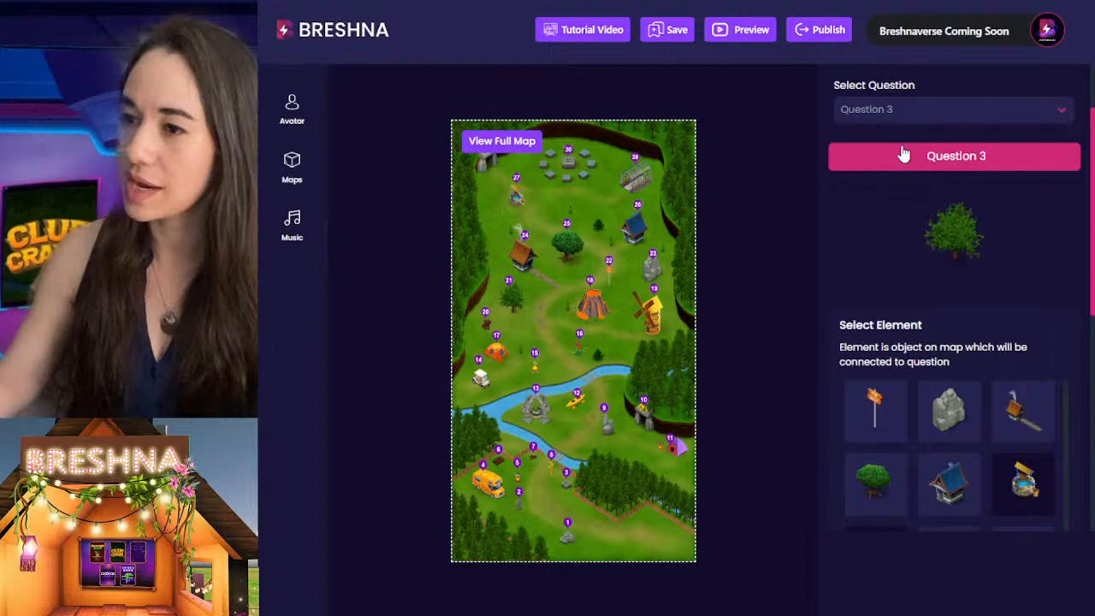
pyautogui.click(896, 112)
pyautogui.scroll(2, 907, 146)
pyautogui.click(922, 206)
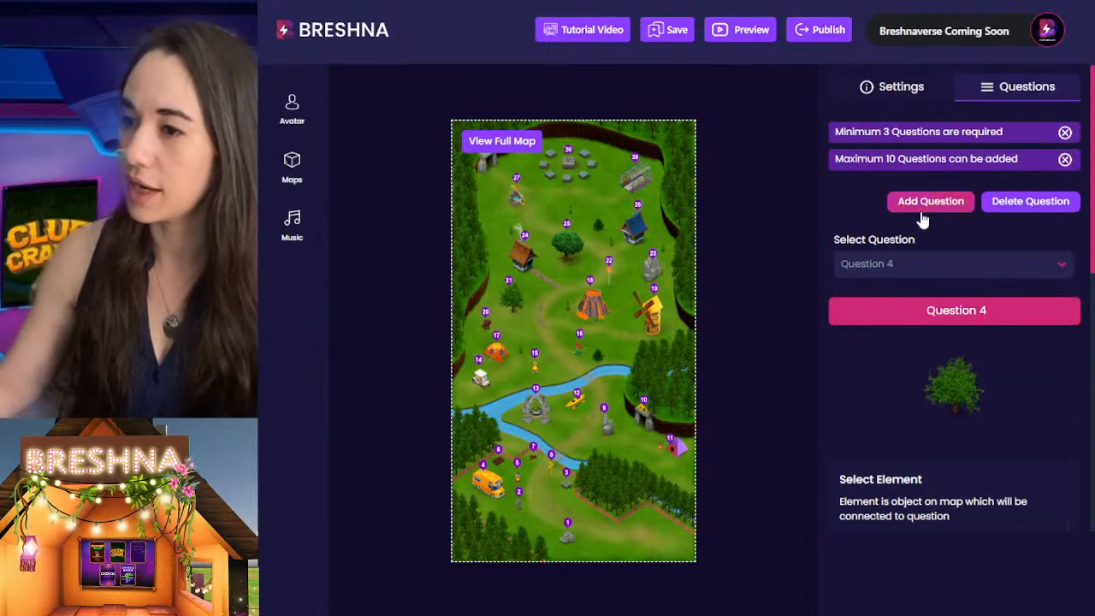
# Replace Question 4's clue with "All the plants have been watered. Great job!"
pyautogui.scroll(-1, 836, 224)
pyautogui.scroll(-2, 864, 235)
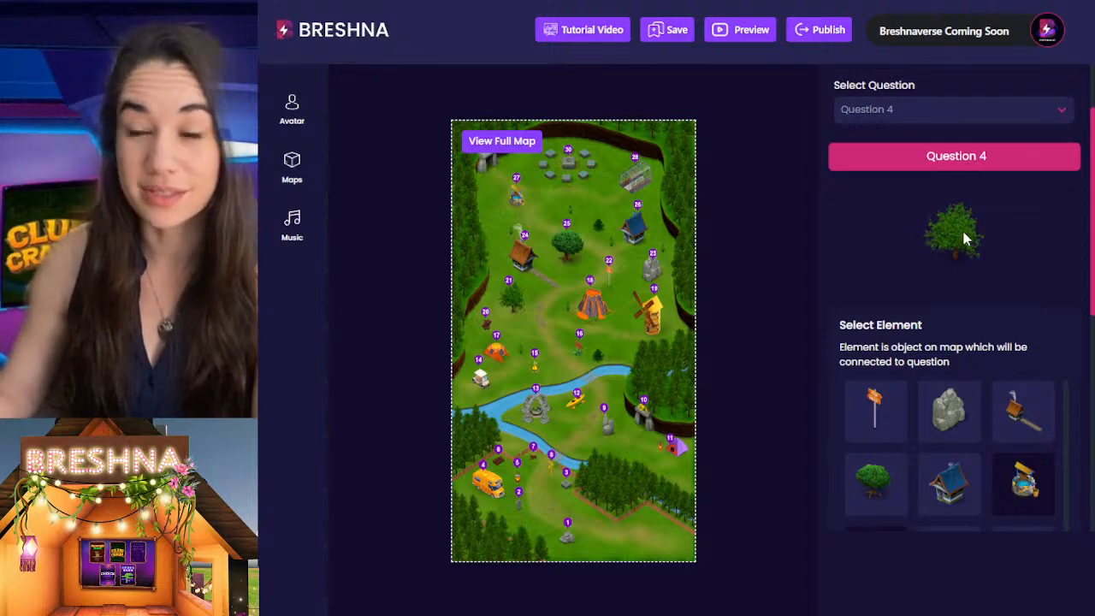
pyautogui.scroll(-5, 868, 196)
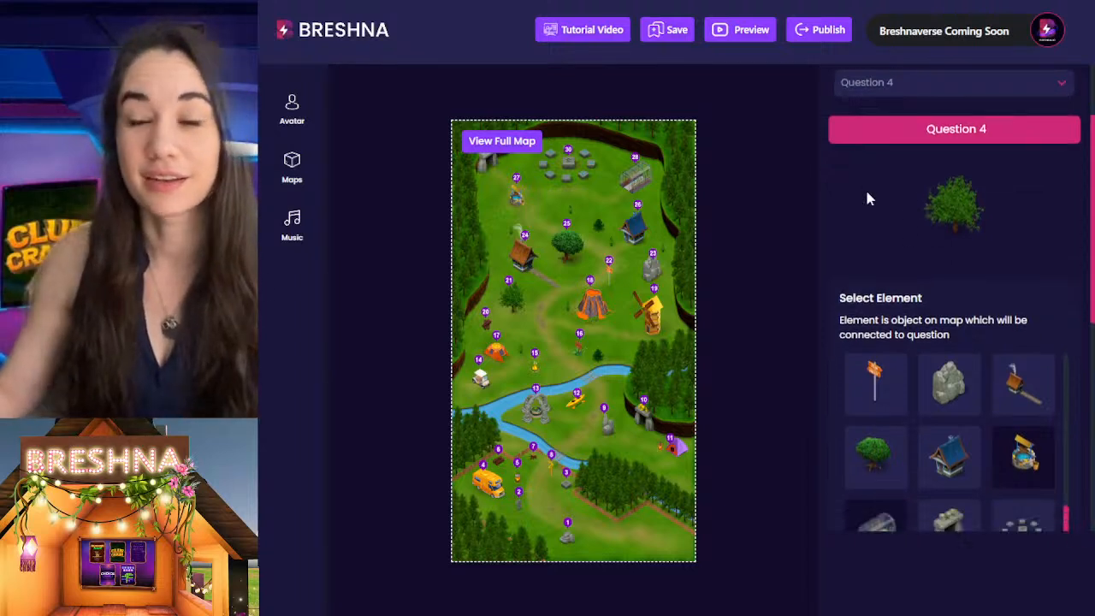
pyautogui.click(890, 367)
pyautogui.hotkey('ctrl', 'a')
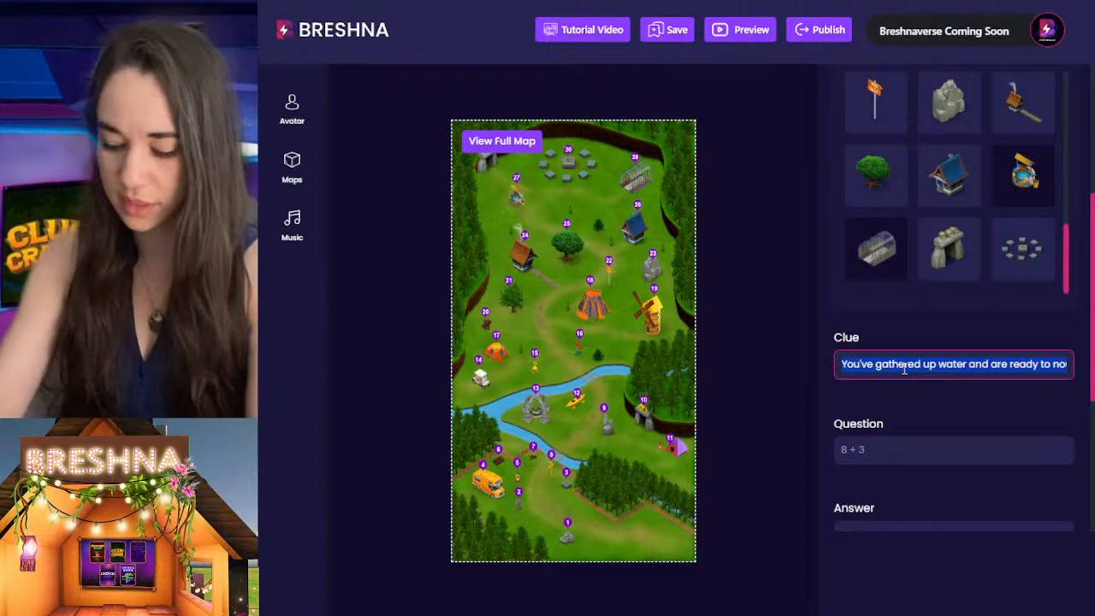
pyautogui.write('All the plants')
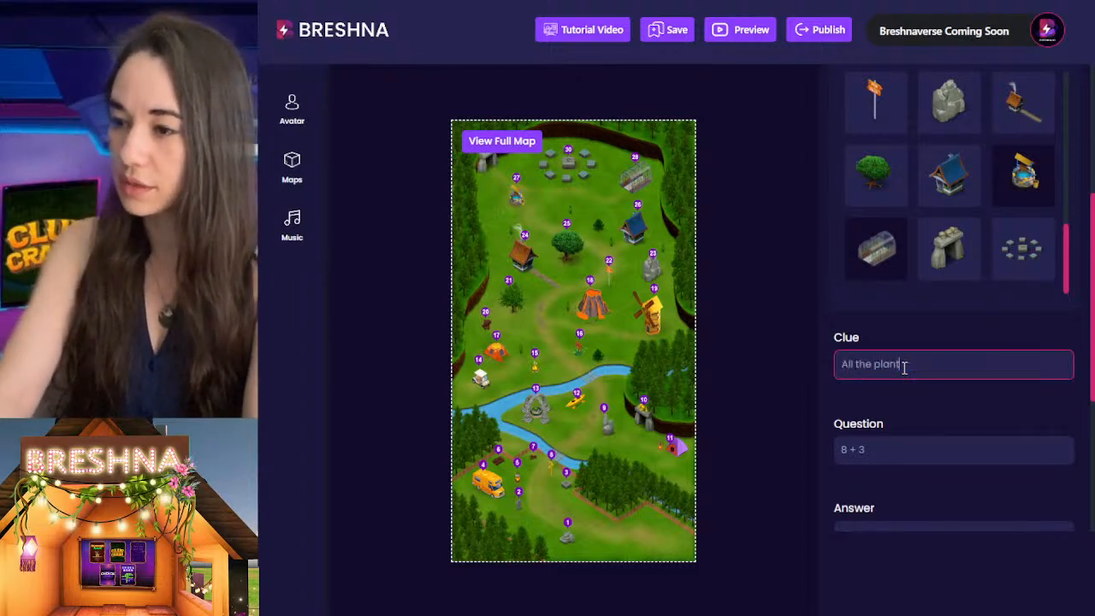
pyautogui.write(' have bee')
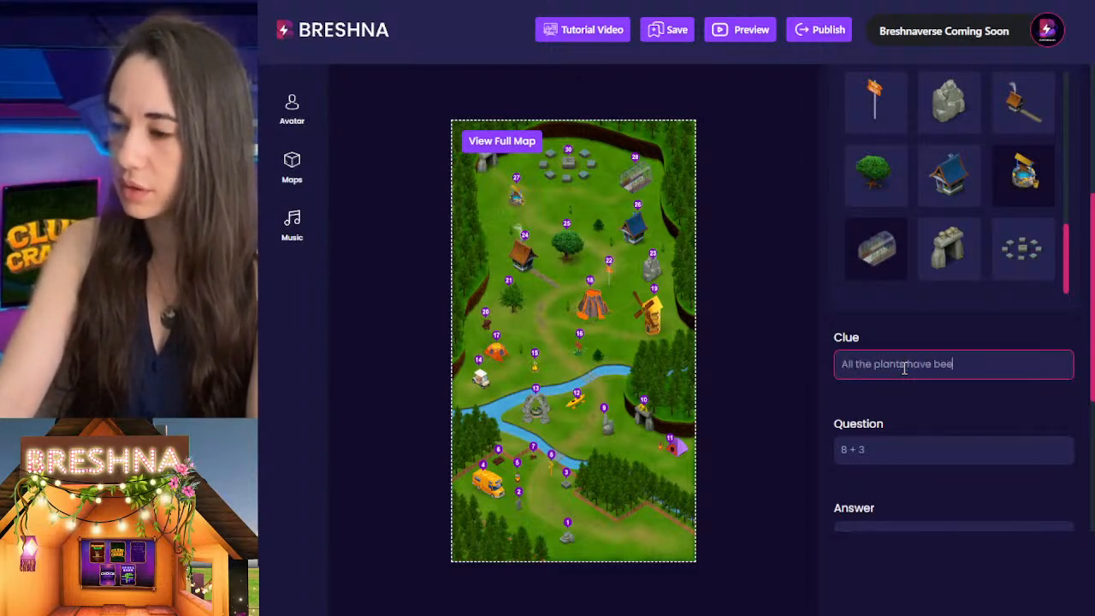
pyautogui.write('n woatered. Great ')
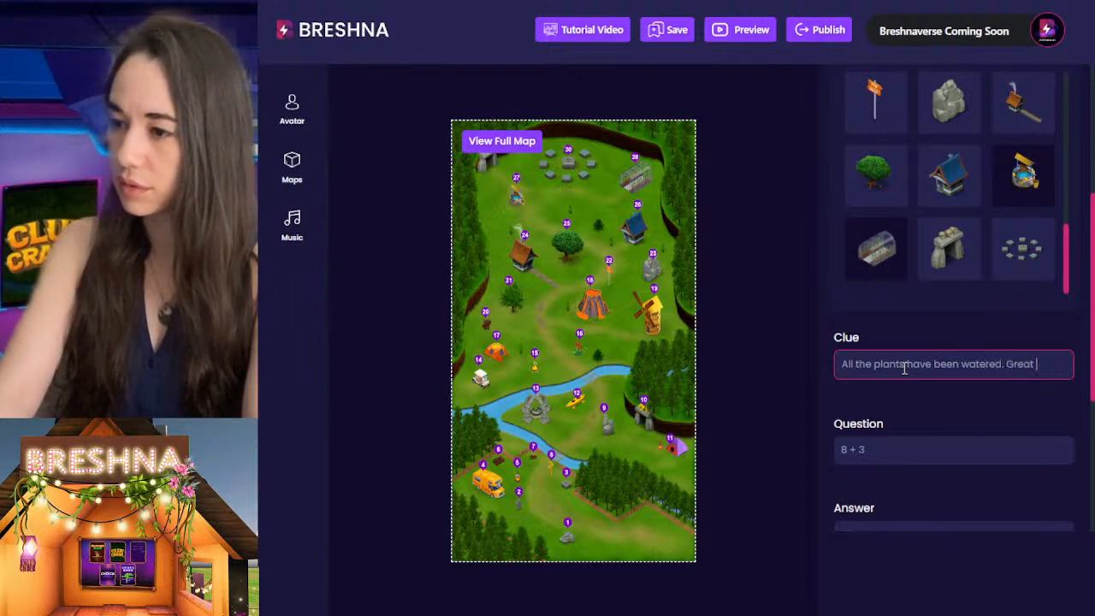
pyautogui.write('job!')
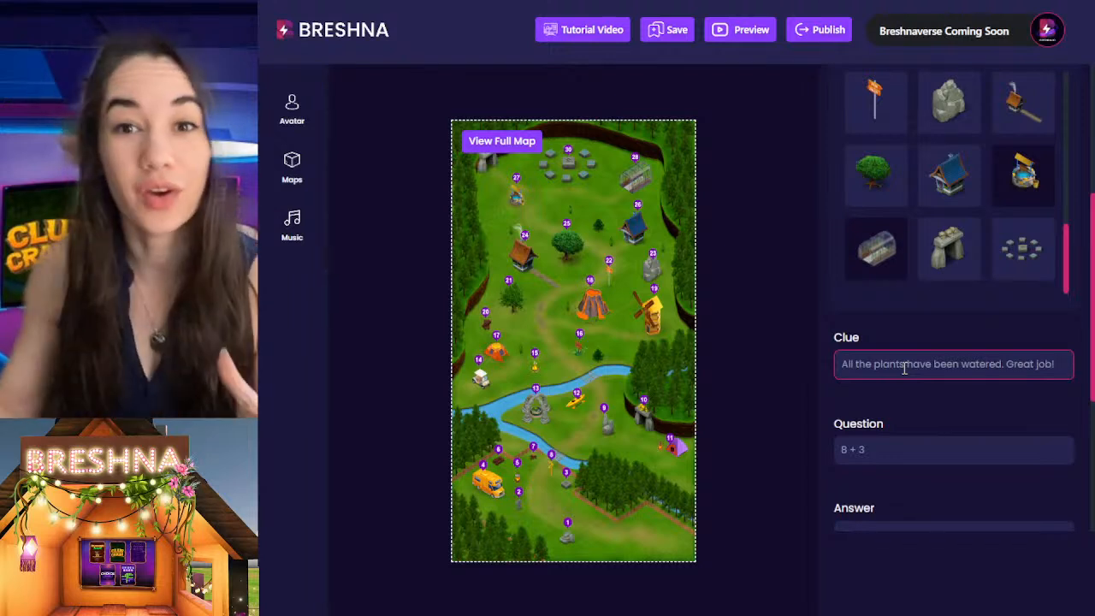
# Extend Question 4's clue with "We hear a complaint that someone doesn't have fire wood! Head to the blue house to give them"
pyautogui.click(596, 267)
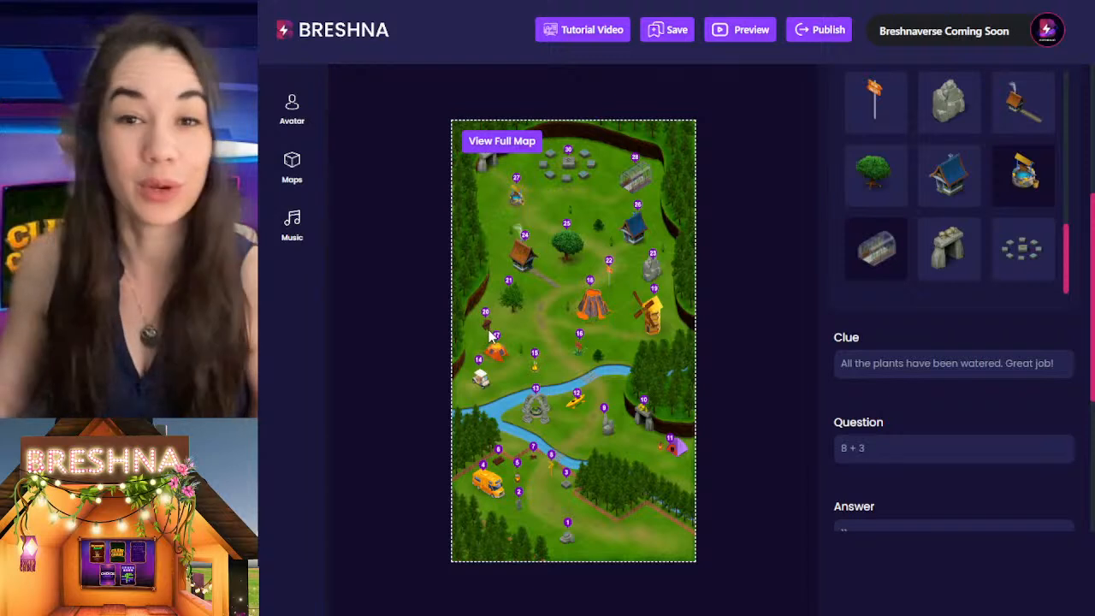
pyautogui.click(1052, 365)
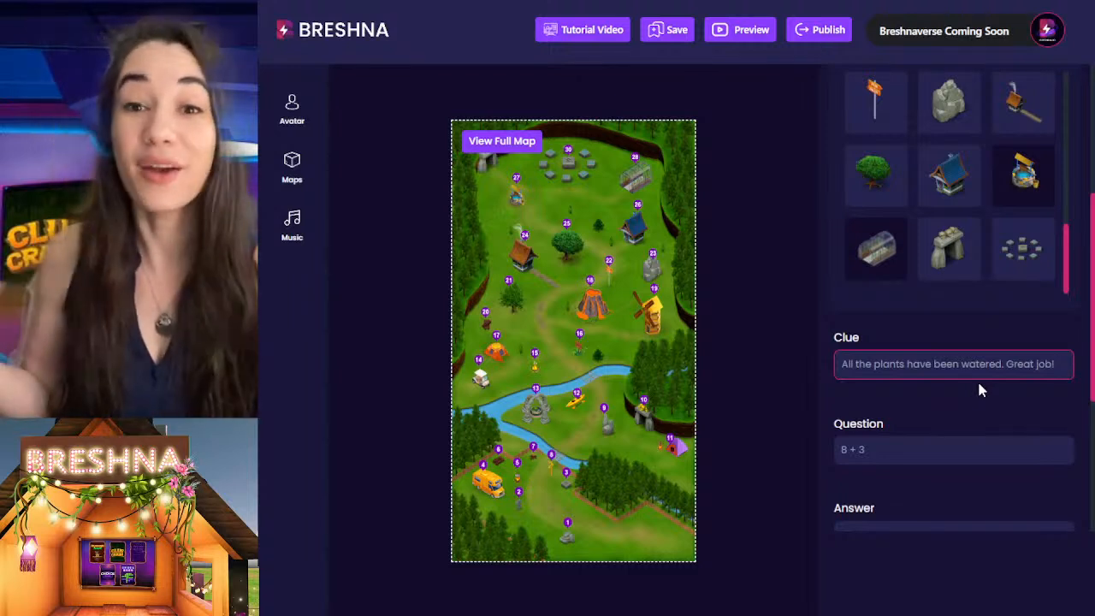
pyautogui.write('No')
pyautogui.press('BackSpace')
pyautogui.press('BackSpace')
pyautogui.write('We hear a')
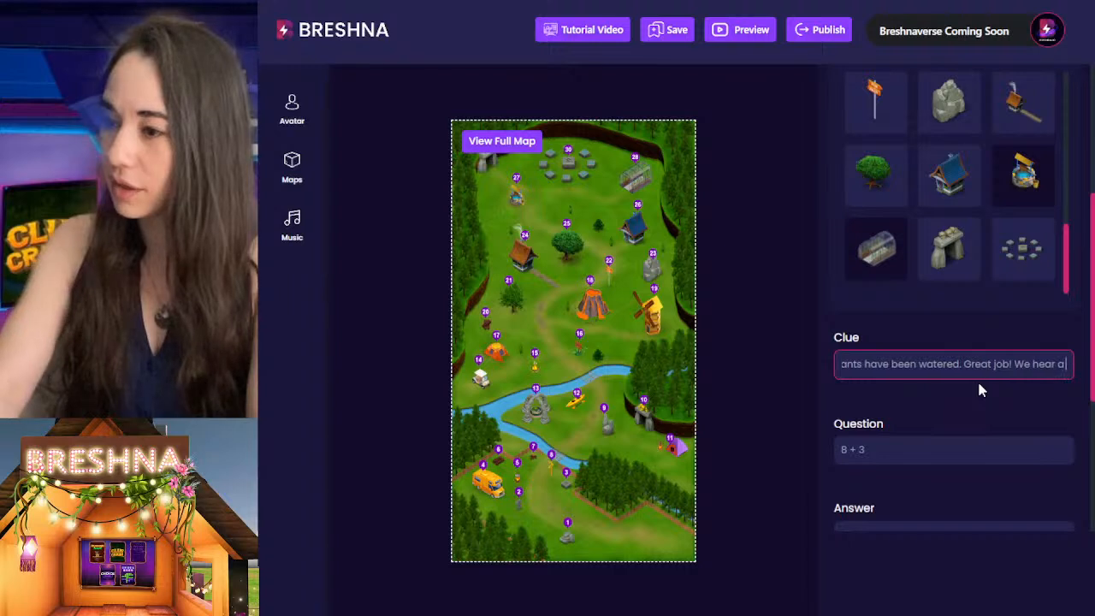
pyautogui.write(' complaint')
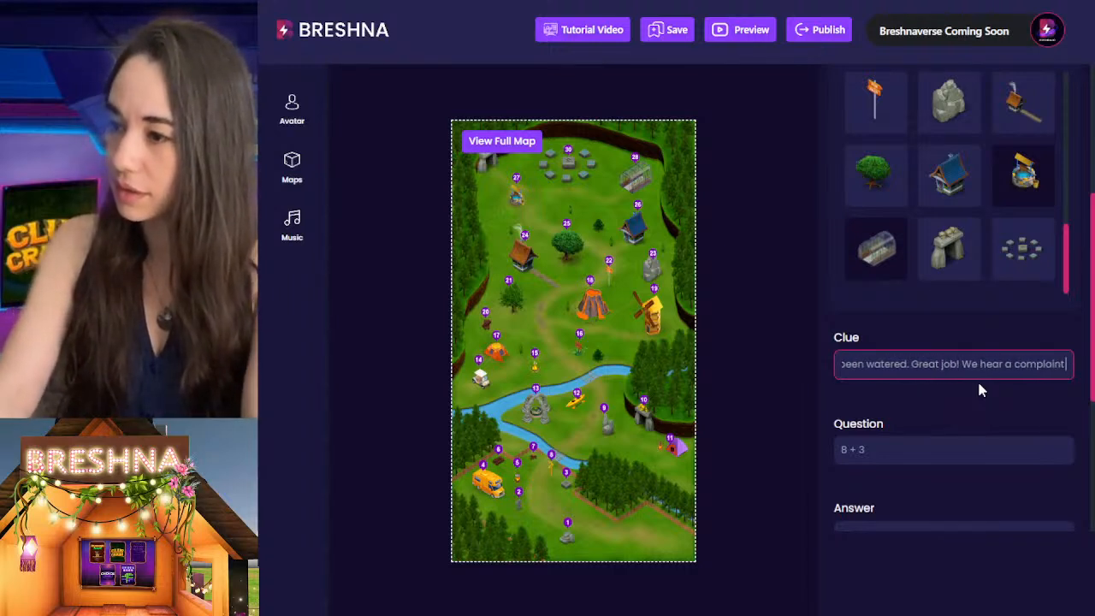
pyautogui.write(" that someone doesn't have fire wood!")
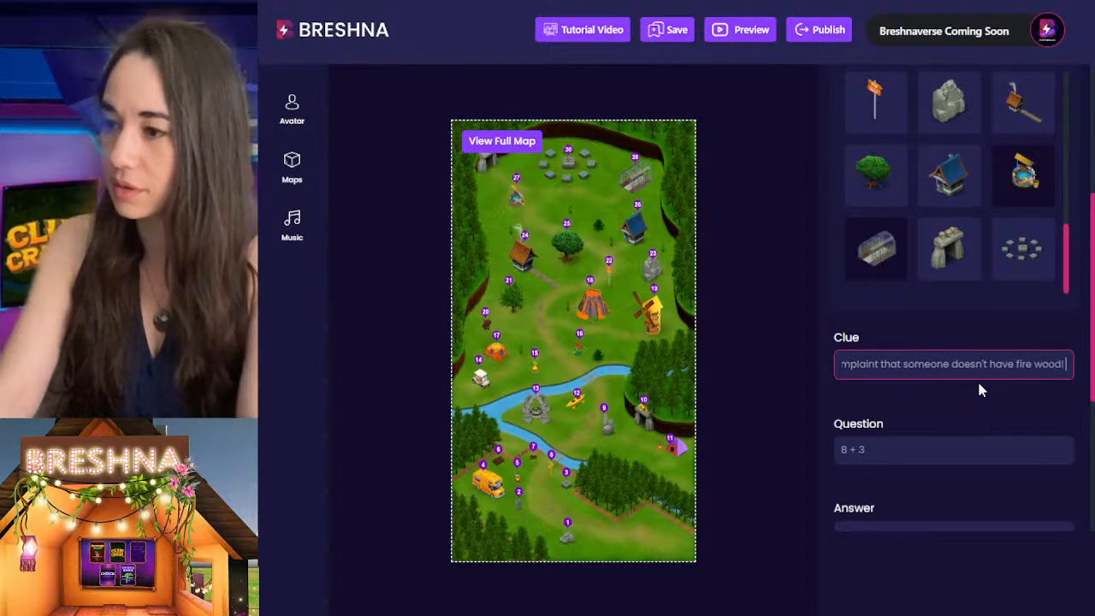
pyautogui.write(' Head to the blue house to give them')
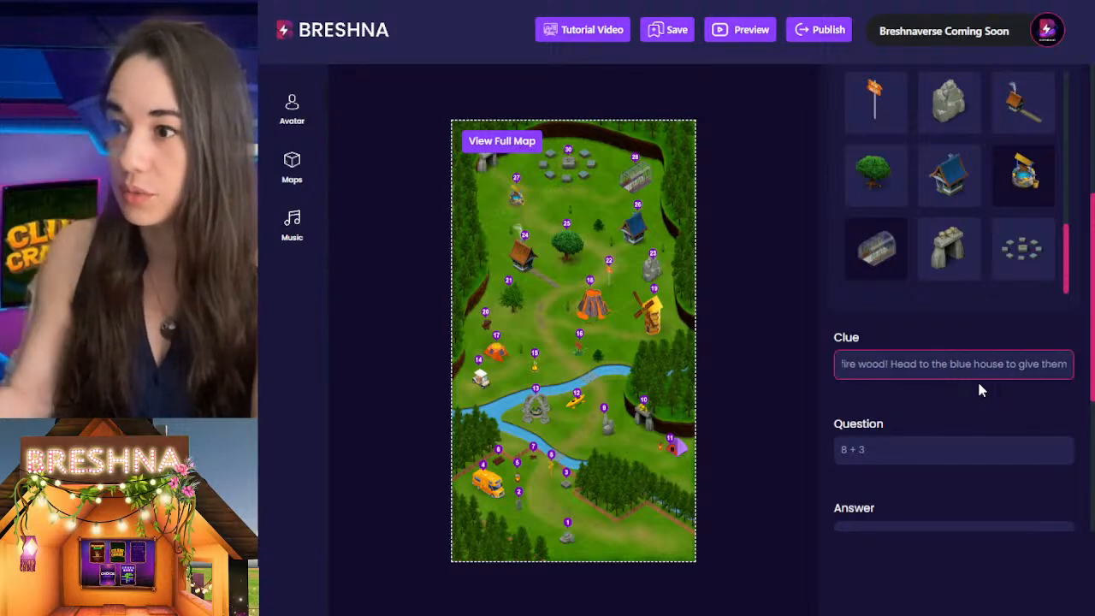
# Replace the blue house sentence at the end of Question 4's clue with "Grab the wood next to you!"
pyautogui.scroll(-3, 981, 390)
pyautogui.scroll(6, 981, 390)
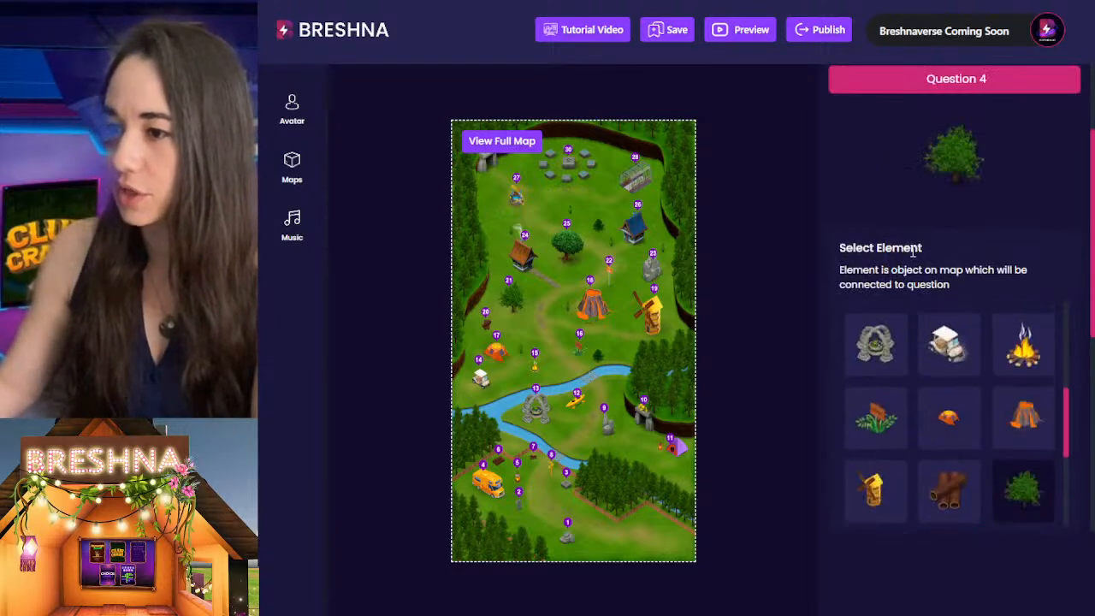
pyautogui.scroll(3, 914, 261)
pyautogui.scroll(-7, 898, 240)
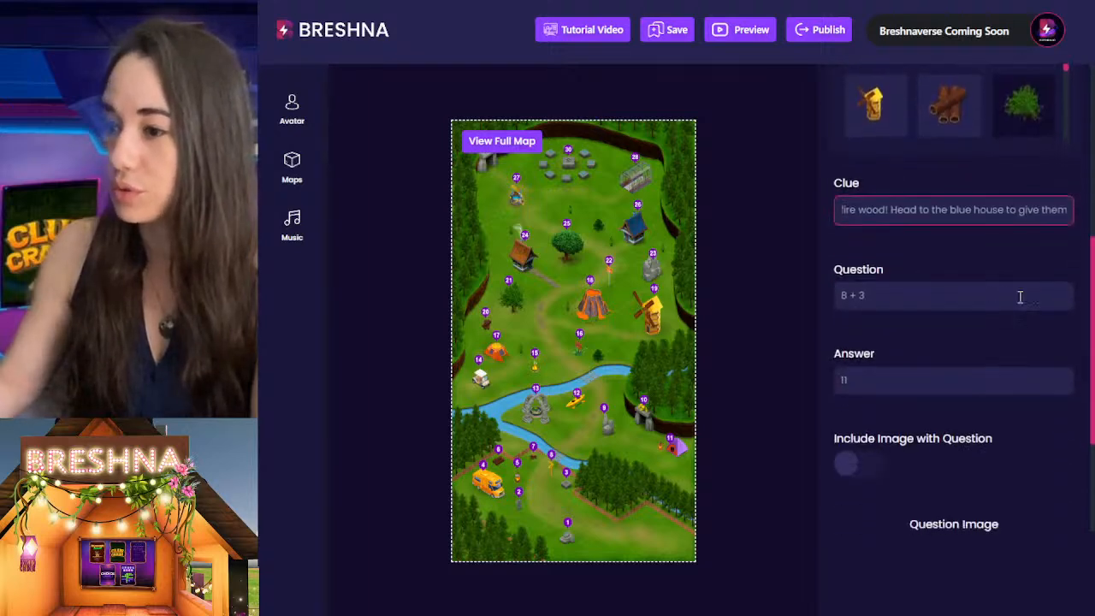
pyautogui.click(950, 210)
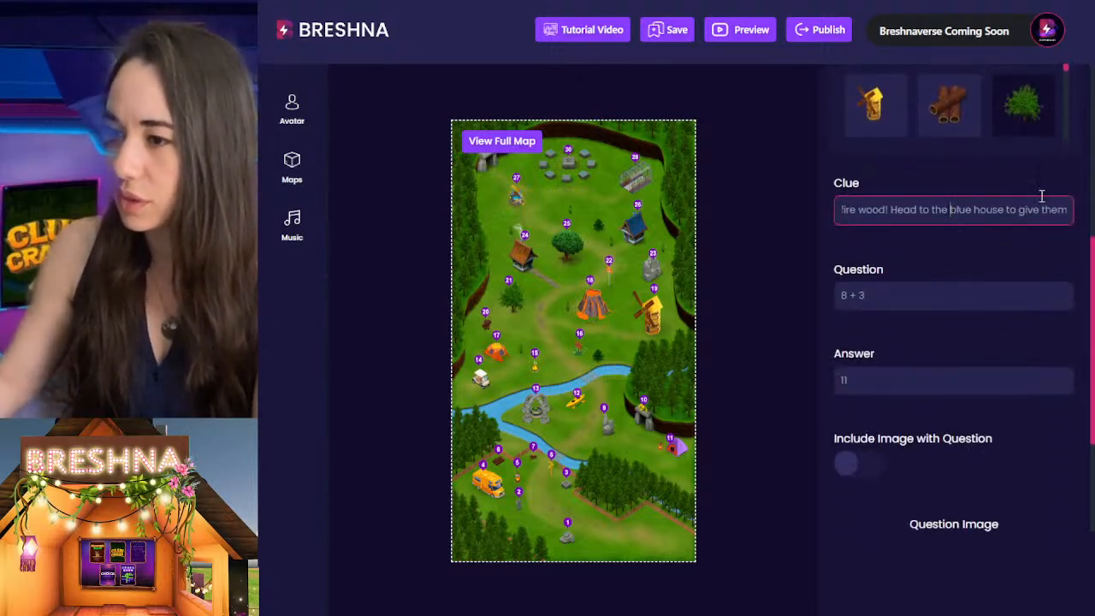
pyautogui.press('Left')
pyautogui.press('Left')
pyautogui.press('Left')
pyautogui.press('Left')
pyautogui.press('Left')
pyautogui.press('Left')
pyautogui.press('Left')
pyautogui.press('Left')
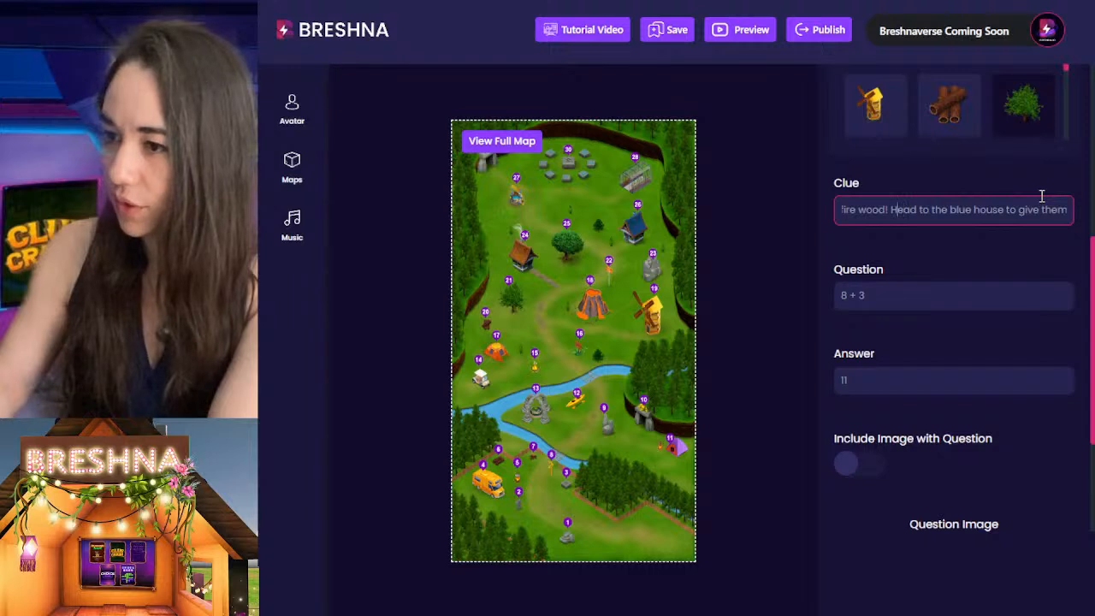
pyautogui.hotkey('shift', 'End')
pyautogui.write('Grab the')
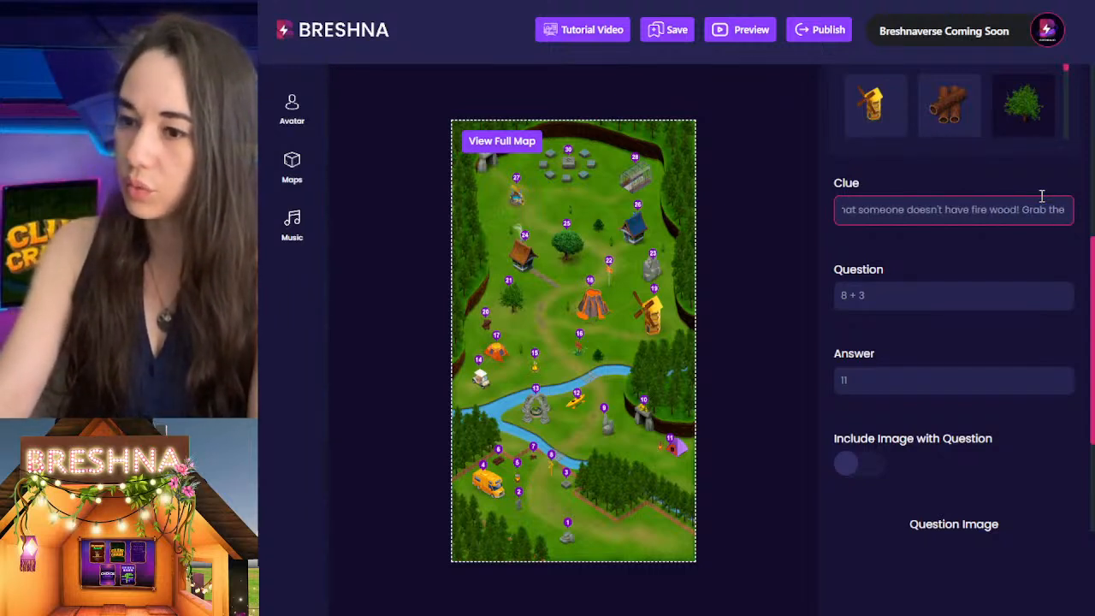
pyautogui.write(' wood next to you and')
pyautogui.press('BackSpace')
pyautogui.press('BackSpace')
pyautogui.press('BackSpace')
pyautogui.press('BackSpace')
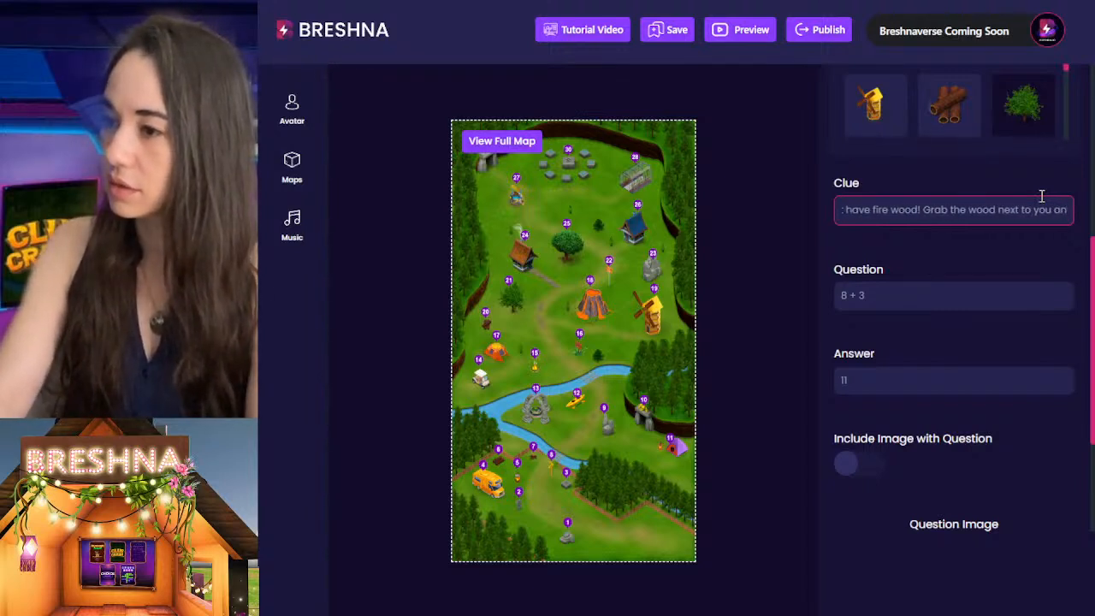
pyautogui.write('!')
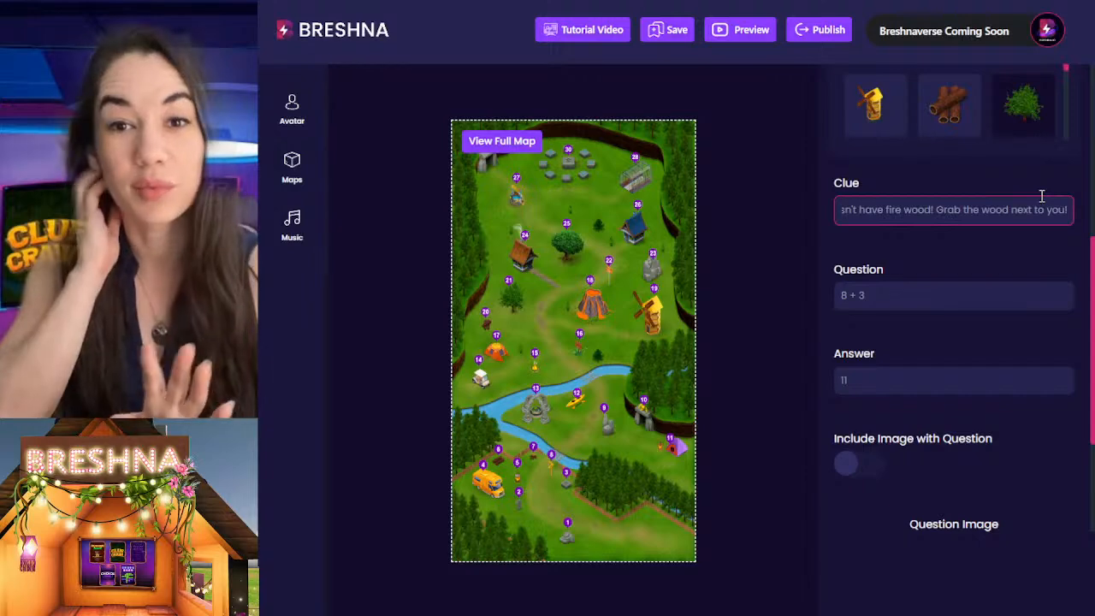
# Connect Question 4 to the stacked logs element beside the selected tree
pyautogui.scroll(2, 1026, 214)
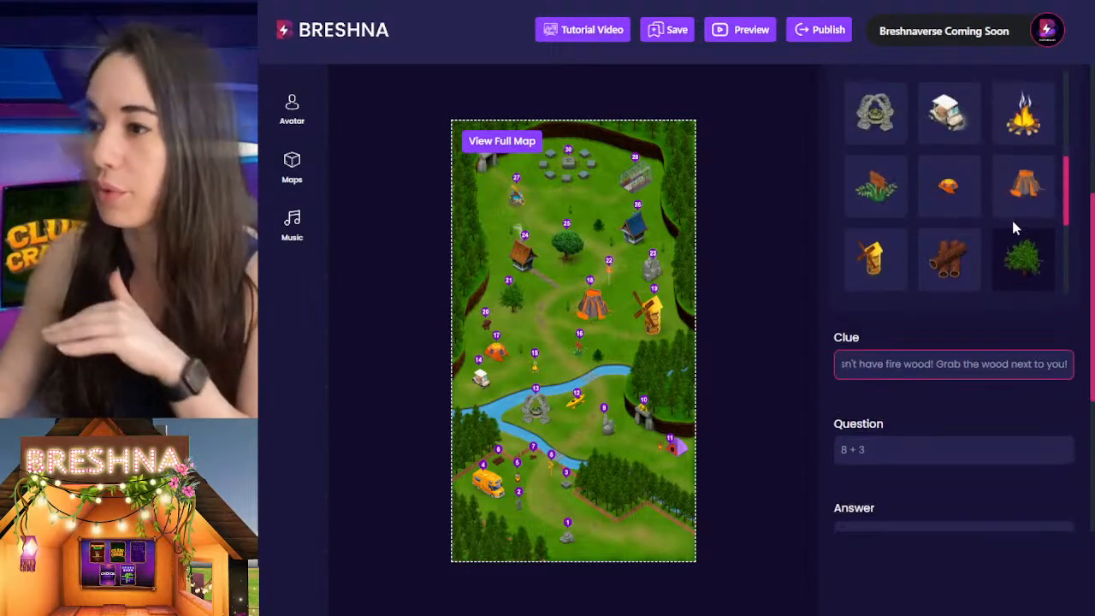
pyautogui.click(961, 276)
pyautogui.scroll(8, 1018, 275)
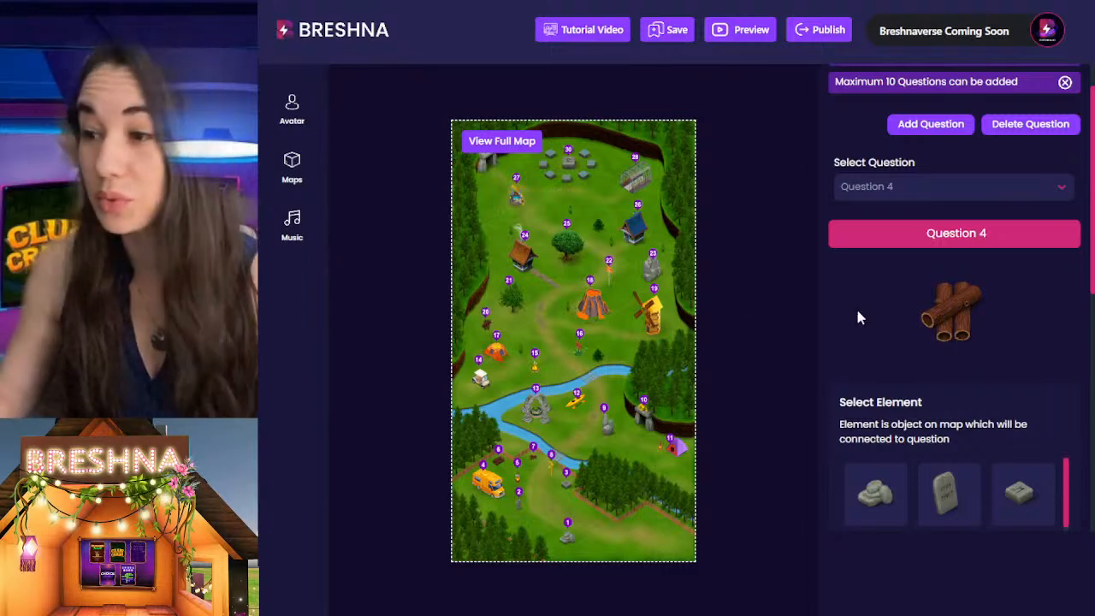
# Set Question 4's question to "6 + 8" and its answer to 14
pyautogui.scroll(-3, 857, 305)
pyautogui.scroll(-2, 855, 325)
pyautogui.moveTo(894, 300); pyautogui.dragTo(772, 273)
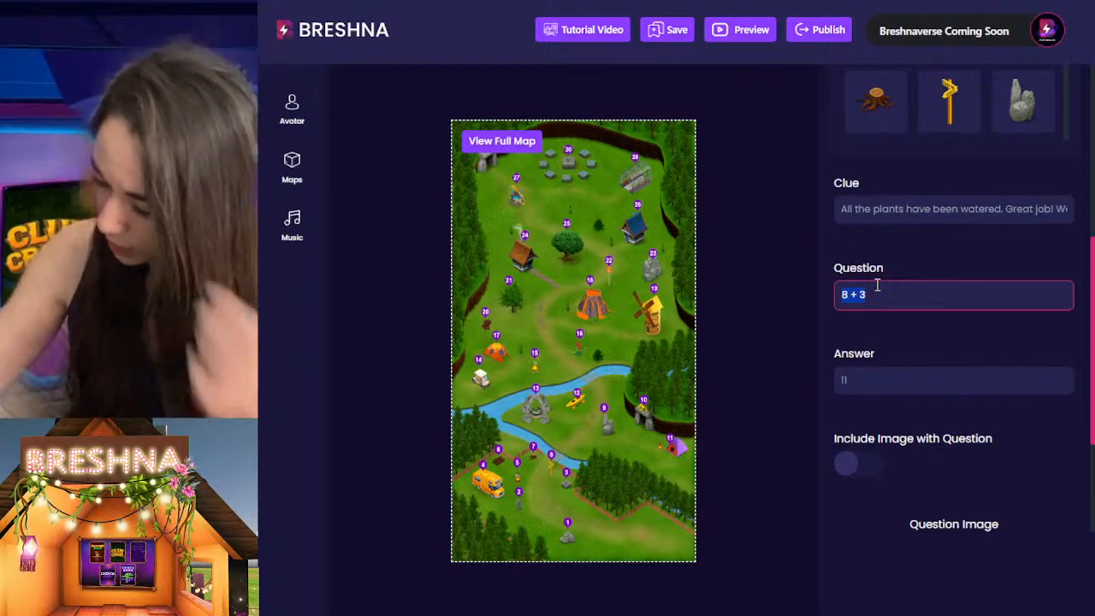
pyautogui.write('6')
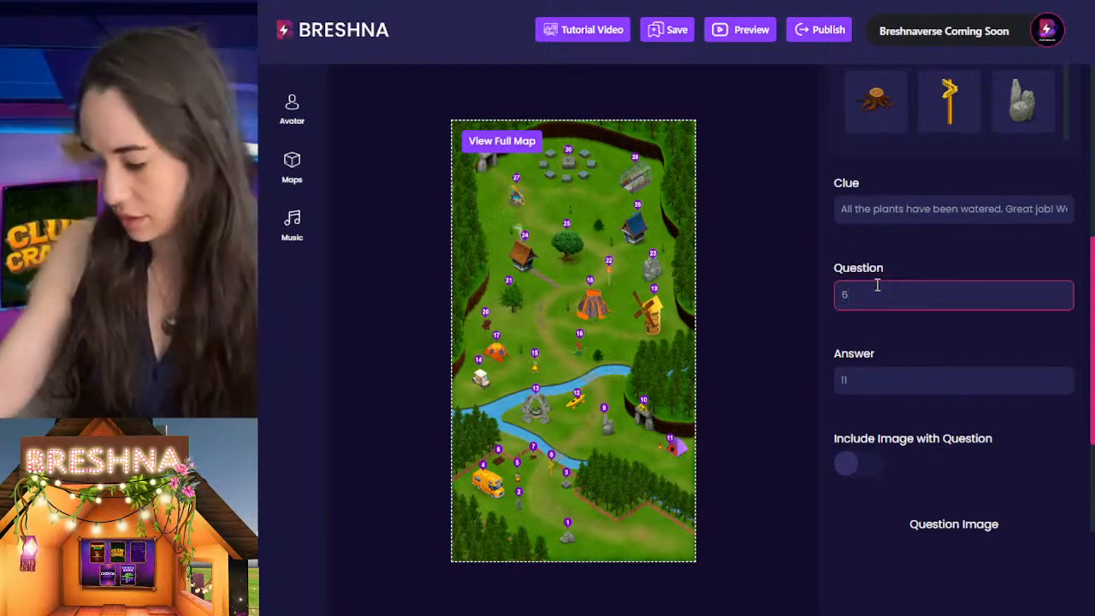
pyautogui.write(' + 9')
pyautogui.click(858, 386)
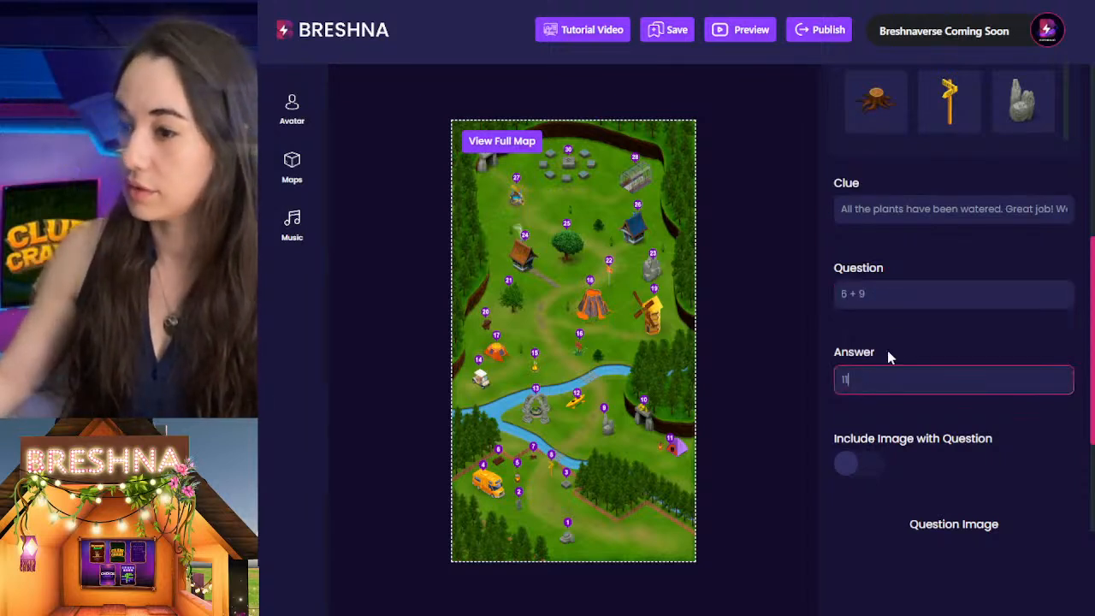
pyautogui.click(871, 298)
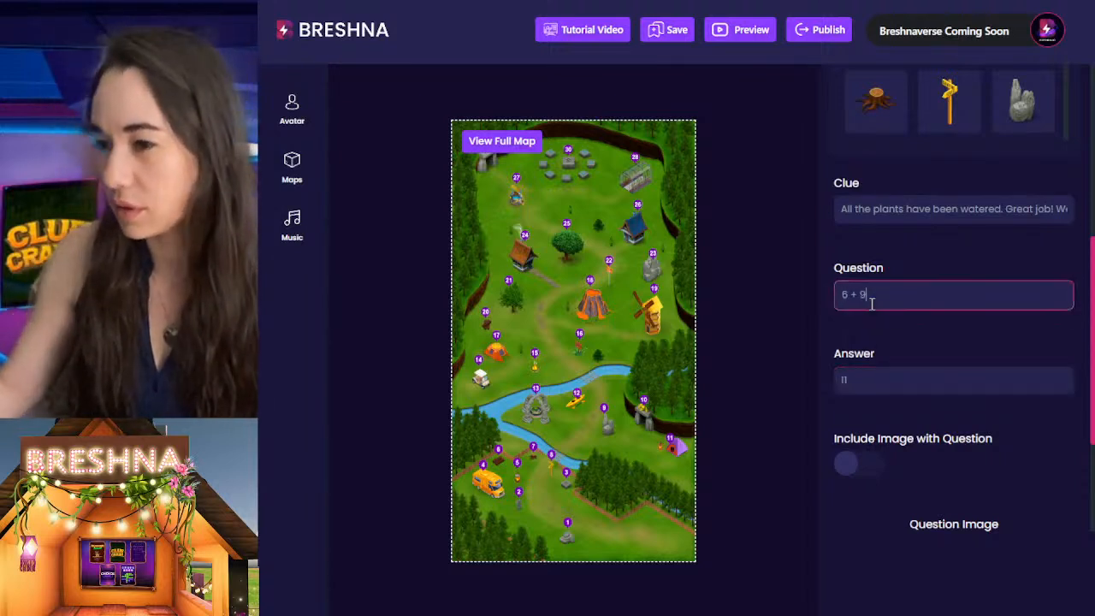
pyautogui.press('BackSpace')
pyautogui.write('8')
pyautogui.click(893, 385)
pyautogui.write('4')
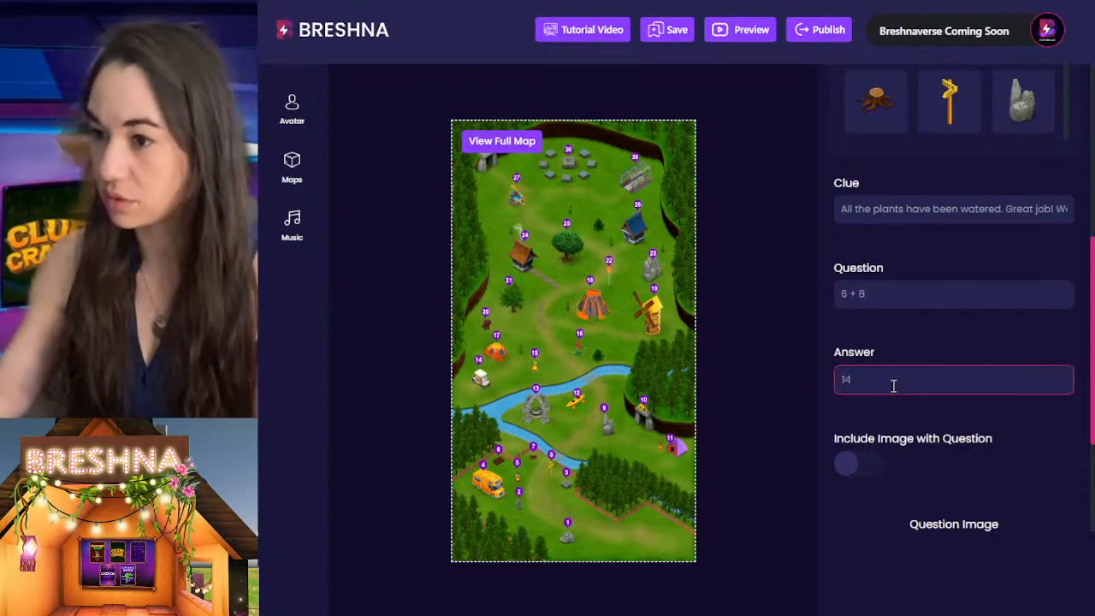
# Review Question 4's element, clue, question, answer, image and link fields
pyautogui.scroll(-4, 897, 329)
pyautogui.scroll(6, 880, 420)
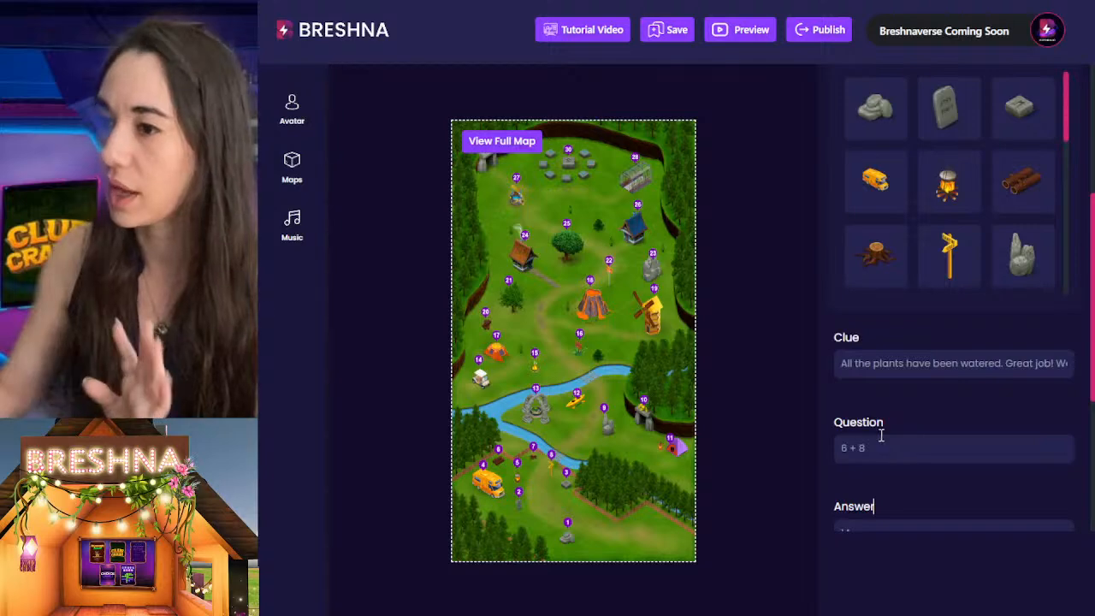
pyautogui.scroll(2, 925, 400)
pyautogui.scroll(-3, 913, 461)
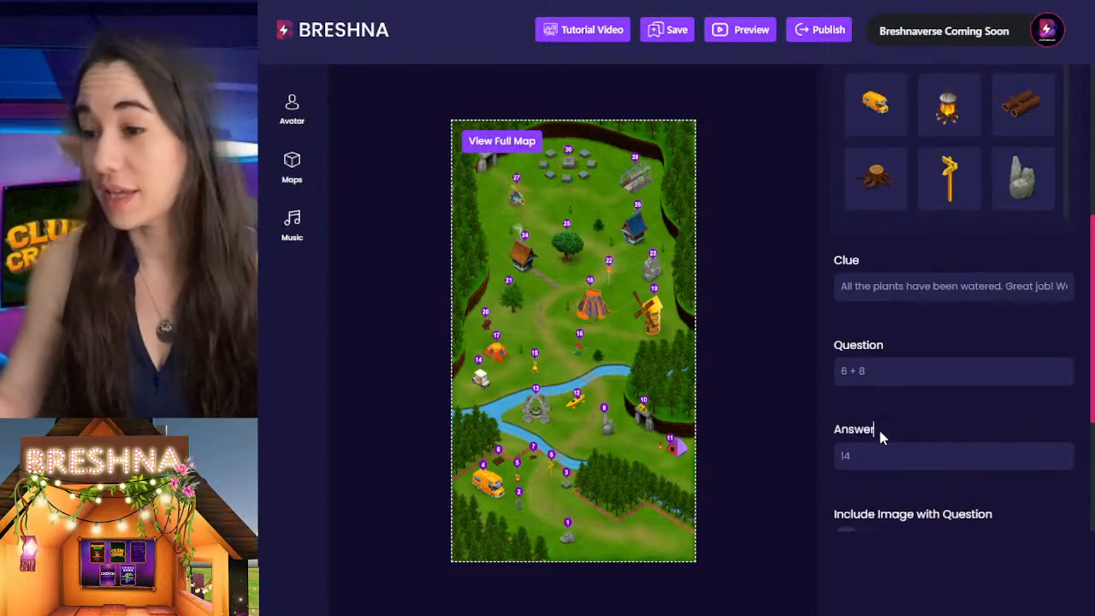
pyautogui.hotkey('ctrl', 'a')
pyautogui.click(899, 453)
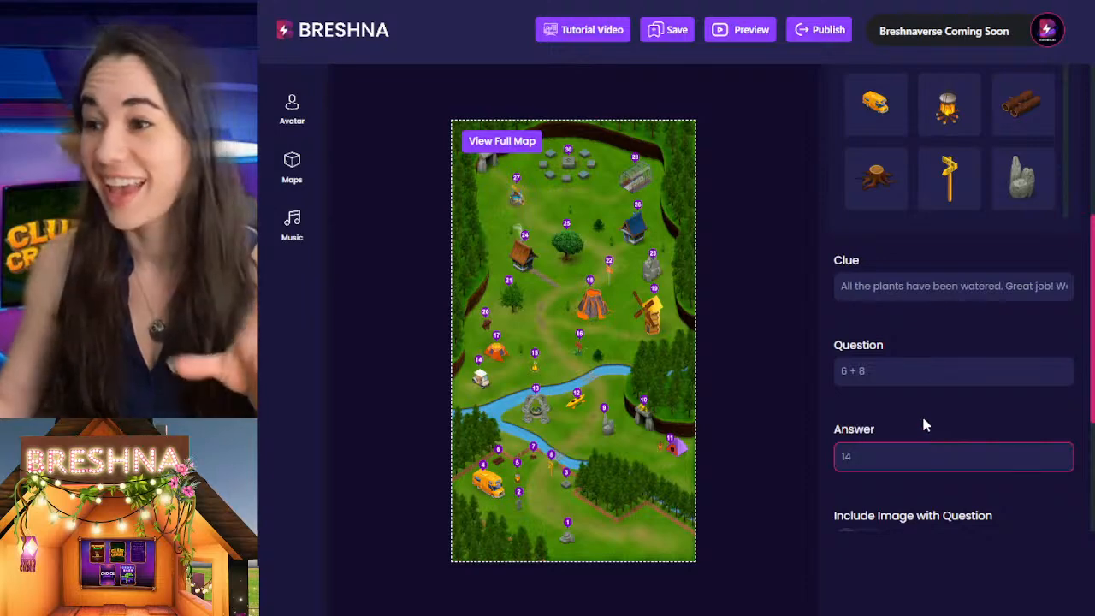
pyautogui.scroll(3, 924, 453)
pyautogui.tripleClick(925, 513)
pyautogui.scroll(-7, 984, 346)
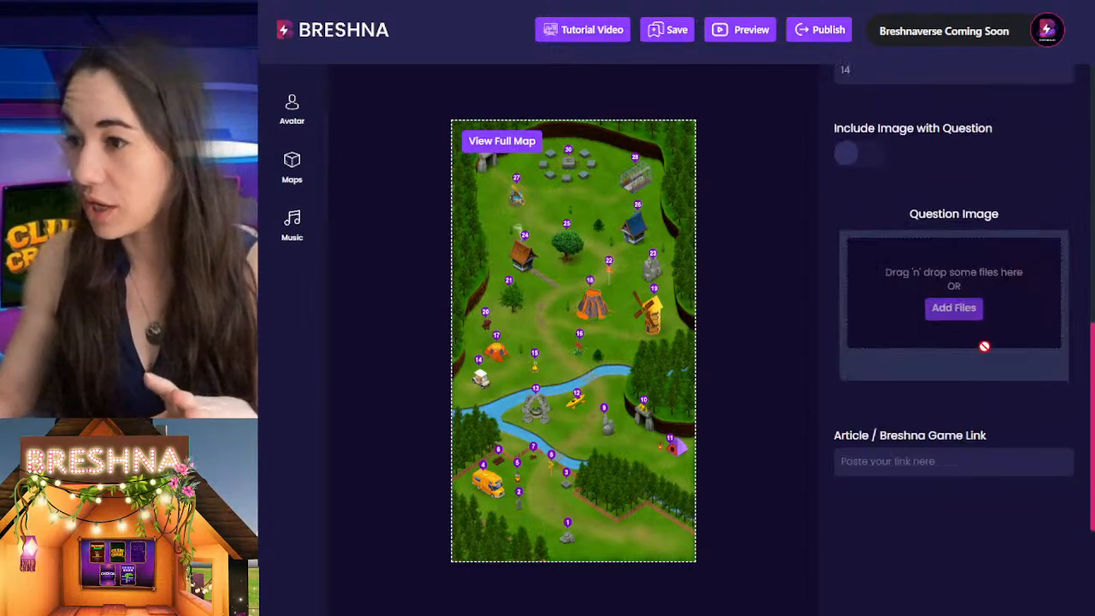
pyautogui.scroll(7, 984, 346)
pyautogui.click(959, 513)
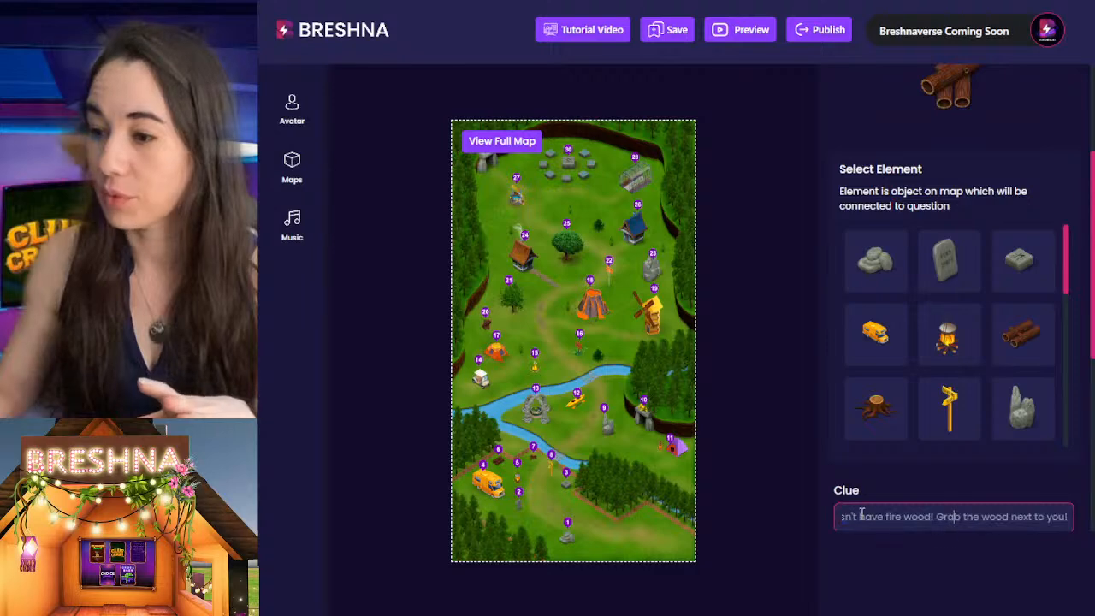
pyautogui.scroll(4, 930, 458)
pyautogui.click(881, 251)
pyautogui.click(881, 252)
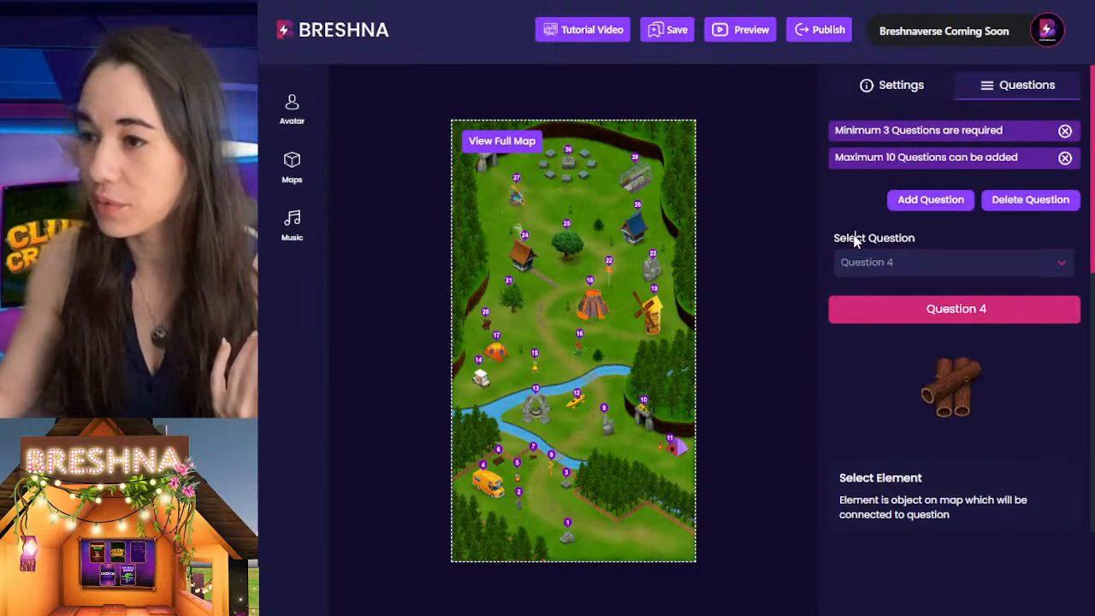
# Add a fifth question and start its clue with "With wood in hand, go to the blue cabin and give them wood"
pyautogui.click(948, 204)
pyautogui.scroll(-5, 924, 253)
pyautogui.tripleClick(915, 443)
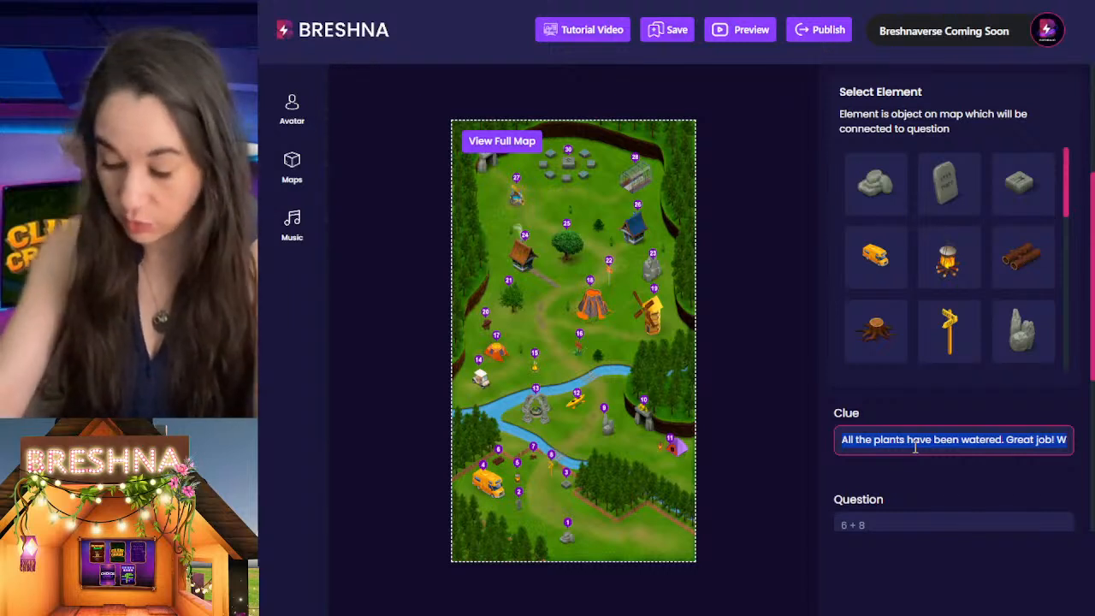
pyautogui.write('With ')
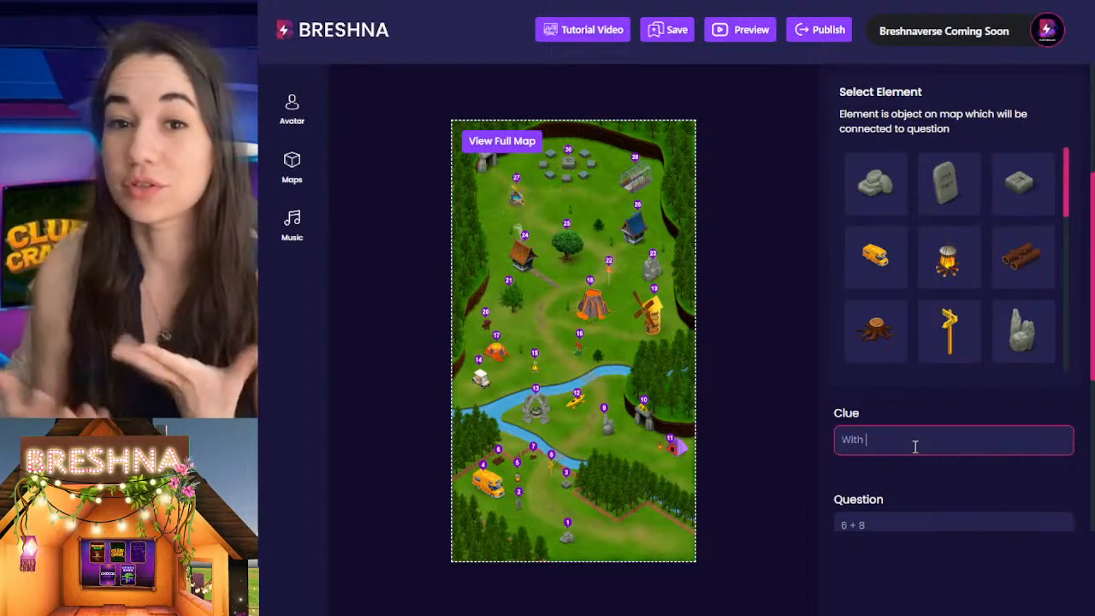
pyautogui.write('w')
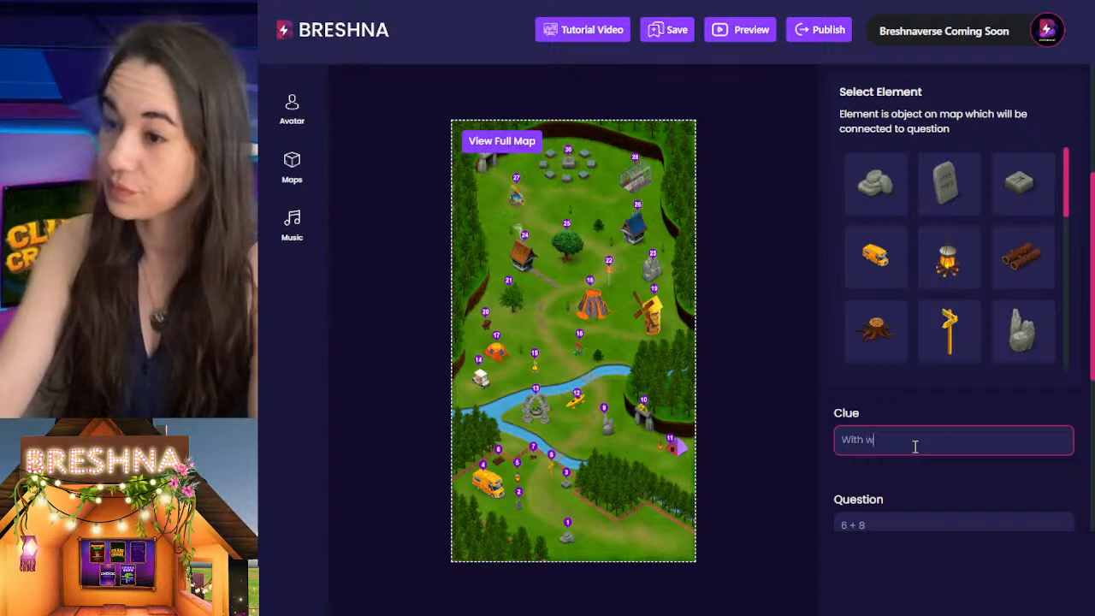
pyautogui.write('ood in hand, go to the blue ')
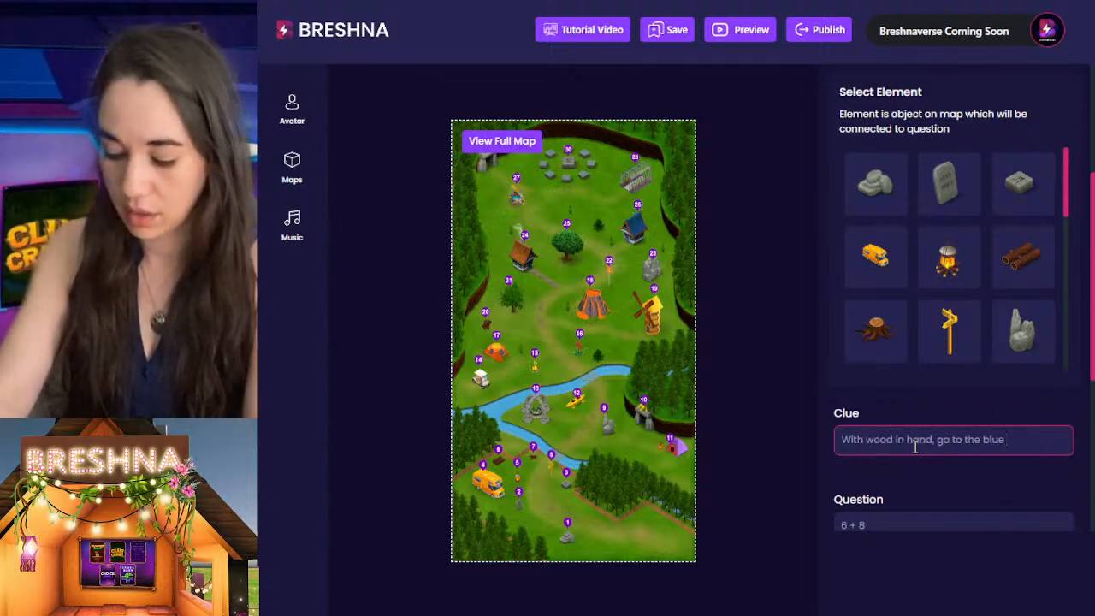
pyautogui.write('cabin o')
pyautogui.write('nd give them')
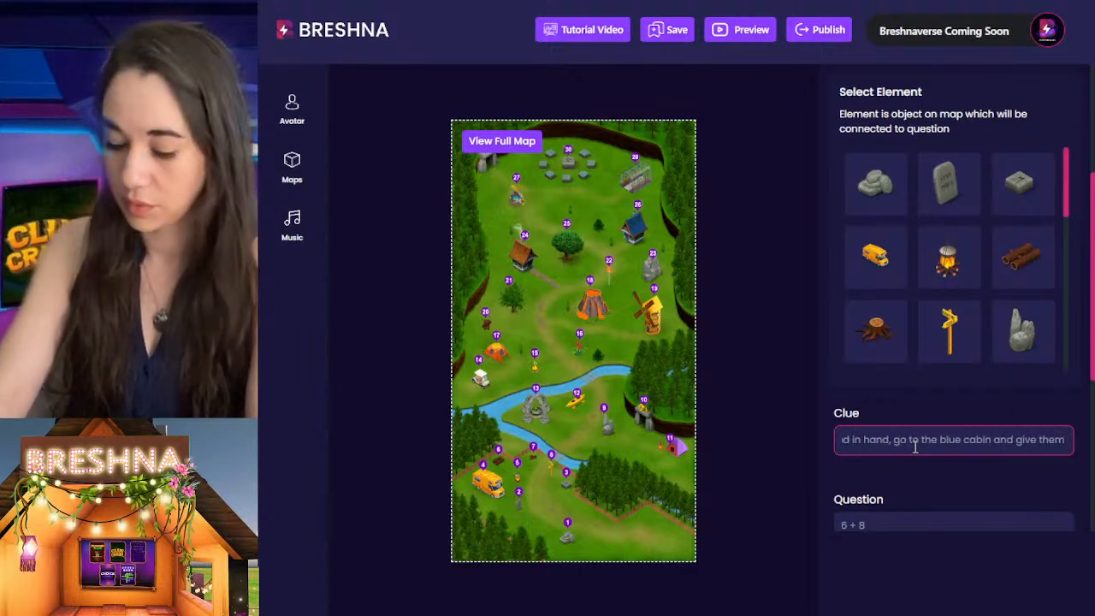
pyautogui.write(' wood')
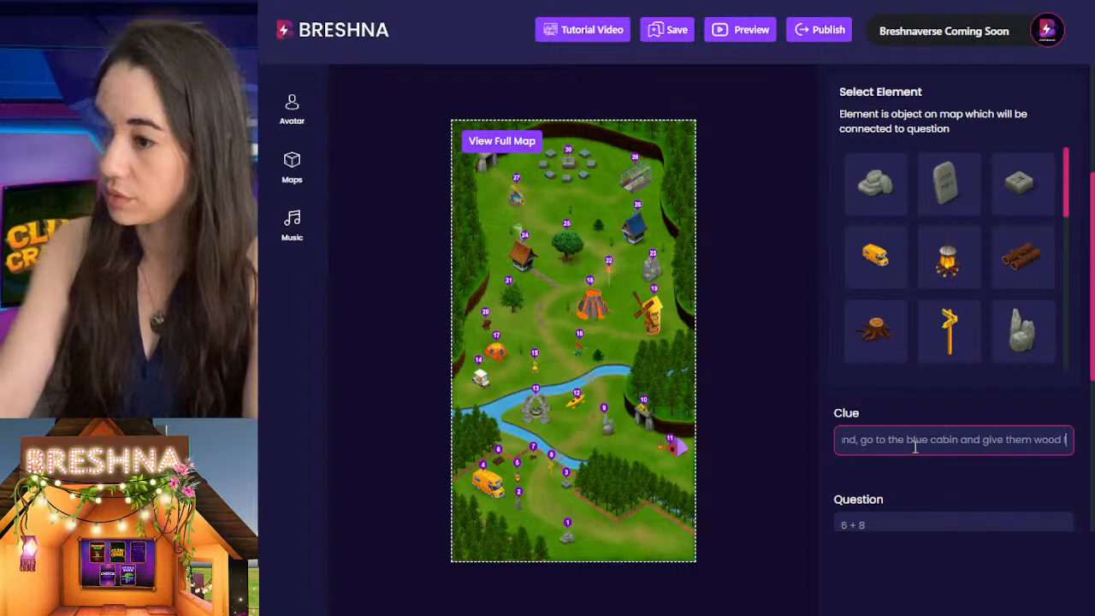
# Replace the clue's wording after "give" with "it to them so they can get warm!"
pyautogui.press('BackSpace')
pyautogui.press('BackSpace')
pyautogui.press('BackSpace')
pyautogui.press('BackSpace')
pyautogui.press('BackSpace')
pyautogui.press('BackSpace')
pyautogui.press('BackSpace')
pyautogui.press('BackSpace')
pyautogui.press('BackSpace')
pyautogui.press('BackSpace')
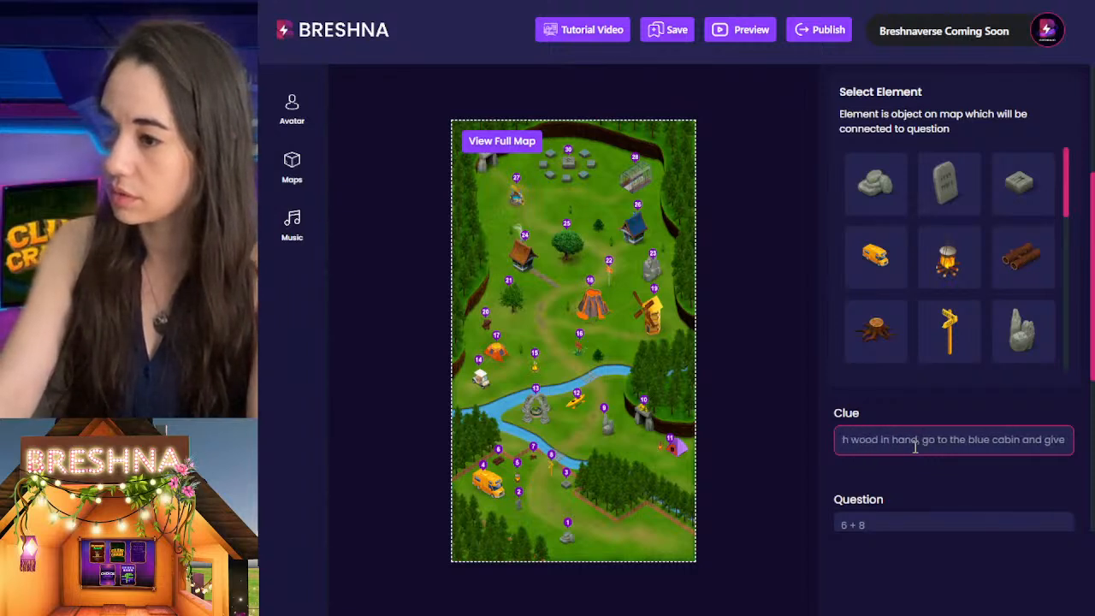
pyautogui.write('them t')
pyautogui.press('BackSpace')
pyautogui.press('BackSpace')
pyautogui.press('BackSpace')
pyautogui.press('BackSpace')
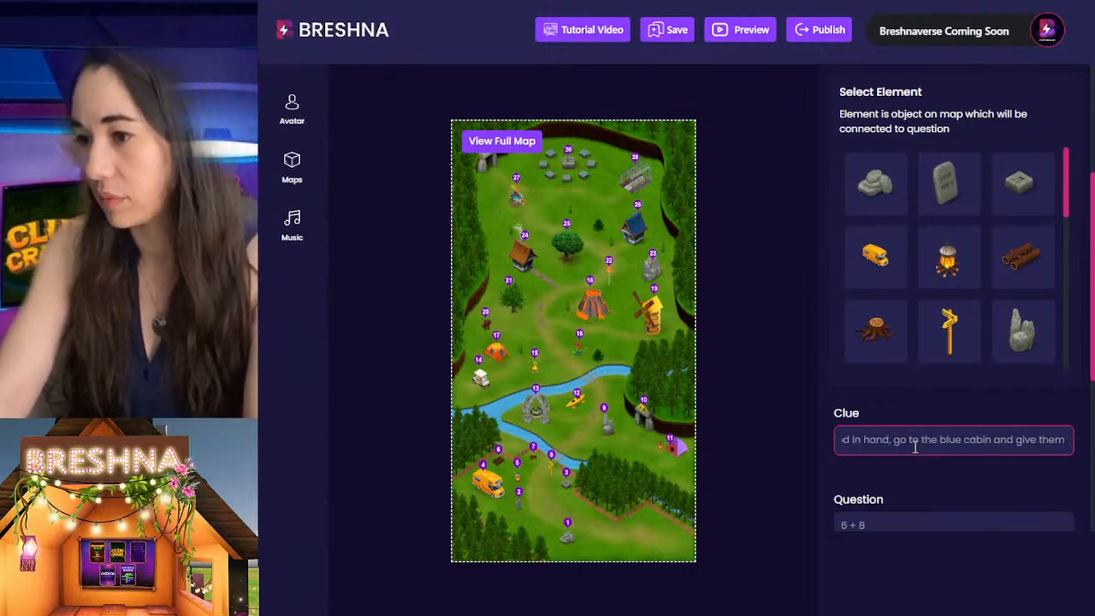
pyautogui.press('BackSpace')
pyautogui.press('BackSpace')
pyautogui.write('it to them')
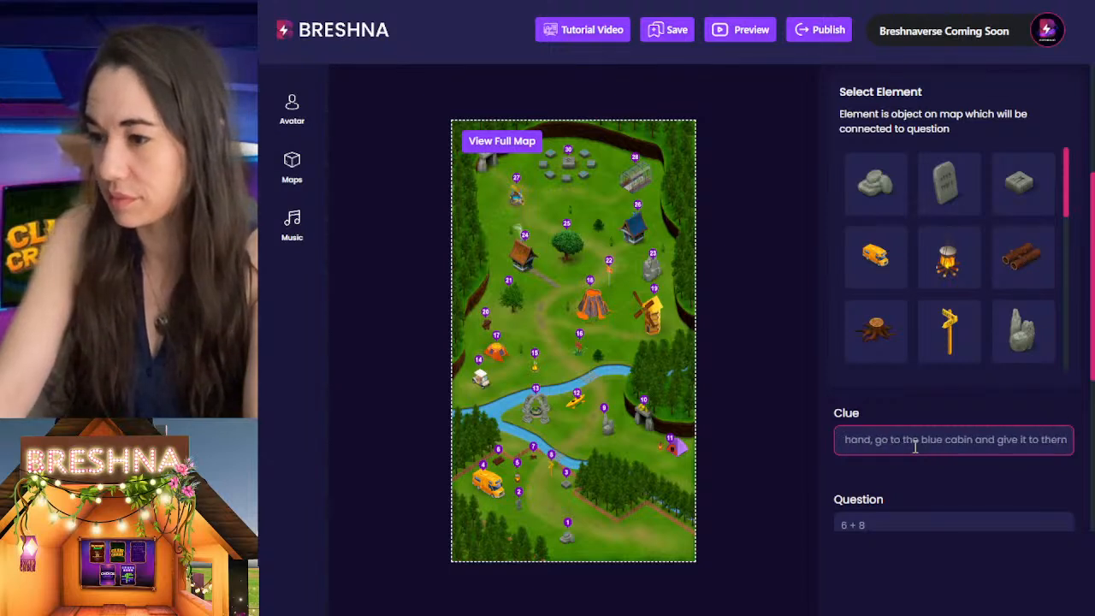
pyautogui.scroll(-2, 915, 446)
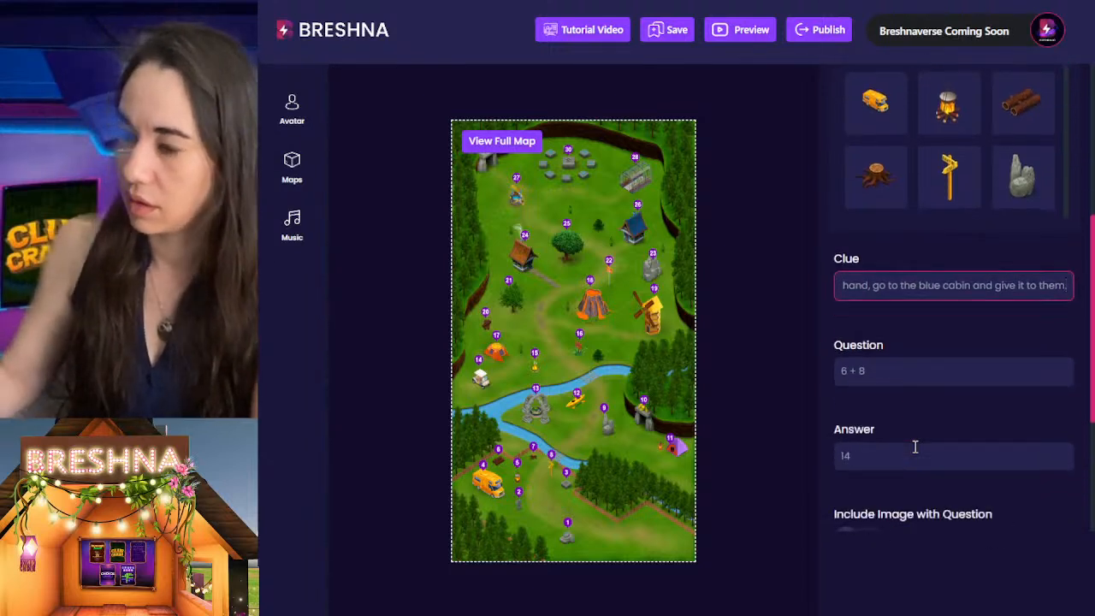
pyautogui.write('so they can ge')
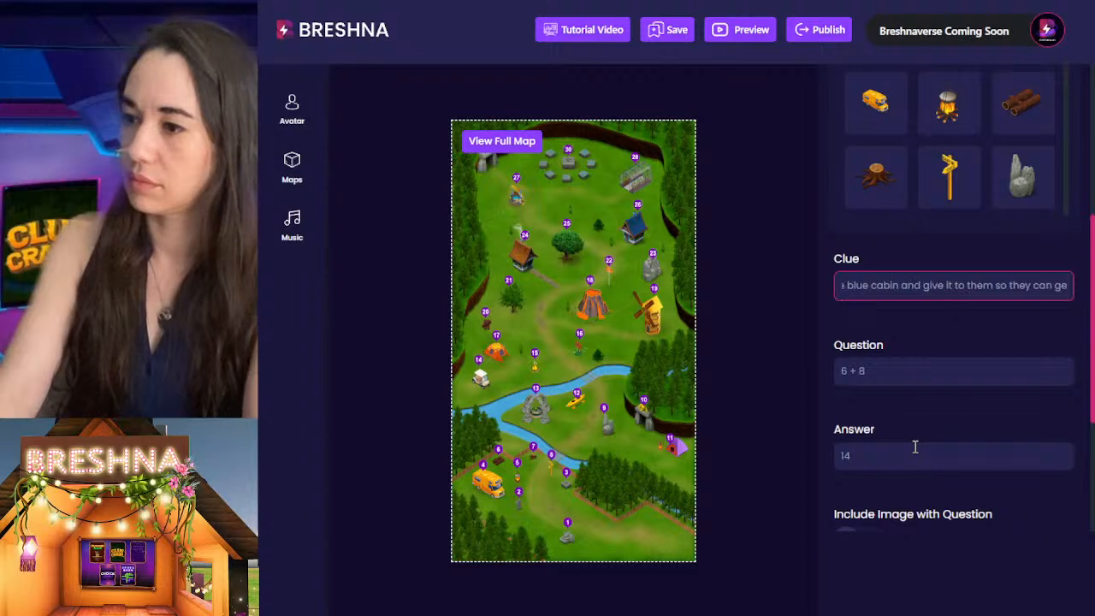
pyautogui.write('t warm!')
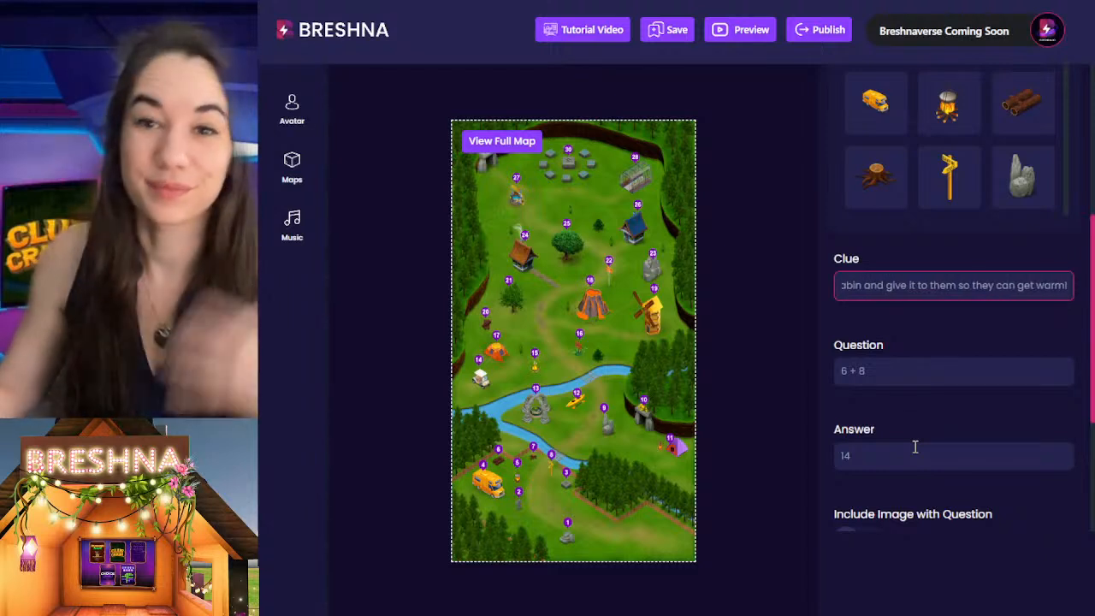
# Review Question 5's clue, answer, image and element fields
pyautogui.click(905, 284)
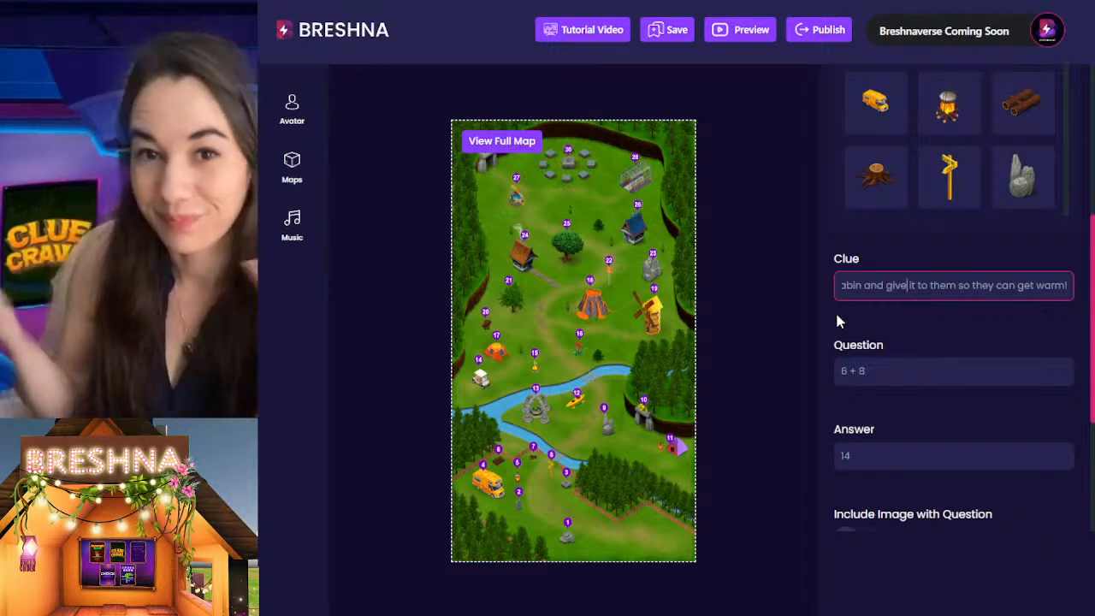
pyautogui.moveTo(900, 291); pyautogui.dragTo(1039, 279)
pyautogui.click(946, 296)
pyautogui.scroll(-3, 971, 301)
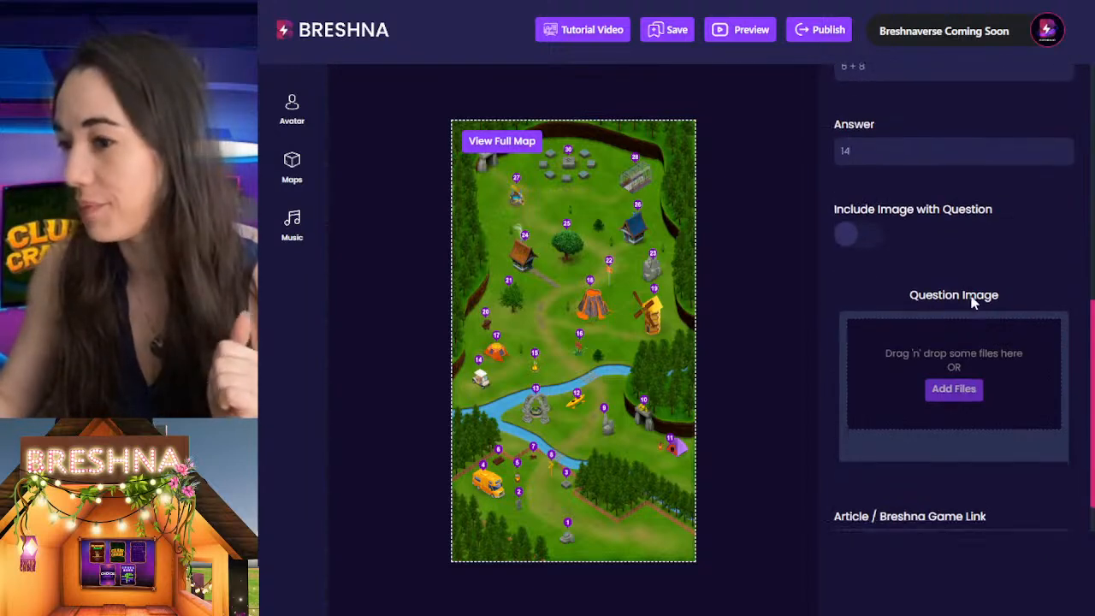
pyautogui.scroll(5, 961, 256)
pyautogui.click(968, 389)
pyautogui.scroll(1, 970, 393)
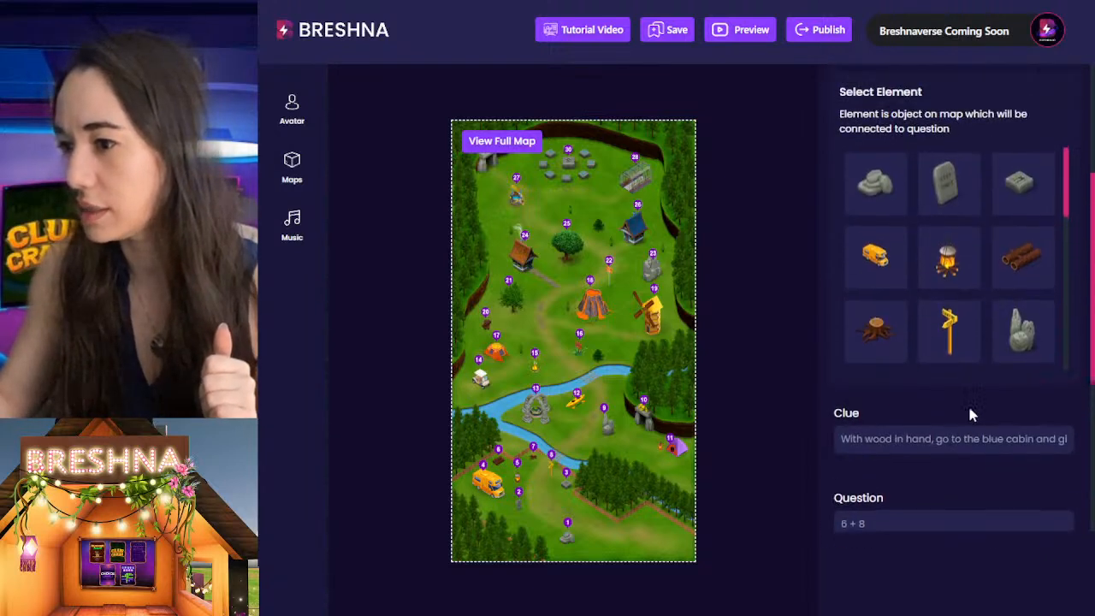
pyautogui.scroll(3, 972, 445)
pyautogui.scroll(3, 909, 213)
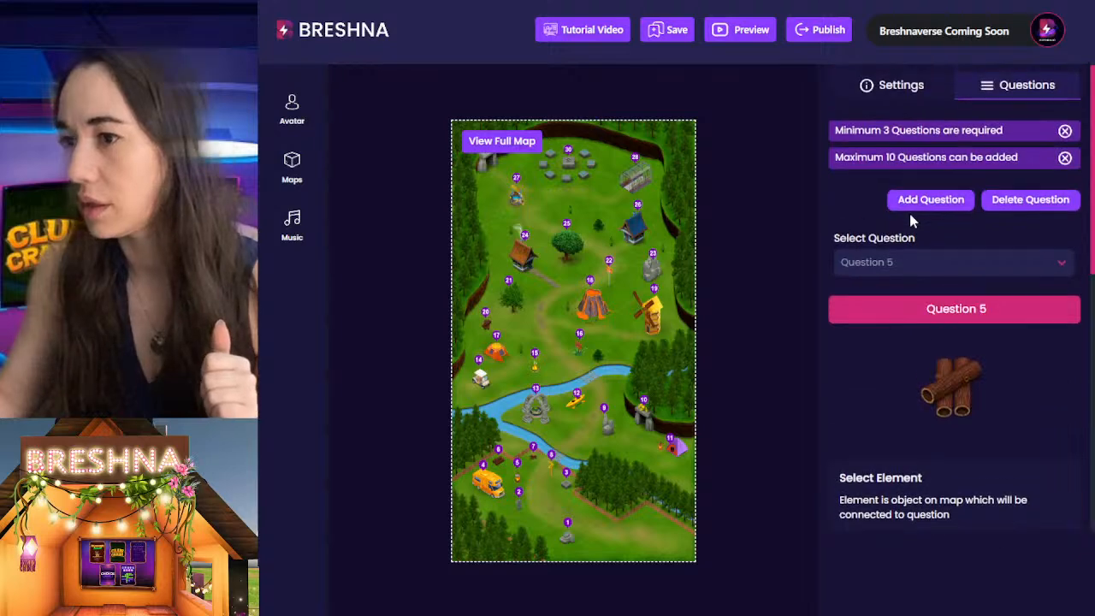
# Switch to Question 4 and back, and check Question 5's element and clue
pyautogui.click(912, 262)
pyautogui.click(890, 375)
pyautogui.click(898, 261)
pyautogui.click(890, 395)
pyautogui.scroll(-5, 901, 458)
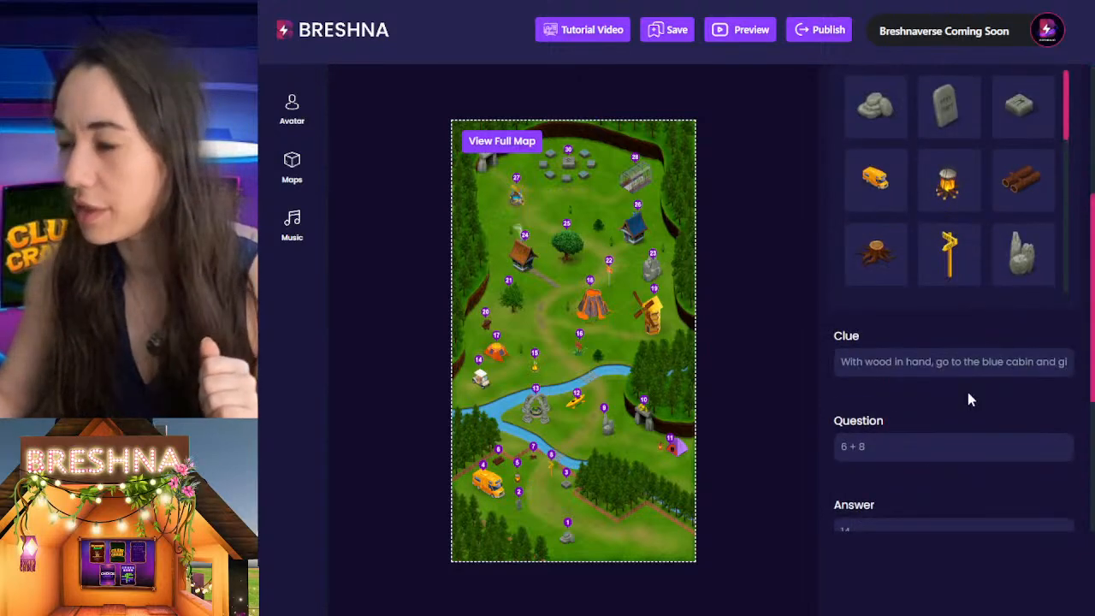
pyautogui.scroll(5, 941, 436)
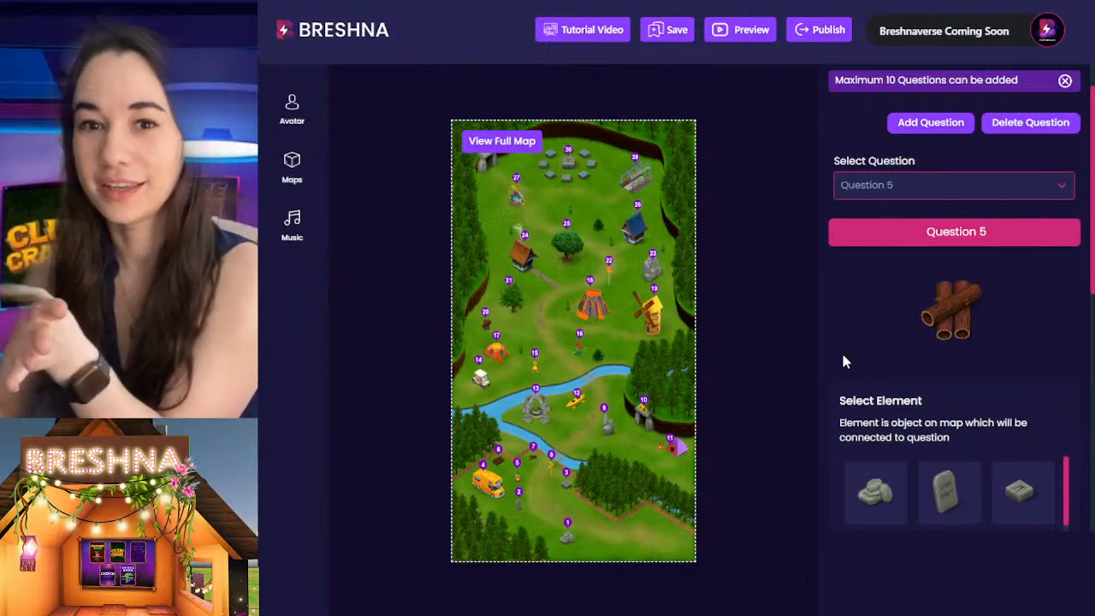
pyautogui.scroll(-1, 978, 319)
pyautogui.scroll(-4, 978, 322)
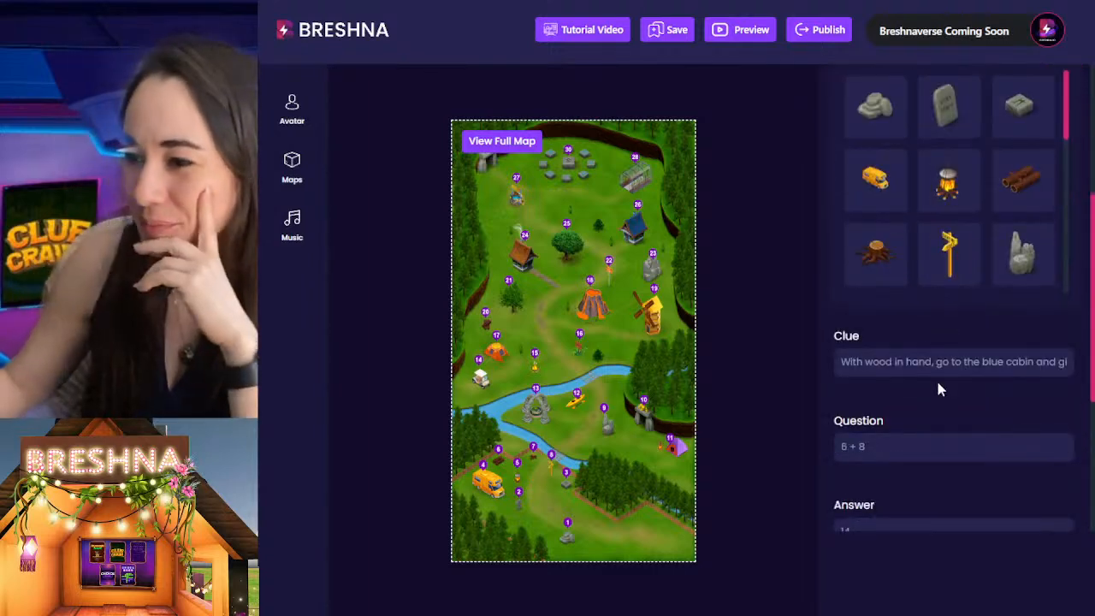
# Compare the clue of Question 4 with the clue of Question 5
pyautogui.scroll(5, 952, 400)
pyautogui.click(937, 256)
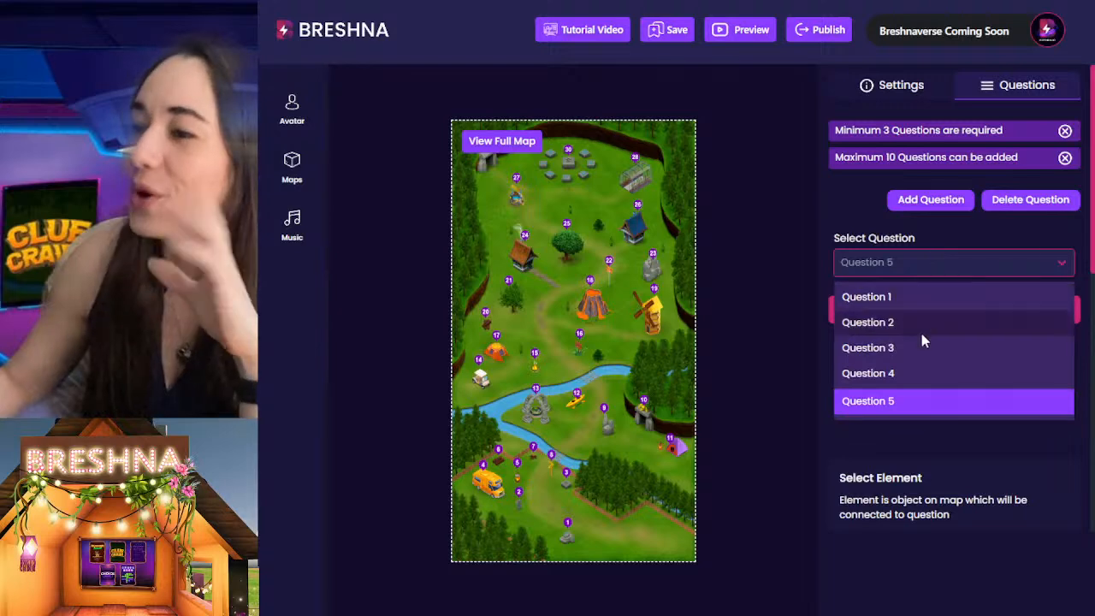
pyautogui.click(908, 374)
pyautogui.scroll(-5, 1009, 370)
pyautogui.moveTo(874, 360); pyautogui.dragTo(1082, 362)
pyautogui.click(1043, 405)
pyautogui.scroll(5, 1026, 389)
pyautogui.click(929, 267)
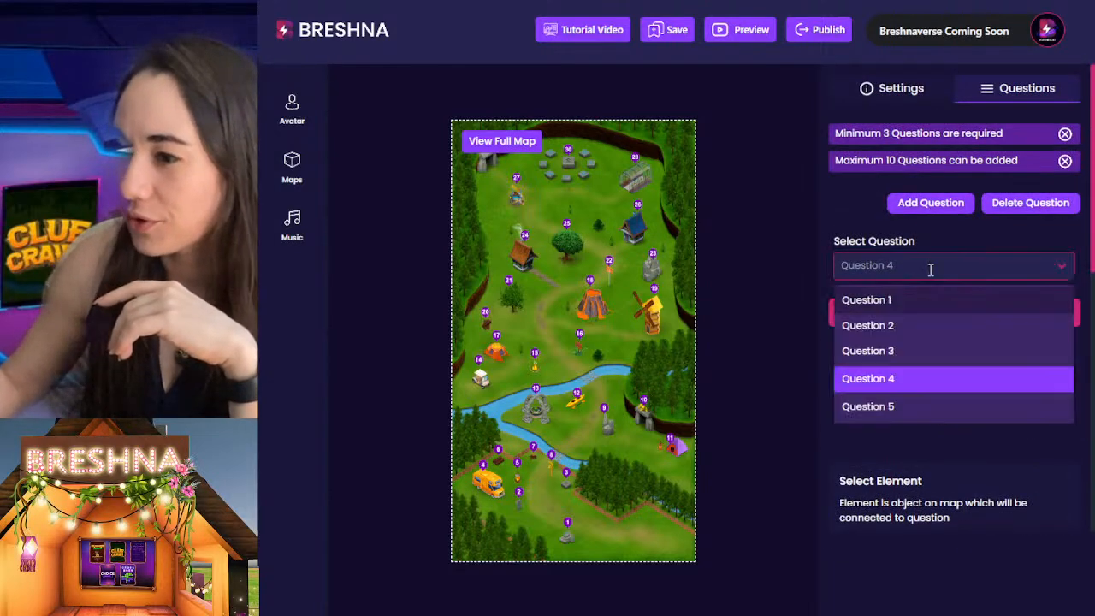
pyautogui.click(904, 406)
pyautogui.scroll(-5, 1001, 414)
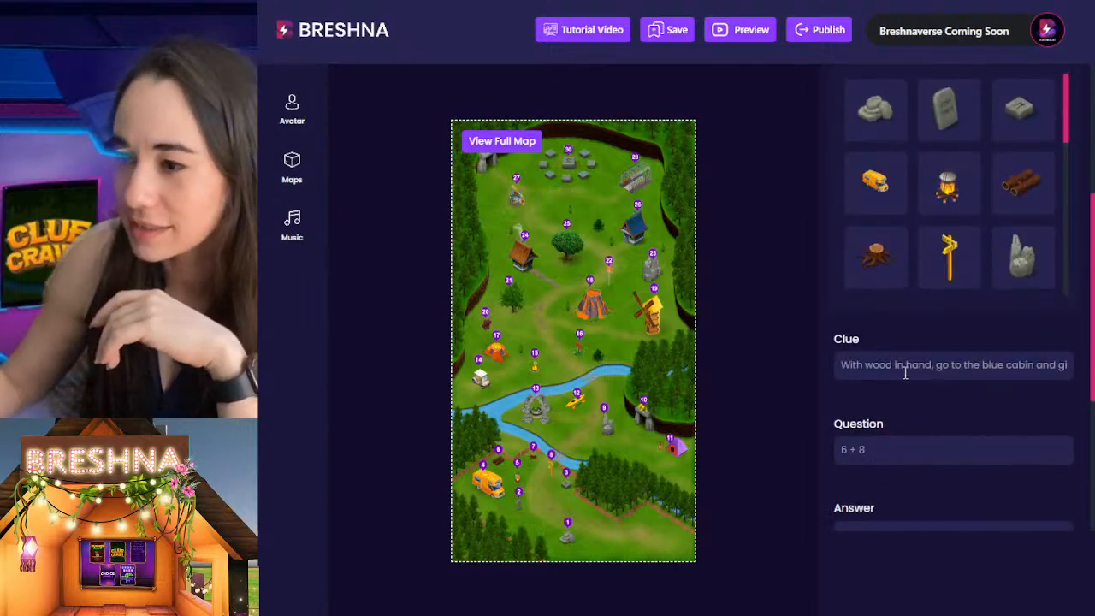
pyautogui.moveTo(907, 372); pyautogui.dragTo(1080, 366)
pyautogui.click(959, 389)
# Connect Question 5 to the blue-roofed cabin element
pyautogui.scroll(2, 963, 360)
pyautogui.scroll(-6, 968, 328)
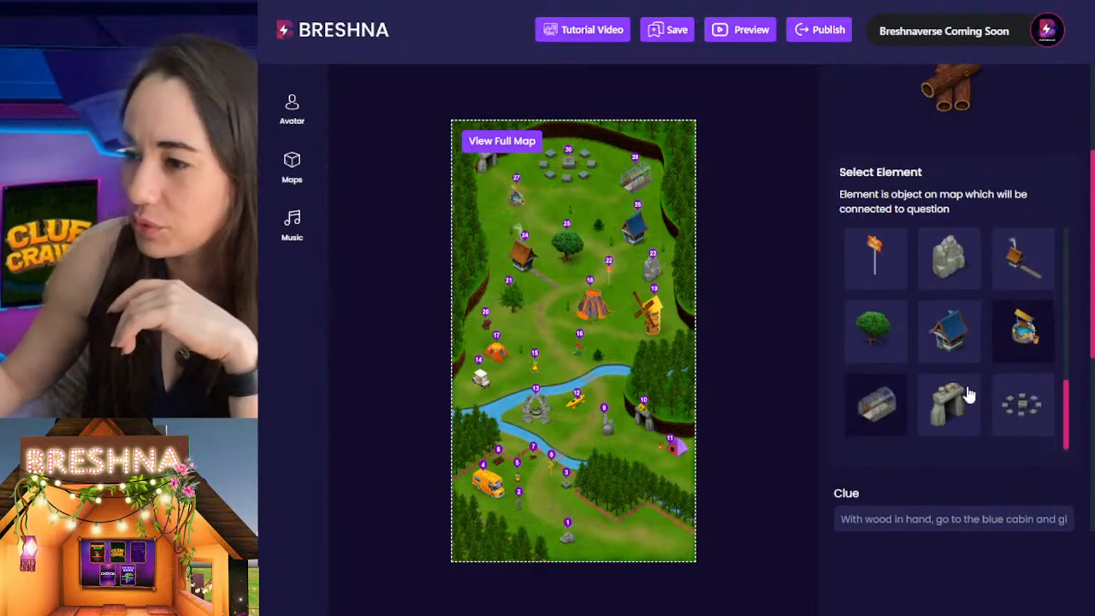
pyautogui.click(949, 334)
# Replace Question 5's question with "11 + 7"
pyautogui.scroll(-4, 937, 488)
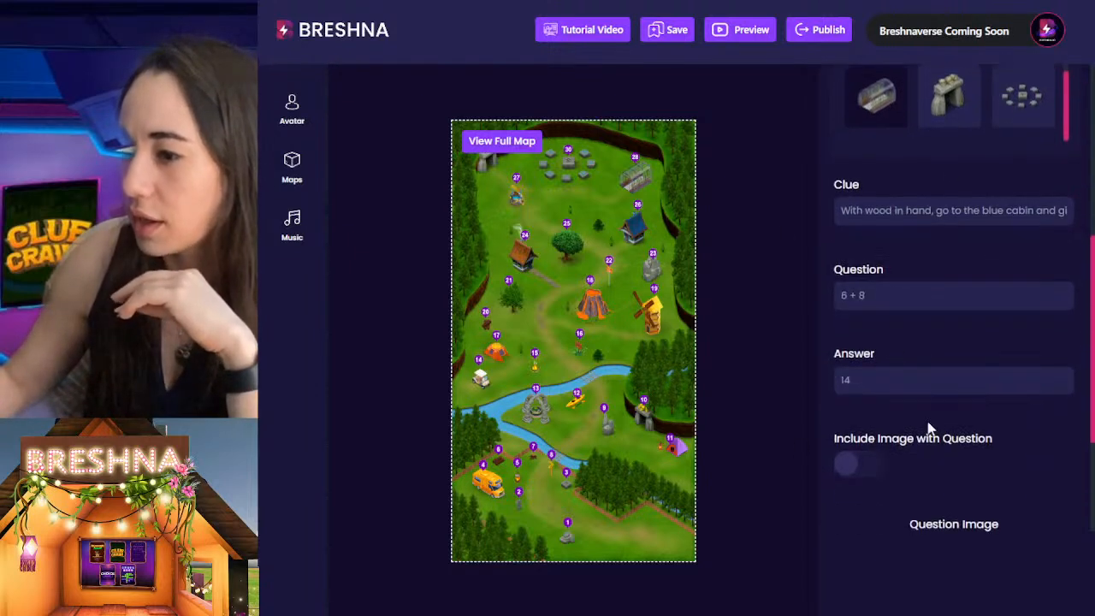
pyautogui.tripleClick(885, 298)
pyautogui.write('11')
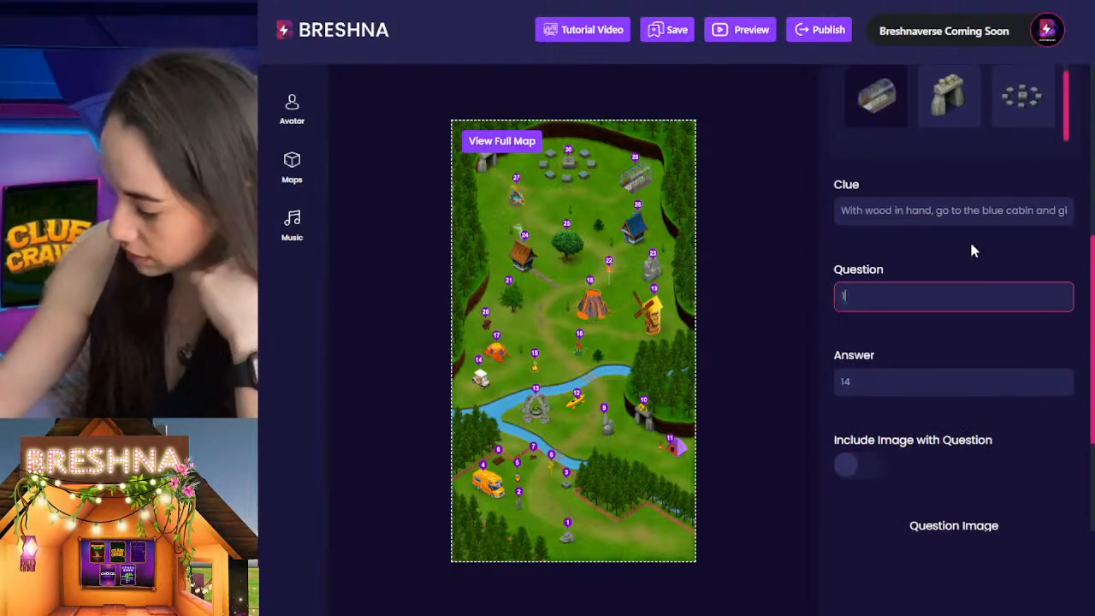
pyautogui.write(' +')
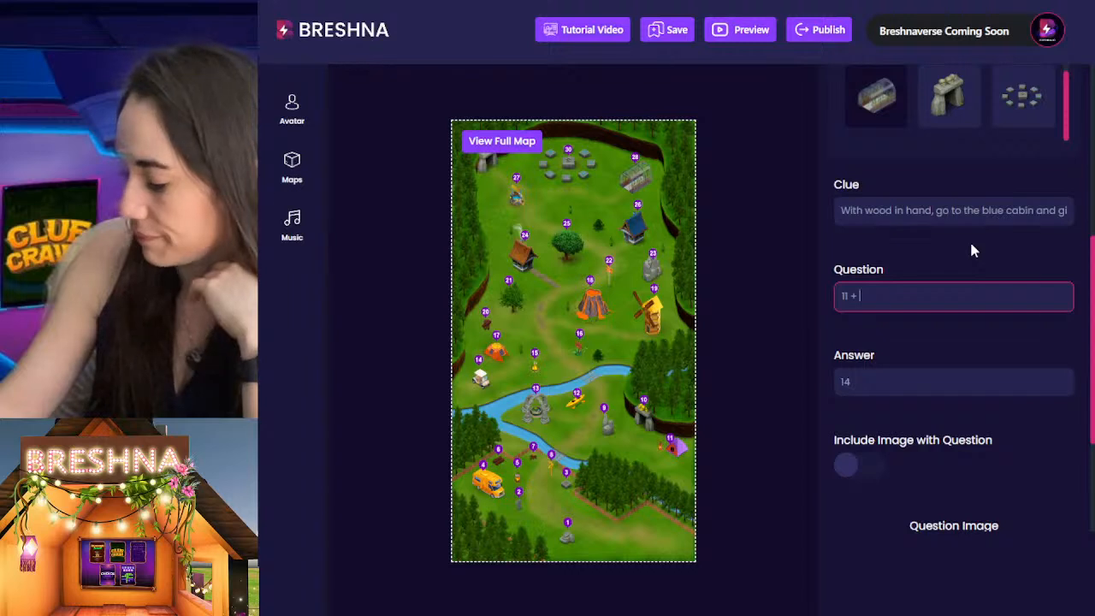
pyautogui.write(' 7')
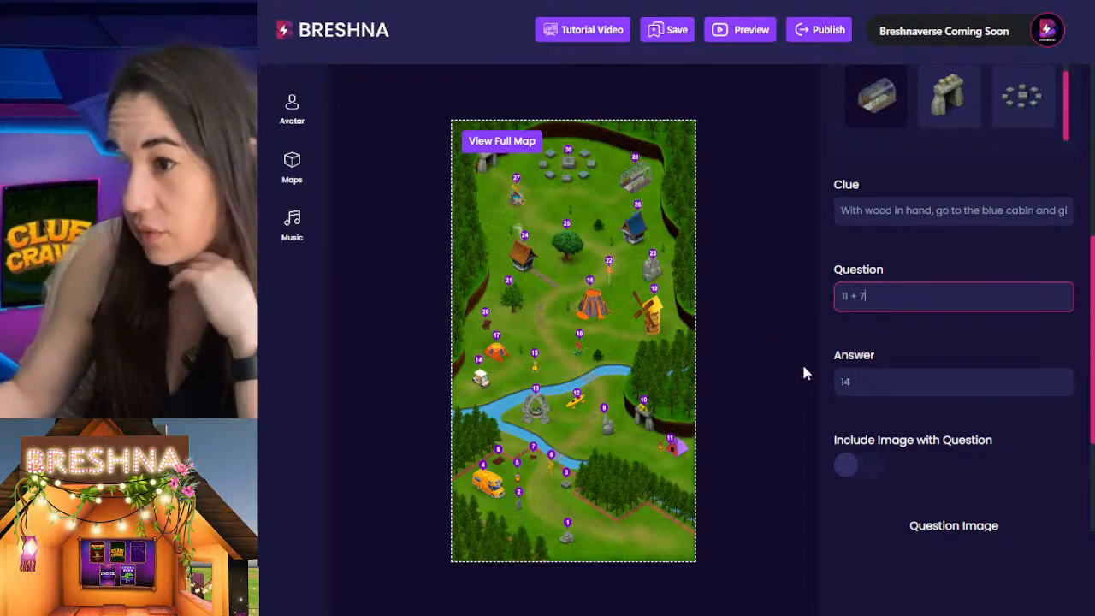
# Change the question's second number to 17 and set Question 5's answer to 28
pyautogui.click(890, 392)
pyautogui.press('BackSpace')
pyautogui.press('BackSpace')
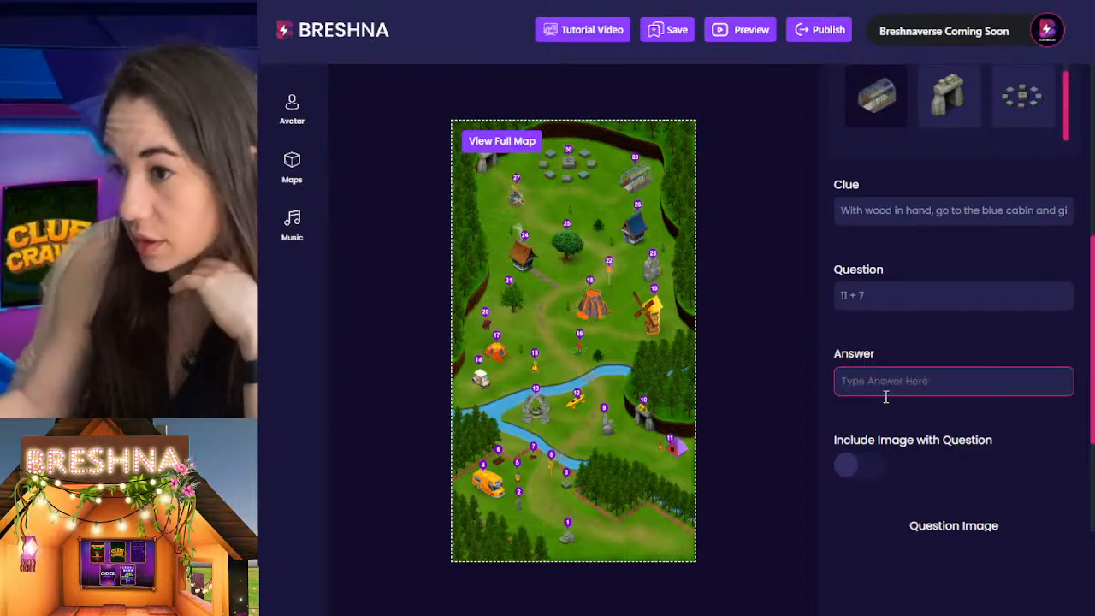
pyautogui.moveTo(878, 297); pyautogui.dragTo(843, 297)
pyautogui.click(869, 297)
pyautogui.write('1')
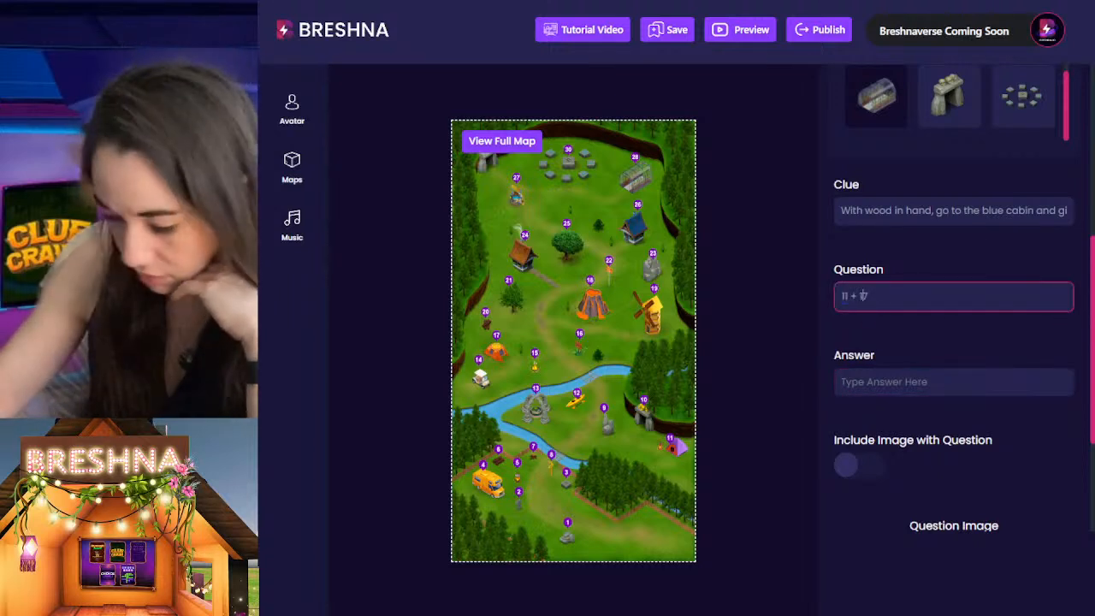
pyautogui.press('Tab')
pyautogui.write('2')
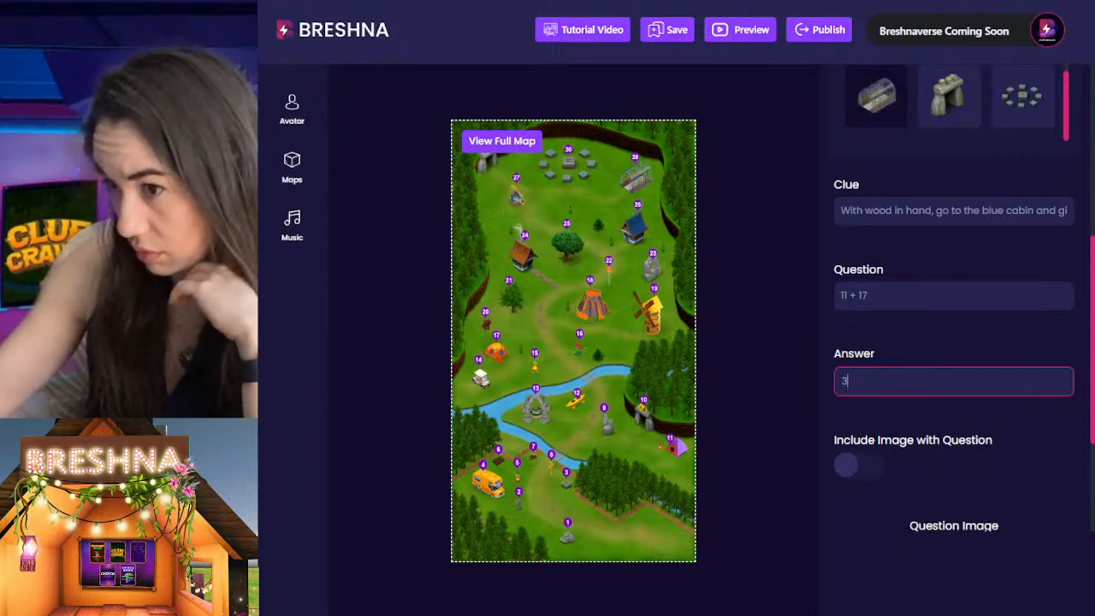
pyautogui.press('BackSpace')
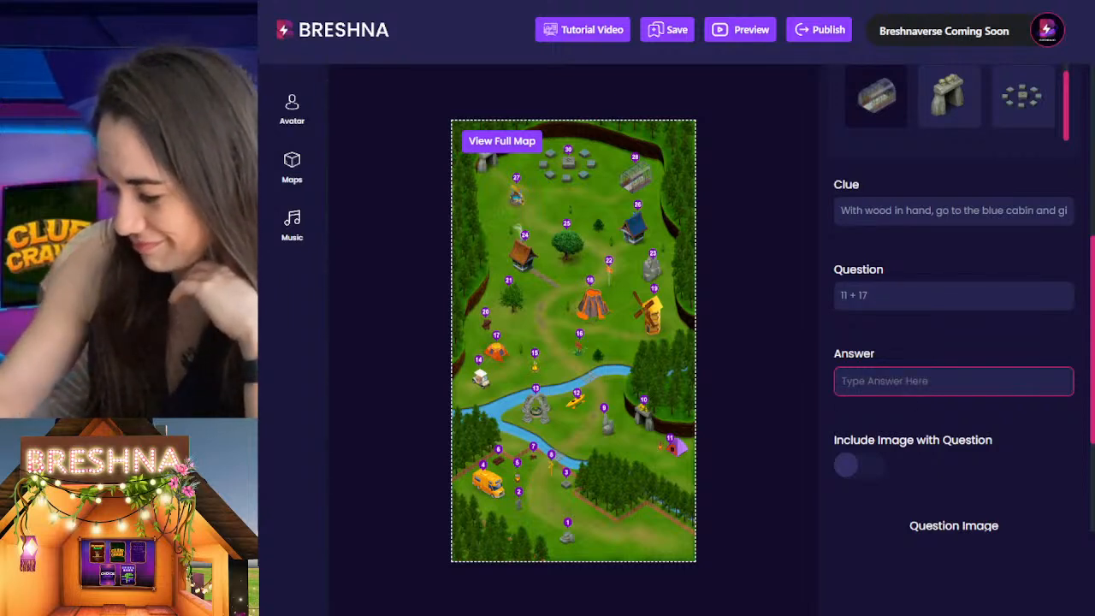
pyautogui.write('28')
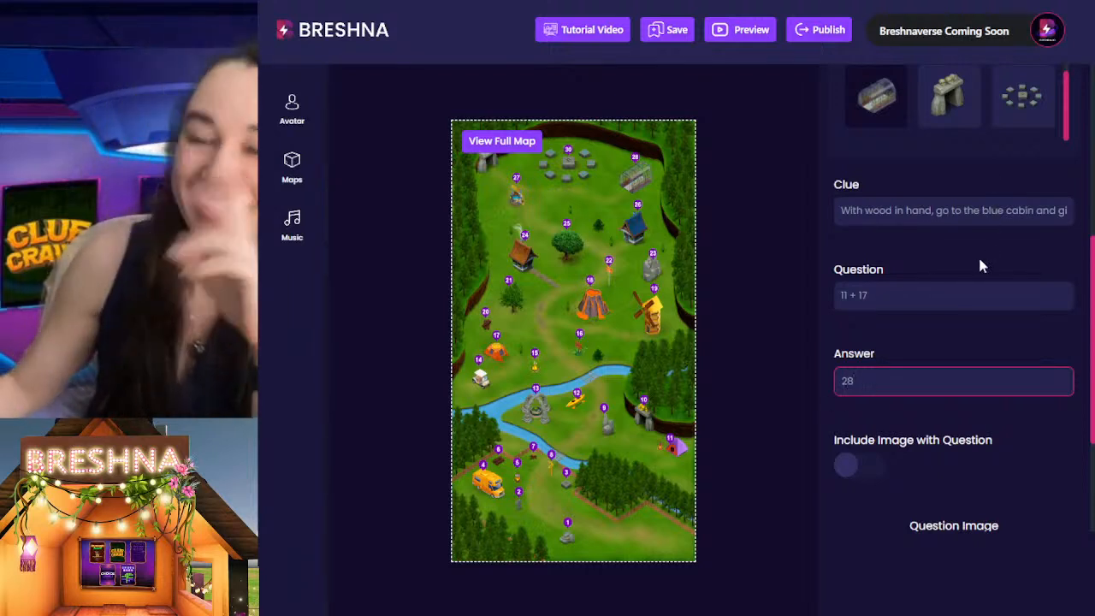
# Review Question 5's element, clue, question, answer, image and link fields
pyautogui.click(936, 321)
pyautogui.scroll(-4, 936, 325)
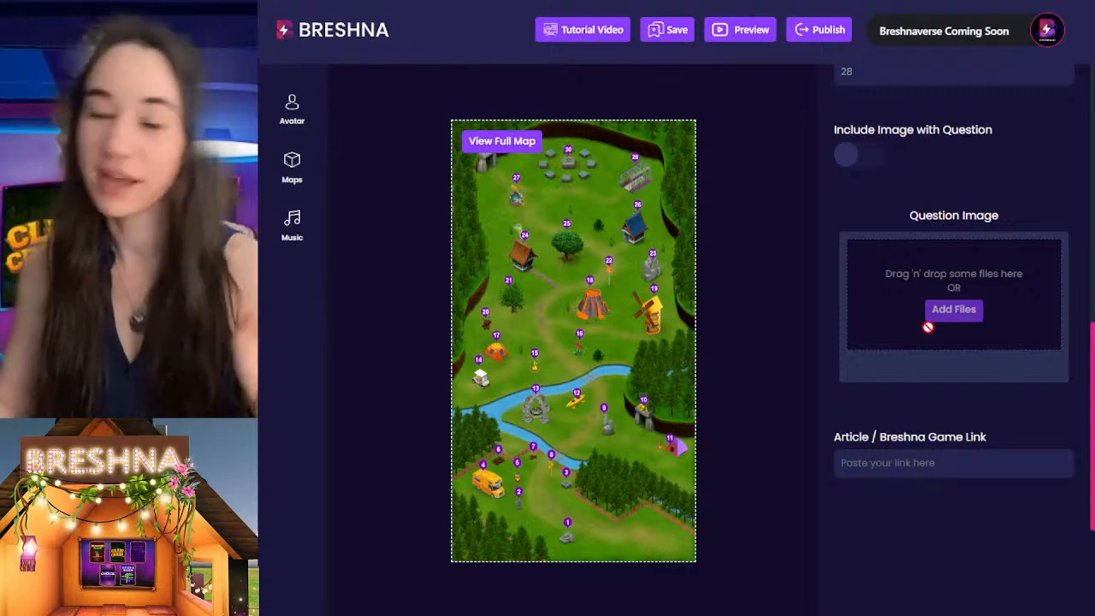
pyautogui.scroll(6, 870, 441)
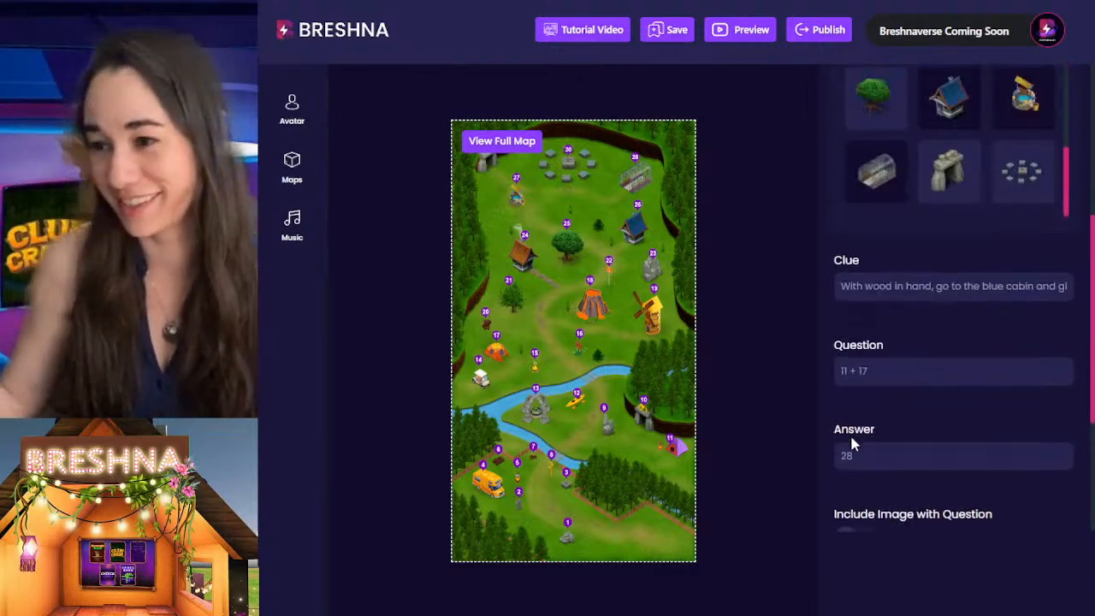
pyautogui.scroll(-1, 924, 422)
pyautogui.moveTo(883, 457); pyautogui.dragTo(865, 461)
pyautogui.scroll(-2, 868, 463)
pyautogui.click(887, 380)
pyautogui.scroll(7, 893, 411)
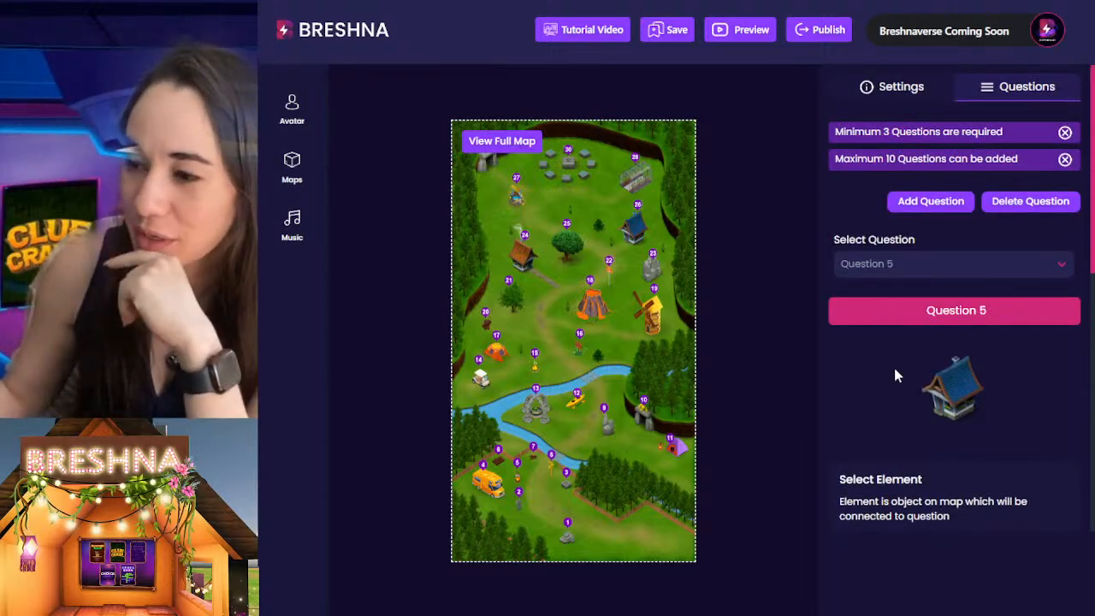
# Check the full text of Question 5's clue and add a sixth question to the game
pyautogui.scroll(-5, 897, 374)
pyautogui.moveTo(900, 446); pyautogui.dragTo(1068, 442)
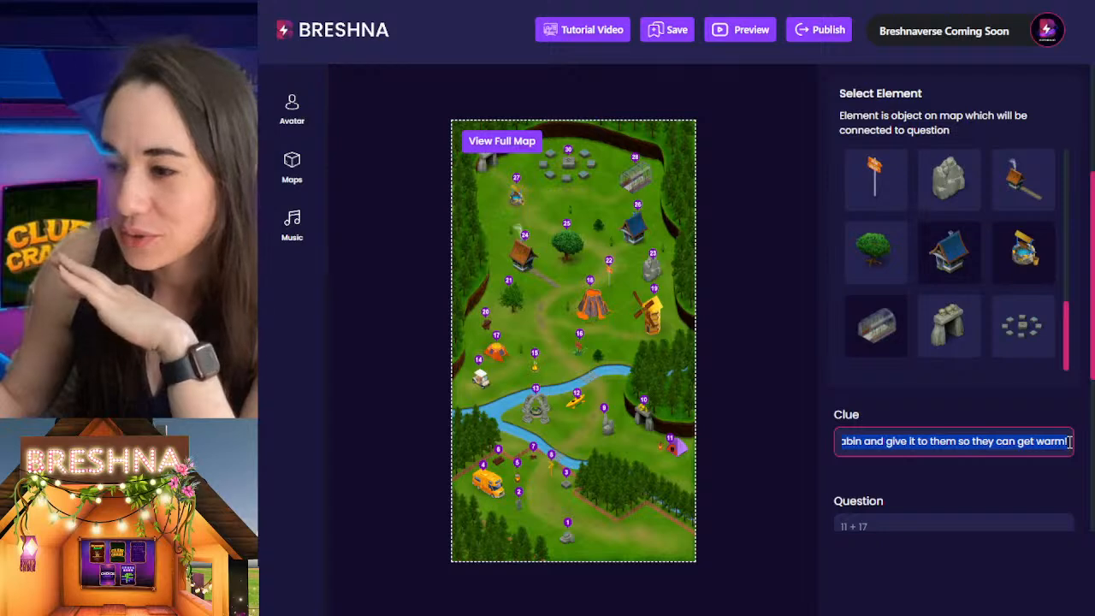
pyautogui.click(1061, 447)
pyautogui.click(1022, 469)
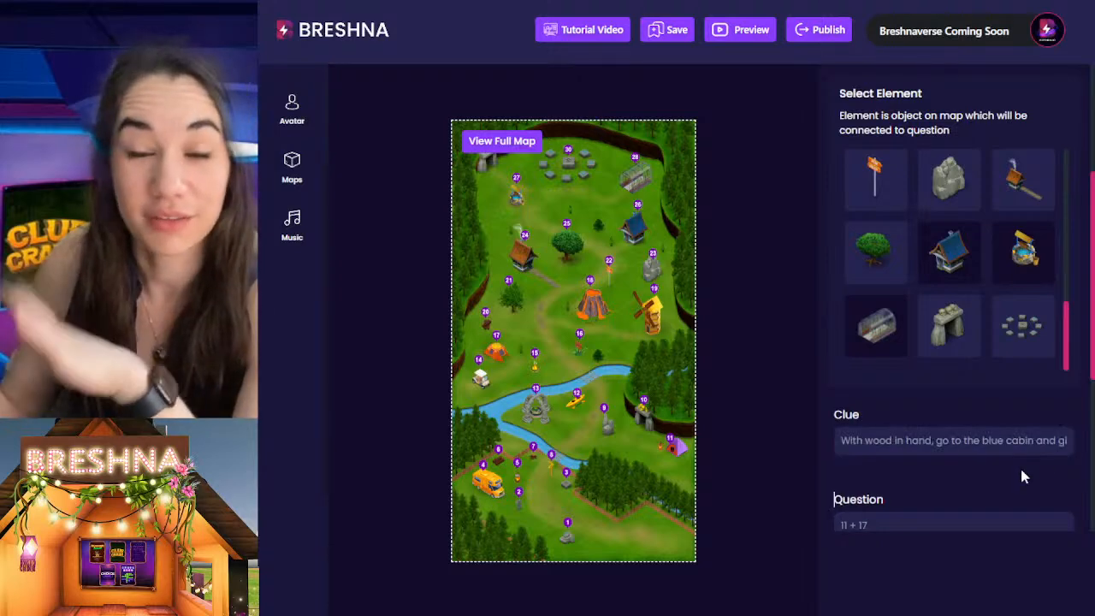
pyautogui.scroll(-3, 1022, 472)
pyautogui.scroll(5, 940, 389)
pyautogui.scroll(2, 875, 214)
pyautogui.click(871, 196)
pyautogui.click(857, 132)
pyautogui.click(924, 128)
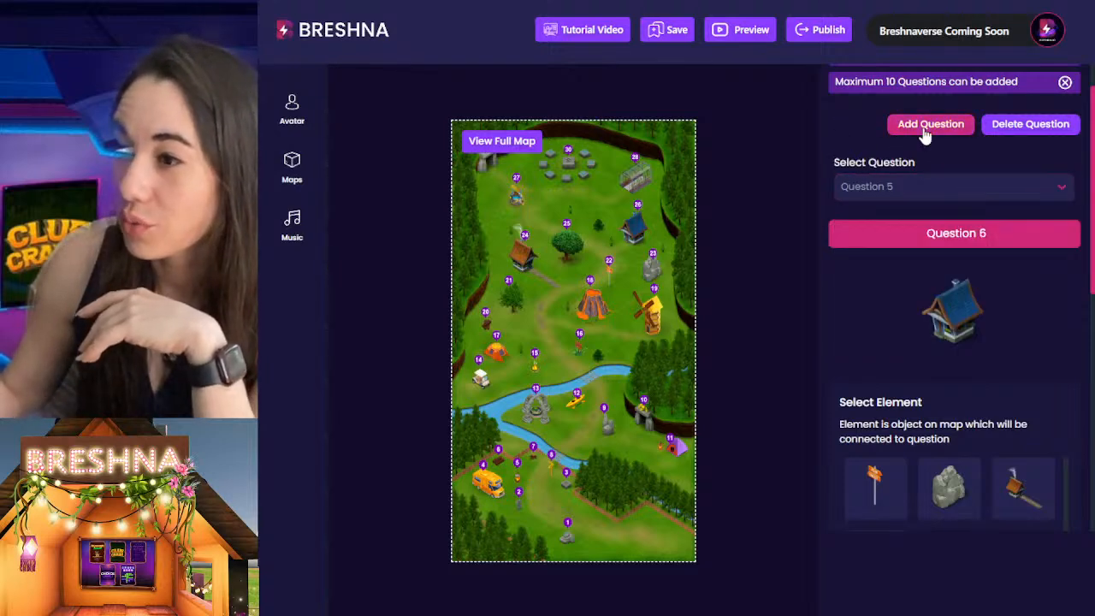
# Replace Question 6's clue with "Great job! You did a full day's work keeping the Math Grounds operational!"
pyautogui.scroll(-1, 890, 309)
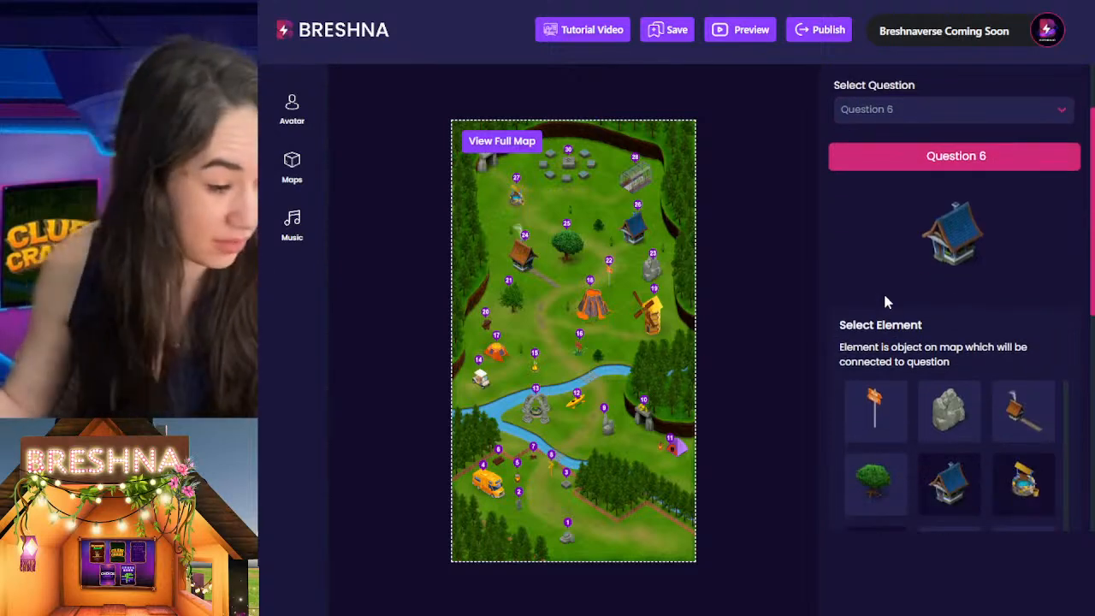
pyautogui.scroll(-2, 905, 198)
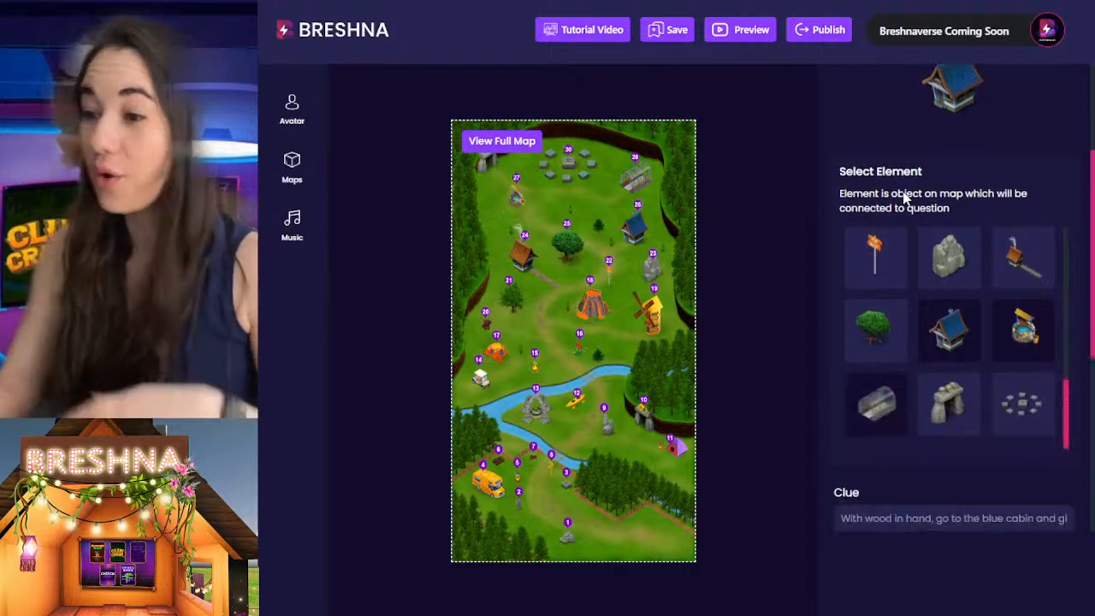
pyautogui.scroll(-2, 898, 240)
pyautogui.click(902, 365)
pyautogui.hotkey('ctrl', 'a')
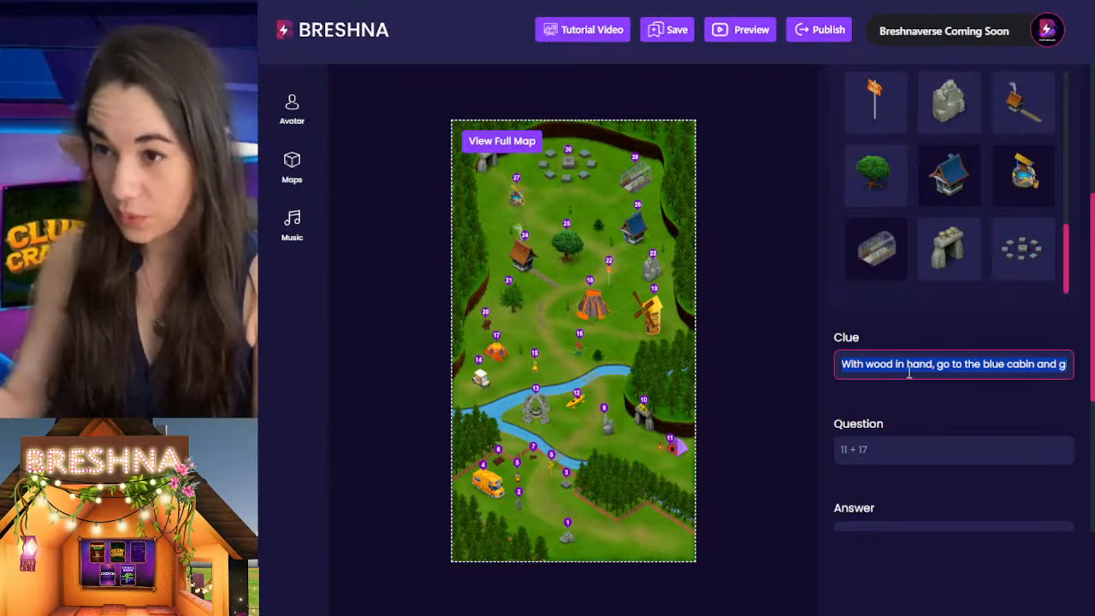
pyautogui.press('BackSpace')
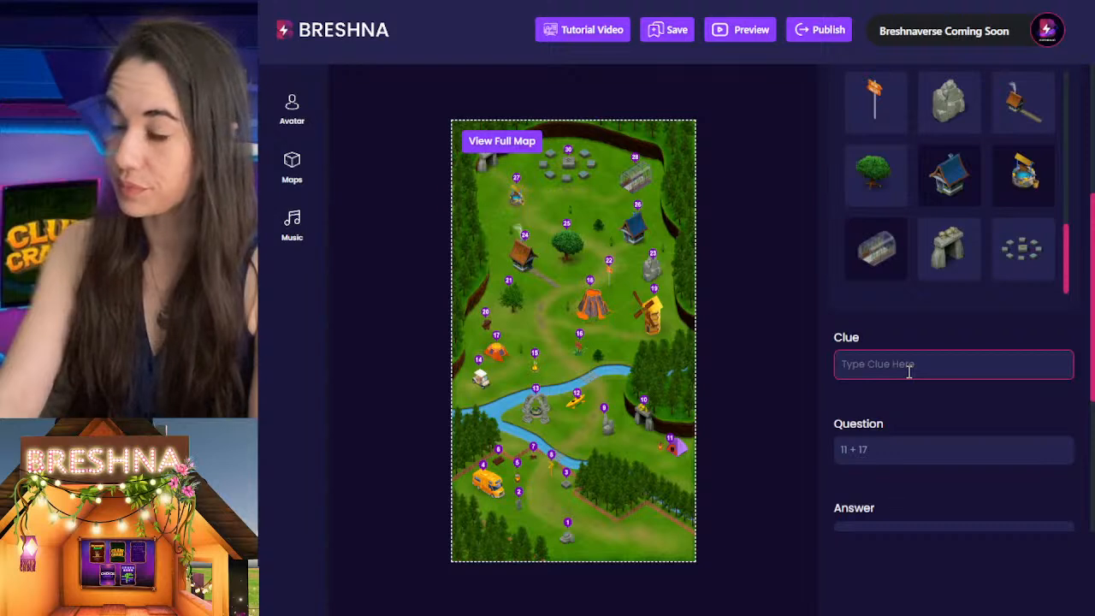
pyautogui.write('Great job! ')
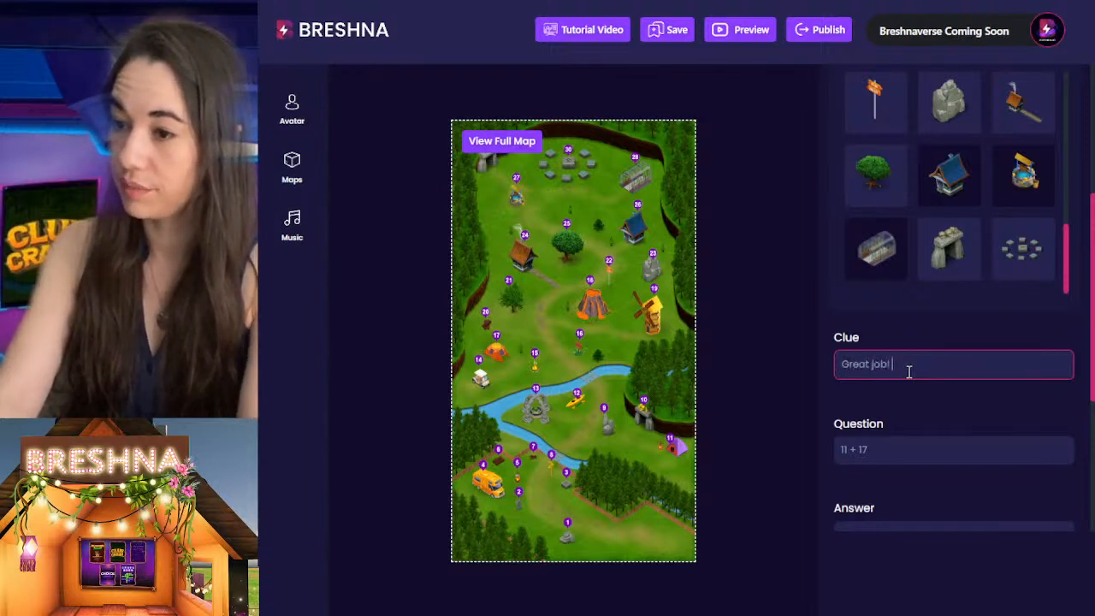
pyautogui.write("You did a full day's work keeping the Math Grounds!")
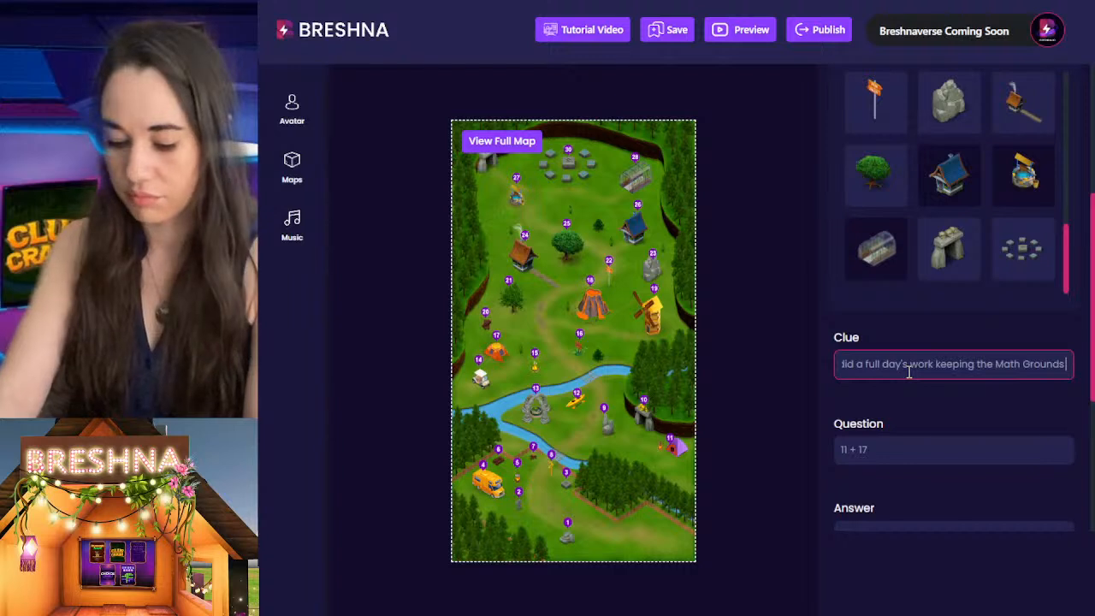
pyautogui.write(' operational!')
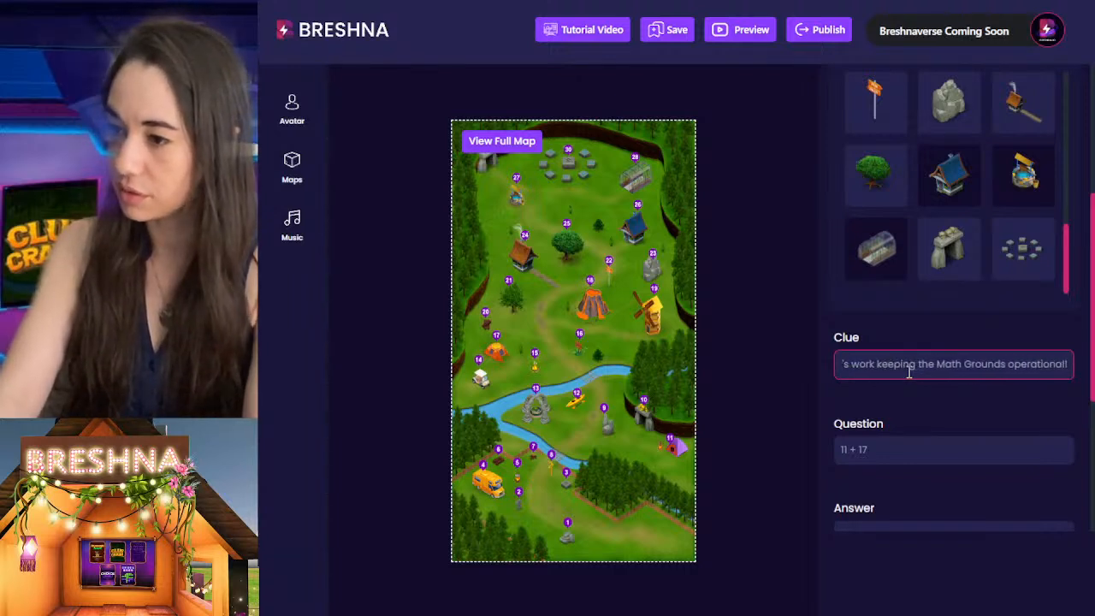
# Append "Time to head home. Get in your camper to start the engines!" to Question 6's clue
pyautogui.write(' Time to h')
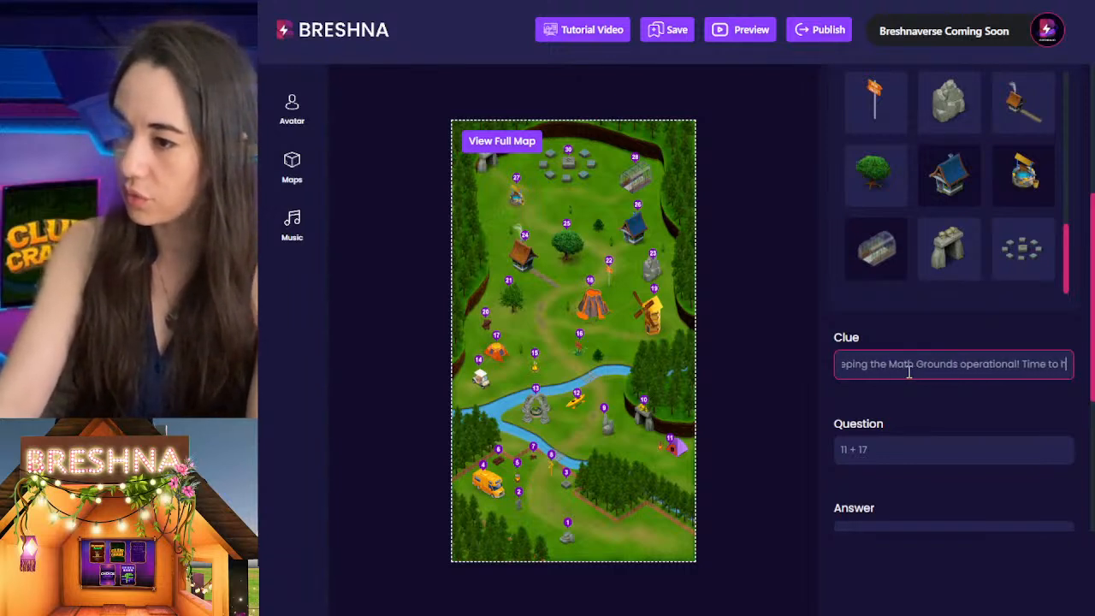
pyautogui.write('ead home. Get i')
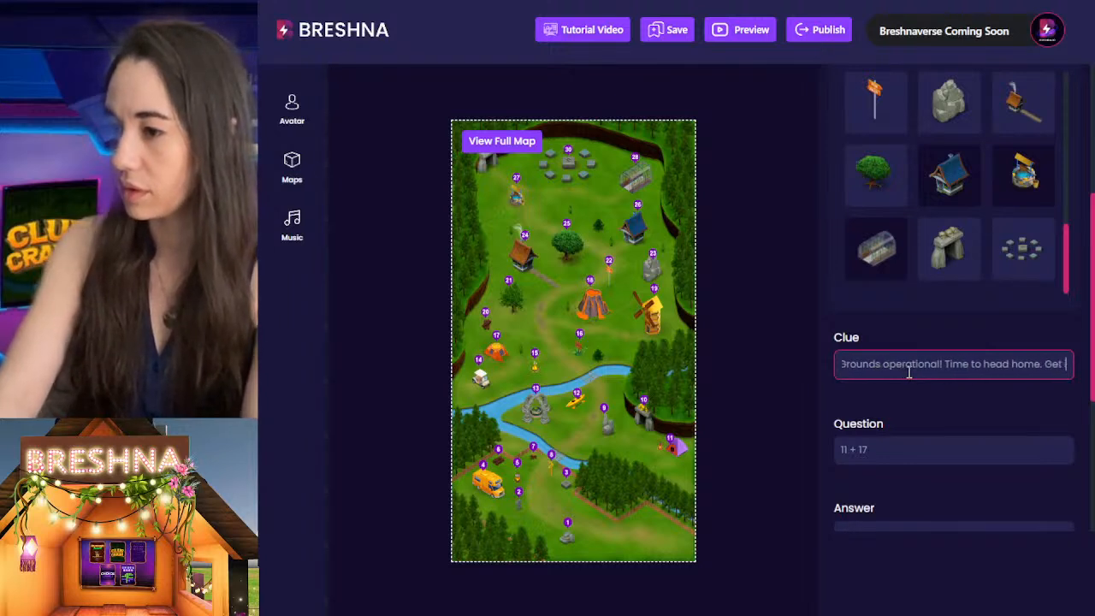
pyautogui.write('n your camer')
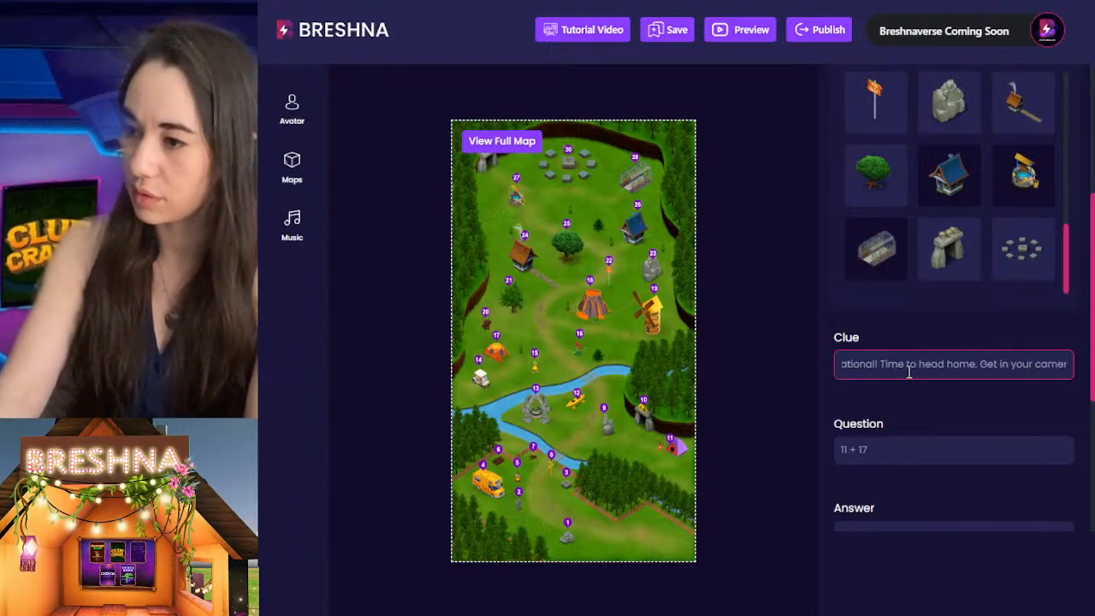
pyautogui.press('BackSpace')
pyautogui.press('BackSpace')
pyautogui.write('per')
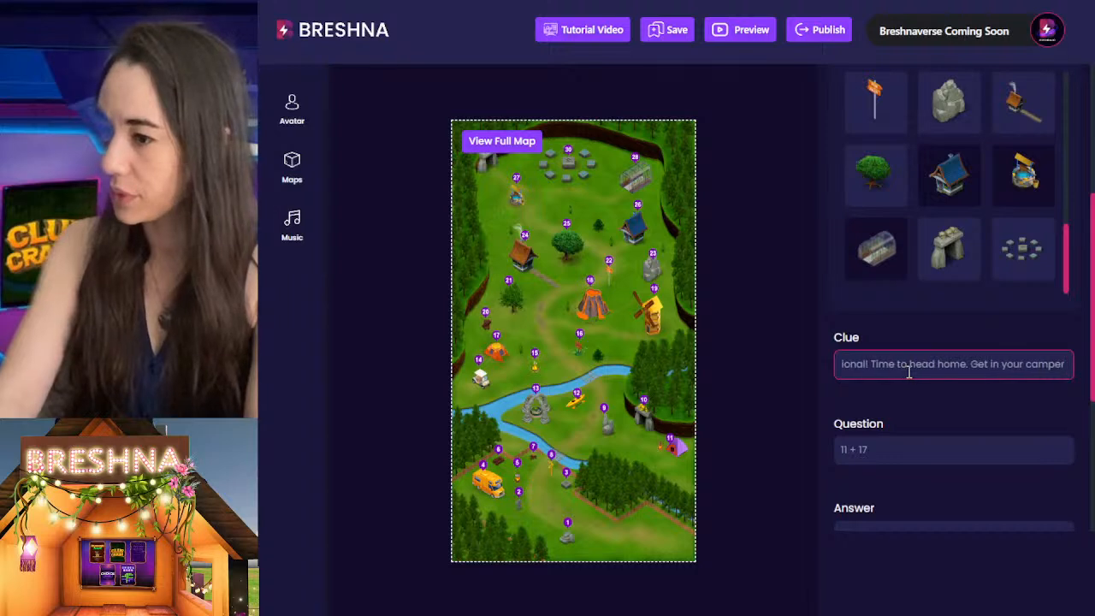
pyautogui.write(' to start the en')
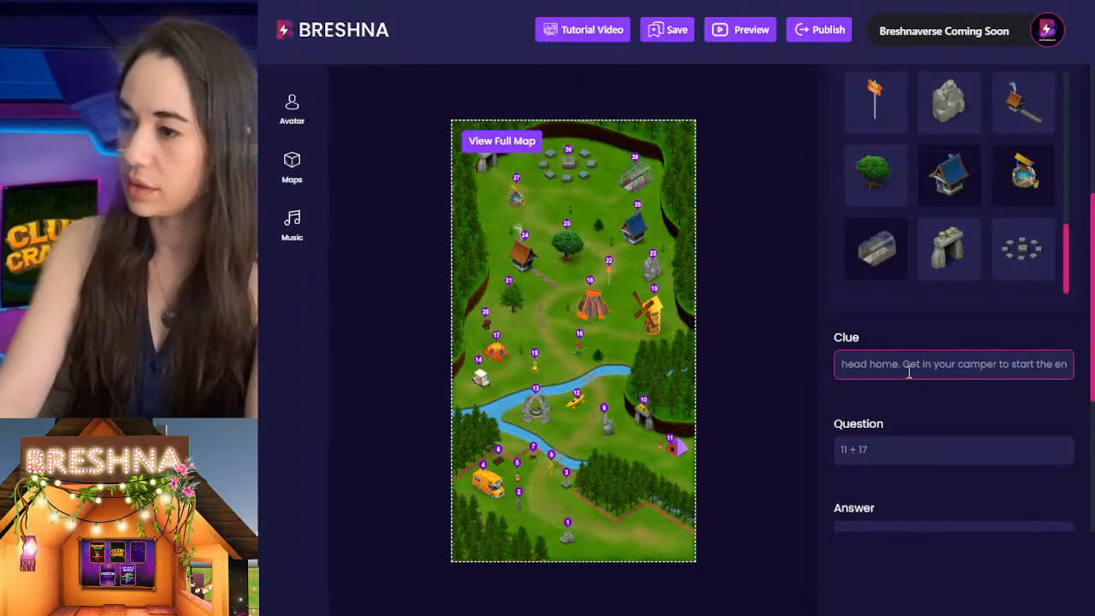
pyautogui.write('gines!')
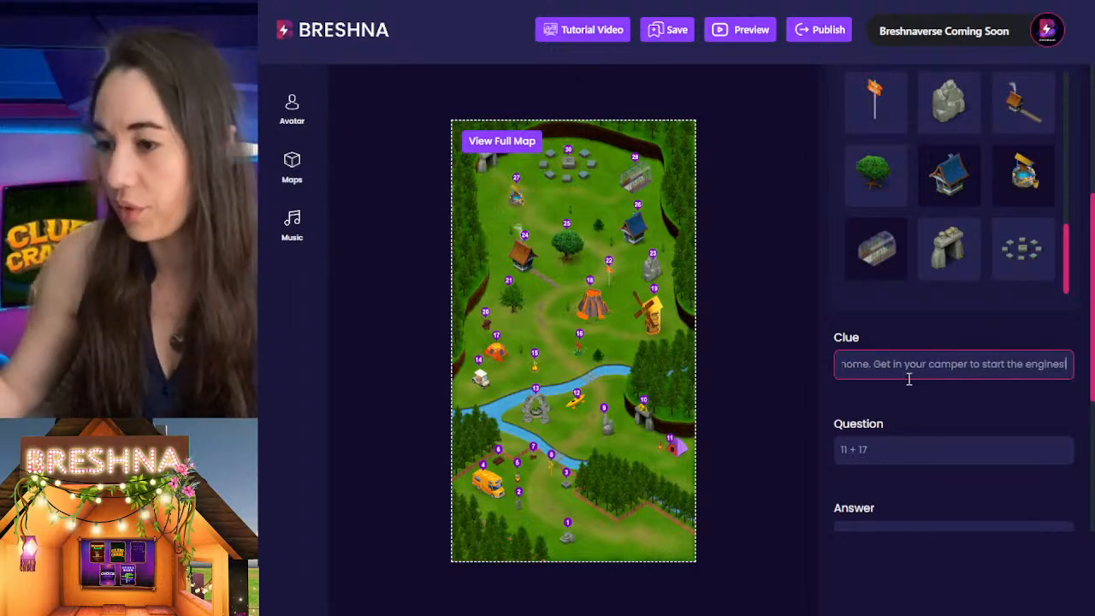
# Review Question 6's question, answer and image settings
pyautogui.press('Tab')
pyautogui.scroll(-3, 927, 321)
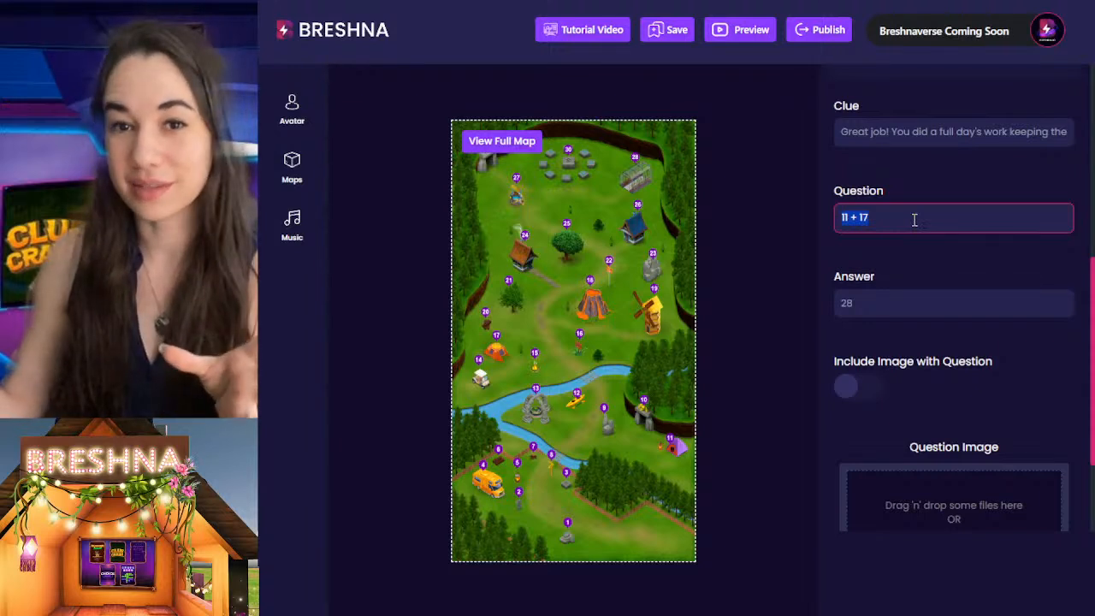
pyautogui.scroll(-2, 914, 220)
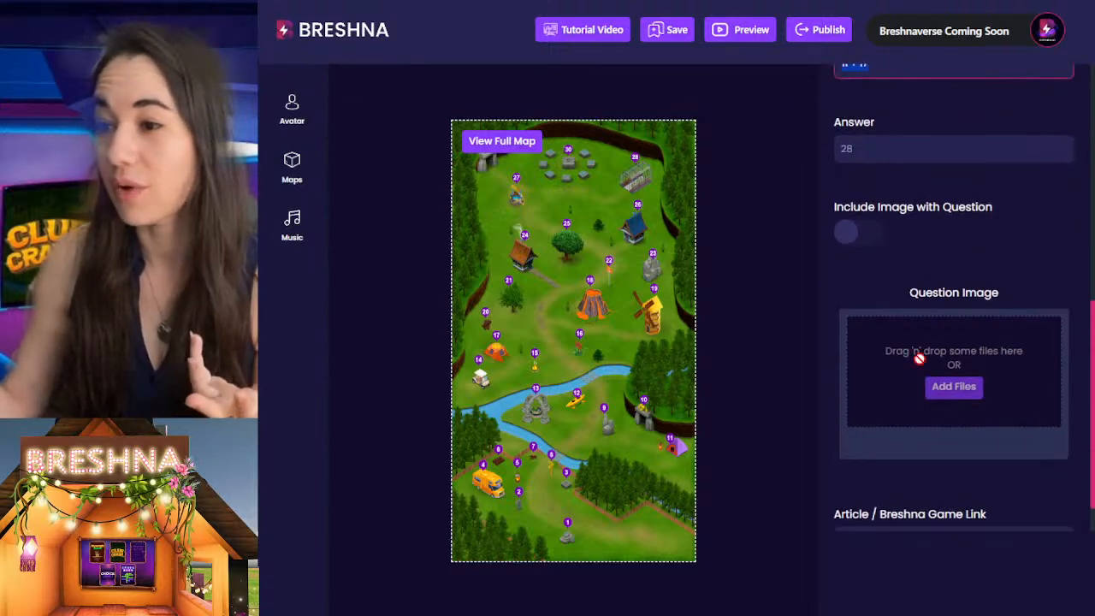
pyautogui.click(867, 232)
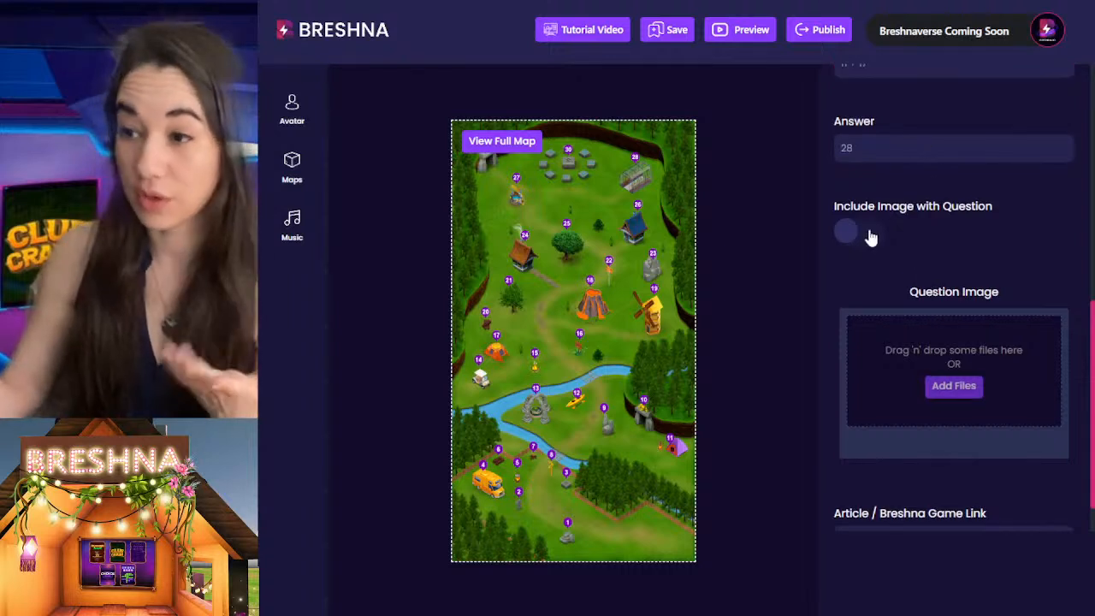
# Enable an image for the question, add the Museum of Islamic Art picture as the question image, and accept its crop
pyautogui.click(849, 240)
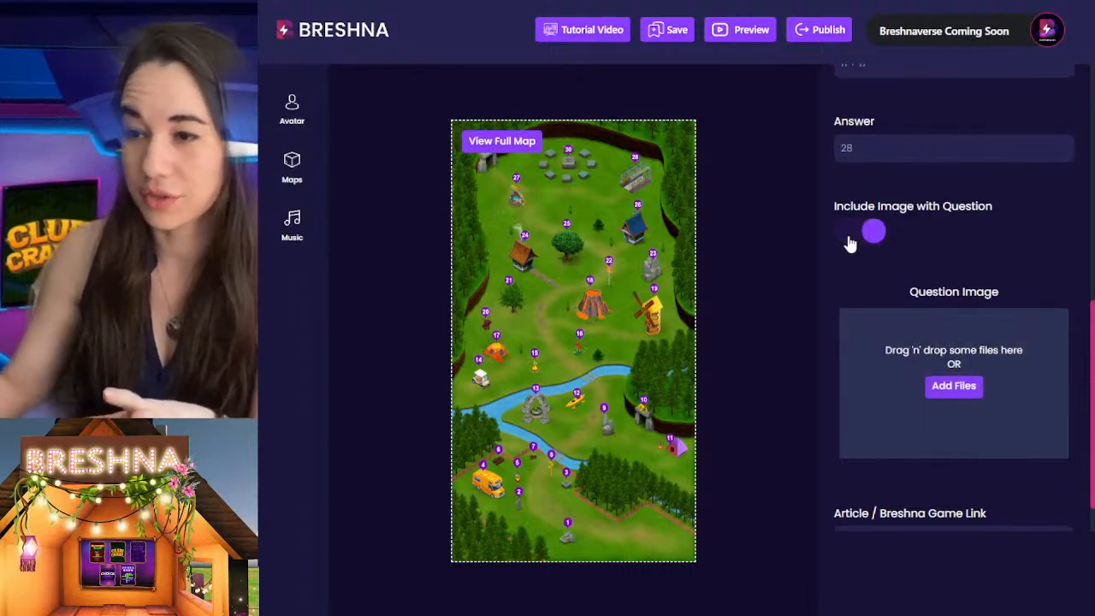
pyautogui.click(954, 386)
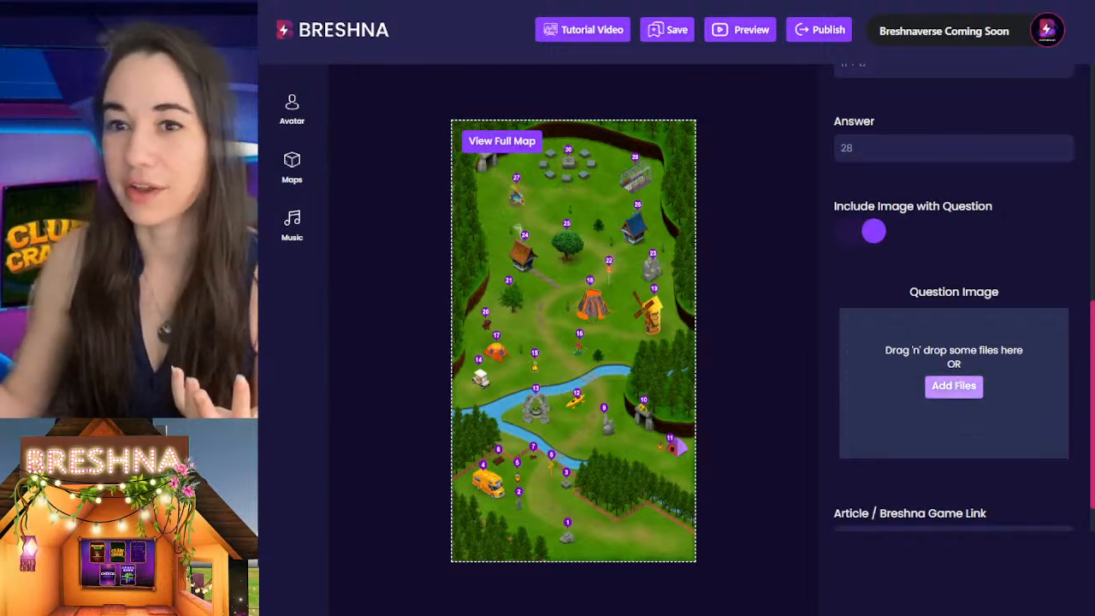
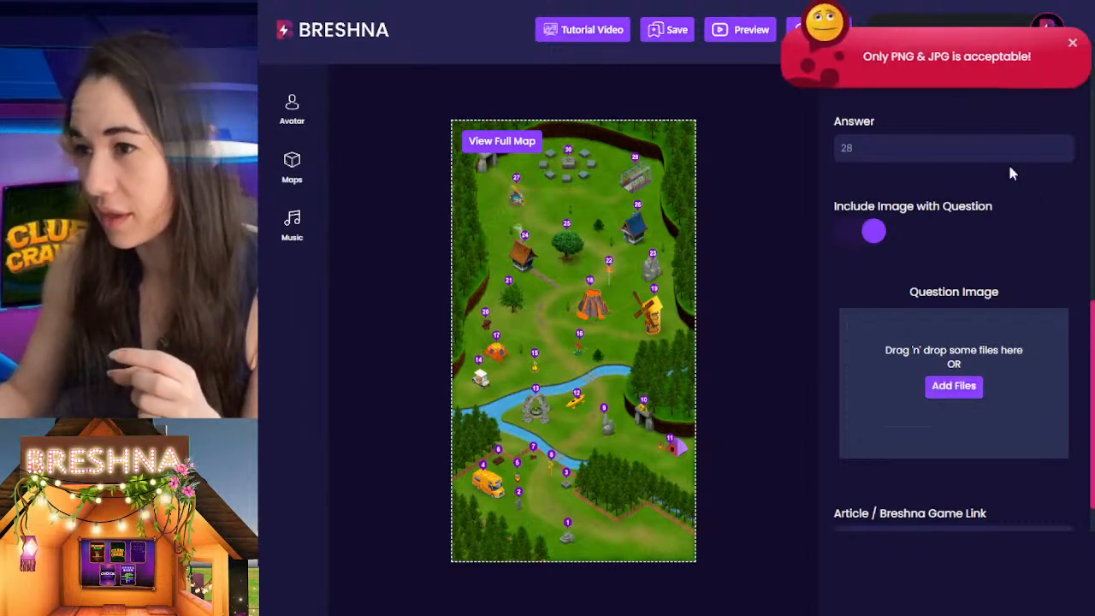
pyautogui.click(956, 387)
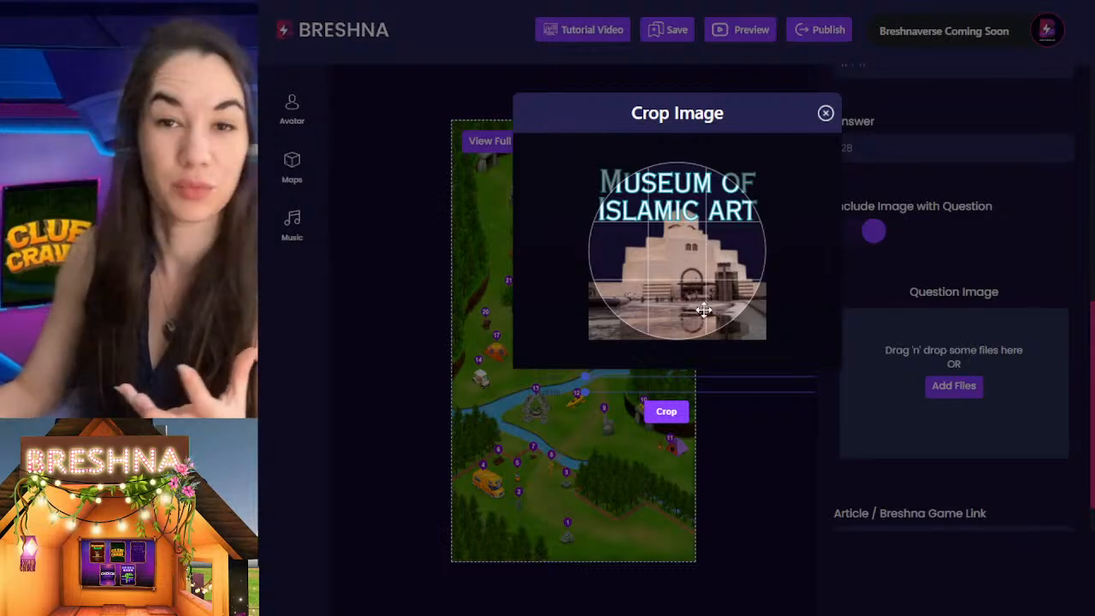
pyautogui.click(668, 412)
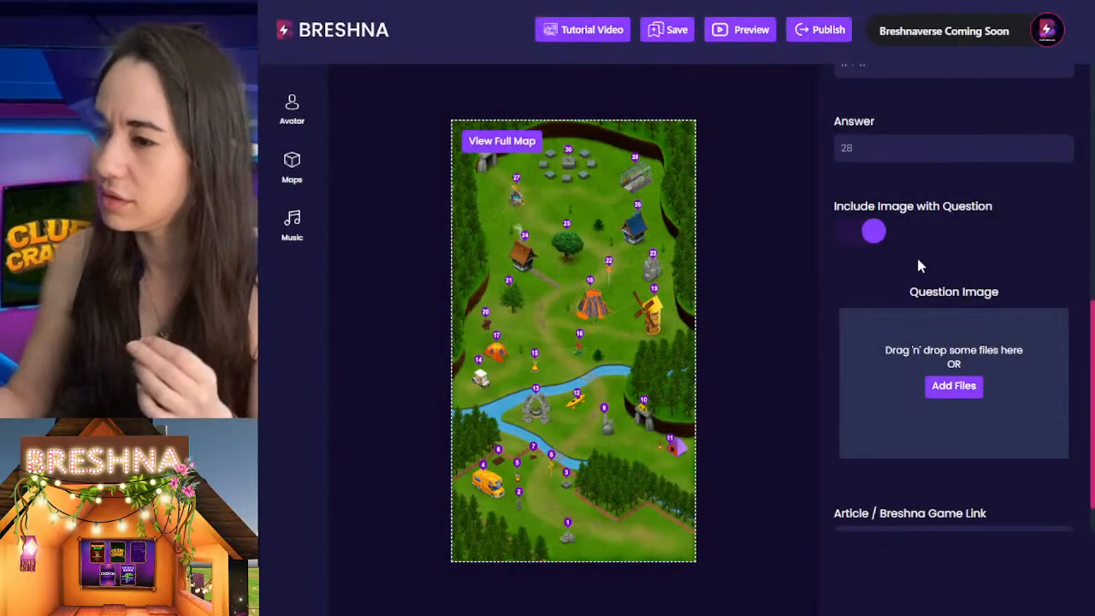
pyautogui.scroll(-1, 917, 261)
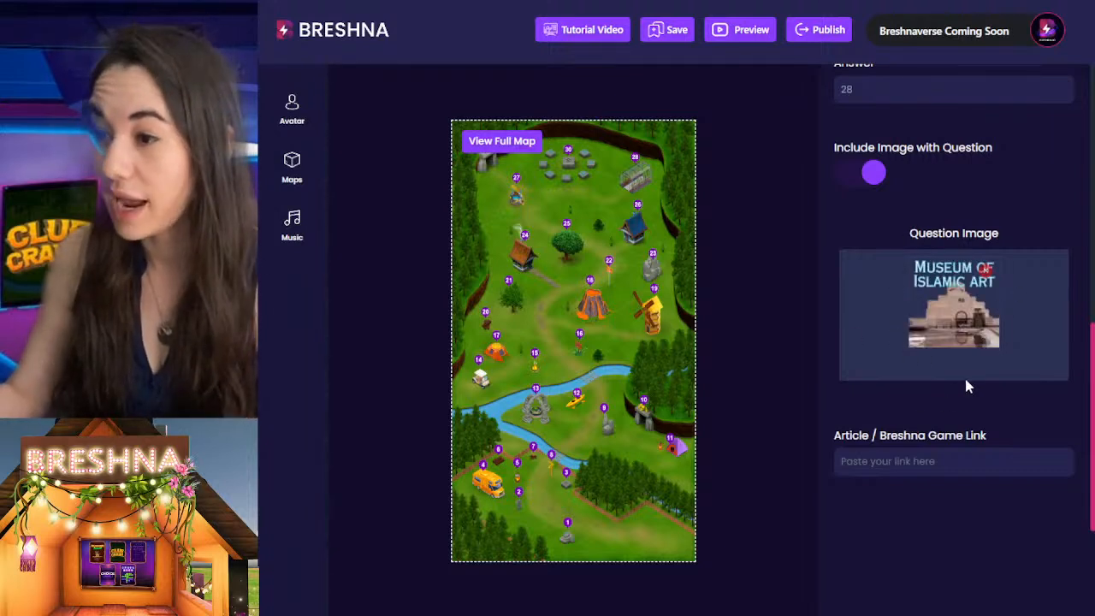
pyautogui.click(939, 466)
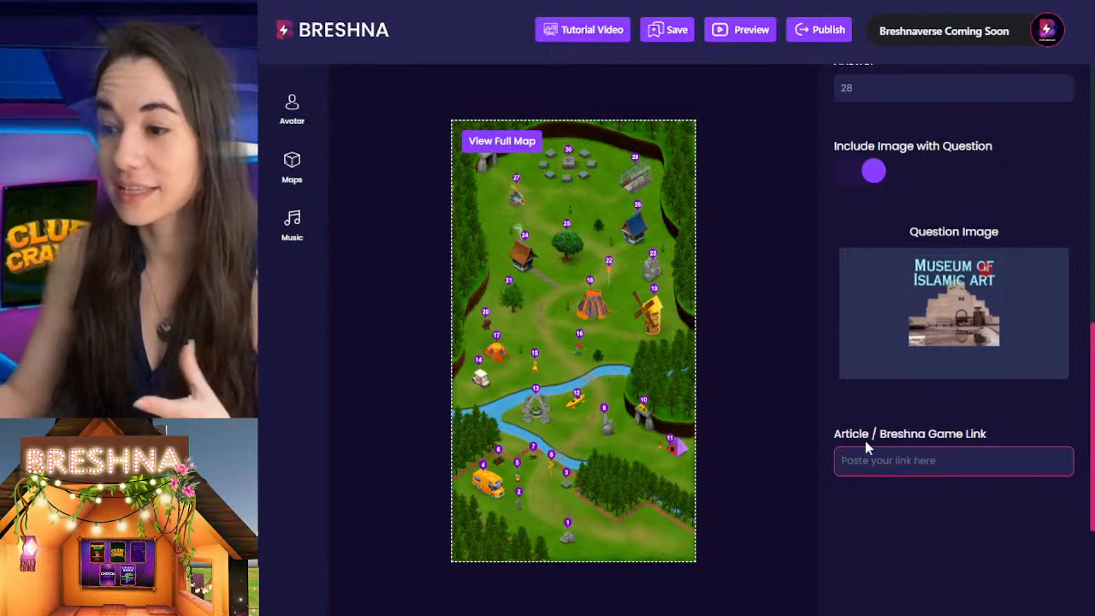
# In the clue text, replace "home" with "to your next job" so the sentence reads "Time to head to your next job"
pyautogui.scroll(4, 851, 222)
pyautogui.scroll(1, 952, 325)
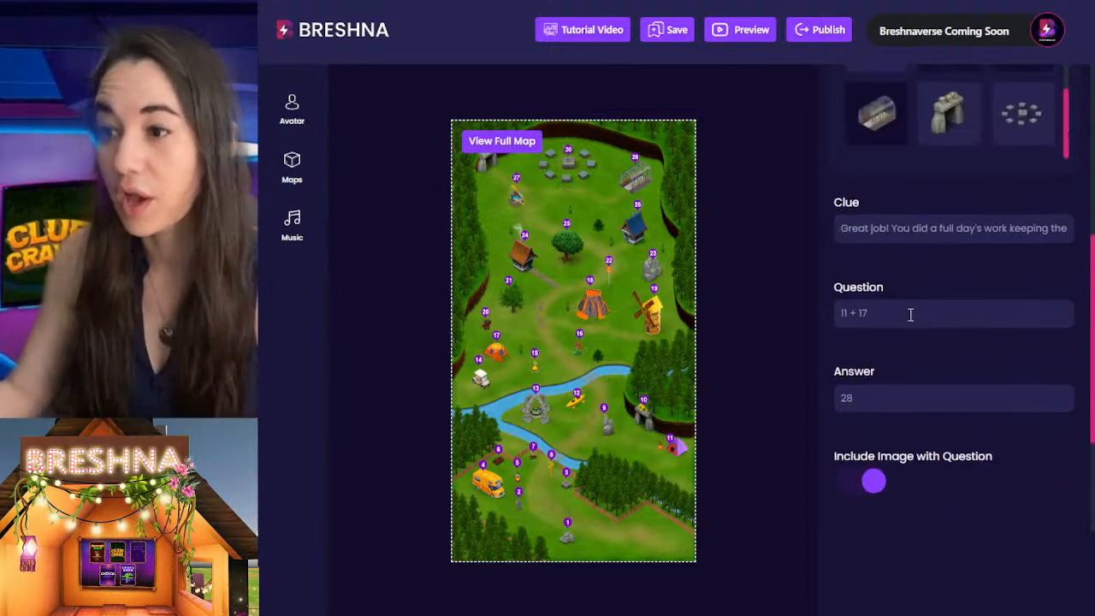
pyautogui.tripleClick(910, 314)
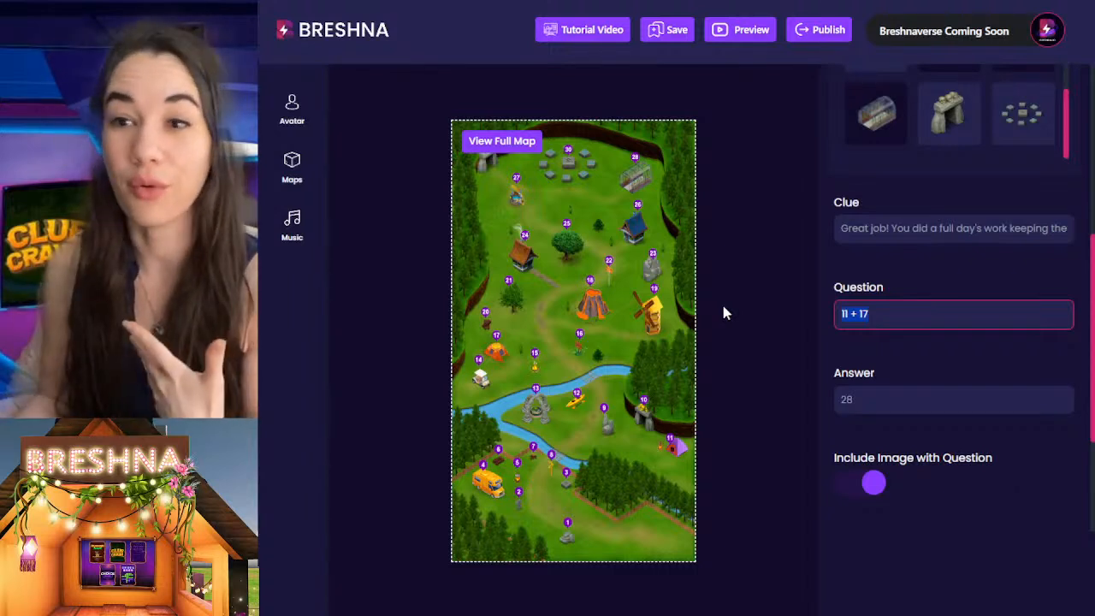
pyautogui.moveTo(1000, 231); pyautogui.dragTo(1069, 231)
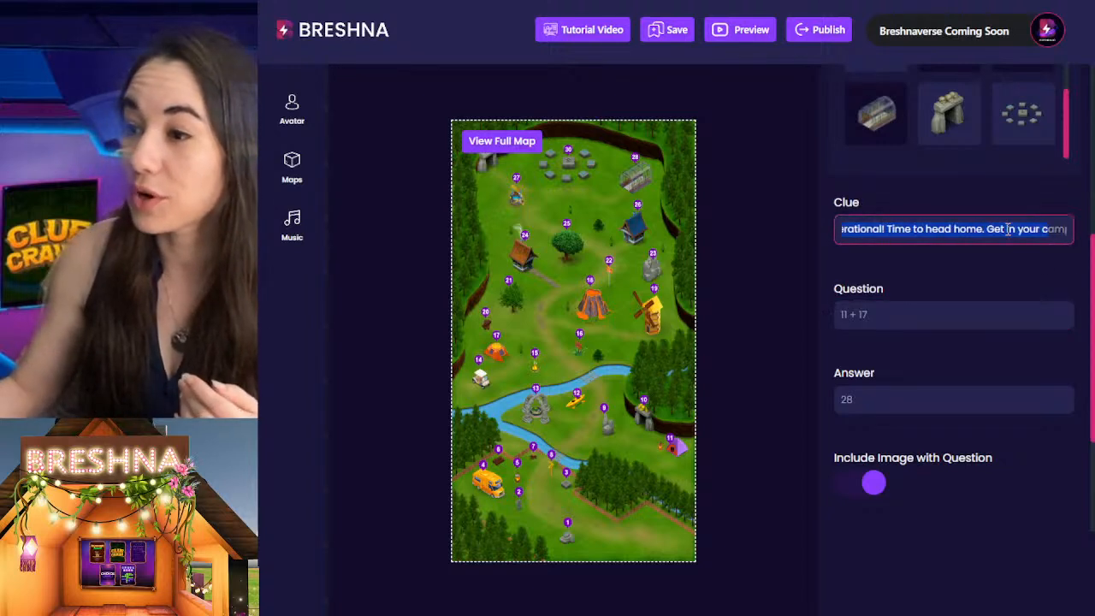
pyautogui.click(1003, 229)
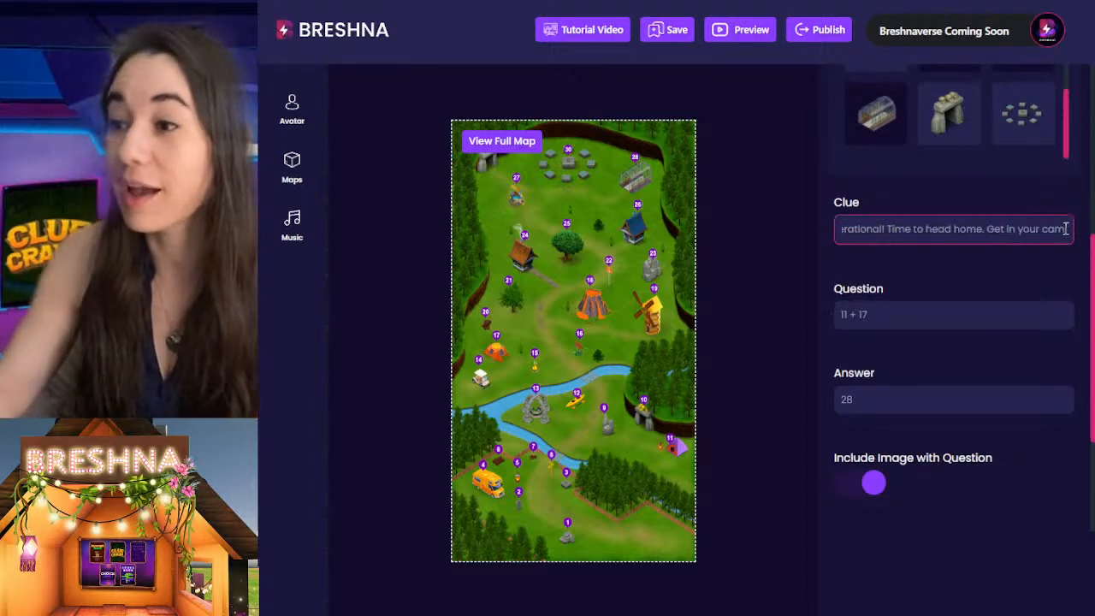
pyautogui.press('Right')
pyautogui.press('Right')
pyautogui.press('Right')
pyautogui.press('Right')
pyautogui.press('Right')
pyautogui.press('Right')
pyautogui.press('Right')
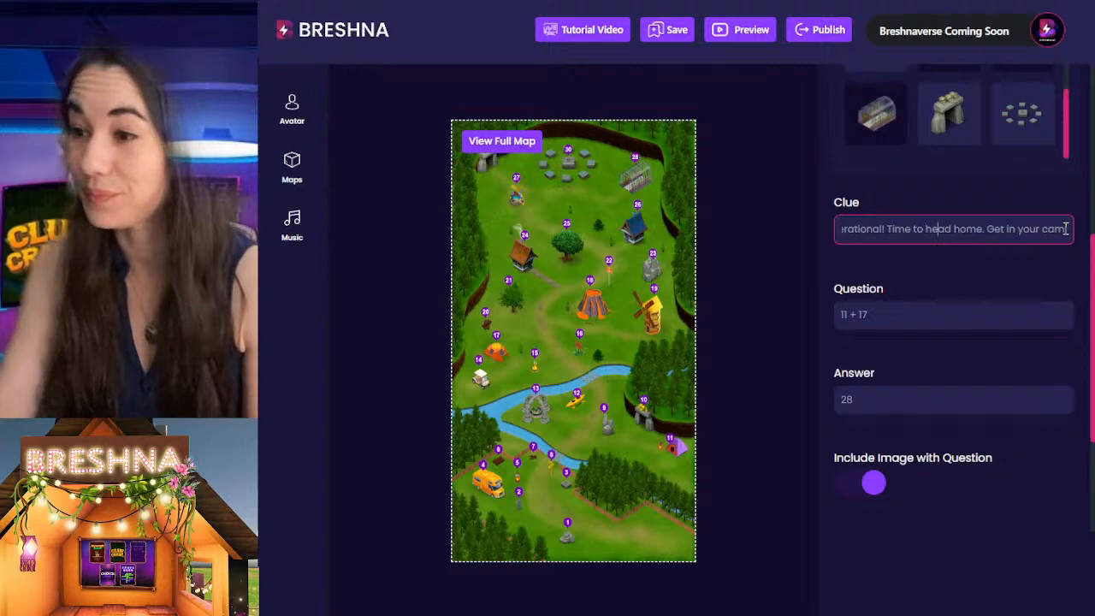
pyautogui.press('Delete')
pyautogui.press('Delete')
pyautogui.press('Delete')
pyautogui.press('Delete')
pyautogui.press('Delete')
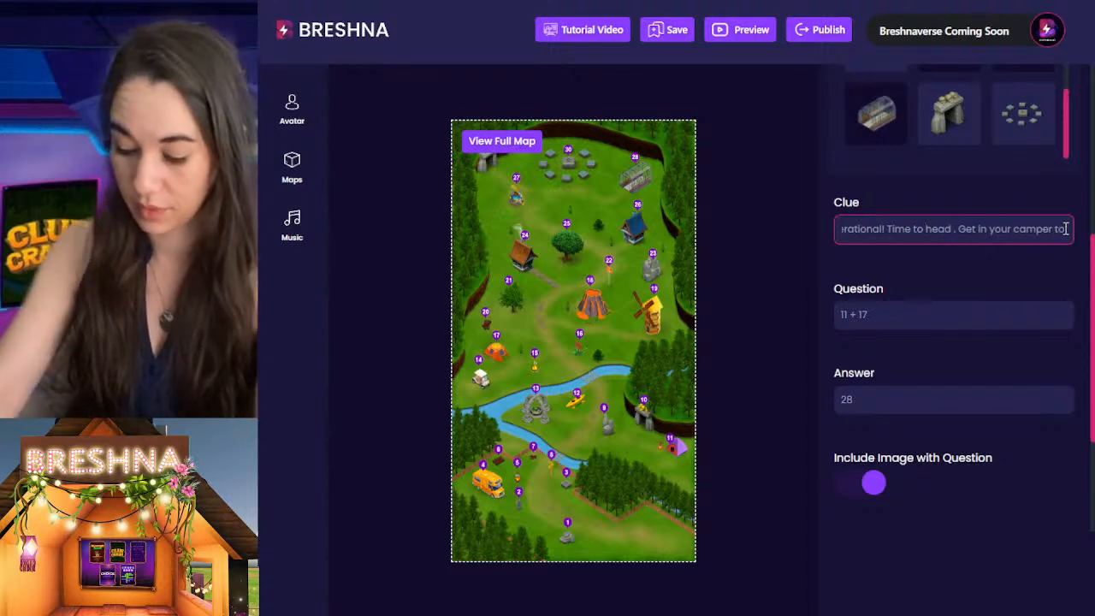
pyautogui.write('to your next job')
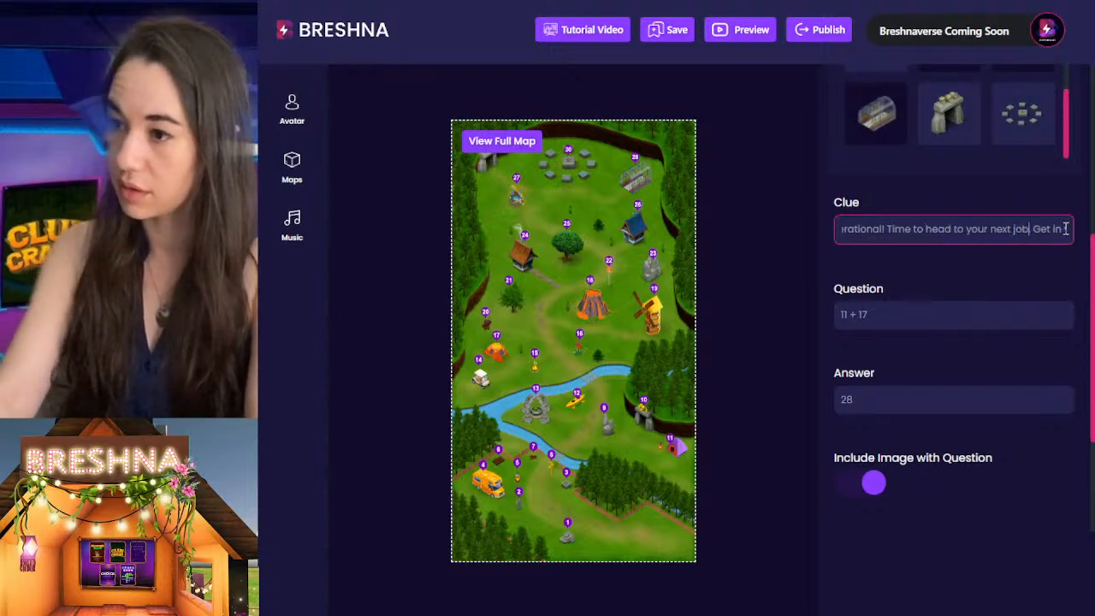
pyautogui.press('End')
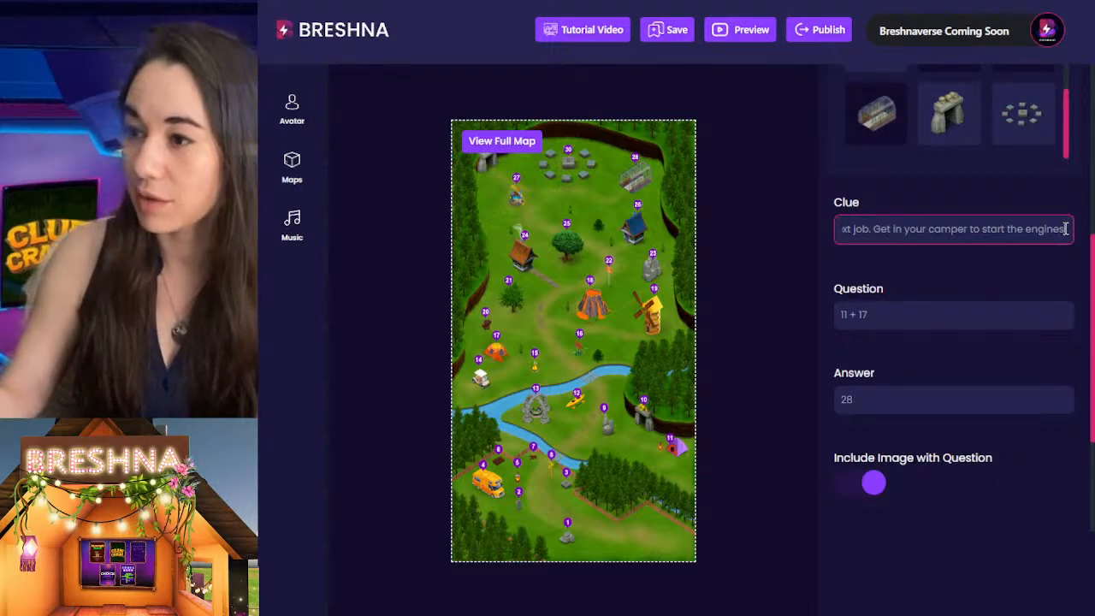
# Replace the question with "Where are you going?"
pyautogui.press('Tab')
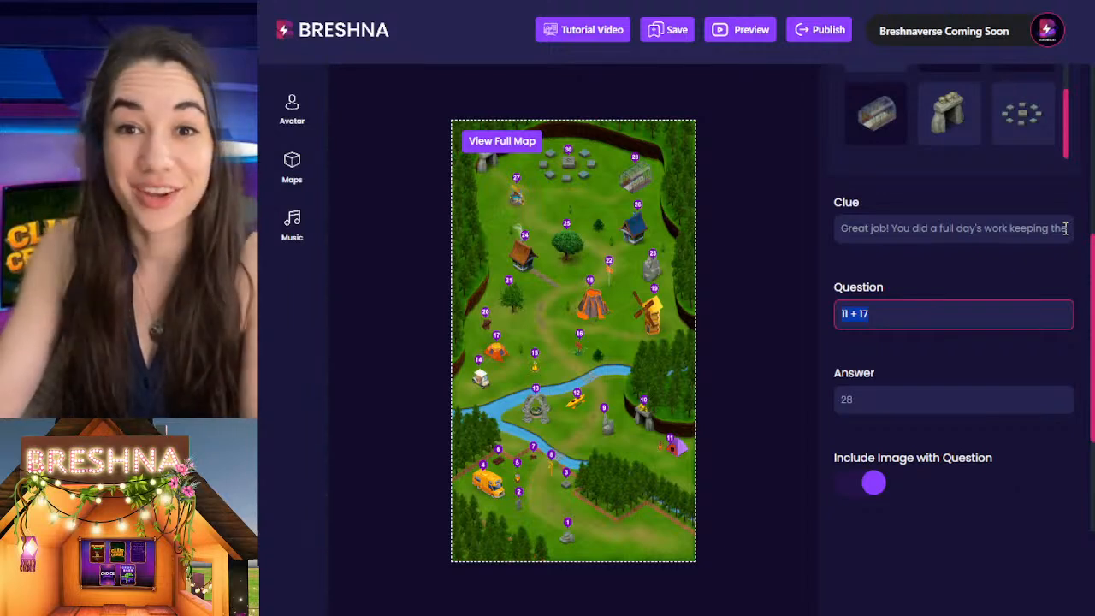
pyautogui.write('Where are ')
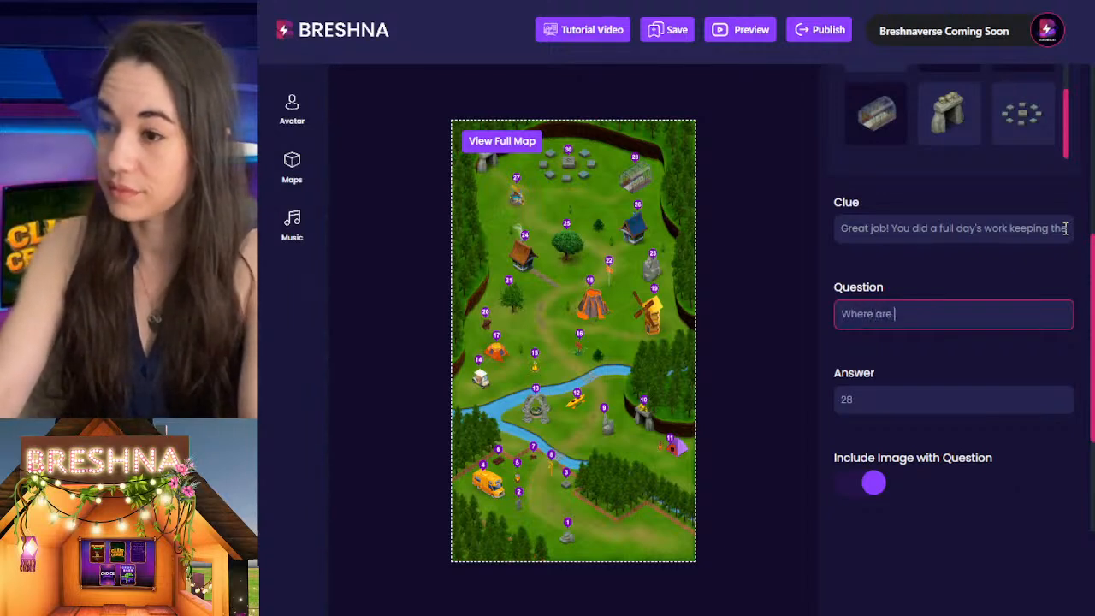
pyautogui.write('you going')
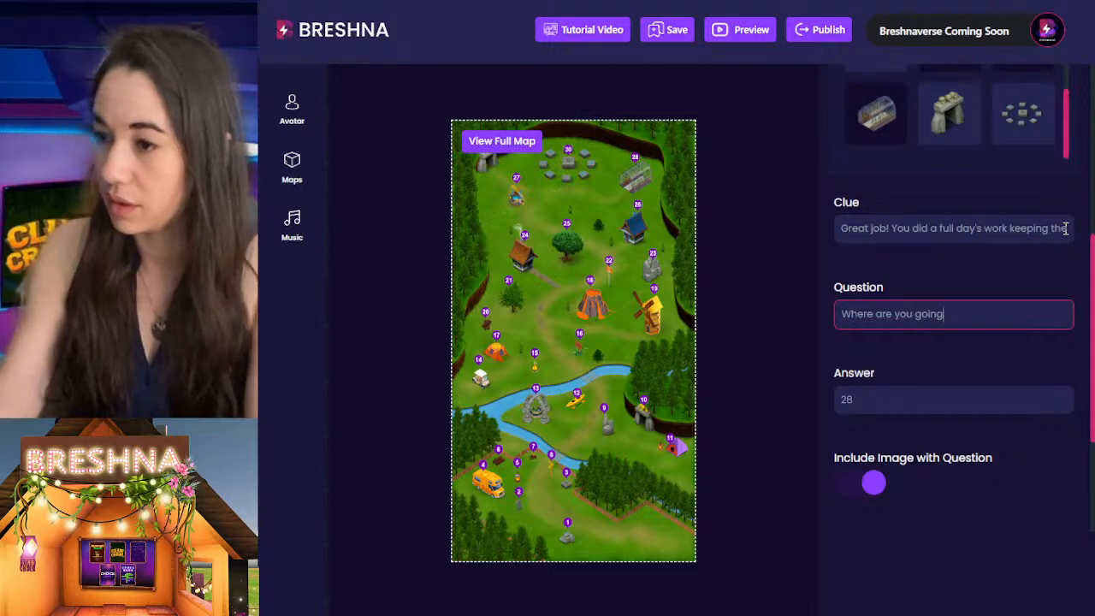
pyautogui.write('?')
# Set the question's answer to "Museum of Islamic Art"
pyautogui.scroll(-2, 949, 300)
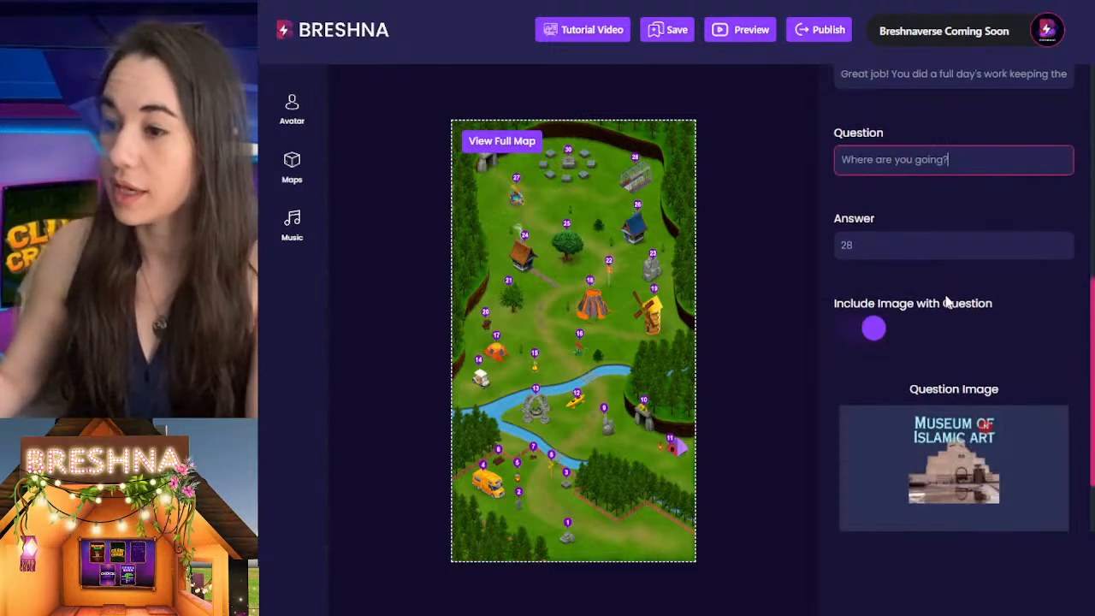
pyautogui.press('Tab')
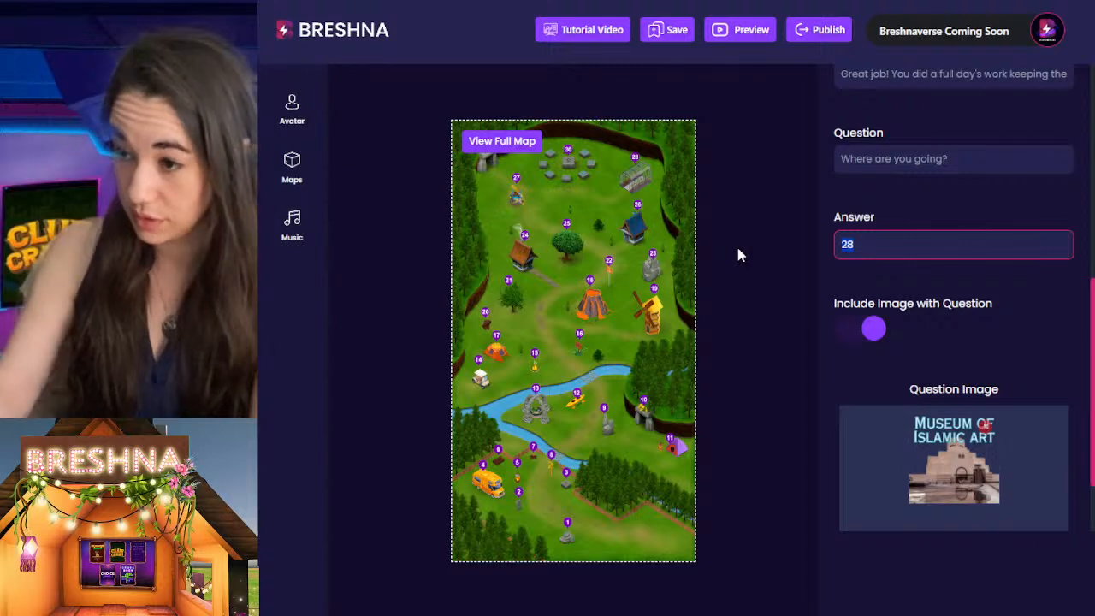
pyautogui.write('Museum of Isla')
pyautogui.press('BackSpace')
pyautogui.press('BackSpace')
pyautogui.press('BackSpace')
pyautogui.press('BackSpace')
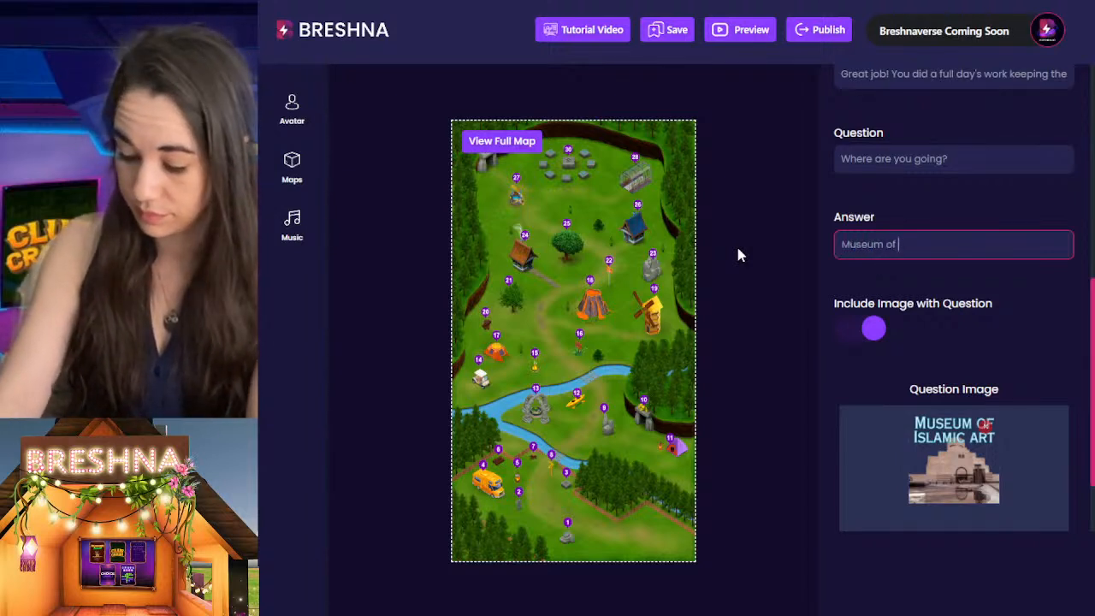
pyautogui.write('Islamic Art')
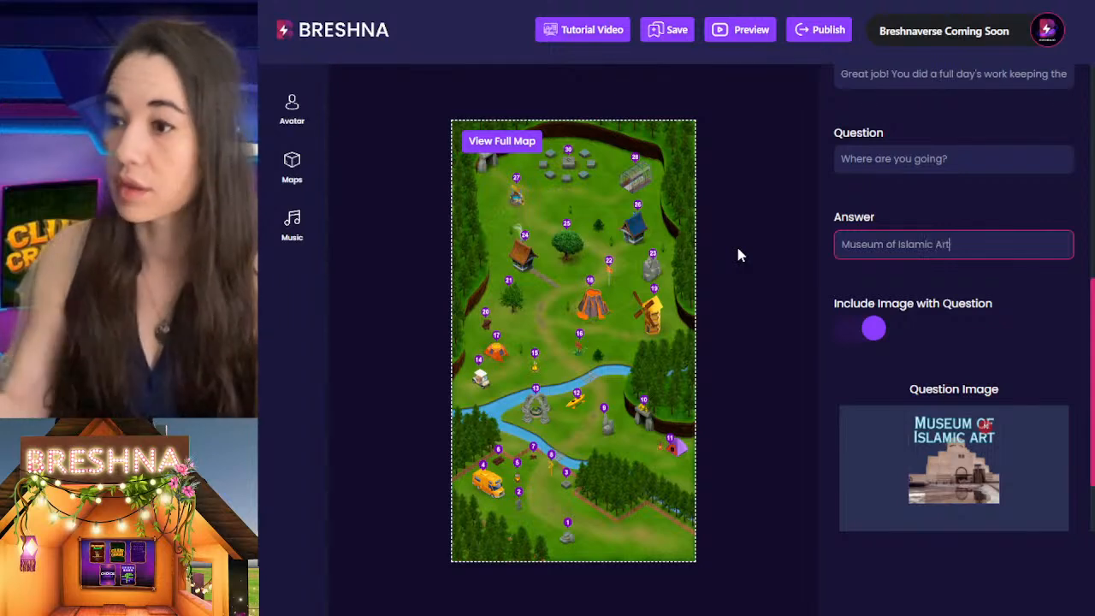
# Reword the question as "The image is your next stop. Where are you going?"
pyautogui.click(965, 160)
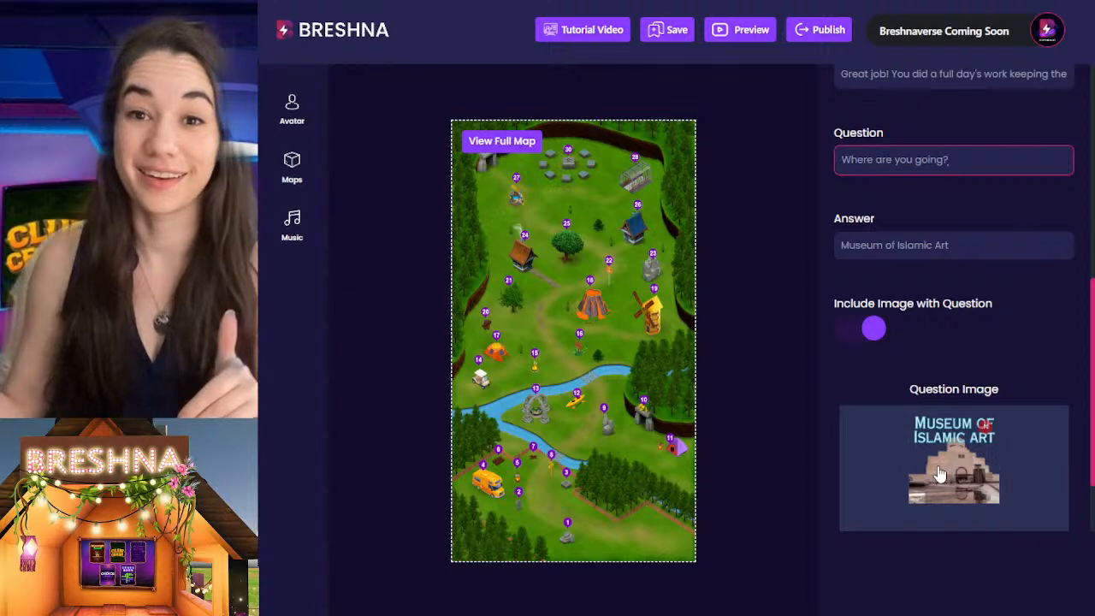
pyautogui.scroll(3, 936, 385)
pyautogui.click(929, 302)
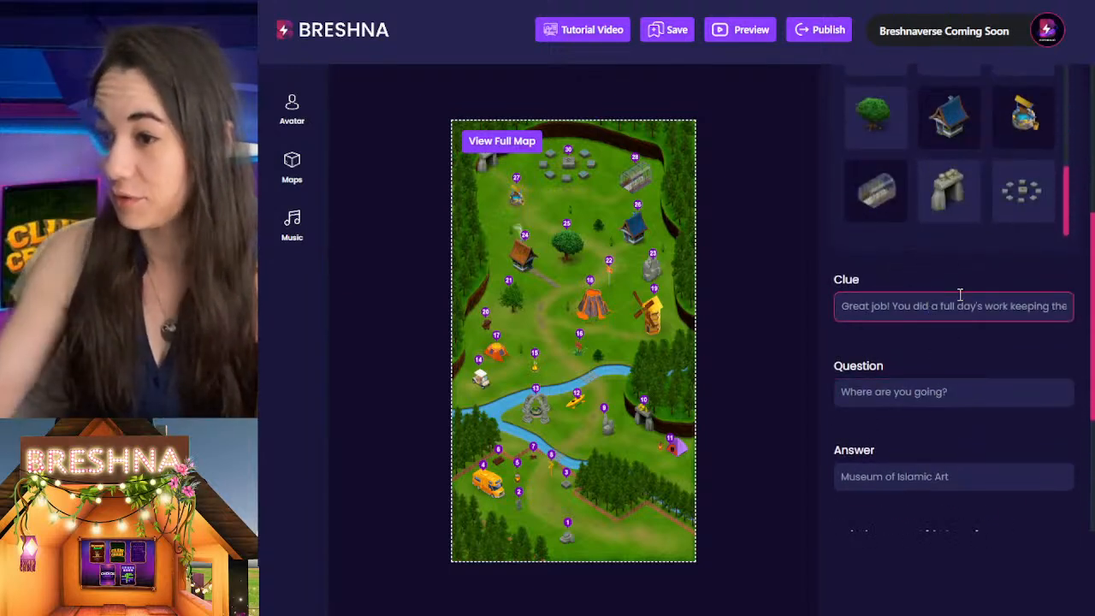
pyautogui.click(995, 389)
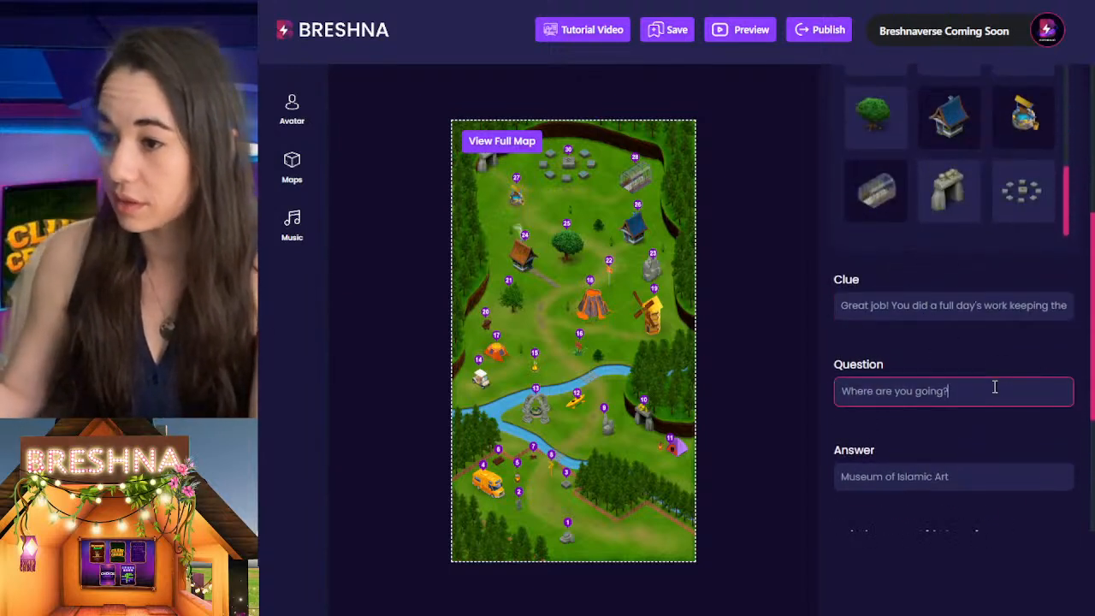
pyautogui.hotkey('ctrl', 'a')
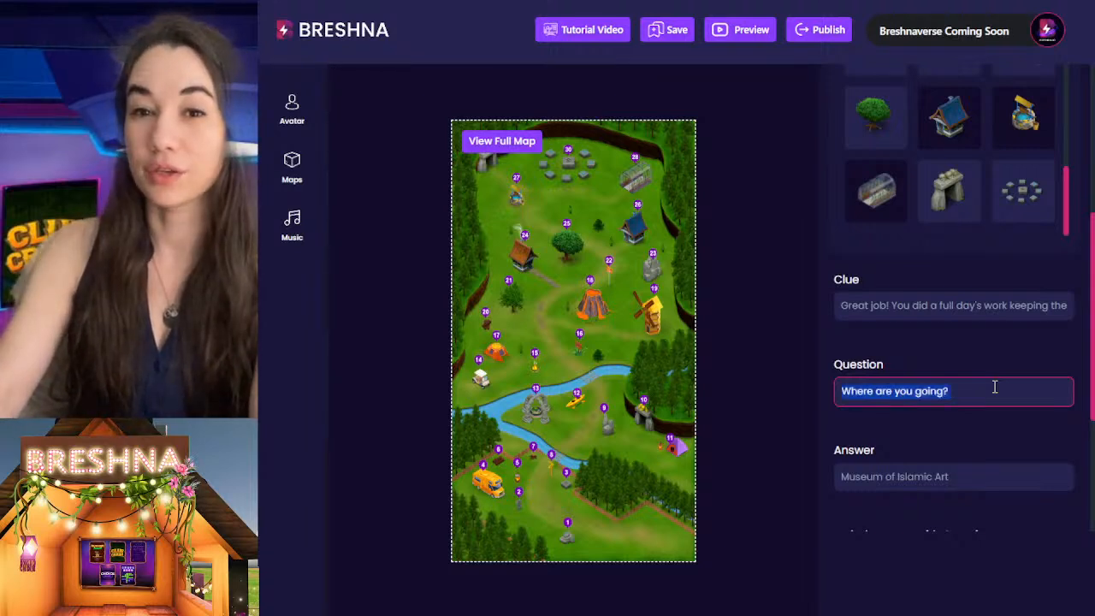
pyautogui.write('The image is ')
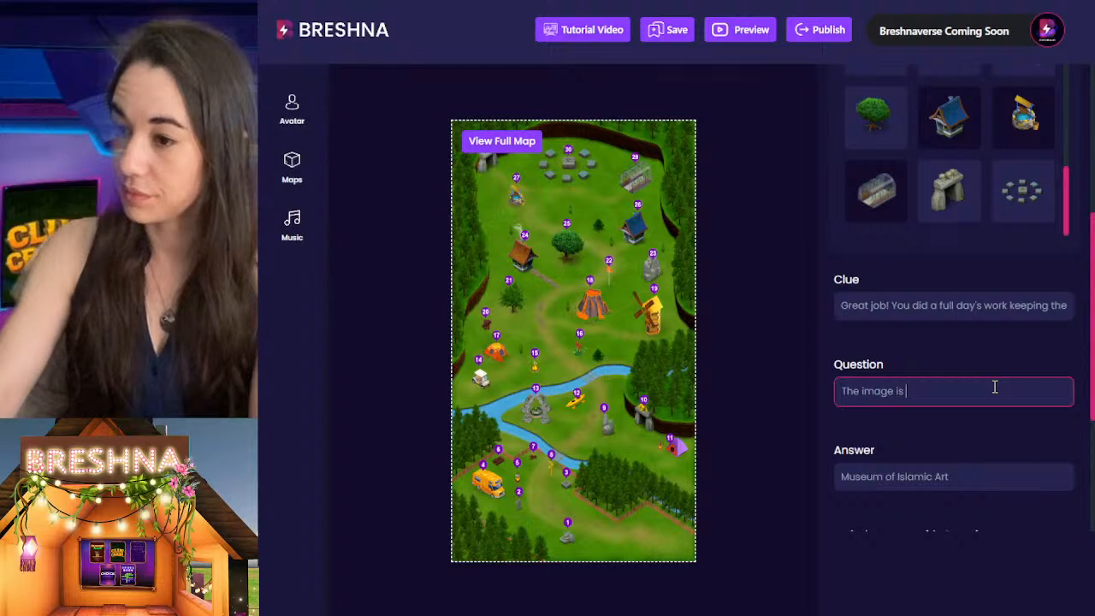
pyautogui.write('your next stop. Where are you going')
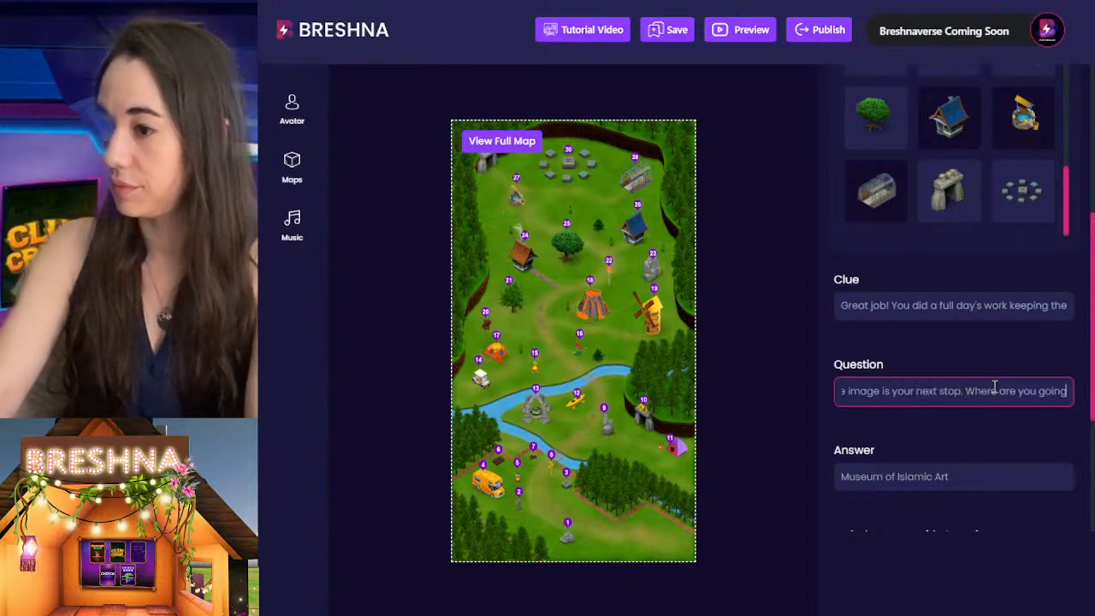
pyautogui.write('?')
pyautogui.scroll(-3, 1001, 343)
pyautogui.click(1011, 243)
pyautogui.hotkey('ctrl', 'a')
pyautogui.scroll(-3, 928, 209)
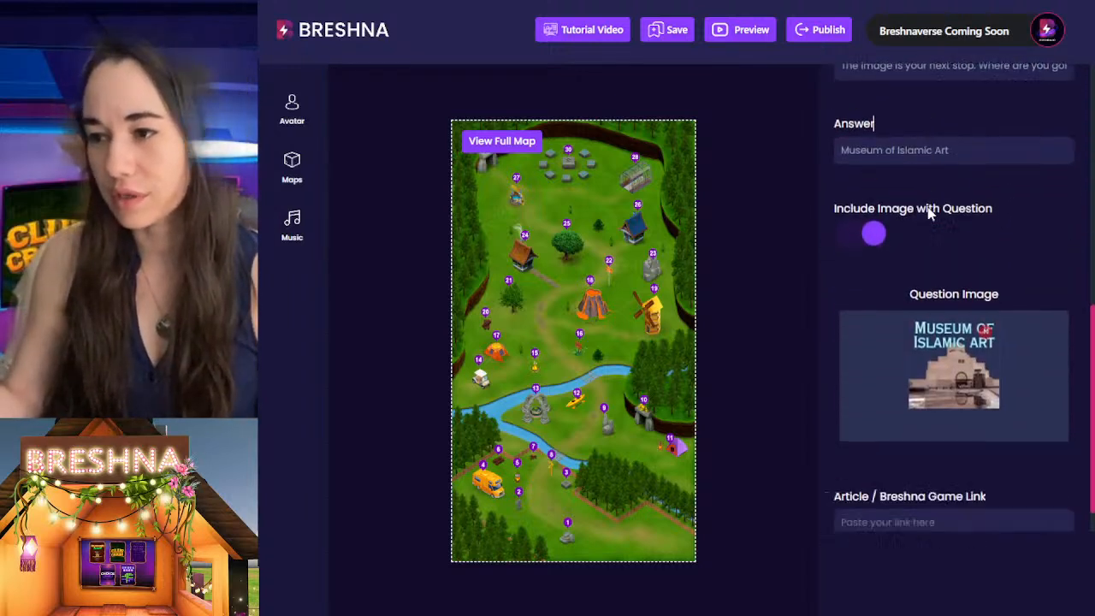
pyautogui.click(916, 463)
pyautogui.hotkey('ctrl', 'v')
pyautogui.hotkey('ctrl', 'z')
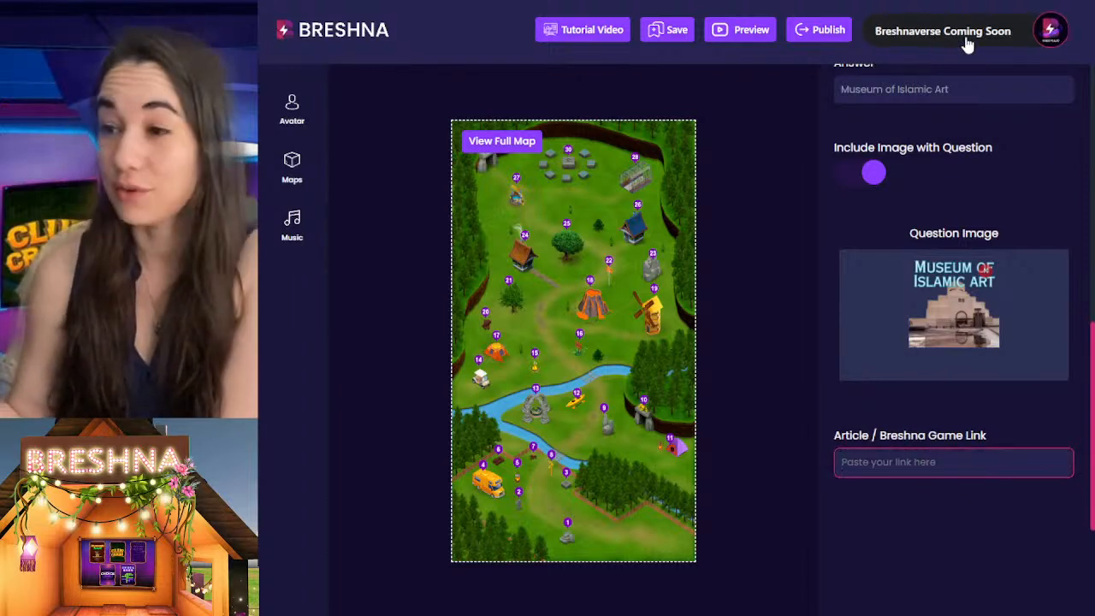
pyautogui.click(973, 131)
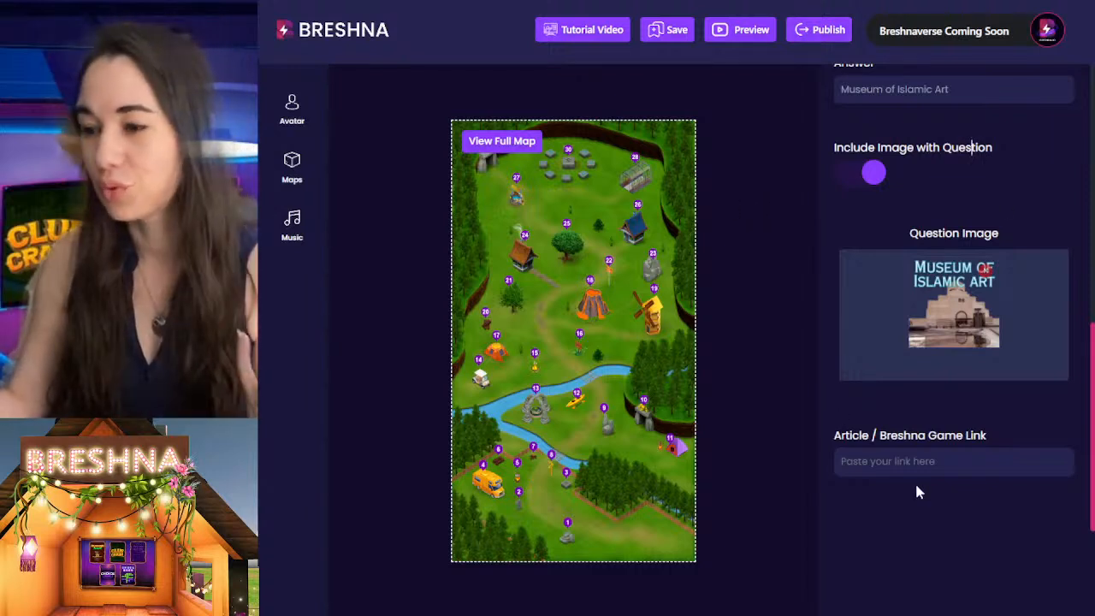
pyautogui.click(901, 463)
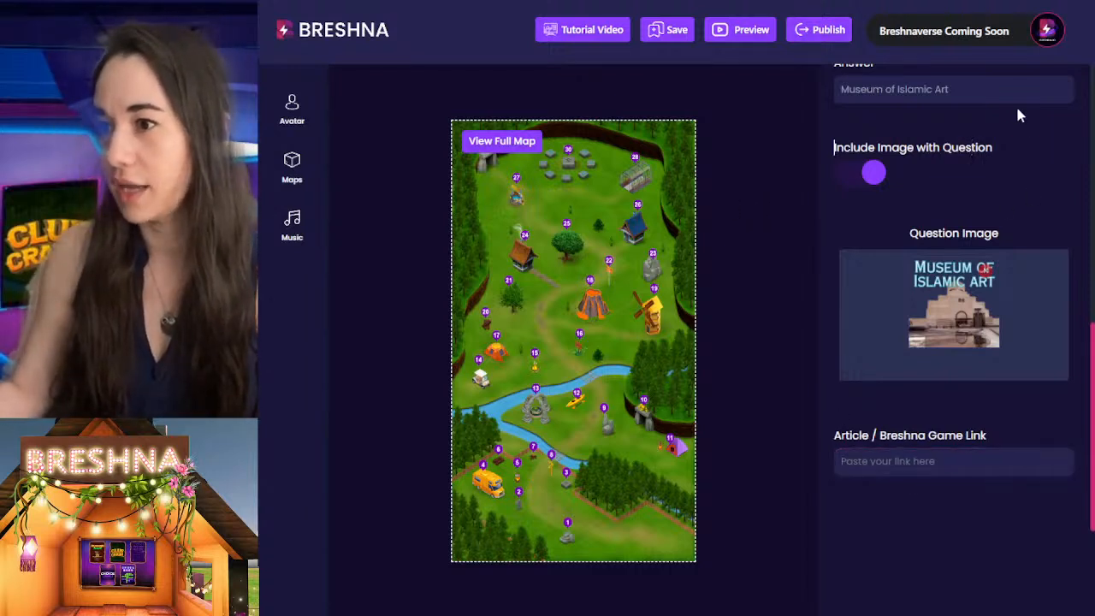
pyautogui.tripleClick(991, 96)
pyautogui.click(1021, 155)
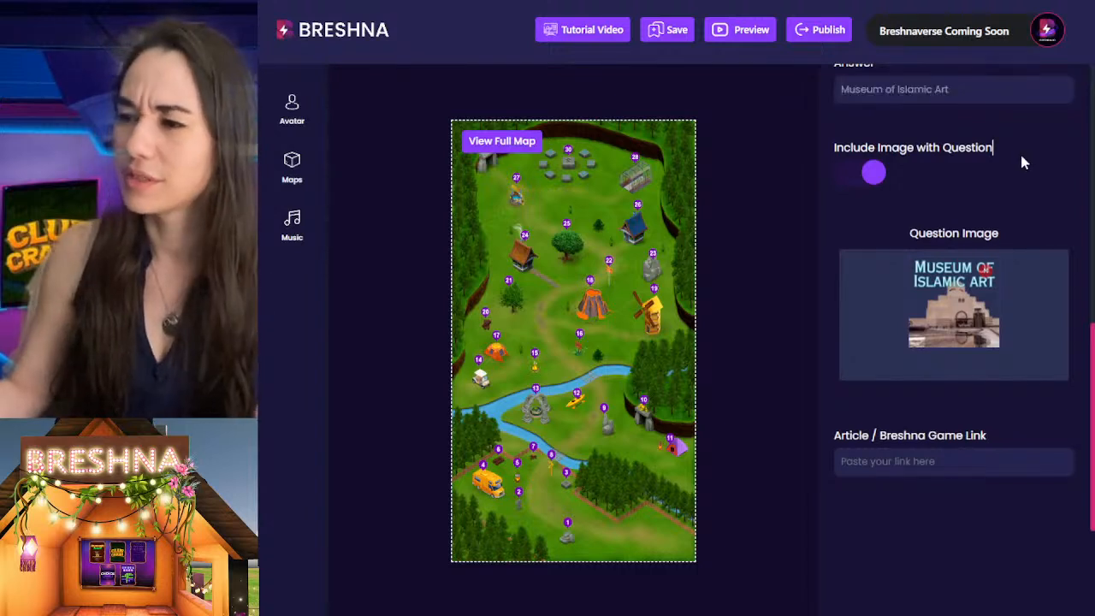
pyautogui.click(895, 466)
pyautogui.click(1031, 142)
pyautogui.scroll(1, 1031, 146)
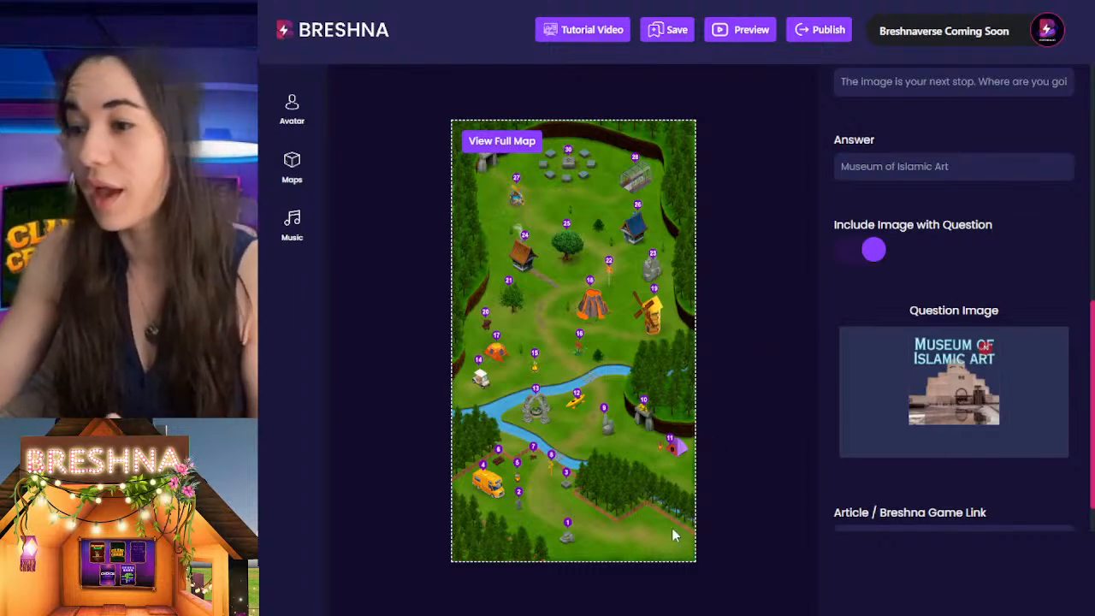
pyautogui.scroll(-1, 901, 359)
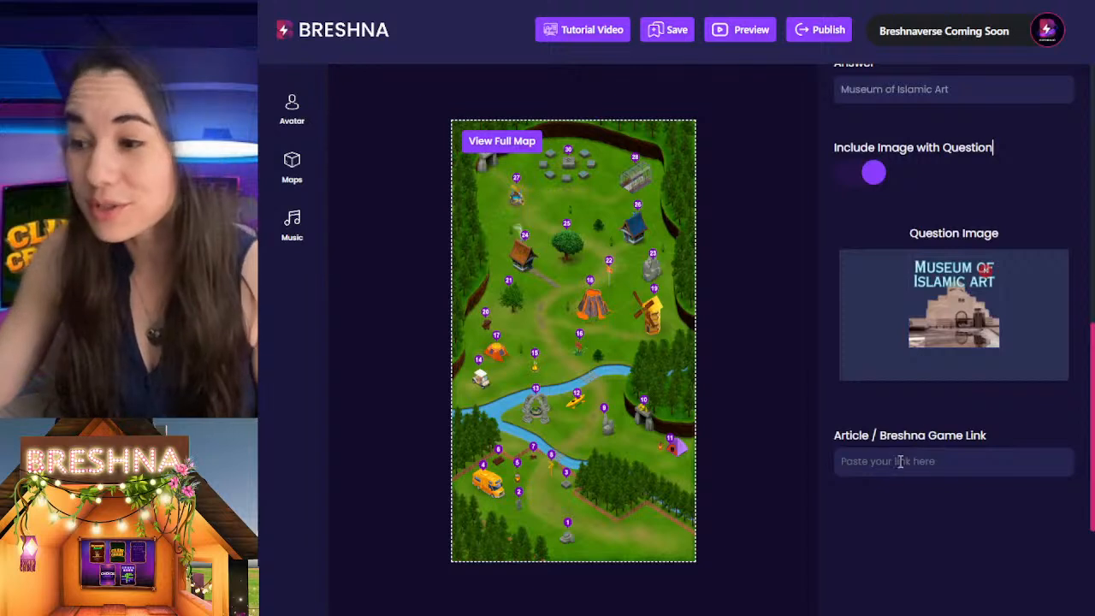
# Review Question 6 from its map element and clue through to its question image and article or game link field
pyautogui.click(897, 467)
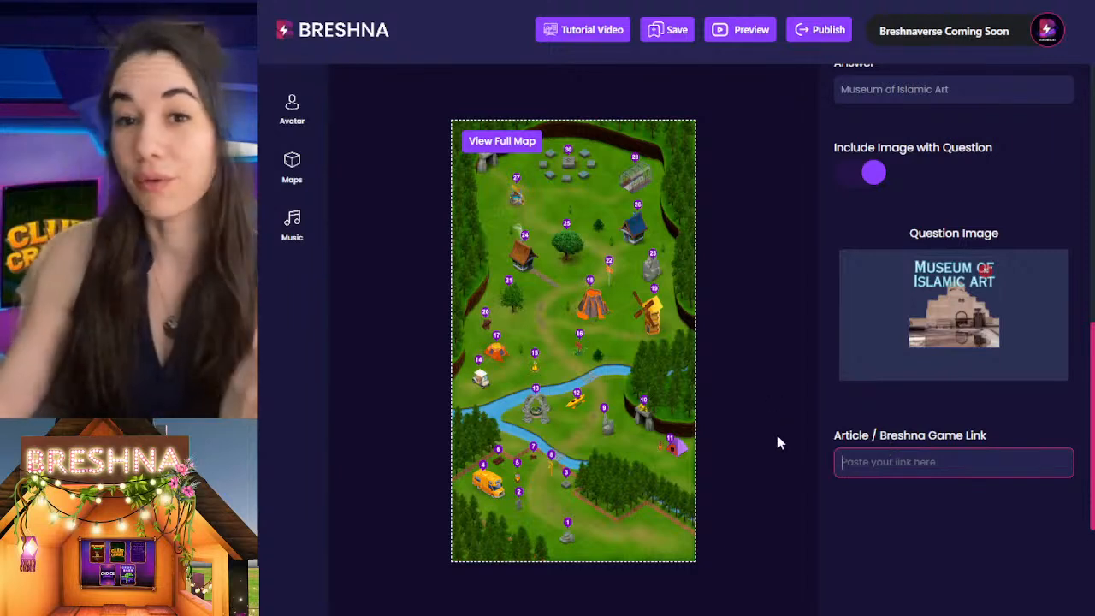
pyautogui.click(905, 224)
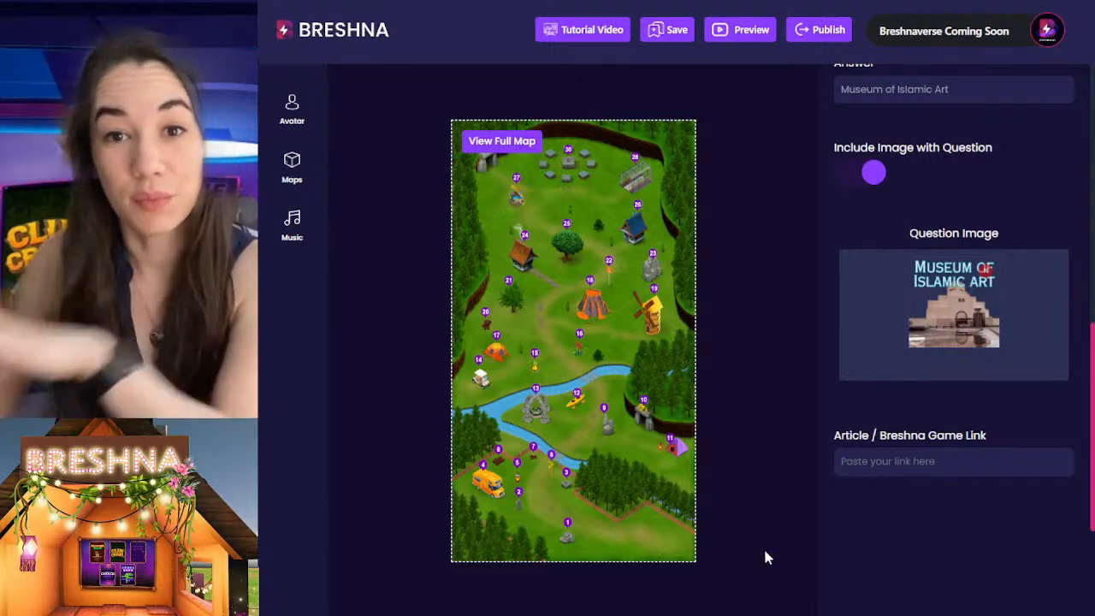
pyautogui.scroll(6, 848, 420)
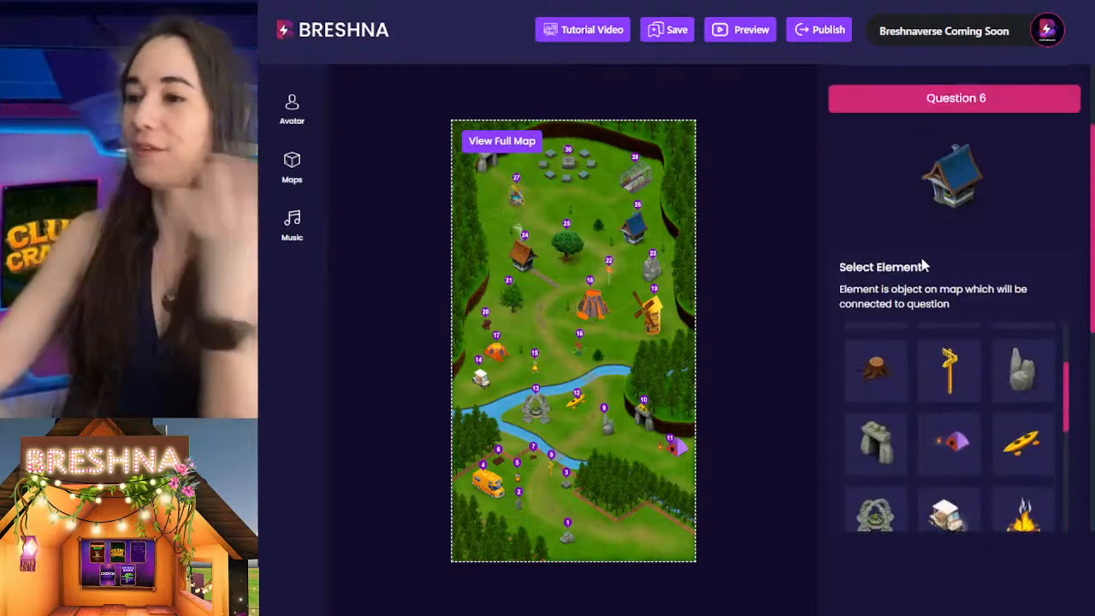
pyautogui.scroll(3, 924, 266)
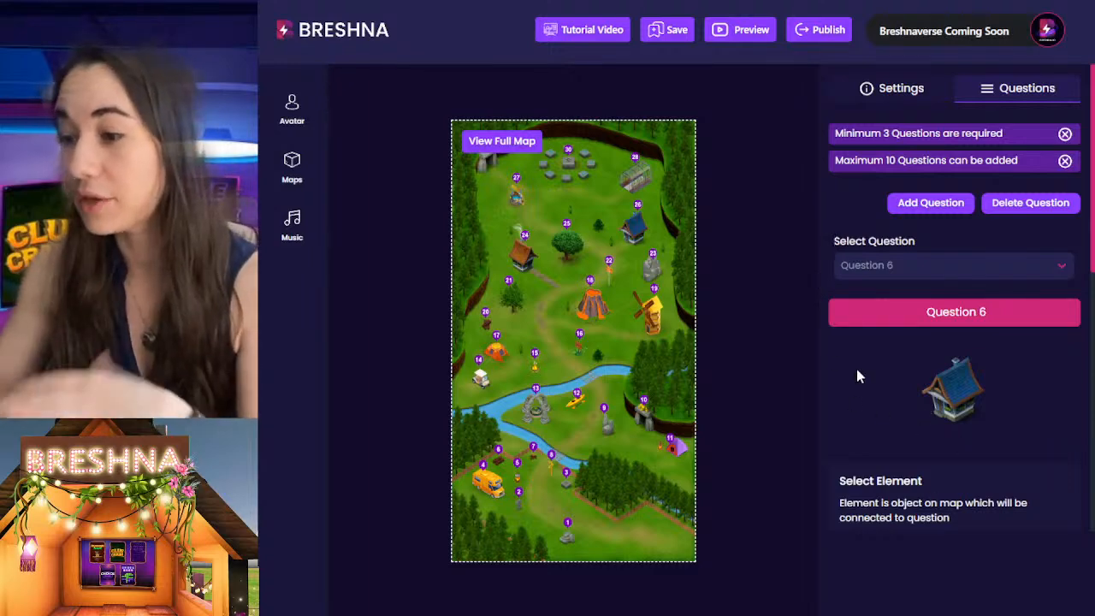
pyautogui.scroll(-9, 857, 369)
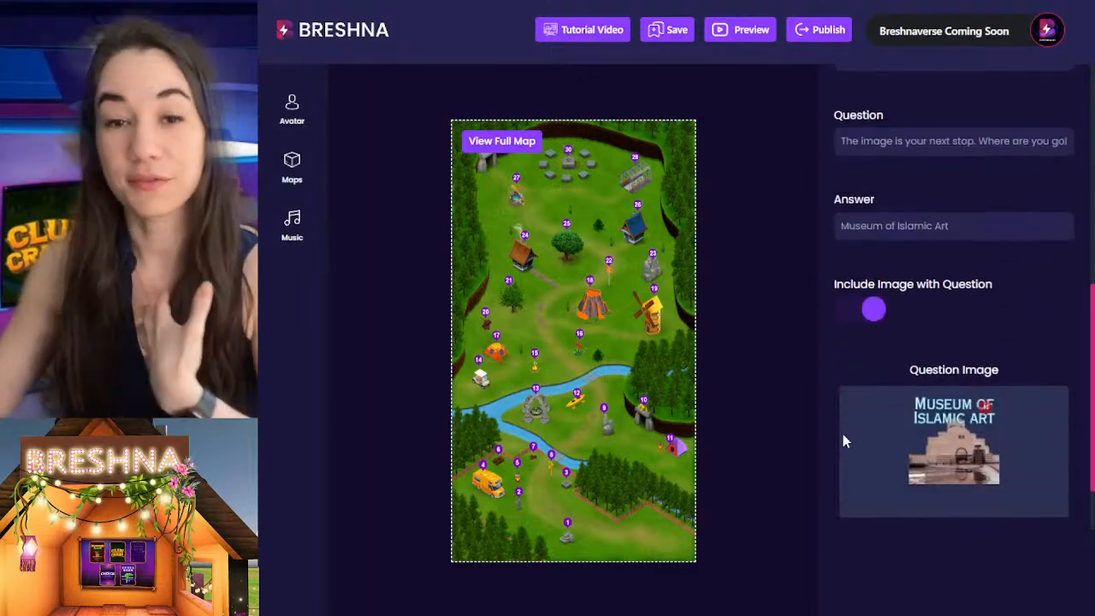
pyautogui.scroll(-2, 843, 441)
pyautogui.click(885, 463)
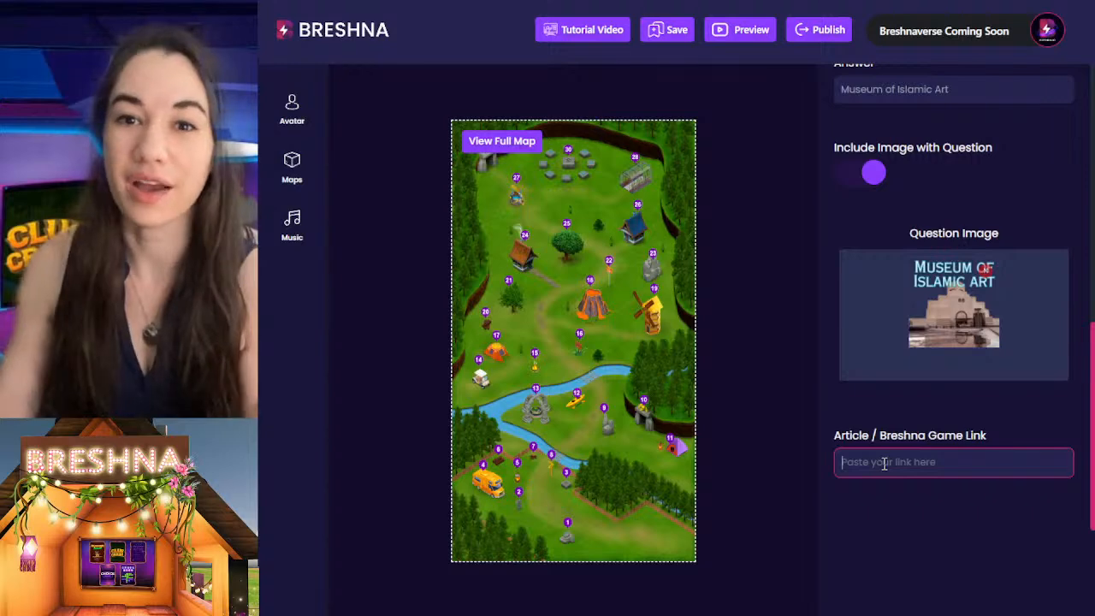
pyautogui.click(824, 147)
pyautogui.scroll(5, 827, 158)
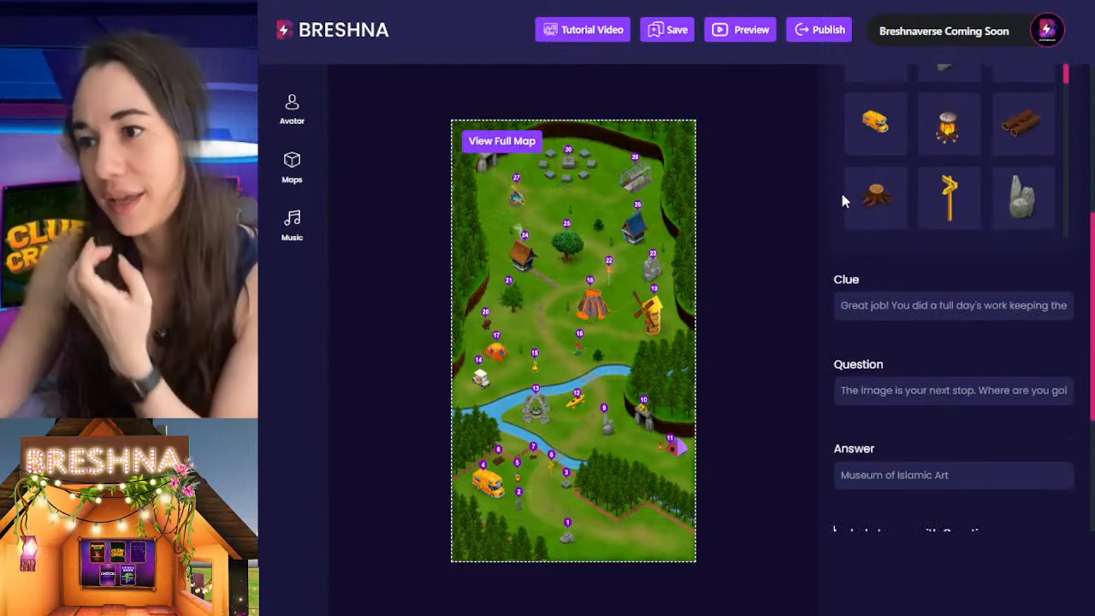
pyautogui.scroll(5, 842, 194)
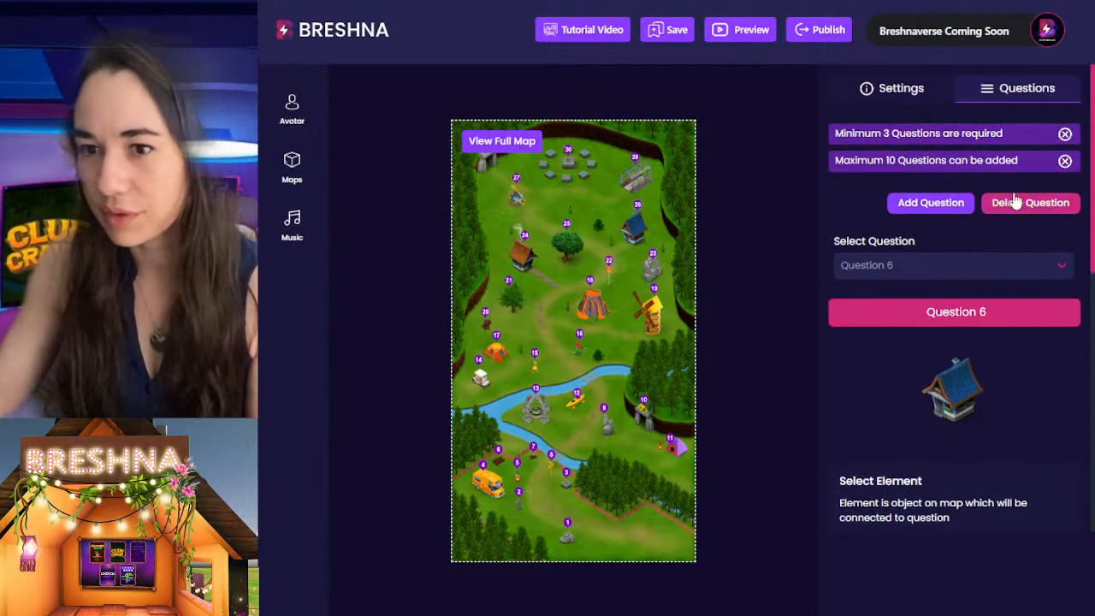
# Browse the free avatars and choose the red fruit character as the game's avatar
pyautogui.click(292, 109)
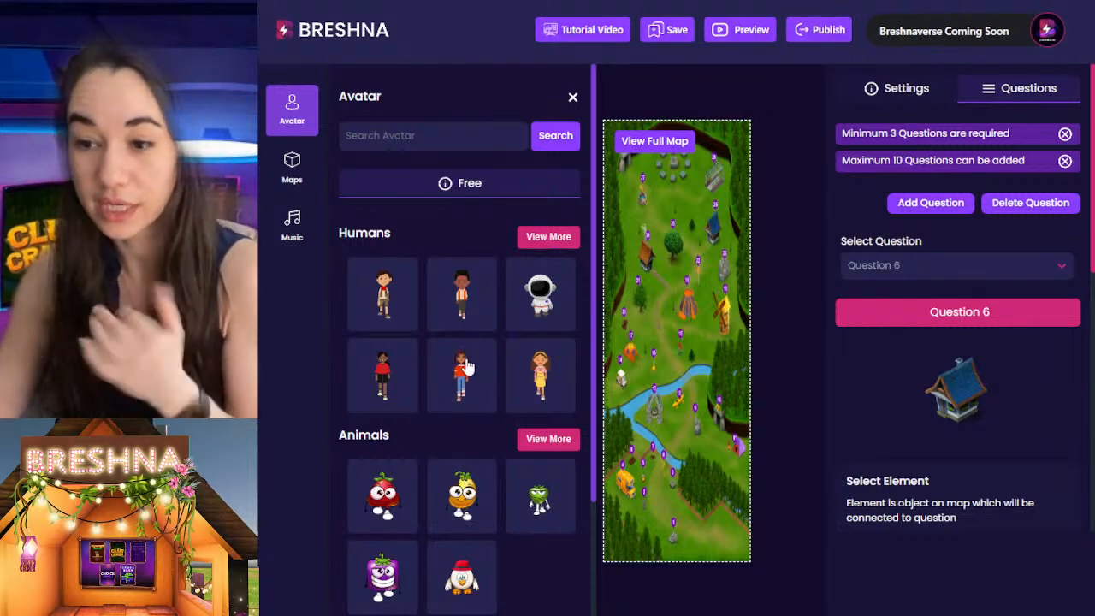
pyautogui.scroll(-1, 464, 366)
pyautogui.scroll(-2, 464, 366)
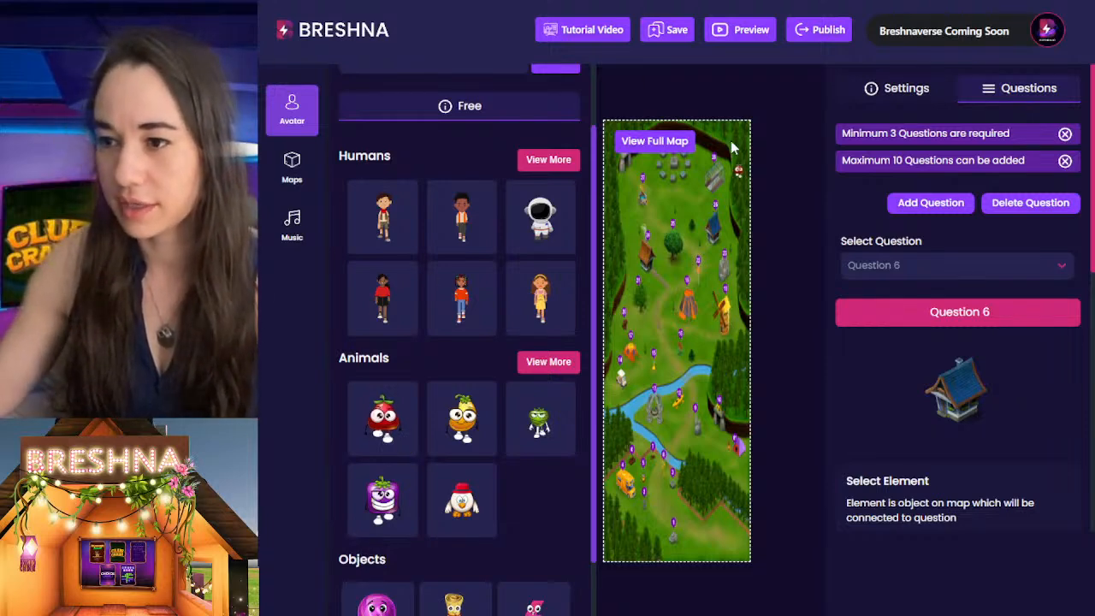
pyautogui.click(767, 188)
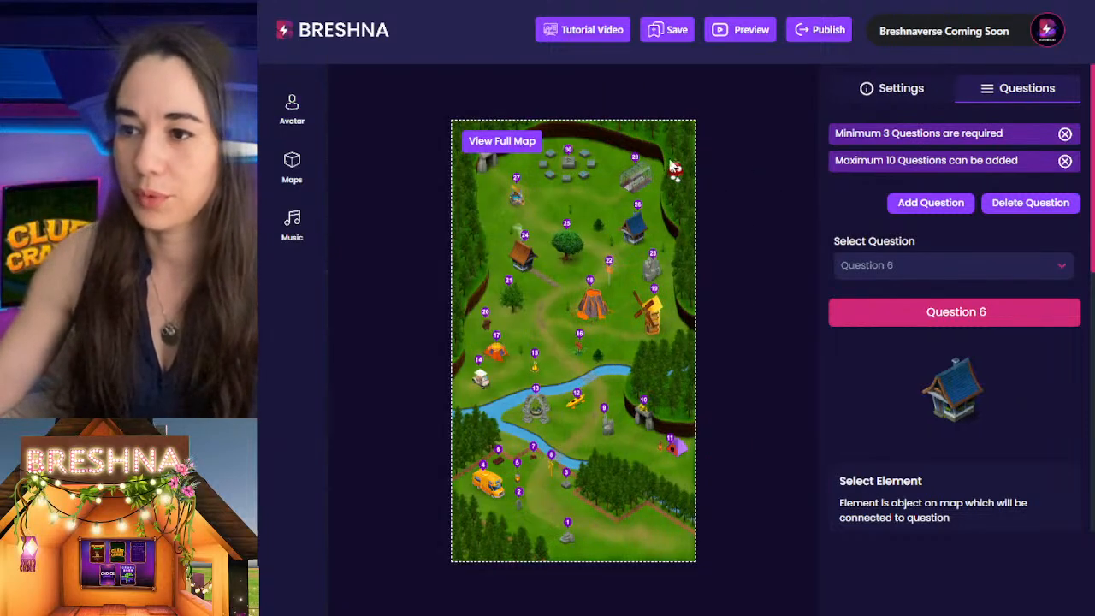
# Turn on the No Music option for the game
pyautogui.click(297, 238)
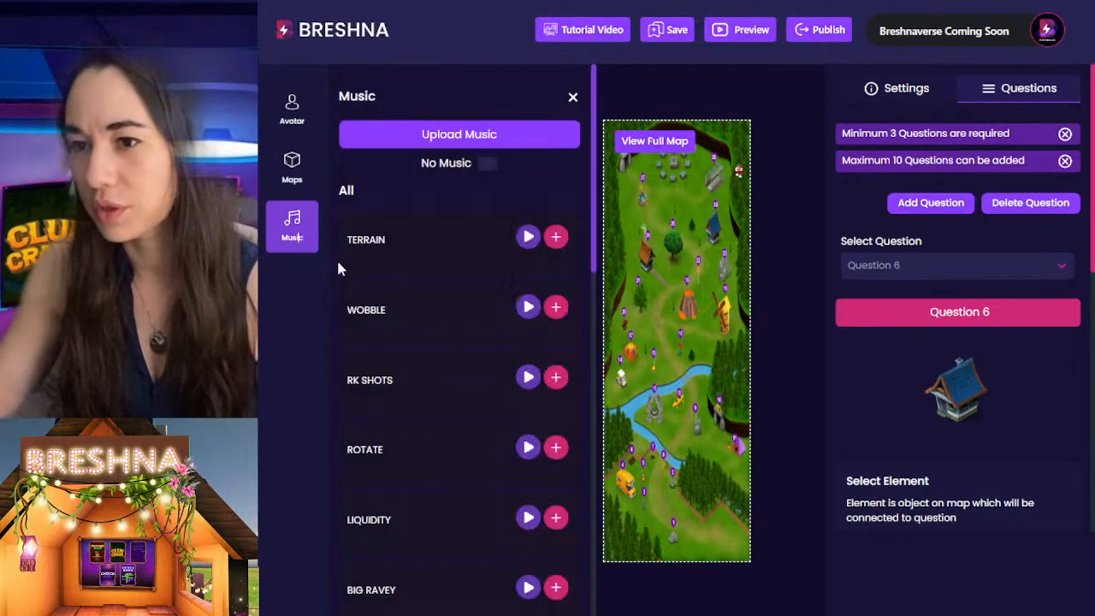
pyautogui.click(486, 165)
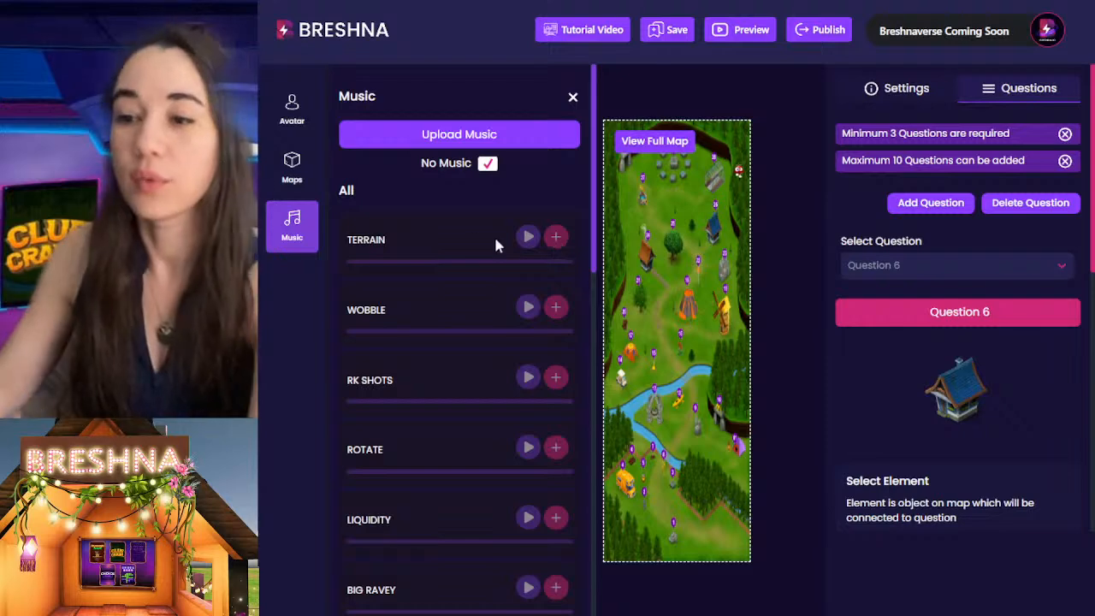
pyautogui.click(745, 79)
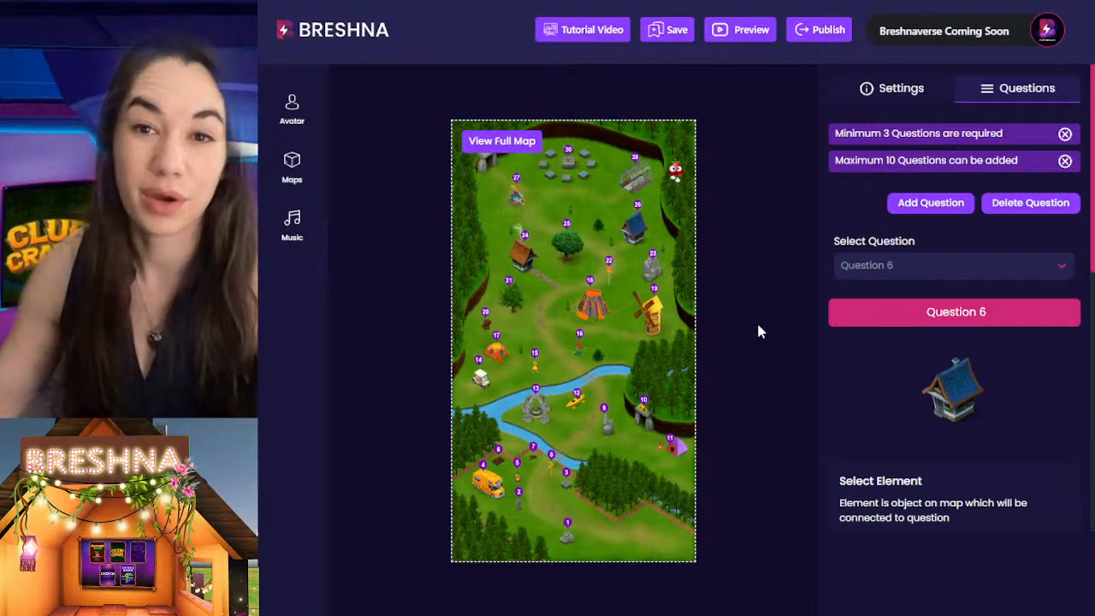
# Publish the game and launch the live version for play
pyautogui.click(814, 40)
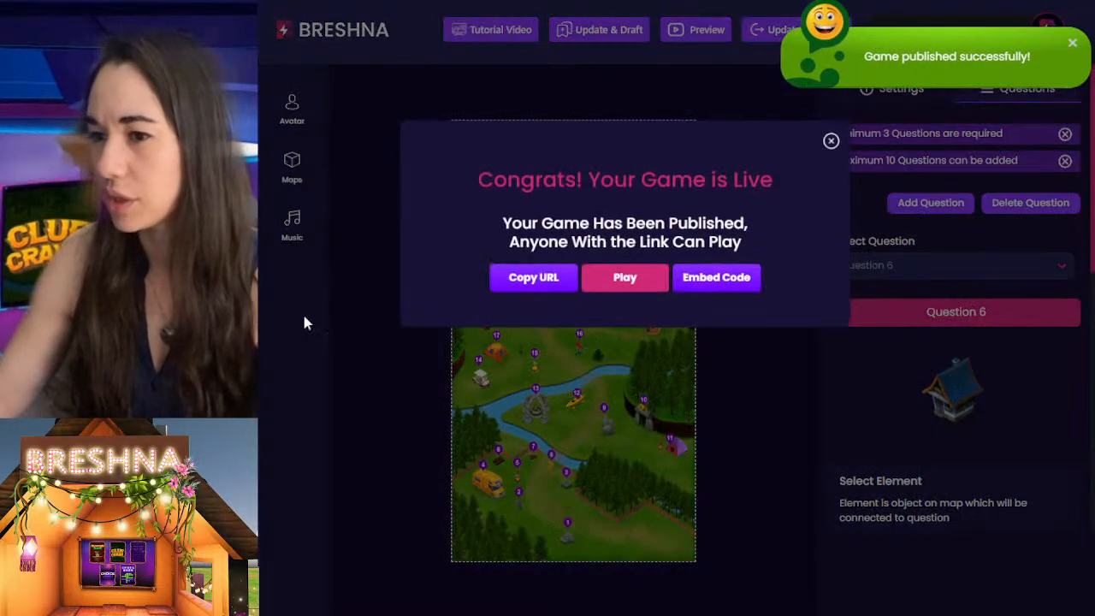
pyautogui.click(637, 281)
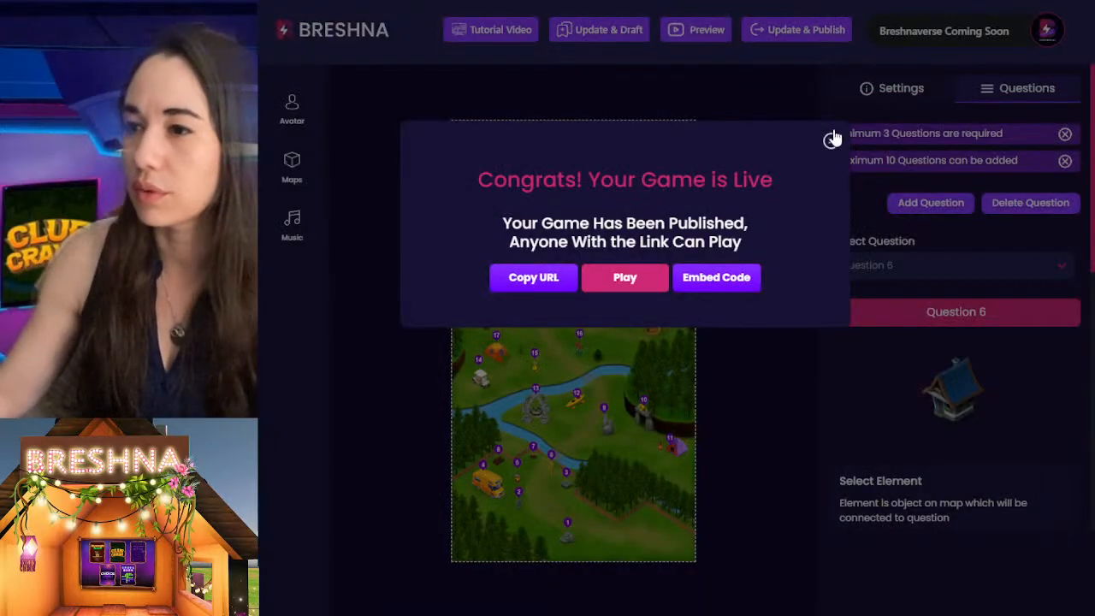
pyautogui.click(833, 139)
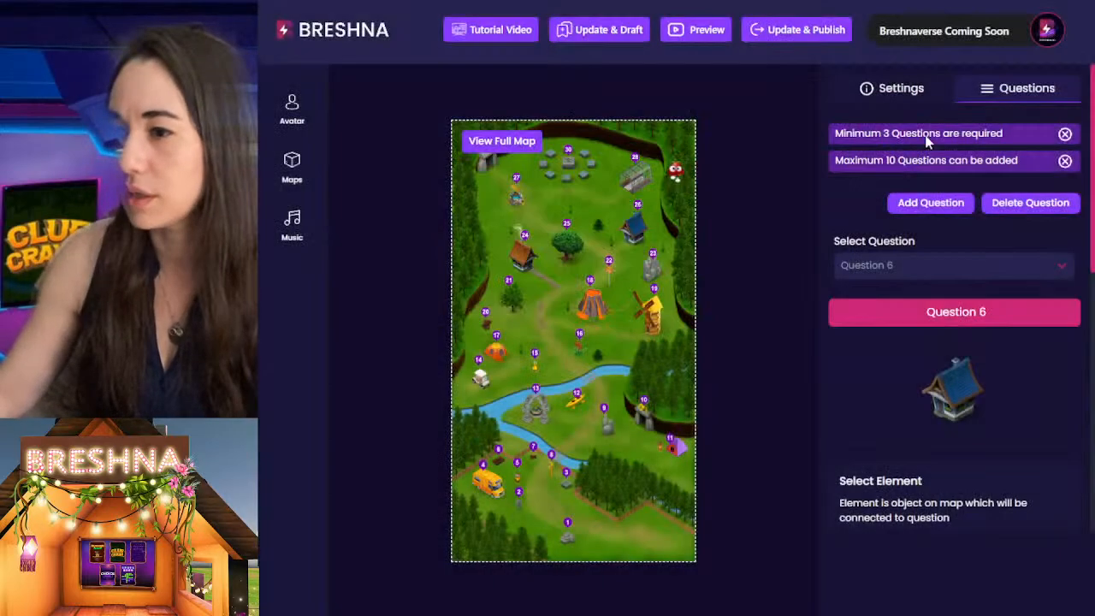
# Change the game title's capitalization to "MathGrounds" and republish the updated game
pyautogui.click(928, 99)
pyautogui.click(940, 166)
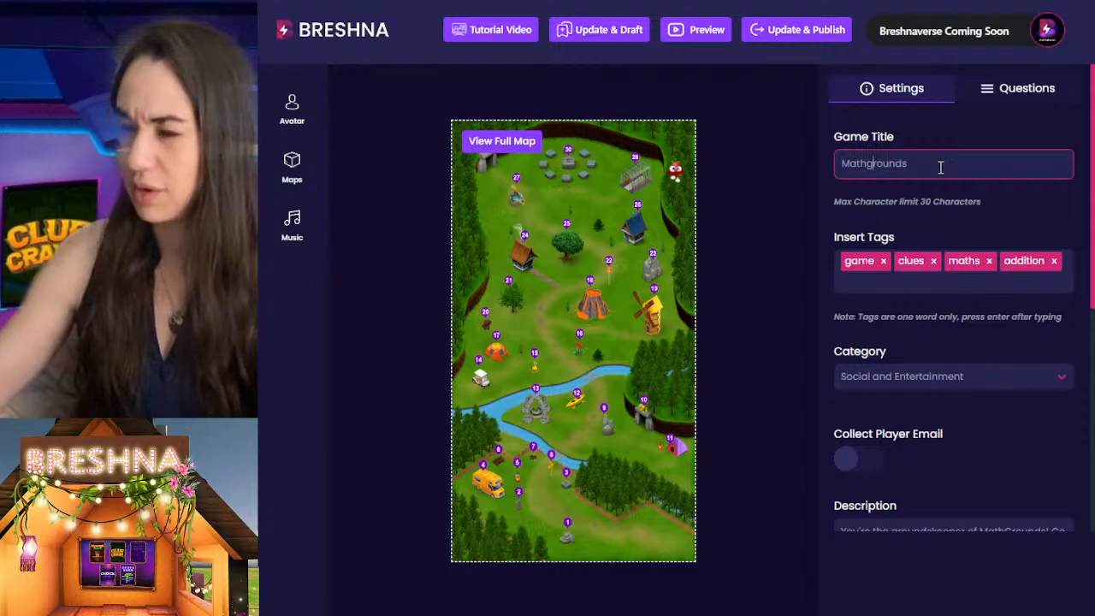
pyautogui.press('BackSpace')
pyautogui.write('G')
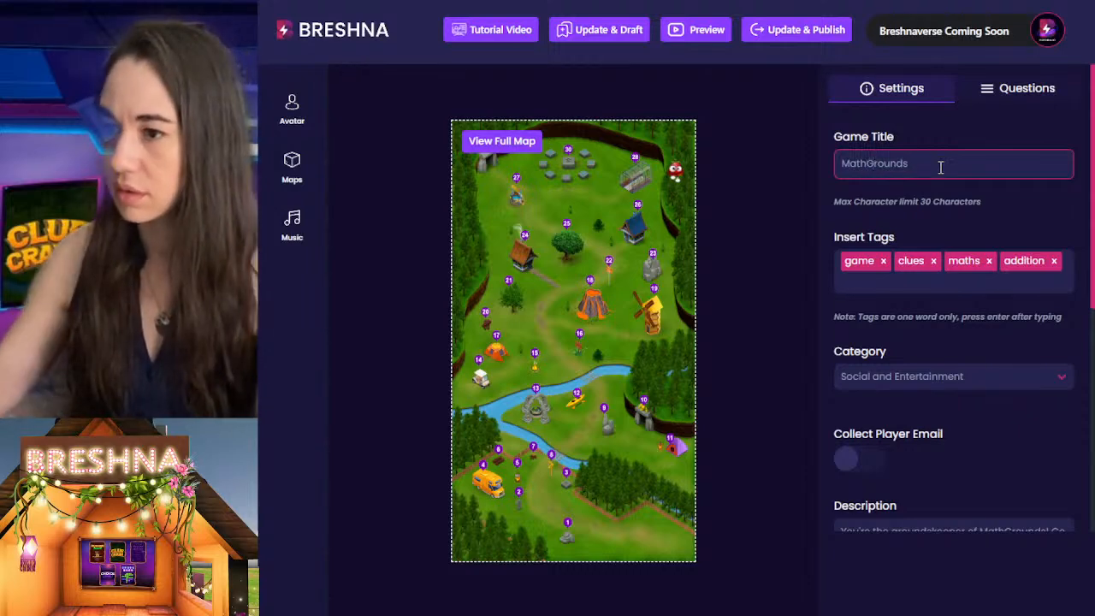
pyautogui.click(799, 34)
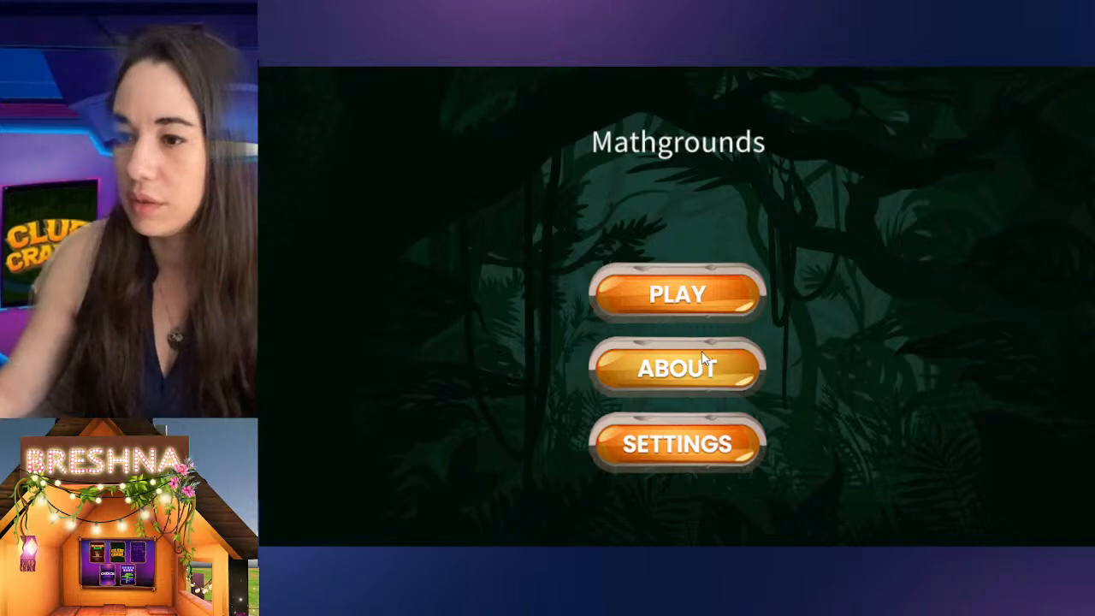
# Read the live game's About text and remove "to day" from the description so it reads "through your day keeping the ground"
pyautogui.click(700, 364)
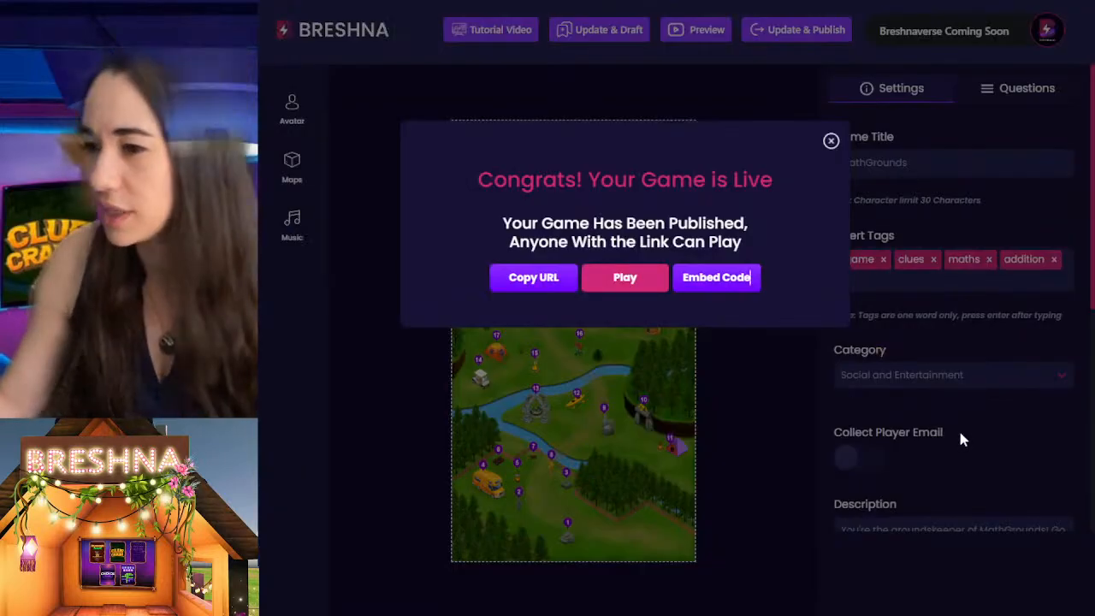
pyautogui.click(960, 439)
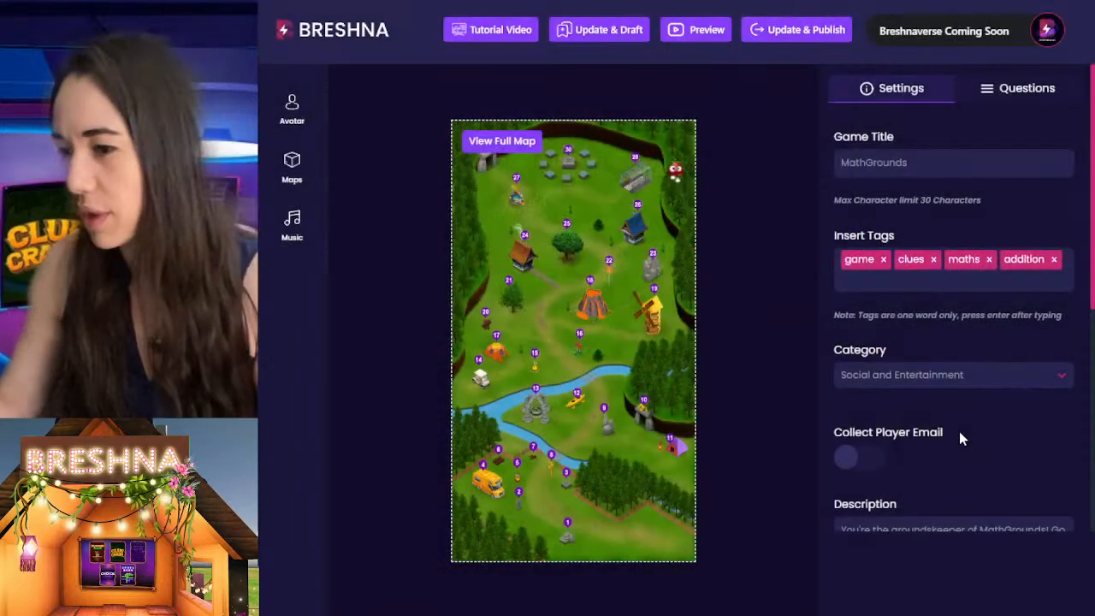
pyautogui.scroll(-1, 960, 440)
pyautogui.click(932, 463)
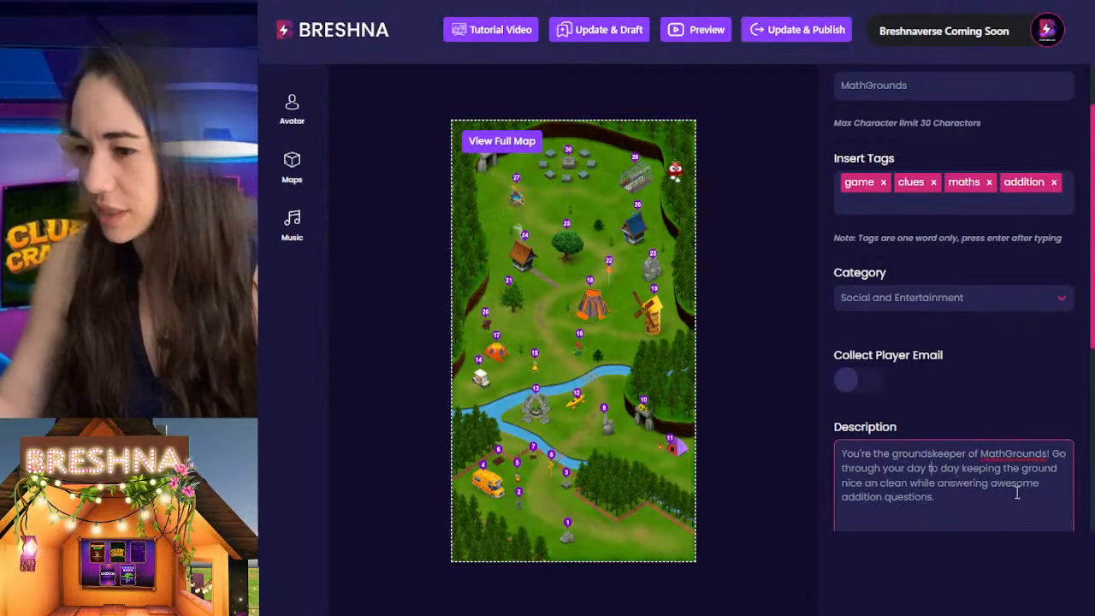
pyautogui.press('Delete')
pyautogui.press('Delete')
pyautogui.press('Delete')
pyautogui.press('Delete')
pyautogui.press('Delete')
pyautogui.press('Delete')
pyautogui.press('Delete')
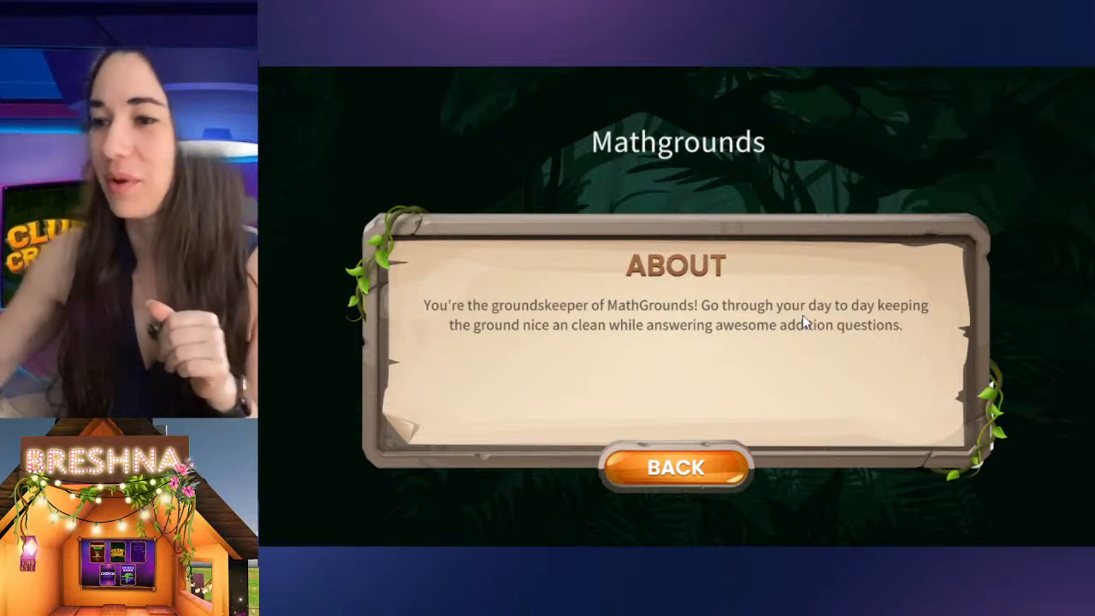
# Leave the live game's About page and start playing from its main menu
pyautogui.click(706, 473)
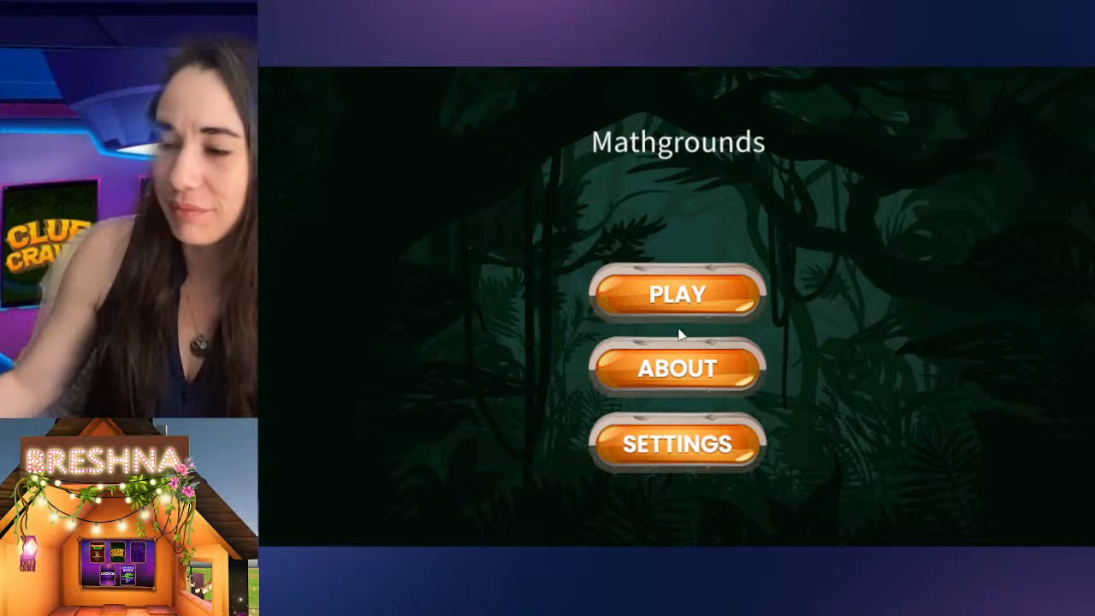
pyautogui.click(675, 297)
pyautogui.click(675, 297)
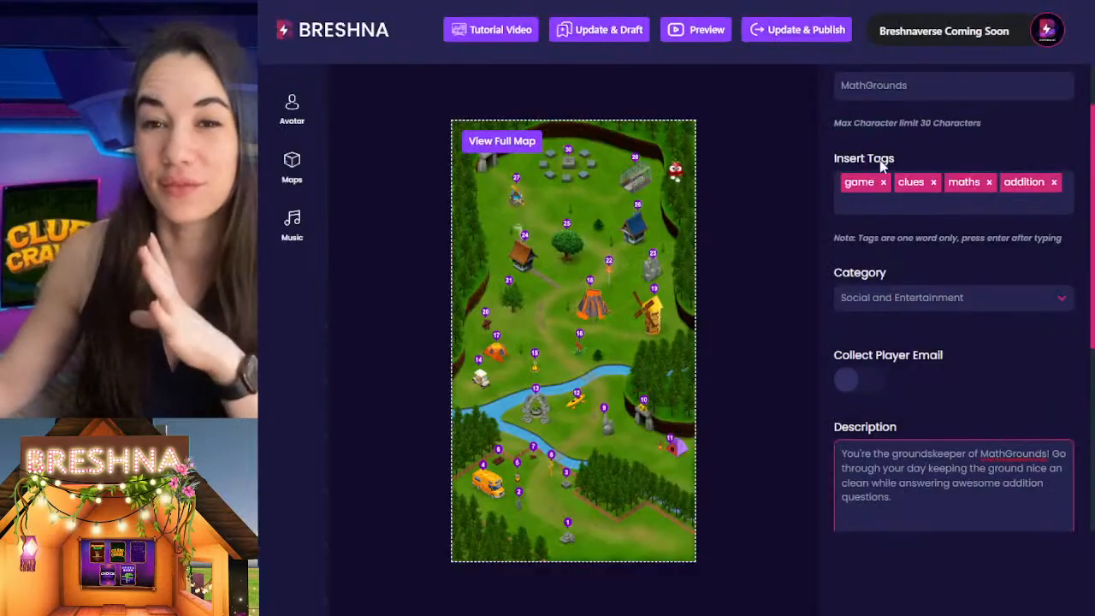
# Review the game settings, checking the game introduction text against the description
pyautogui.scroll(-5, 968, 329)
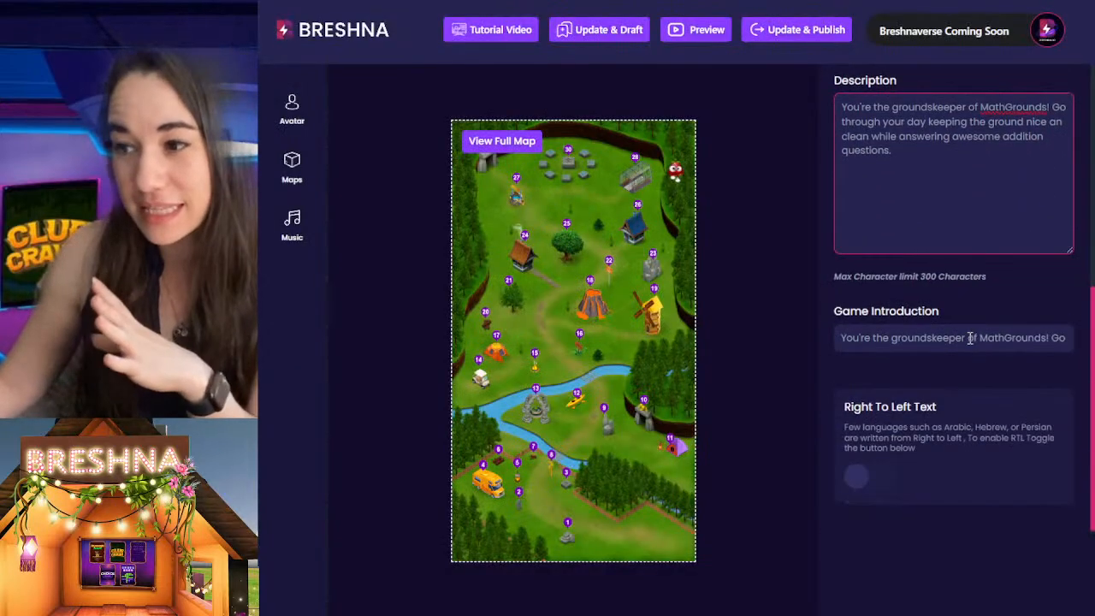
pyautogui.tripleClick(969, 336)
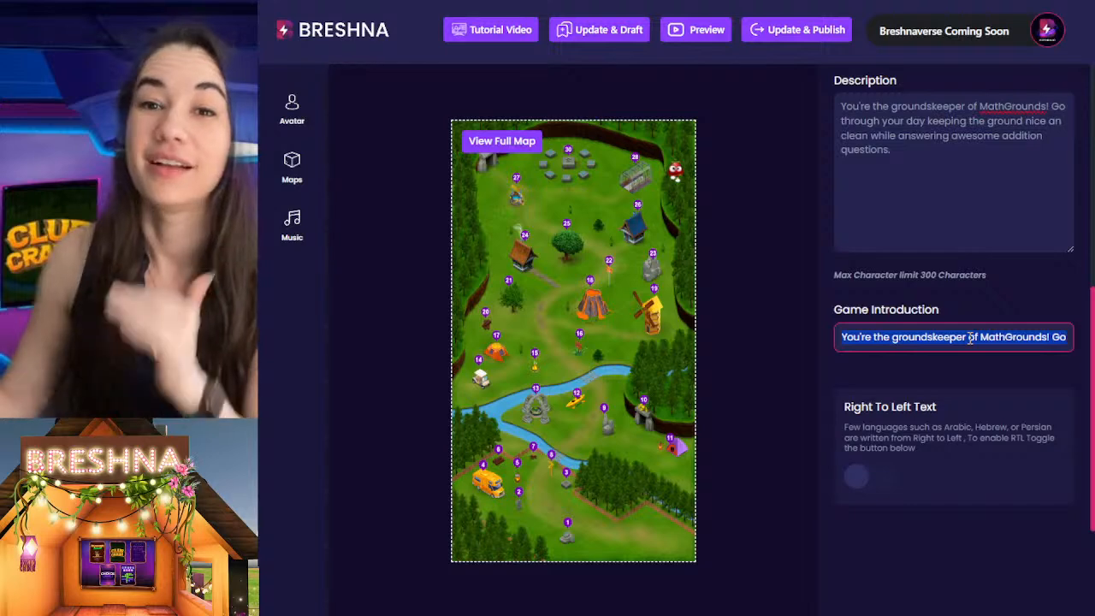
pyautogui.scroll(5, 969, 338)
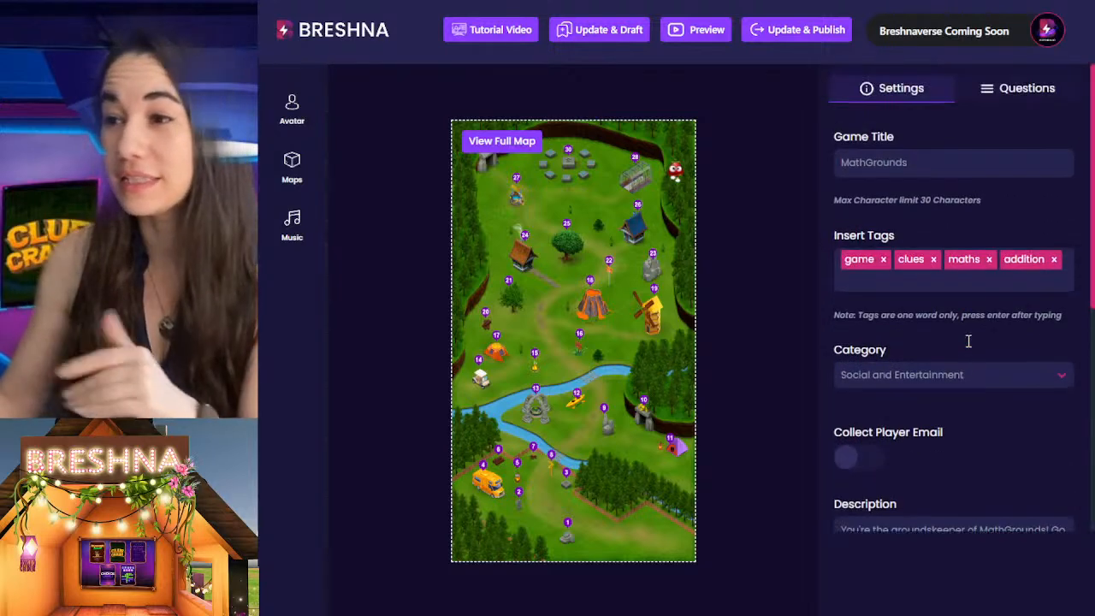
pyautogui.click(1010, 94)
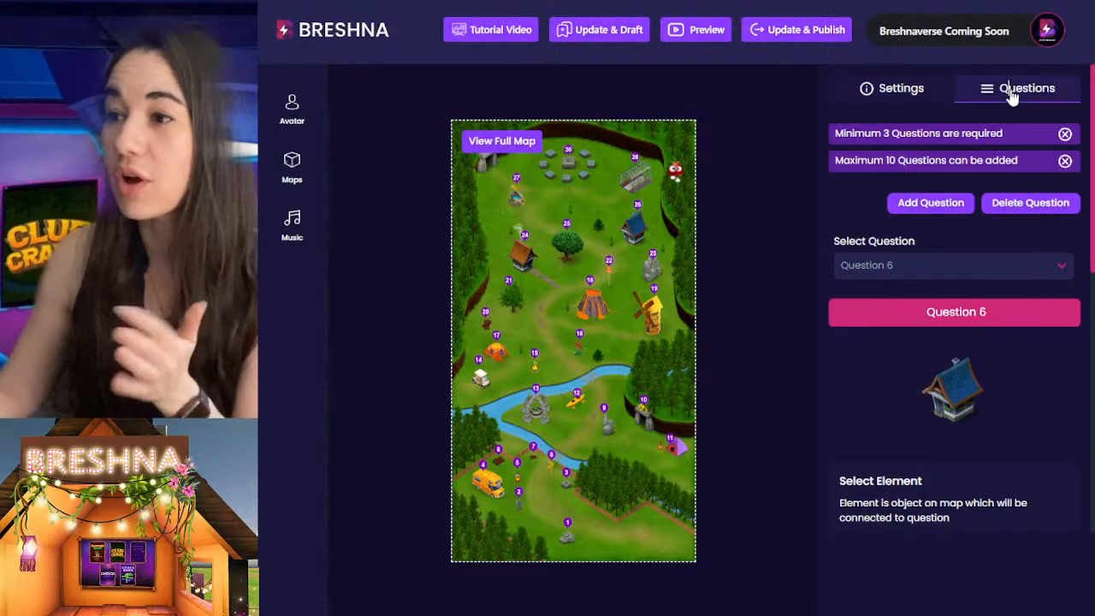
pyautogui.click(889, 90)
pyautogui.scroll(-3, 950, 188)
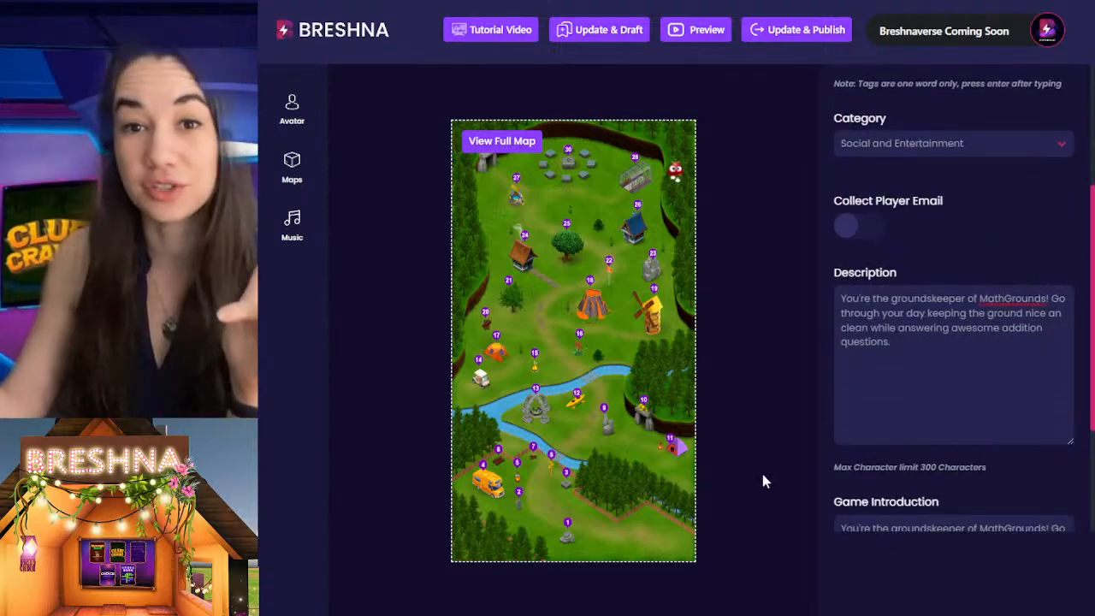
pyautogui.scroll(-3, 868, 482)
pyautogui.scroll(1, 932, 416)
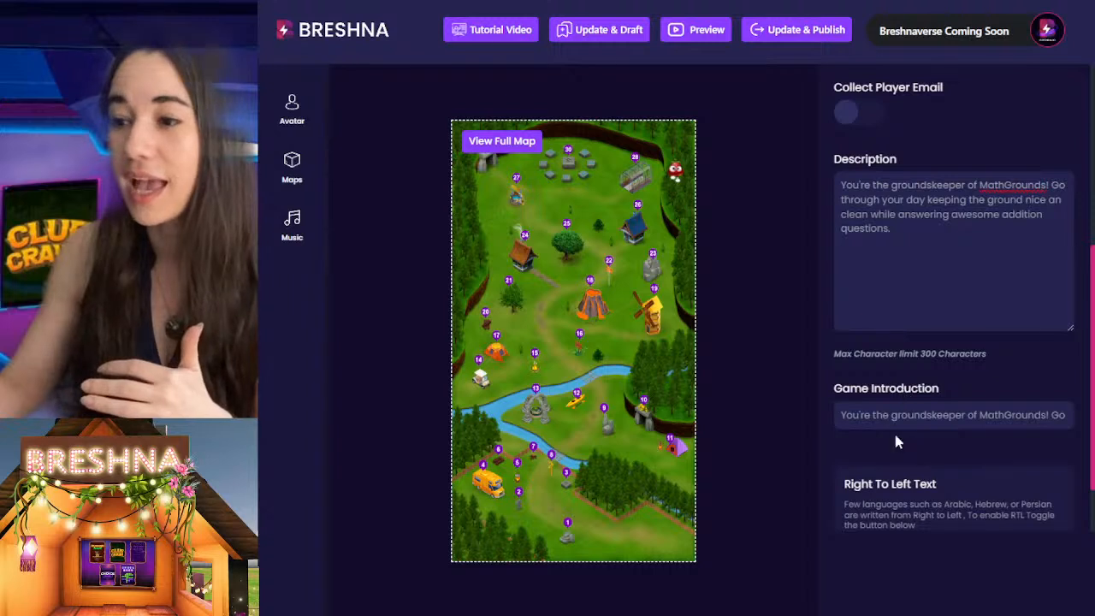
pyautogui.scroll(2, 912, 383)
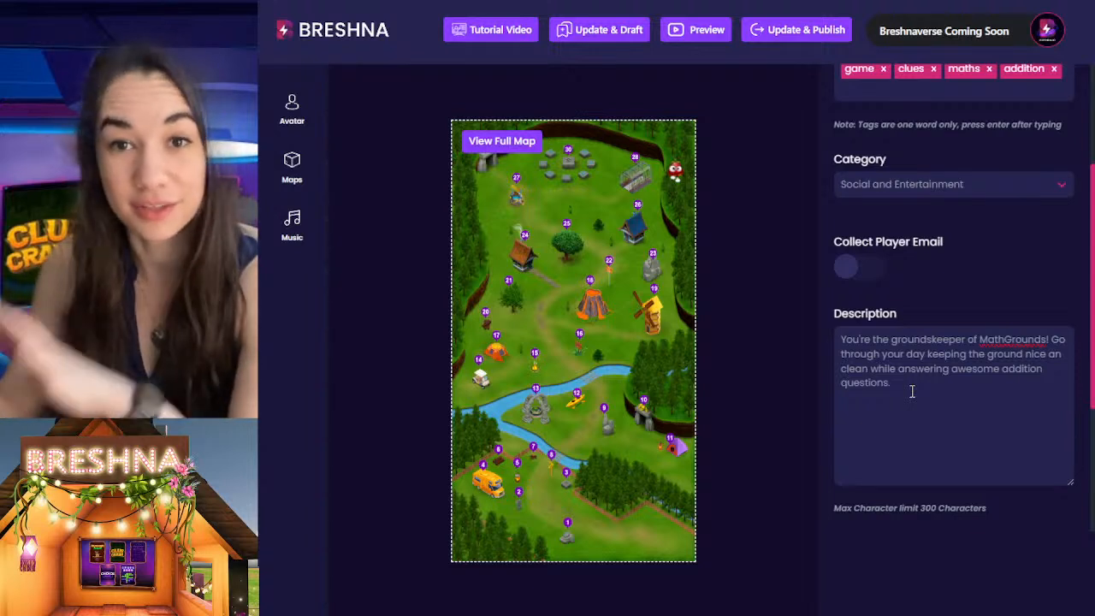
pyautogui.scroll(-3, 912, 392)
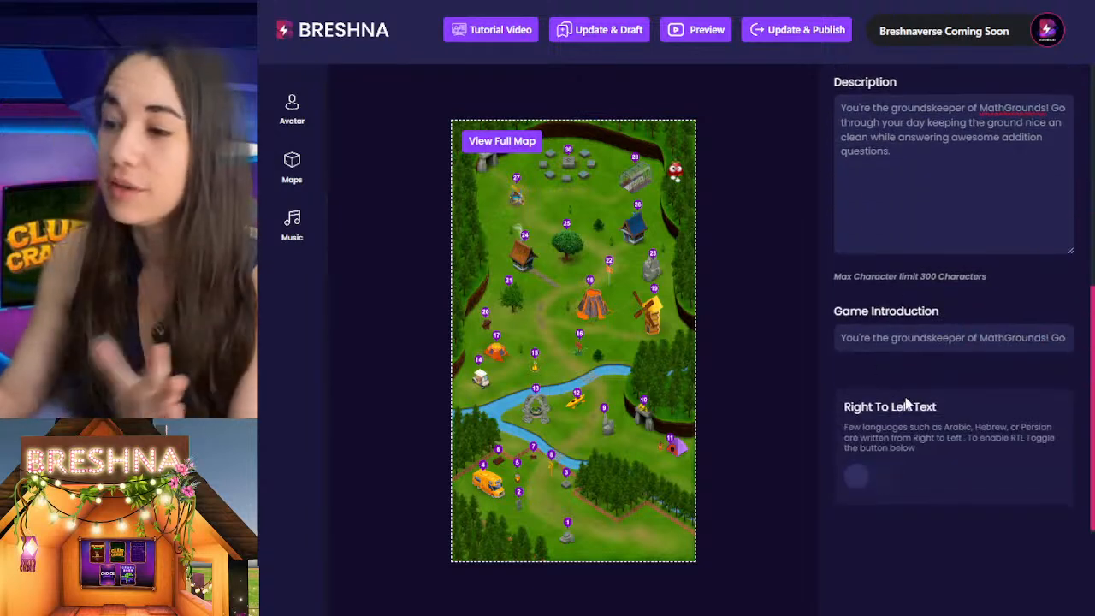
pyautogui.tripleClick(861, 338)
pyautogui.scroll(5, 861, 338)
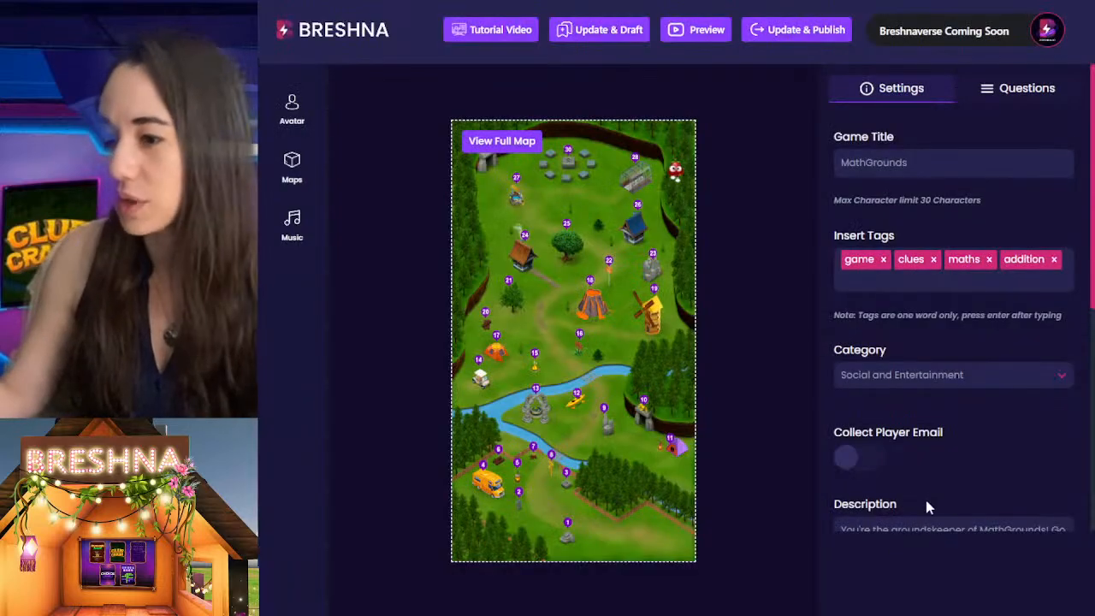
# Remove "to day" from the game introduction so it reads "Go through your day keeping the ground", and republish the game
pyautogui.scroll(-3, 925, 494)
pyautogui.scroll(-3, 936, 466)
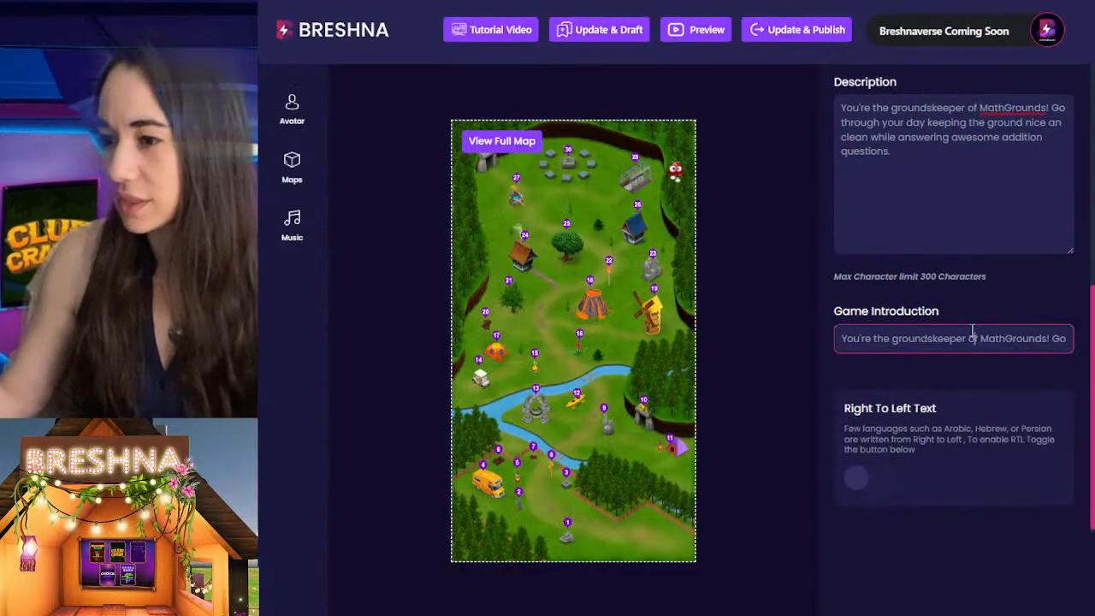
pyautogui.write('through your day to day keep')
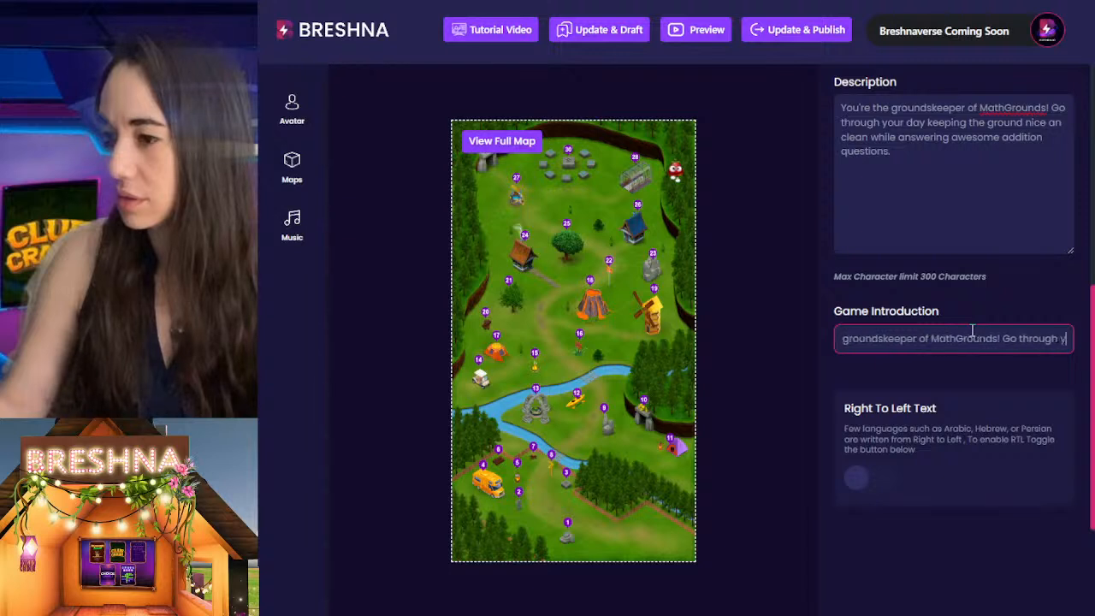
pyautogui.press('Left')
pyautogui.press('Left')
pyautogui.press('Left')
pyautogui.press('BackSpace')
pyautogui.press('BackSpace')
pyautogui.press('BackSpace')
pyautogui.press('BackSpace')
pyautogui.press('BackSpace')
pyautogui.press('BackSpace')
pyautogui.press('BackSpace')
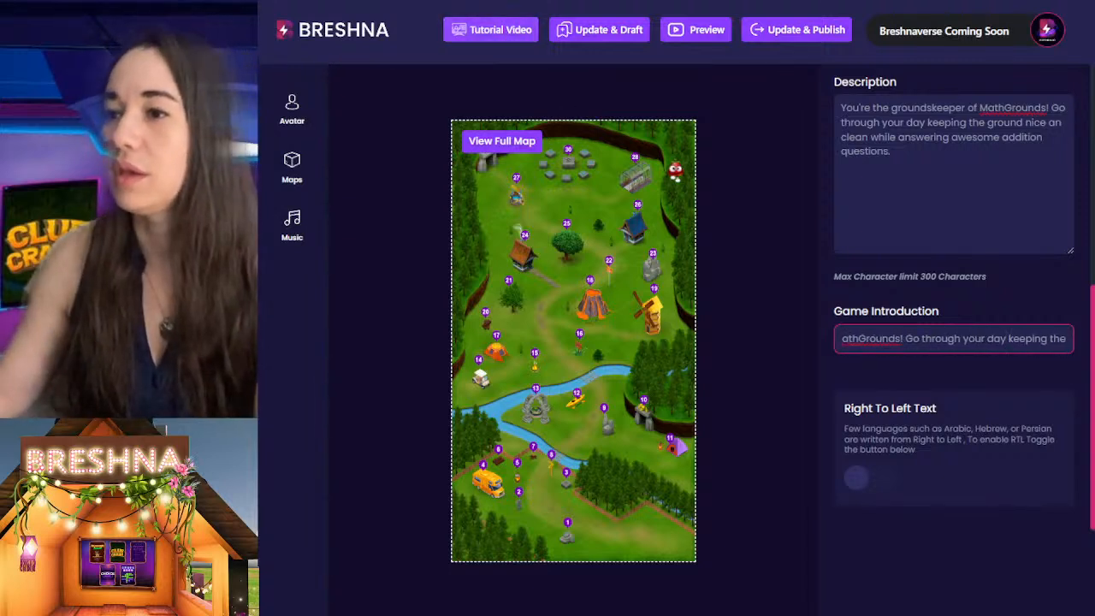
pyautogui.click(808, 30)
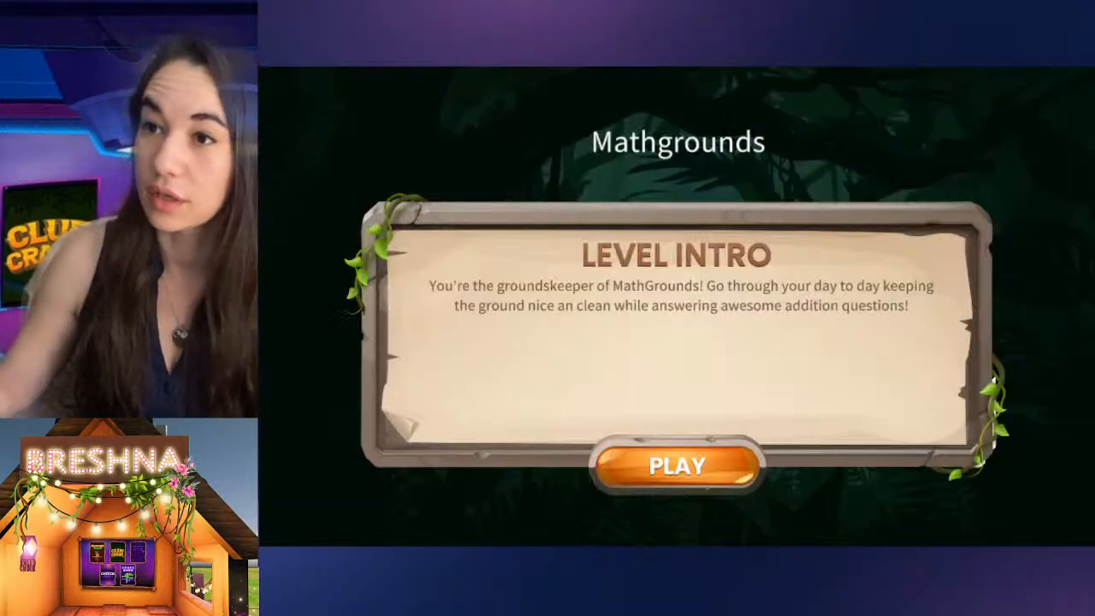
# Start the level from its intro, accept clue 1 and walk the avatar across the river and past the volcano to the greenhouse
pyautogui.click(696, 454)
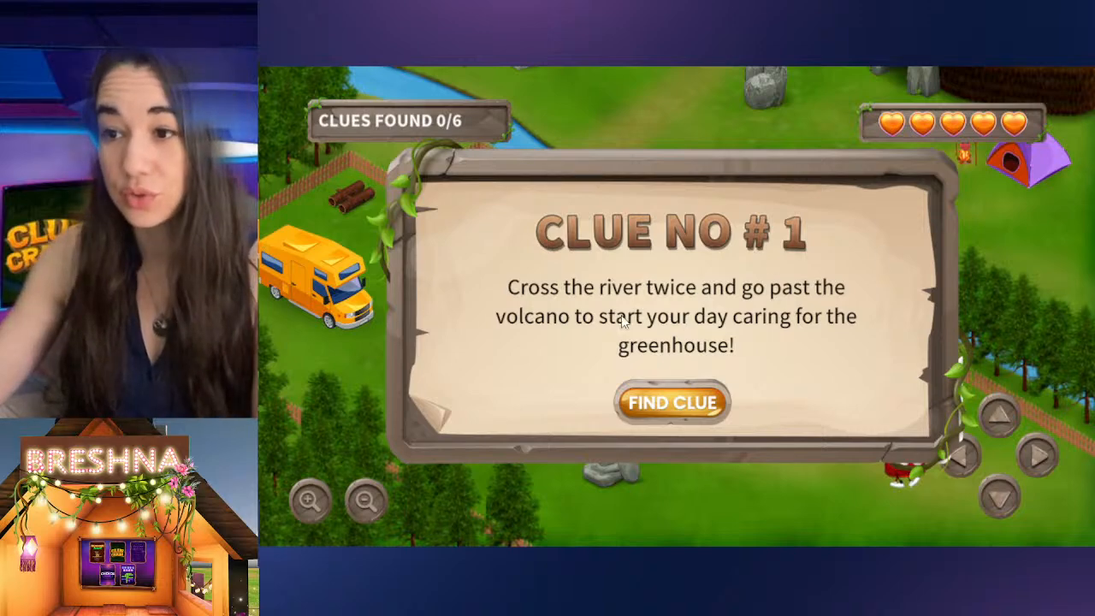
pyautogui.click(696, 400)
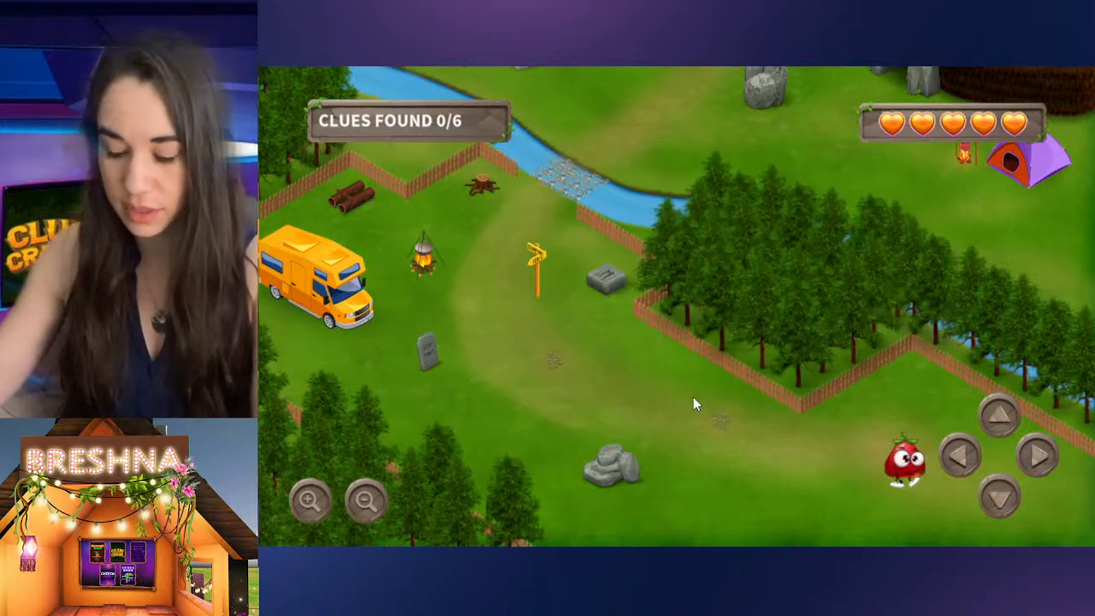
pyautogui.click(694, 400)
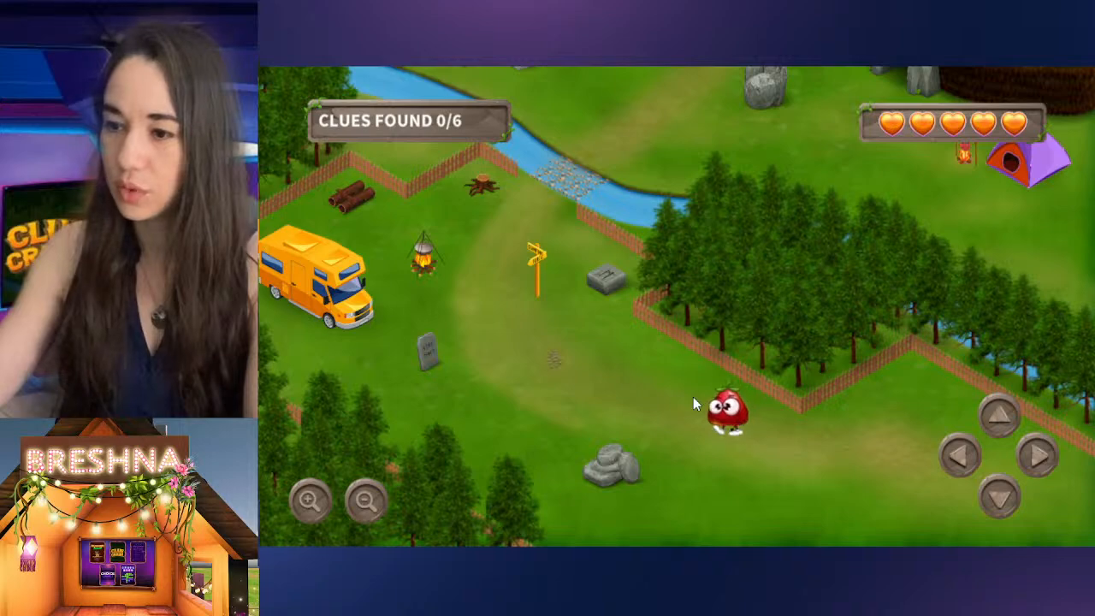
pyautogui.press('Up')
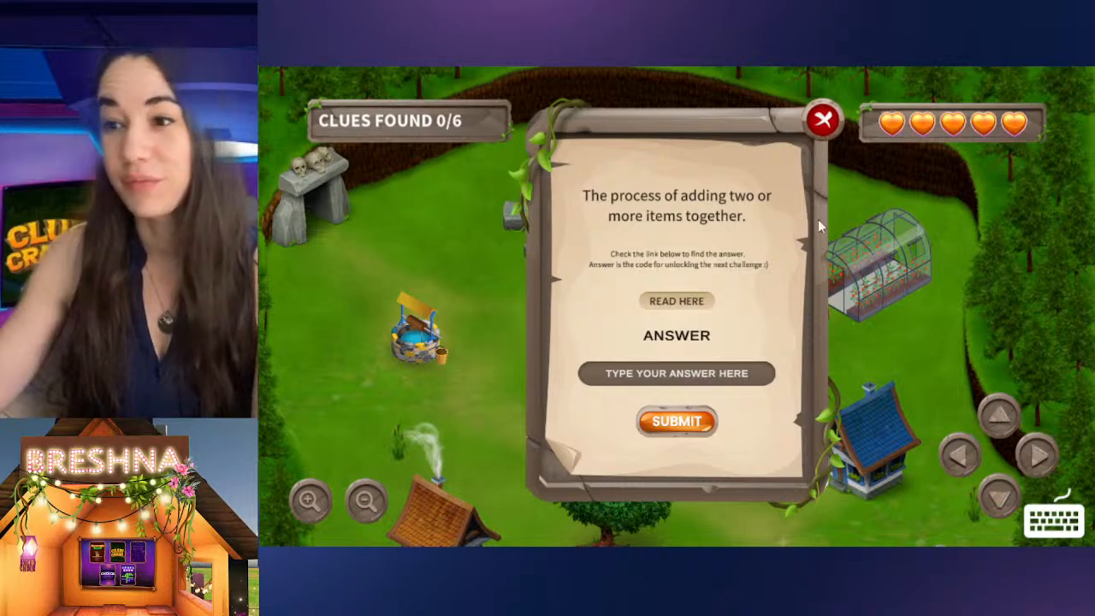
# Open the first question's reference article, check the definition of addition in it, and return to the game
pyautogui.click(672, 303)
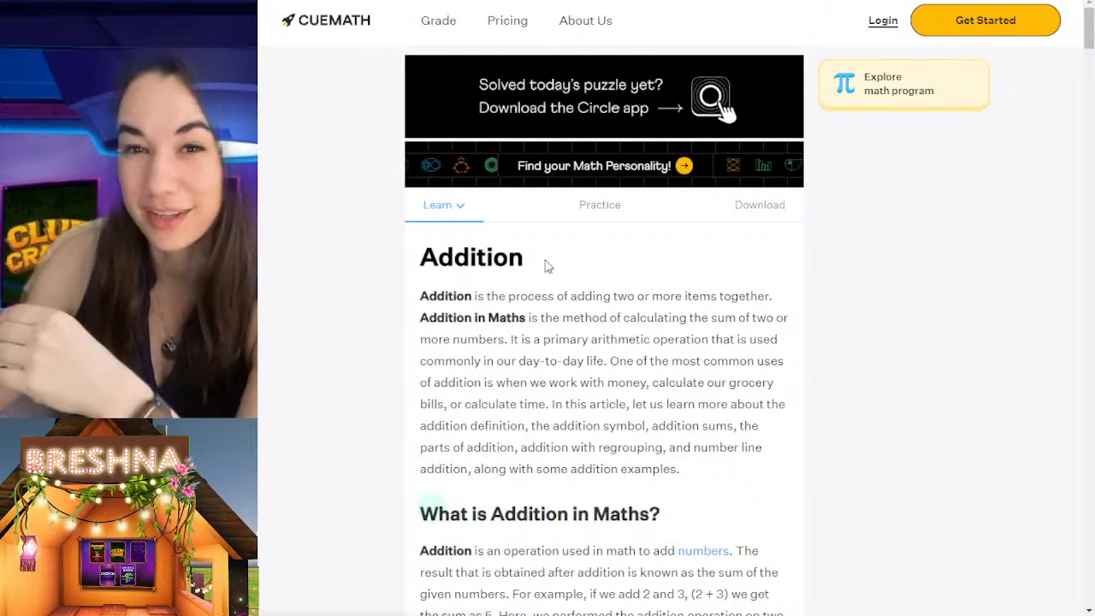
pyautogui.moveTo(543, 265); pyautogui.dragTo(399, 266)
pyautogui.click(479, 342)
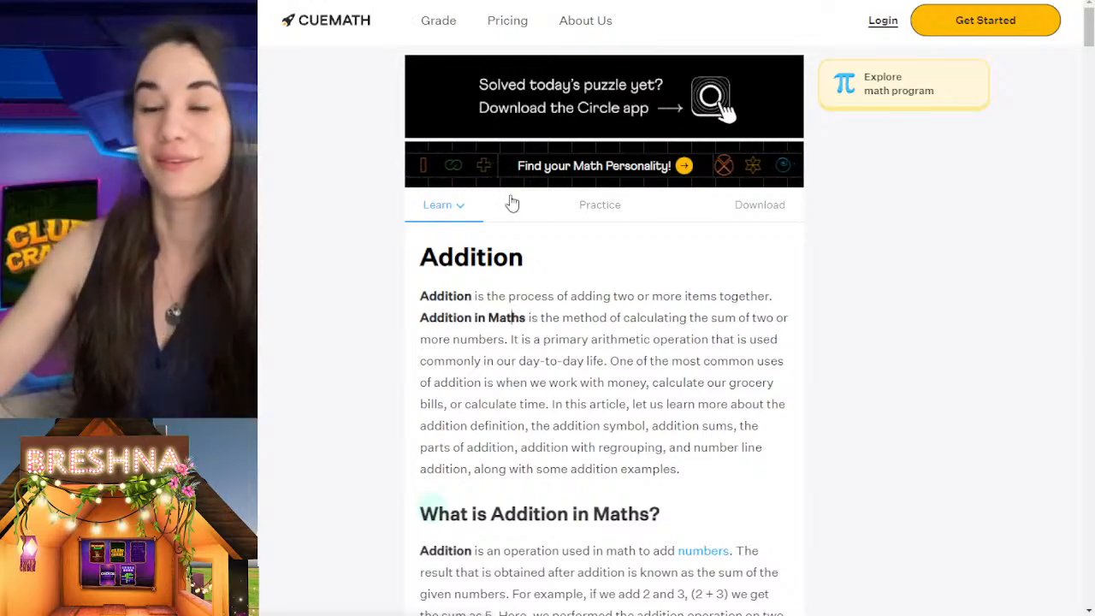
pyautogui.click(524, 1)
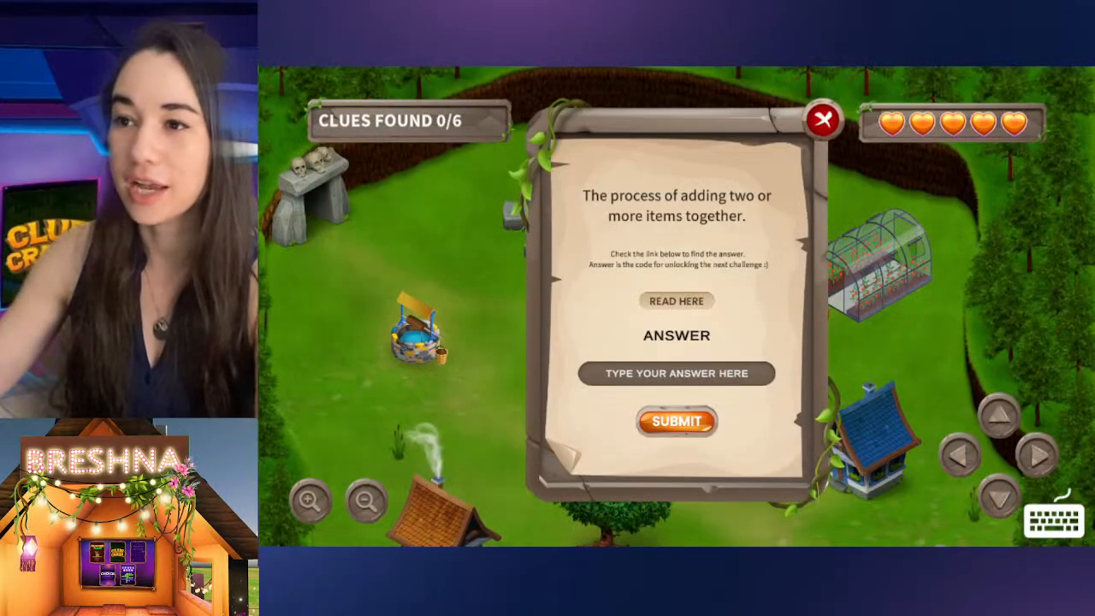
# Answer the greenhouse question with "addition" and unlock the second clue
pyautogui.click(650, 375)
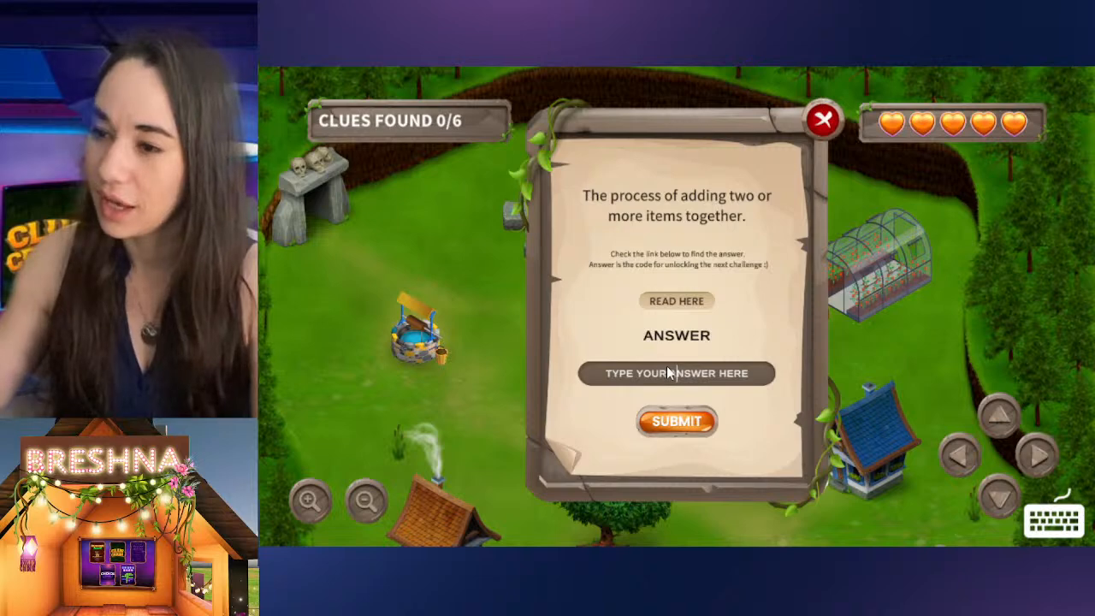
pyautogui.write('addition')
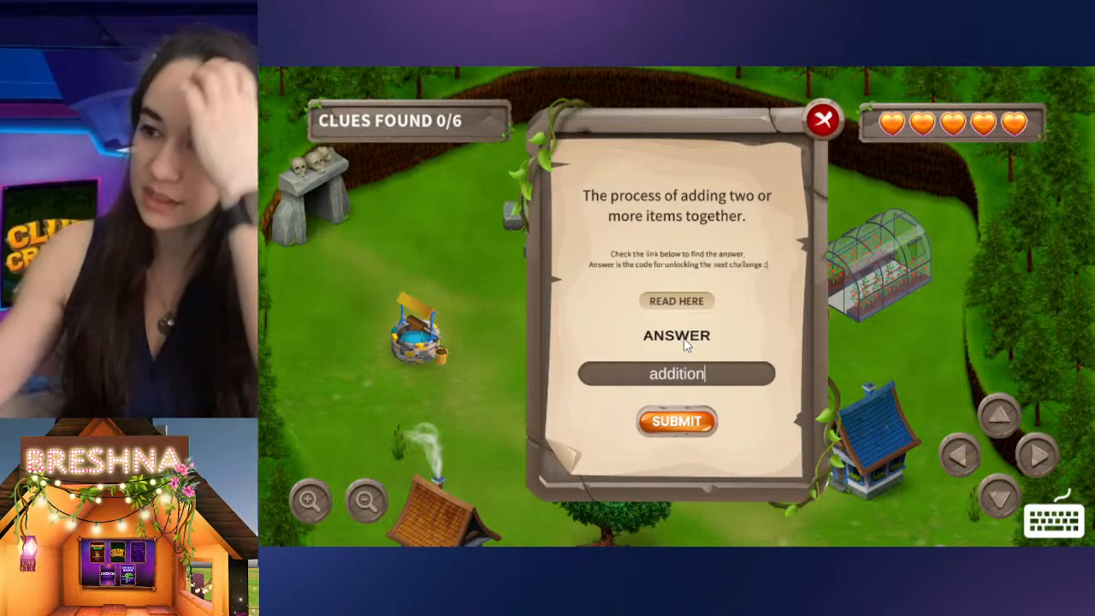
pyautogui.click(678, 421)
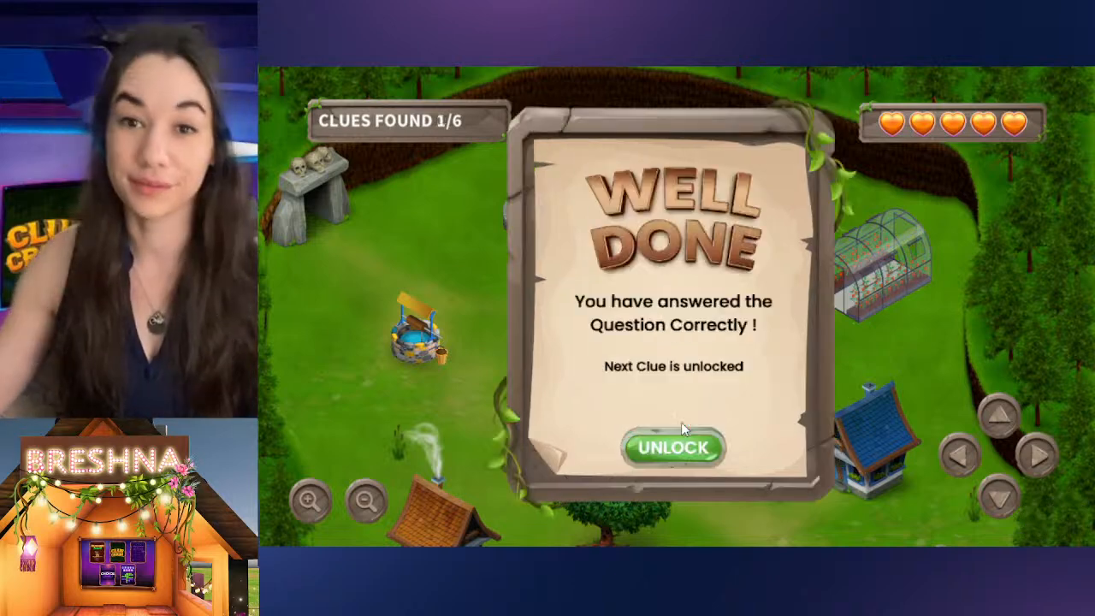
pyautogui.click(648, 451)
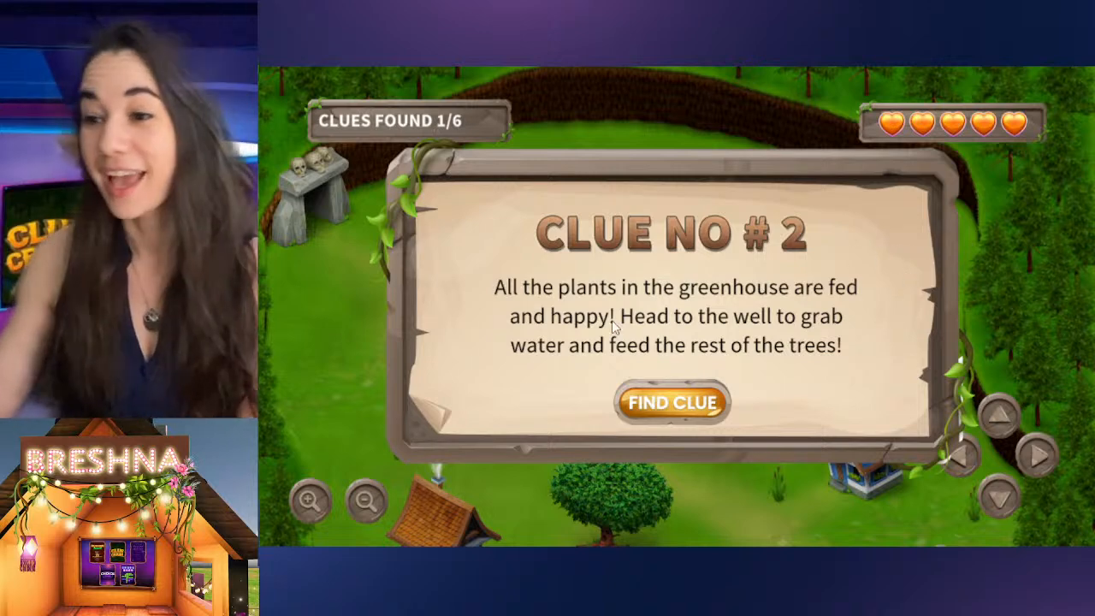
# Follow clue 2 to the well, answer its 10 + 5 question with 15 and unlock the third clue
pyautogui.click(683, 400)
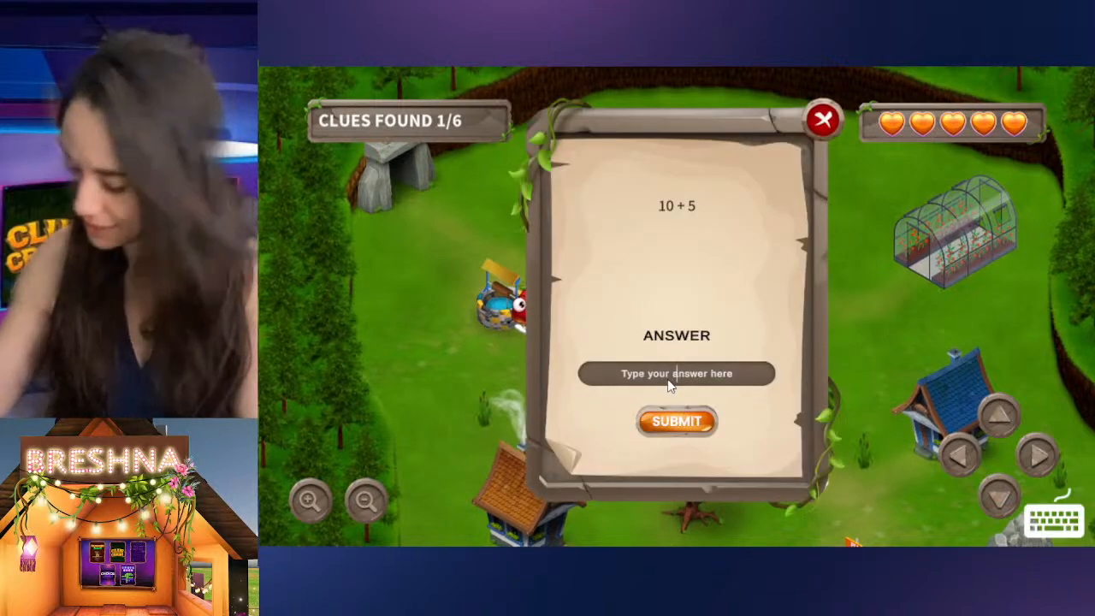
pyautogui.write('5')
pyautogui.press('BackSpace')
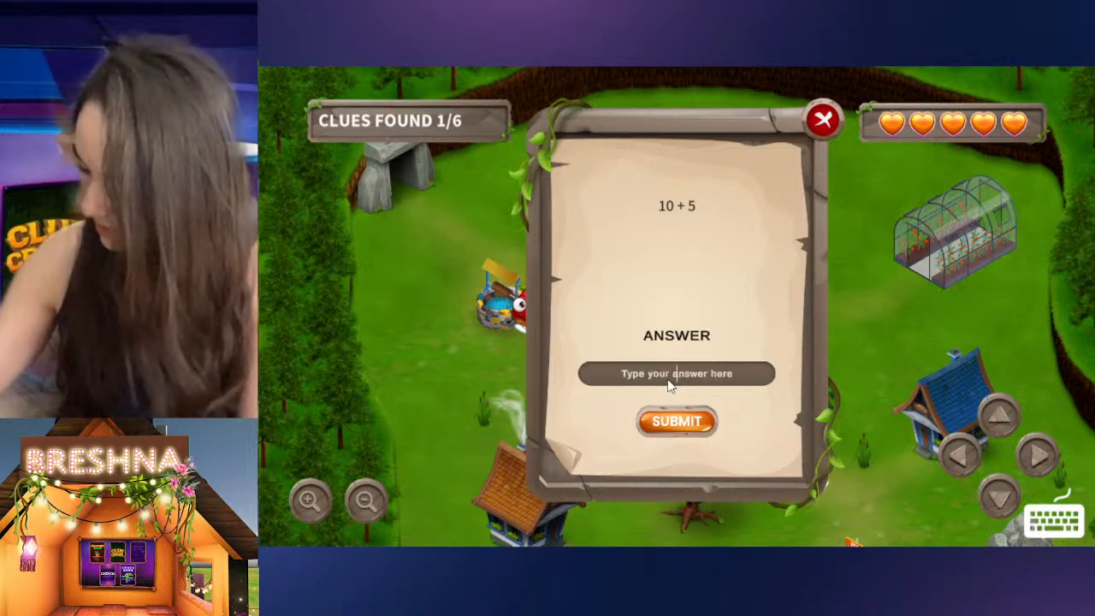
pyautogui.write('15')
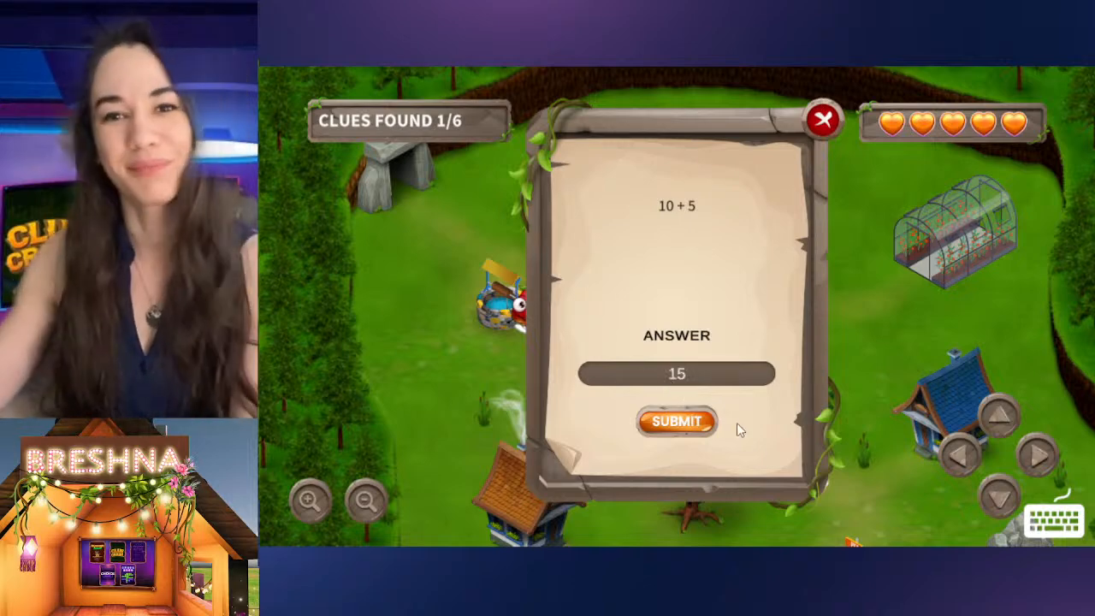
pyautogui.click(694, 419)
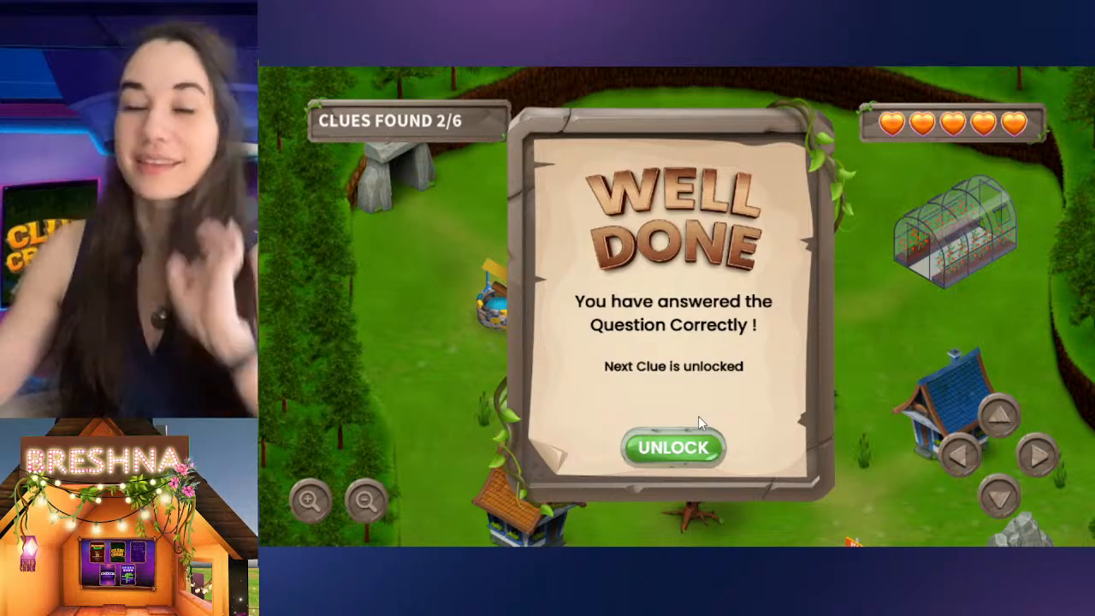
pyautogui.click(682, 449)
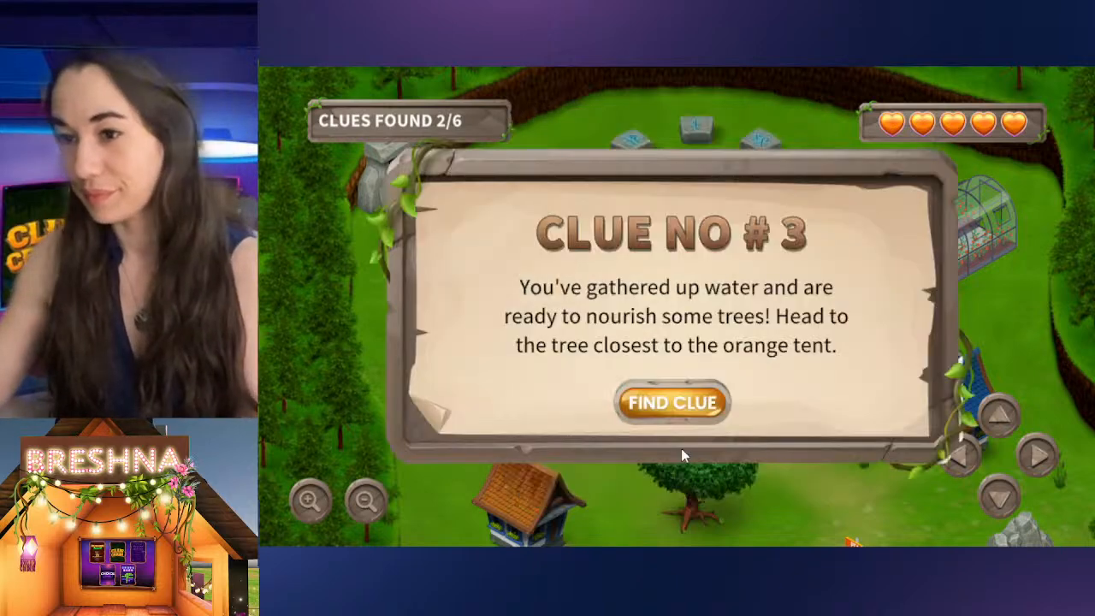
# Follow clue 3 to the tree near the orange tent, answer 8 + 3 with 11 and unlock the fourth clue
pyautogui.click(662, 404)
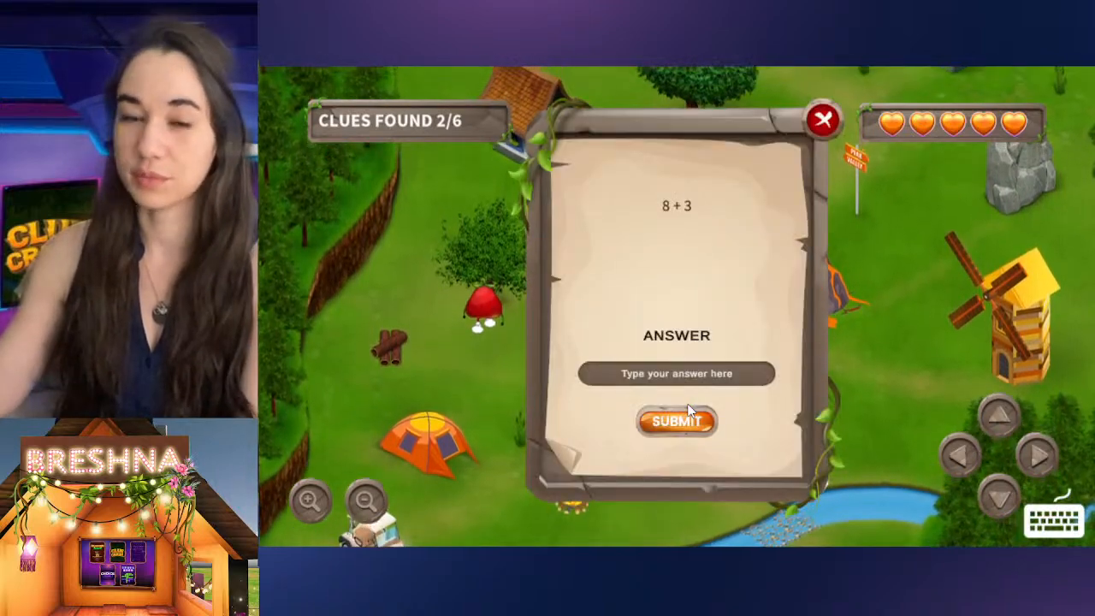
pyautogui.click(691, 380)
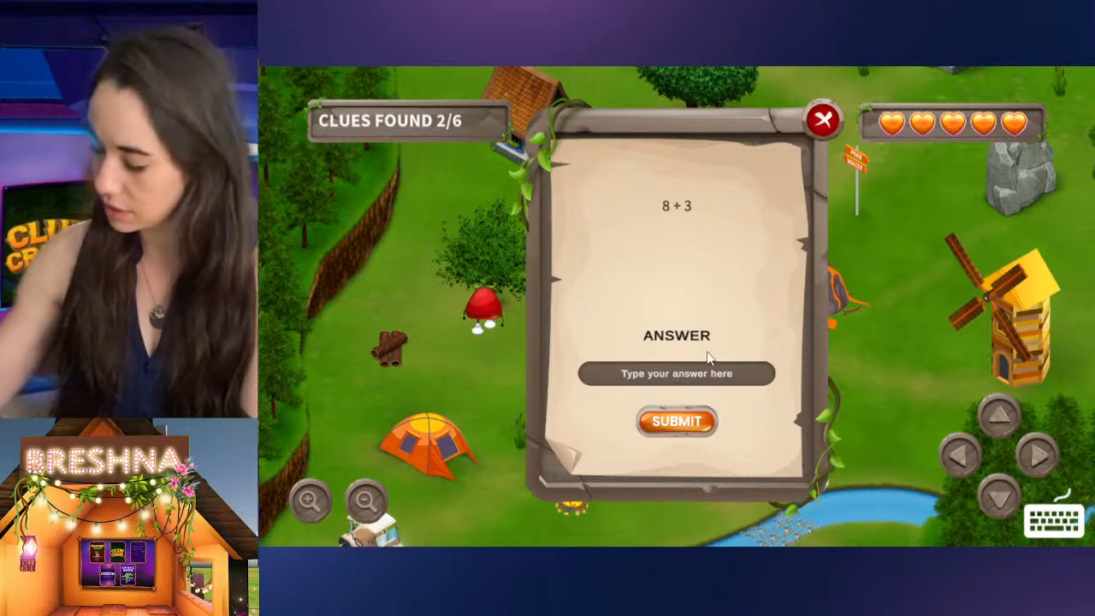
pyautogui.write('11')
pyautogui.click(697, 422)
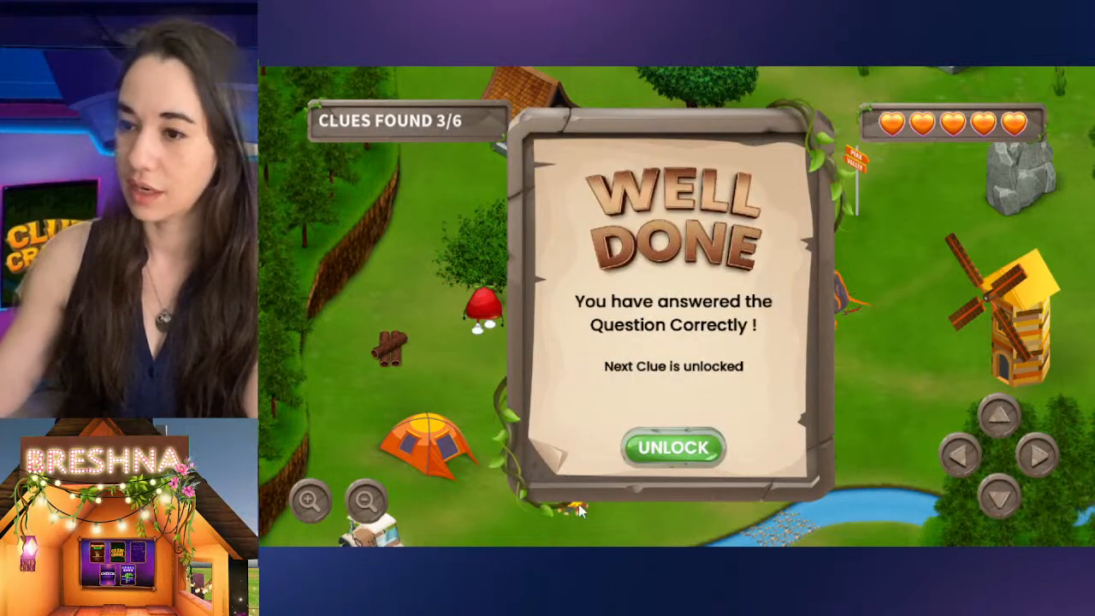
pyautogui.click(662, 438)
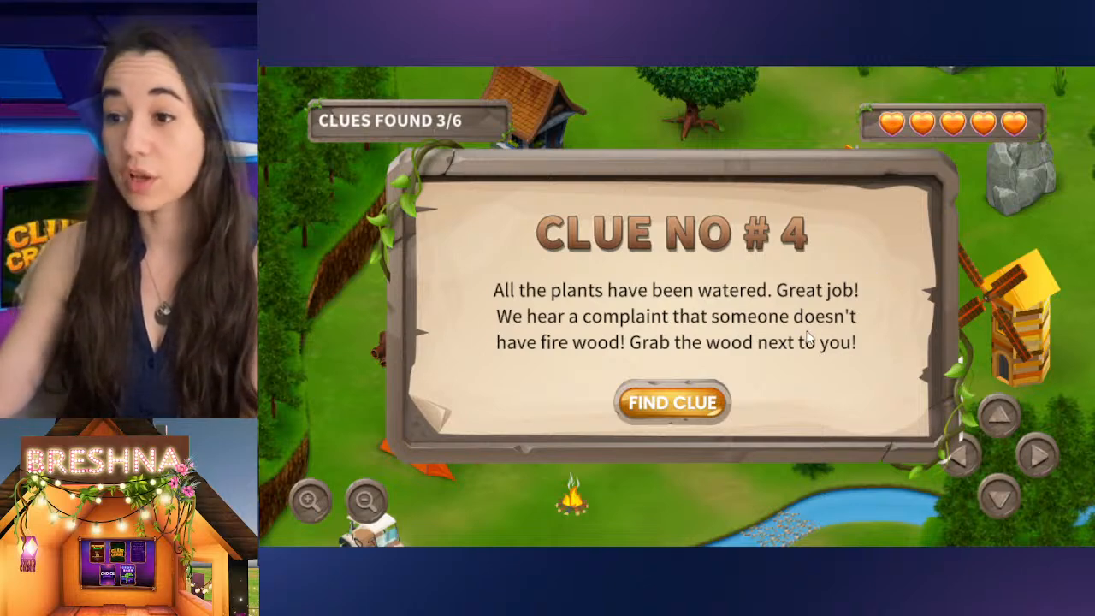
# Follow clue 4 to the pile of wood beside the tree and submit 14 as the answer to 6 + 8
pyautogui.click(695, 415)
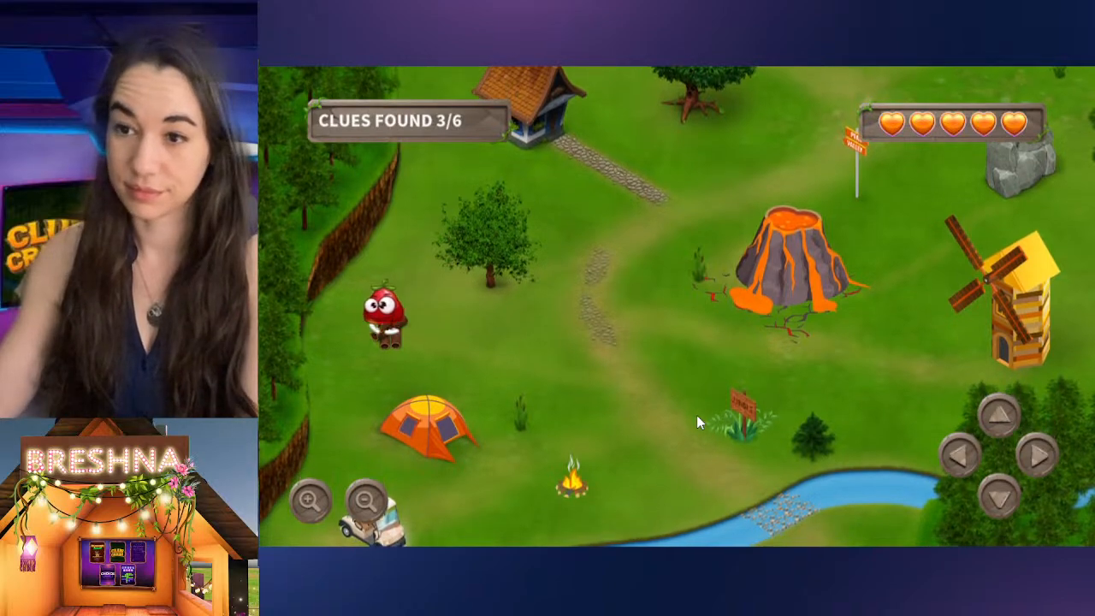
pyautogui.click(702, 376)
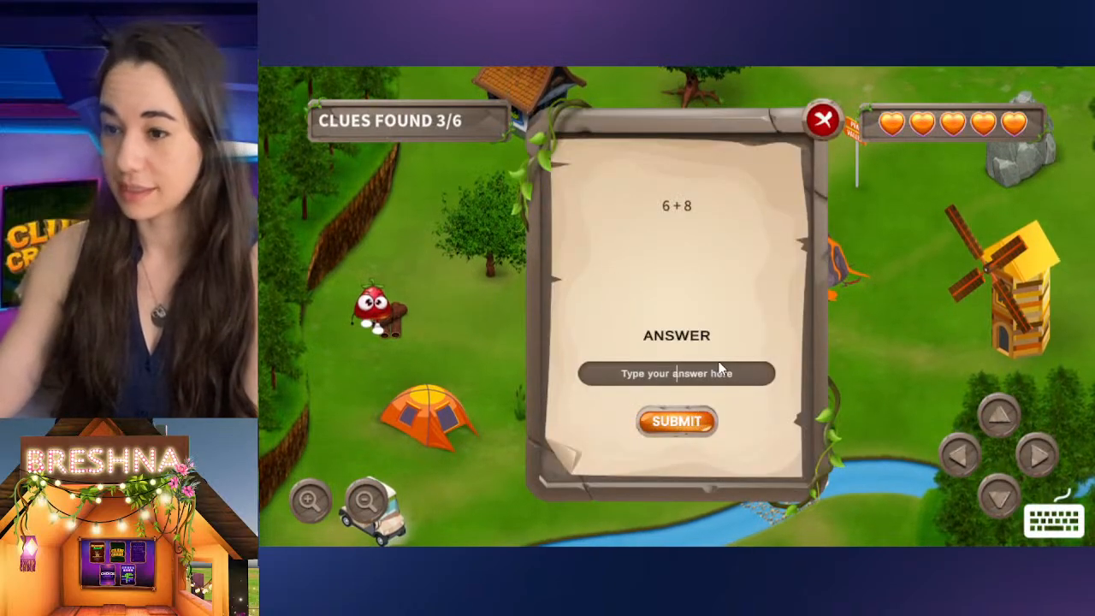
pyautogui.write('14')
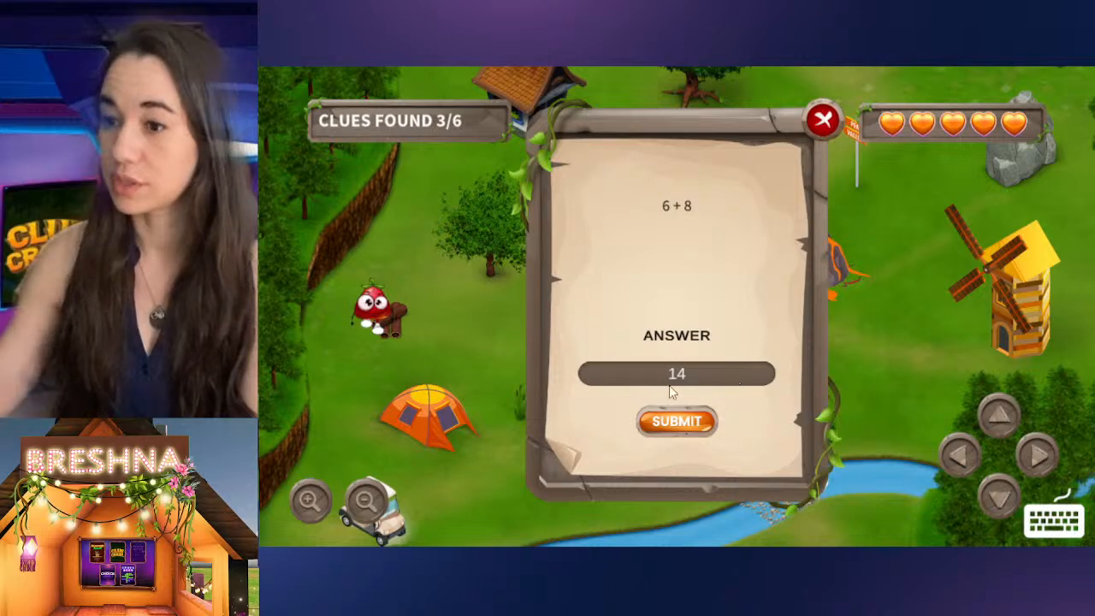
pyautogui.click(677, 421)
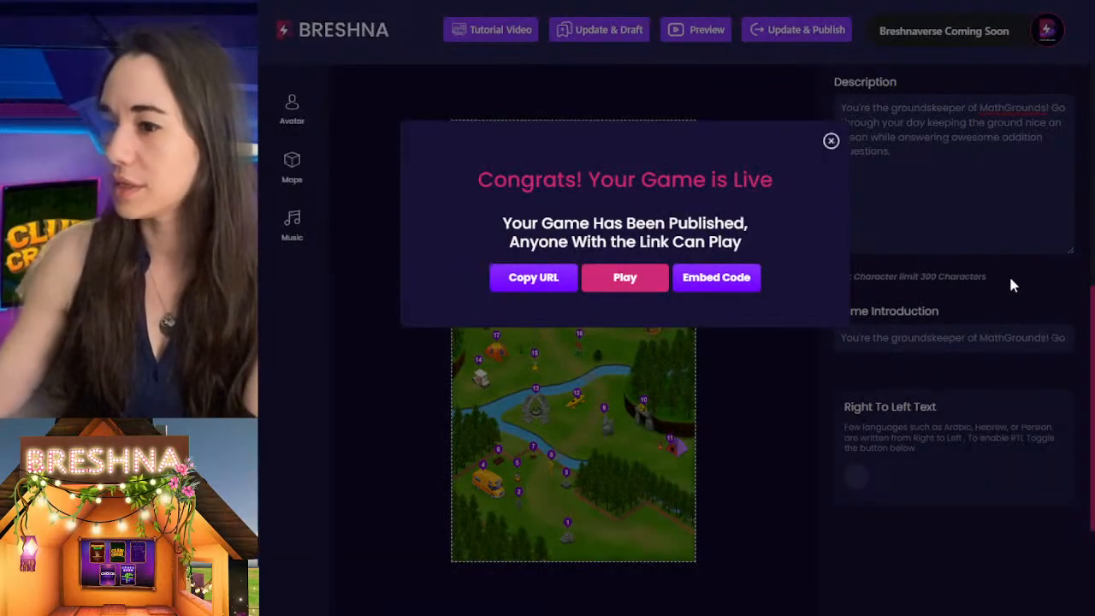
# Back in the game editor, dismiss the publish notice and reword question 2 as "What is 10 + 5"
pyautogui.click(1001, 302)
pyautogui.scroll(5, 971, 301)
pyautogui.click(1017, 91)
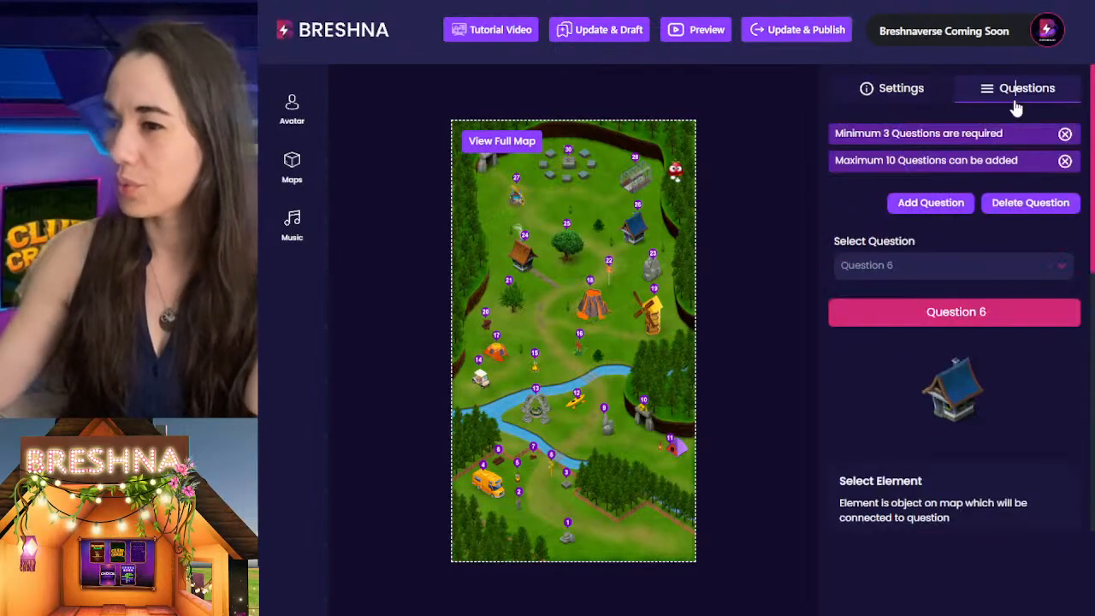
pyautogui.scroll(-5, 970, 305)
pyautogui.scroll(3, 929, 399)
pyautogui.click(869, 110)
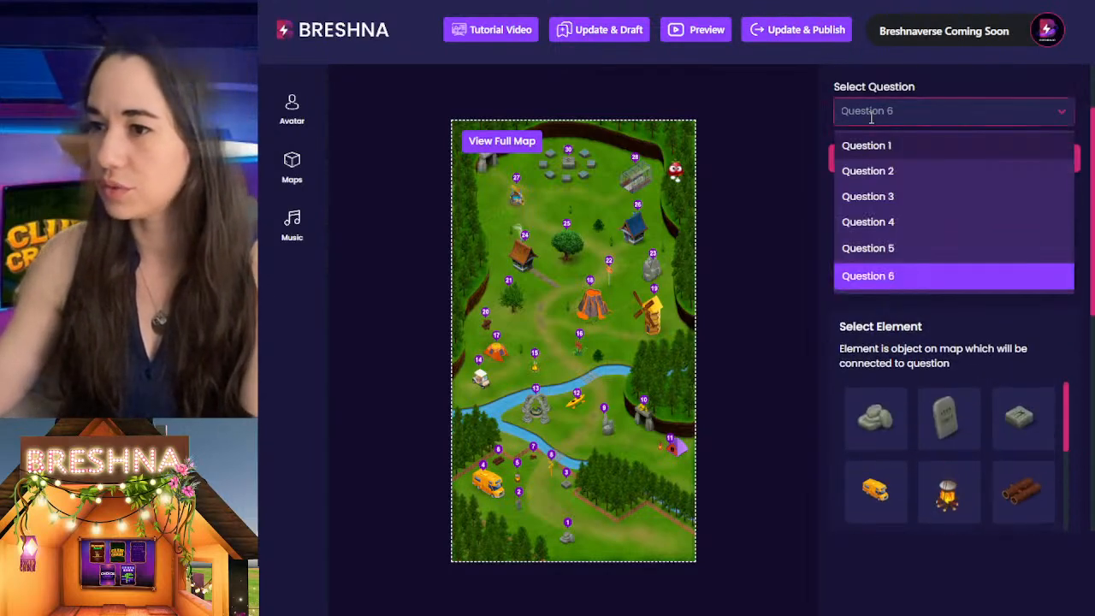
pyautogui.click(890, 171)
pyautogui.scroll(-4, 885, 325)
pyautogui.click(879, 454)
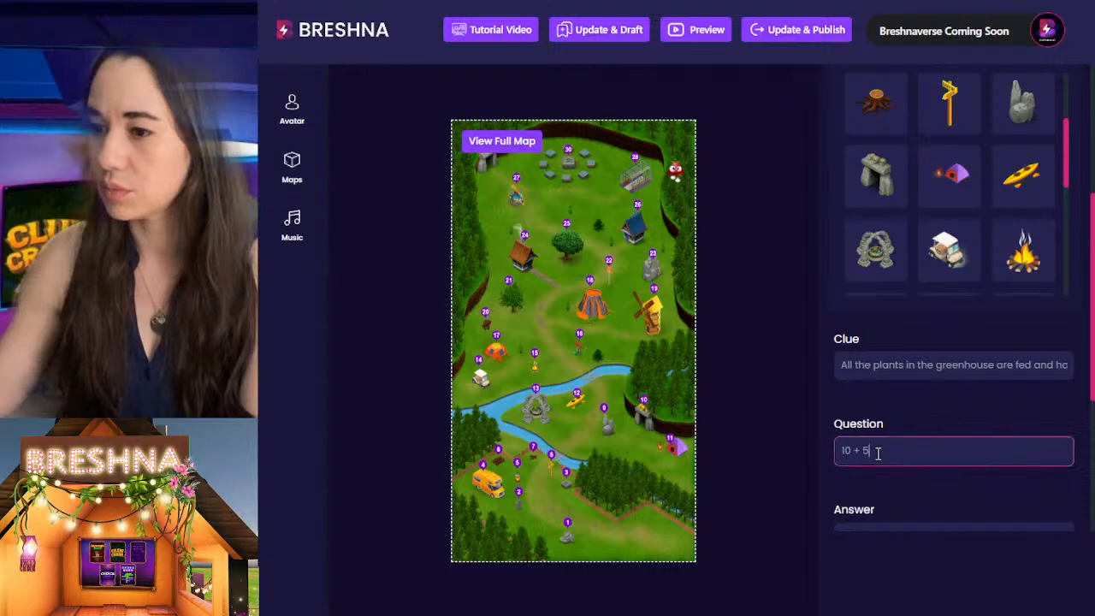
pyautogui.write('What is')
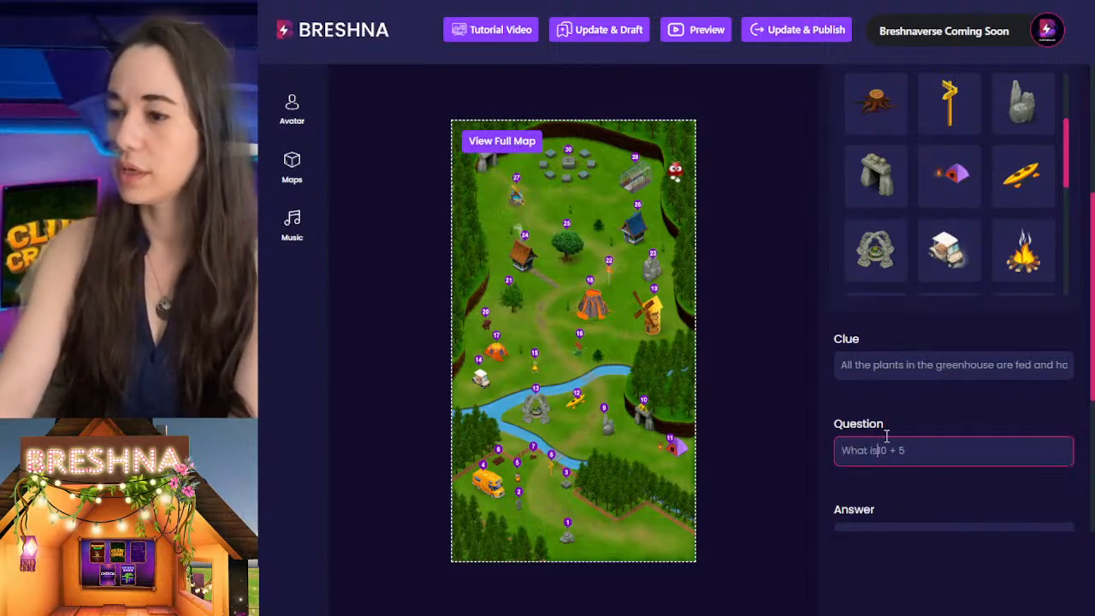
pyautogui.click(969, 463)
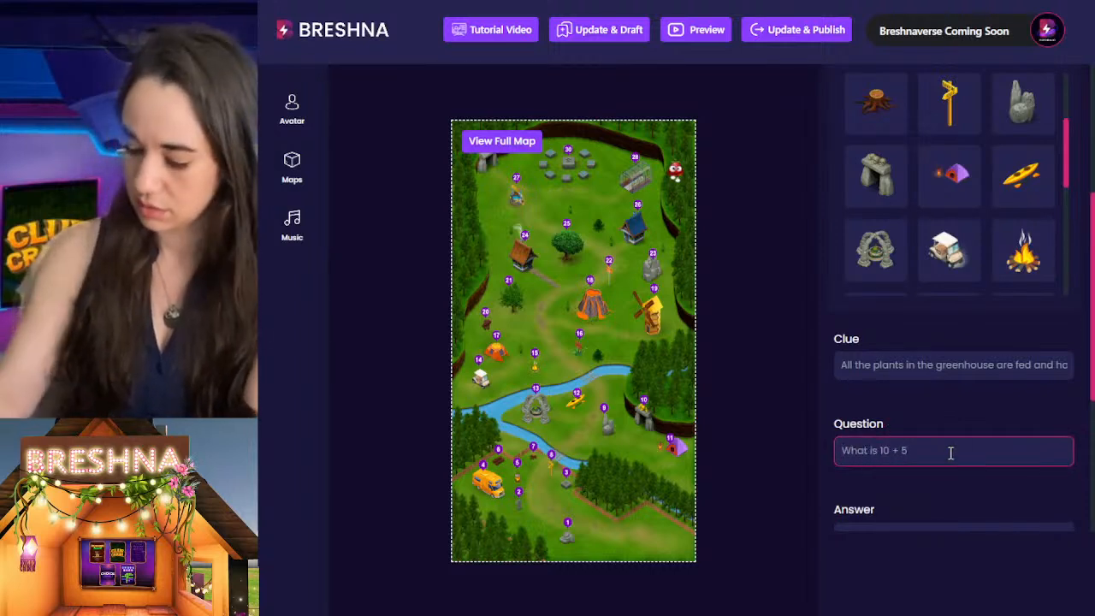
# Select question 3 and reword its addition problem as "What is 8 + 3?"
pyautogui.scroll(6, 950, 452)
pyautogui.click(936, 273)
pyautogui.click(910, 327)
pyautogui.scroll(-6, 875, 489)
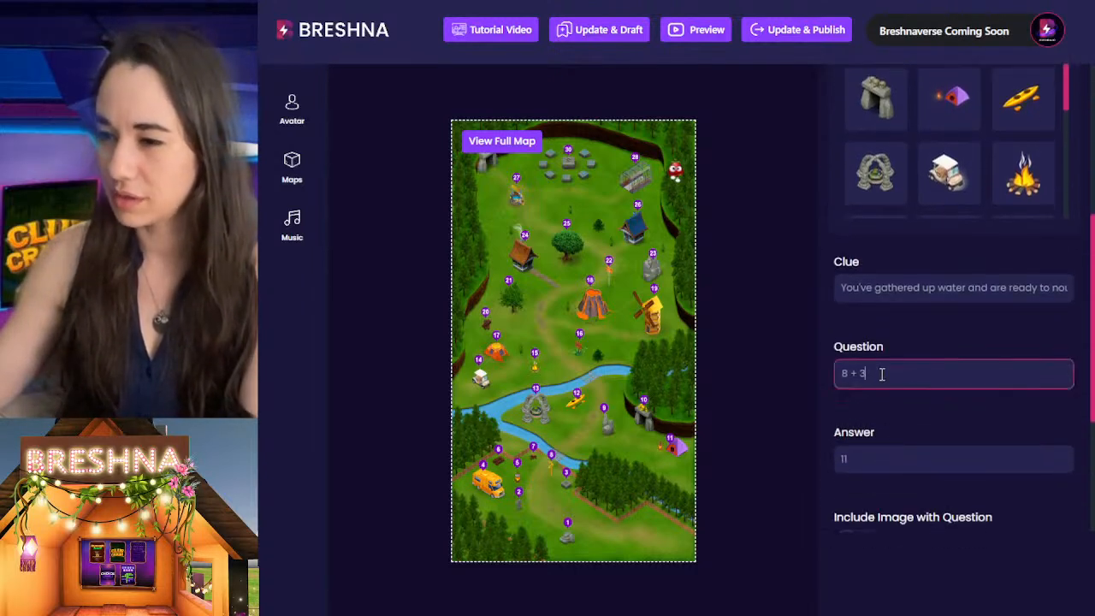
pyautogui.write('?')
pyautogui.press('Home')
pyautogui.write('W')
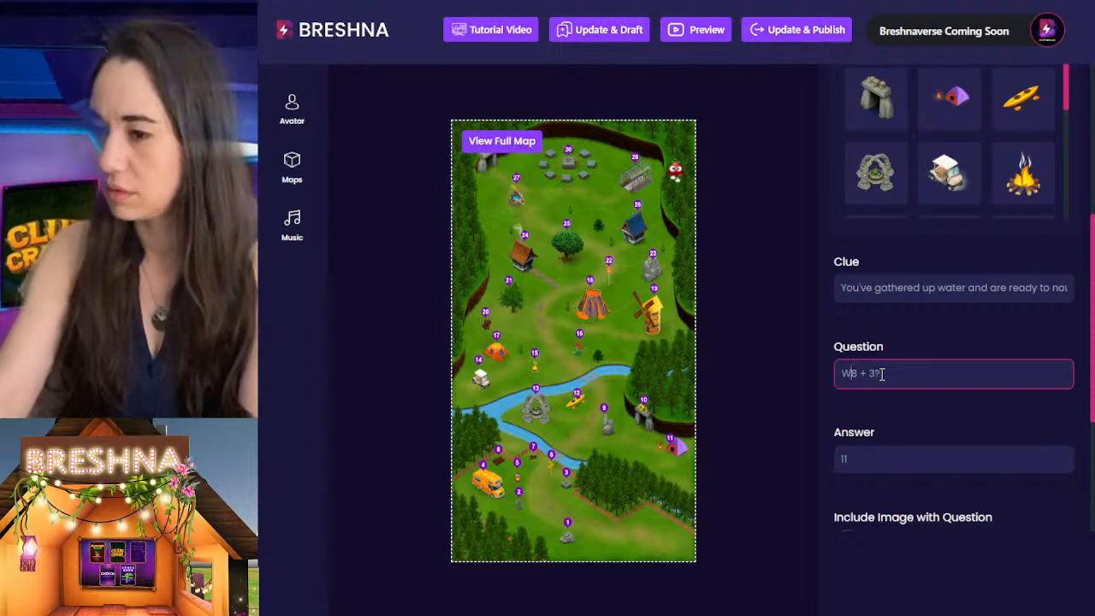
pyautogui.write('hat is')
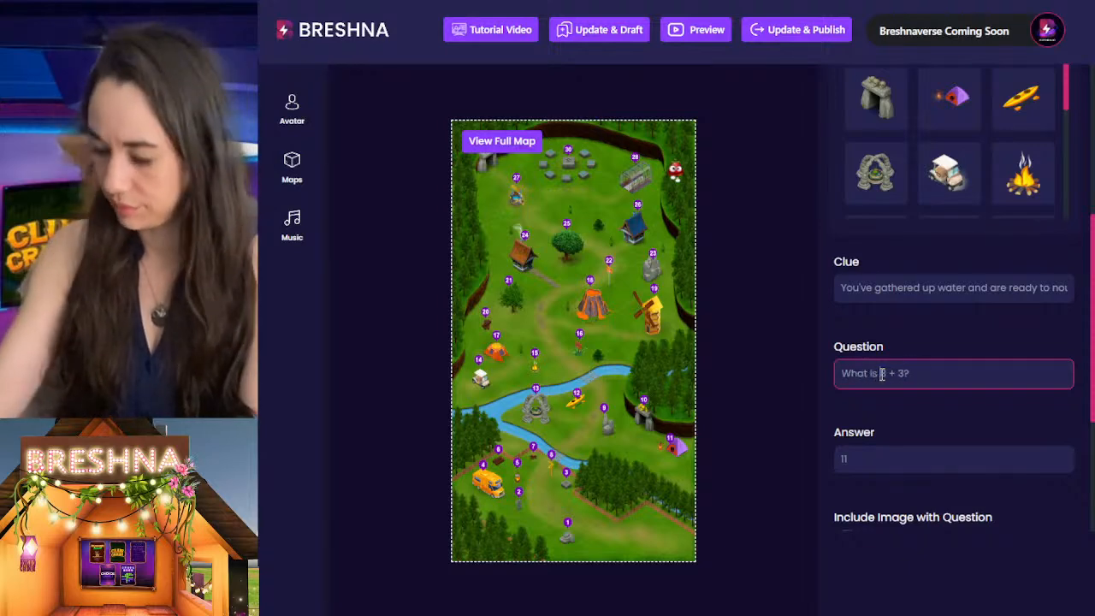
pyautogui.hotkey('shift', 'Home')
# Select question 4 and reword its addition problem as "What is 6 + 8?"
pyautogui.scroll(5, 882, 373)
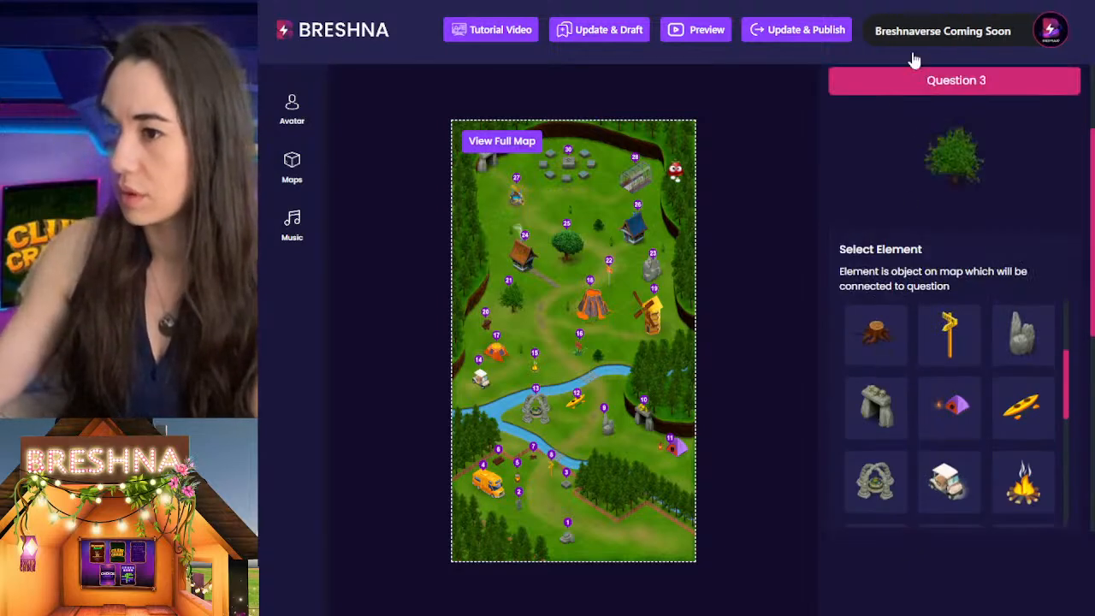
pyautogui.scroll(2, 889, 171)
pyautogui.click(892, 189)
pyautogui.click(895, 305)
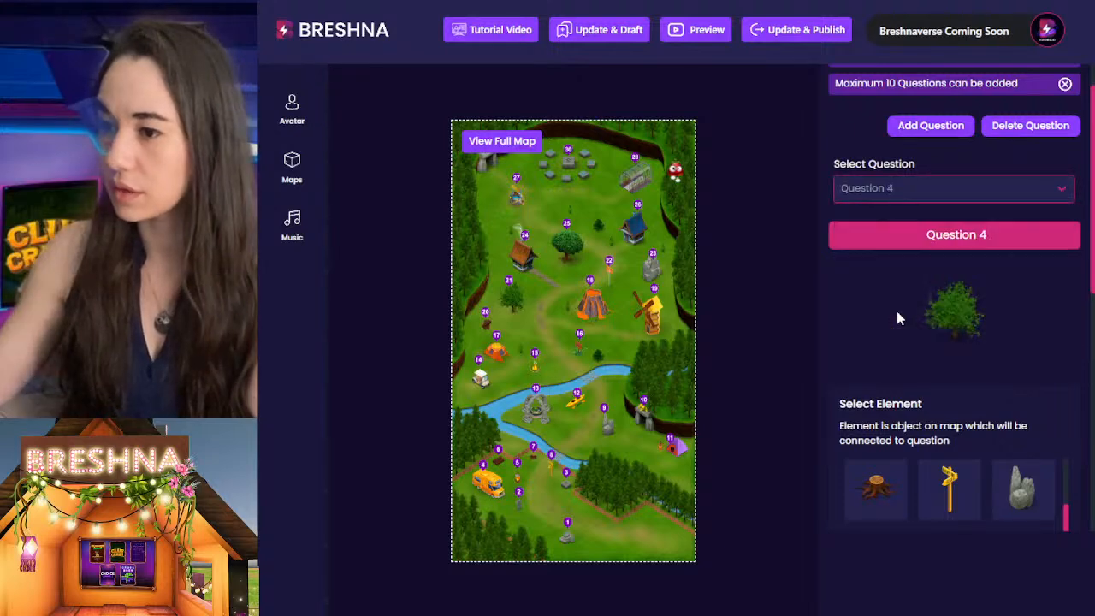
pyautogui.scroll(-5, 895, 333)
pyautogui.click(850, 373)
pyautogui.write('What is 6 + 8')
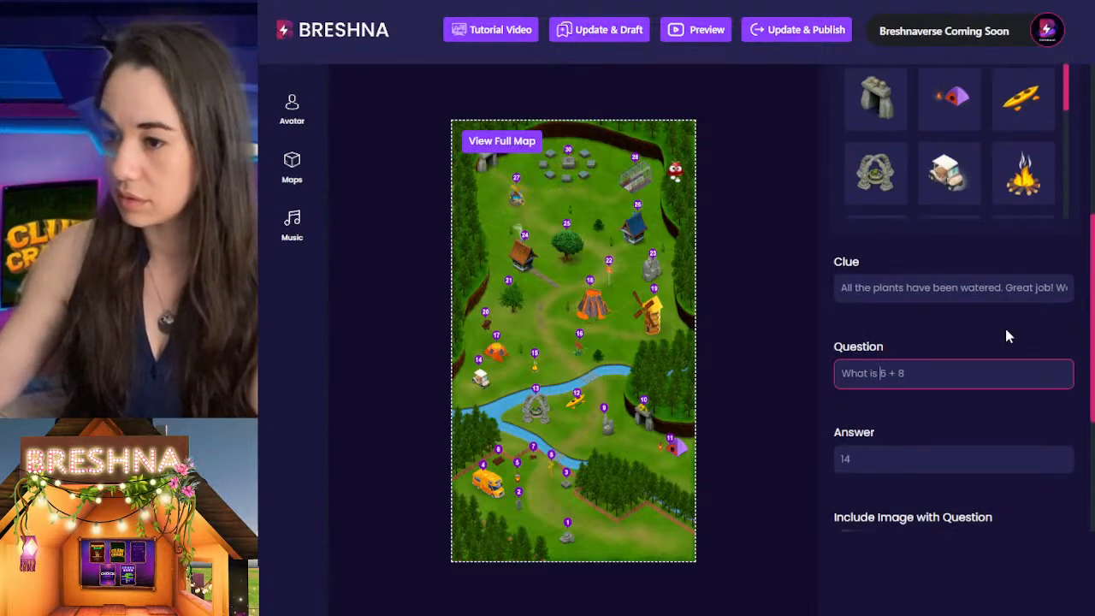
pyautogui.press('BackSpace')
pyautogui.press('End')
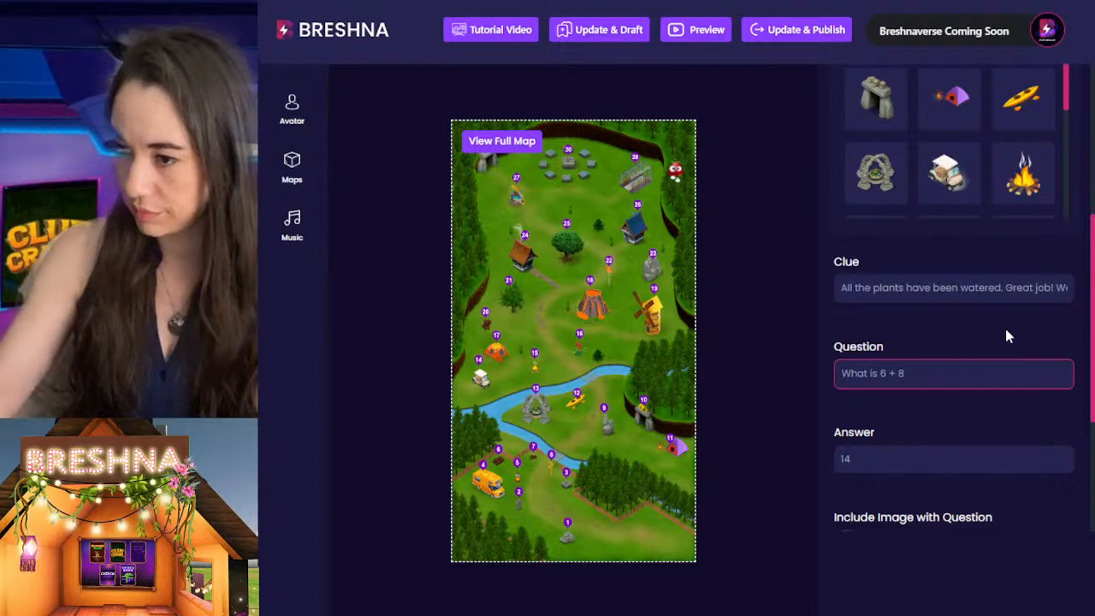
pyautogui.write('?')
# Reword question 5 as "What is 11 + 17?" and publish the updated game
pyautogui.scroll(5, 1006, 329)
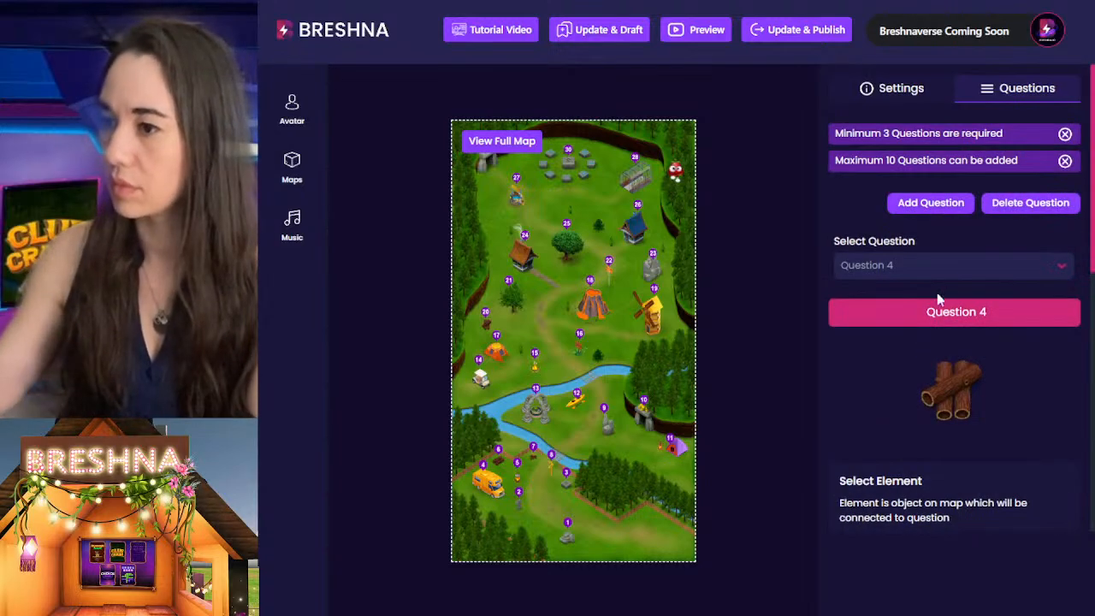
pyautogui.click(915, 267)
pyautogui.click(885, 430)
pyautogui.scroll(-5, 879, 360)
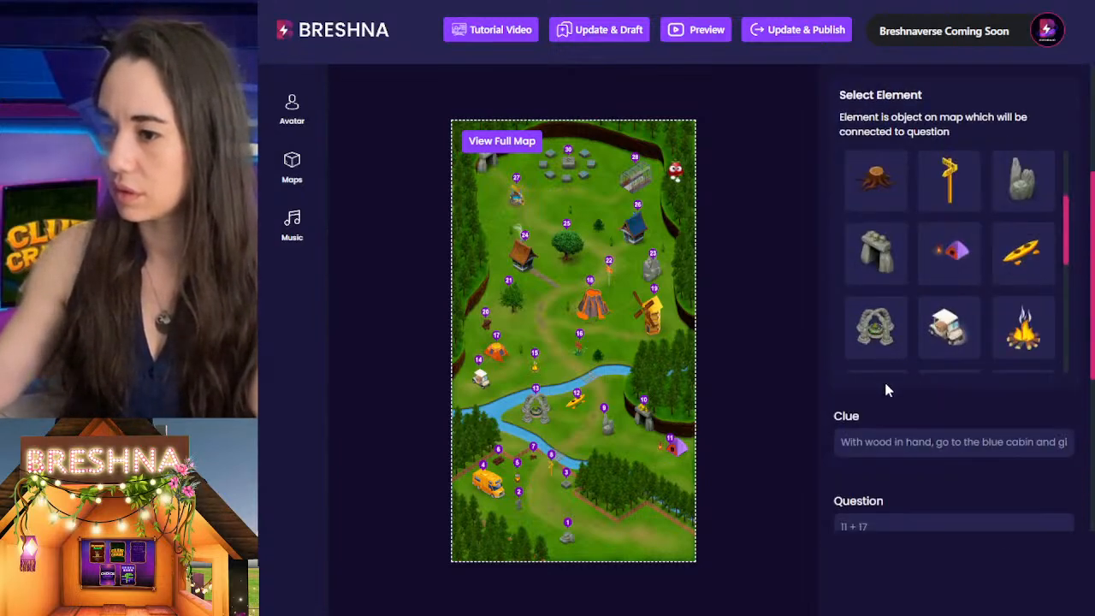
pyautogui.scroll(-3, 860, 526)
pyautogui.click(909, 299)
pyautogui.write('?')
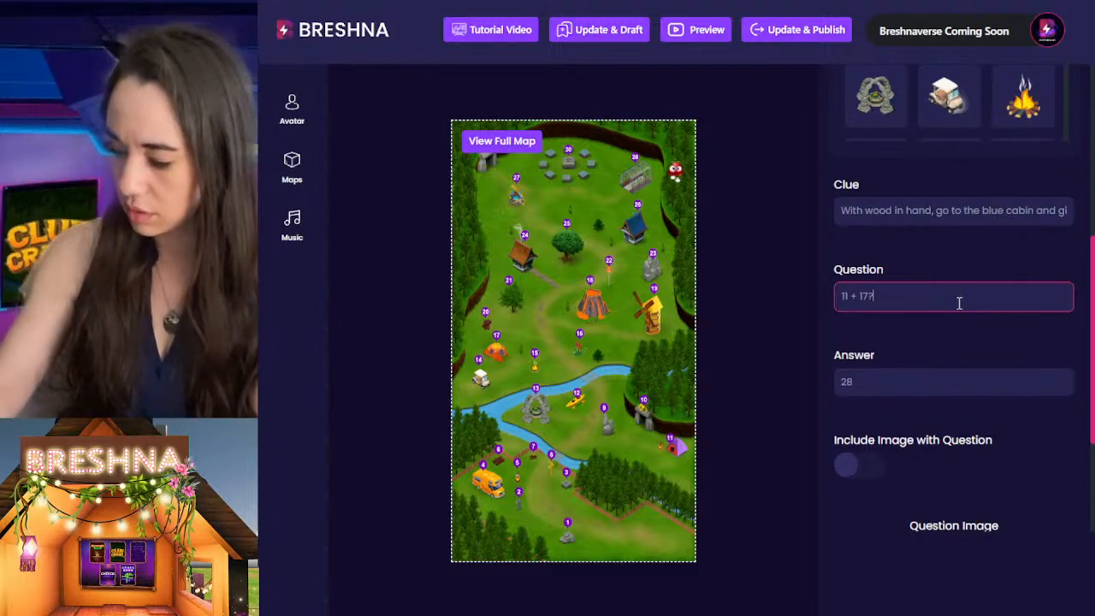
pyautogui.write('What is')
pyautogui.click(807, 30)
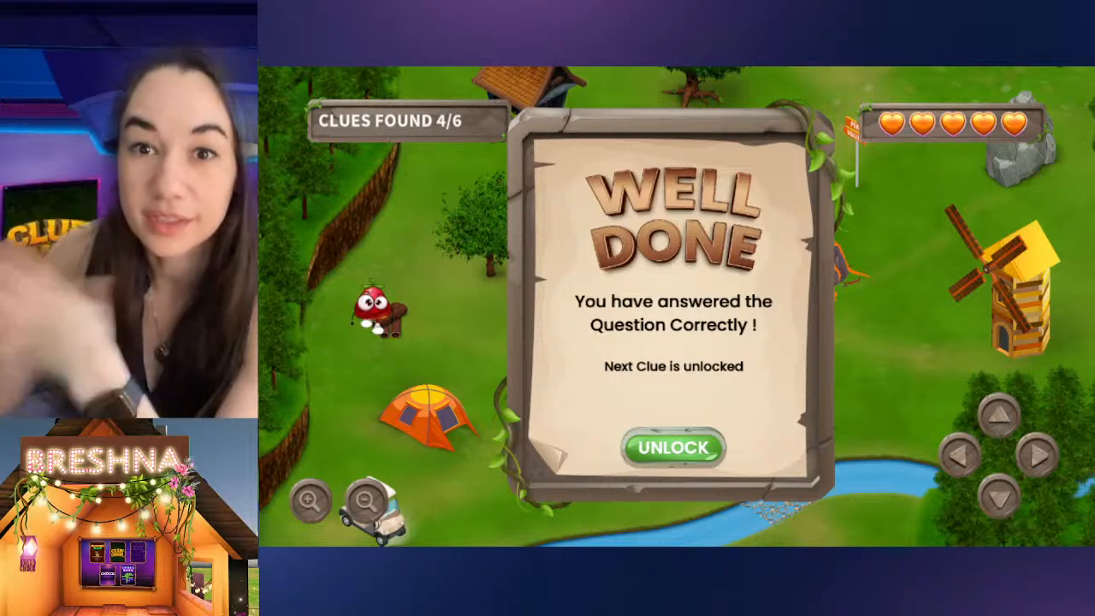
# Unlock the fifth clue in the running game and dismiss the publish notice back in the editor
pyautogui.click(676, 448)
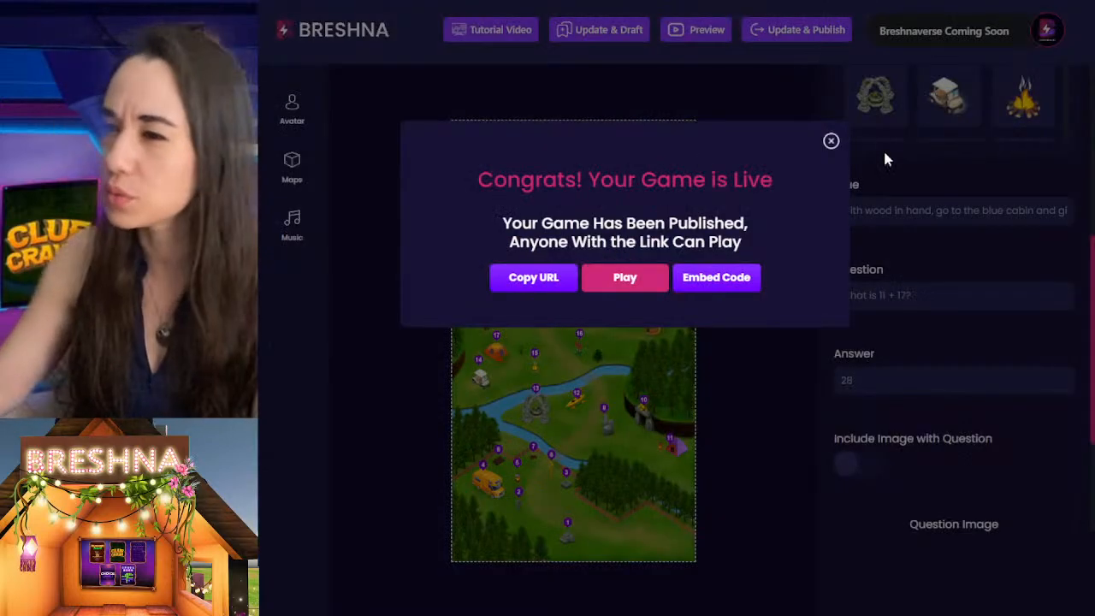
pyautogui.click(885, 151)
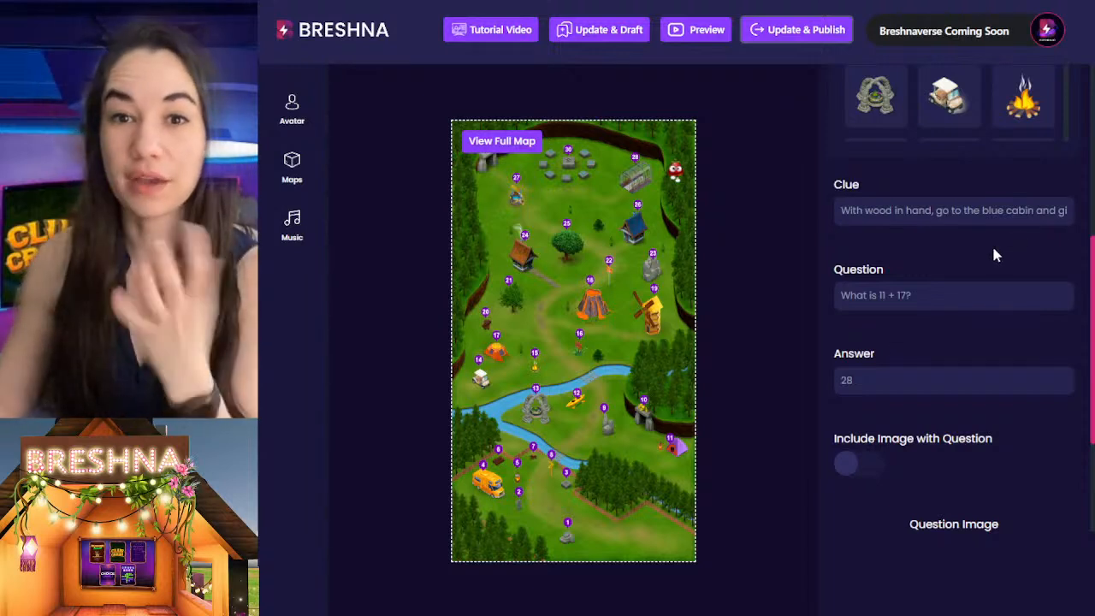
# In question 5's clue about the blue cabin, replace "them" with "our campers"
pyautogui.scroll(-3, 992, 251)
pyautogui.scroll(6, 942, 257)
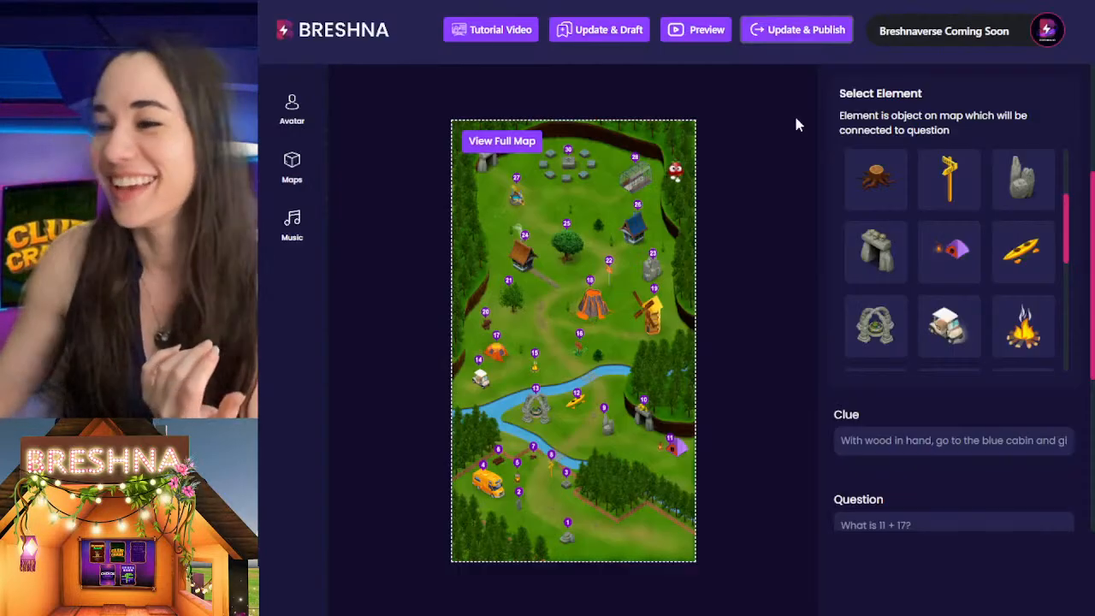
pyautogui.scroll(5, 1048, 451)
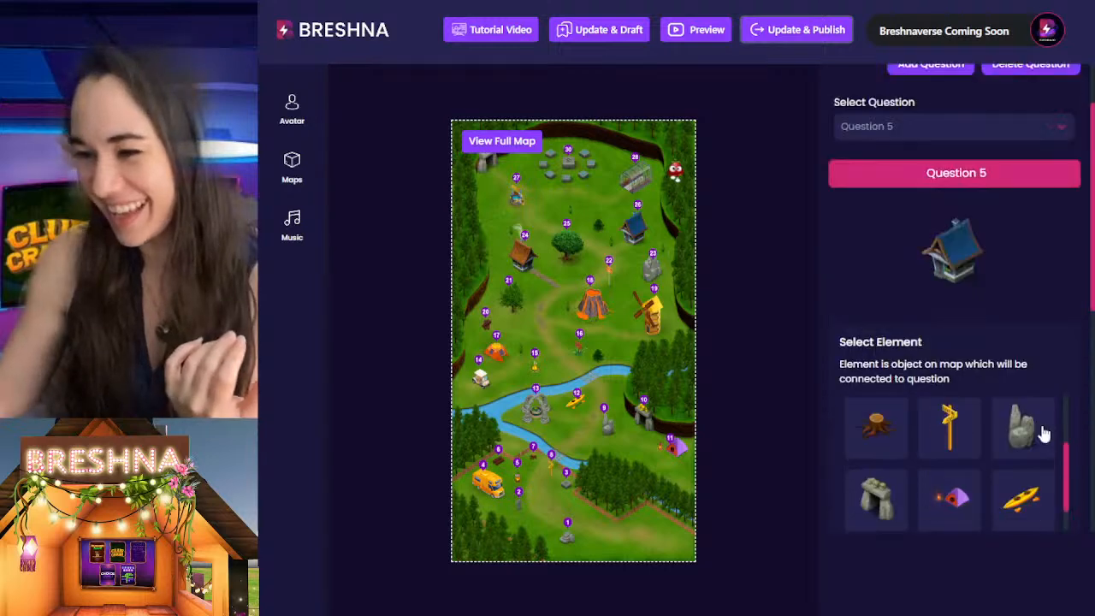
pyautogui.click(894, 185)
pyautogui.click(865, 151)
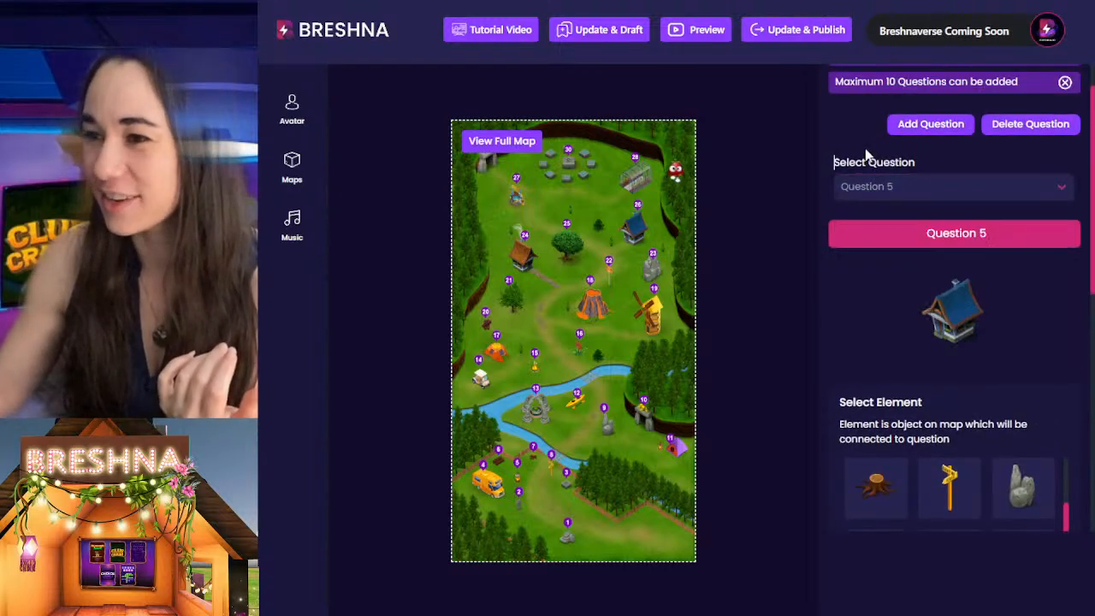
pyautogui.scroll(-5, 871, 363)
pyautogui.scroll(-2, 871, 363)
pyautogui.click(968, 362)
pyautogui.press('End')
pyautogui.press('Left')
pyautogui.press('Left')
pyautogui.press('Left')
pyautogui.press('Left')
pyautogui.press('Left')
pyautogui.press('Left')
pyautogui.press('Left')
pyautogui.press('Left')
pyautogui.press('Left')
pyautogui.press('Left')
pyautogui.press('Left')
pyautogui.press('Left')
pyautogui.press('Left')
pyautogui.press('Left')
pyautogui.press('Left')
pyautogui.press('Left')
pyautogui.press('Left')
pyautogui.press('Left')
pyautogui.press('Left')
pyautogui.press('Left')
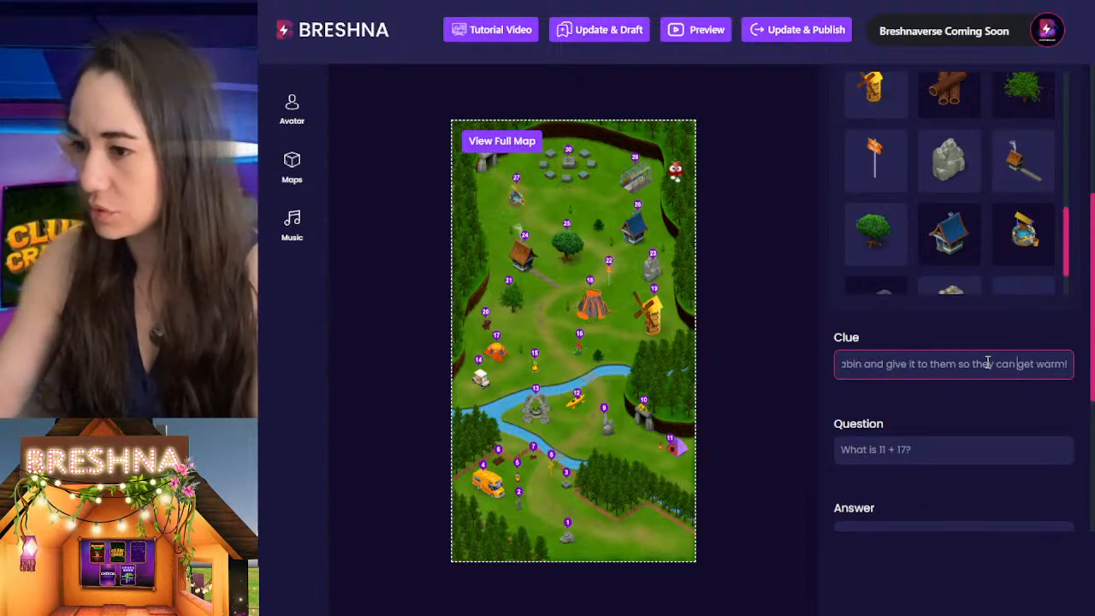
pyautogui.press('BackSpace')
pyautogui.press('BackSpace')
pyautogui.press('BackSpace')
pyautogui.press('BackSpace')
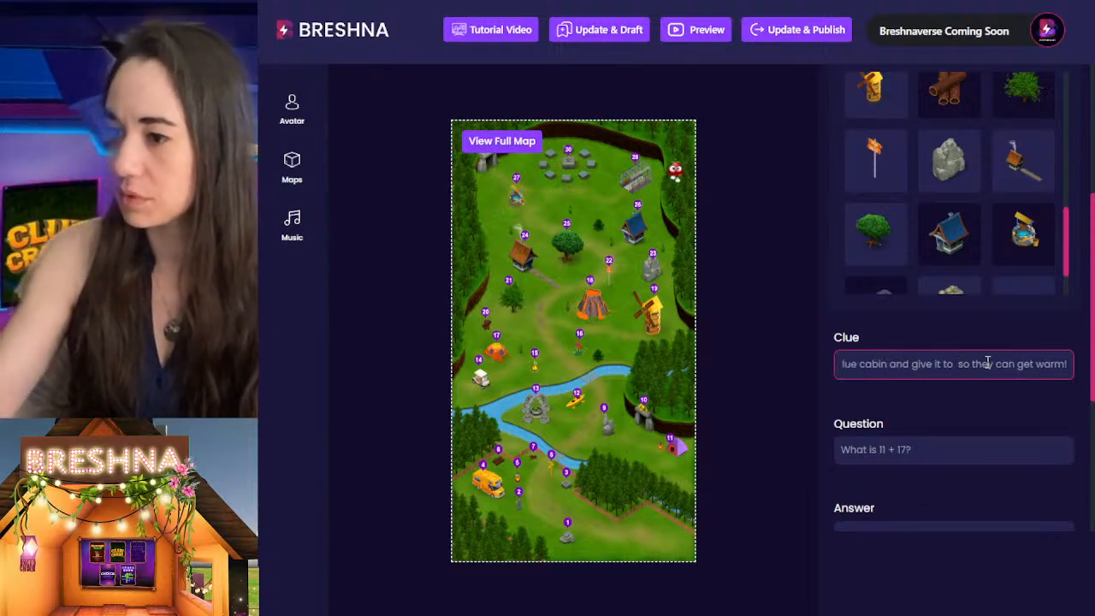
pyautogui.write('our camp')
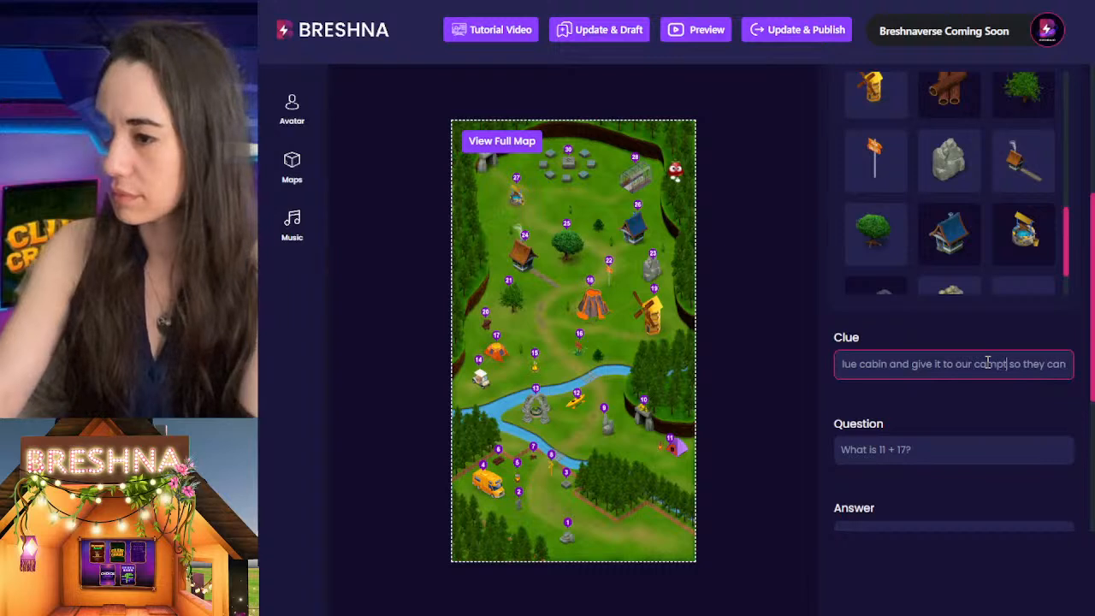
pyautogui.write('ers')
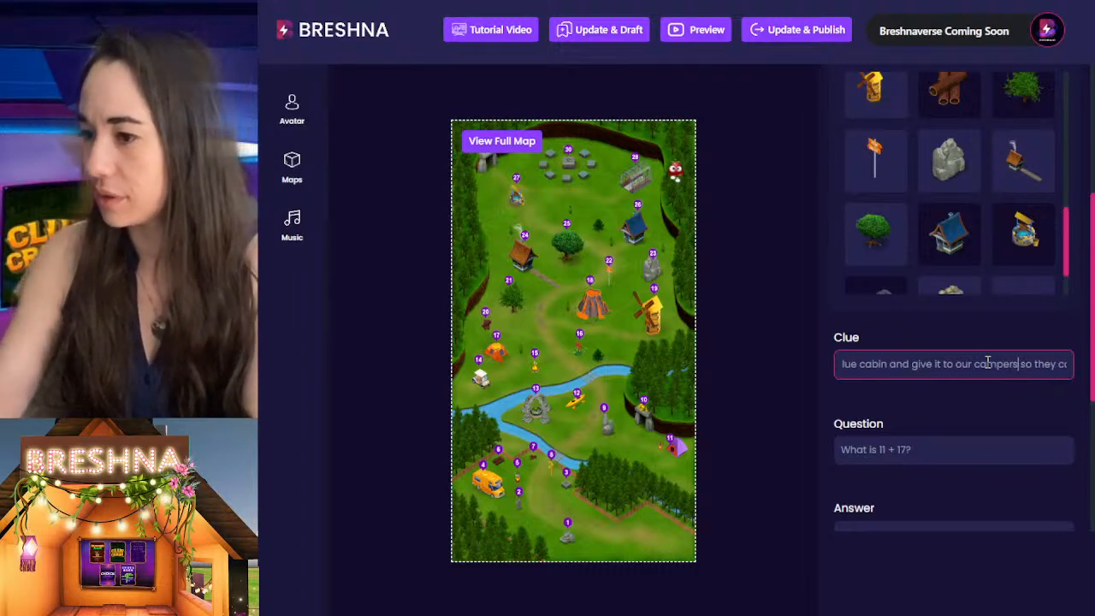
# Reword the end of question 5's clue so the campers can "stay" warm instead of "get" warm, and publish the update
pyautogui.press('Right')
pyautogui.press('Right')
pyautogui.press('Right')
pyautogui.press('Right')
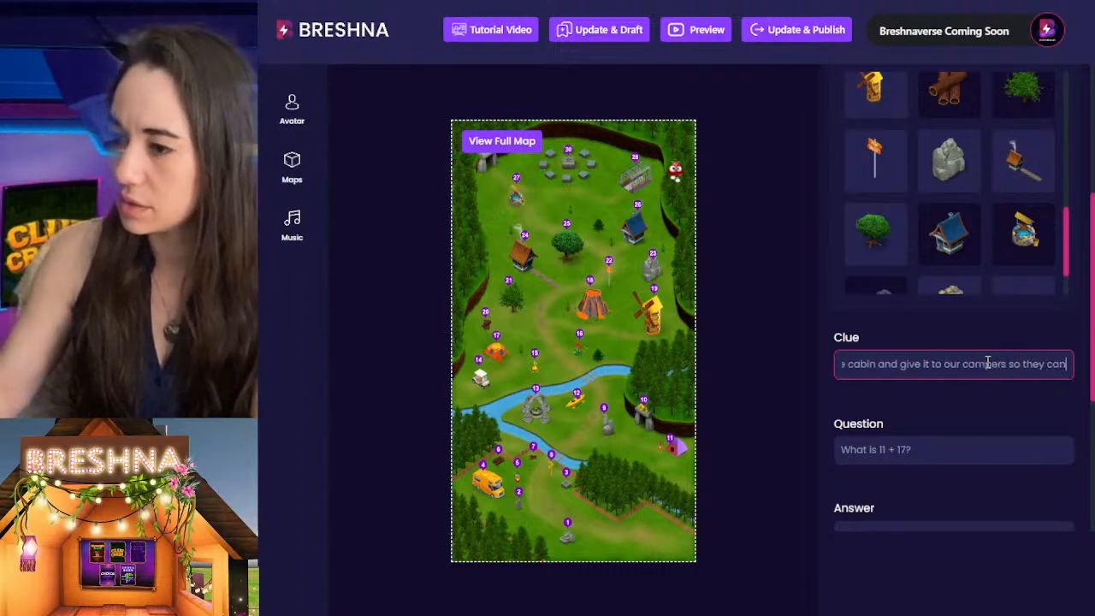
pyautogui.press('BackSpace')
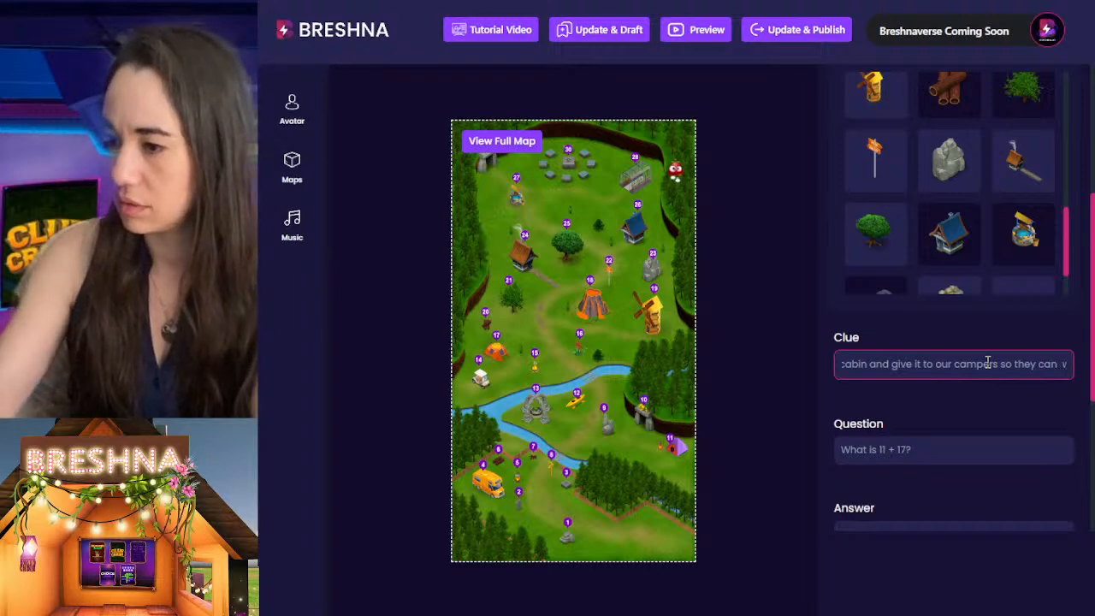
pyautogui.write('stay war')
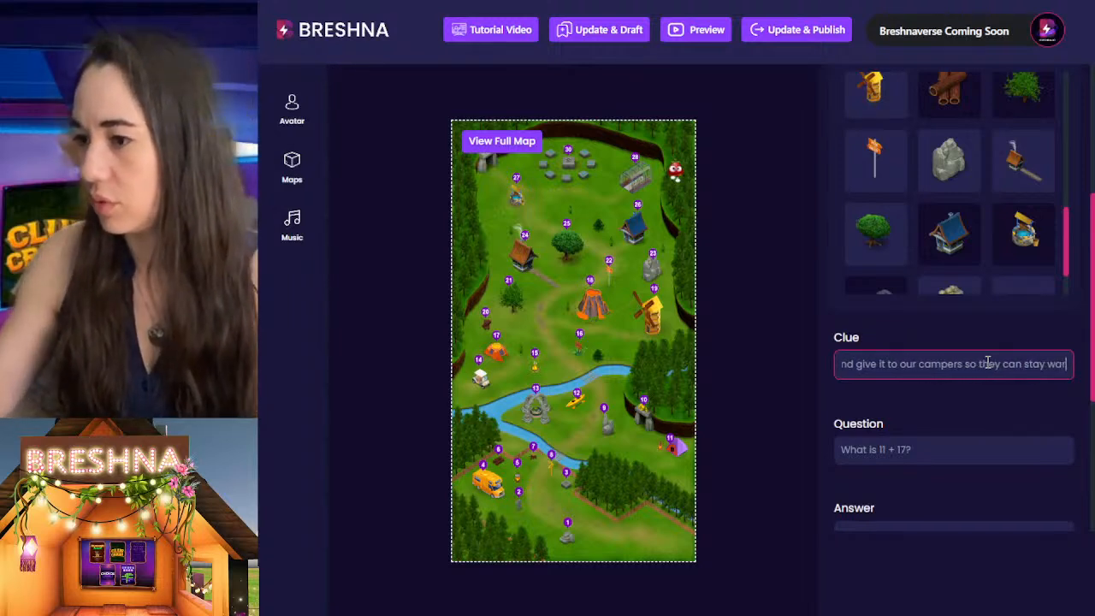
pyautogui.click(796, 30)
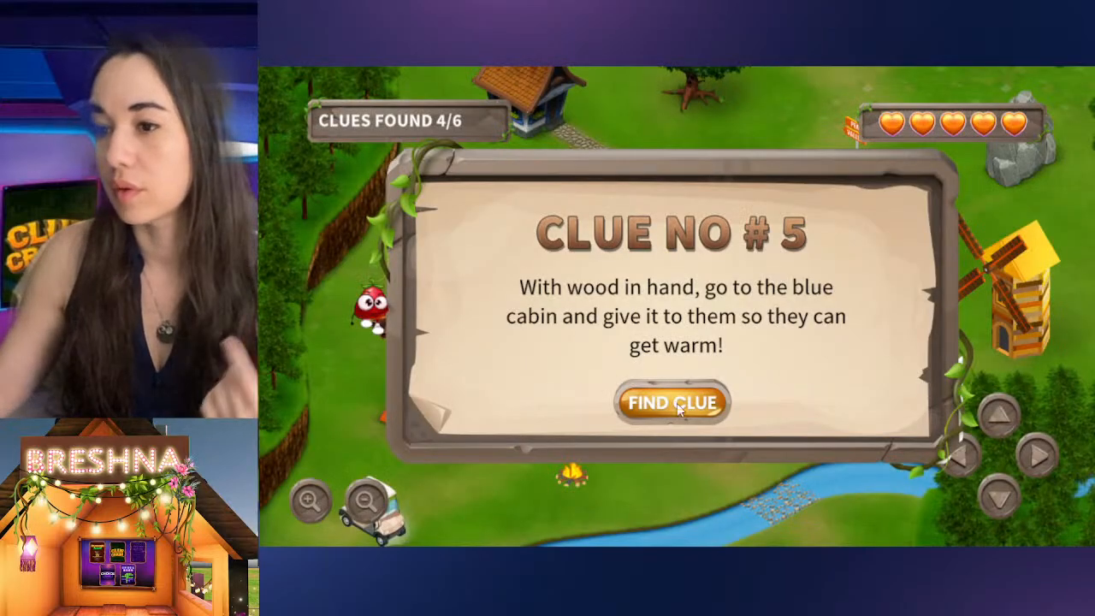
# In the running game, follow clue 5 to the blue cabin, answer 11 + 17 with 28 and unlock the sixth clue
pyautogui.click(671, 400)
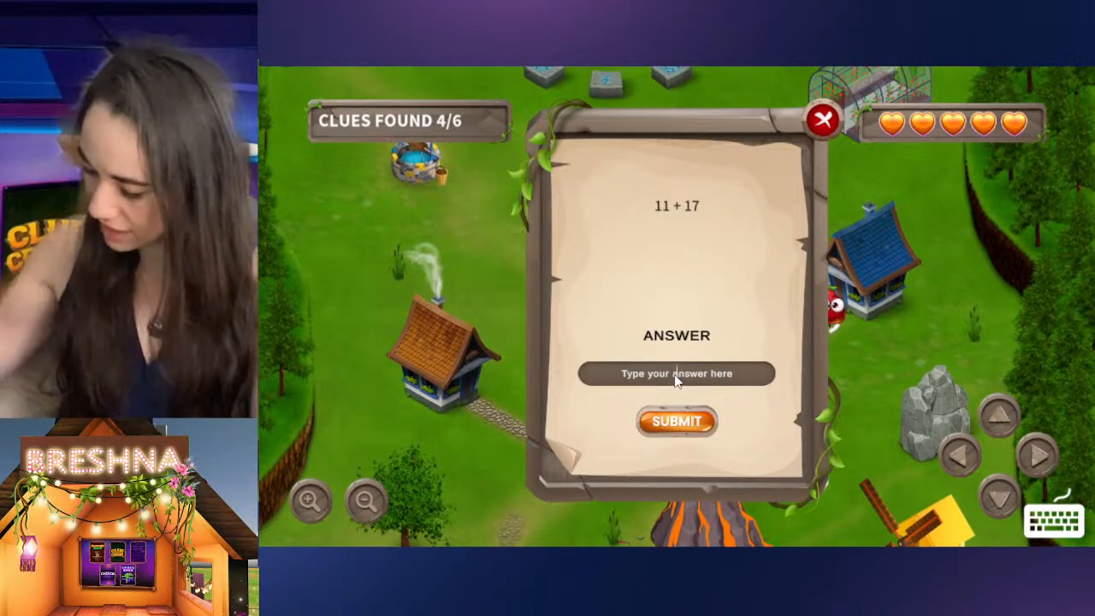
pyautogui.write('28')
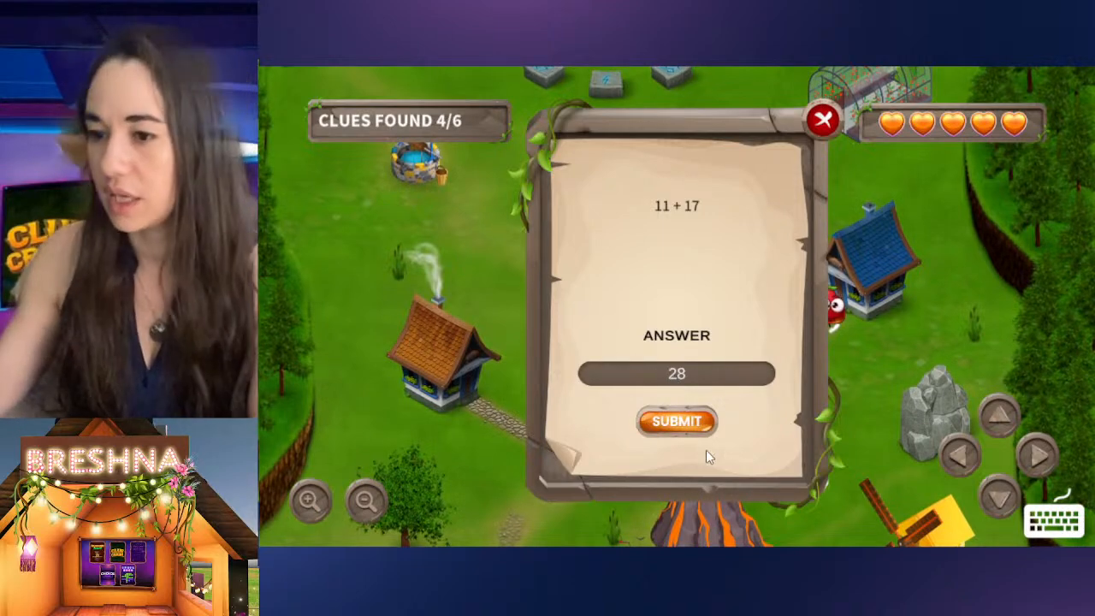
pyautogui.click(677, 422)
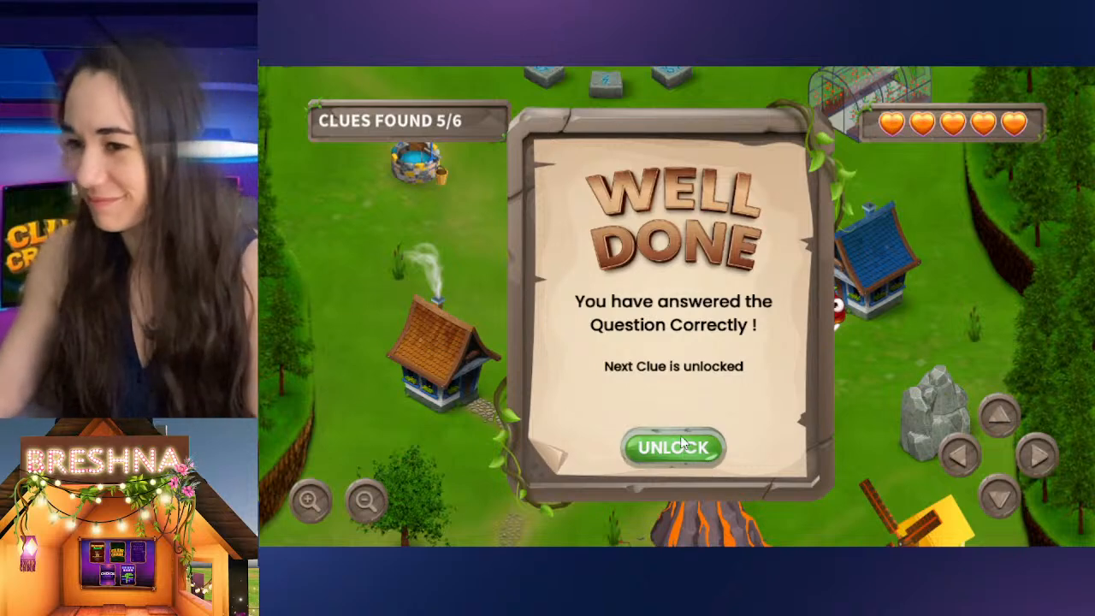
pyautogui.click(683, 449)
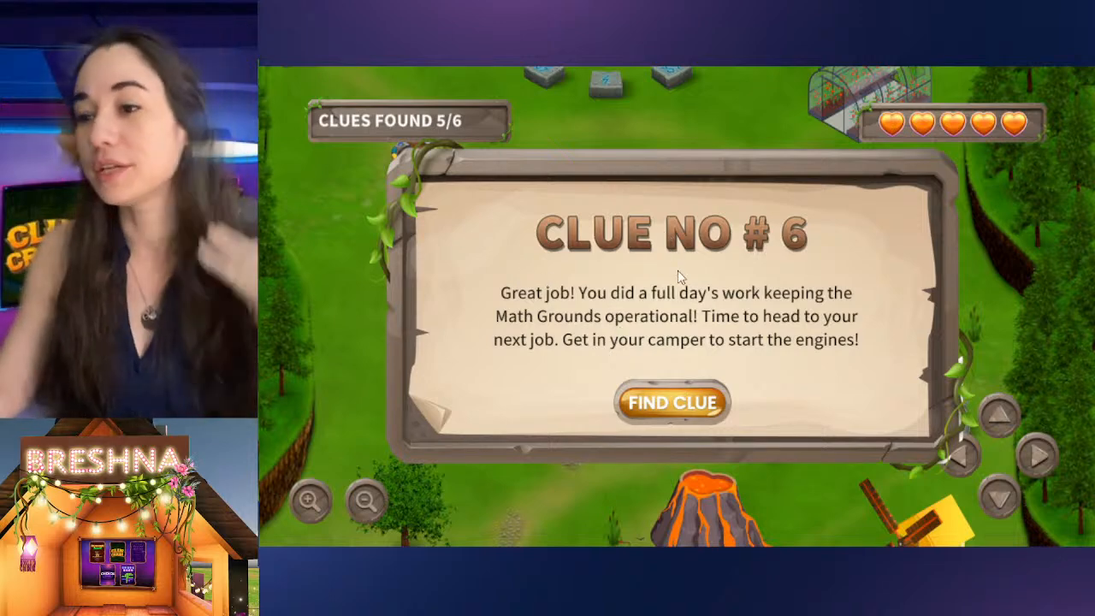
# Follow clue 6 by walking the character past the volcano and across both river crossings to the orange camper van
pyautogui.click(670, 403)
pyautogui.click(637, 408)
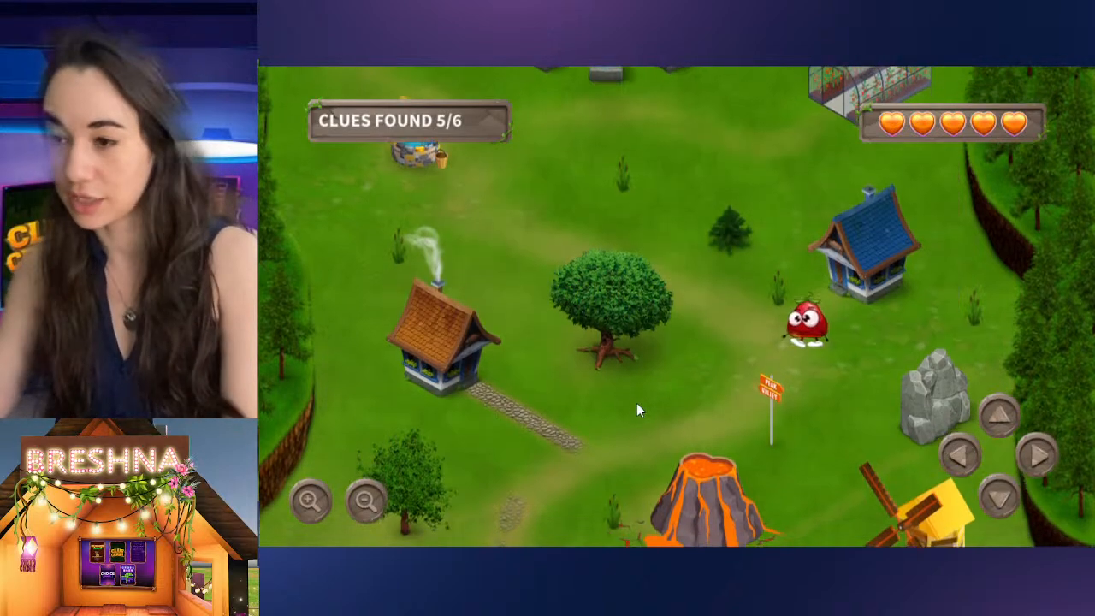
pyautogui.press('Left')
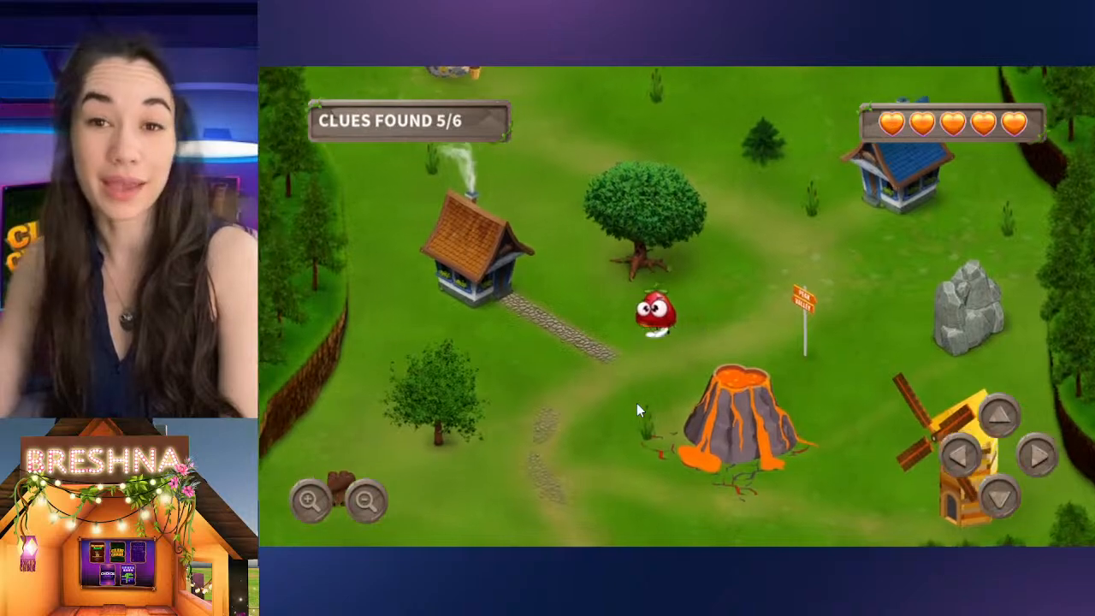
pyautogui.press('Down')
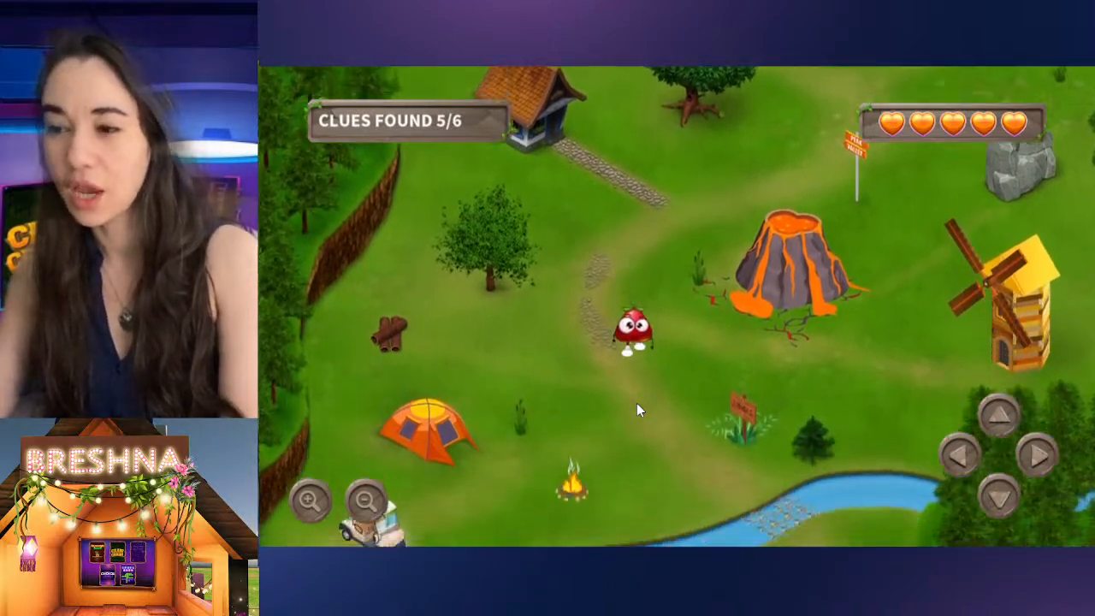
pyautogui.press('Right')
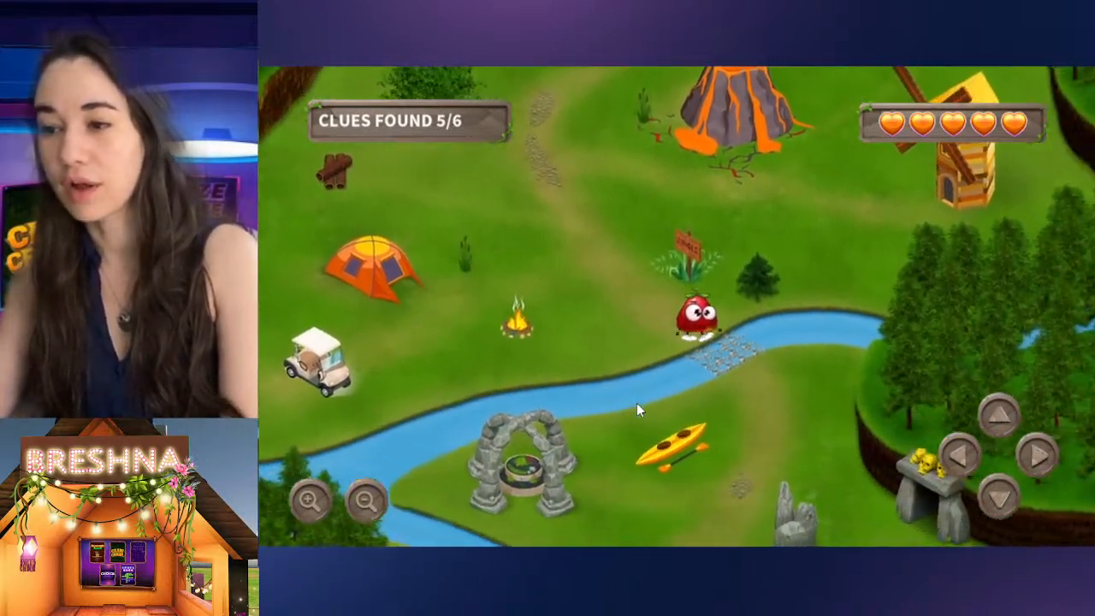
pyautogui.press('Down')
pyautogui.press('Left')
pyautogui.press('Left')
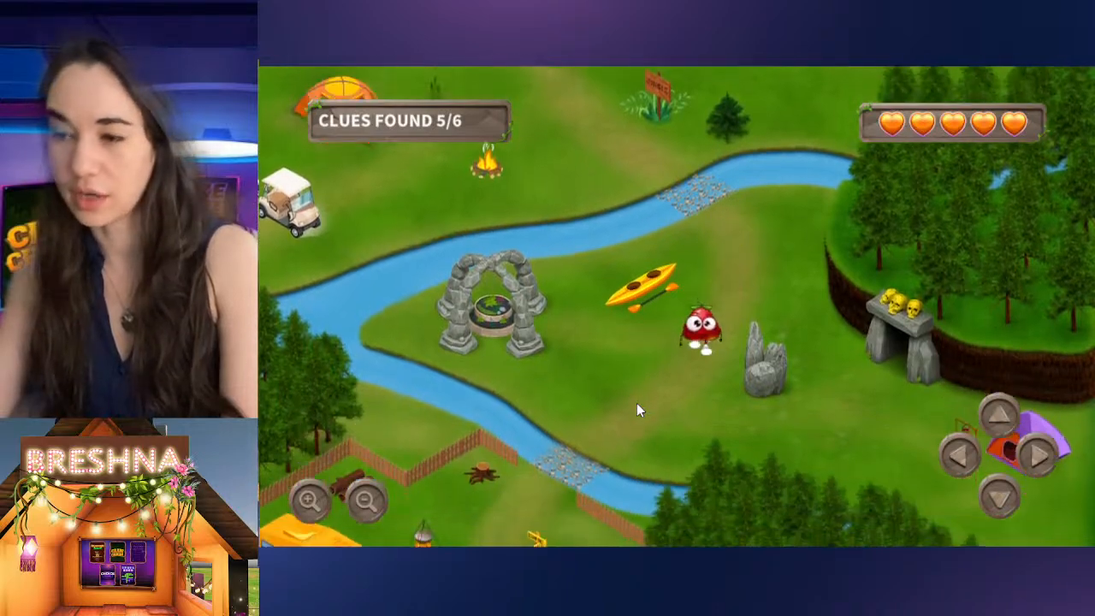
pyautogui.press('Down')
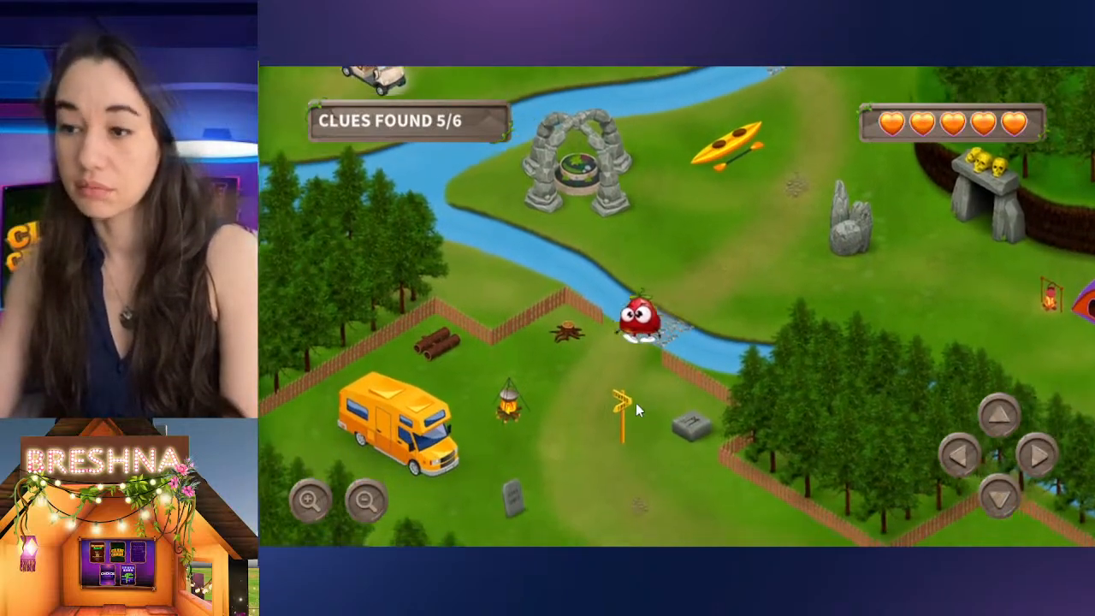
pyautogui.press('Down')
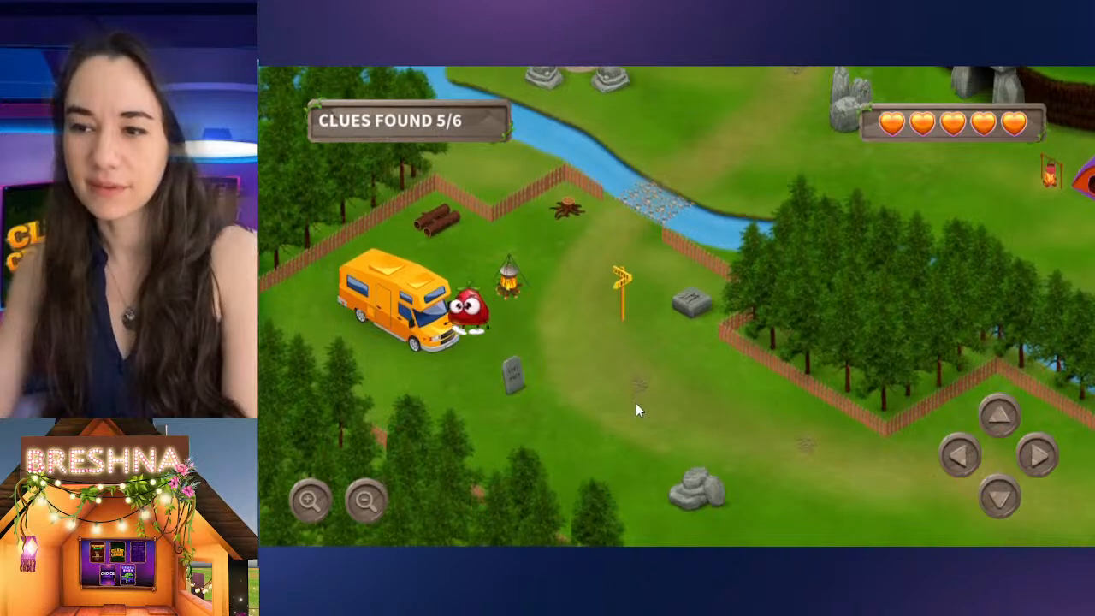
# Walk the character around the orange camper van to look for the sixth question
pyautogui.press('Down')
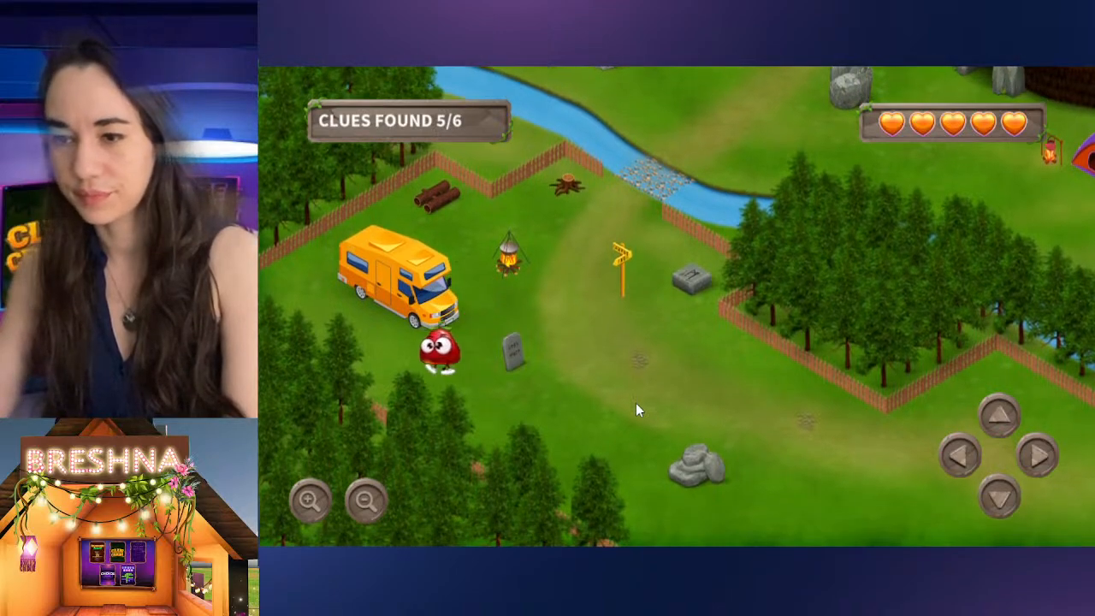
pyautogui.press('Left')
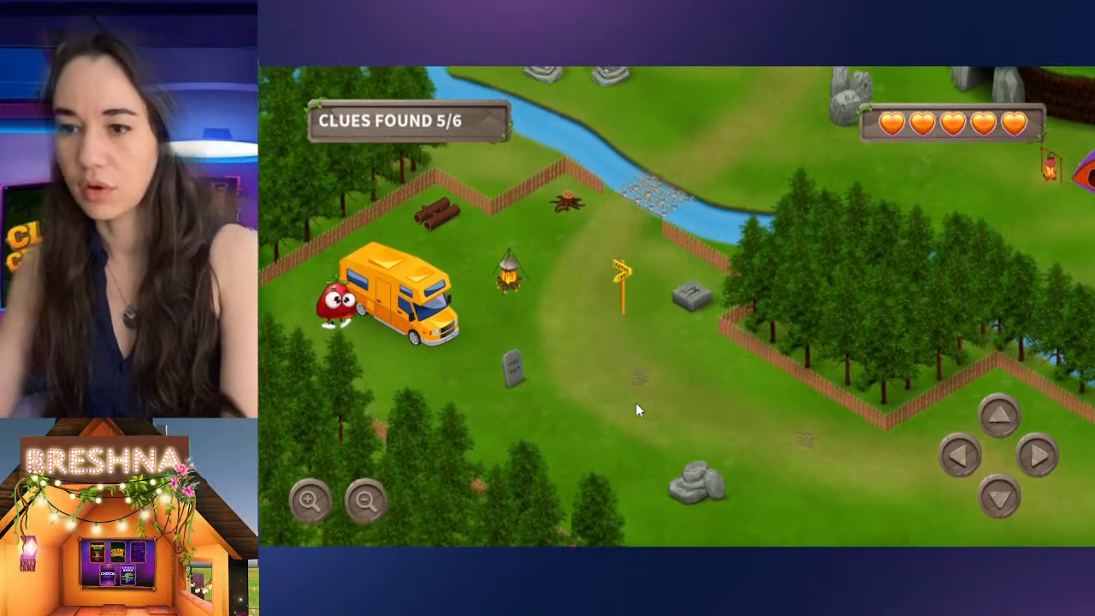
pyautogui.press('Up')
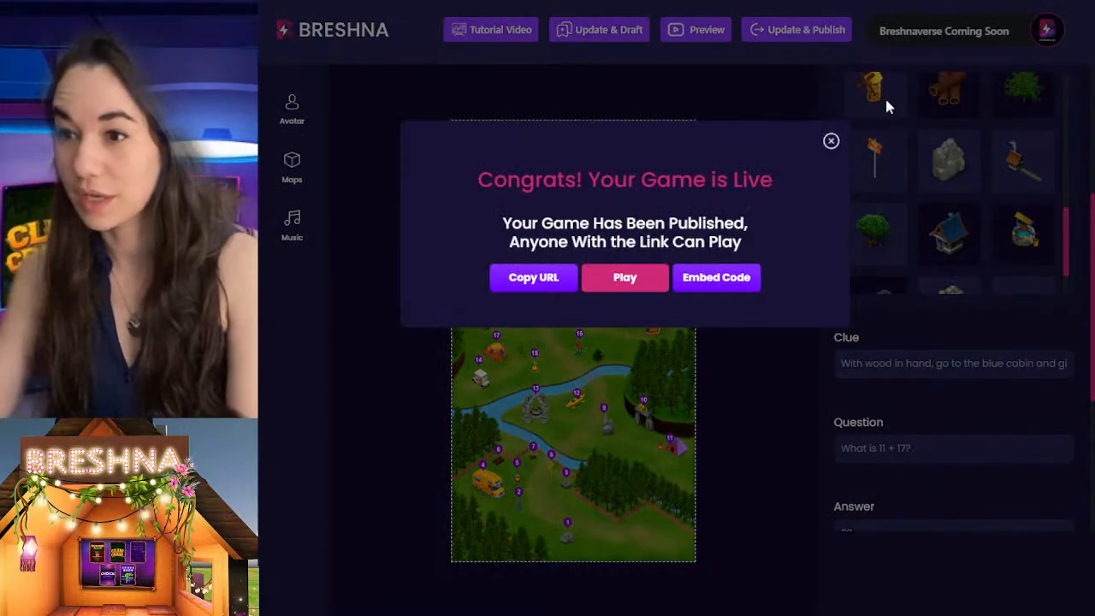
# Return to the game editor, dismiss the publishing confirmation and open question 6
pyautogui.click(830, 142)
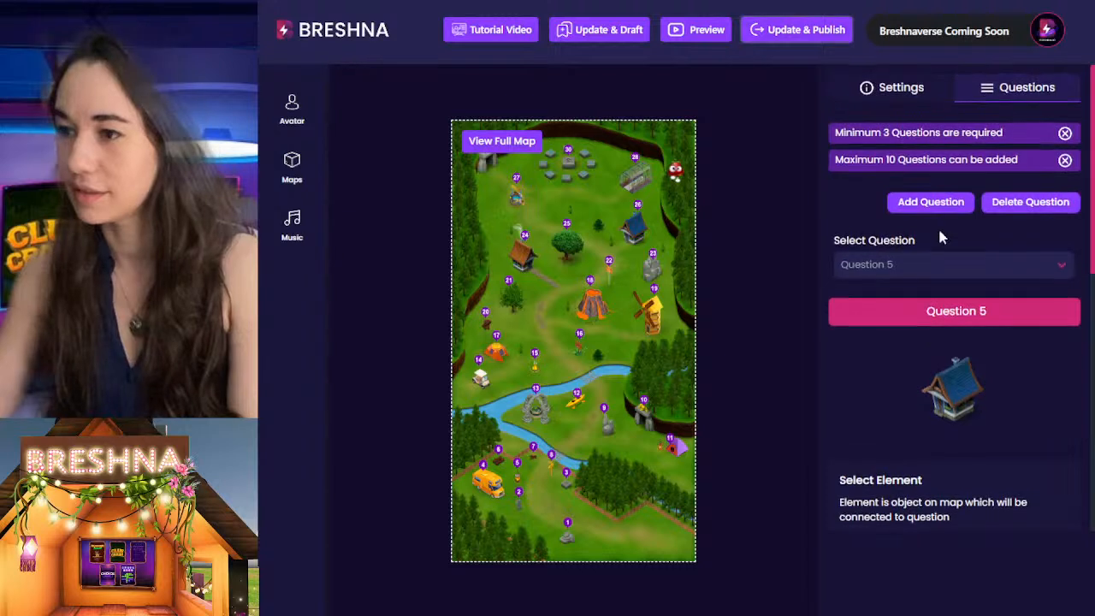
pyautogui.click(933, 265)
pyautogui.click(912, 435)
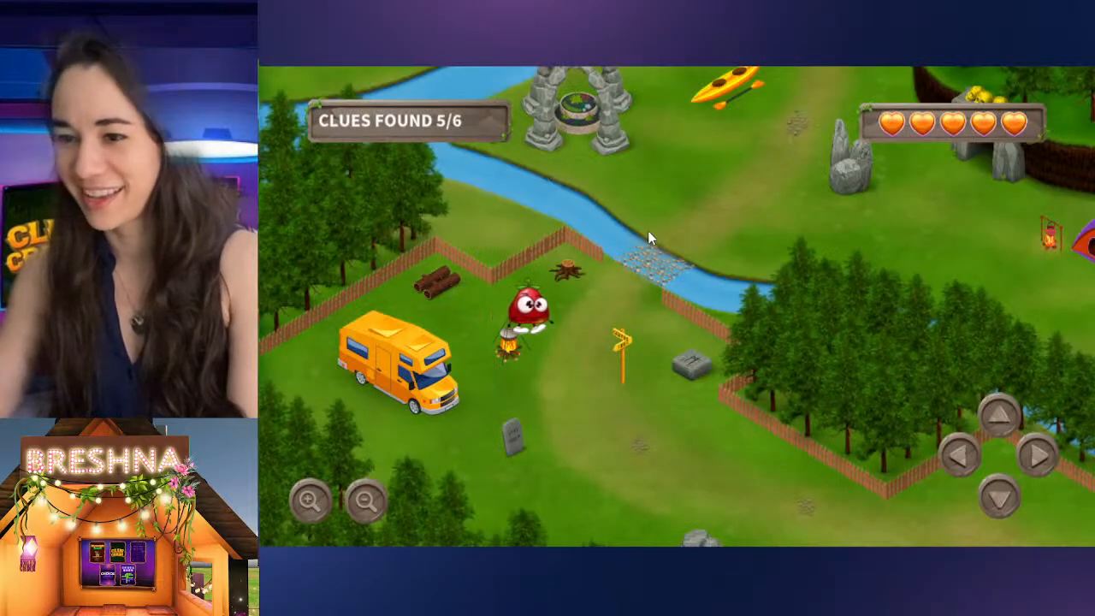
# In the running game, walk the character from the camper van across both river crossings back to the blue cabin
pyautogui.click(648, 231)
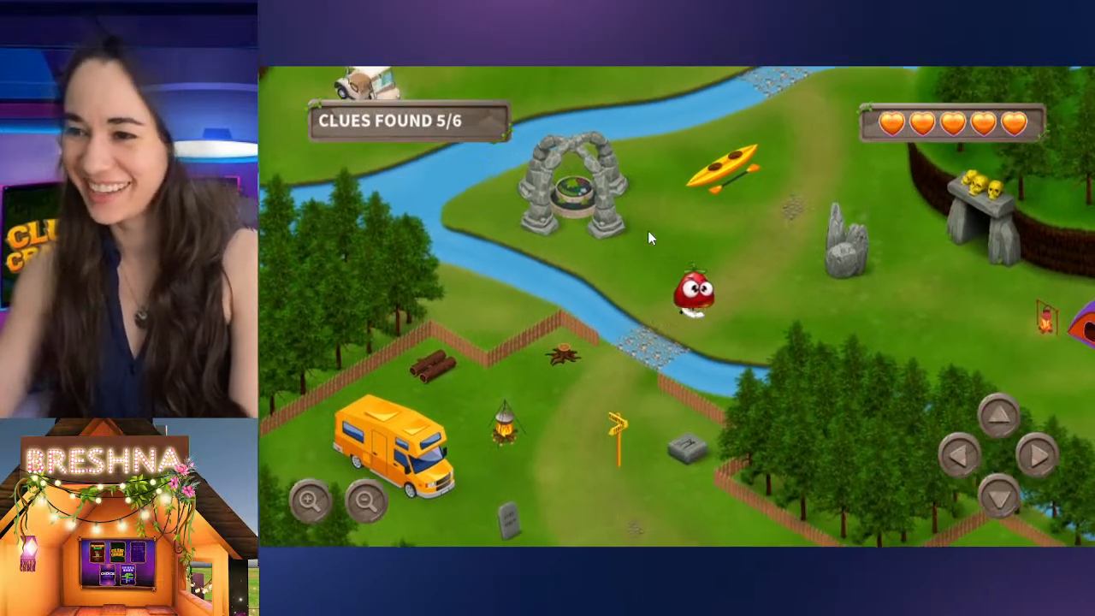
pyautogui.press('Right')
pyautogui.press('Up')
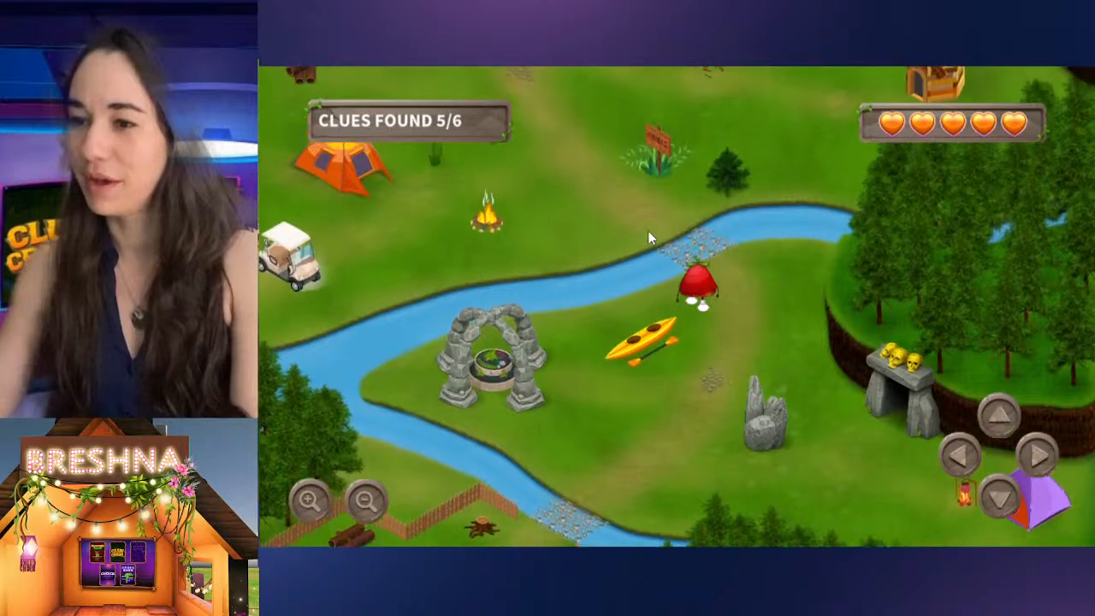
pyautogui.press('Left')
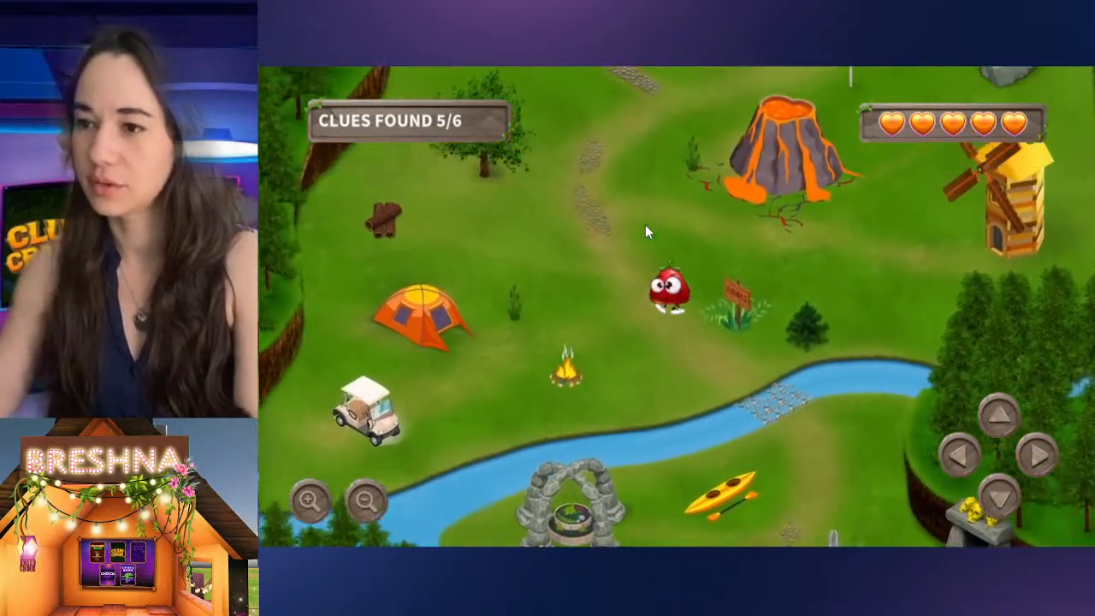
pyautogui.press('Right')
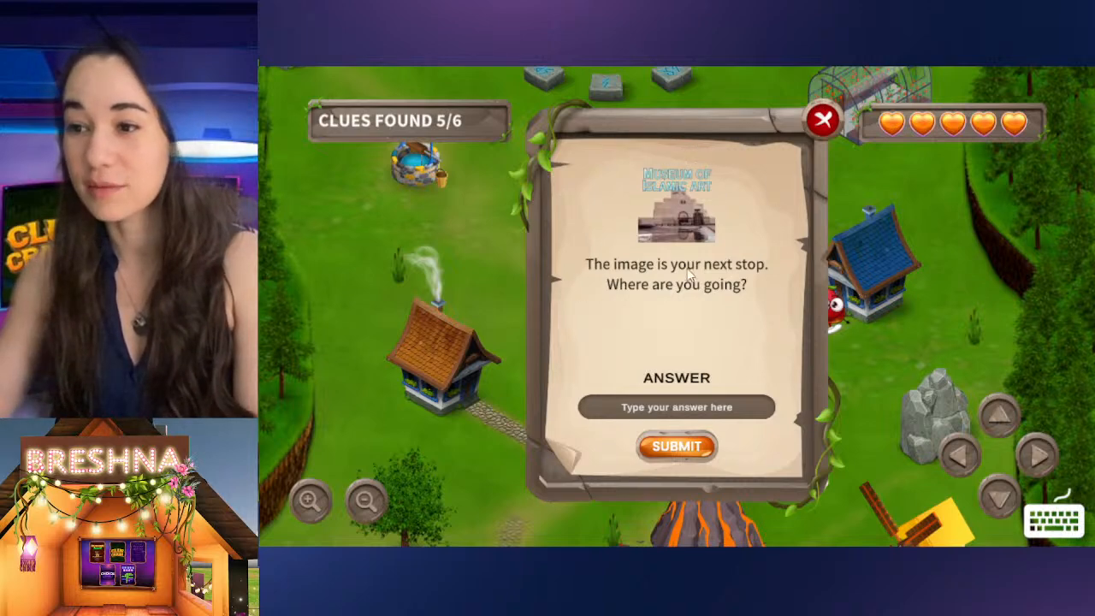
# Answer the final question with "museum of islamic art", submit it and return to the game's home screen
pyautogui.click(673, 407)
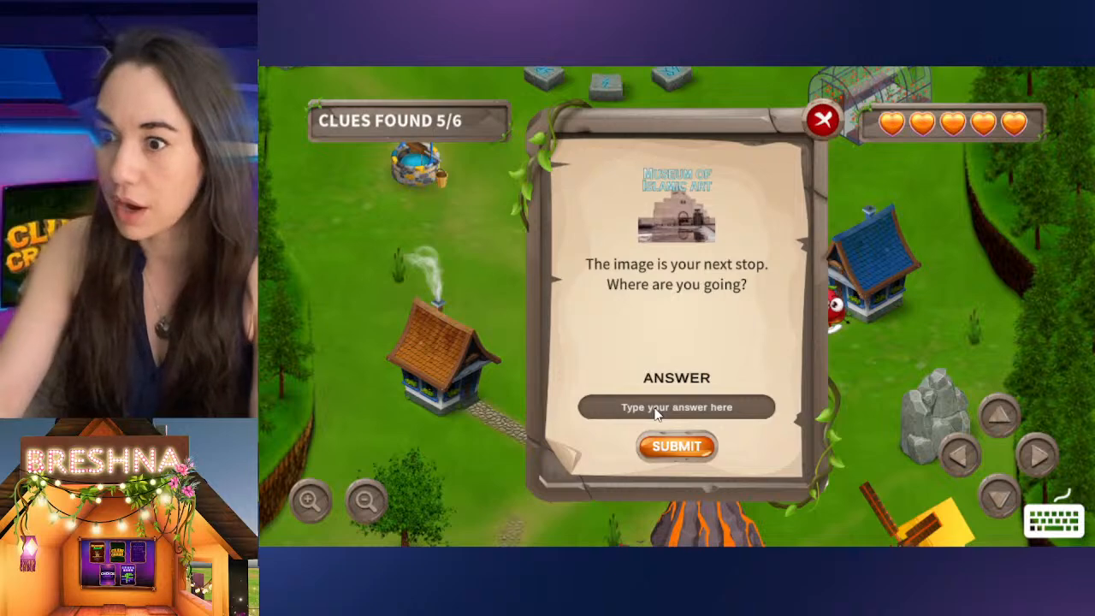
pyautogui.write('mu')
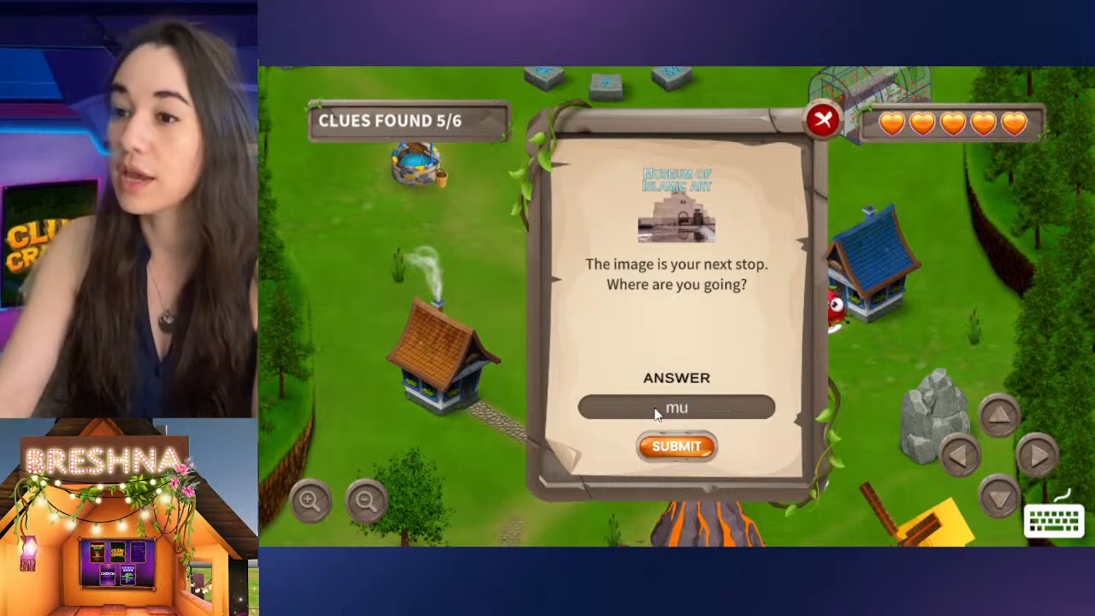
pyautogui.write('seum of islamic art')
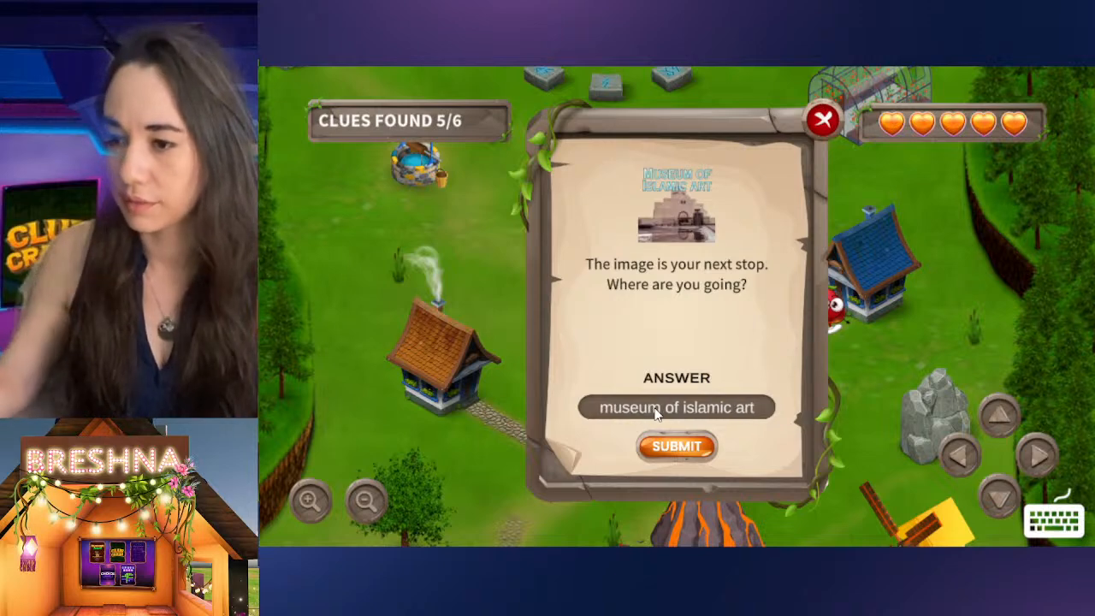
pyautogui.click(662, 456)
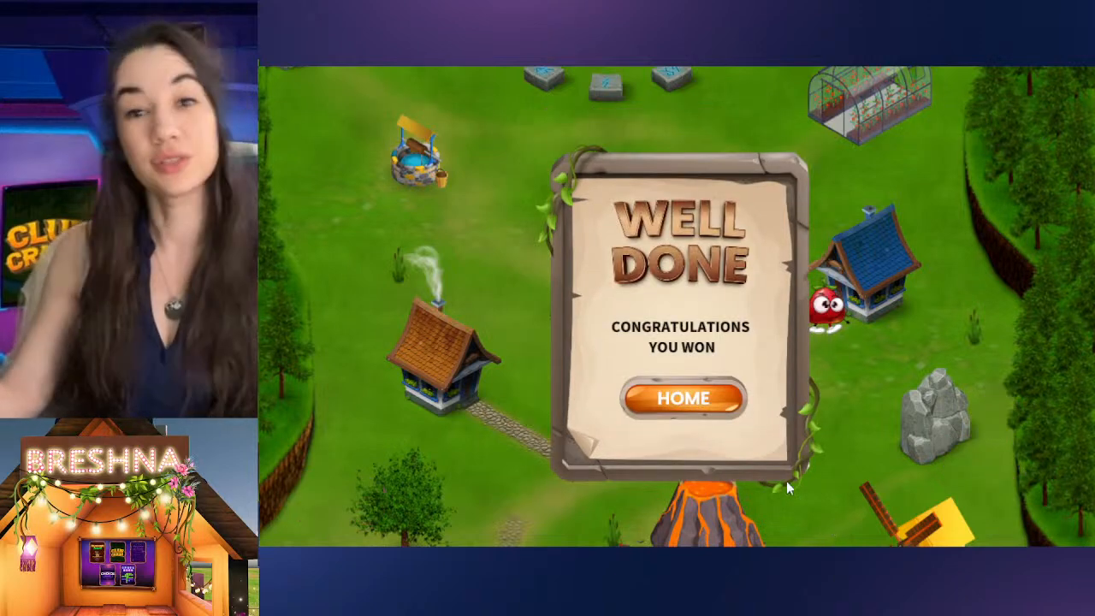
pyautogui.click(710, 398)
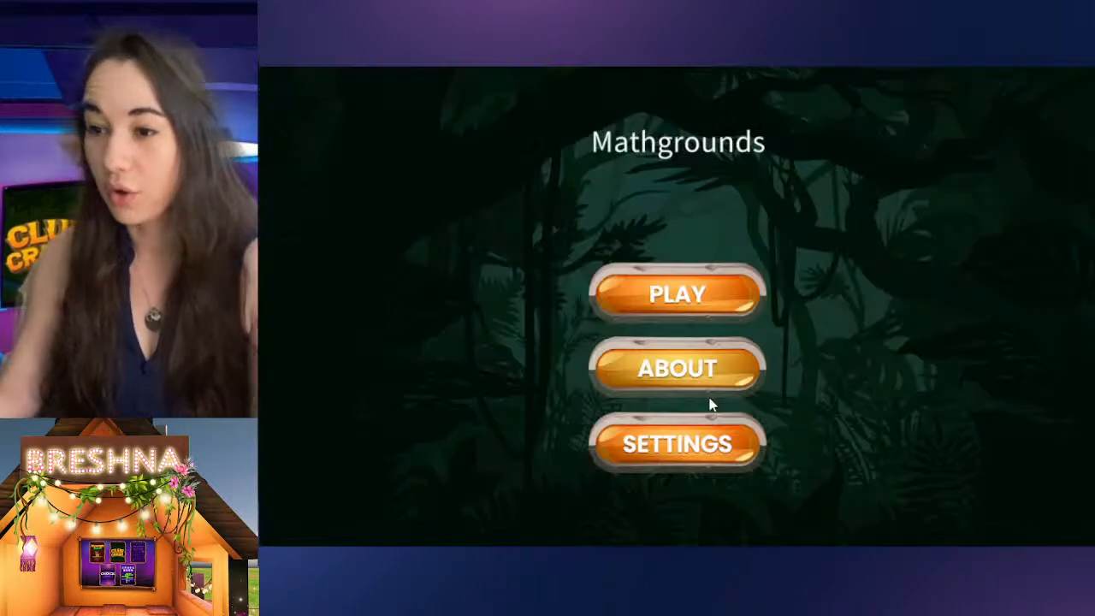
# In the editor, link question 6 to the orange camper van instead of the blue cabin
pyautogui.click(641, 3)
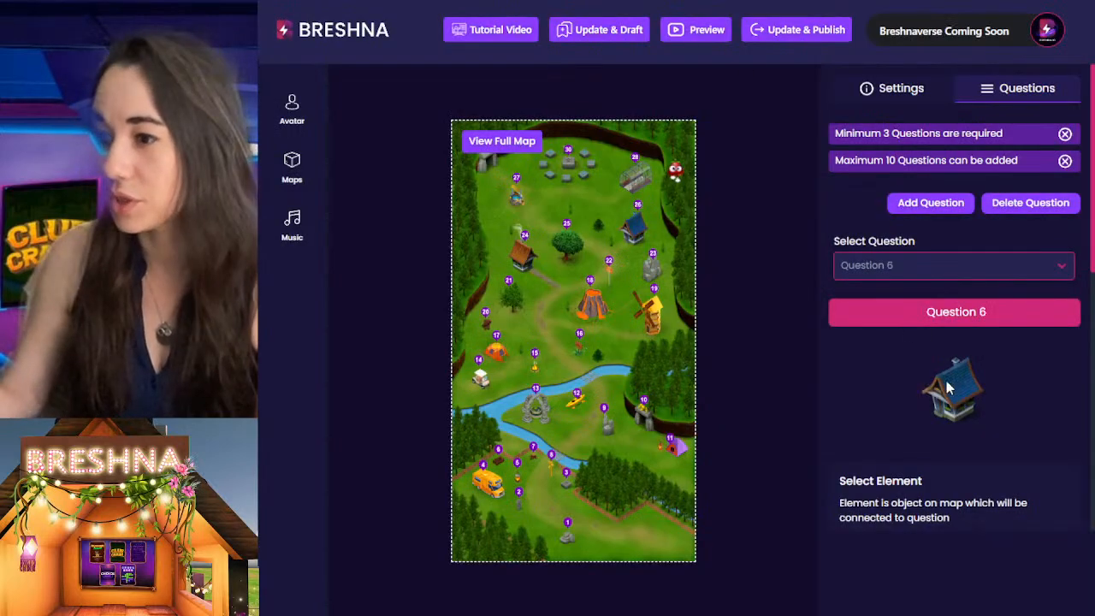
pyautogui.scroll(-9, 934, 365)
pyautogui.scroll(4, 930, 355)
pyautogui.scroll(-3, 904, 263)
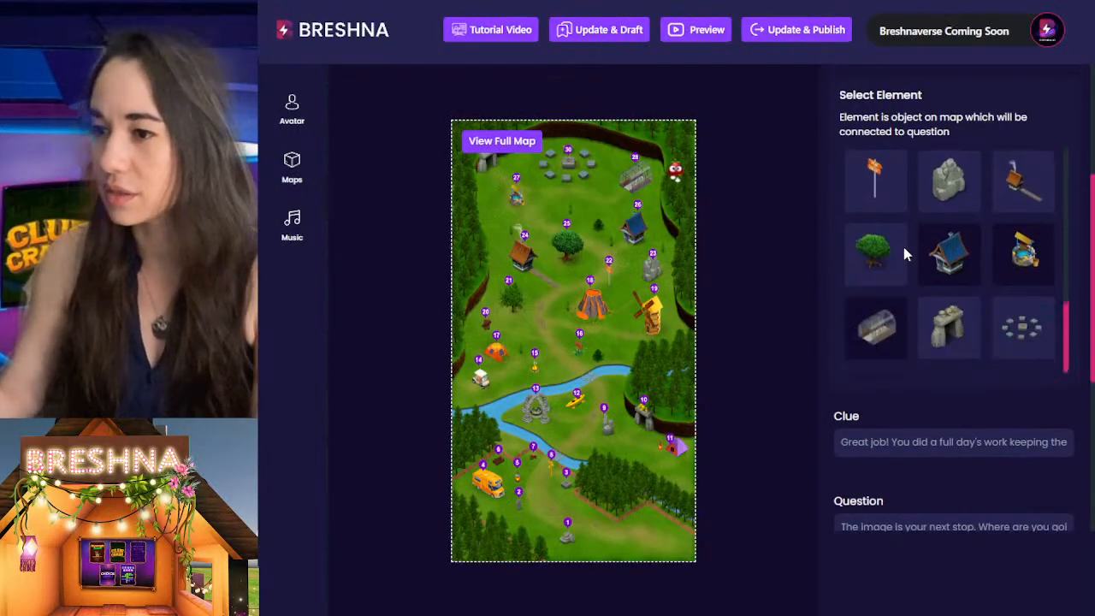
pyautogui.scroll(3, 903, 247)
pyautogui.scroll(3, 896, 255)
pyautogui.scroll(-3, 903, 376)
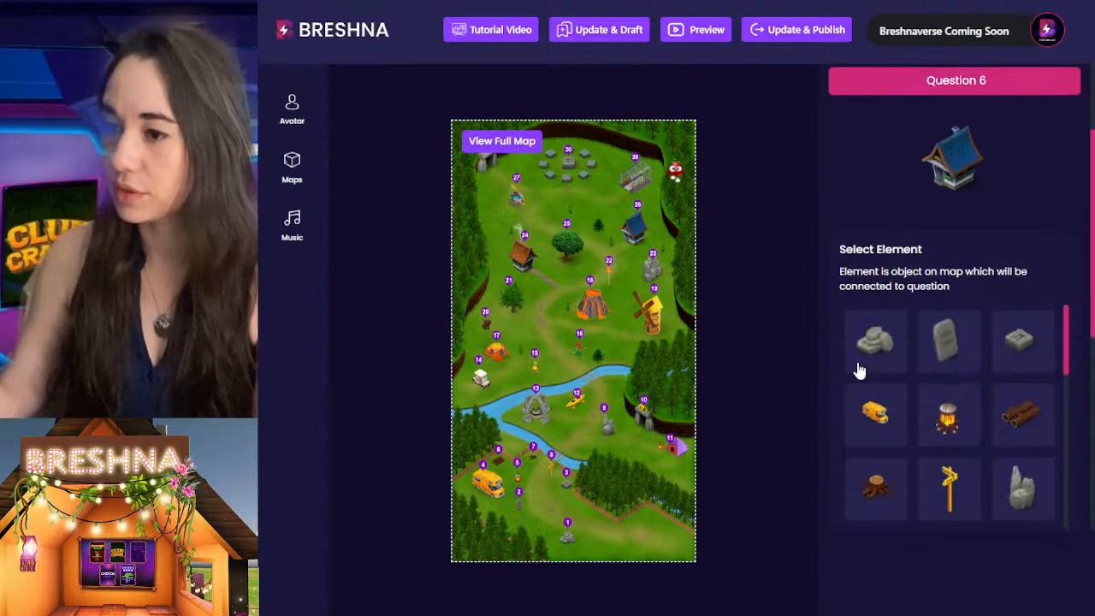
pyautogui.click(876, 417)
# Reword question 6's clue so its last sentence begins "Head back to the front to get in your camper"
pyautogui.scroll(-4, 864, 249)
pyautogui.click(903, 214)
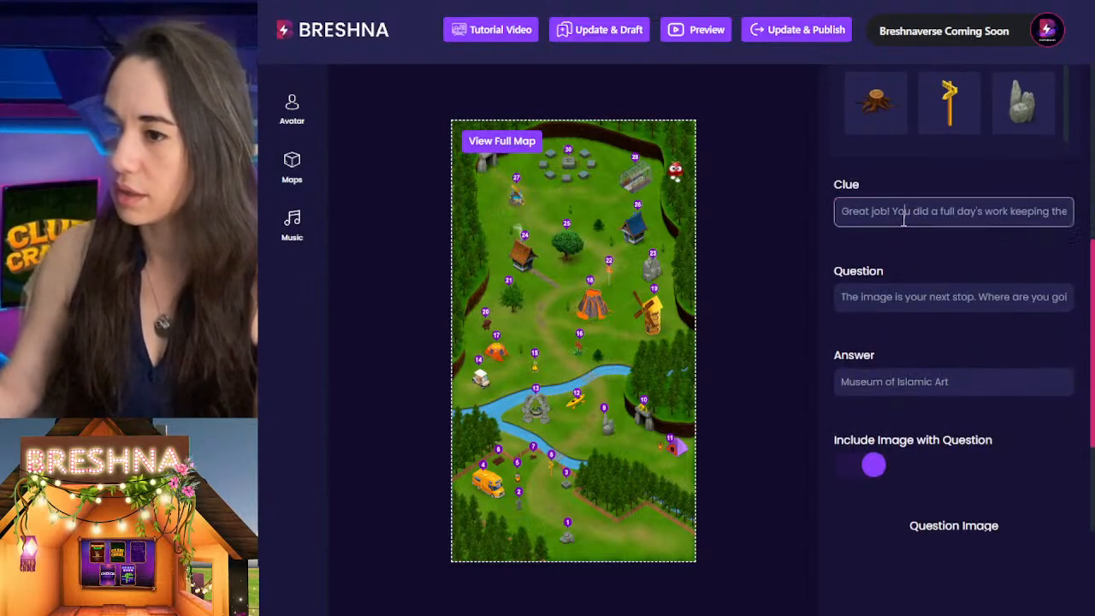
pyautogui.press('End')
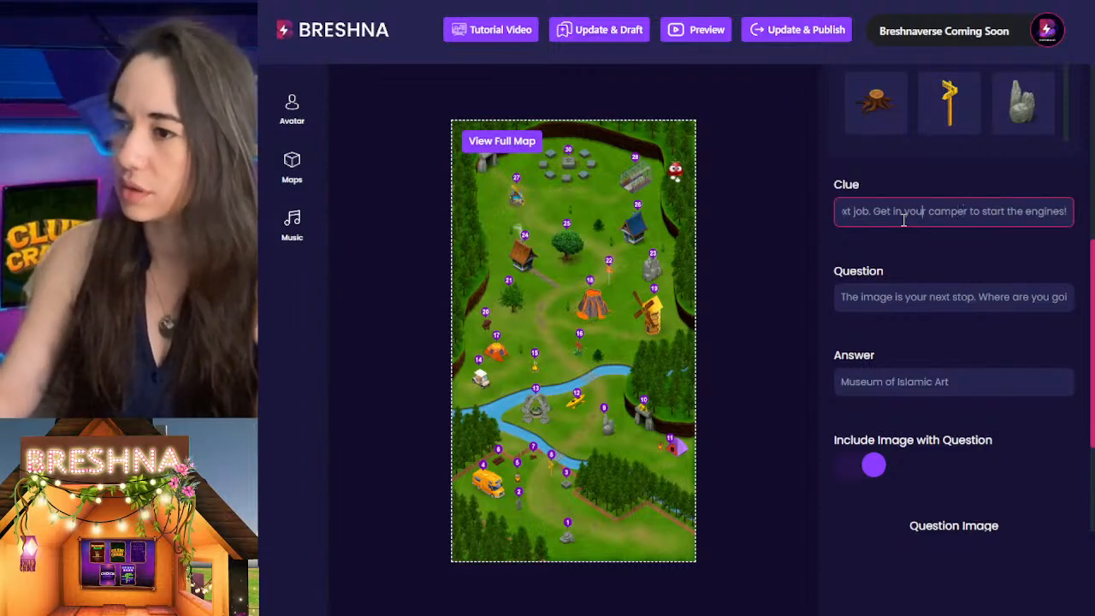
pyautogui.press('BackSpace')
pyautogui.write('Head back to the f')
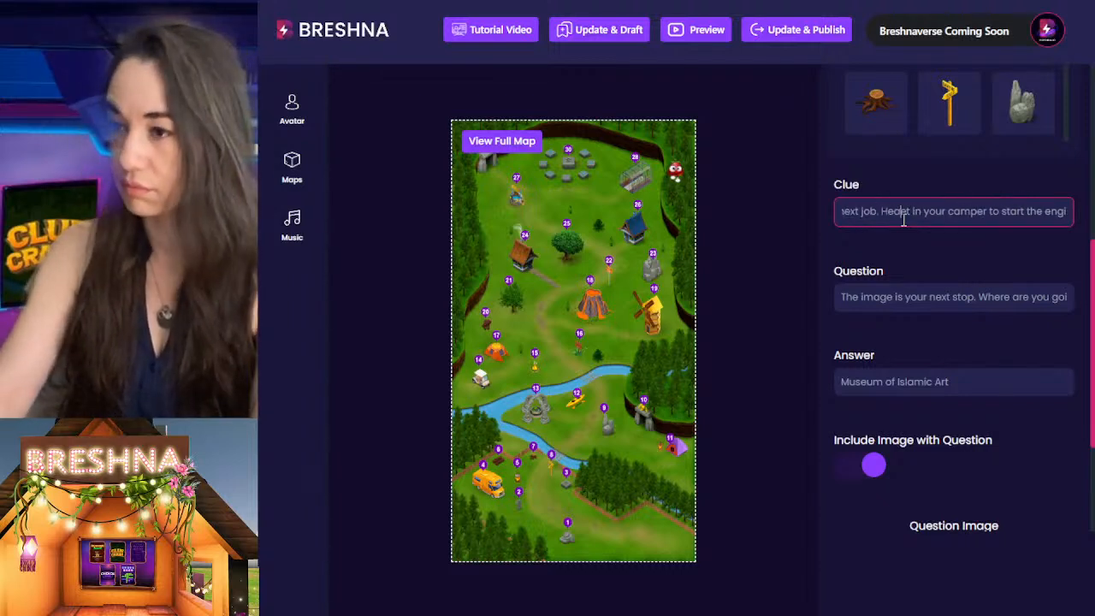
pyautogui.write('ront an')
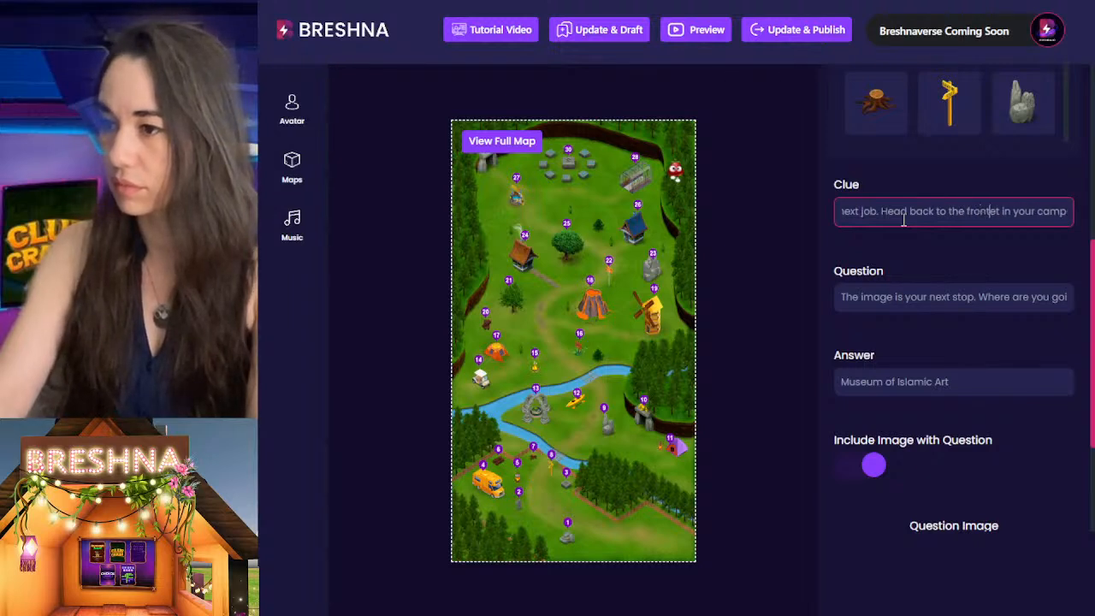
pyautogui.press('BackSpace')
pyautogui.press('BackSpace')
pyautogui.write('to g')
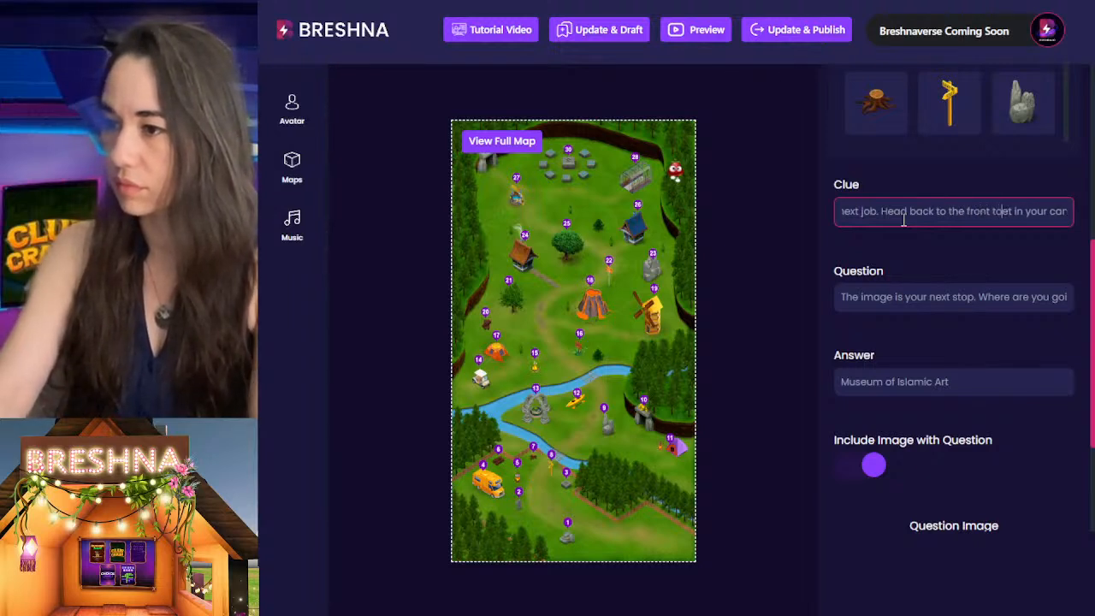
# Change "to start the engines" to "and start the engines" at the end of question 6's clue
pyautogui.press('Right')
pyautogui.press('Right')
pyautogui.press('Right')
pyautogui.press('Right')
pyautogui.press('Right')
pyautogui.press('Right')
pyautogui.press('Right')
pyautogui.press('Right')
pyautogui.press('Right')
pyautogui.press('Right')
pyautogui.press('Right')
pyautogui.press('Right')
pyautogui.press('Right')
pyautogui.press('Right')
pyautogui.press('Right')
pyautogui.press('Right')
pyautogui.press('Right')
pyautogui.press('Right')
pyautogui.press('Right')
pyautogui.press('Right')
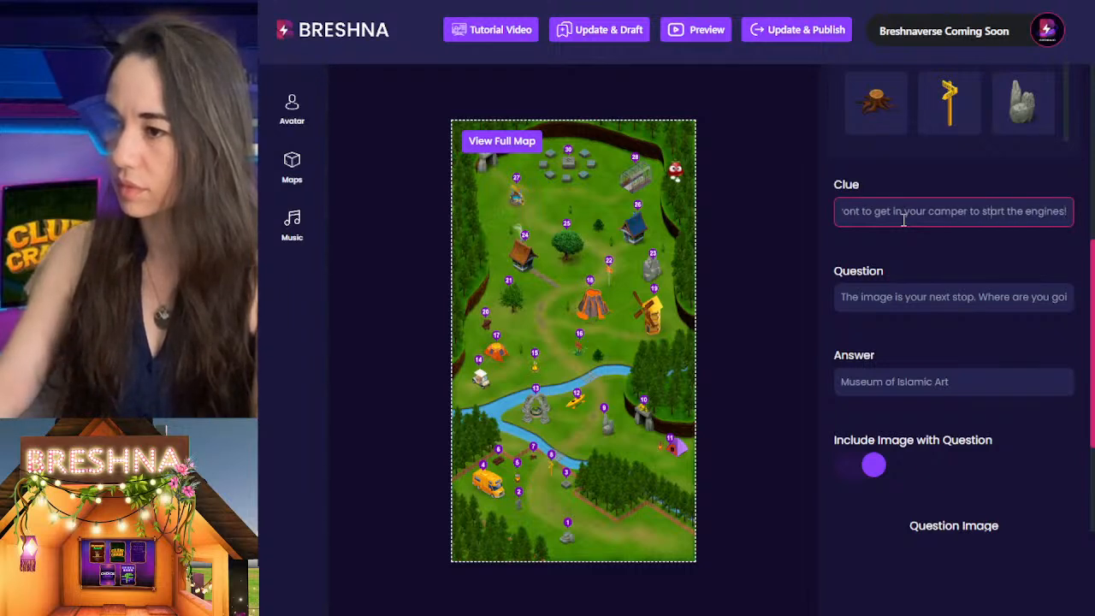
pyautogui.press('BackSpace')
pyautogui.press('BackSpace')
pyautogui.write('and')
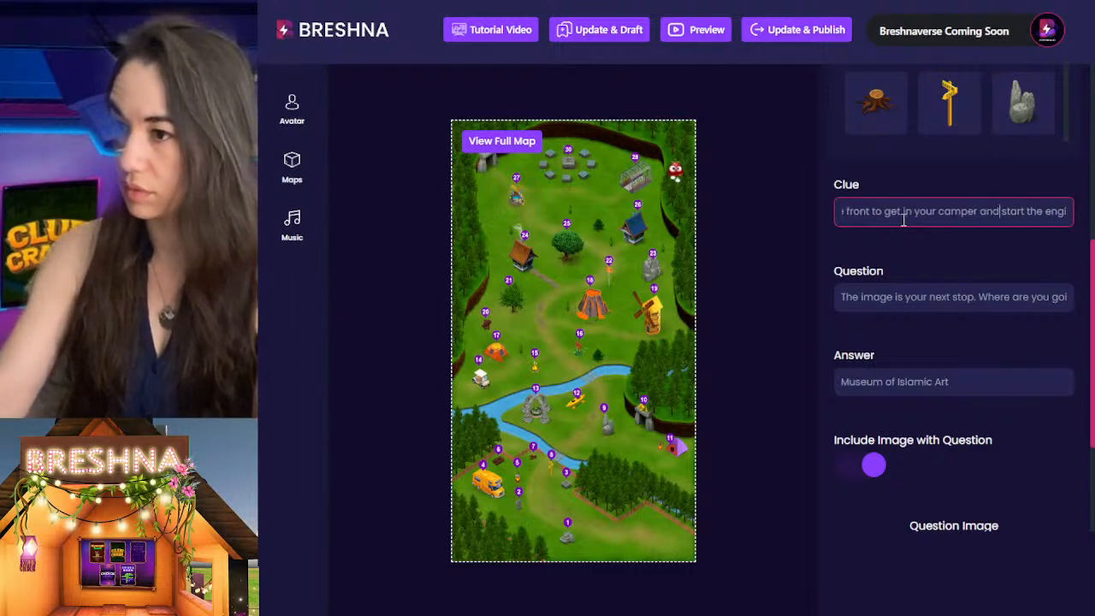
# Publish the updated game, launch it and read its About description
pyautogui.click(767, 32)
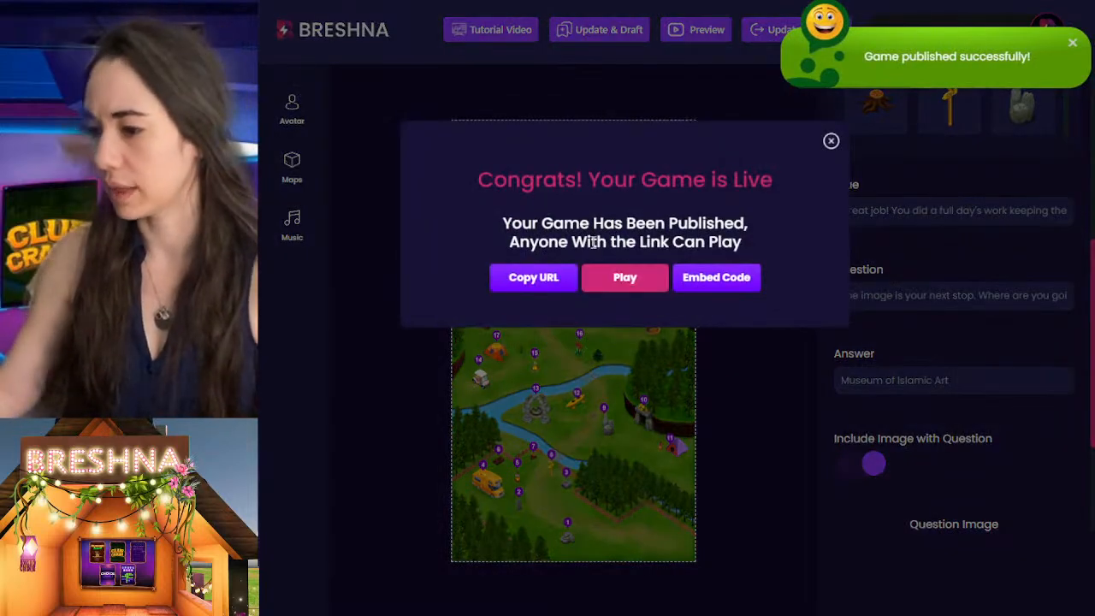
pyautogui.click(624, 276)
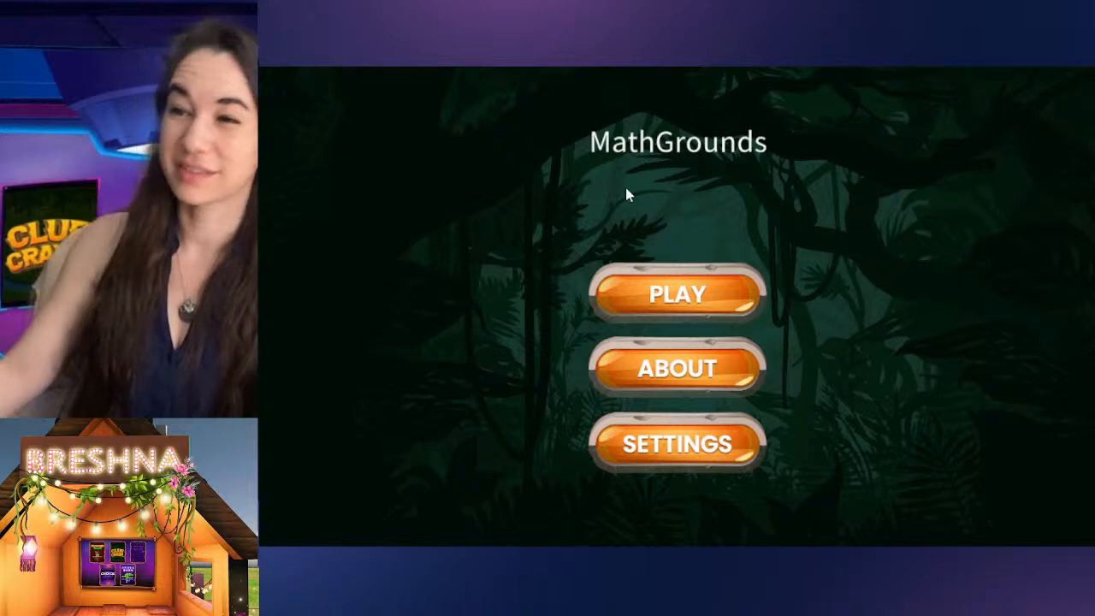
pyautogui.click(657, 368)
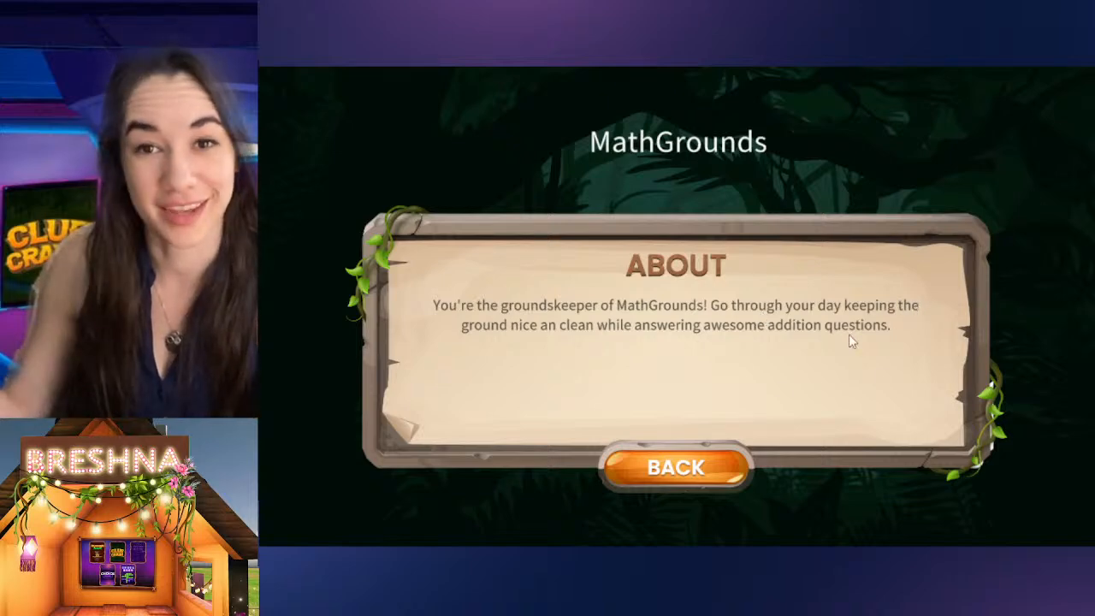
pyautogui.click(680, 467)
# Start the game on Easy, continue past the level intro and begin the hunt for clue 1
pyautogui.click(682, 296)
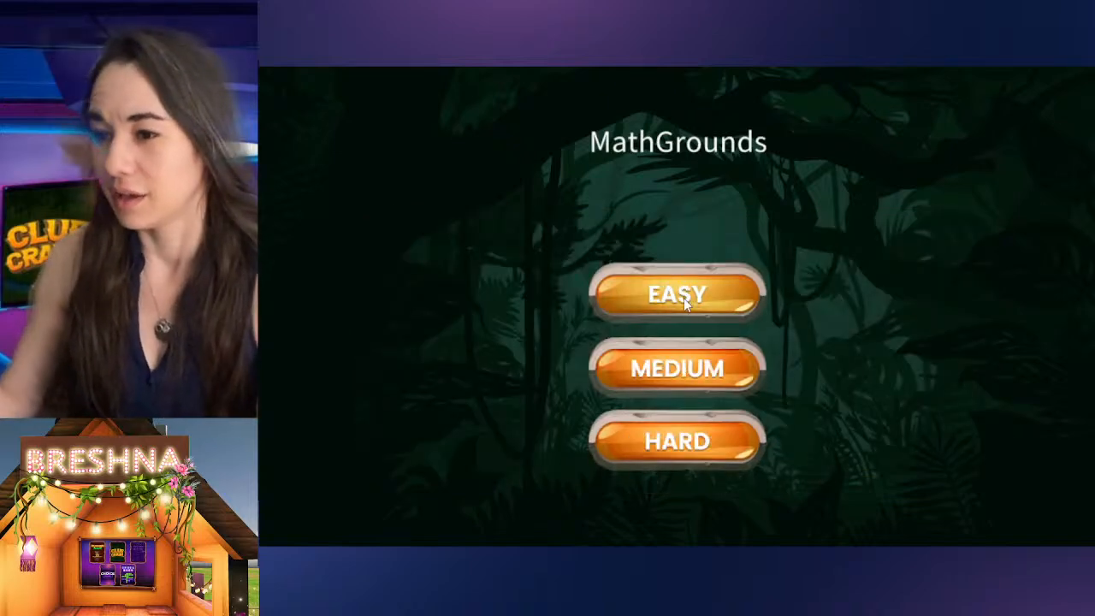
pyautogui.click(682, 308)
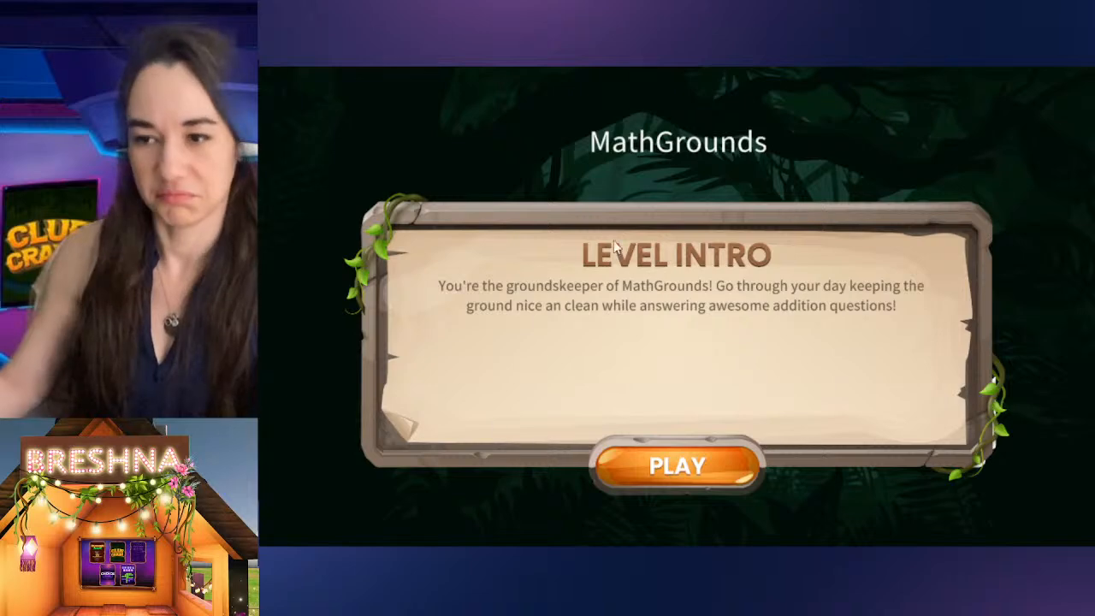
pyautogui.click(691, 471)
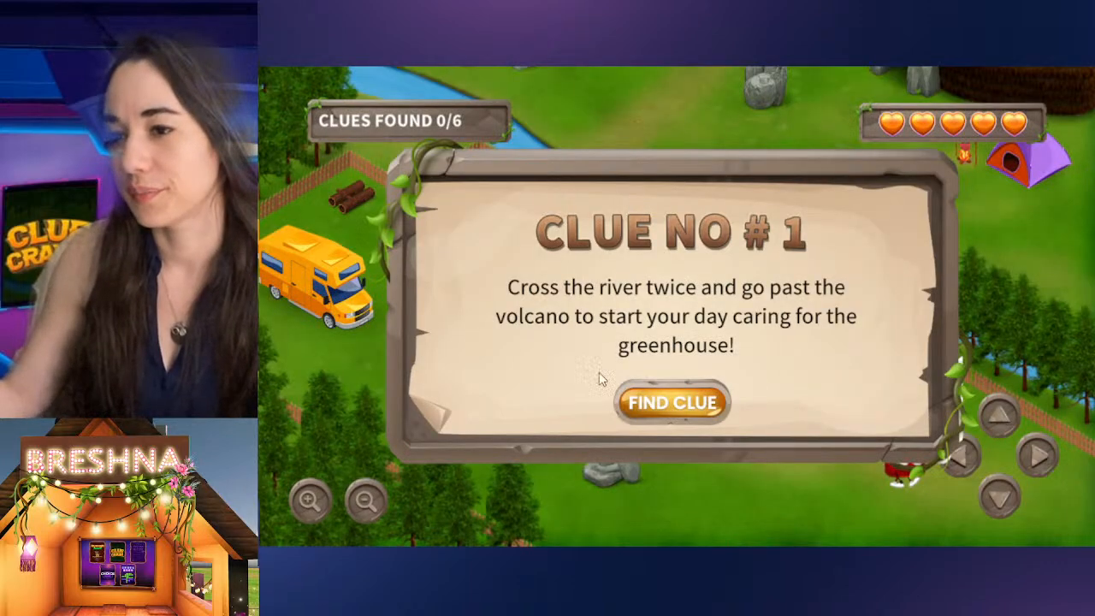
pyautogui.click(677, 401)
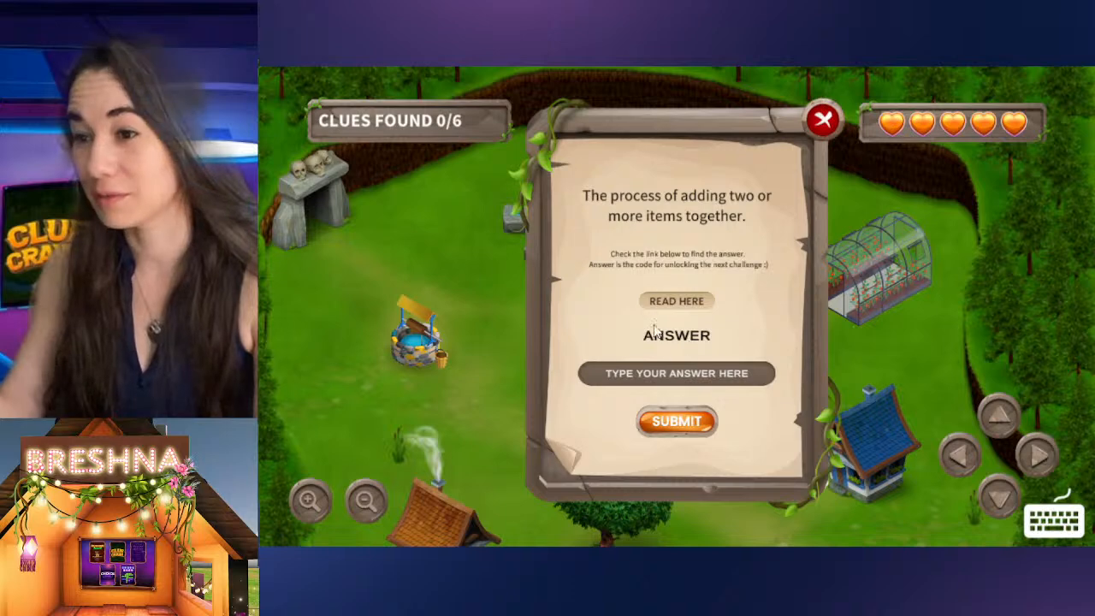
# Answer clue 1's question with "addition", check the linked reading page on addition, and submit the answer
pyautogui.click(669, 373)
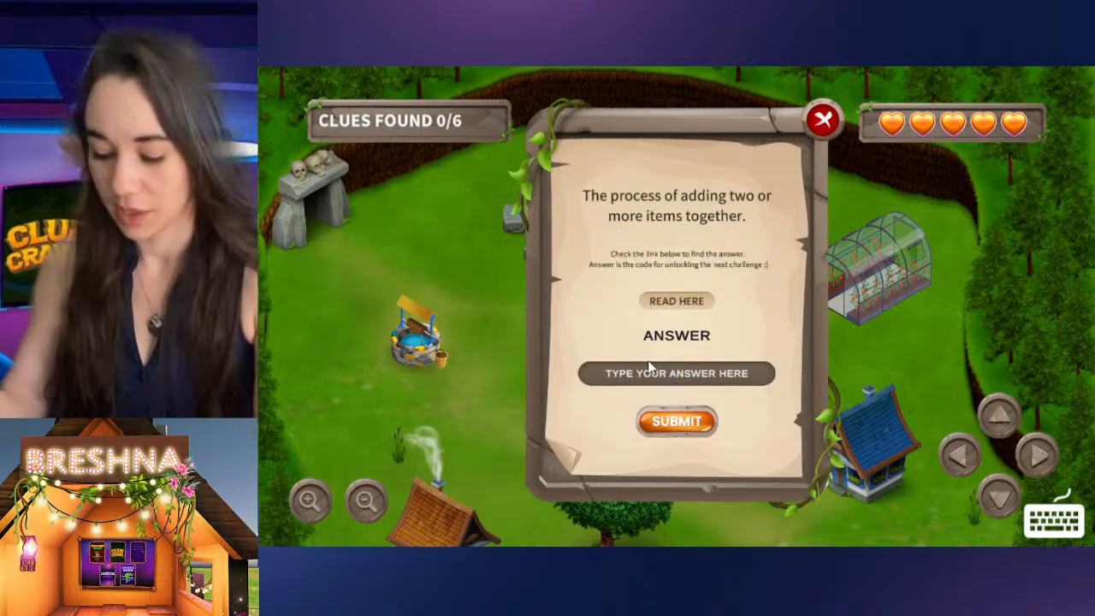
pyautogui.write('addition')
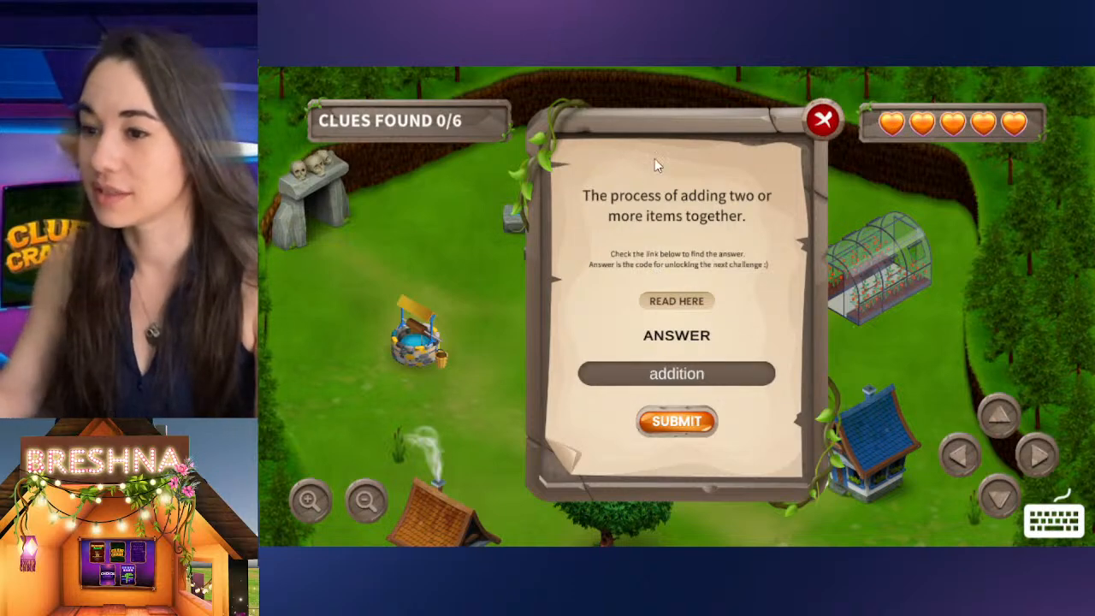
pyautogui.click(681, 303)
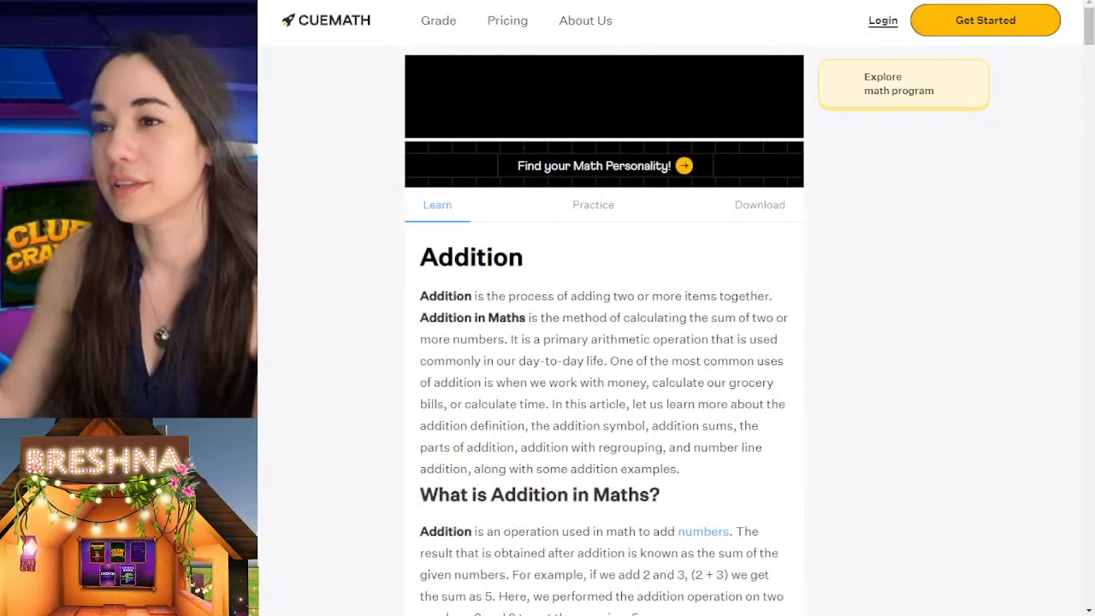
pyautogui.click(485, 35)
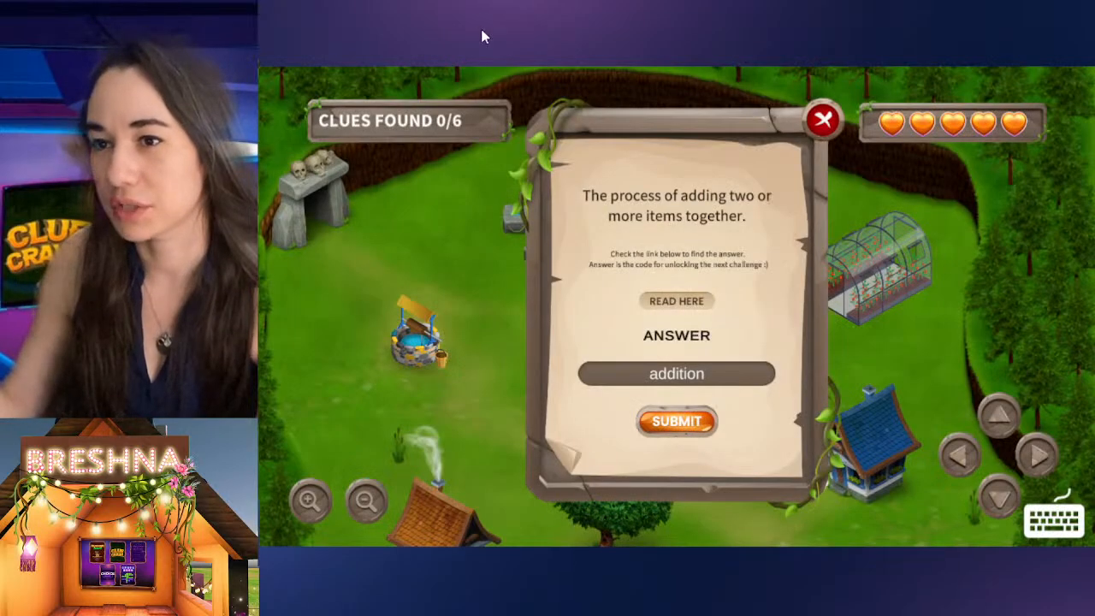
pyautogui.click(684, 427)
pyautogui.click(680, 452)
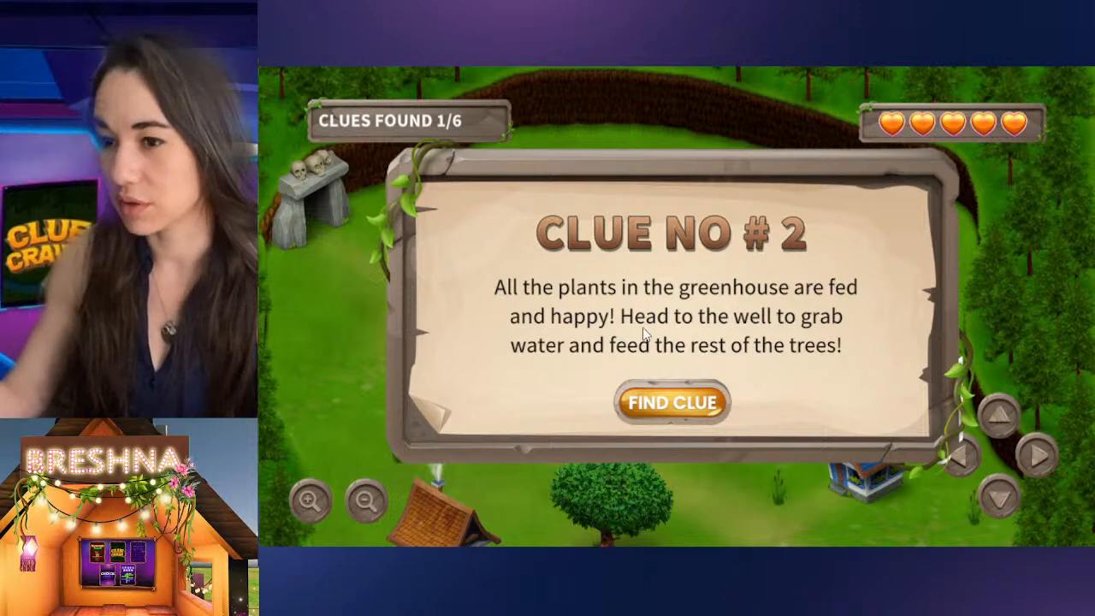
# Begin the hunt for clue 2 at the well and submit 15 as the answer to 10 + 5
pyautogui.click(673, 402)
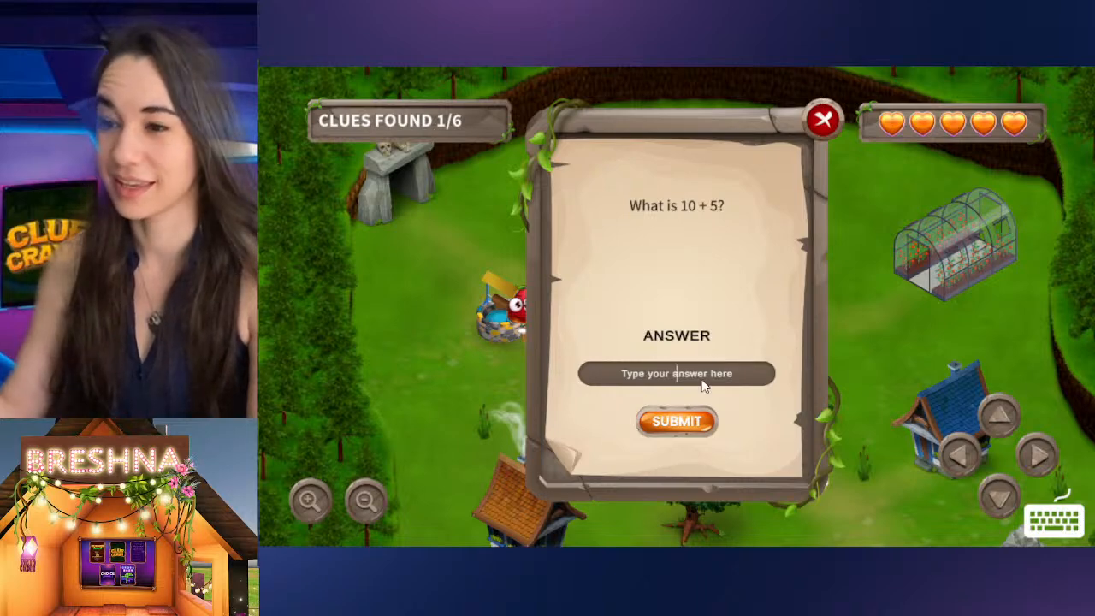
pyautogui.click(702, 381)
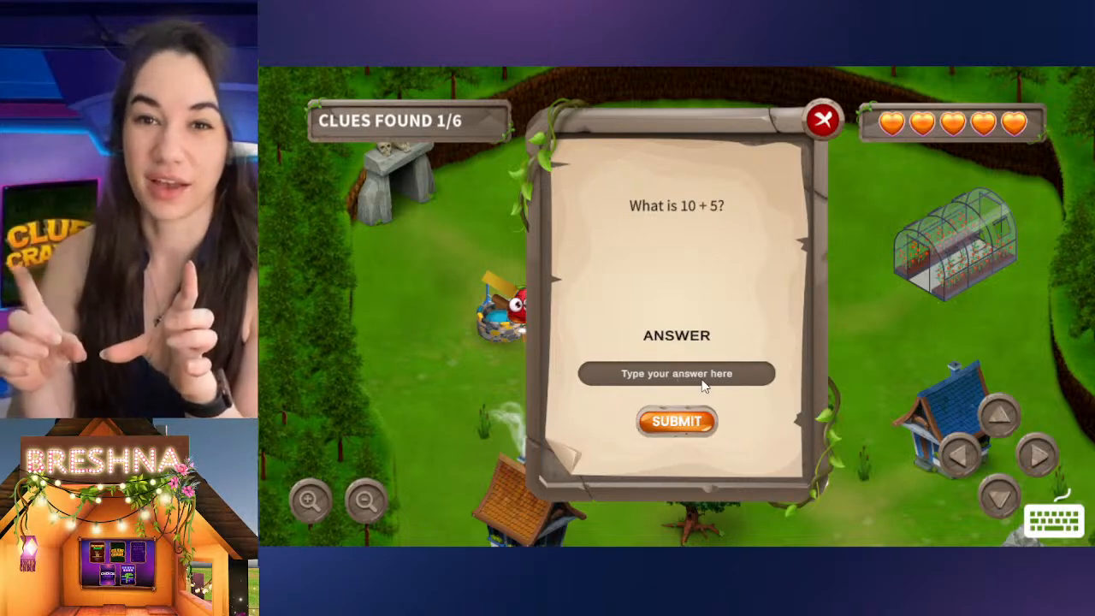
pyautogui.write('15')
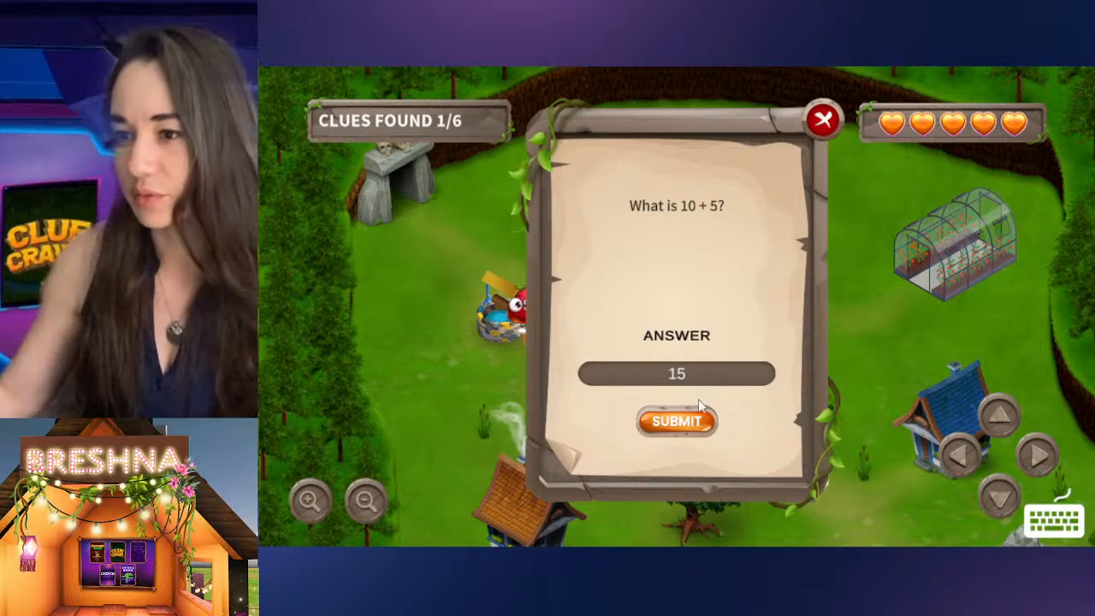
pyautogui.click(689, 423)
pyautogui.click(680, 447)
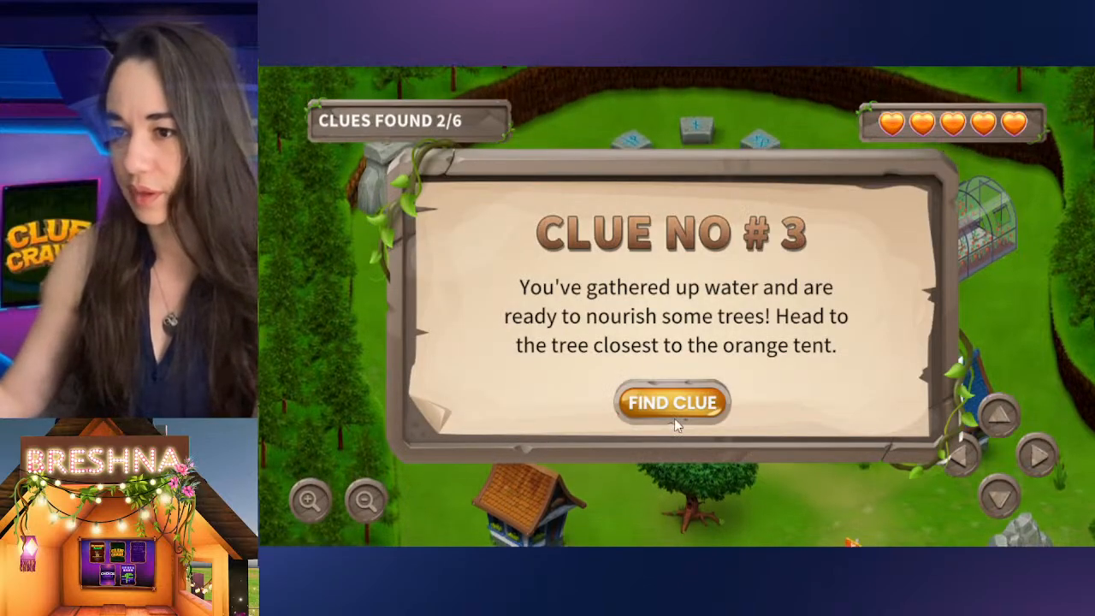
# Begin the hunt for clue 3 at the tree near the orange tent and submit 11 for 8 + 3
pyautogui.click(671, 406)
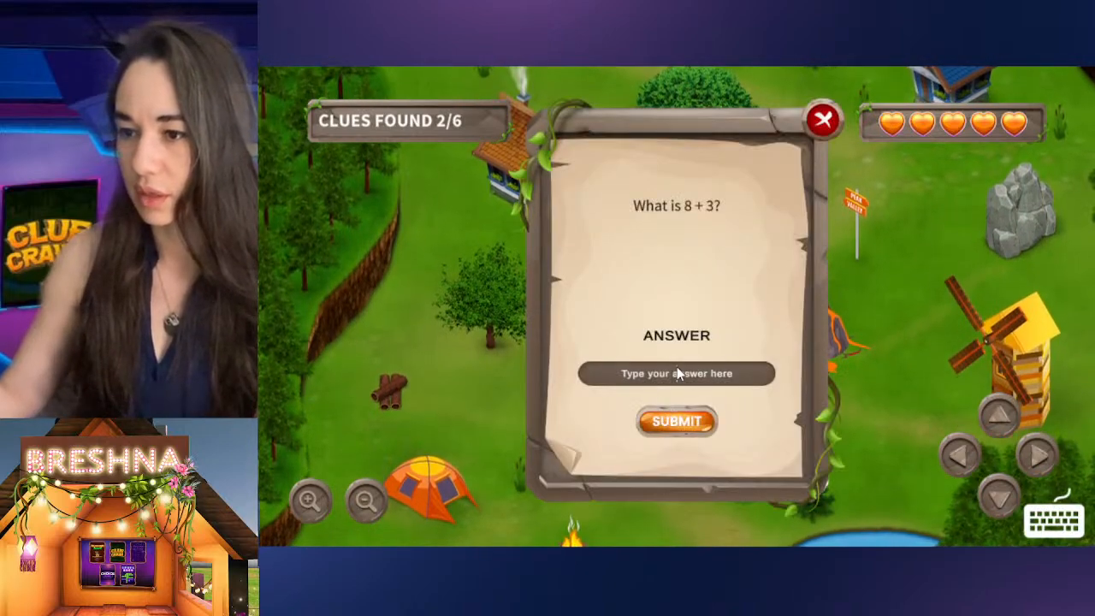
pyautogui.click(677, 373)
pyautogui.write('11')
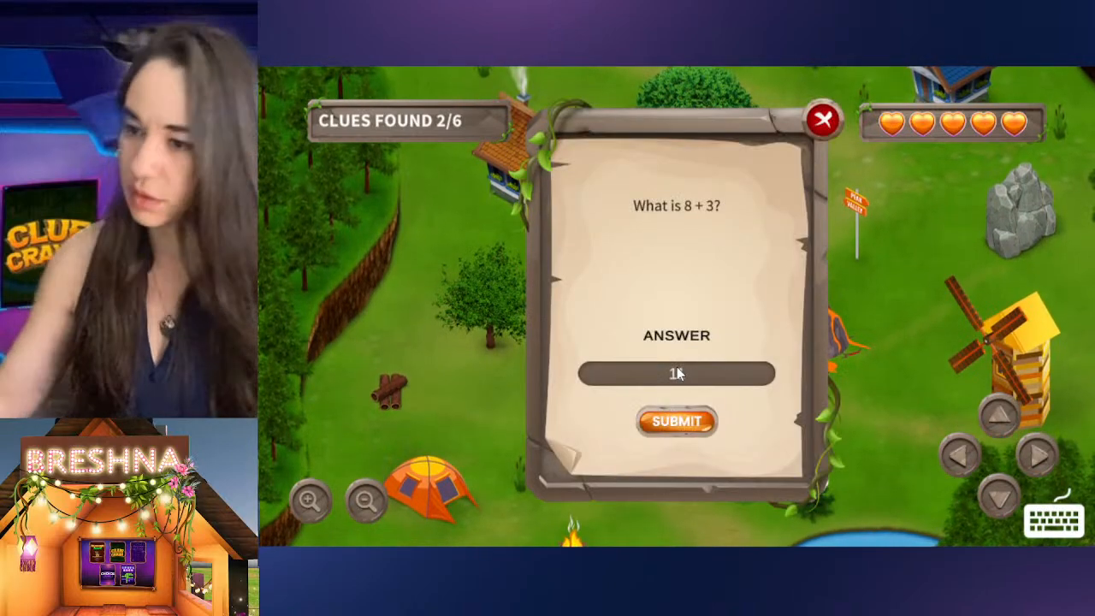
pyautogui.click(694, 423)
pyautogui.click(690, 444)
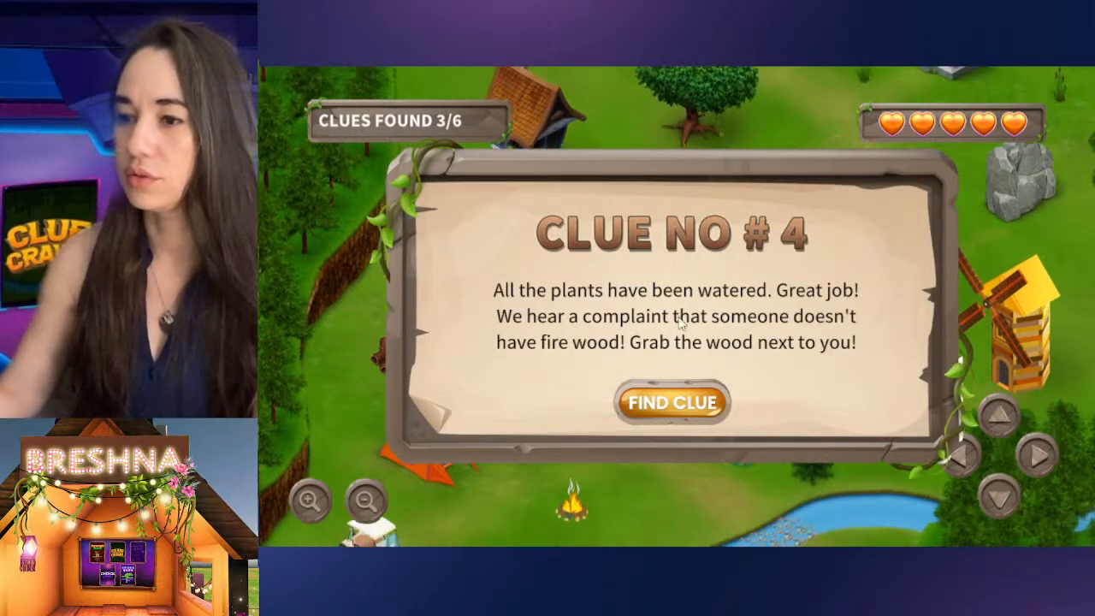
# Begin the hunt for clue 4 at the wood pile and submit 14 as the answer to 6 + 8
pyautogui.click(645, 400)
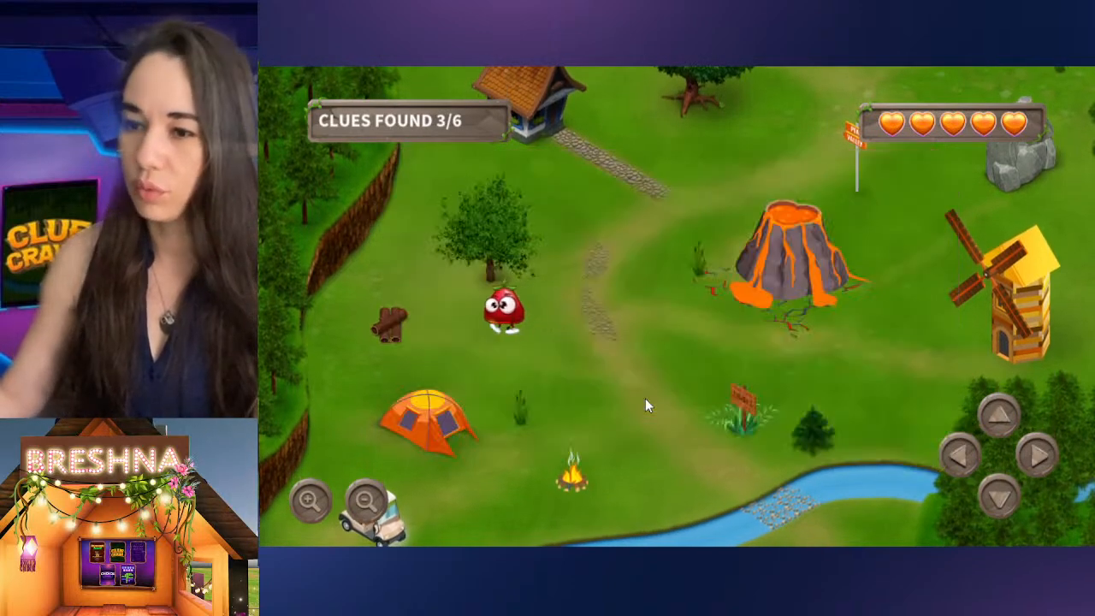
pyautogui.click(682, 373)
pyautogui.write('14')
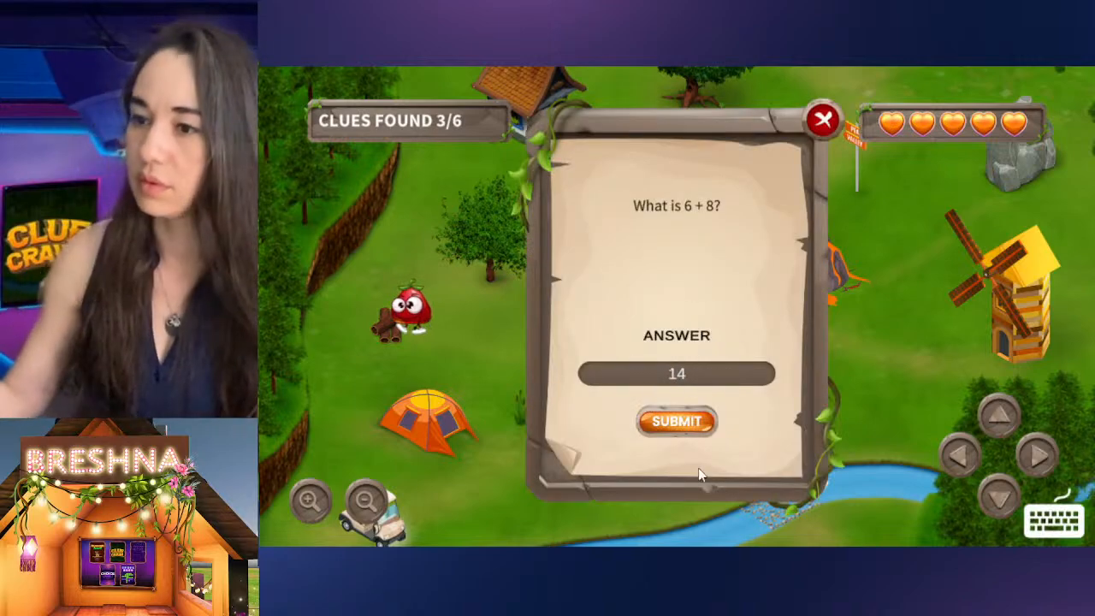
pyautogui.click(682, 419)
pyautogui.click(699, 435)
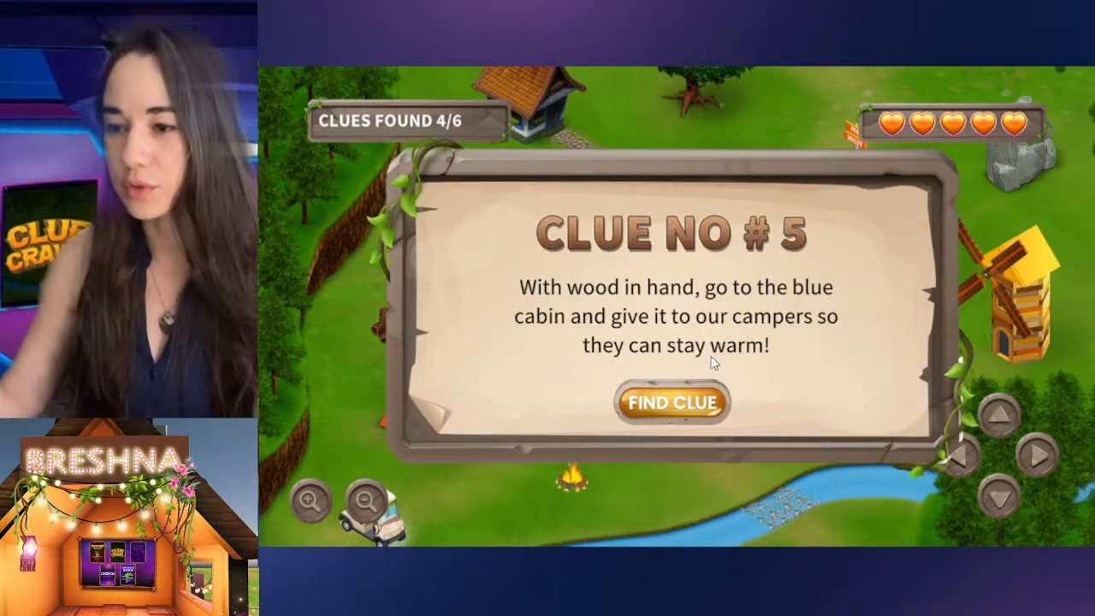
# Begin the hunt for clue 5 at the blue cabin and submit 28 as the answer to 11 + 17
pyautogui.click(676, 403)
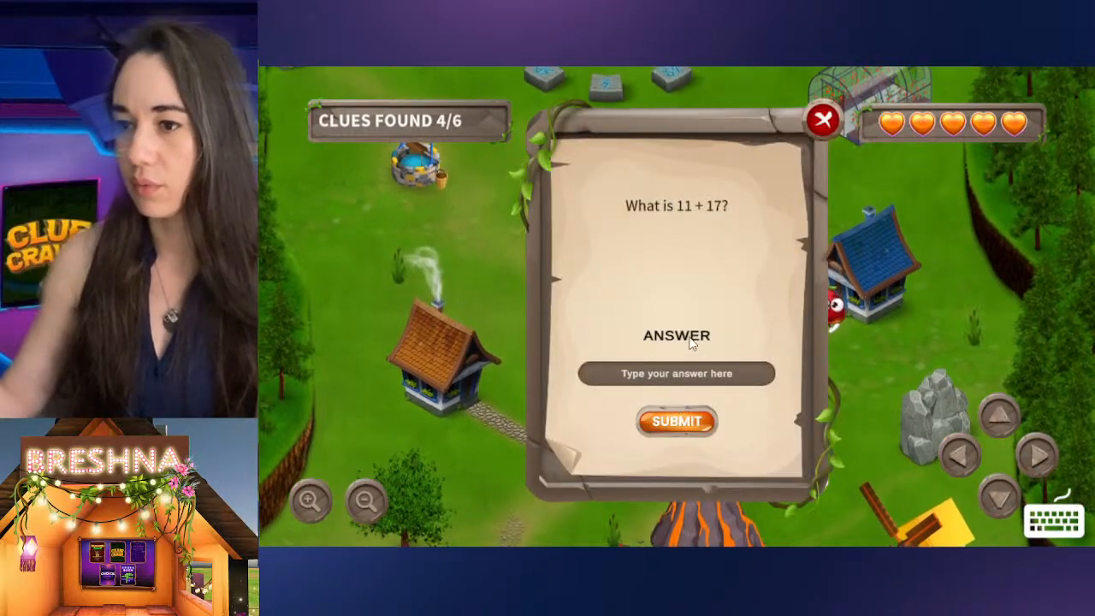
pyautogui.write('28')
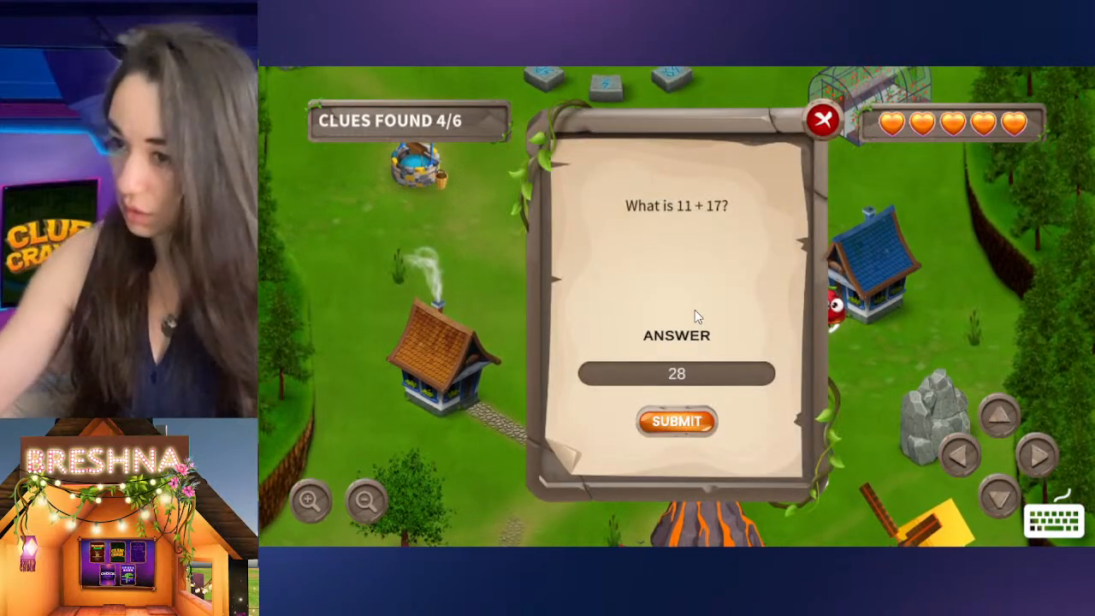
pyautogui.click(676, 421)
pyautogui.click(676, 441)
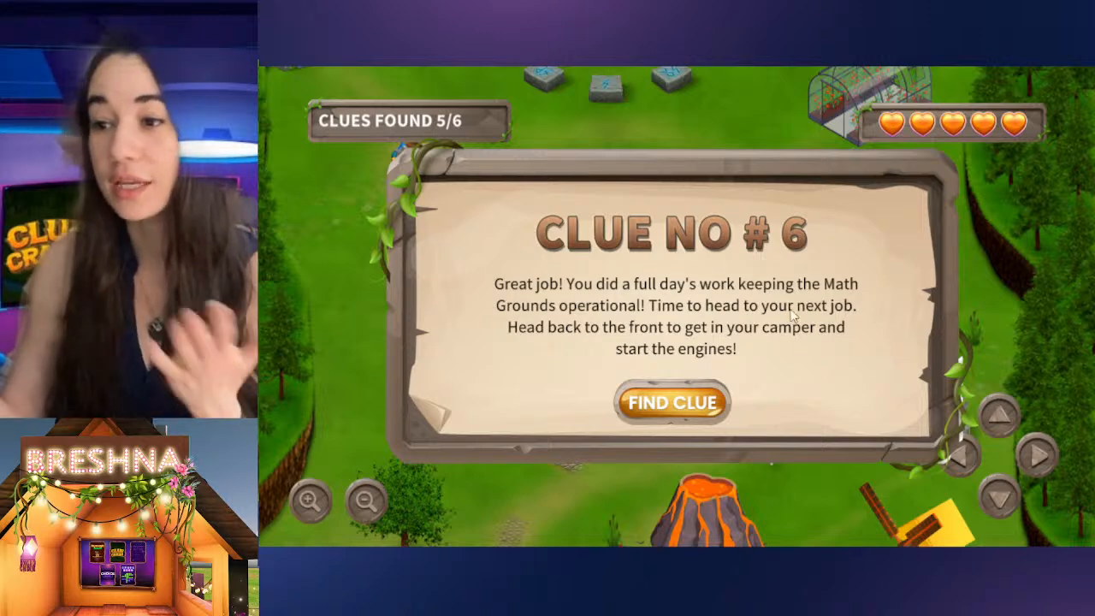
# Begin the hunt for clue 6 and walk the avatar from the blue cabin past the volcano to the upper river crossing
pyautogui.click(643, 413)
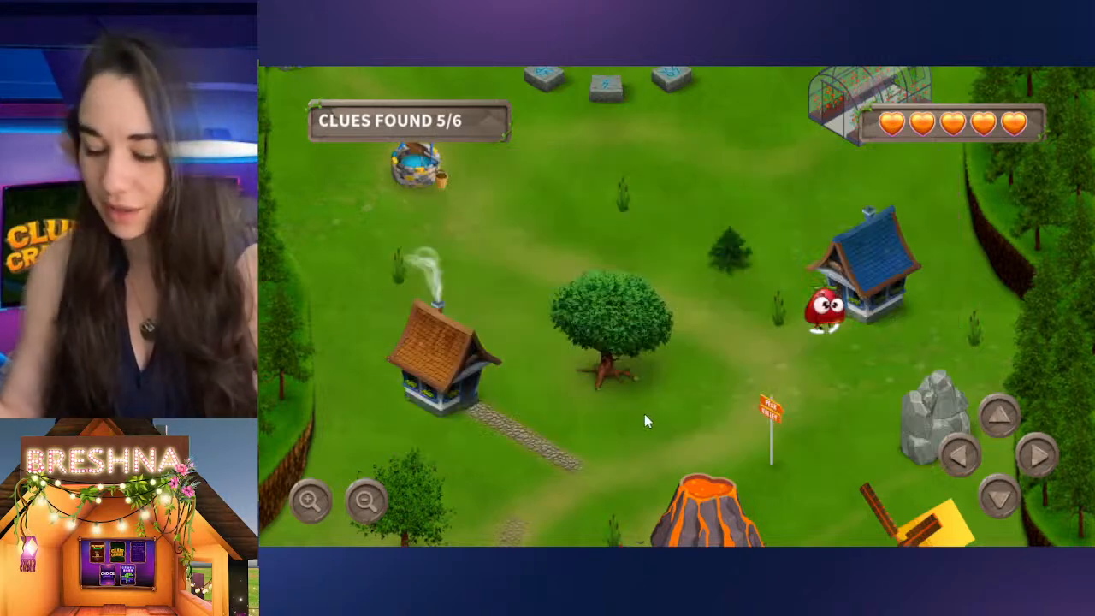
pyautogui.press('Left')
pyautogui.press('Down')
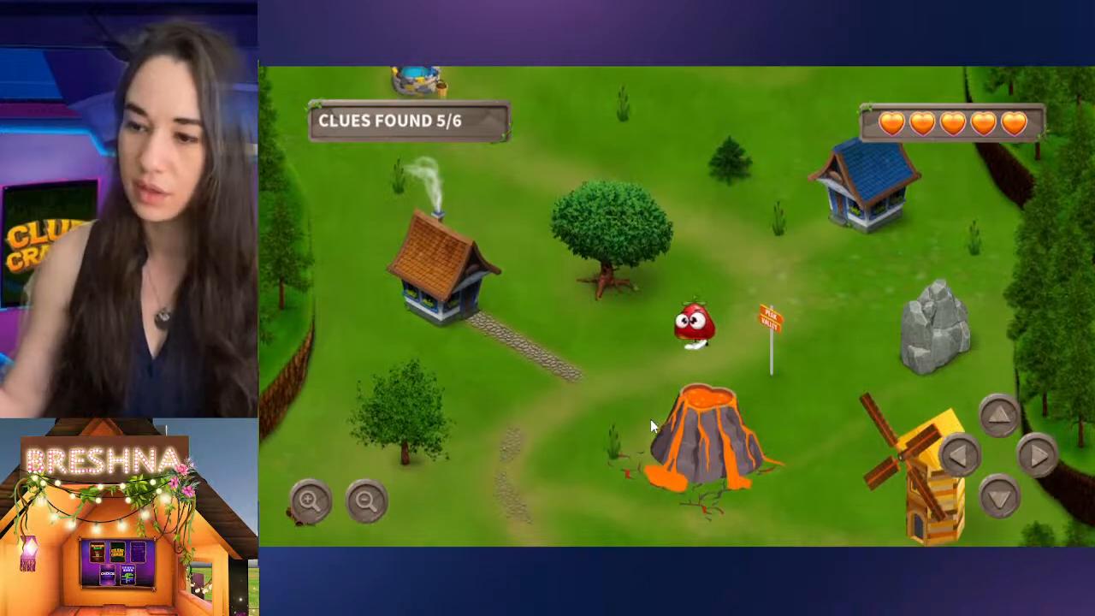
pyautogui.press('Down')
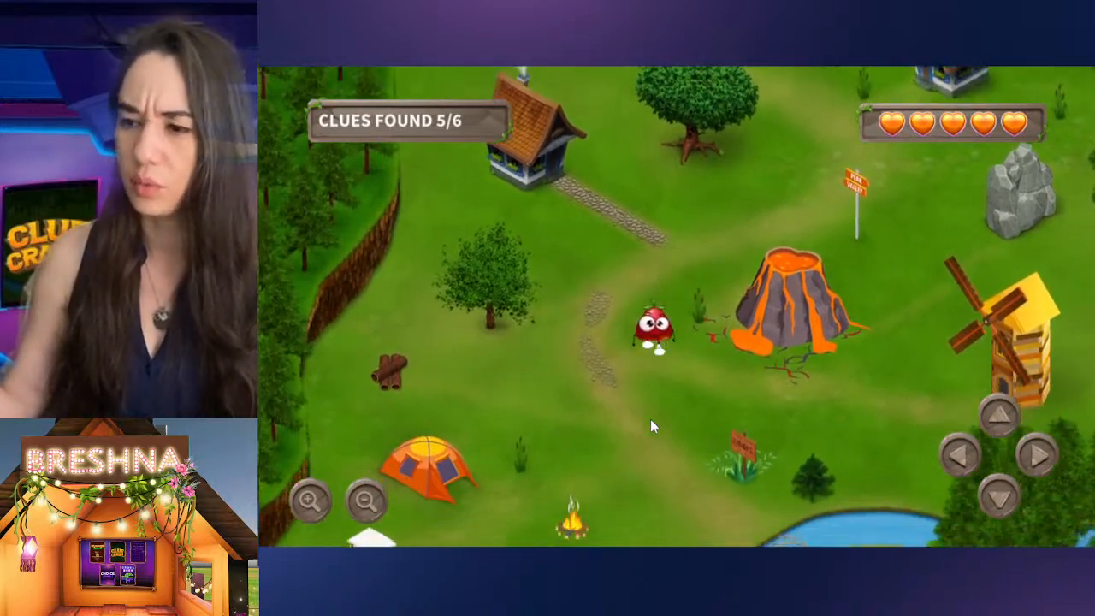
pyautogui.press('Right')
pyautogui.press('Left')
pyautogui.press('Down')
pyautogui.press('Right')
pyautogui.press('Down')
pyautogui.press('Right')
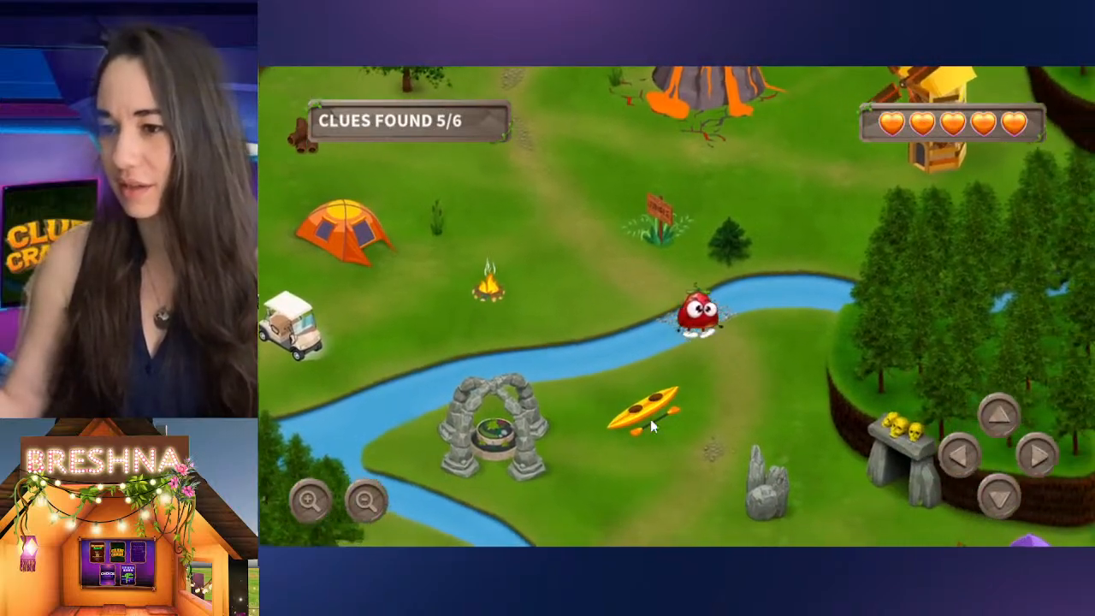
# Walk the avatar past the kayak and over the lower river crossing to the yellow camper to open the final question
pyautogui.press('Down')
pyautogui.press('Down')
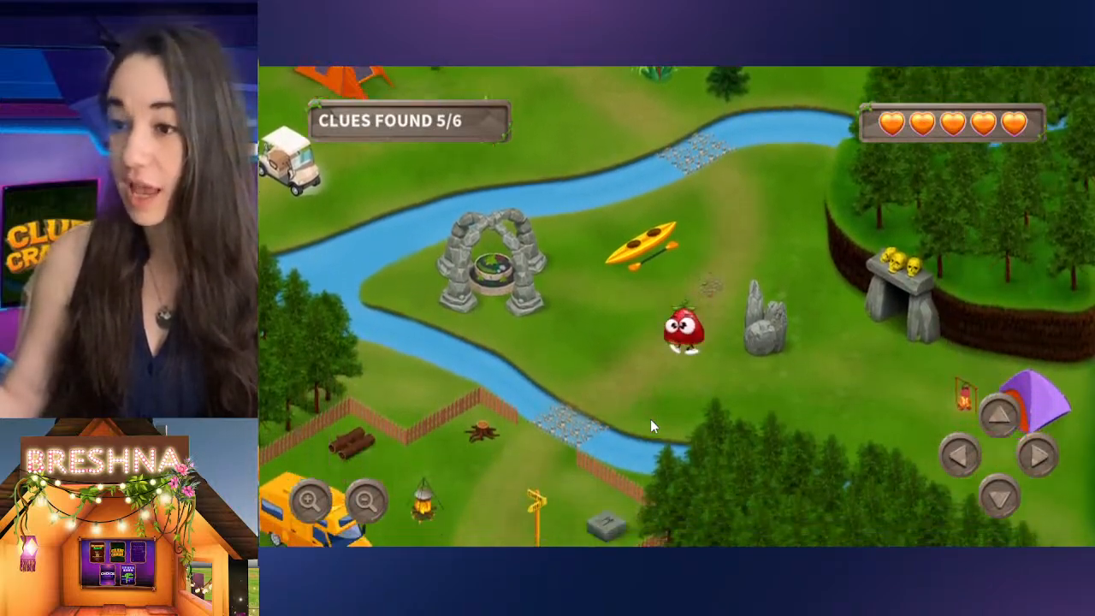
pyautogui.press('Down')
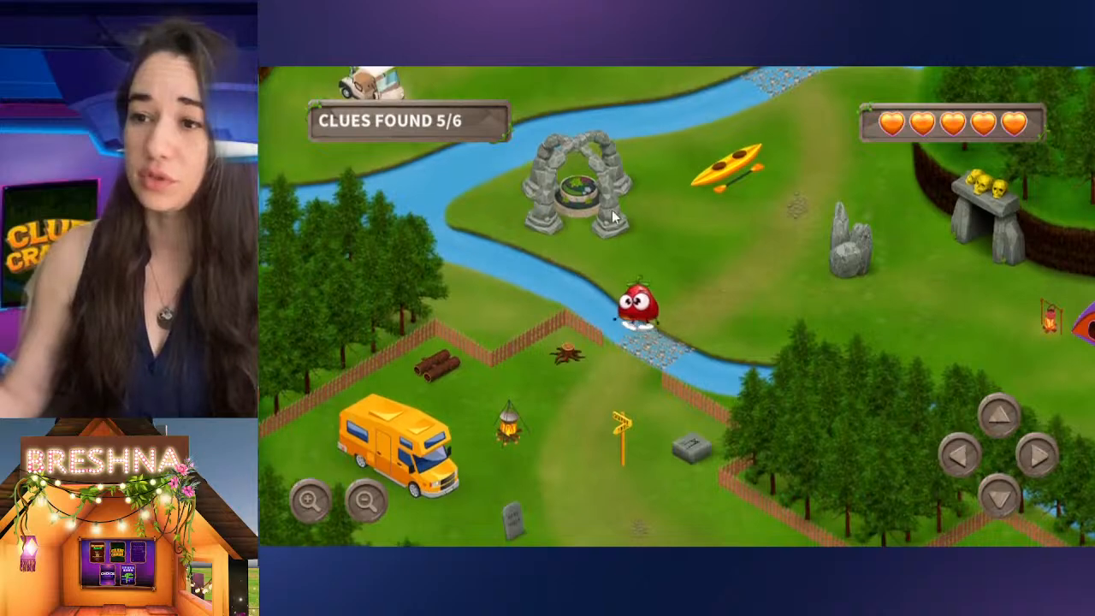
pyautogui.press('Down')
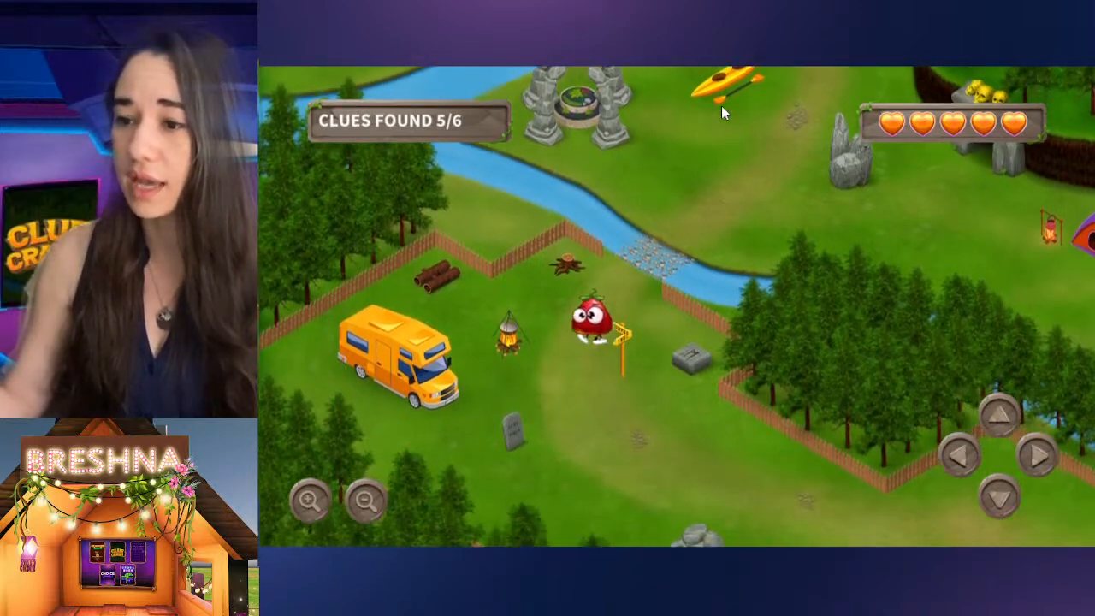
pyautogui.press('Left')
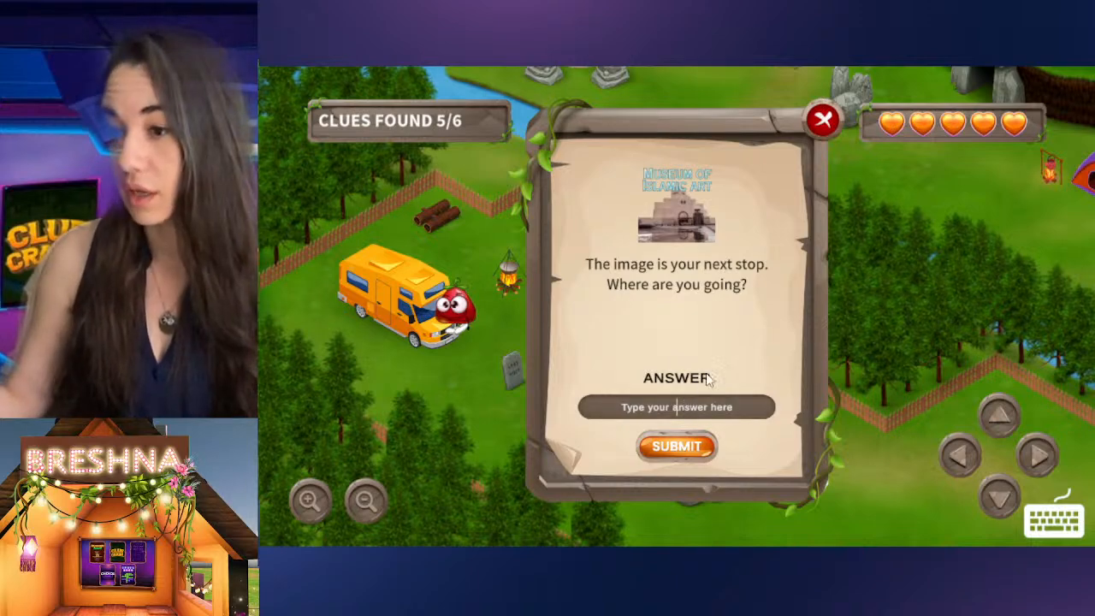
# Submit "museum of islamic art" as the answer to the final image question and return to the game's home screen
pyautogui.write('museum')
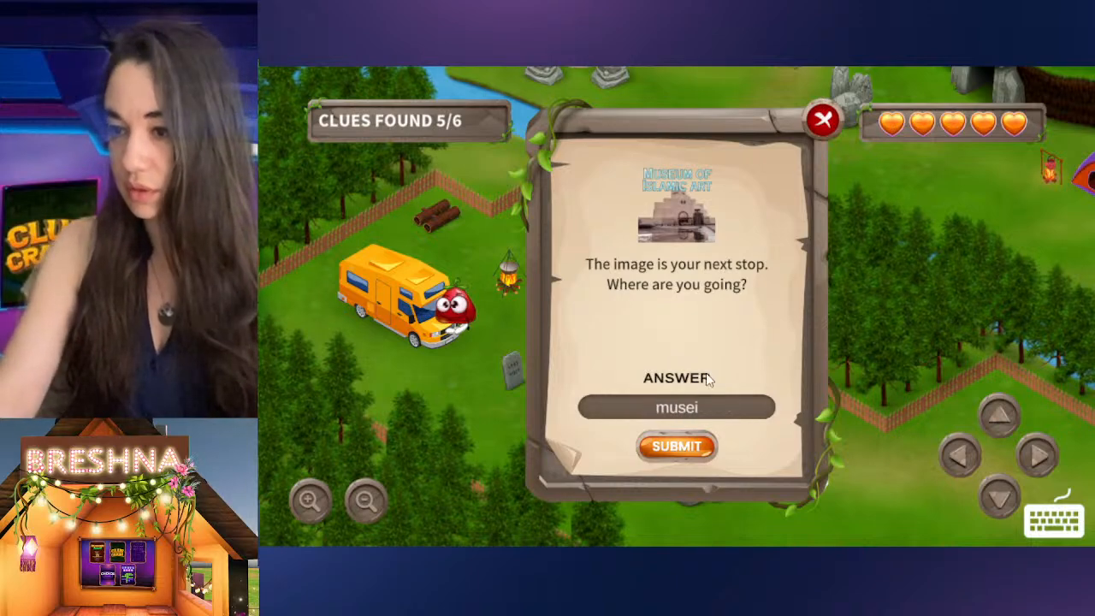
pyautogui.write(' of islamic art')
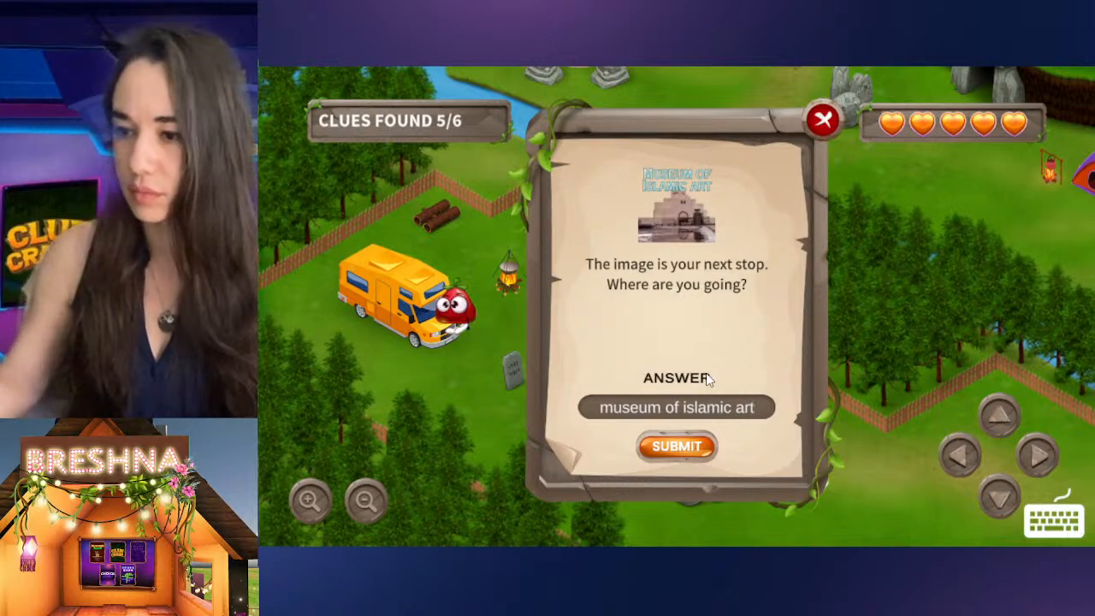
pyautogui.click(694, 452)
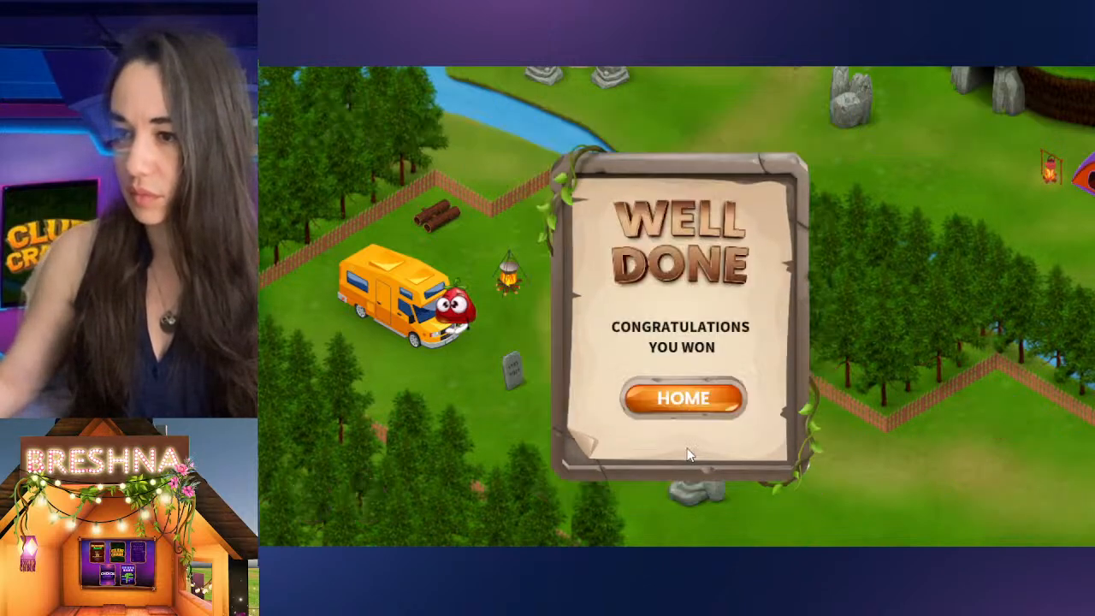
pyautogui.click(662, 396)
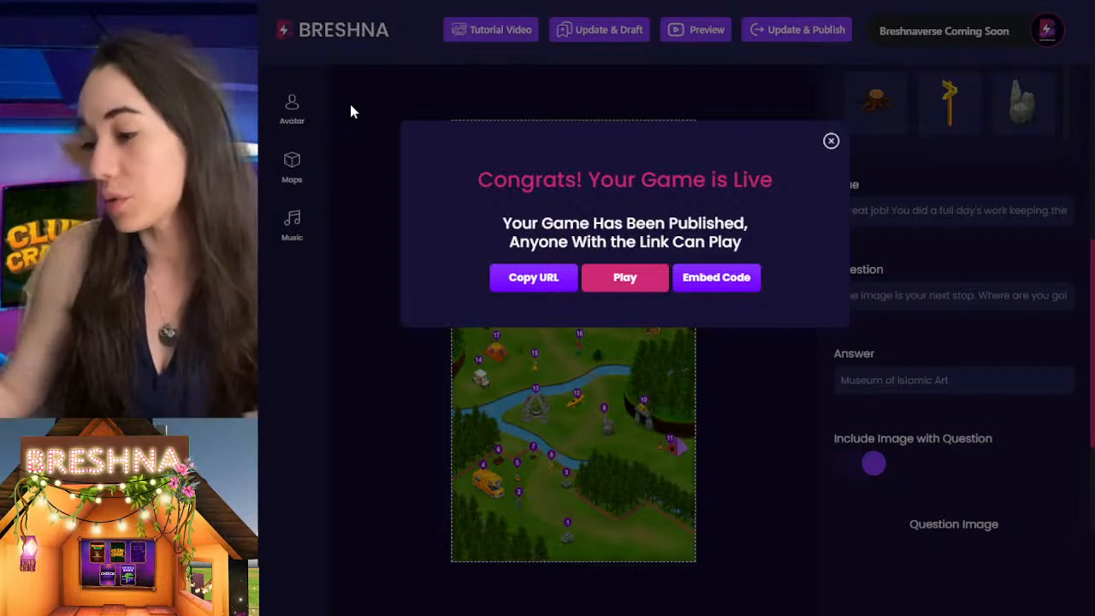
# Leave the game editor for the Breshna home page and browse the available game templates
pyautogui.click(350, 111)
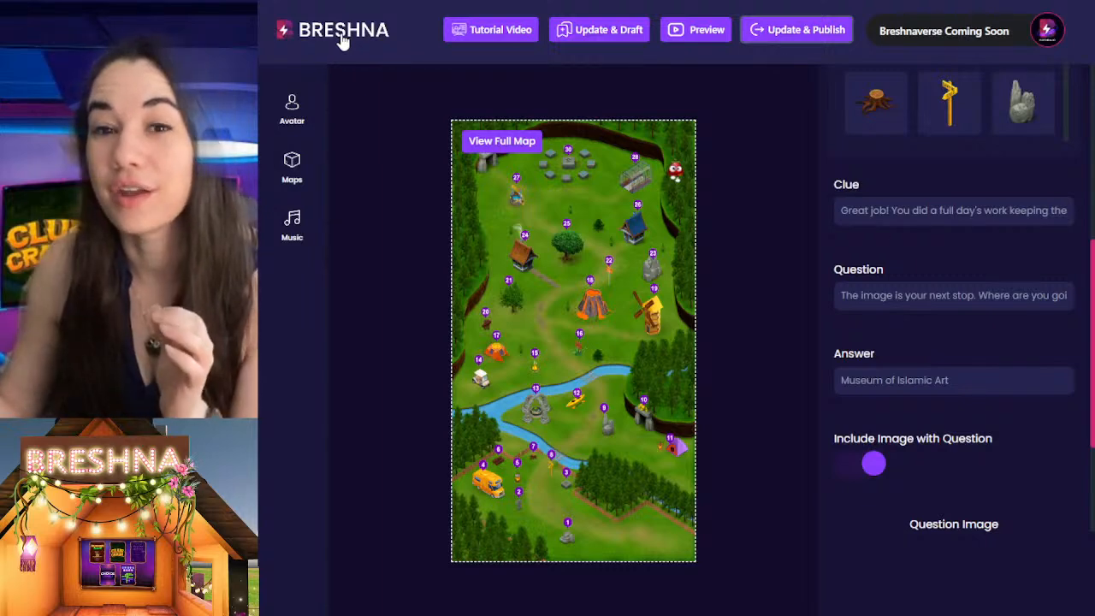
pyautogui.click(343, 39)
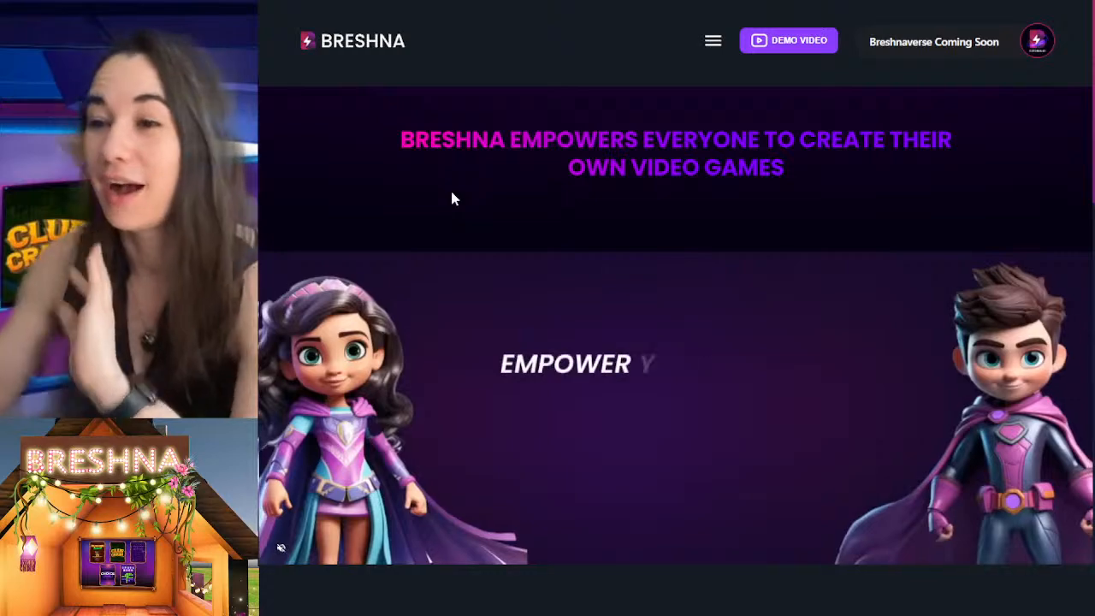
pyautogui.scroll(-10, 457, 195)
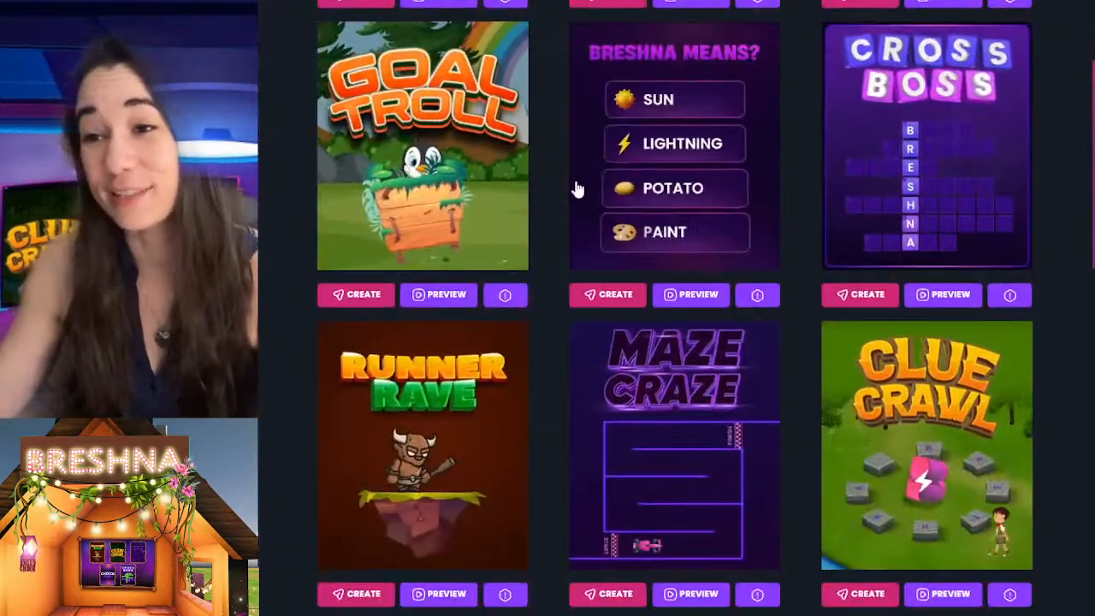
pyautogui.scroll(-3, 565, 205)
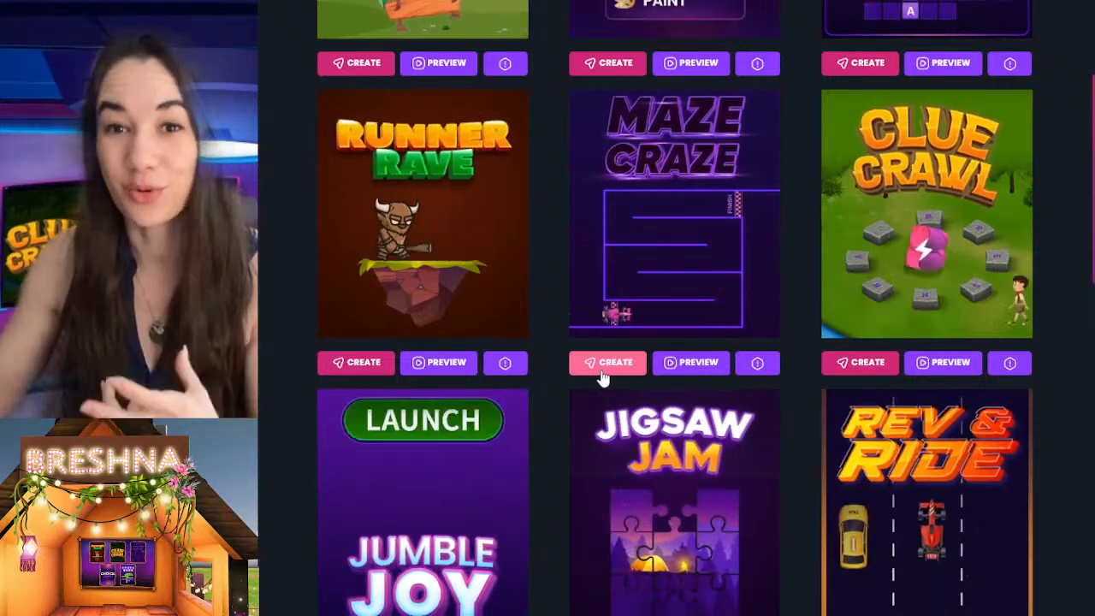
pyautogui.scroll(6, 608, 368)
pyautogui.scroll(4, 614, 359)
pyautogui.scroll(-10, 773, 203)
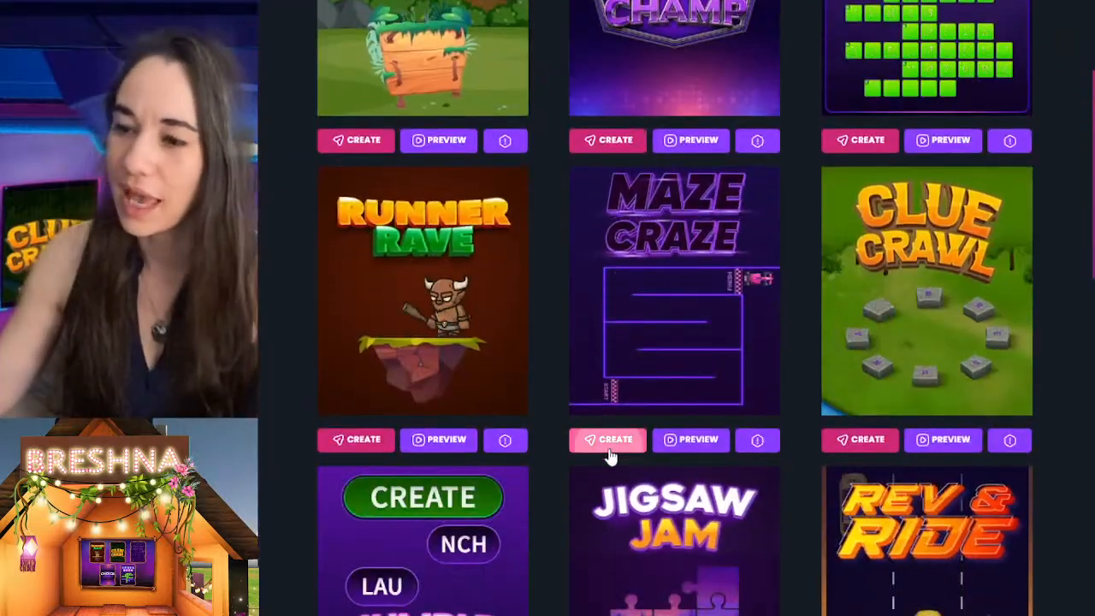
# Create a new game from the Maze Craze template and look over its game info
pyautogui.click(609, 447)
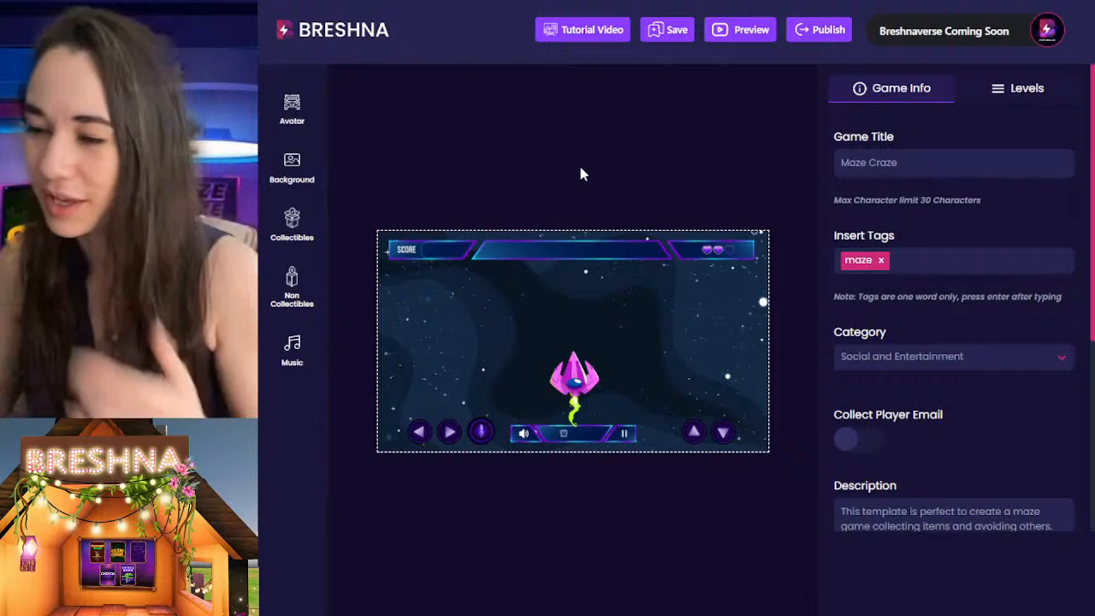
pyautogui.scroll(-3, 955, 311)
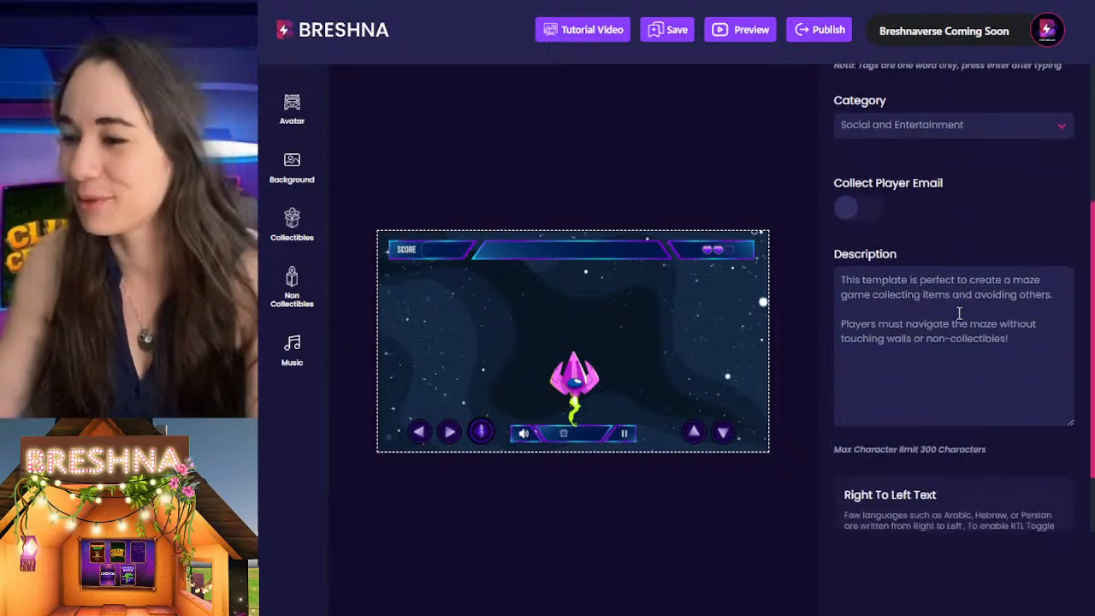
pyautogui.scroll(2, 890, 329)
pyautogui.scroll(1, 890, 331)
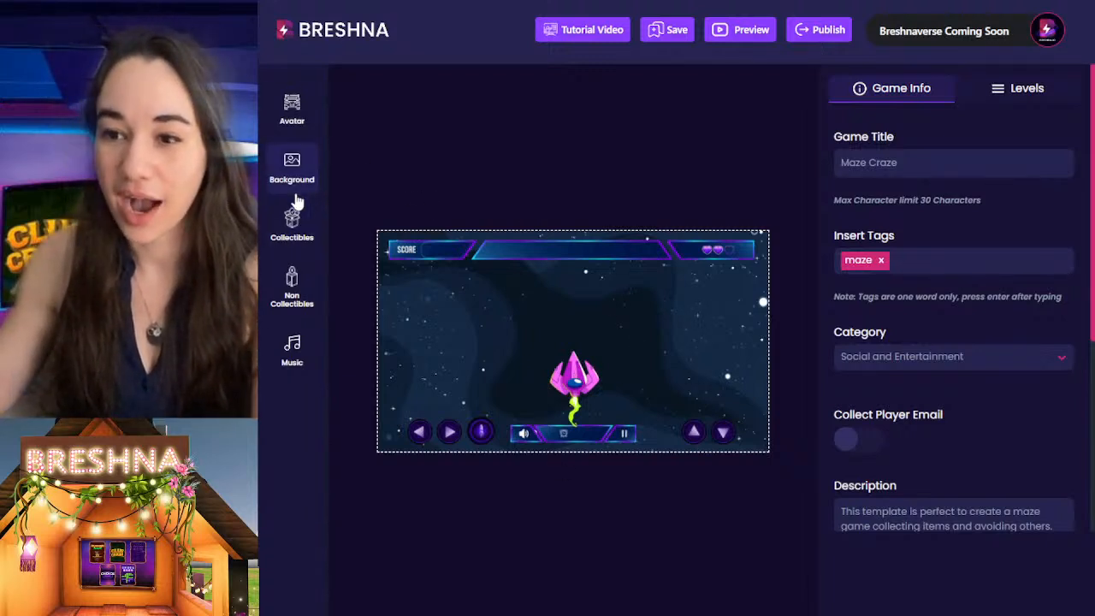
# Add the bag and the pink, green and blue necklaces from the uploaded assets to the level's non-collectibles
pyautogui.click(286, 296)
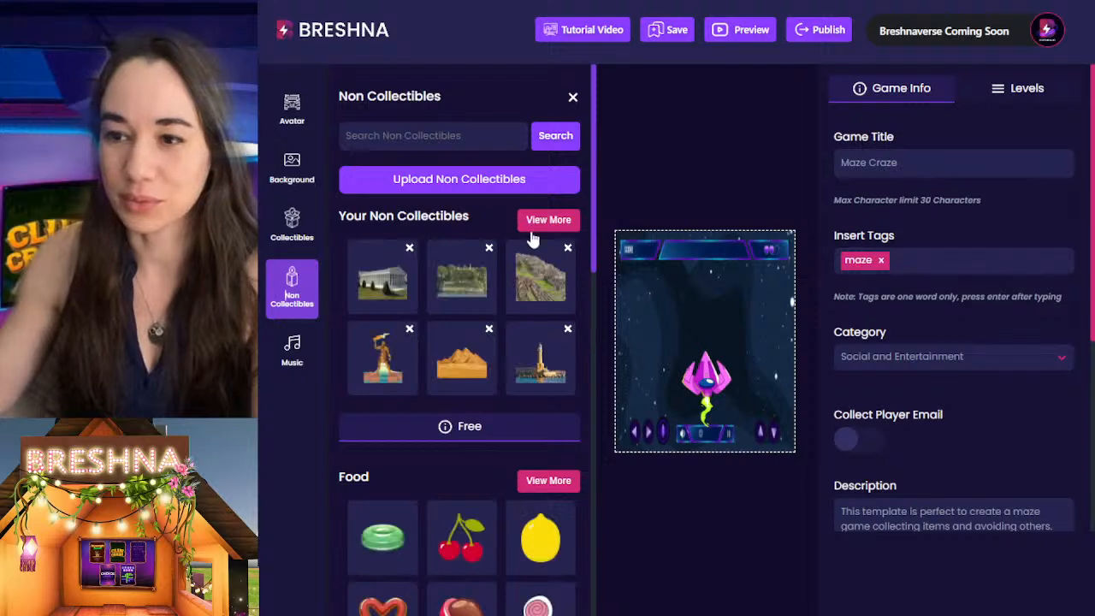
pyautogui.click(565, 220)
pyautogui.moveTo(592, 220); pyautogui.dragTo(594, 604)
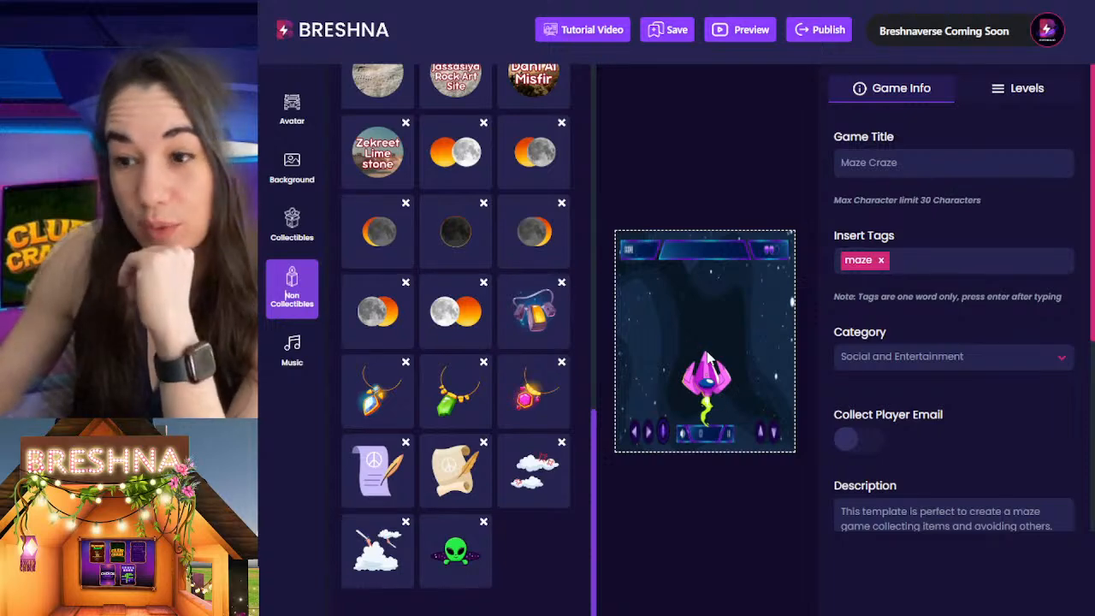
pyautogui.scroll(6, 521, 415)
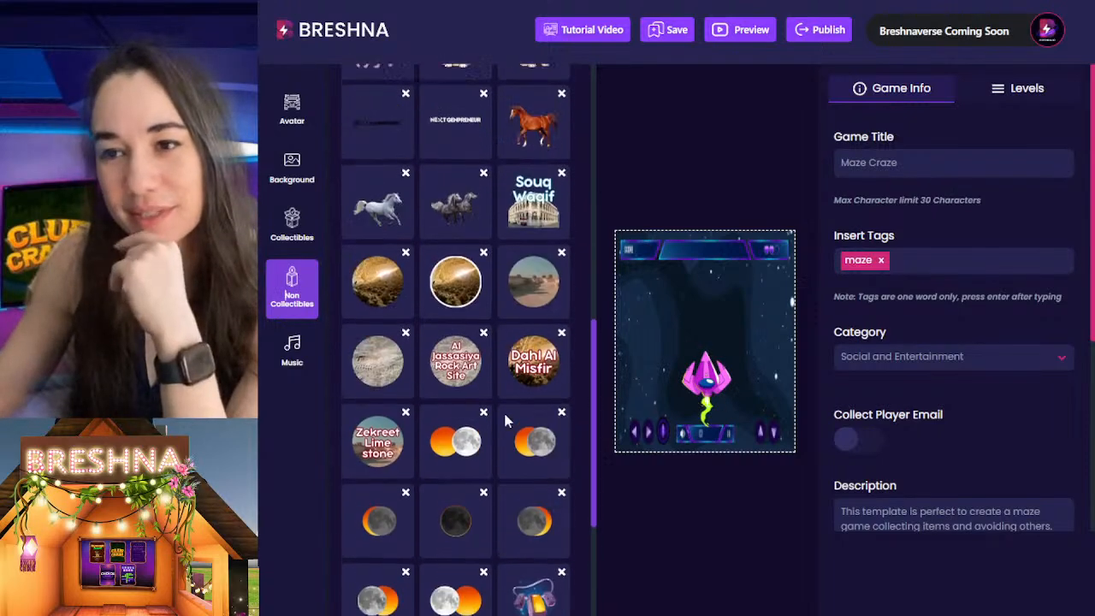
pyautogui.scroll(-6, 532, 435)
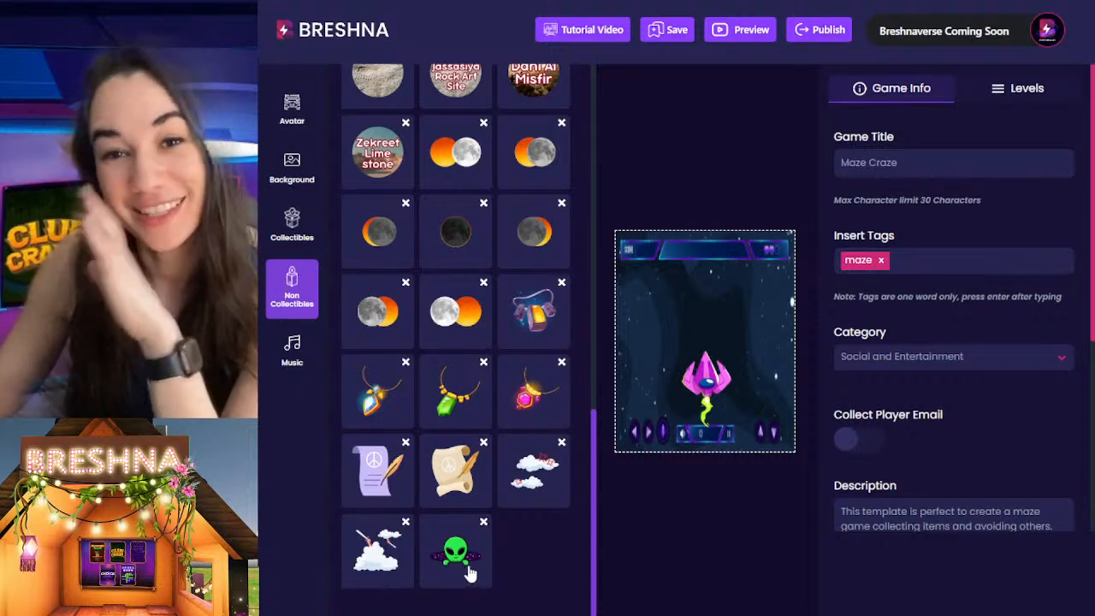
pyautogui.click(546, 324)
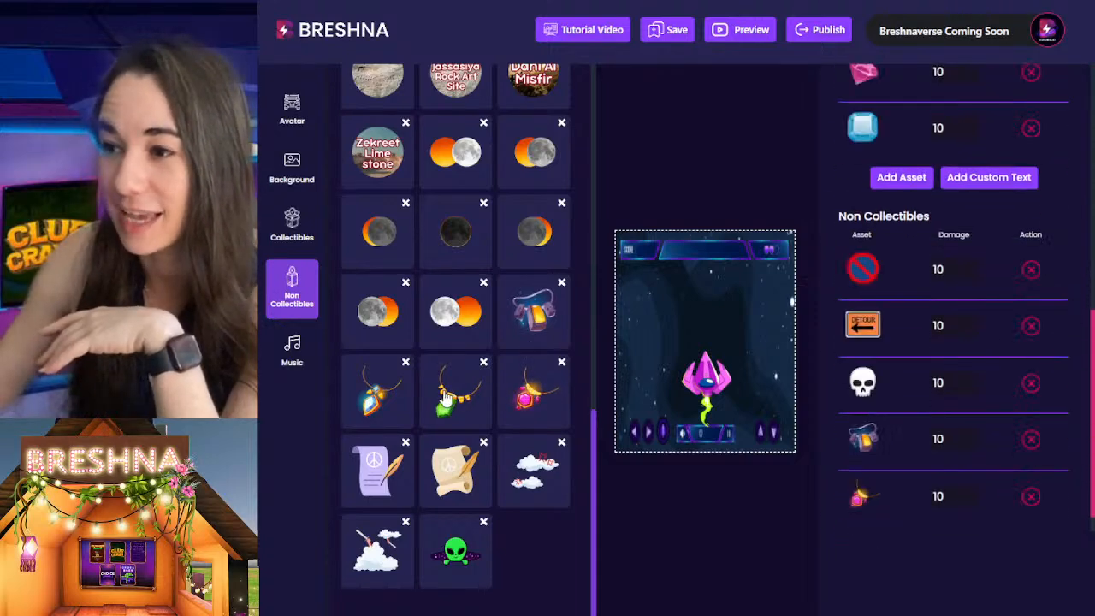
pyautogui.click(358, 397)
# Remove the bag and necklaces from the level's non-collectibles
pyautogui.scroll(5, 924, 433)
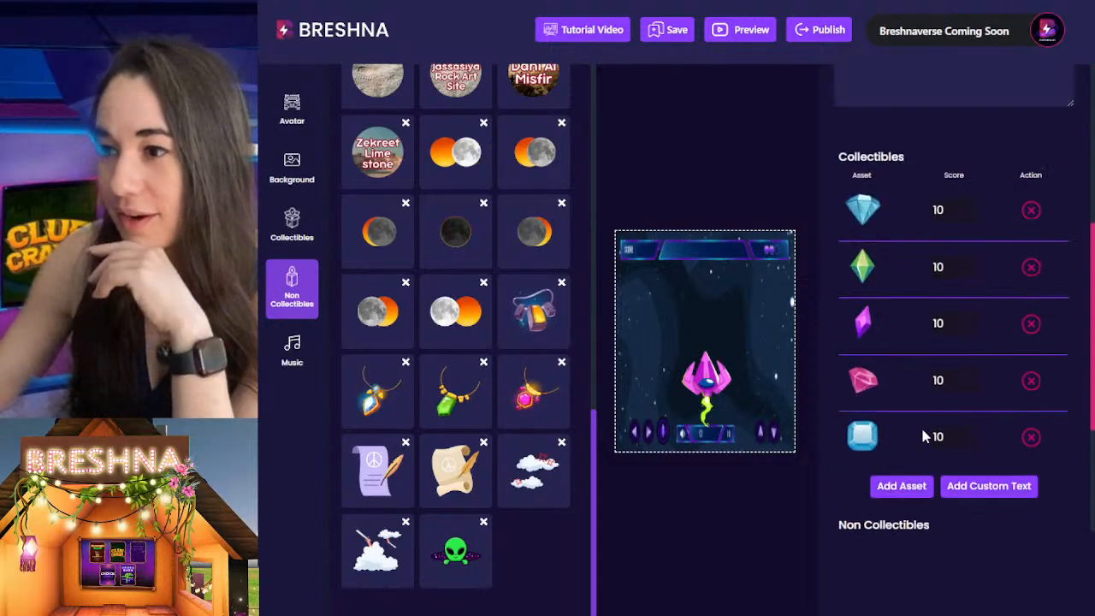
pyautogui.scroll(-5, 953, 411)
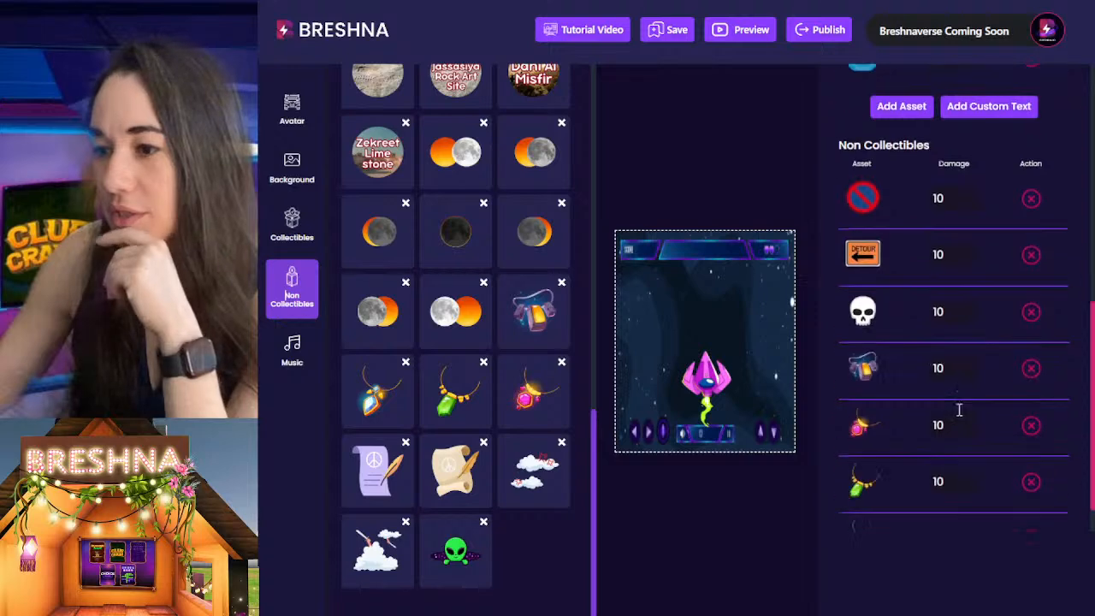
pyautogui.click(1031, 269)
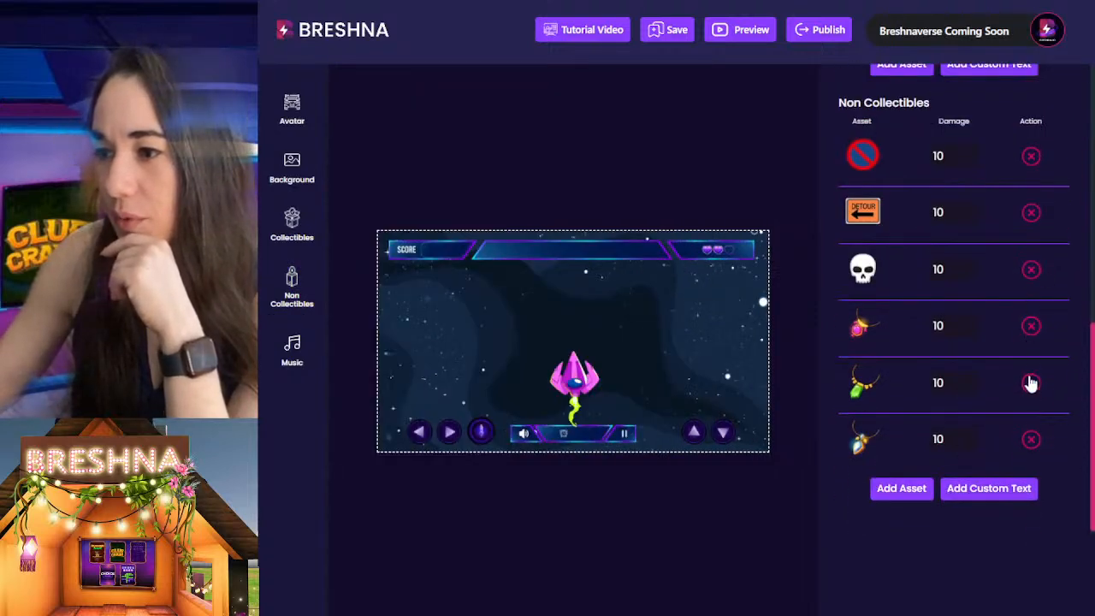
# Add the uploaded bag, the blue, green and pink necklaces and the parchment scroll to the level's collectibles
pyautogui.scroll(4, 1031, 440)
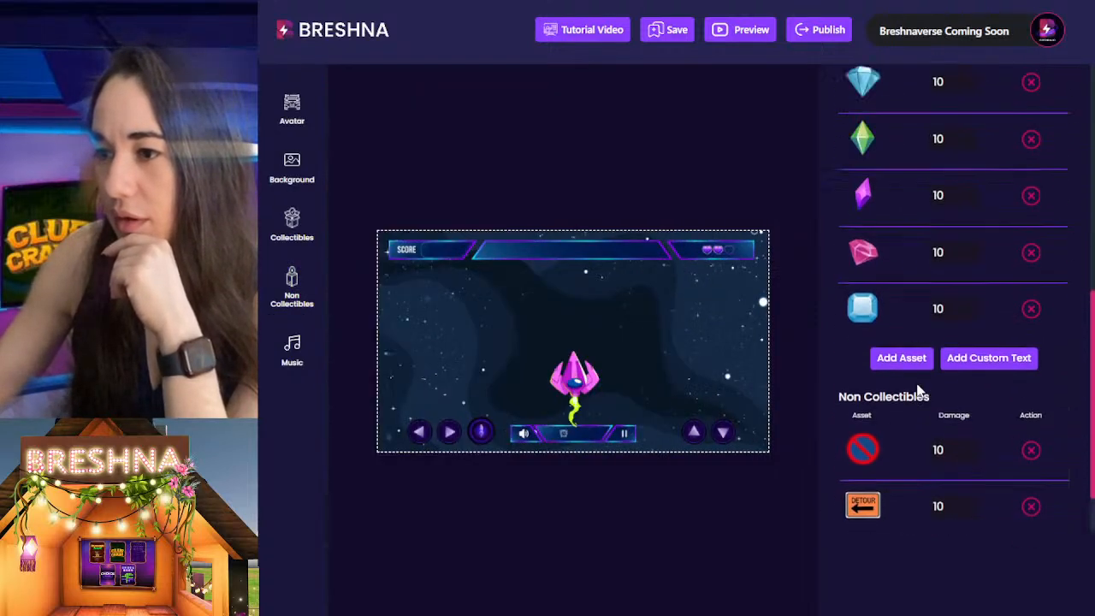
pyautogui.click(900, 395)
pyautogui.scroll(6, 481, 336)
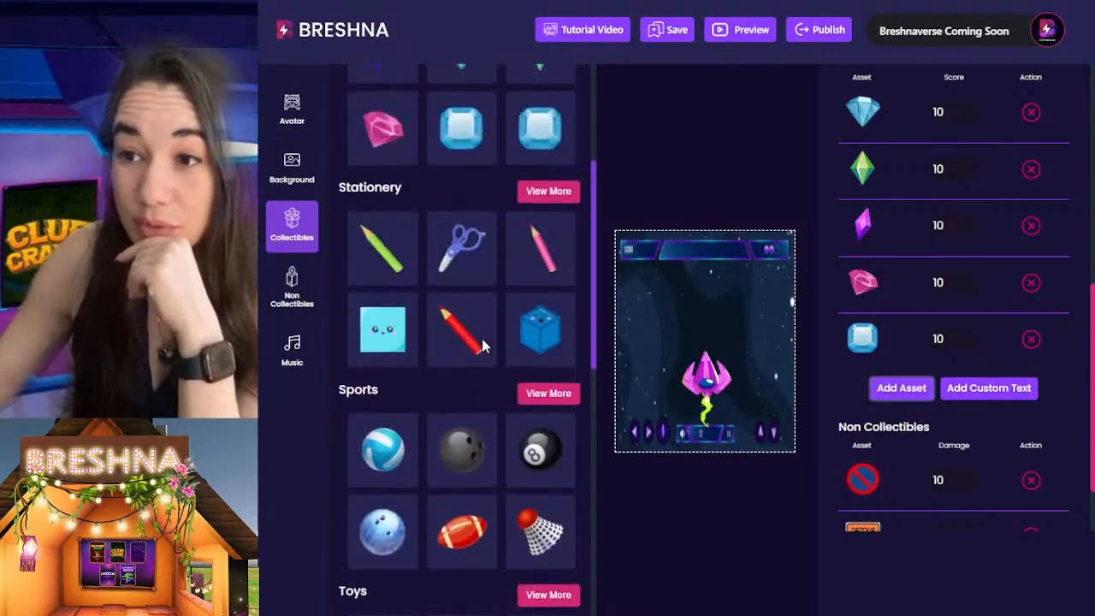
pyautogui.scroll(5, 517, 265)
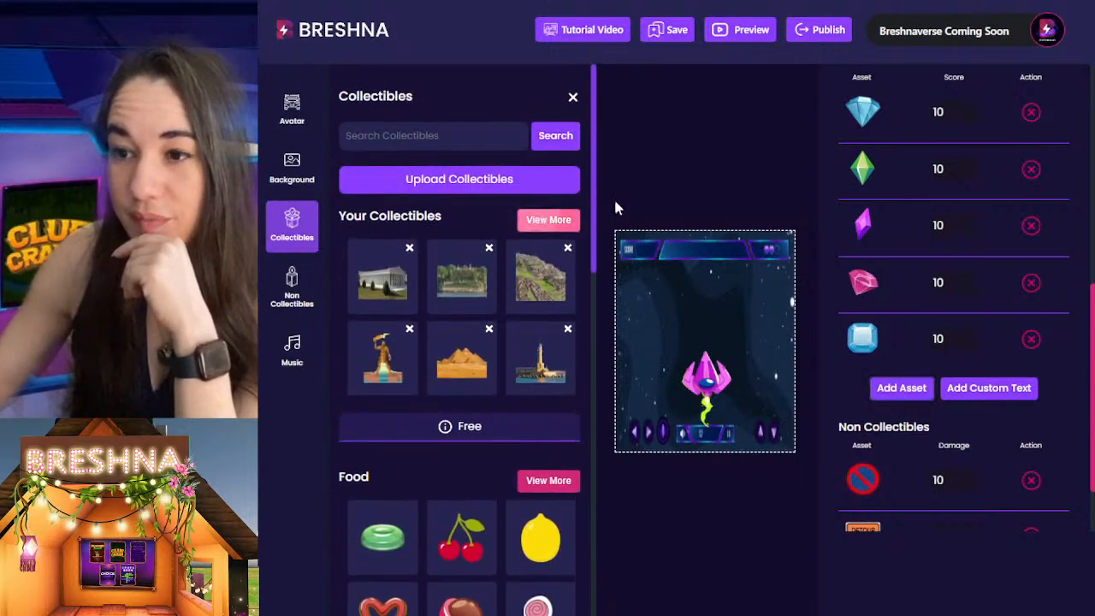
pyautogui.click(539, 219)
pyautogui.scroll(-10, 462, 385)
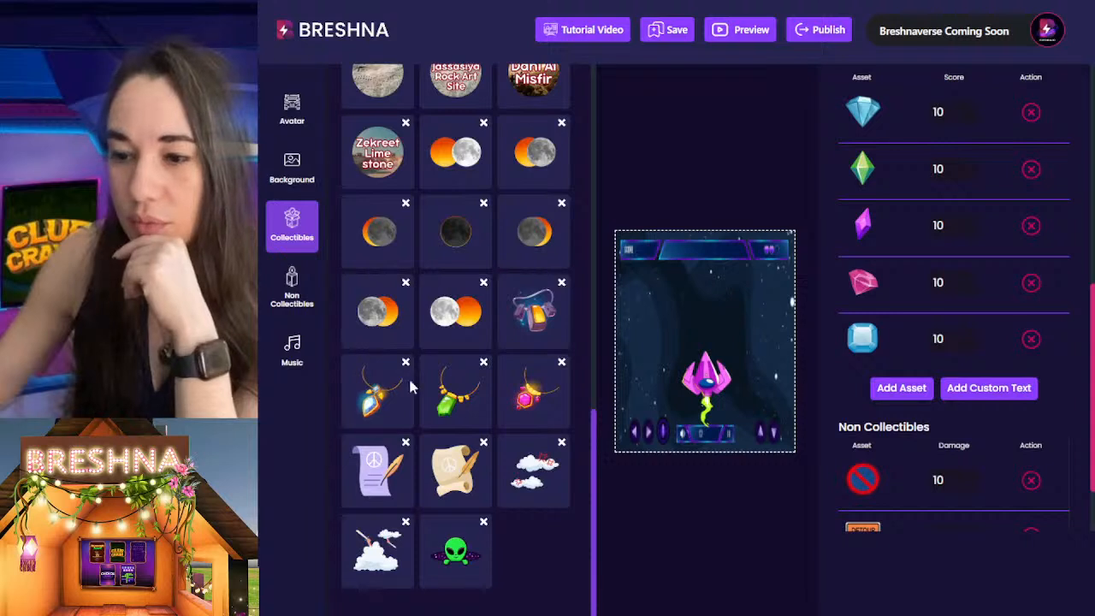
pyautogui.click(531, 321)
pyautogui.click(380, 394)
pyautogui.click(456, 403)
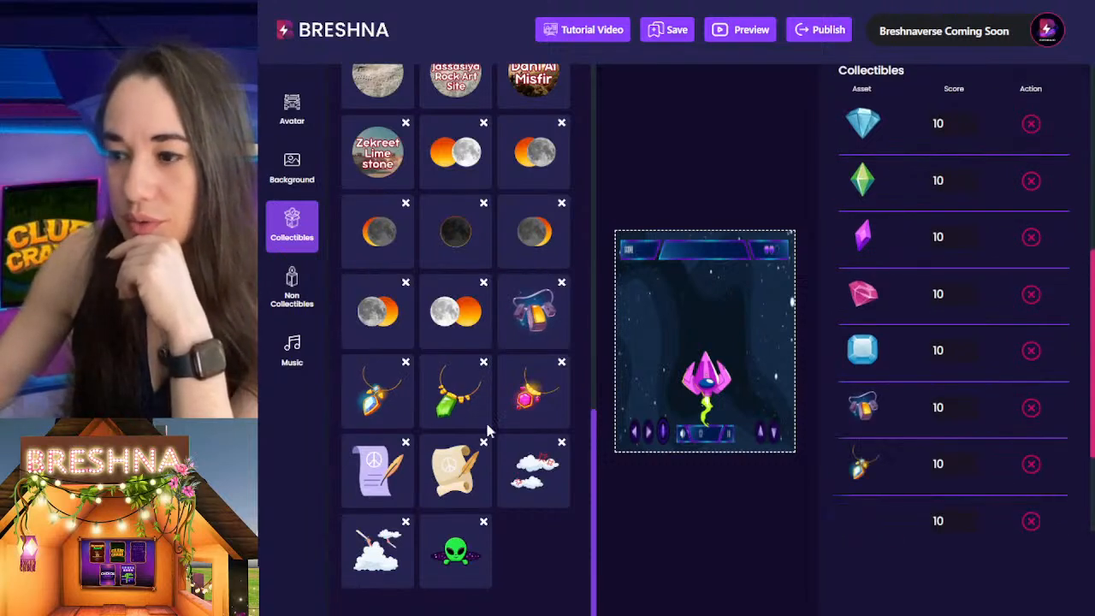
pyautogui.click(530, 397)
pyautogui.click(456, 470)
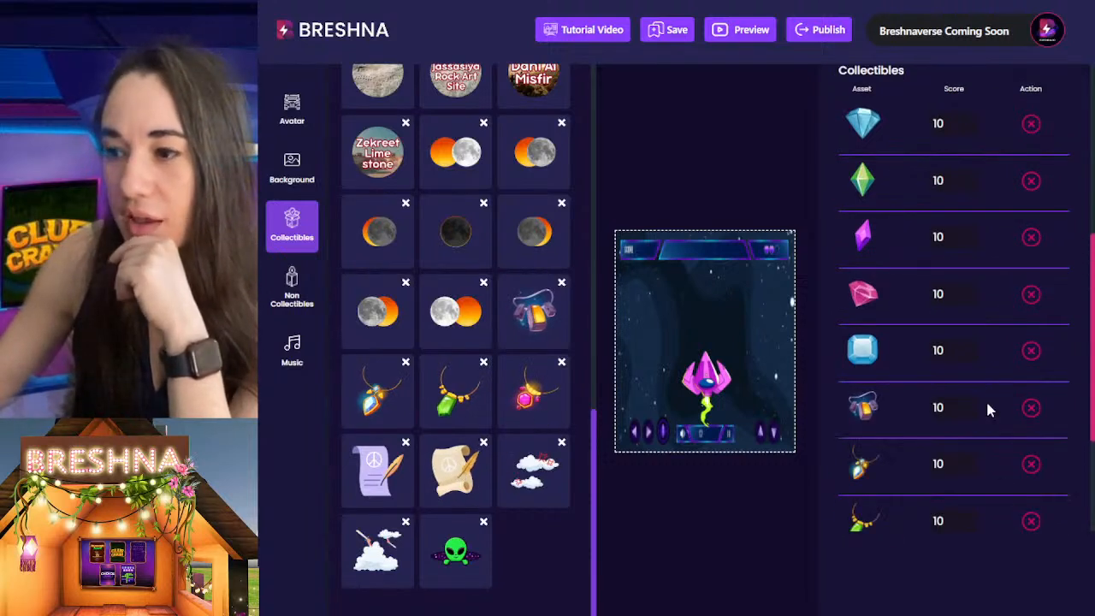
pyautogui.scroll(-2, 987, 416)
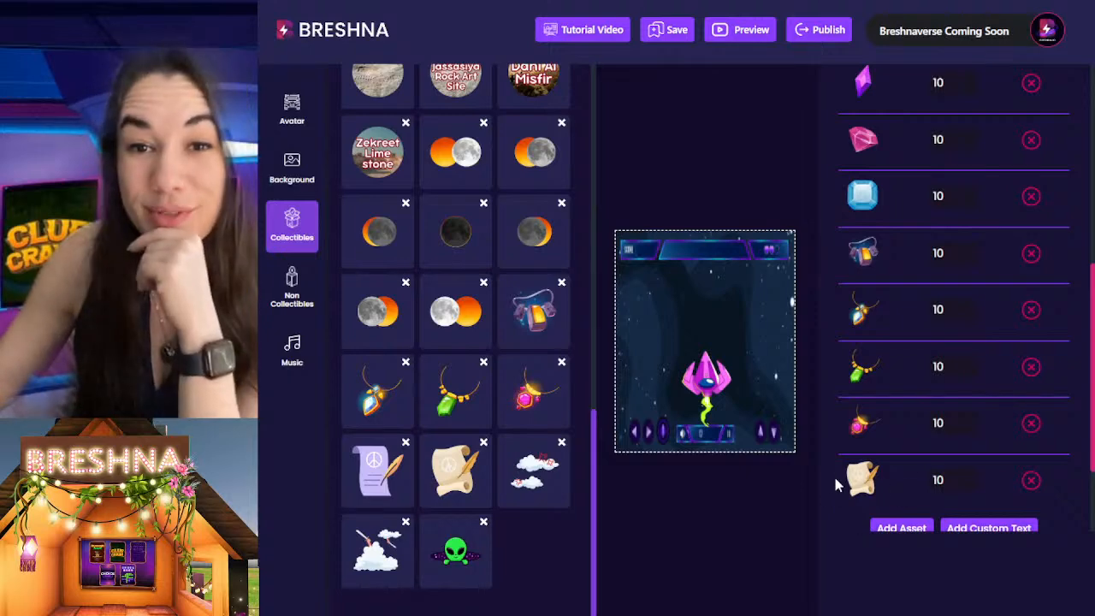
# Remove the five default gems from the level's collectibles
pyautogui.scroll(3, 873, 467)
pyautogui.click(1030, 207)
pyautogui.click(1030, 208)
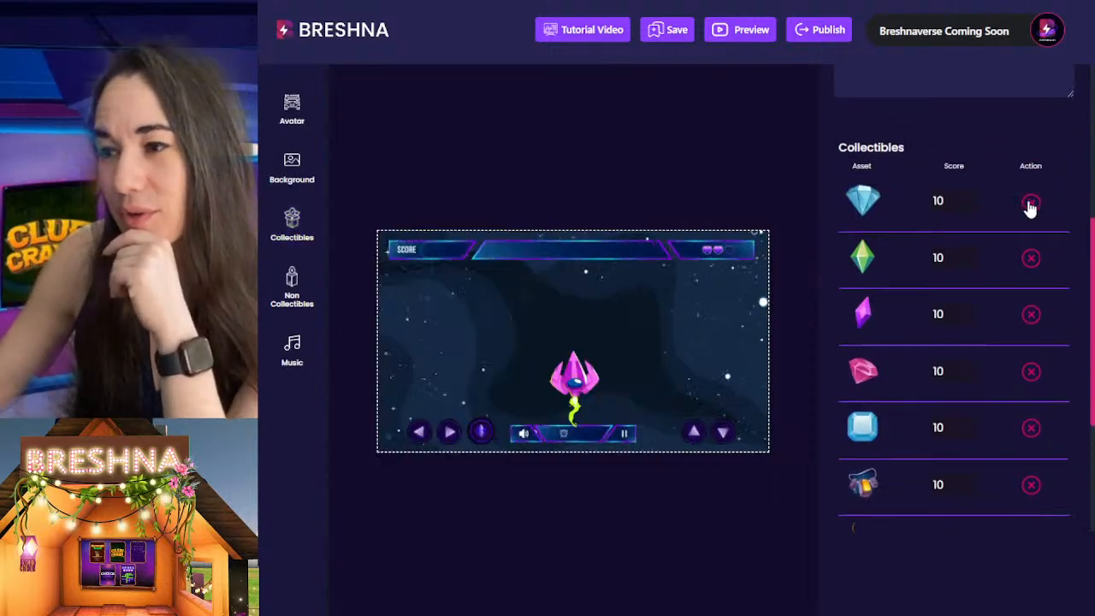
pyautogui.click(1030, 207)
pyautogui.click(1031, 207)
# Review the level's introduction, question and closing answer texts together with the collectibles and their scores
pyautogui.scroll(5, 899, 290)
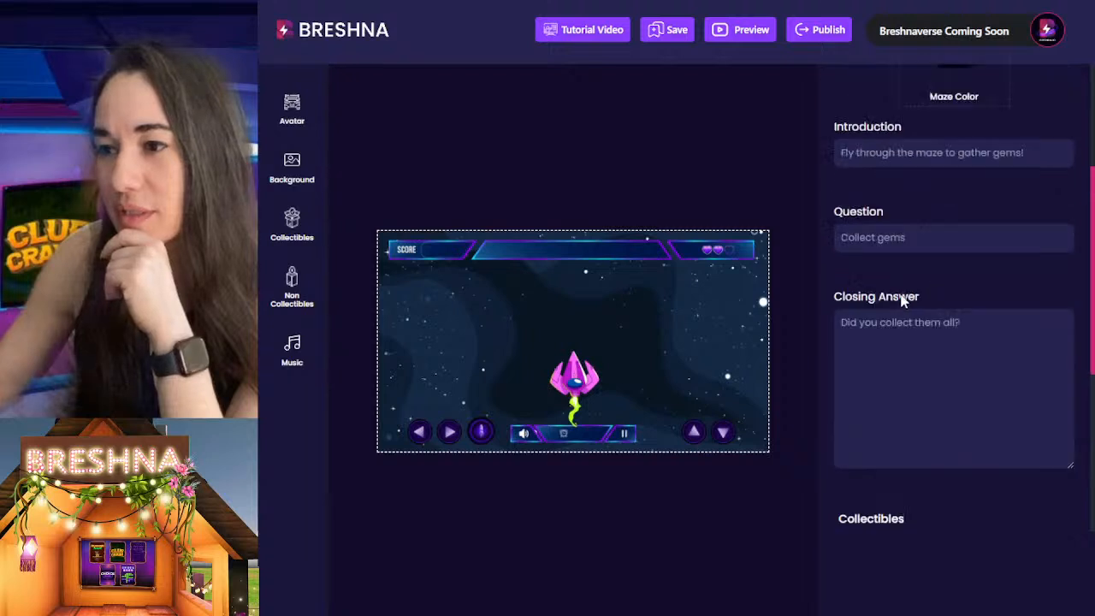
pyautogui.moveTo(942, 244); pyautogui.dragTo(1039, 244)
pyautogui.click(1041, 246)
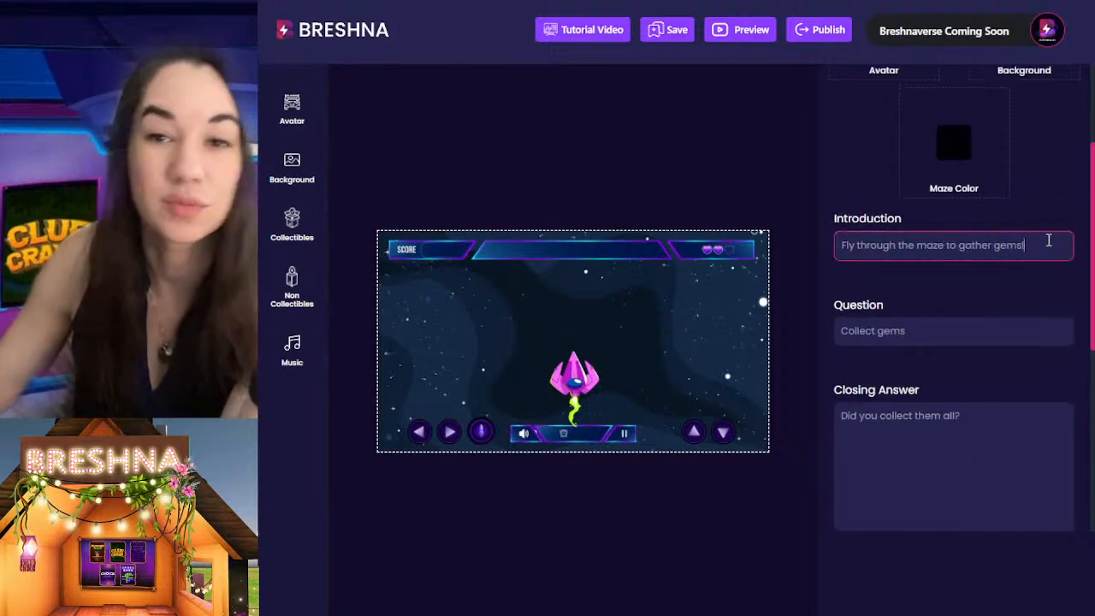
pyautogui.scroll(-1, 1034, 253)
pyautogui.scroll(-1, 1014, 267)
pyautogui.scroll(-3, 984, 306)
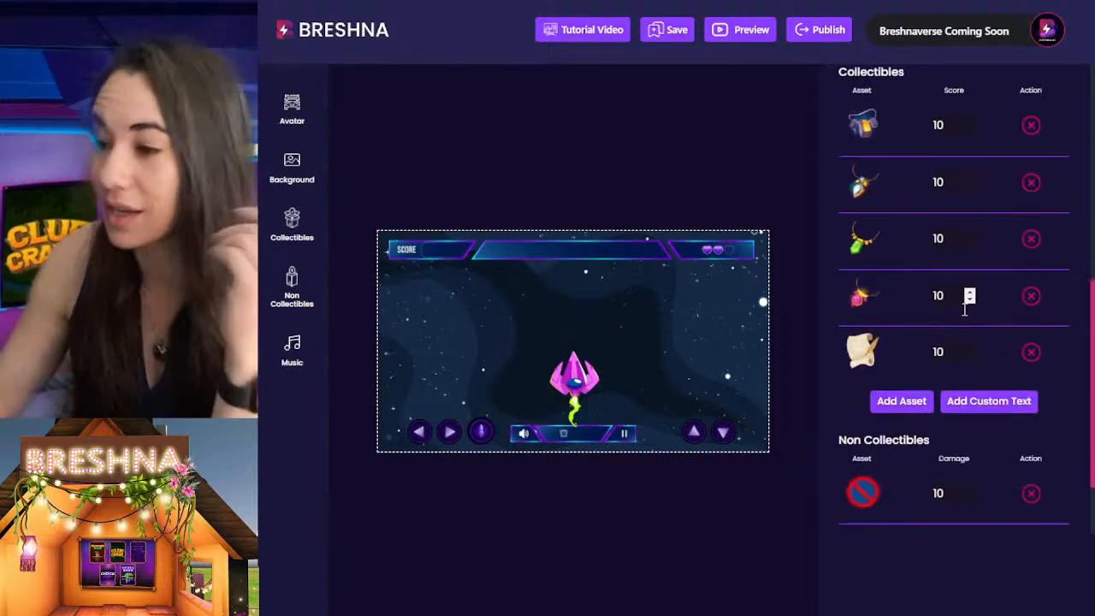
pyautogui.scroll(2, 956, 295)
pyautogui.scroll(-1, 885, 167)
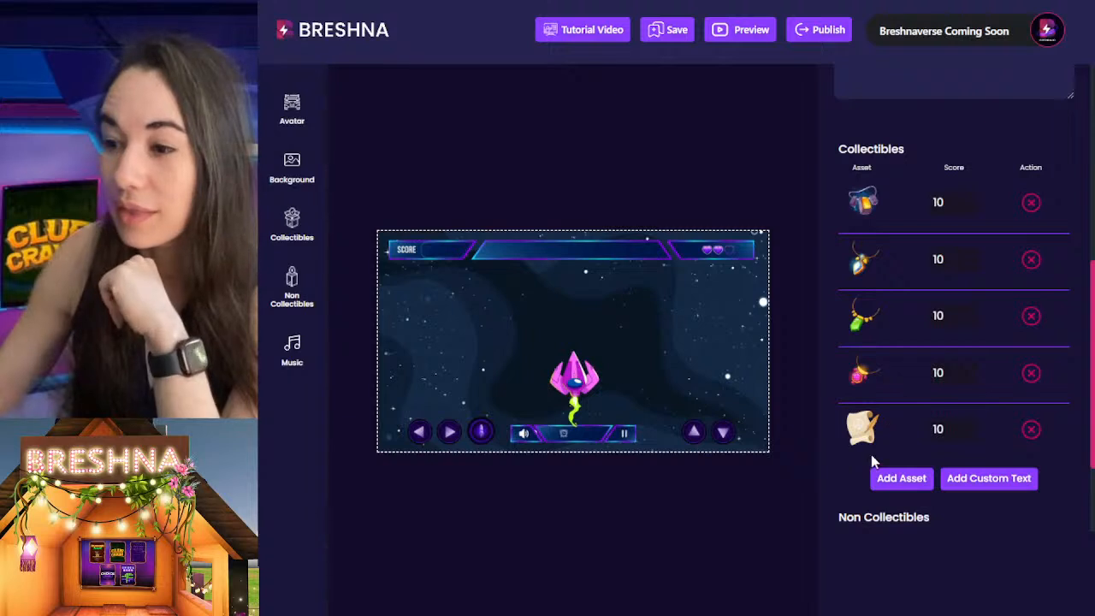
# Remove the no-parking sign, detour sign and white skull from the level's non-collectibles
pyautogui.scroll(-3, 862, 428)
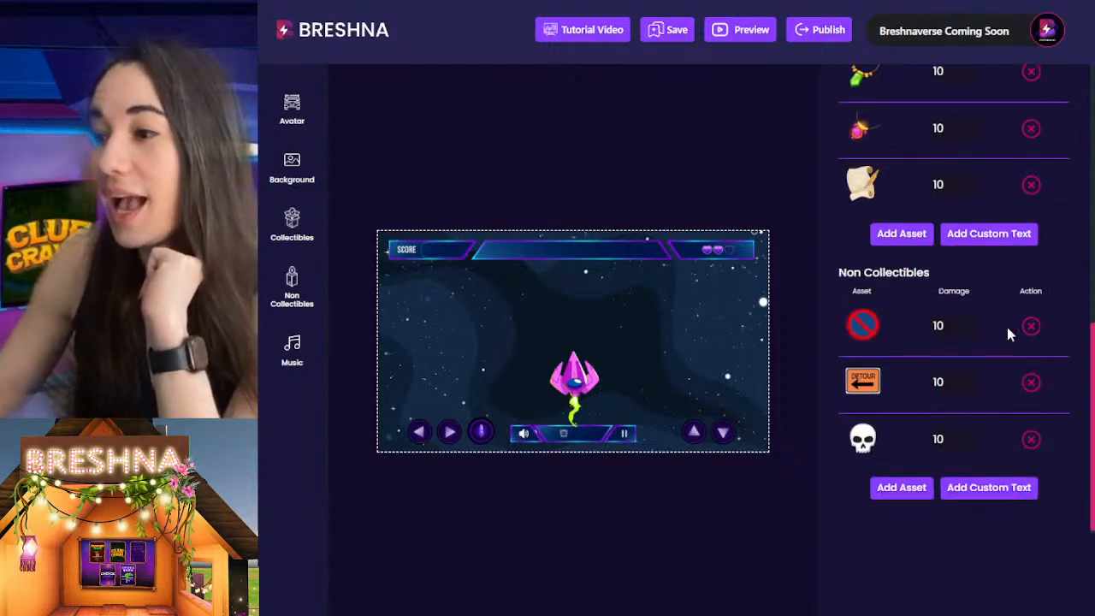
pyautogui.click(1033, 330)
pyautogui.click(1031, 381)
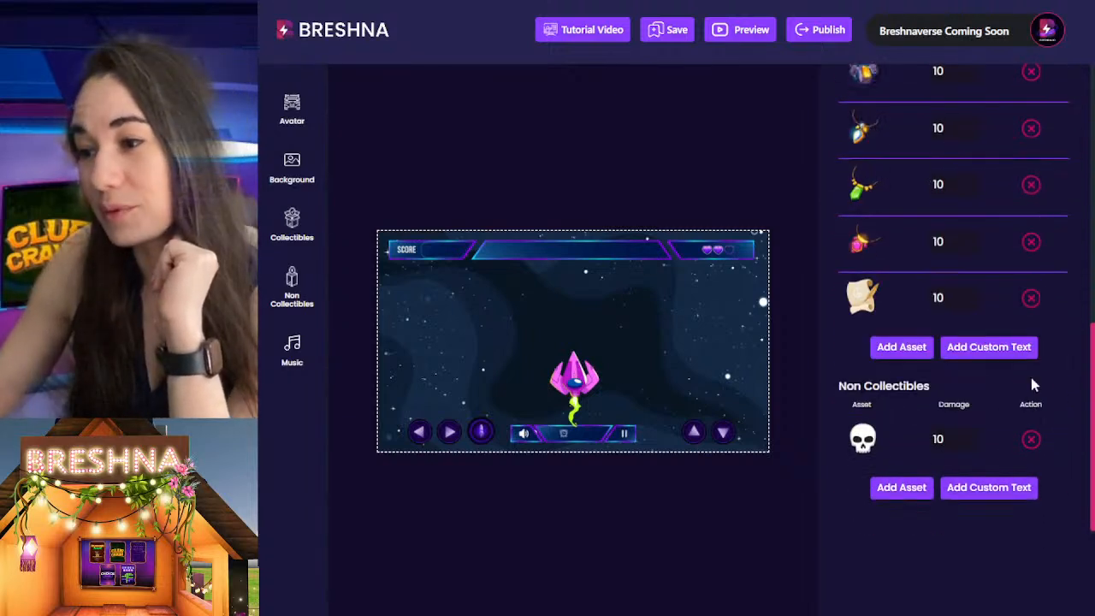
pyautogui.click(1031, 440)
# Add the uploaded green alien asset four times to the level's non-collectibles
pyautogui.click(901, 488)
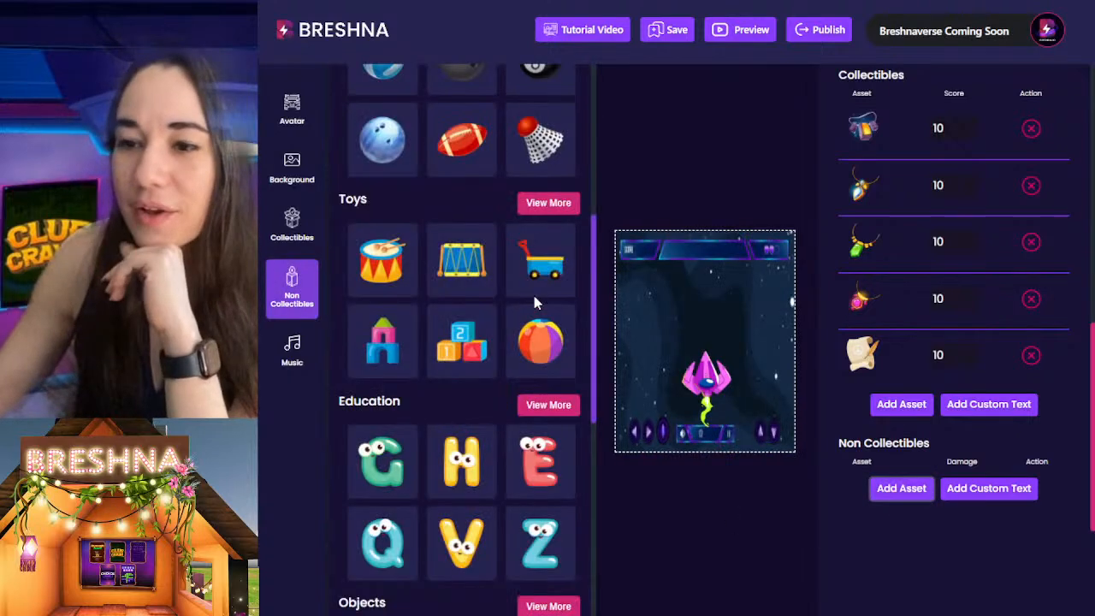
pyautogui.scroll(5, 519, 314)
pyautogui.scroll(5, 520, 315)
pyautogui.click(552, 219)
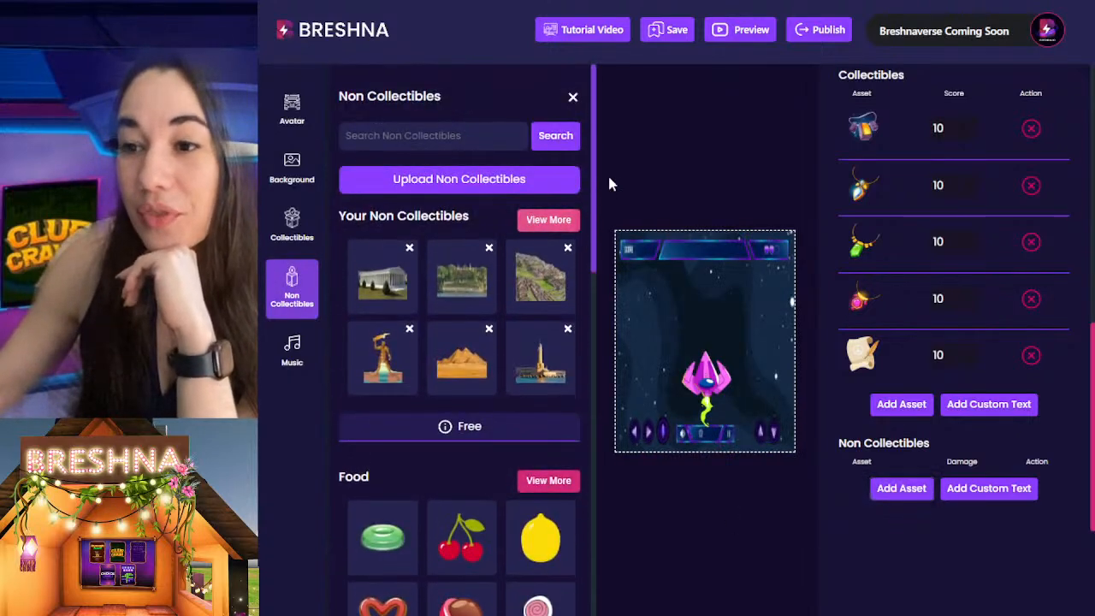
pyautogui.moveTo(599, 184); pyautogui.dragTo(594, 594)
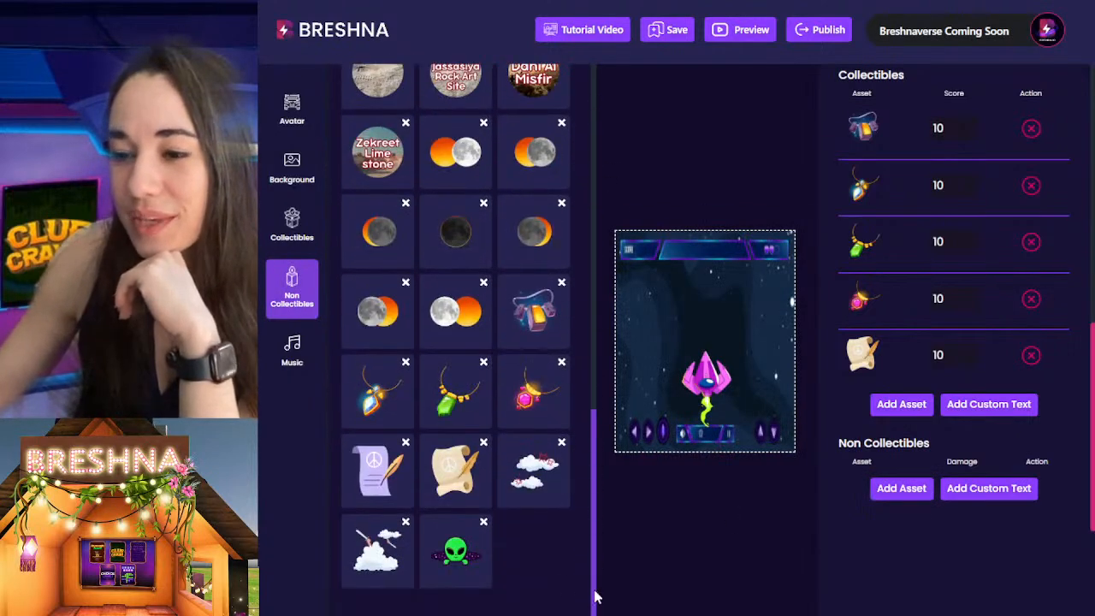
pyautogui.click(451, 556)
pyautogui.click(451, 556)
pyautogui.click(451, 557)
pyautogui.click(854, 335)
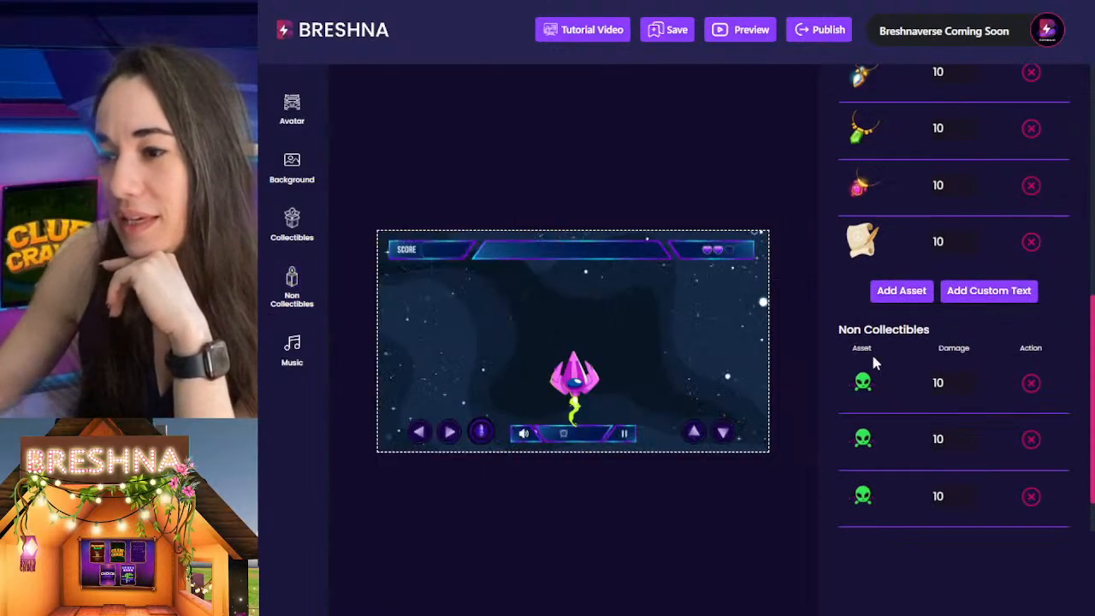
pyautogui.scroll(-2, 830, 359)
# Examine the Level 1 introduction text and the revised lists of collectibles and non-collectibles
pyautogui.scroll(10, 912, 367)
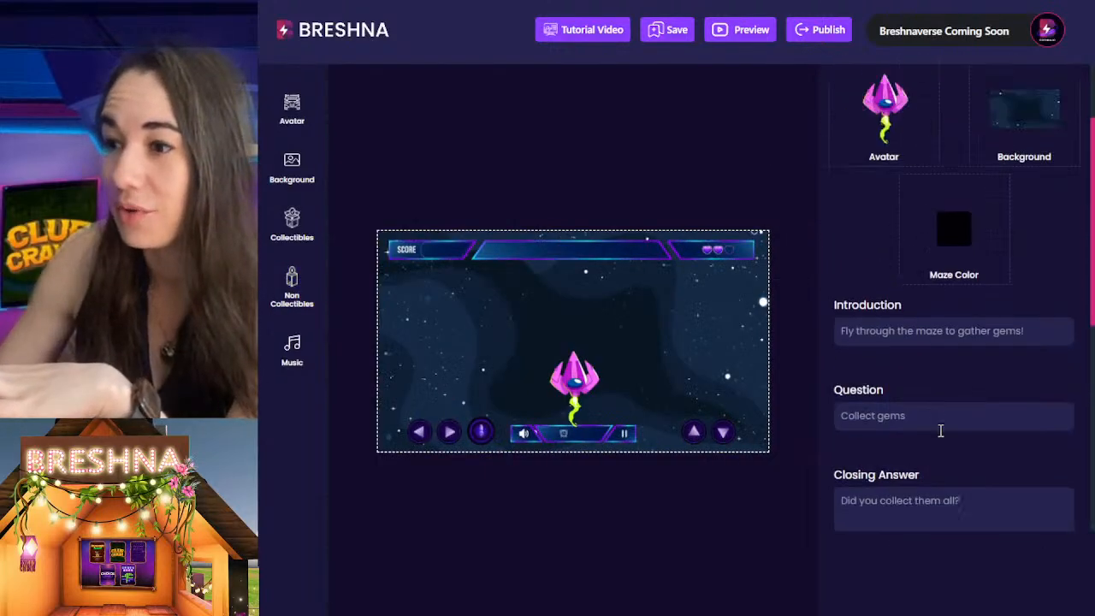
pyautogui.moveTo(1025, 409); pyautogui.dragTo(916, 411)
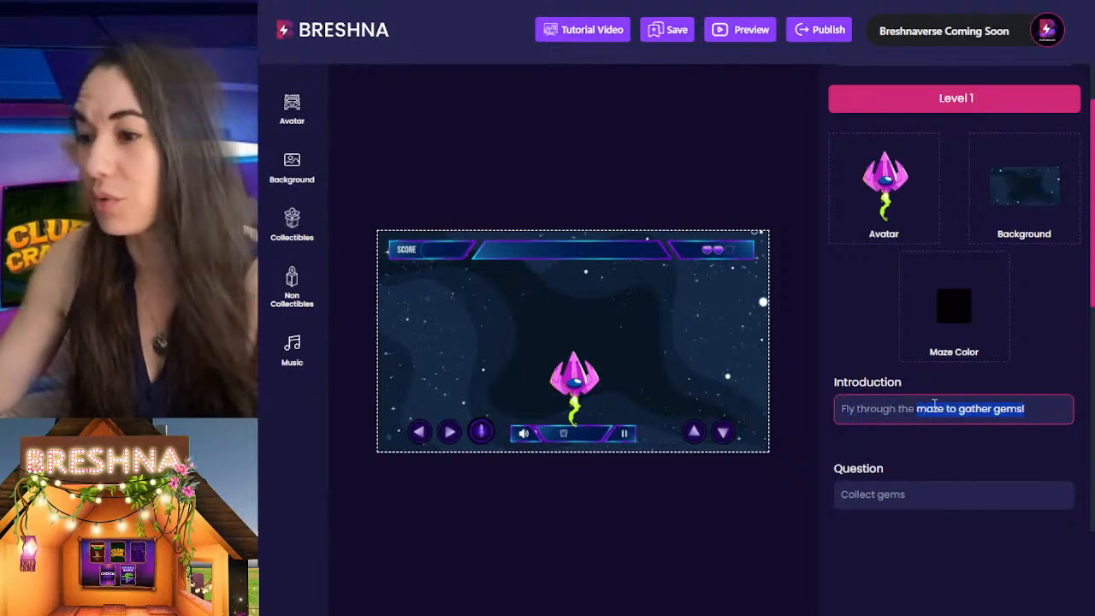
pyautogui.click(1041, 402)
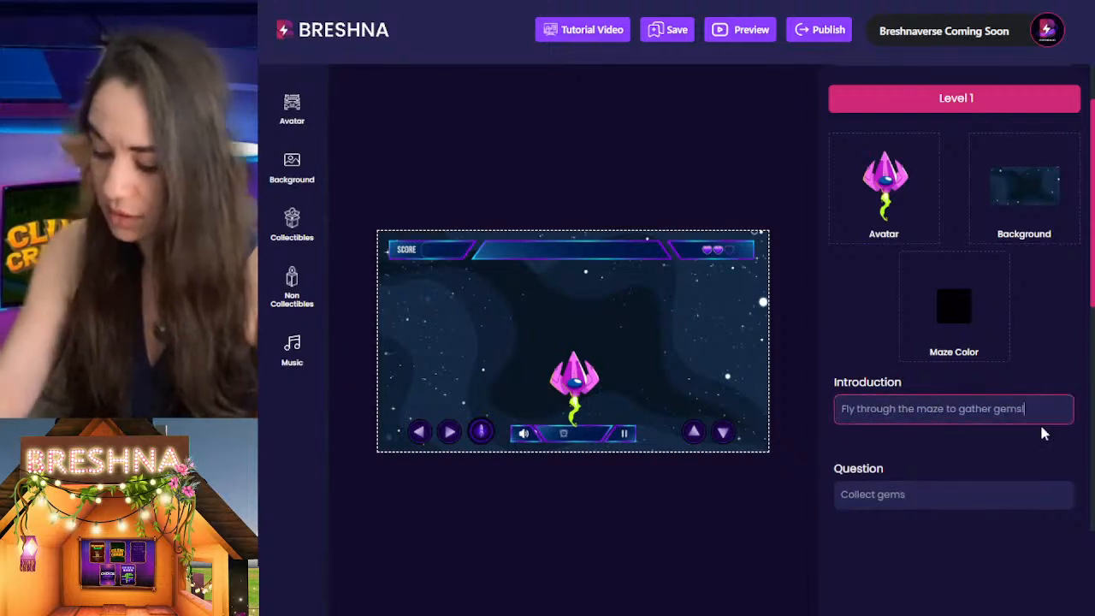
pyautogui.hotkey('ctrl', 'a')
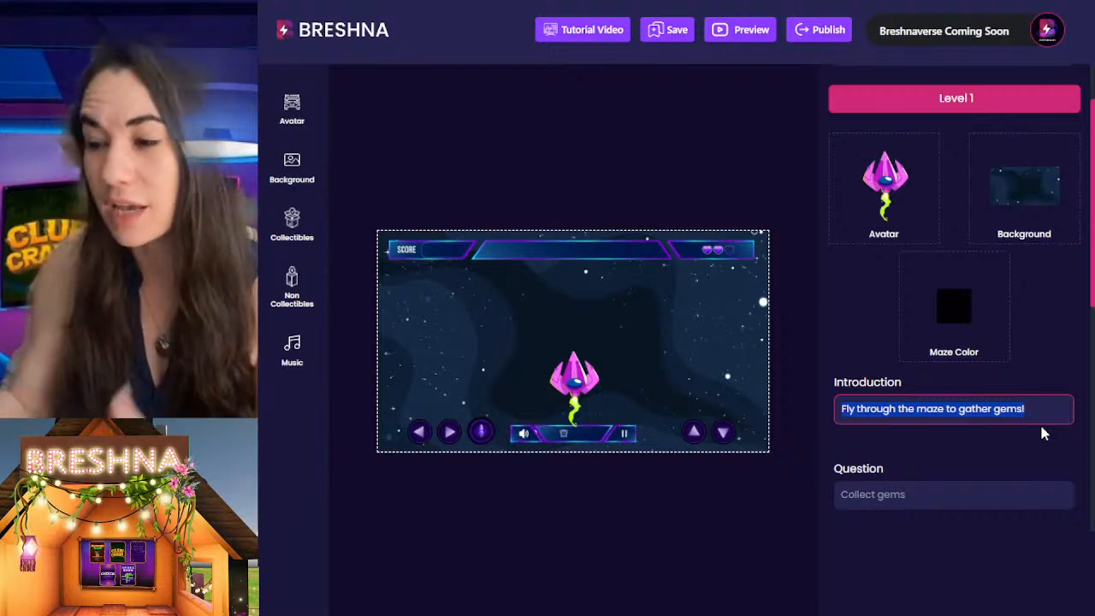
pyautogui.scroll(-9, 1040, 424)
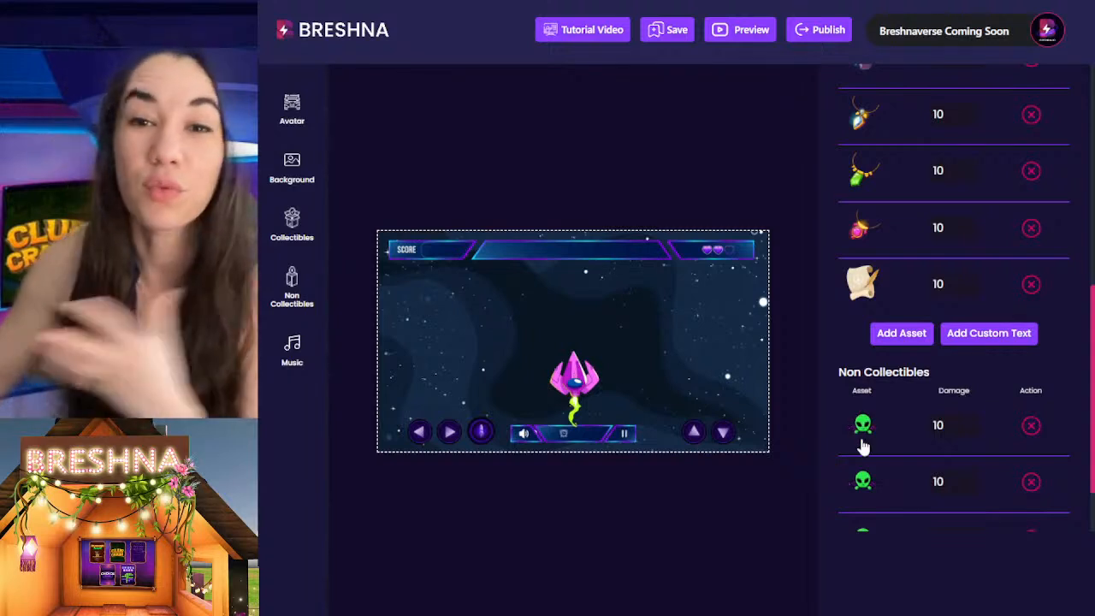
pyautogui.scroll(-2, 862, 445)
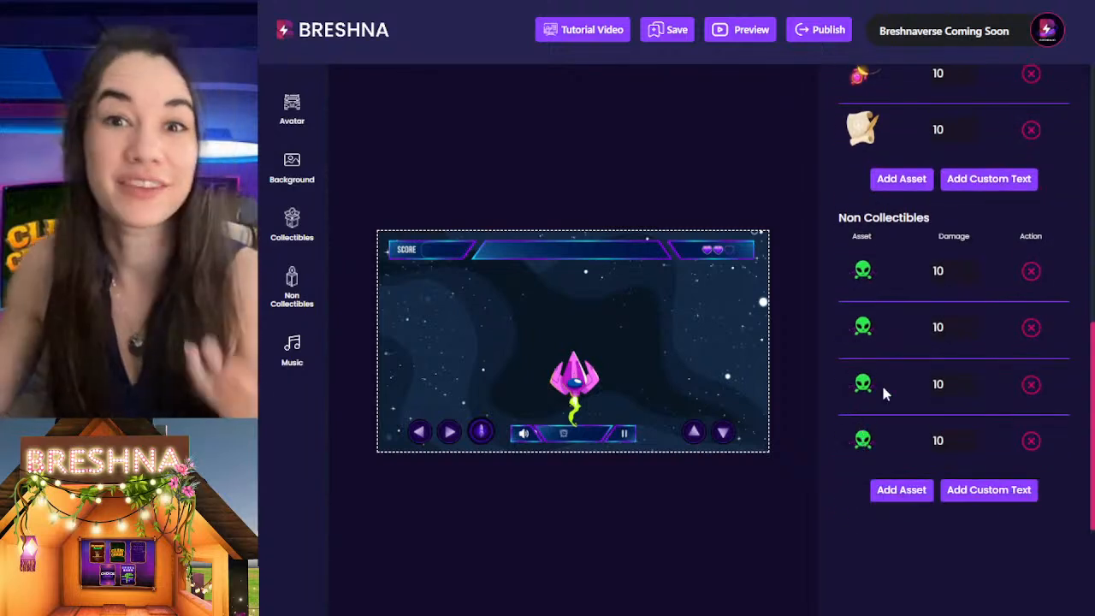
# Review the level's introduction, question and closing answer fields along with its collectible and non-collectible assets before publishing
pyautogui.scroll(10, 881, 383)
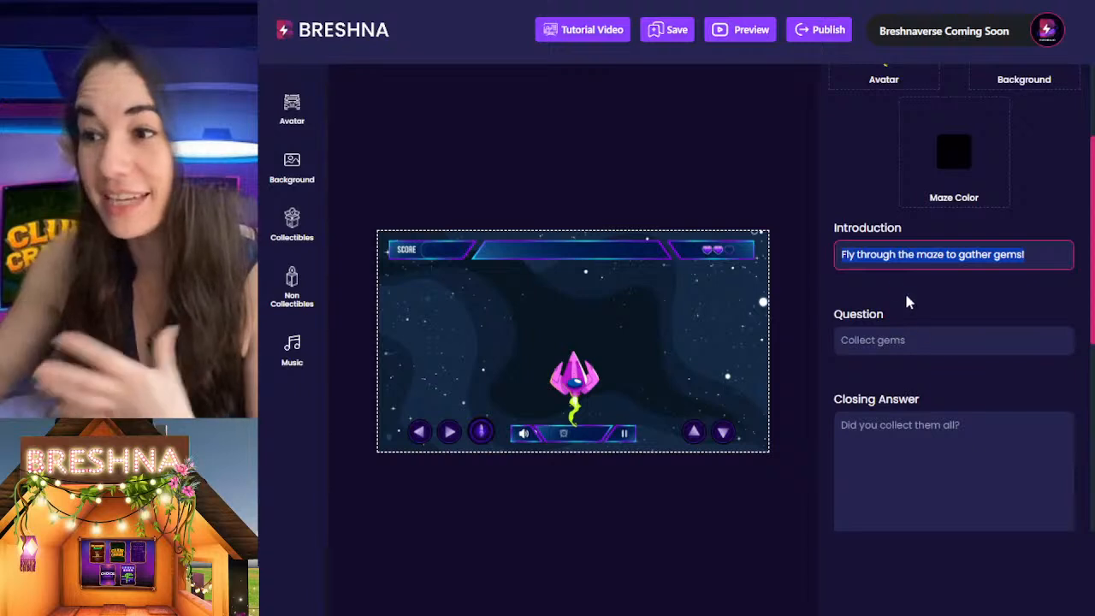
pyautogui.click(881, 261)
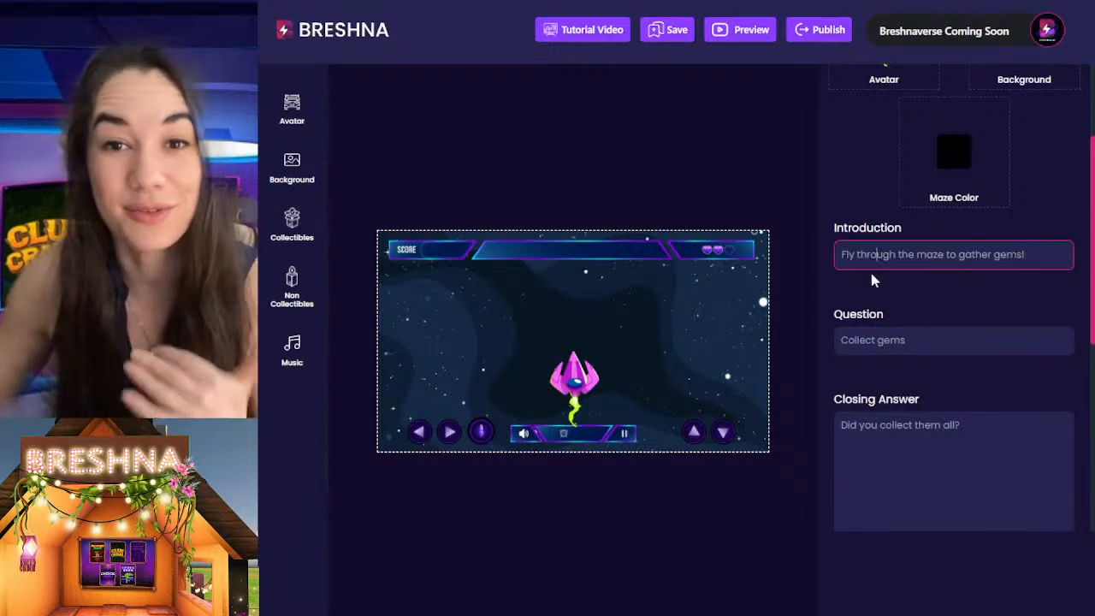
pyautogui.scroll(-5, 890, 278)
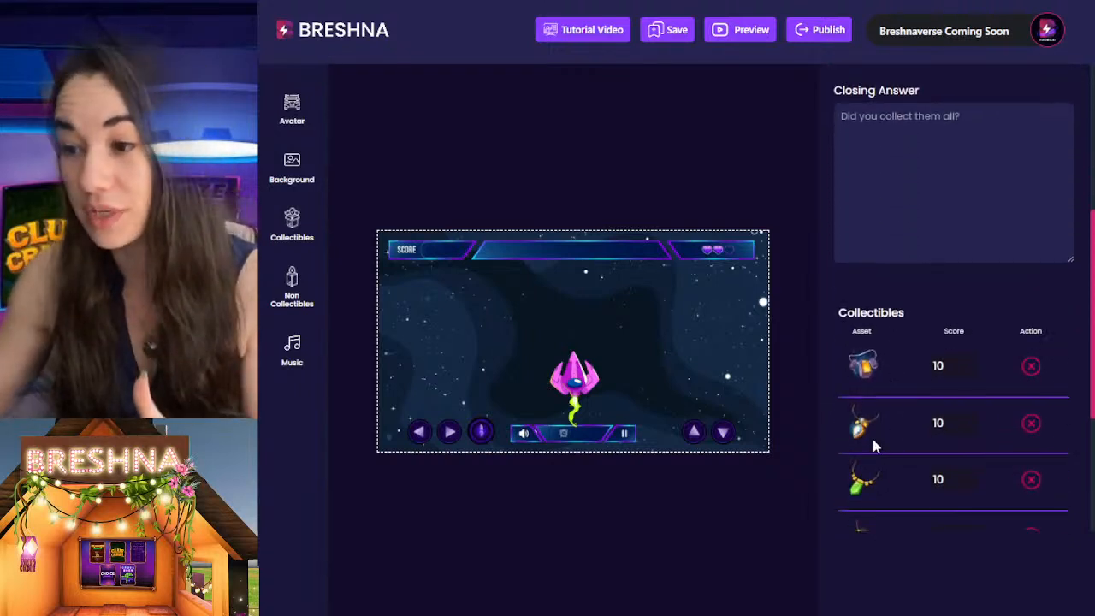
pyautogui.scroll(-5, 873, 436)
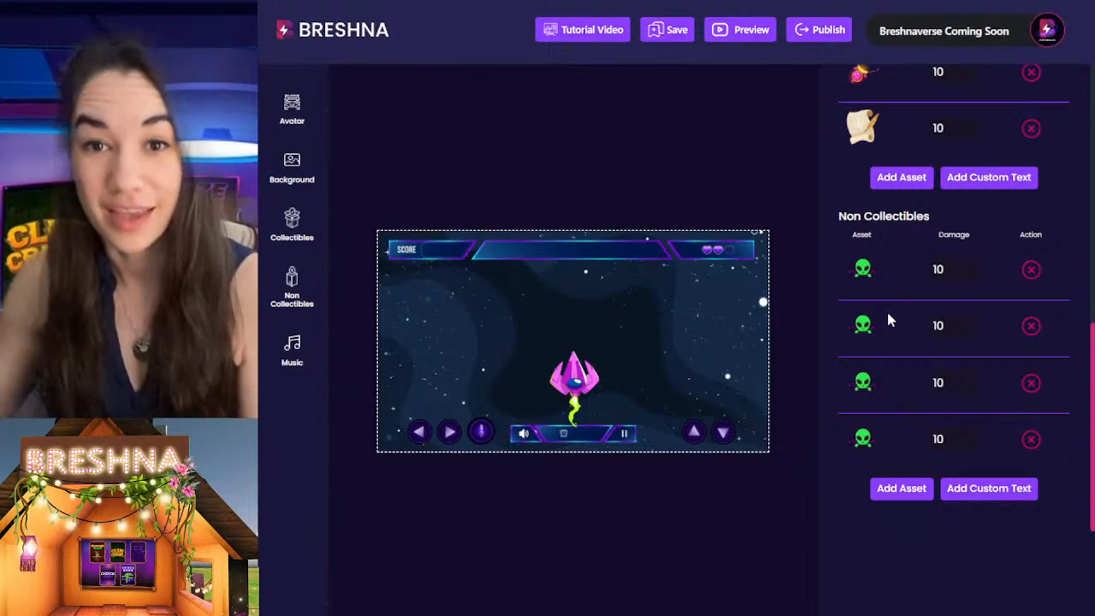
pyautogui.scroll(10, 890, 296)
pyautogui.scroll(2, 929, 416)
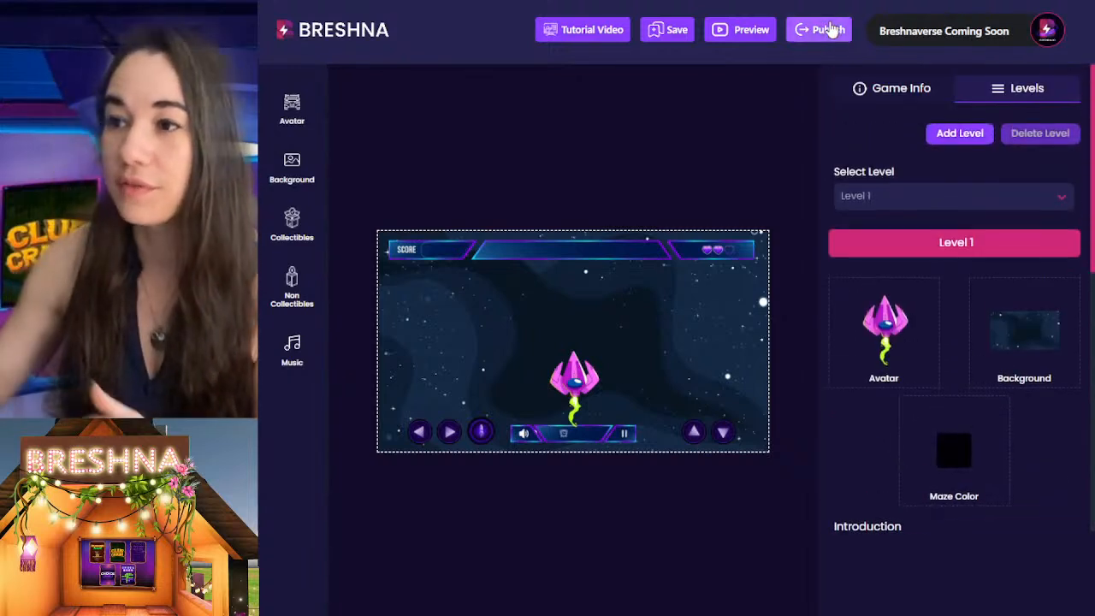
# Dismiss the error notification and publish the Maze Craze game
pyautogui.click(741, 32)
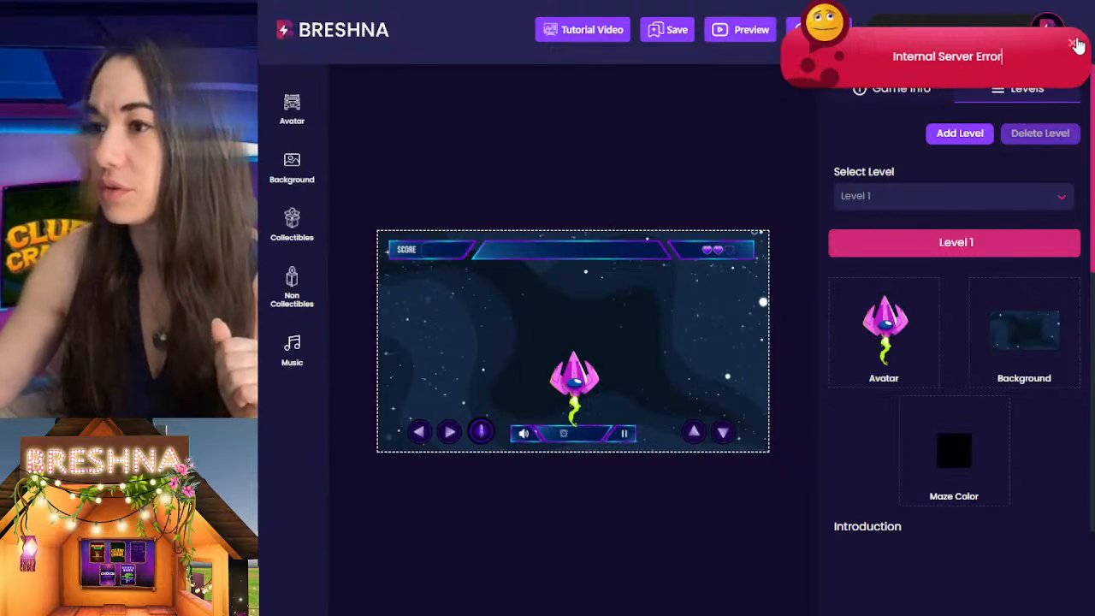
pyautogui.click(1072, 43)
pyautogui.click(836, 32)
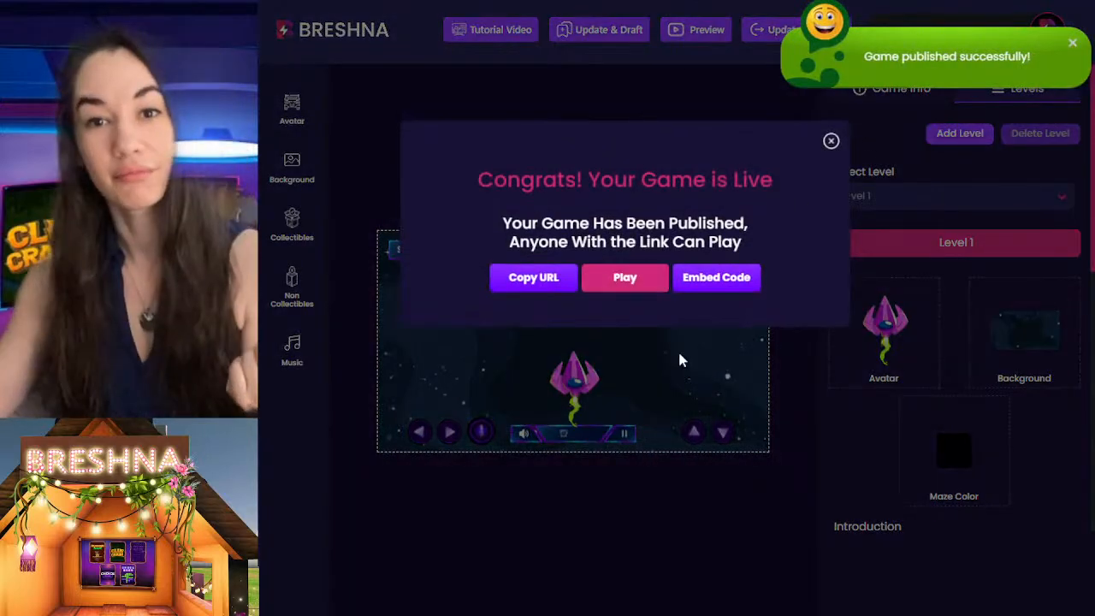
# Launch the published game in self-paced mode, start the level from its intro and close the instructions
pyautogui.click(628, 282)
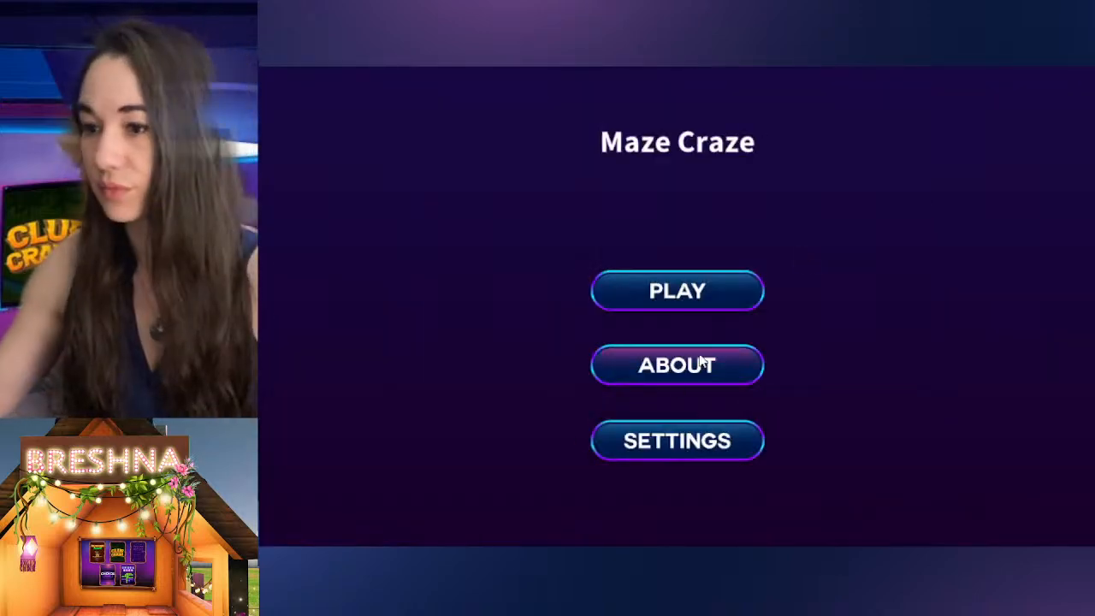
pyautogui.click(669, 307)
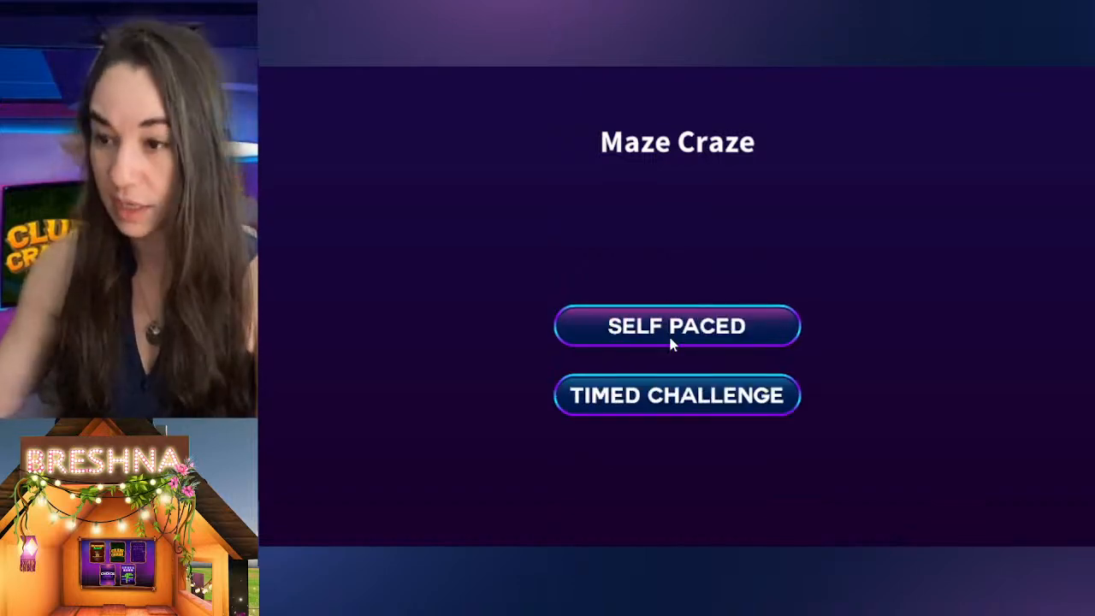
pyautogui.click(670, 343)
pyautogui.click(621, 291)
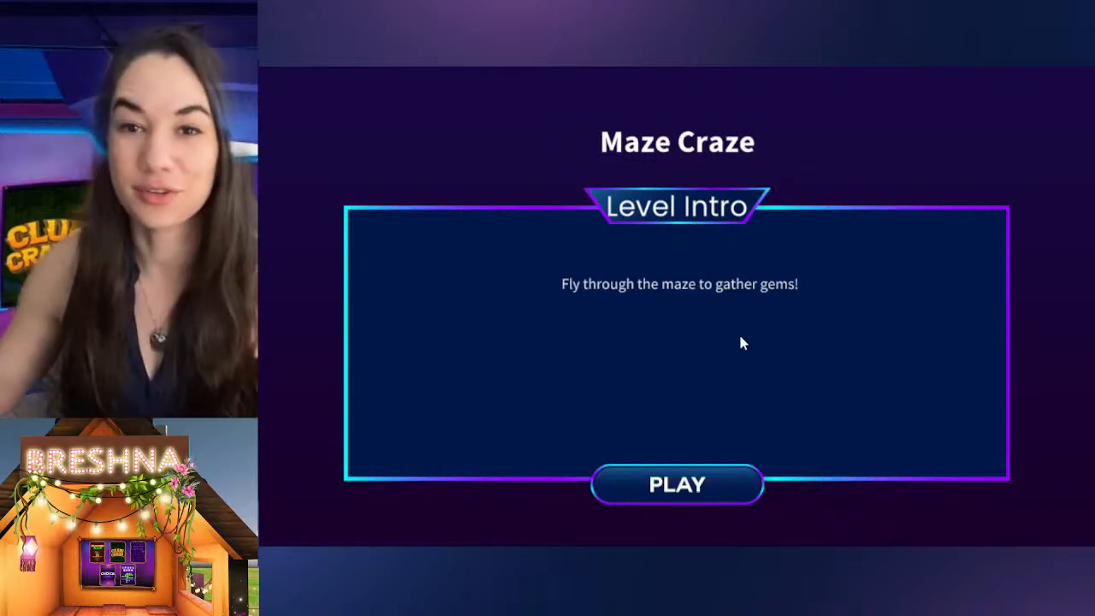
pyautogui.click(649, 486)
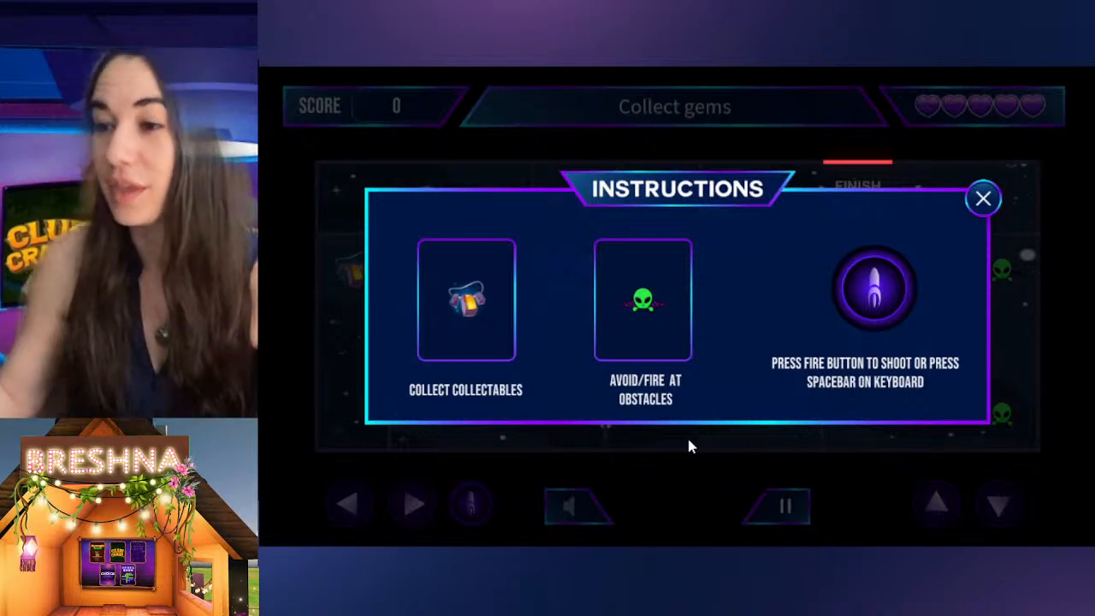
pyautogui.click(982, 198)
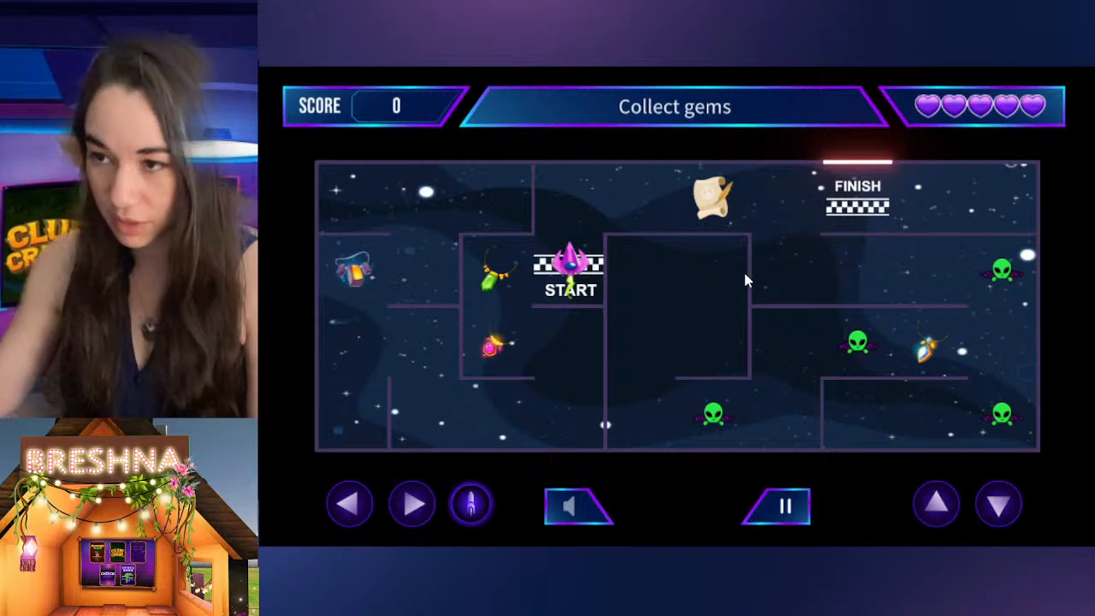
# Fly the spaceship through the maze to collect the green and pink gem necklaces and the blue-and-orange item at the far left
pyautogui.press('Left')
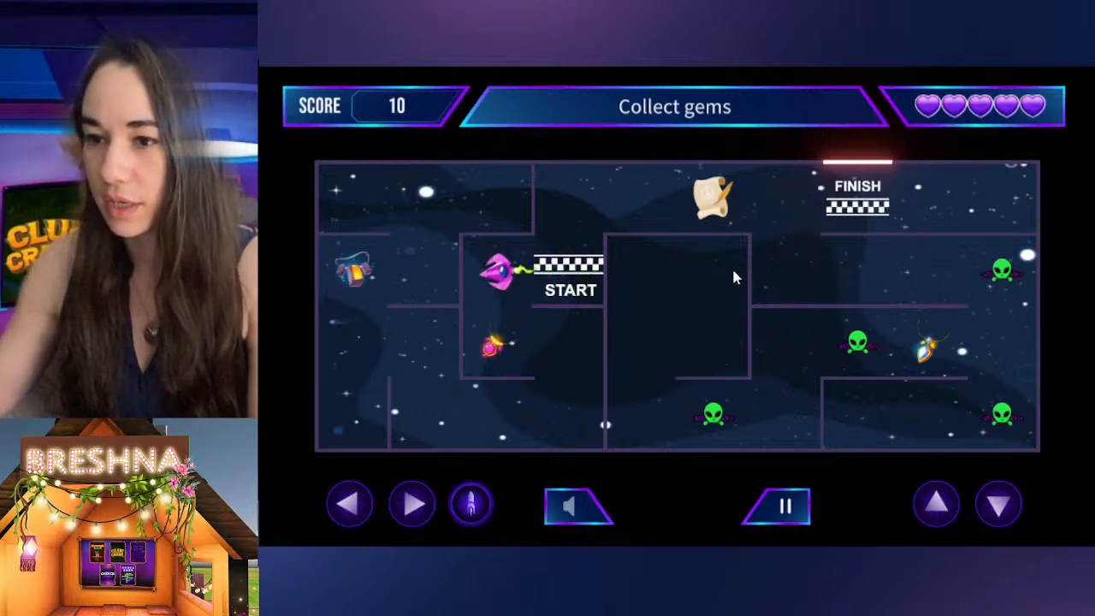
pyautogui.press('Down')
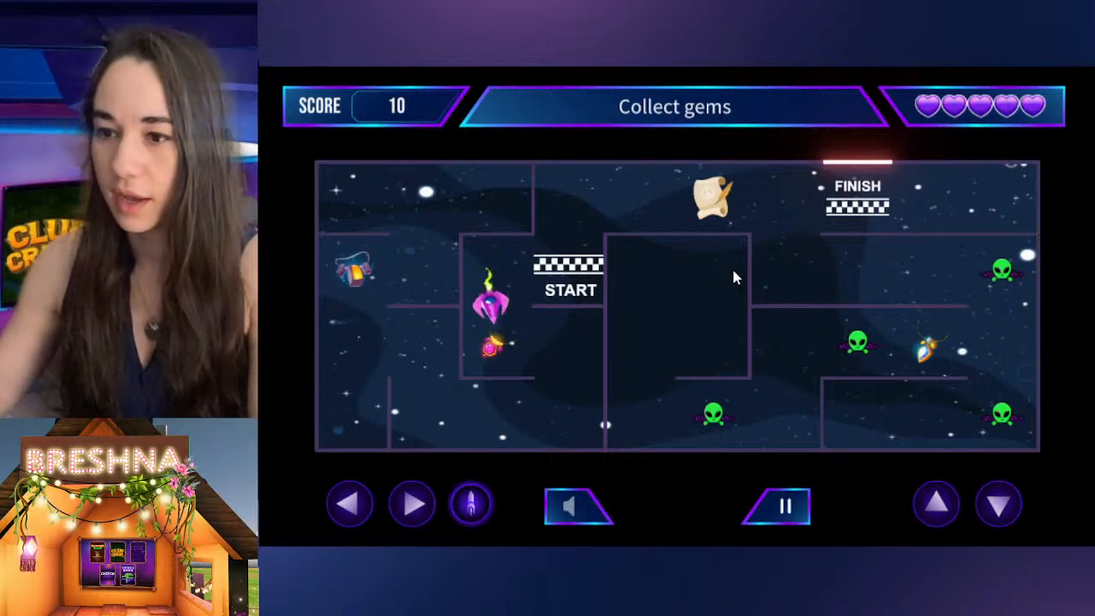
pyautogui.press('Right')
pyautogui.press('Down')
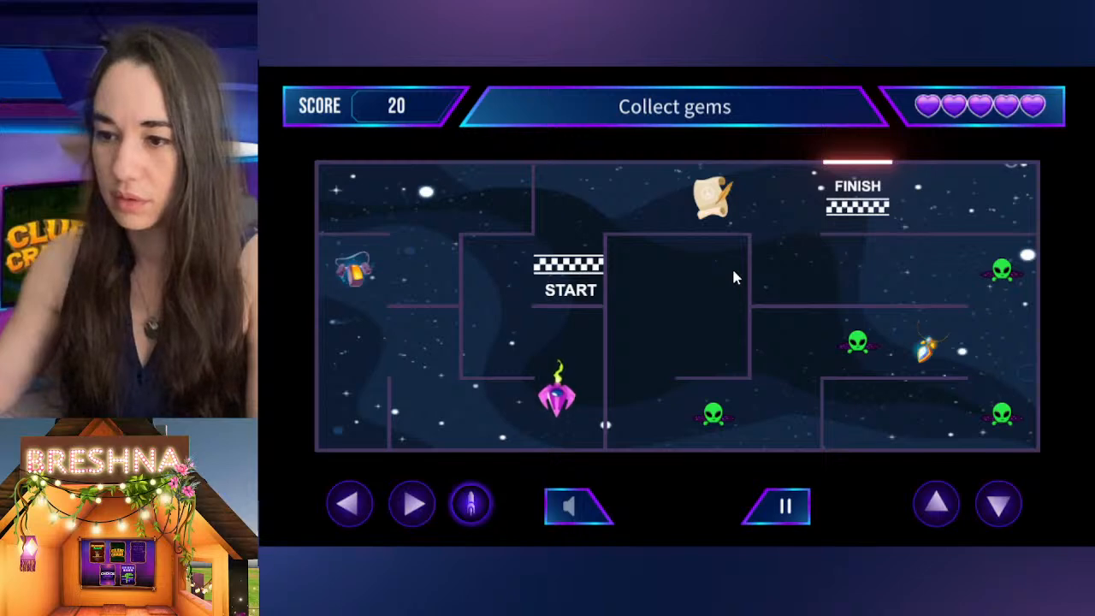
pyautogui.press('Left')
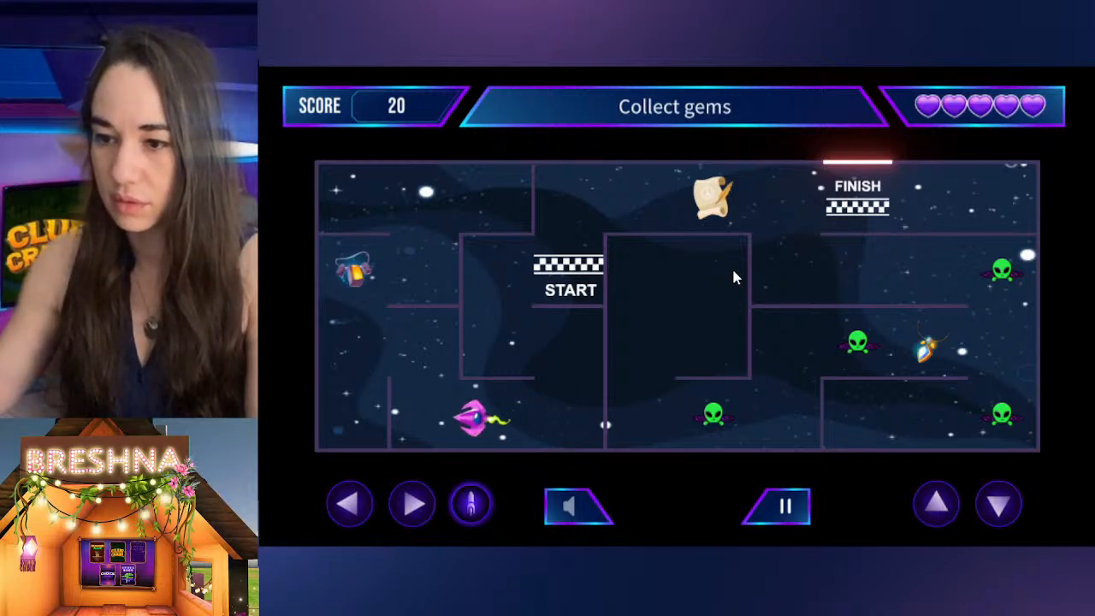
pyautogui.press('Up')
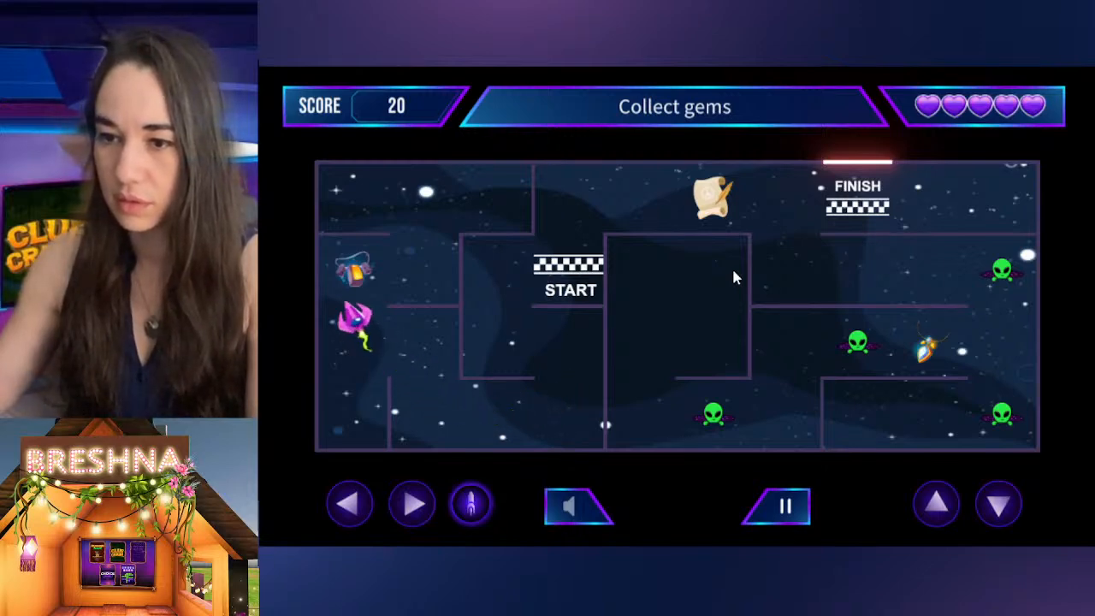
pyautogui.press('Left')
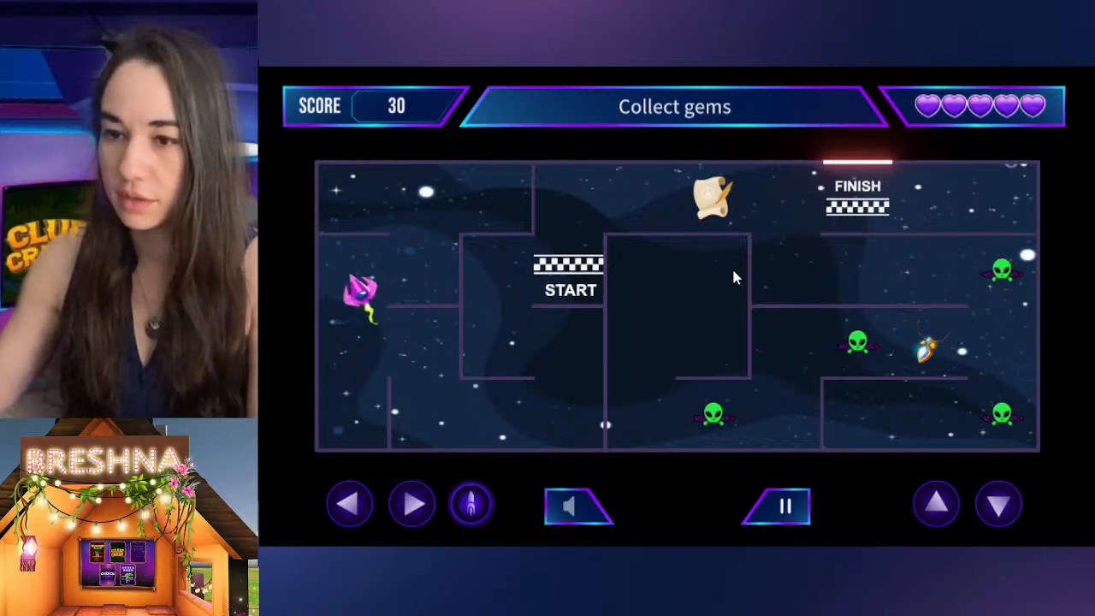
# Steer the spaceship back through the start area and collect the scroll in the maze's upper corridor
pyautogui.press('Down')
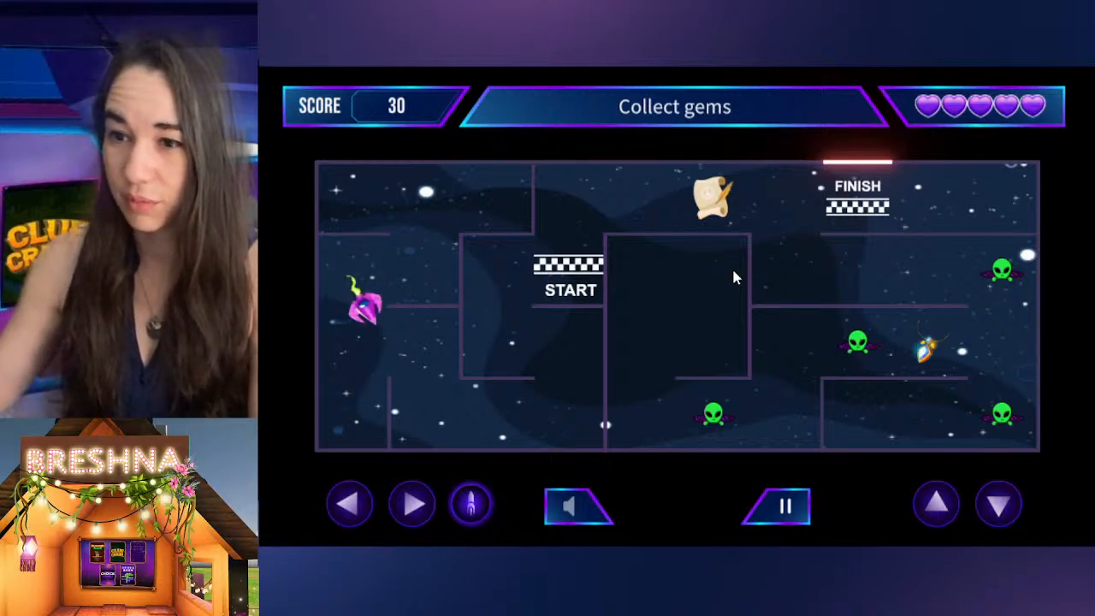
pyautogui.press('Right')
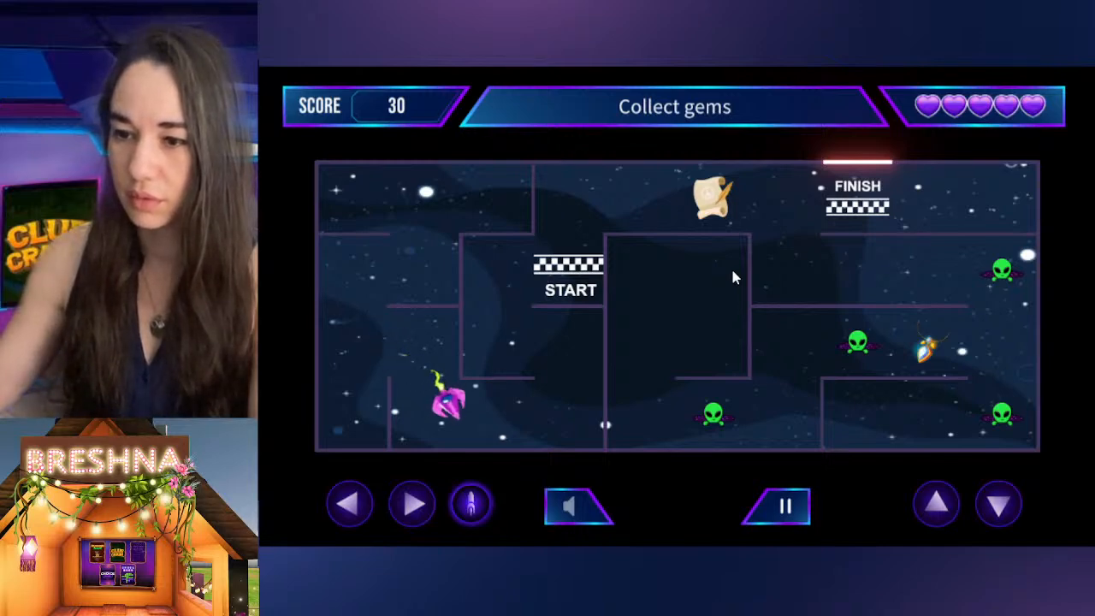
pyautogui.press('Up')
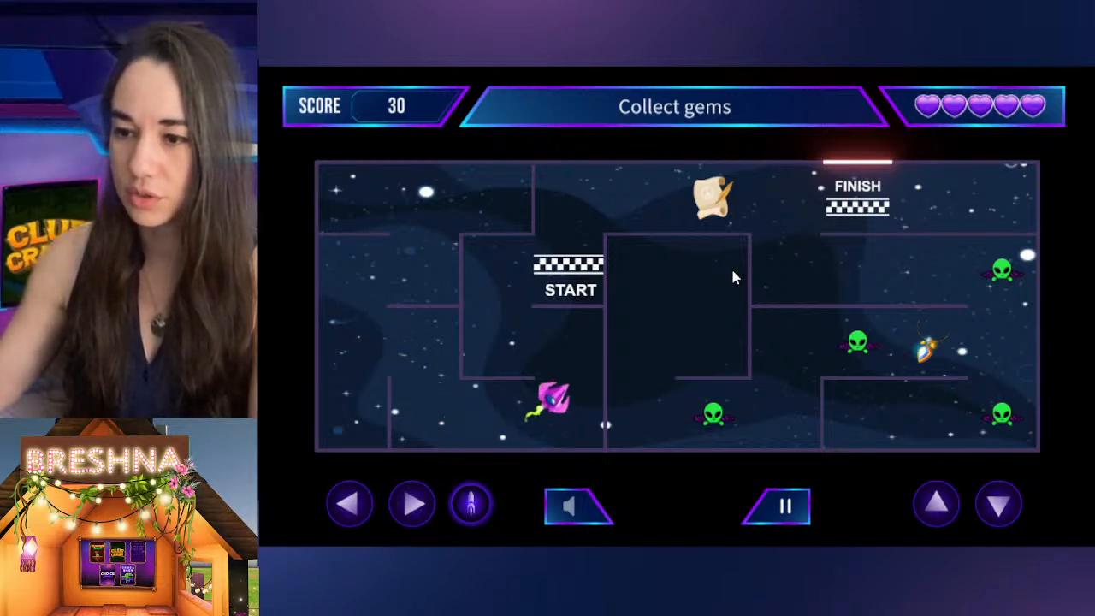
pyautogui.press('Left')
pyautogui.press('Up')
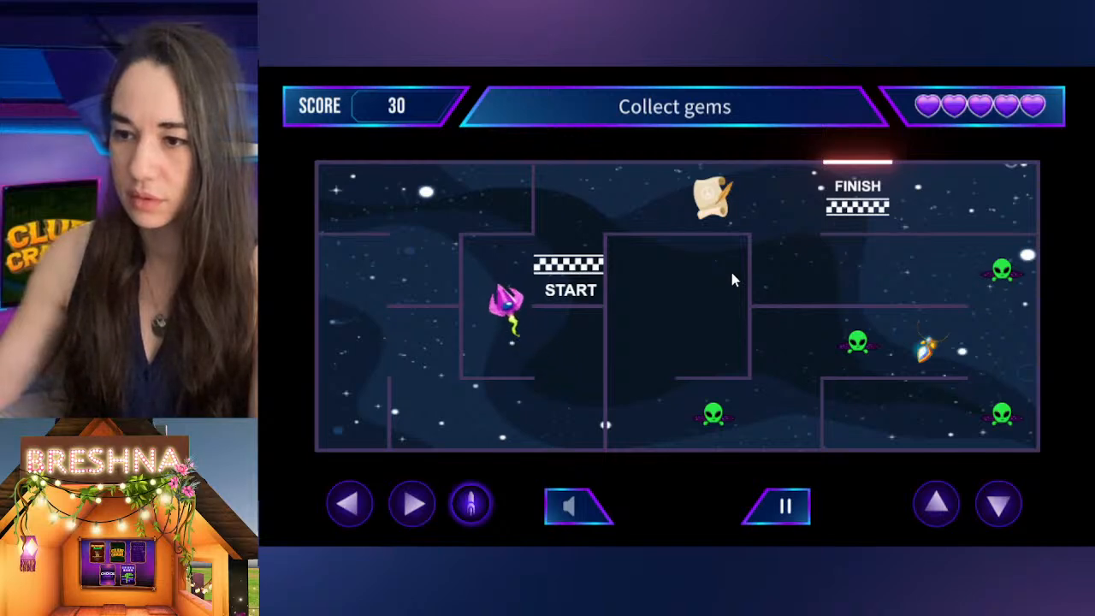
pyautogui.press('Right')
pyautogui.press('Up')
pyautogui.press('Right')
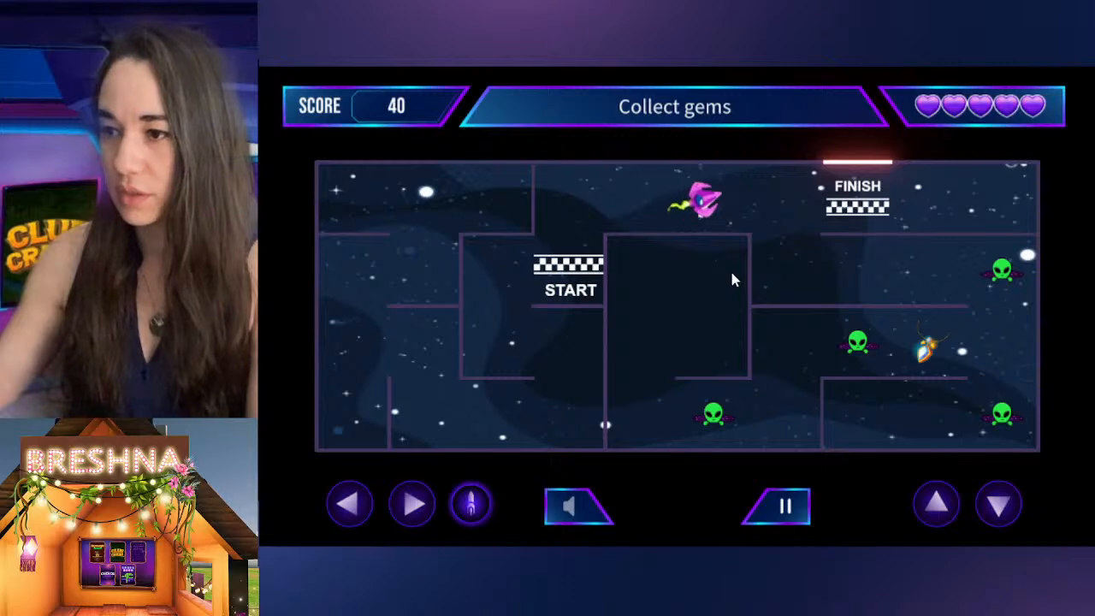
# Fly into the corridor below the finish and shoot the alien at its right end
pyautogui.press('Right')
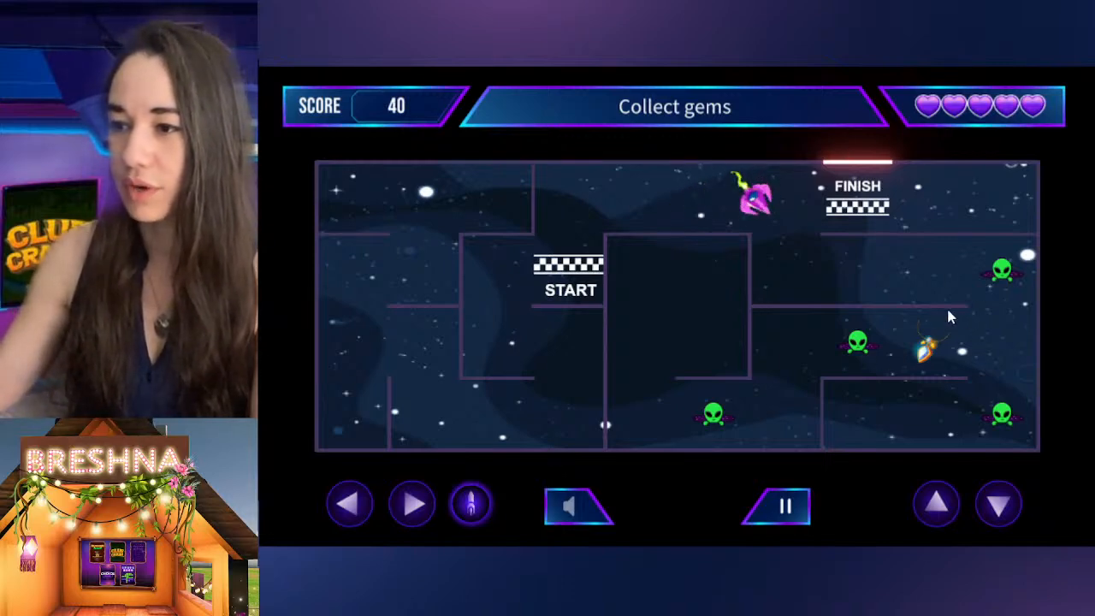
pyautogui.press('Right')
pyautogui.press('Down')
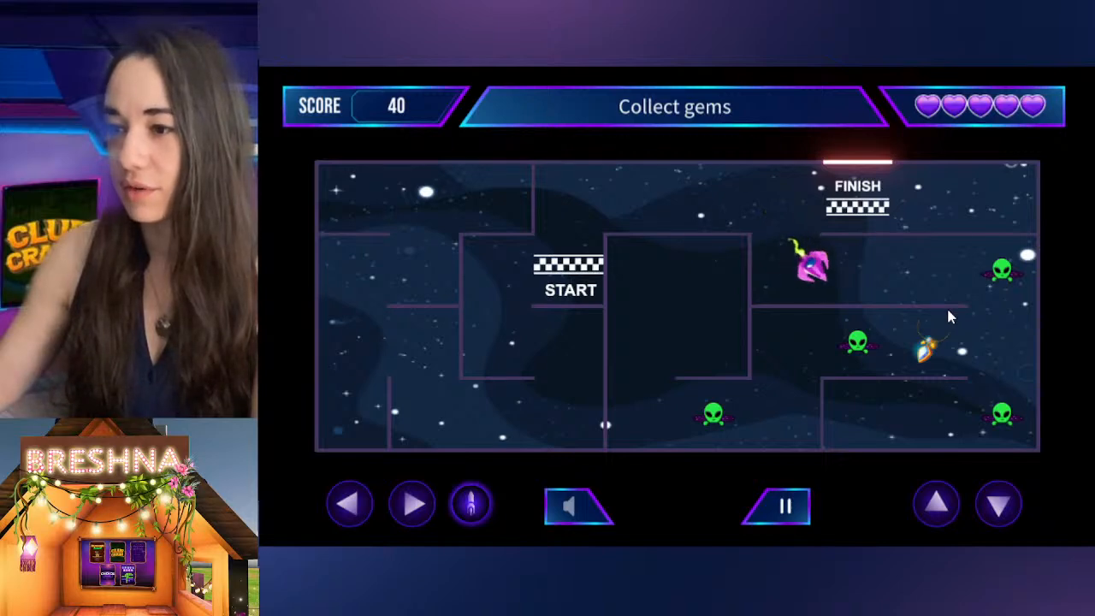
pyautogui.press('Right')
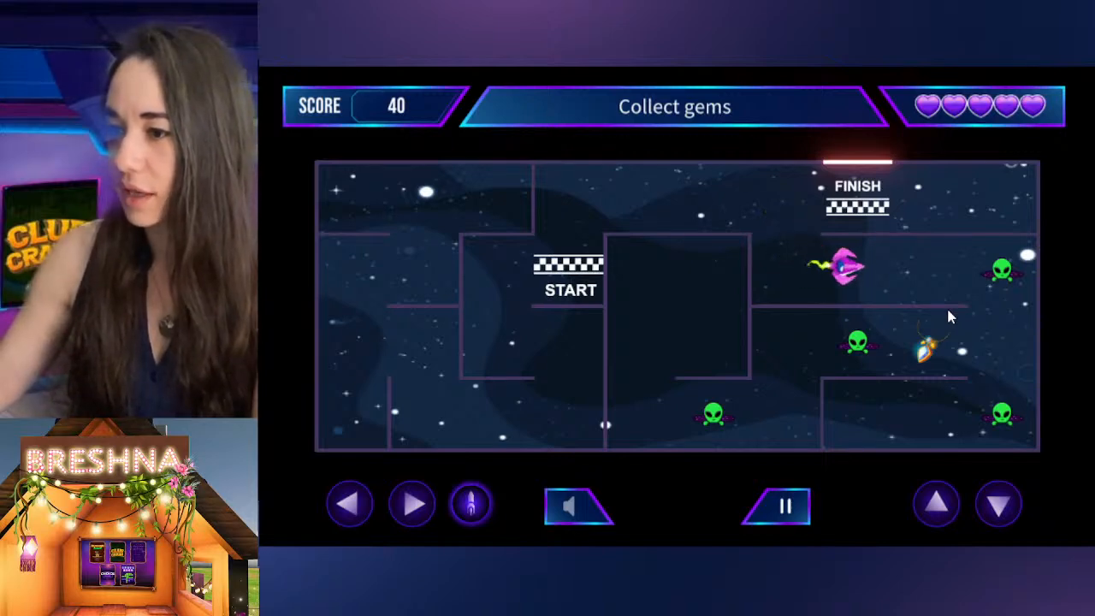
pyautogui.press('space')
pyautogui.press('Right')
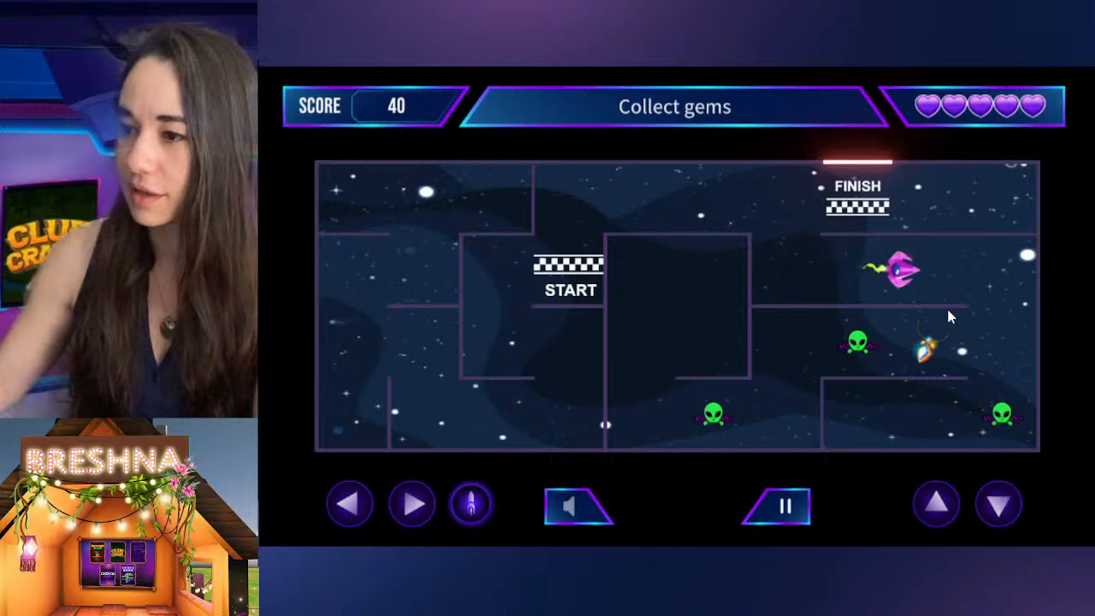
# Fly around into the next corridor down, collect the white gem necklace and shoot the alien beyond it
pyautogui.press('Down')
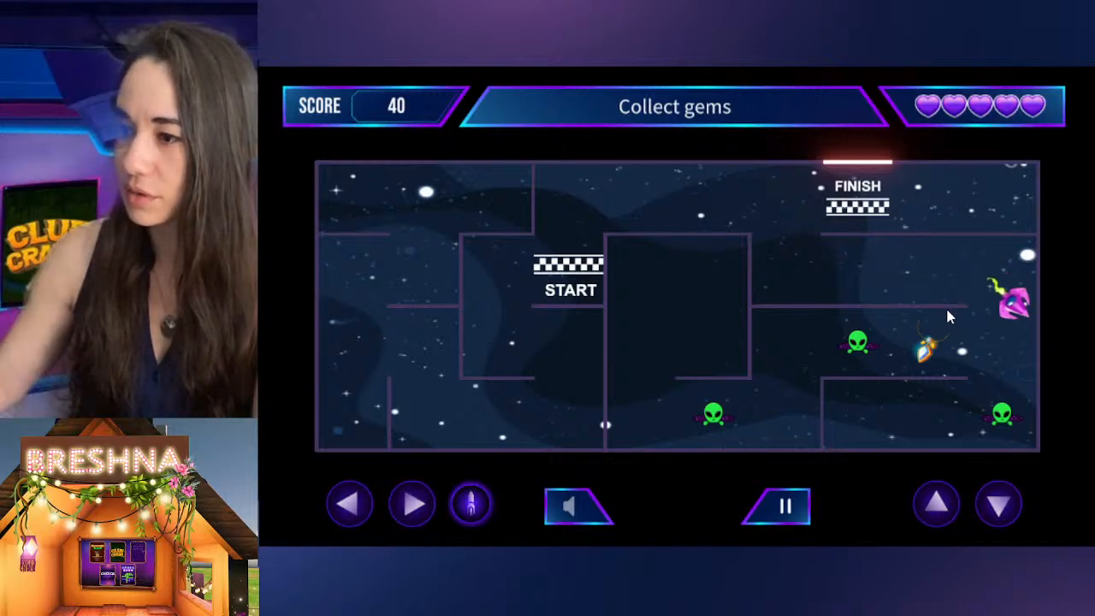
pyautogui.press('Left')
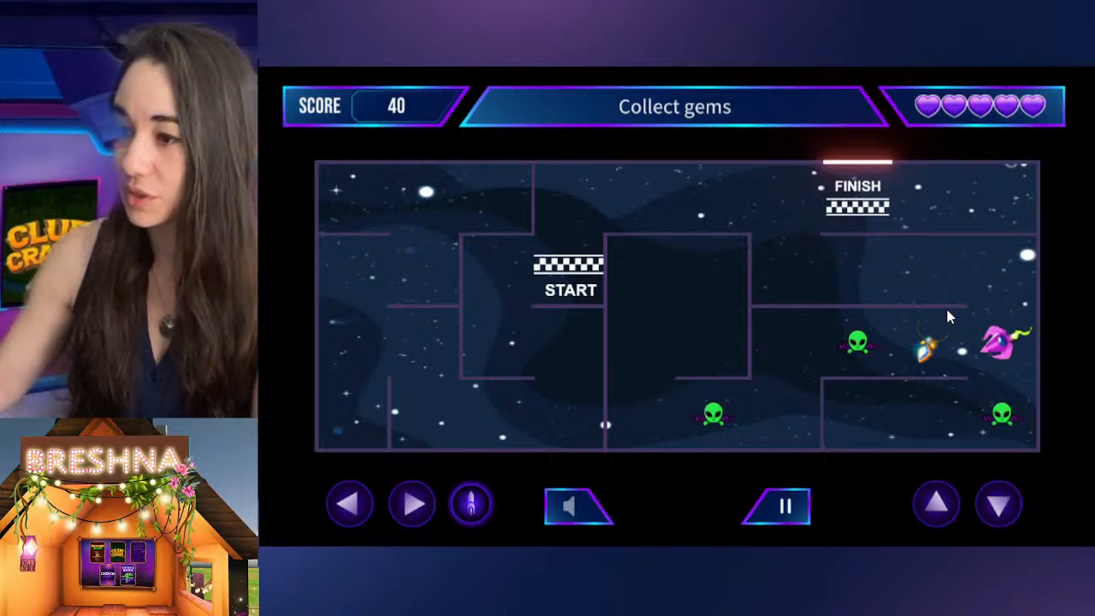
pyautogui.press('Left')
pyautogui.press('space')
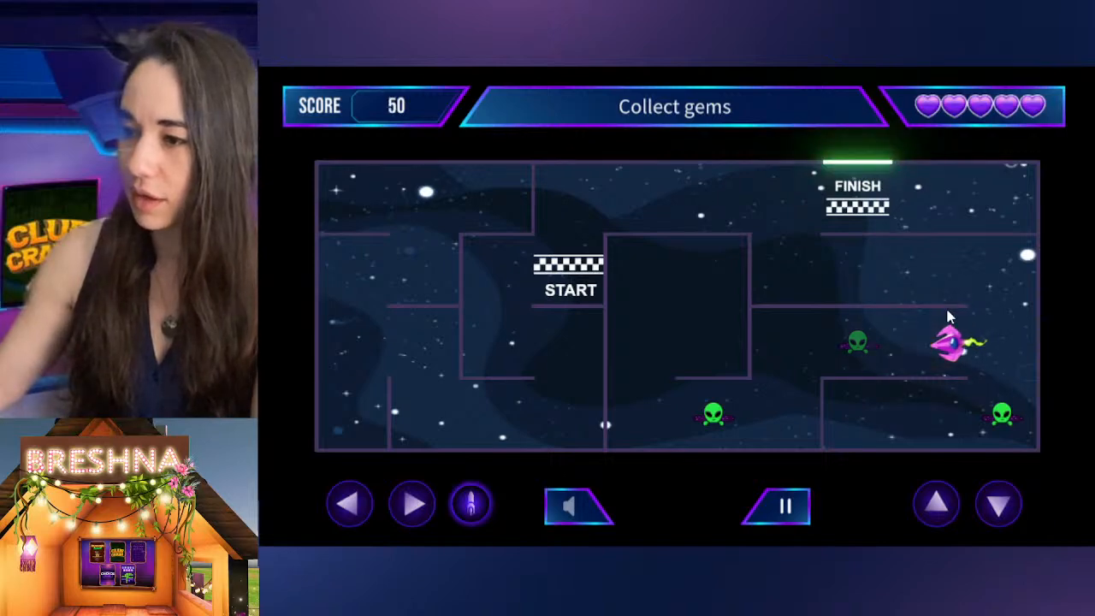
# Fly the spaceship back to the finish gate and continue past the closing answer to the final score
pyautogui.press('Right')
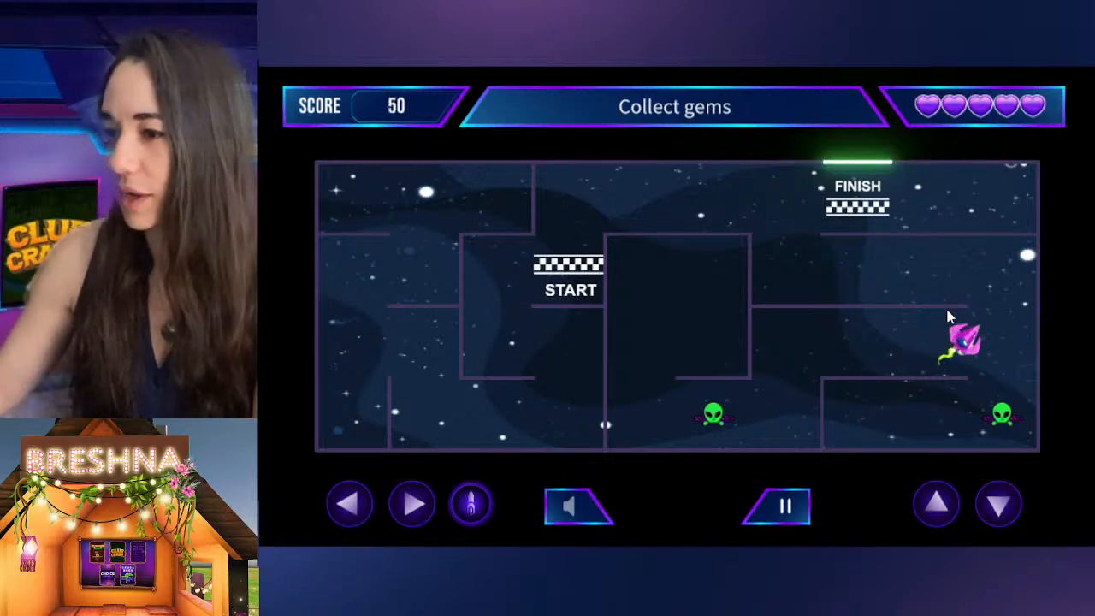
pyautogui.press('Up')
pyautogui.press('Left')
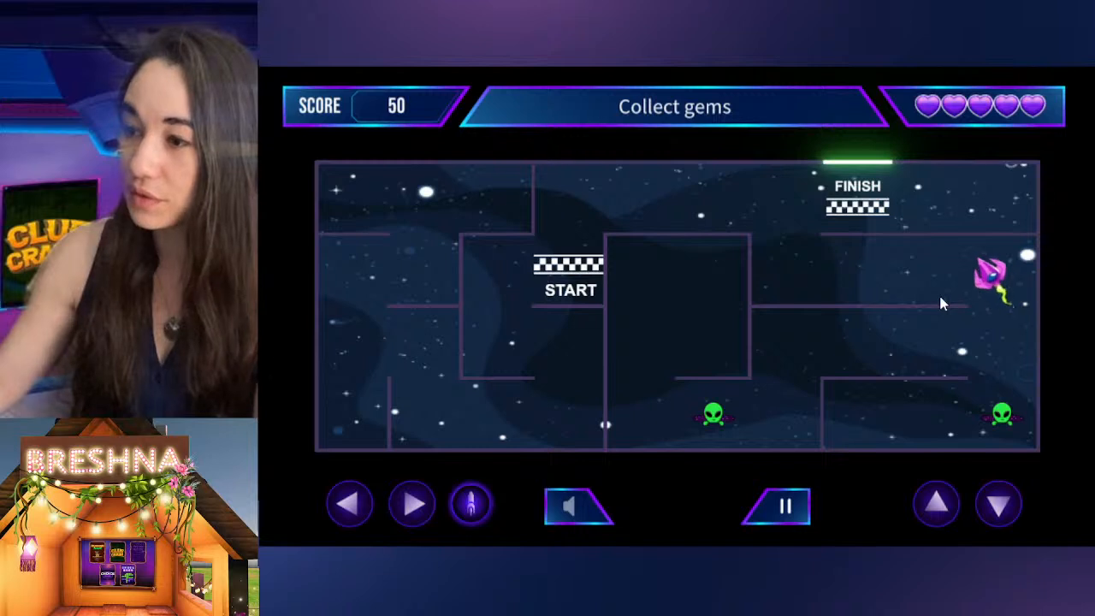
pyautogui.press('Left')
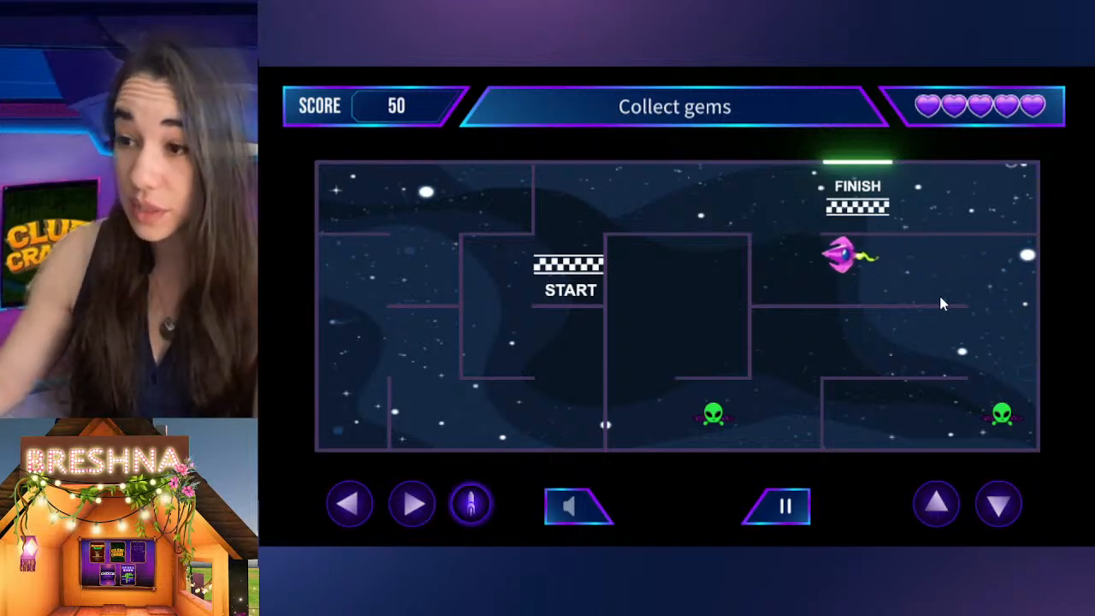
pyautogui.press('Up')
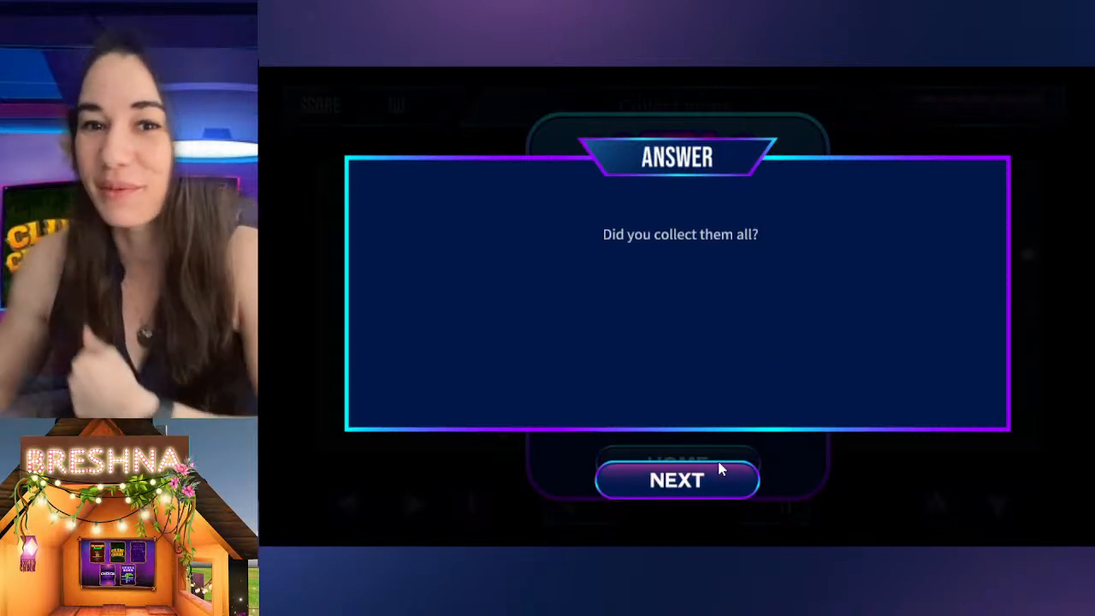
pyautogui.click(668, 484)
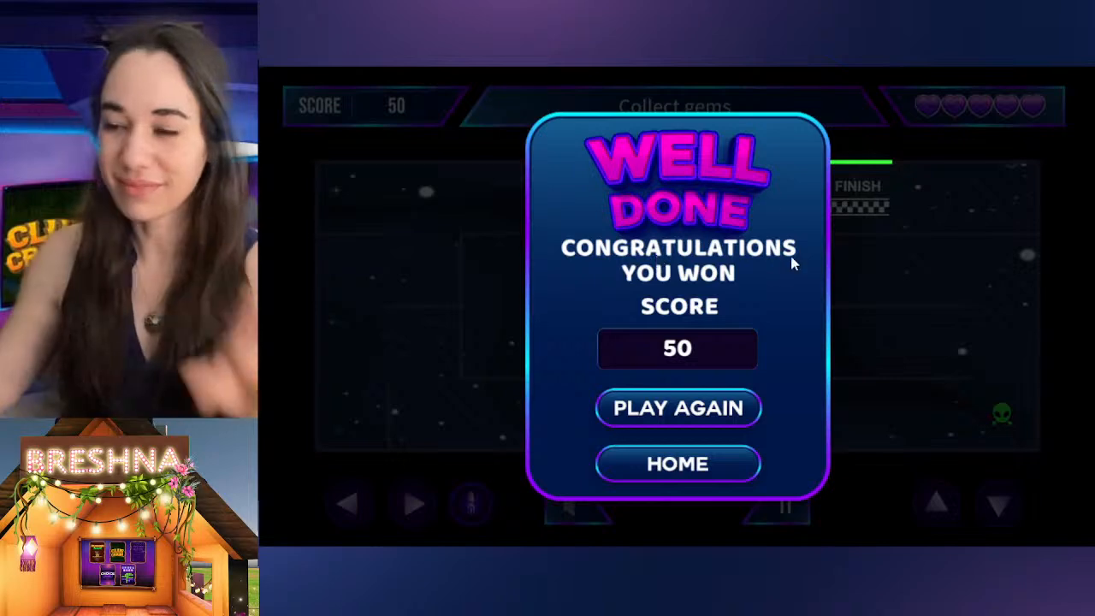
# Exit the finished maze game, dismiss the publish confirmation and look over Level 1's collectibles and non-collectibles
pyautogui.click(740, 475)
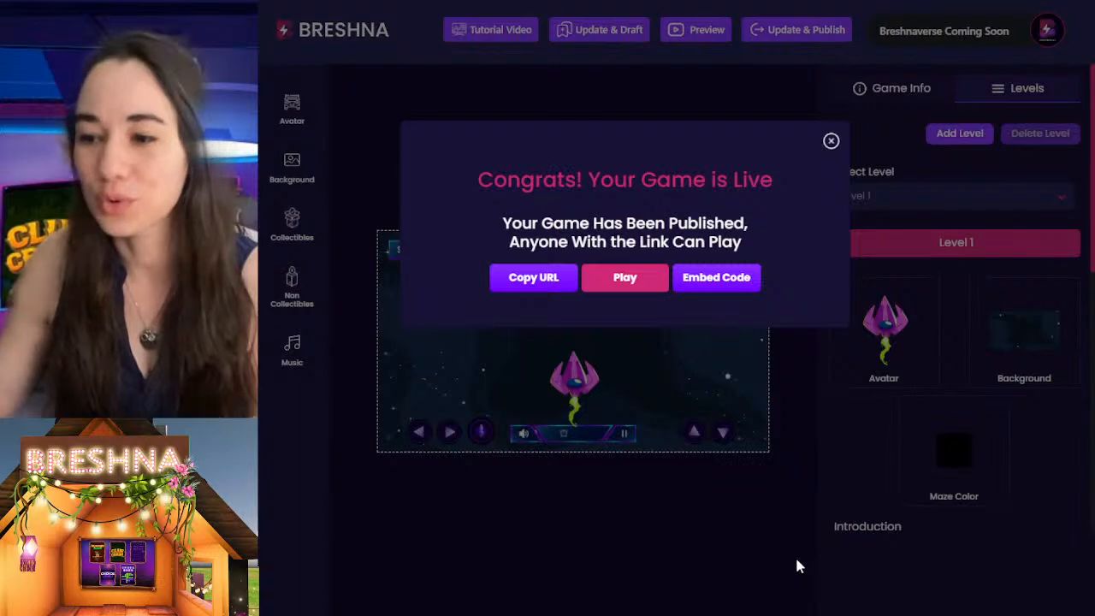
pyautogui.click(794, 556)
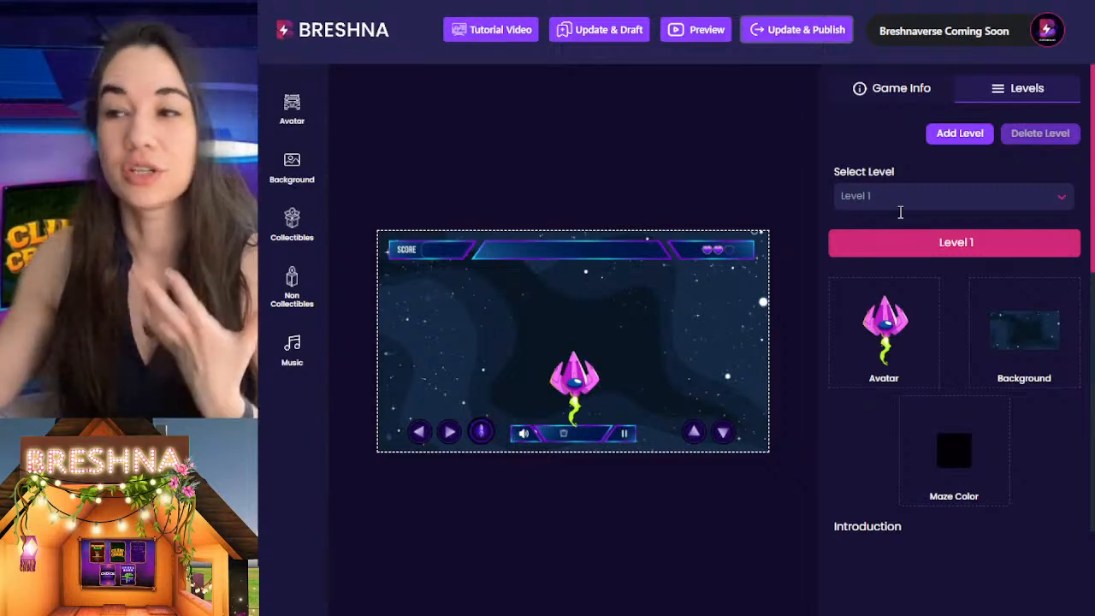
pyautogui.scroll(-10, 893, 198)
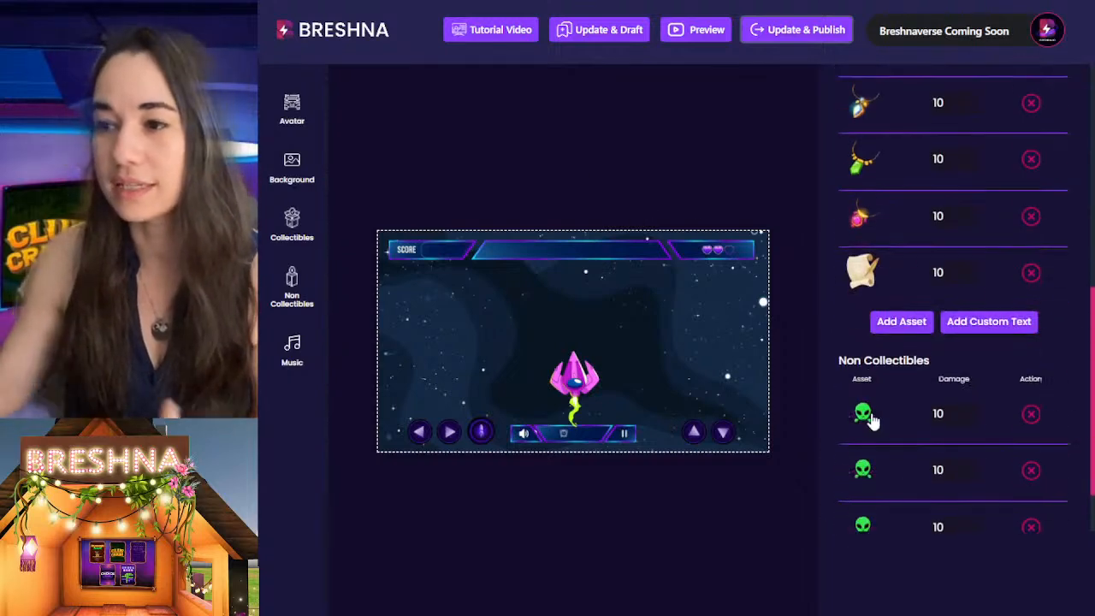
pyautogui.scroll(10, 871, 420)
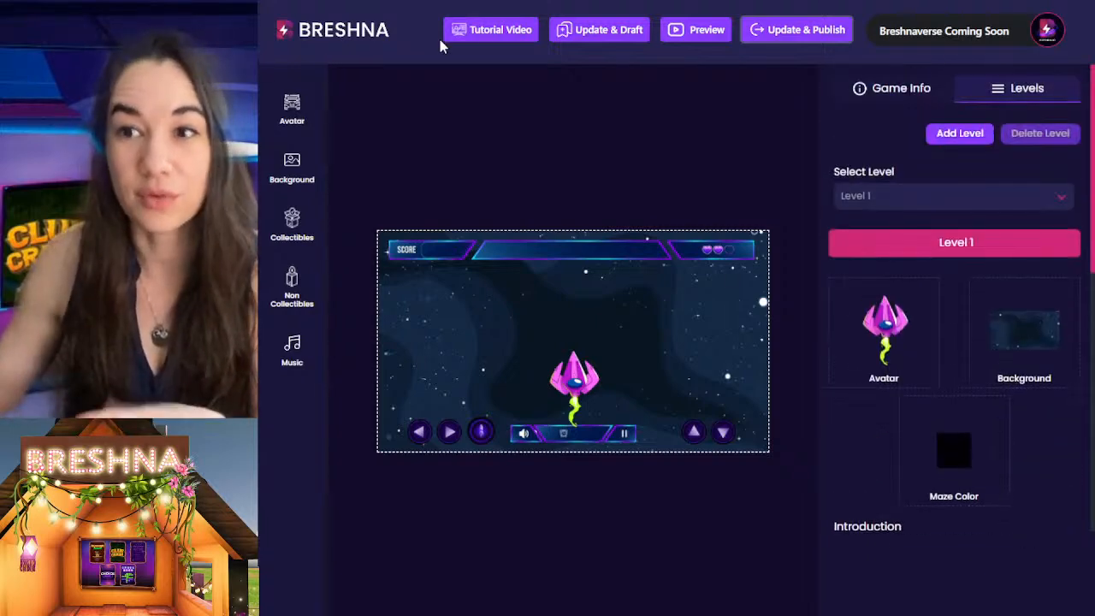
# Return to the Breshna home page and browse the game templates under Make A Game Now
pyautogui.click(335, 48)
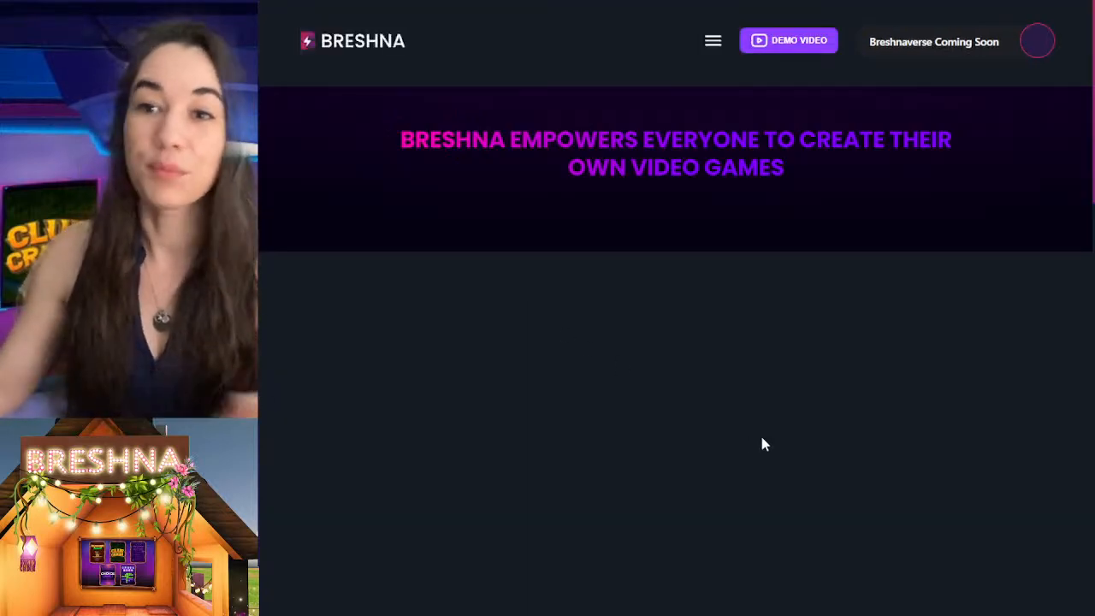
pyautogui.scroll(-5, 760, 415)
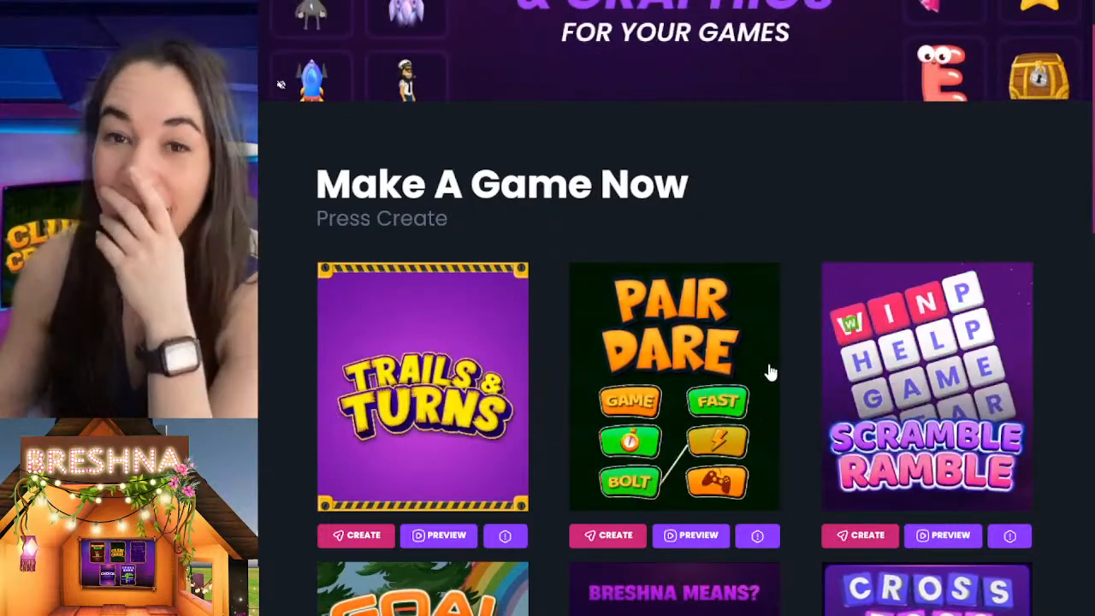
pyautogui.scroll(-9, 699, 242)
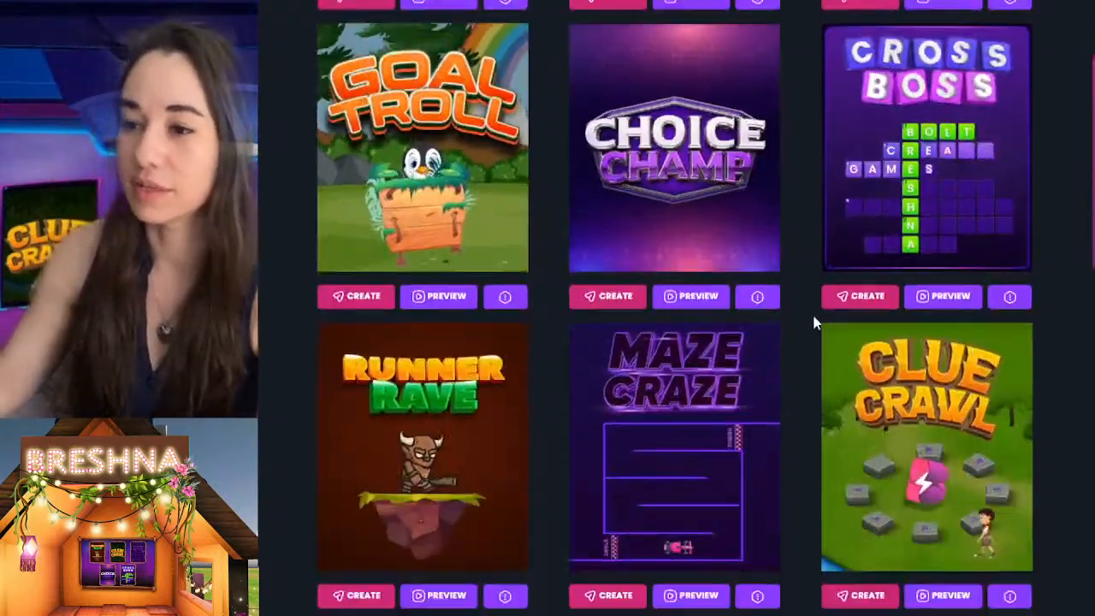
pyautogui.scroll(-20, 814, 323)
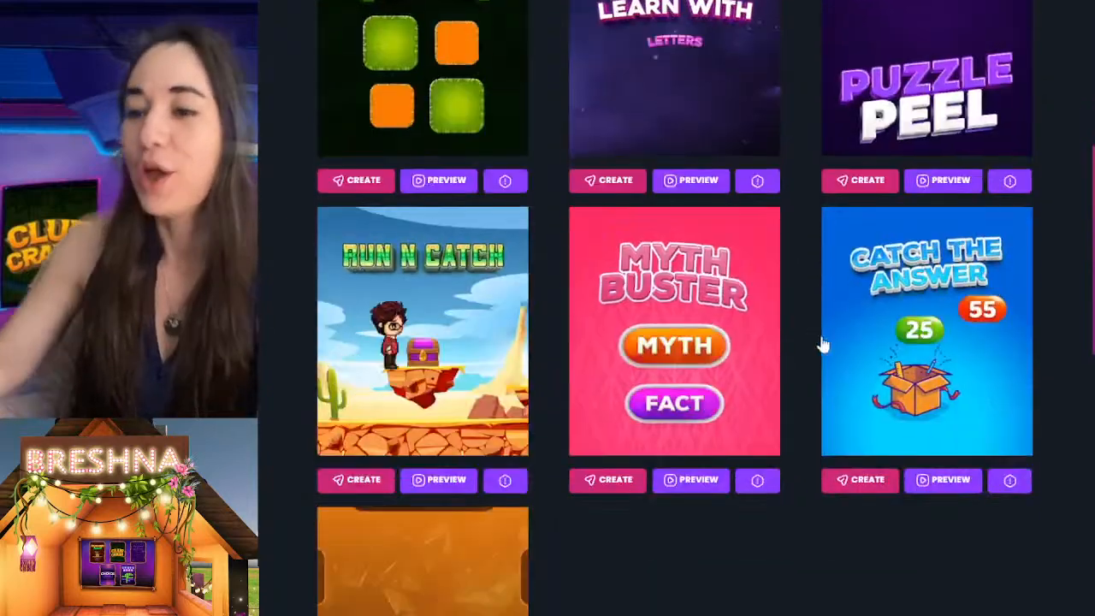
pyautogui.scroll(20, 805, 385)
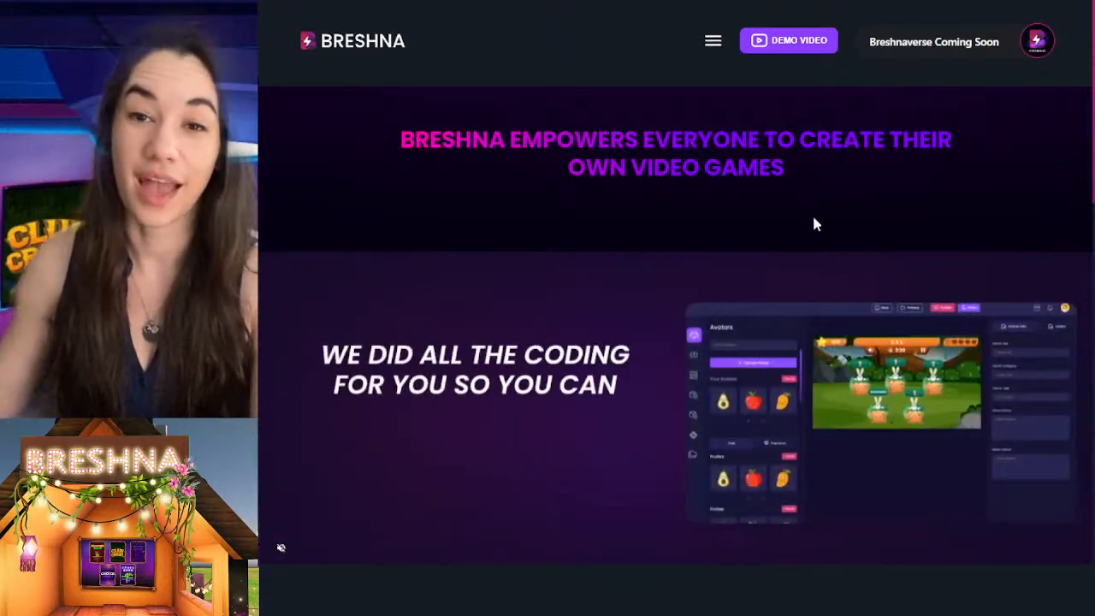
pyautogui.scroll(-10, 813, 225)
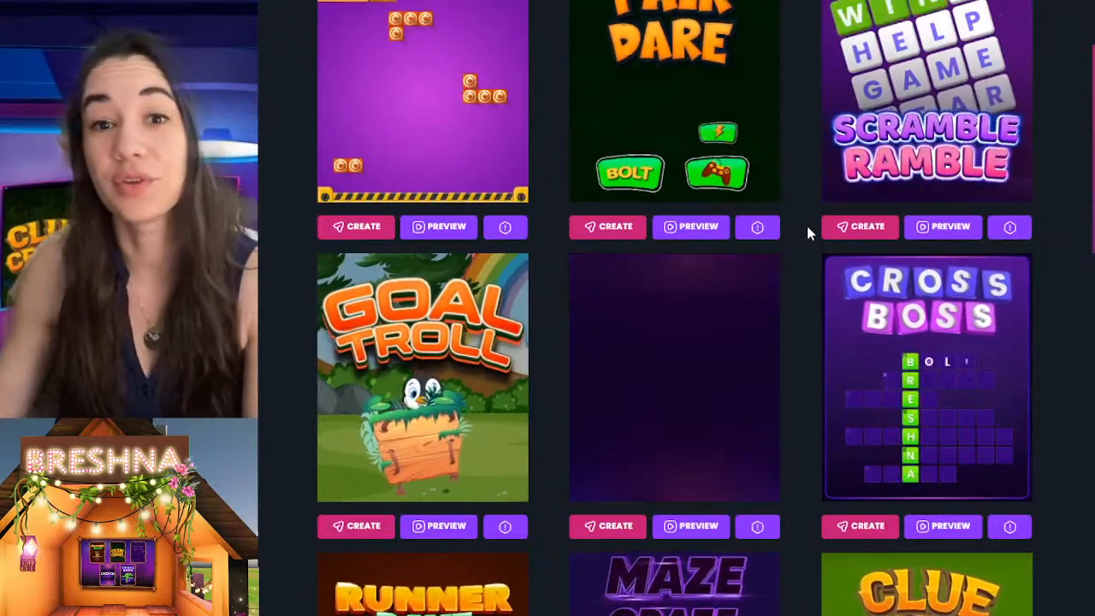
# Examine the live demo booking offer and contact details in the home page footer, and return to the category showcases above
pyautogui.middleClick(806, 223)
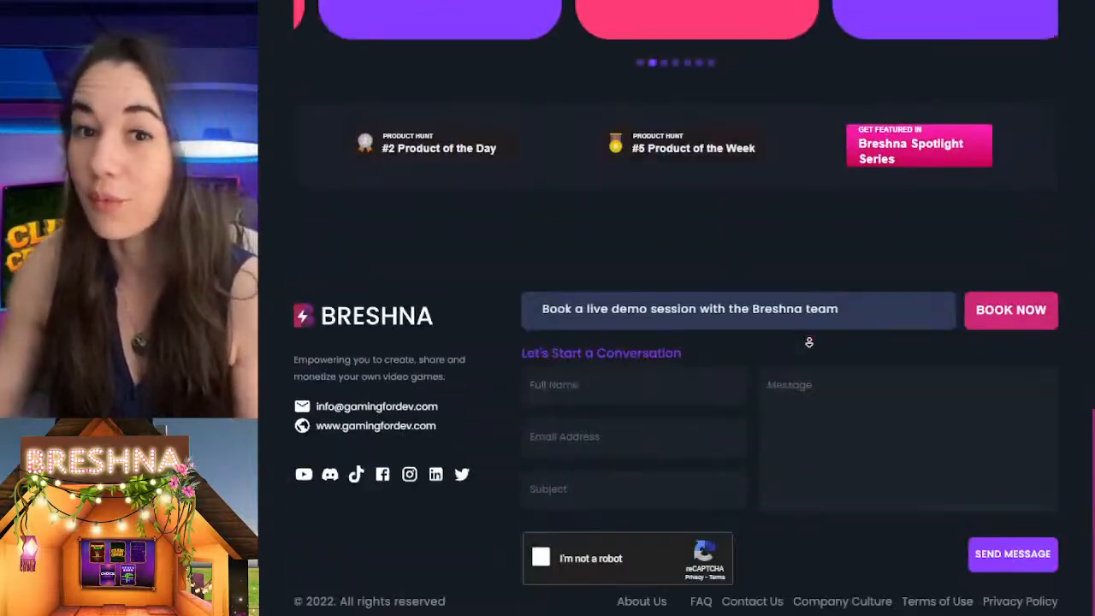
pyautogui.click(810, 345)
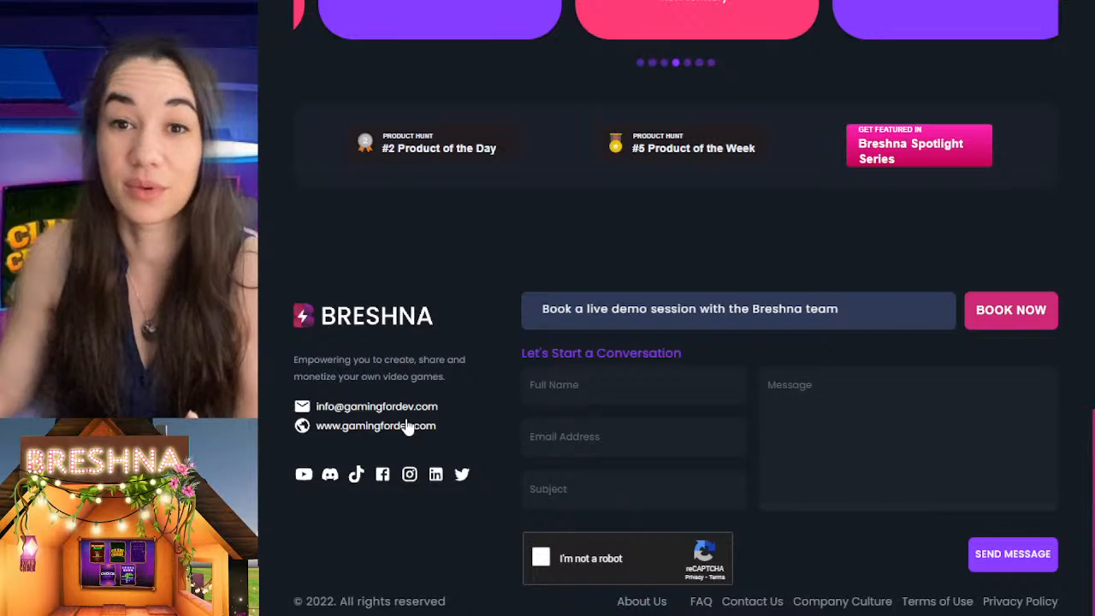
pyautogui.moveTo(723, 309); pyautogui.dragTo(558, 307)
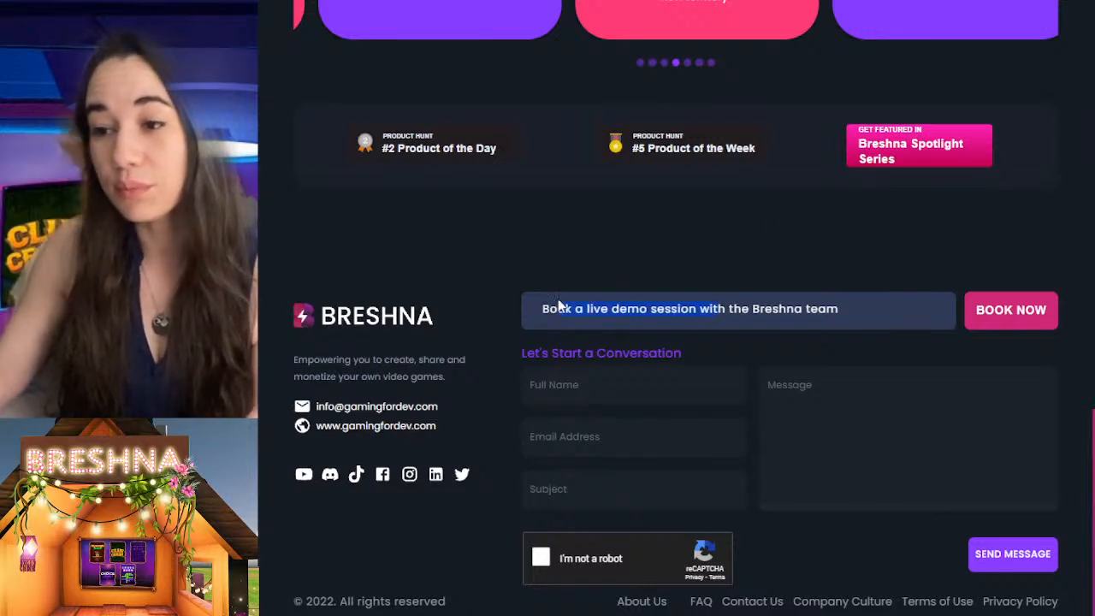
pyautogui.click(670, 317)
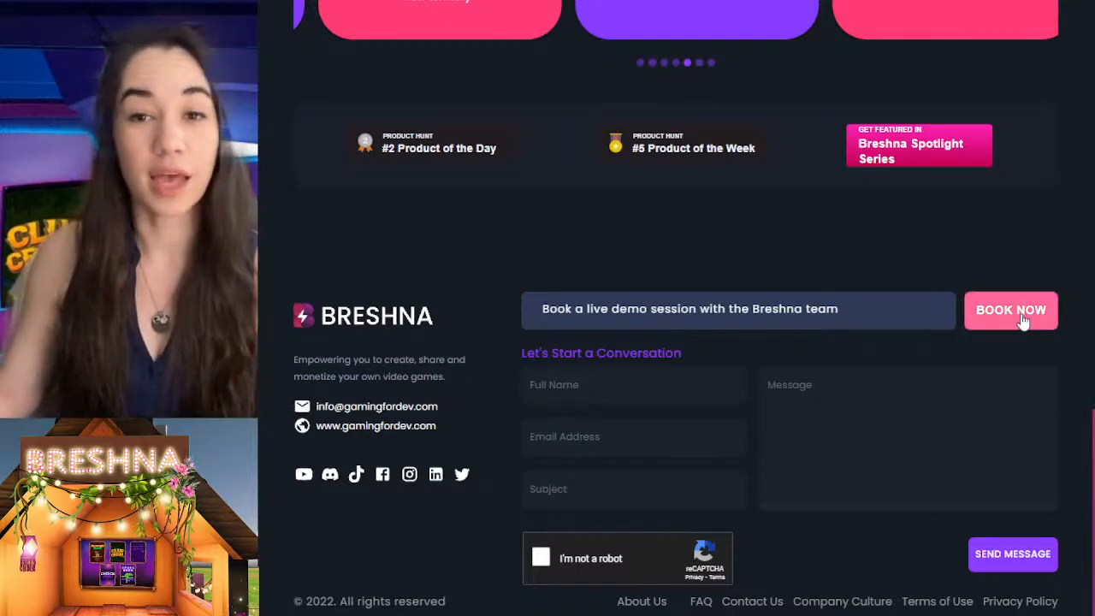
pyautogui.middleClick(642, 244)
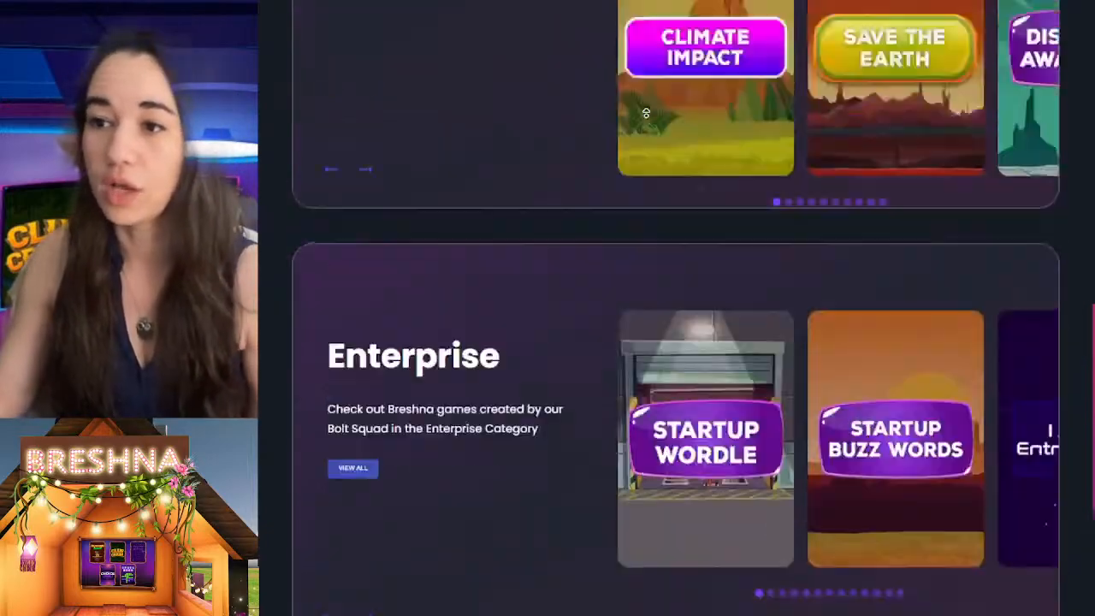